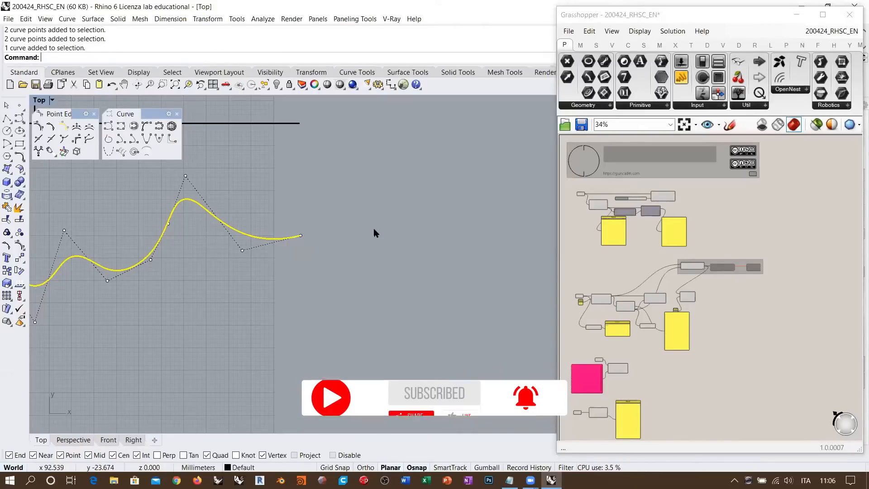
- Draw a degree-3 curve through six control points, starting just beyond the right end of the existing wavy curve
scroll(374, 233, "up", 3)
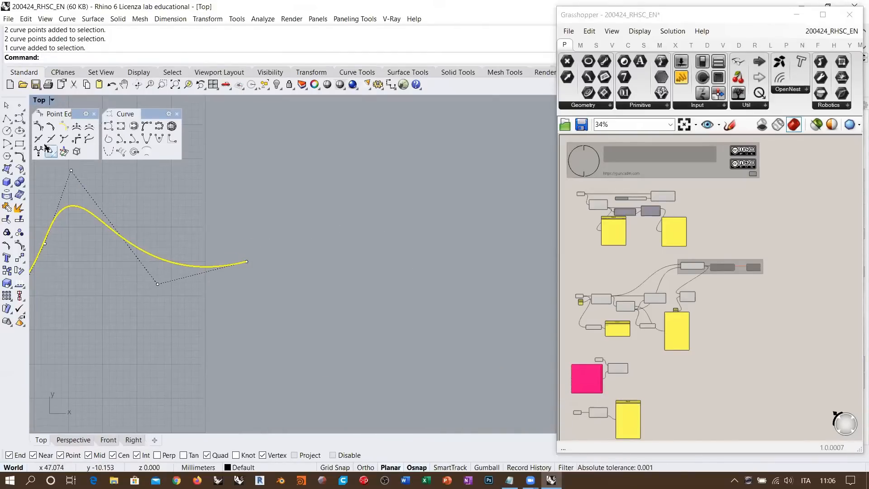
left_click(20, 118)
left_click(268, 256)
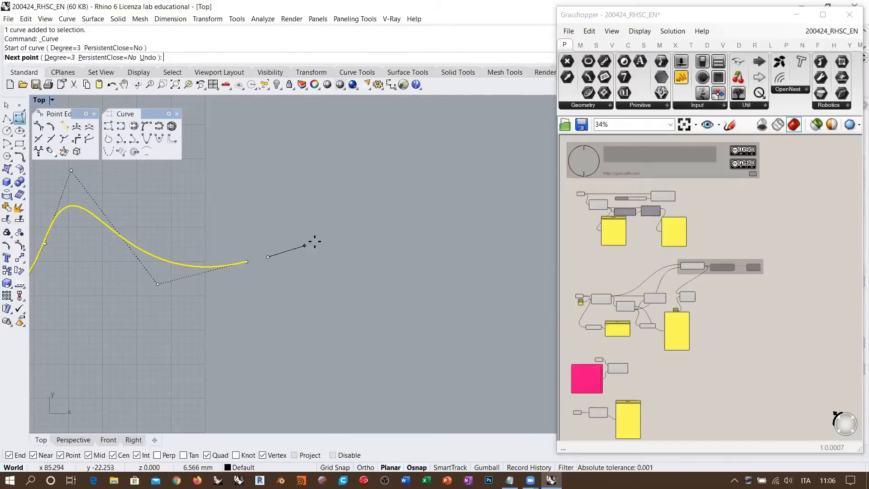
left_click(351, 221)
left_click(395, 265)
left_click(441, 361)
left_click(505, 312)
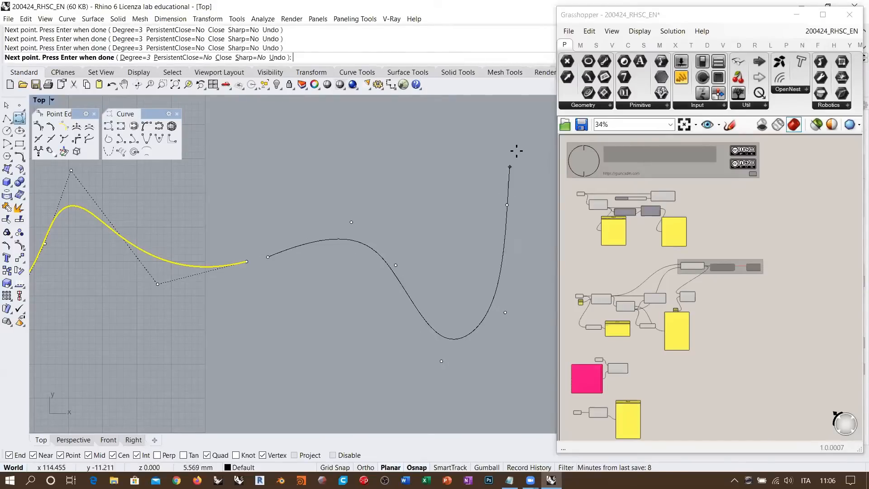
left_click(506, 205)
key("Return")
- Move the new curve so its start point snaps onto the existing curve's end point
left_click(317, 242)
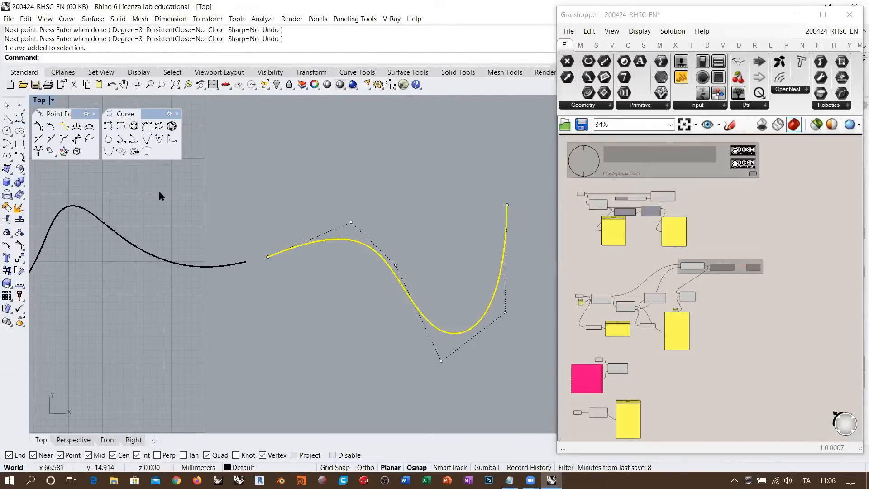
left_click(20, 258)
left_click(268, 256)
left_click(246, 261)
left_click(276, 310)
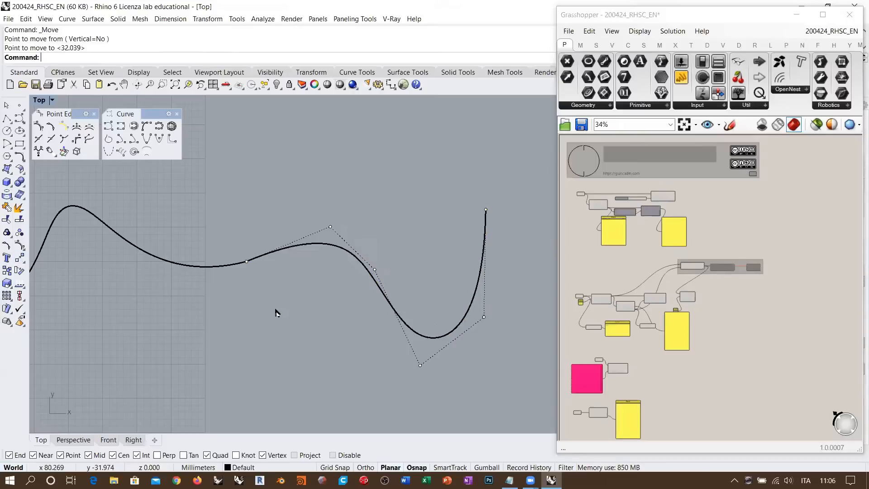
- Examine the joint where the two curves meet, both close up and within the overall shape
scroll(316, 265, "down", 1)
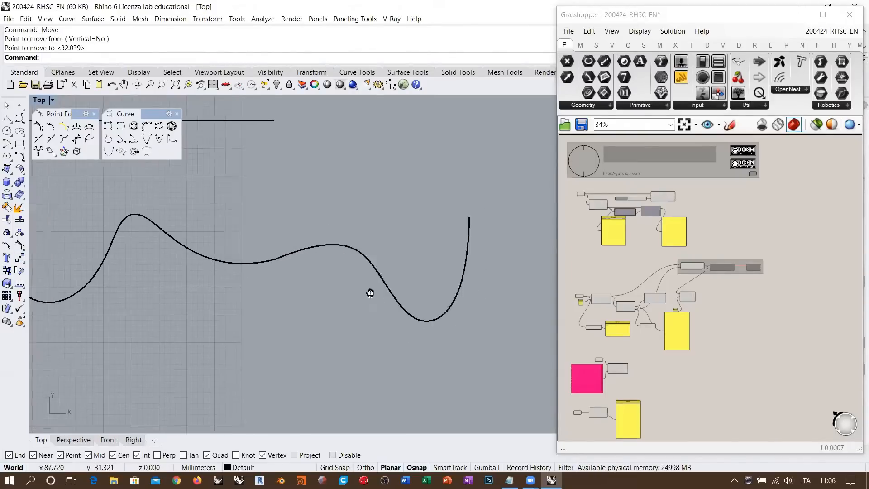
scroll(453, 244, "down", 2)
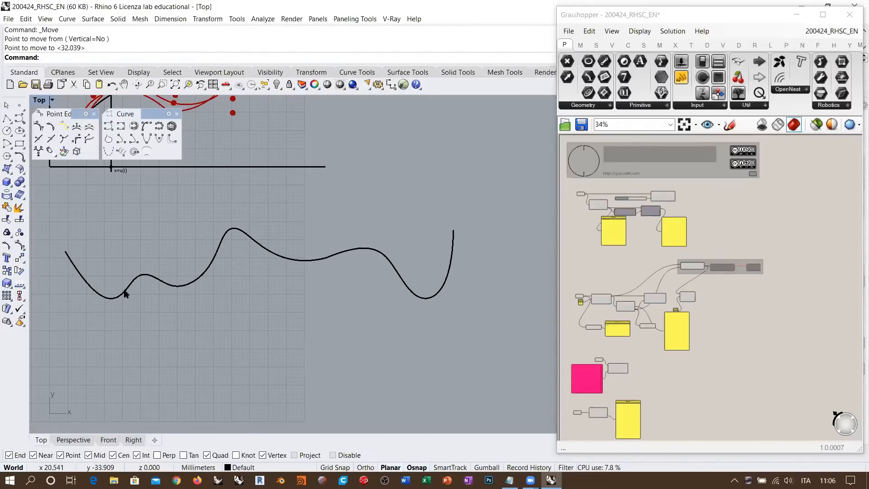
scroll(344, 265, "up", 3)
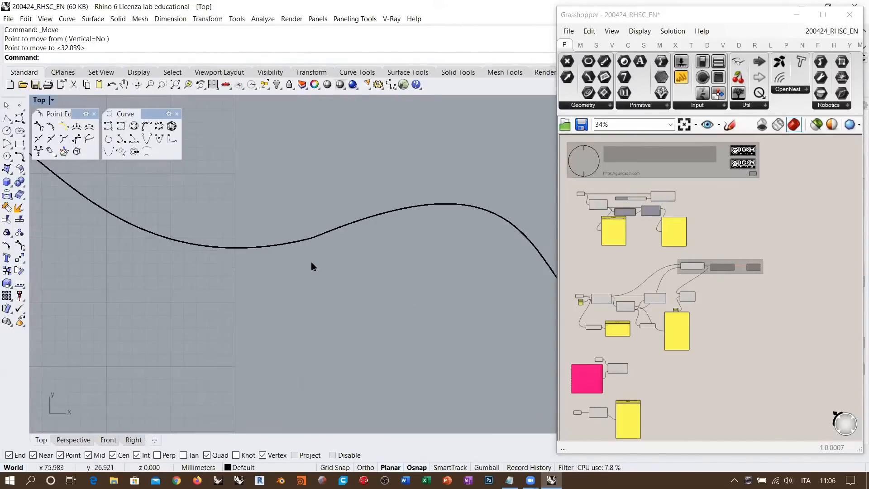
scroll(426, 242, "down", 4)
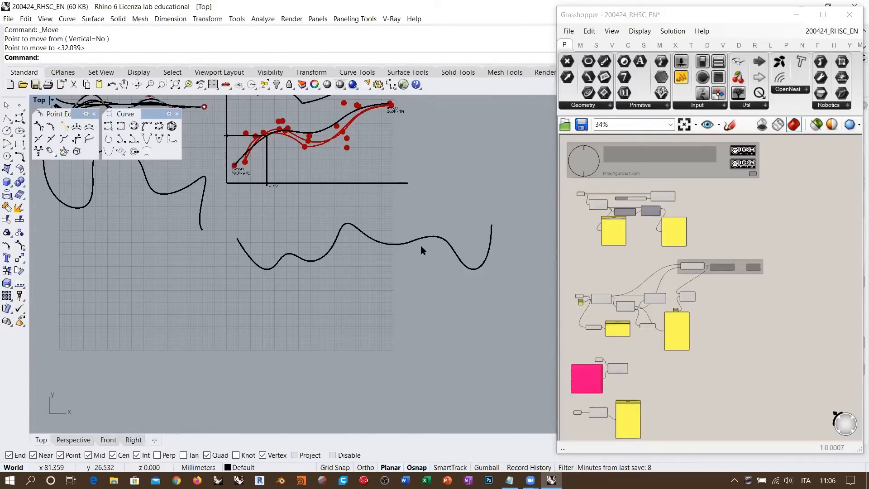
scroll(454, 227, "up", 5)
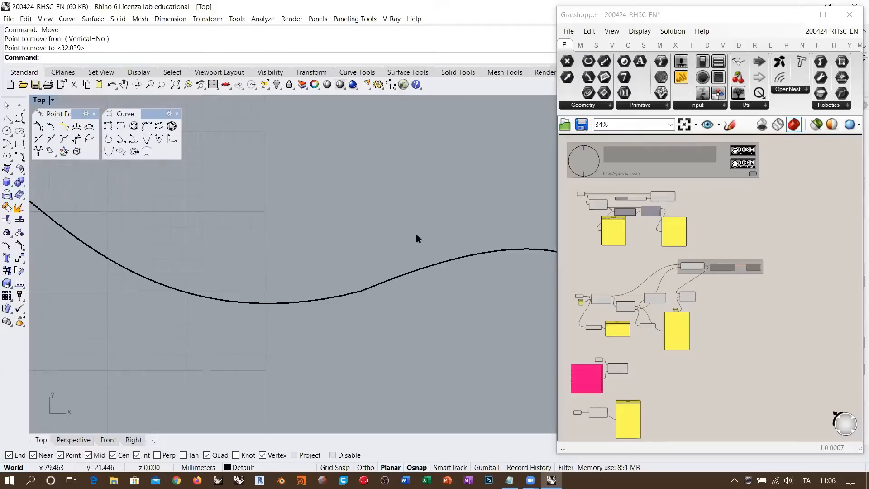
right_click_drag(368, 305, 310, 254)
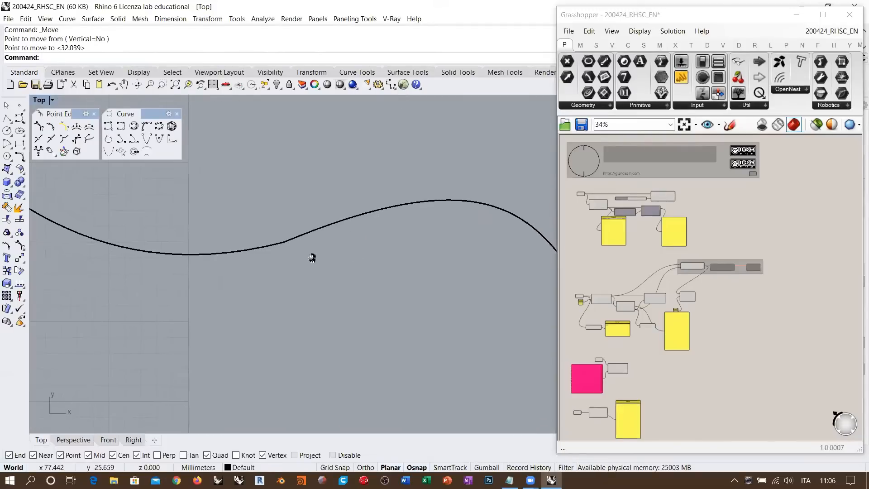
left_click(266, 249)
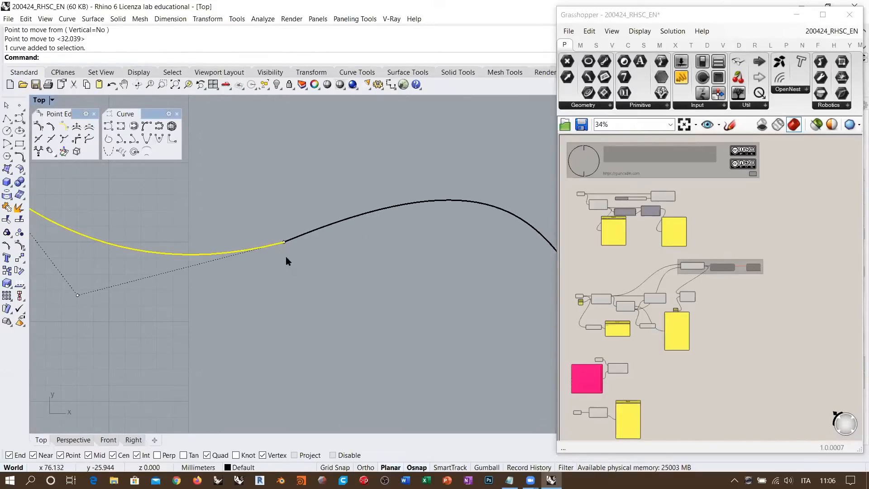
key("Escape")
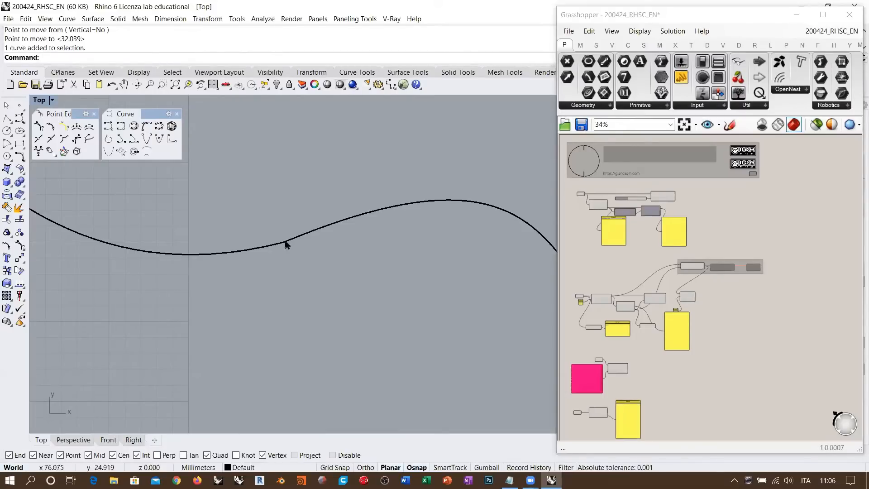
scroll(319, 229, "down", 3)
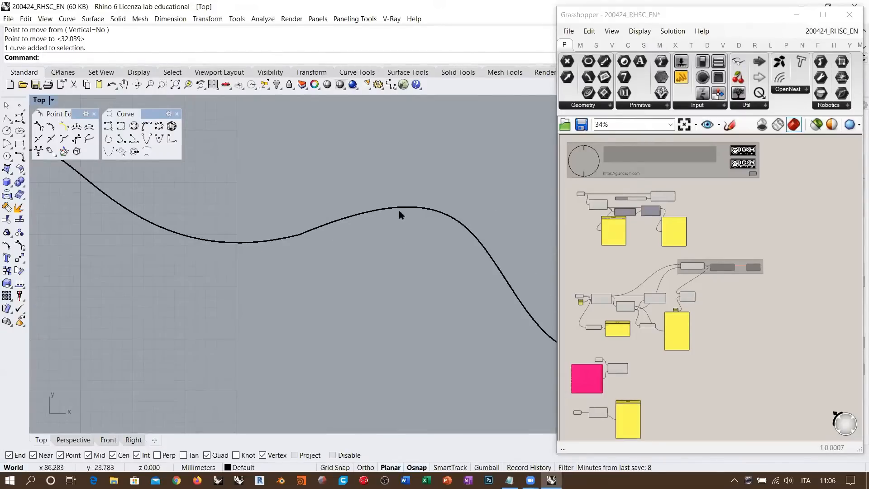
scroll(307, 228, "down", 2)
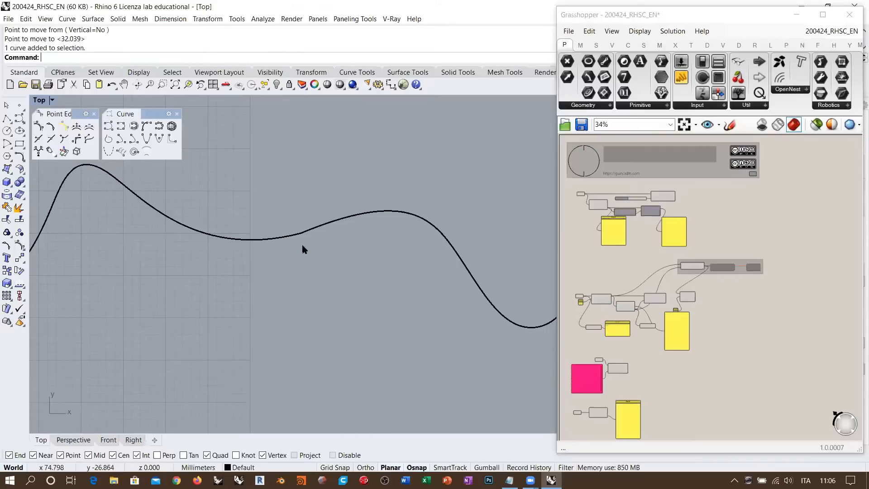
- Show the control points of both curves and select those around the joint, ending with the two coincident end points
left_click_drag(348, 262, 257, 200)
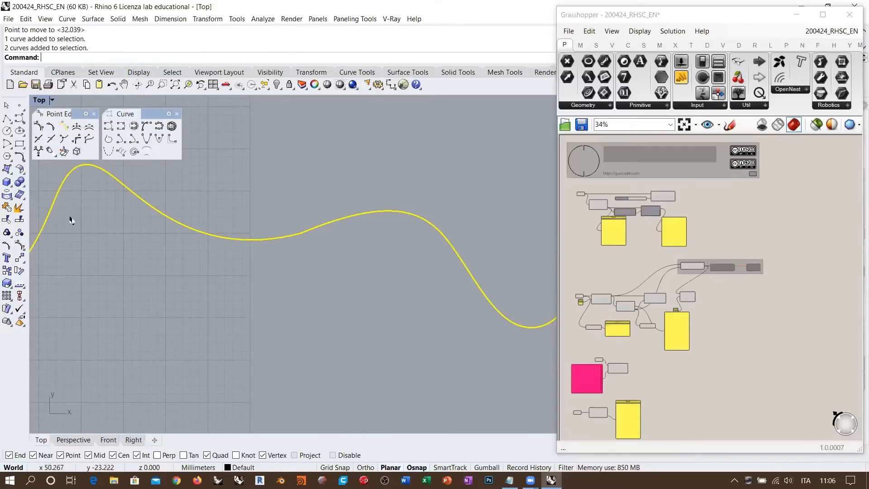
left_click(20, 244)
left_click_drag(181, 277, 311, 221)
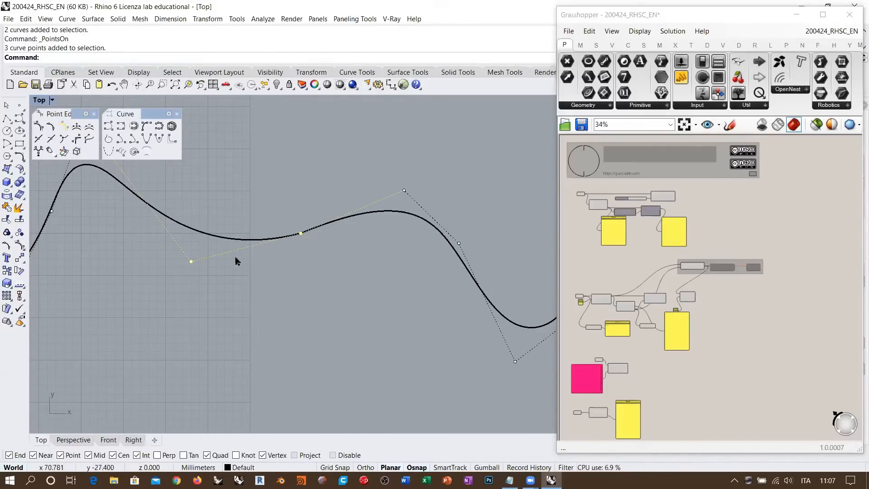
left_click_drag(302, 248, 418, 167)
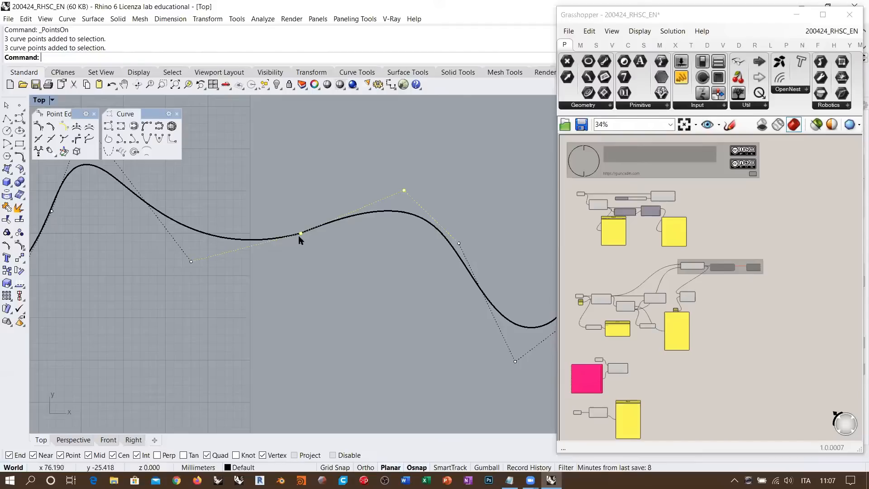
left_click_drag(290, 221, 320, 261)
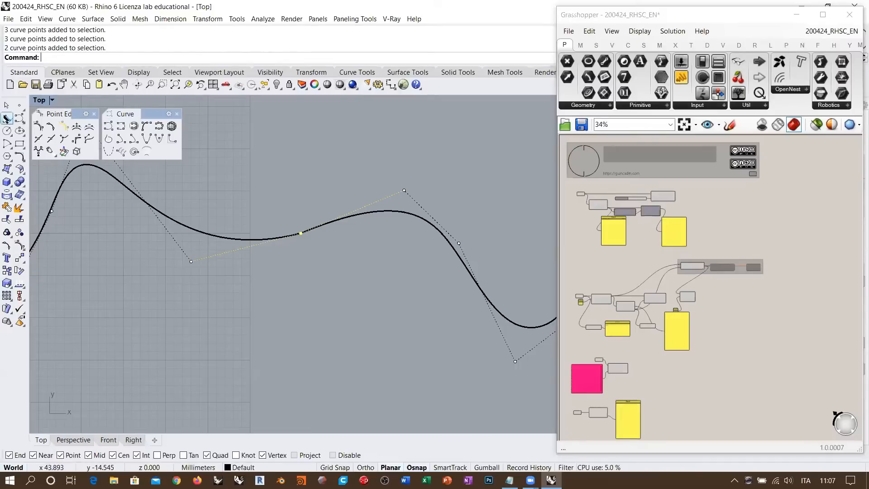
- Draw a straight polyline from the first curve's second-to-last control point through the joint, extending well past the second curve's second control point
left_click(7, 119)
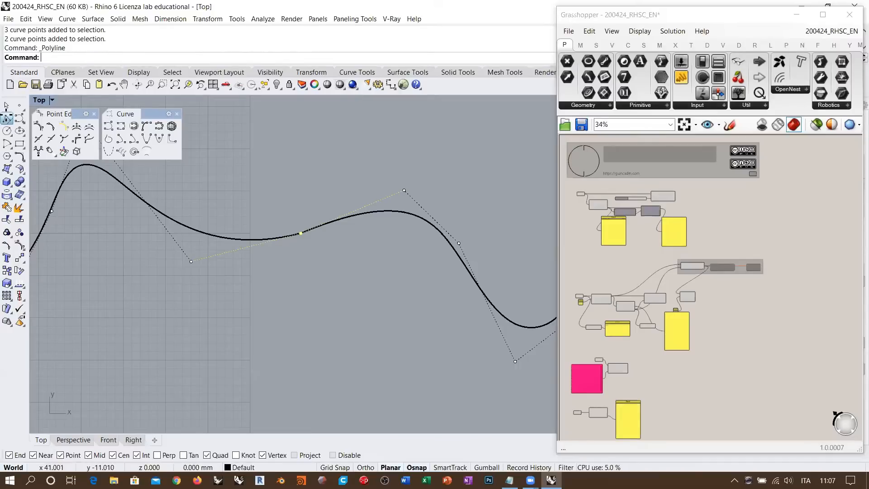
left_click(191, 262)
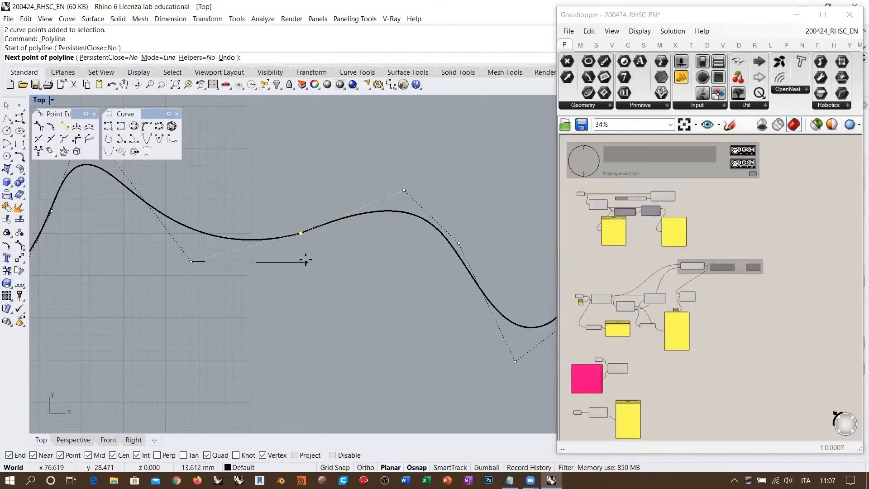
left_click(301, 233)
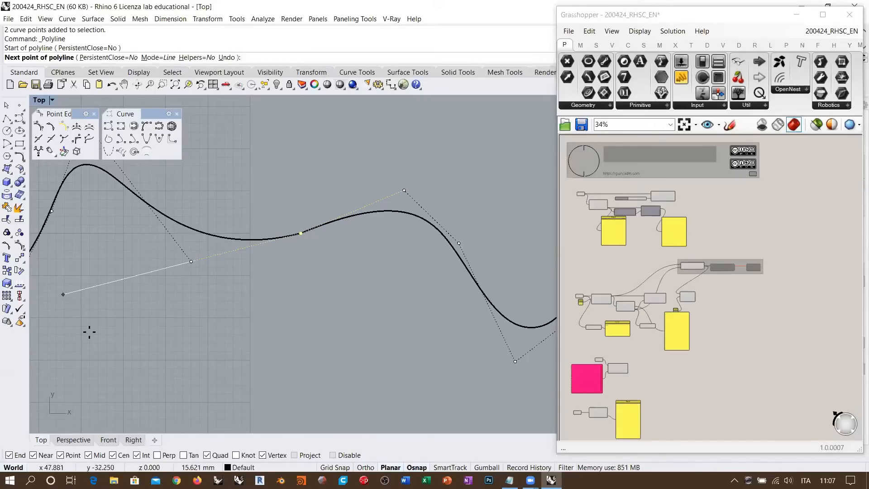
scroll(154, 304, "down", 4)
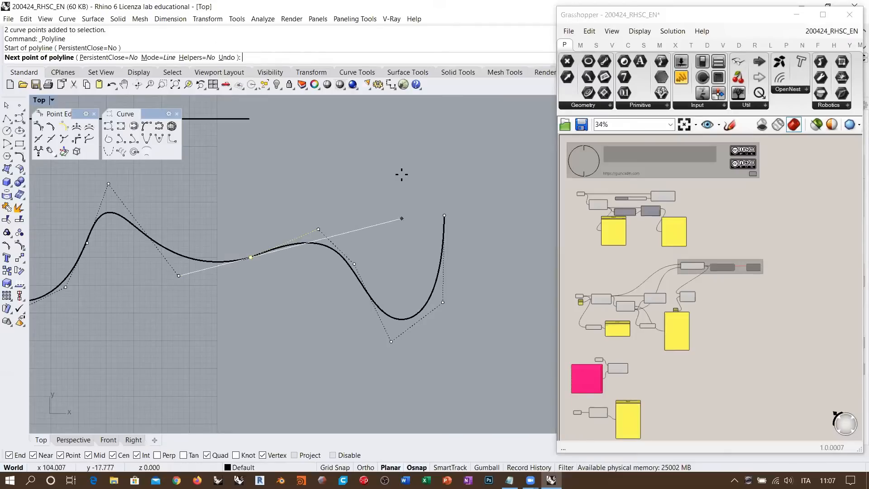
left_click(384, 166)
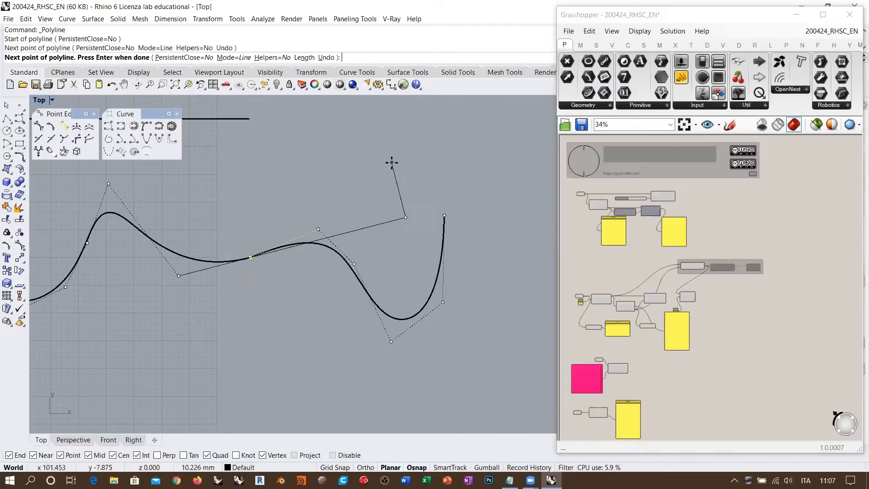
key("Return")
- Move the second curve's second control point onto the straight line so it aligns with the joint
scroll(264, 260, "up", 4)
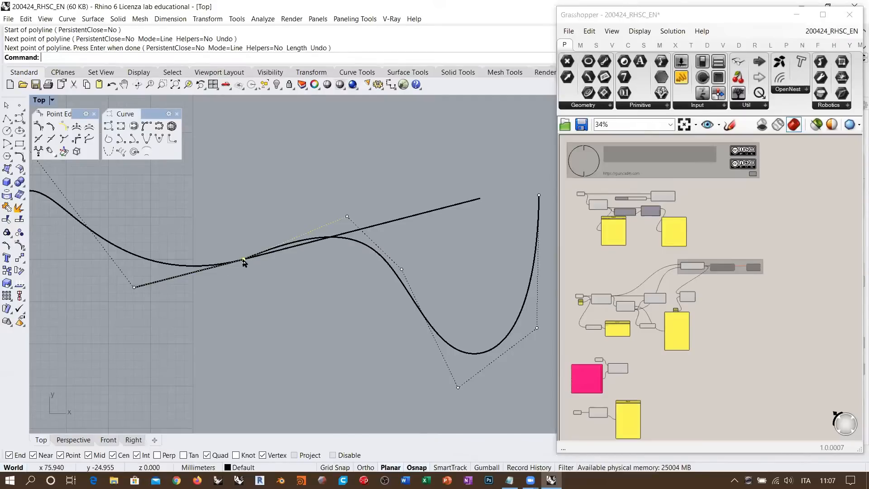
scroll(294, 244, "up", 3)
left_click(376, 204)
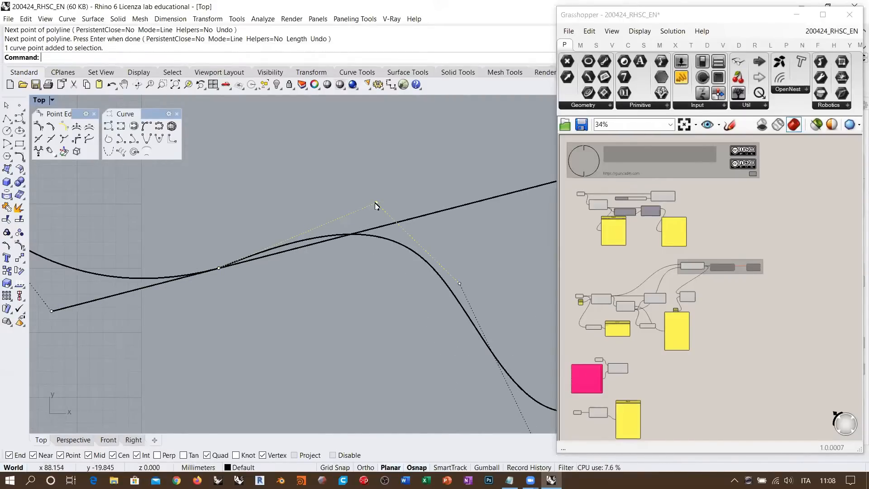
left_click_drag(375, 204, 383, 225)
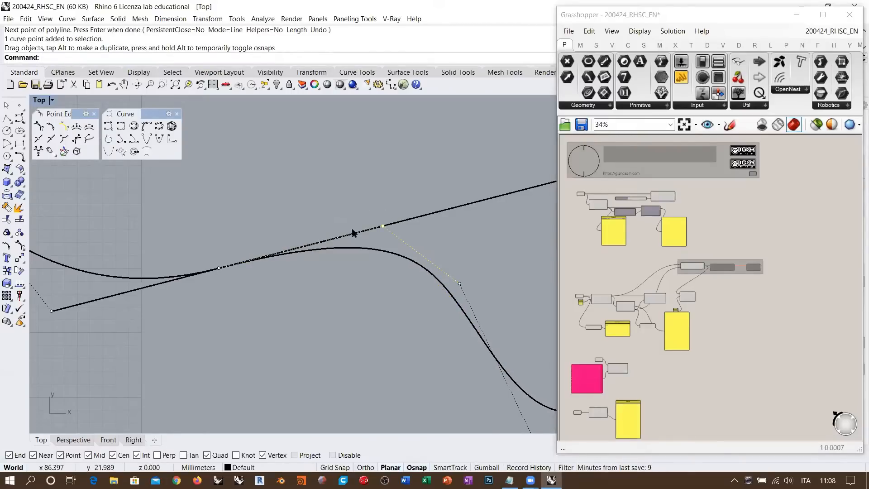
- Select both curves together and examine the tangent transition at their shared end point
scroll(366, 226, "down", 2)
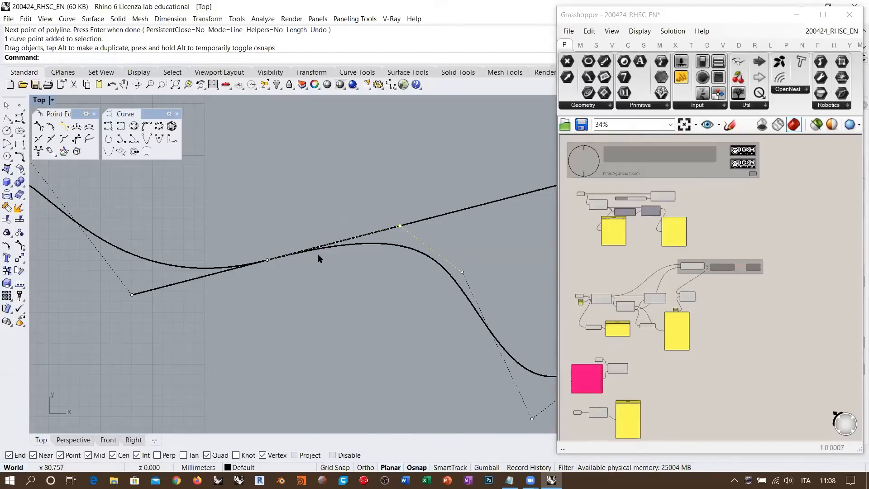
left_click(203, 267)
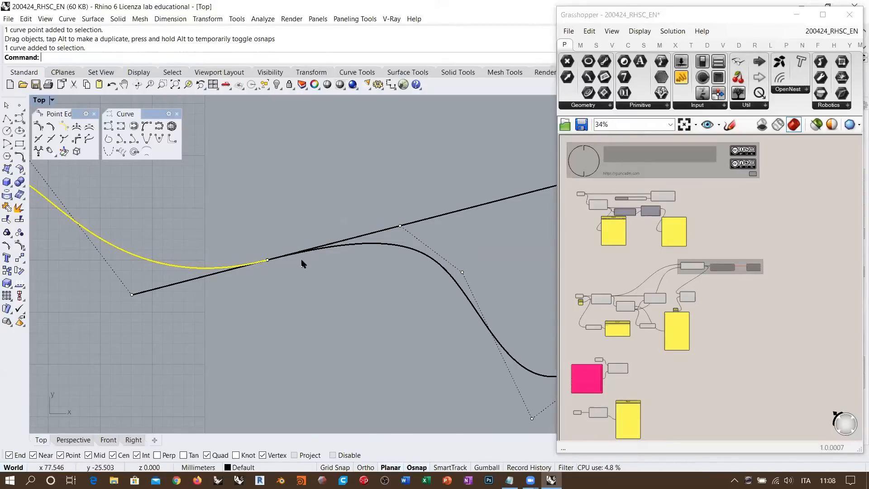
left_click(358, 246, "shift")
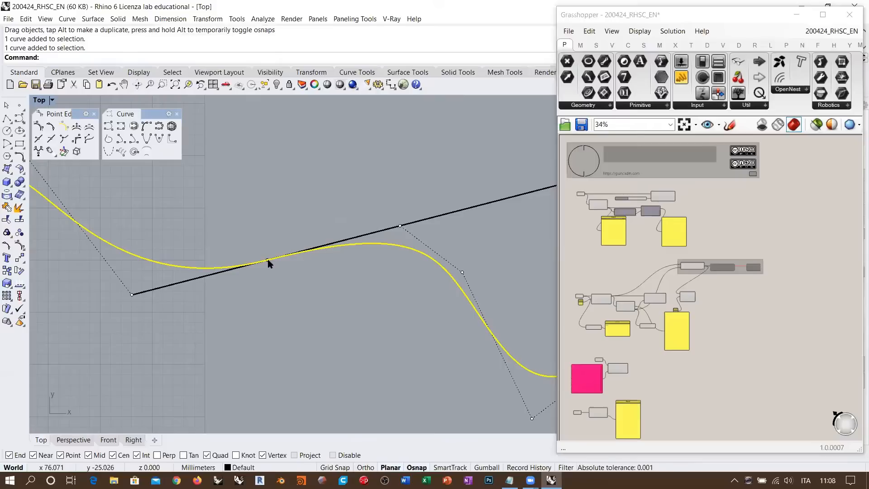
scroll(324, 224, "down", 4)
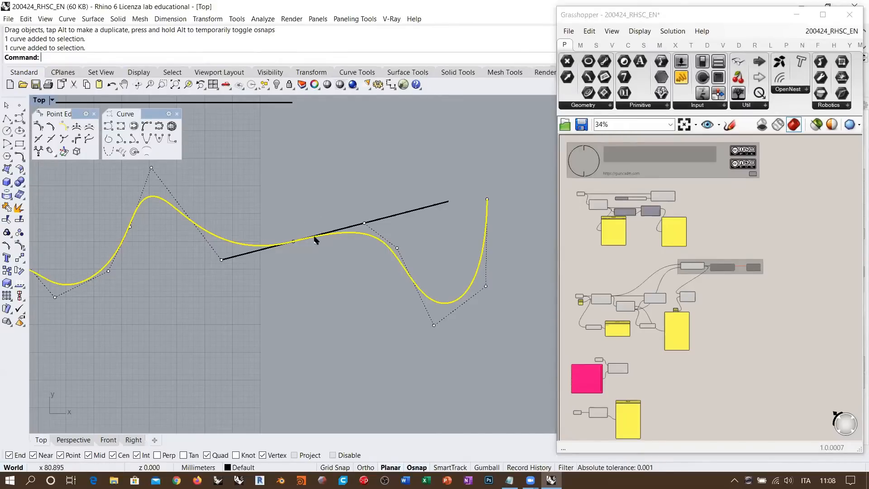
left_click(355, 181)
- Turn off the control points of both curves
scroll(420, 182, "down", 2)
right_click_drag(383, 240, 426, 244)
scroll(446, 206, "down", 2)
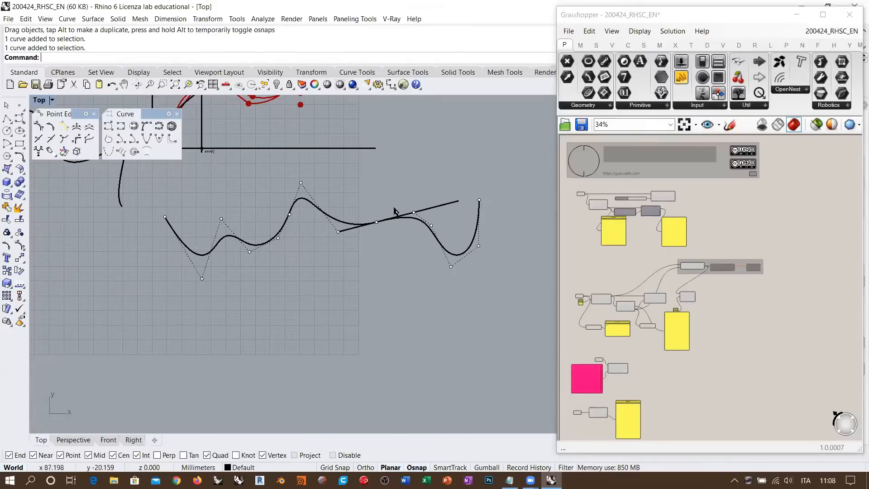
key("Escape")
- Select both curves and the tangent line and move them together to the left, beneath the graph
scroll(398, 240, "down", 2)
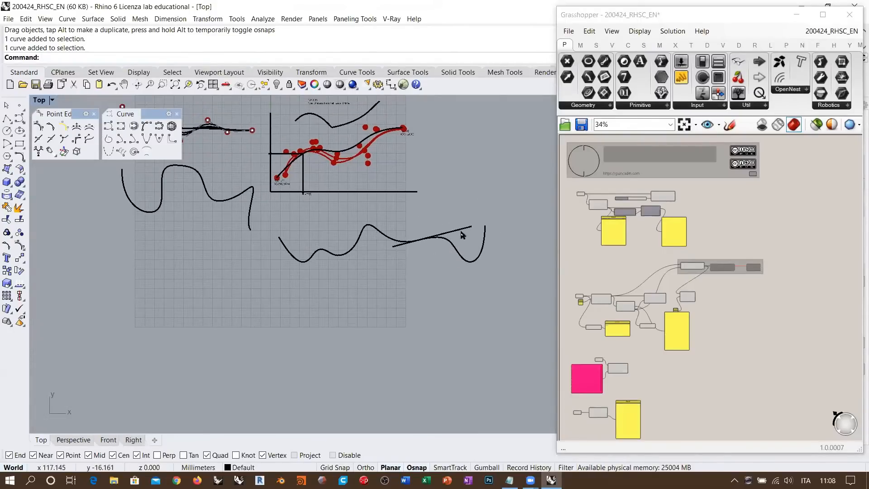
left_click_drag(461, 231, 348, 263)
right_click_drag(413, 260, 437, 259)
left_click_drag(432, 242, 354, 237)
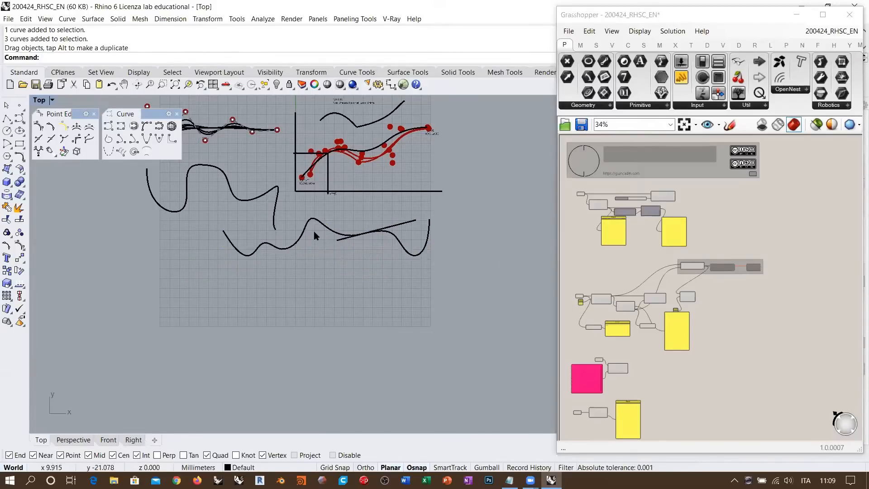
- Turn on the Gumball and frame the two curves with their tangent line
left_click(485, 467)
right_click_drag(347, 230, 364, 203)
scroll(361, 202, "up", 6)
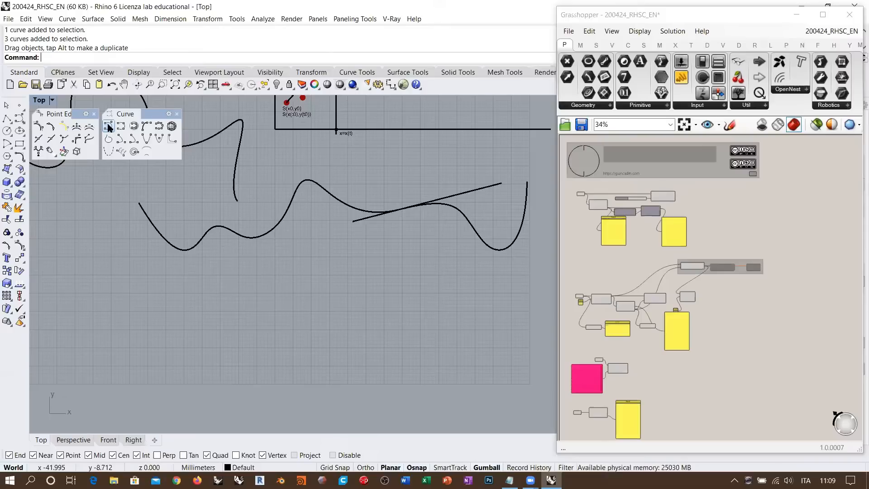
left_click(121, 126)
left_click(180, 293)
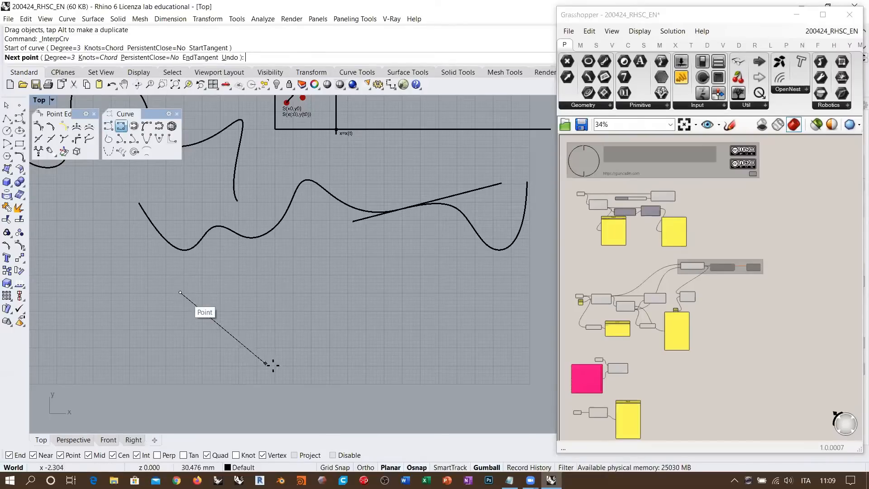
left_click(283, 355)
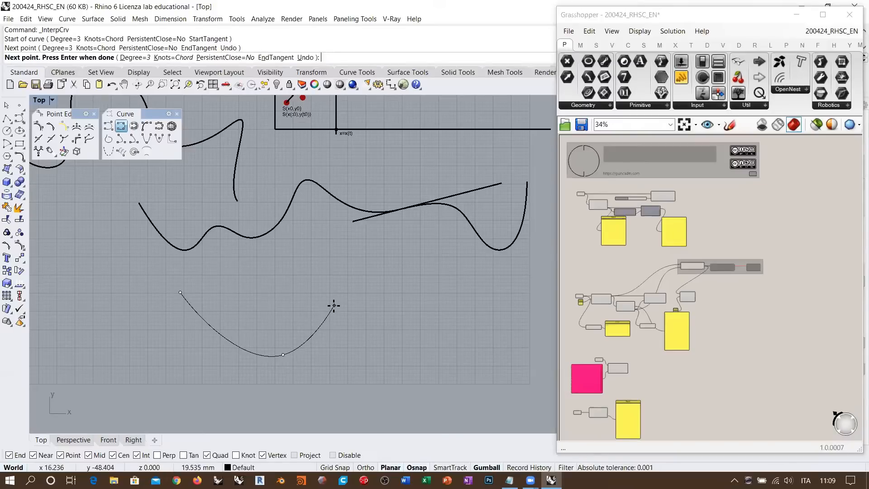
key("Escape")
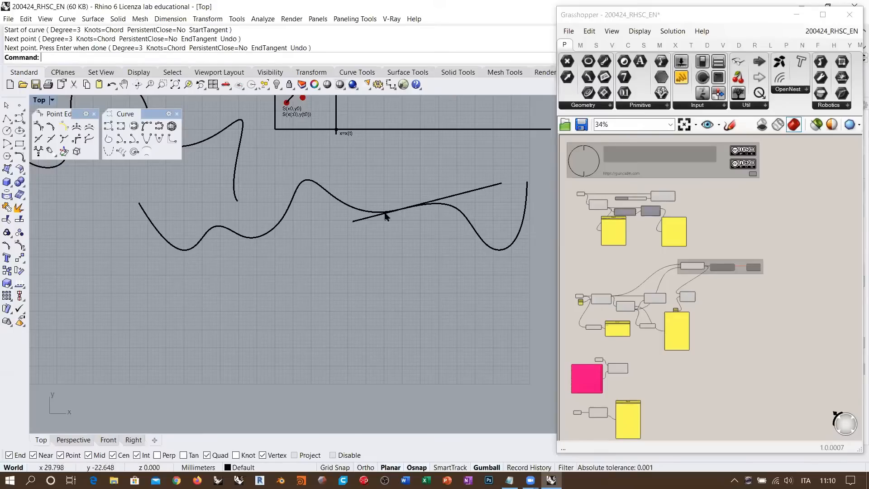
- Draw a straight, slightly rising single-segment polyline beneath the two joined curves as a new tangent line
right_click_drag(278, 271, 287, 189)
scroll(289, 186, "up", 3)
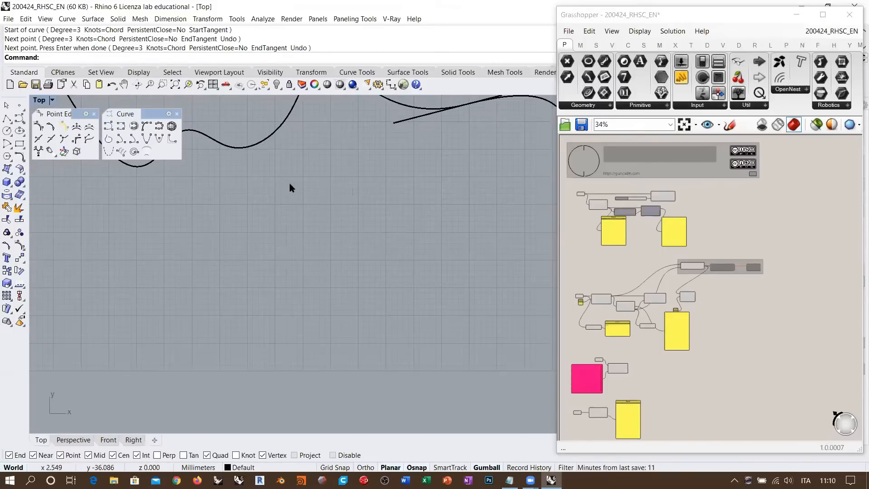
left_click(7, 119)
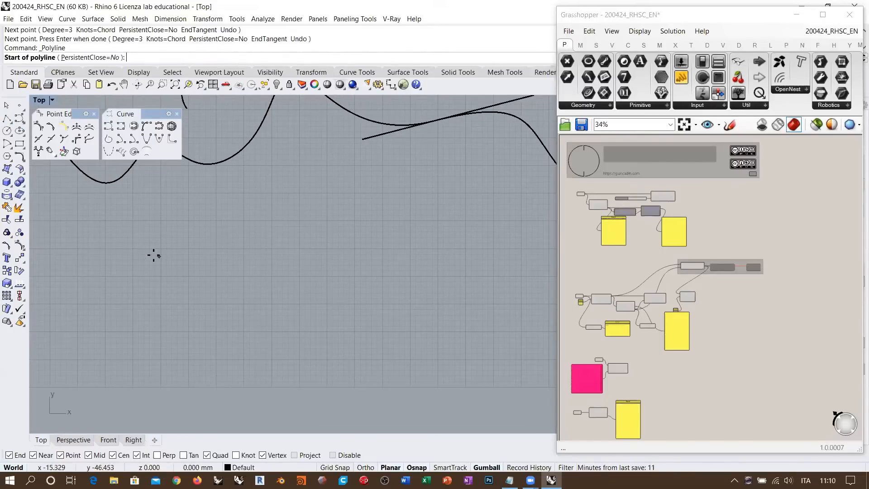
left_click(117, 261)
left_click(473, 174)
key("Return")
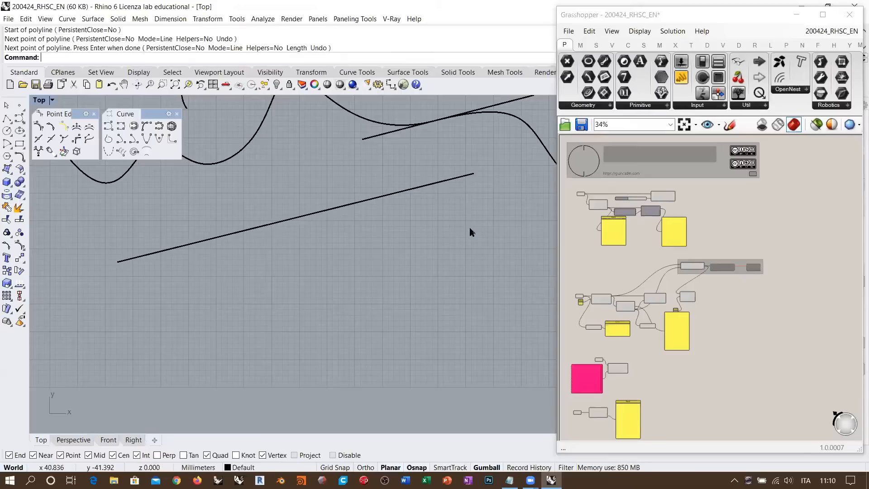
- Draw a degree-3 control-point curve with ten points below the new line, placing its last two points on the line
left_click(19, 119)
left_click(115, 388)
left_click(159, 341)
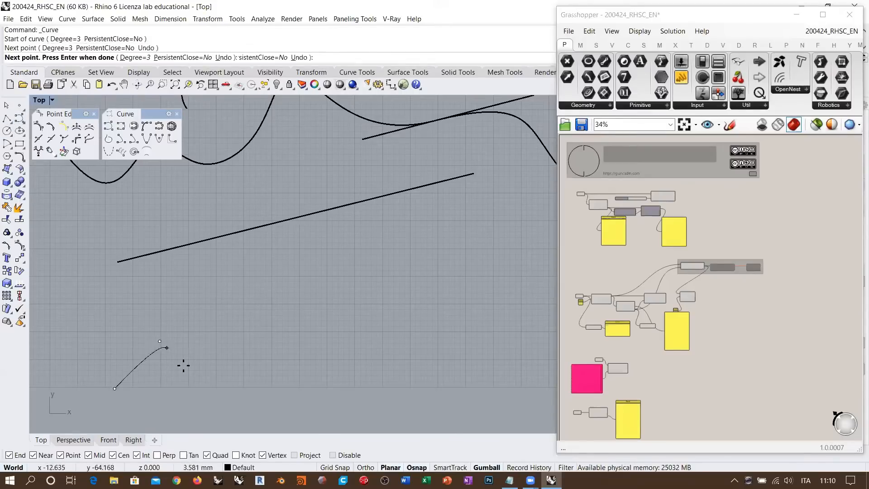
left_click(188, 381)
left_click(220, 400)
left_click(253, 393)
left_click(271, 354)
left_click(231, 322)
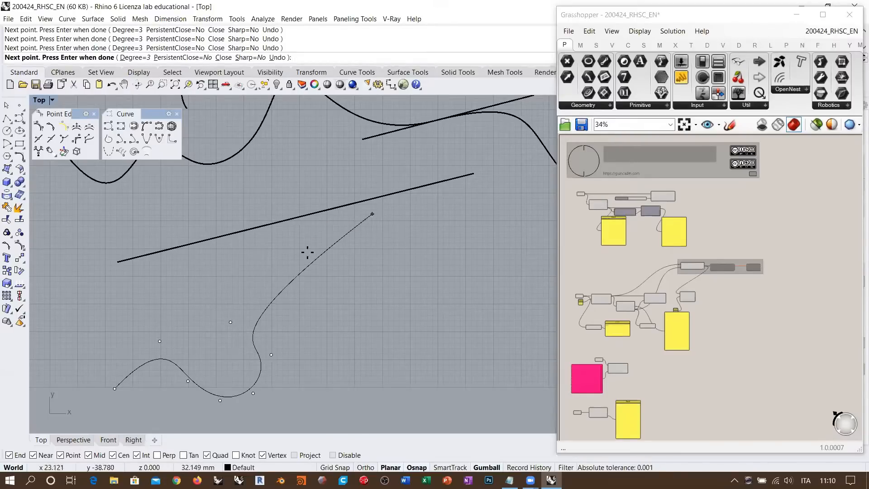
left_click(223, 268)
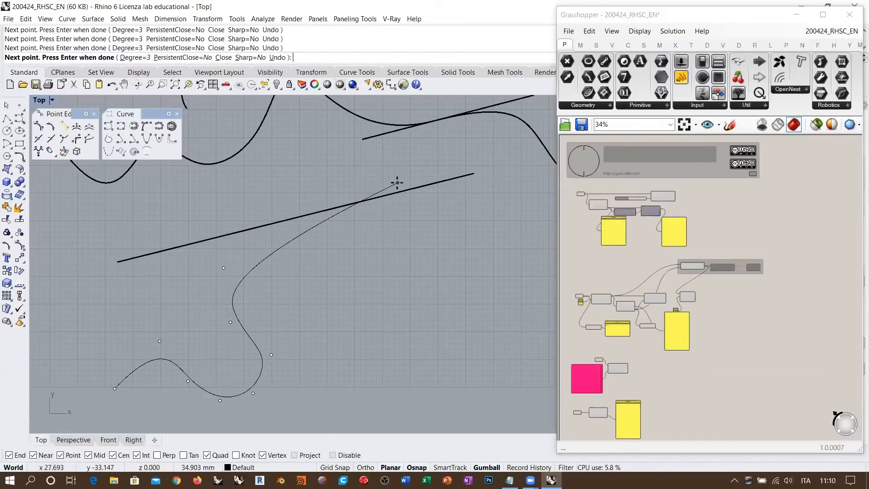
left_click(261, 227)
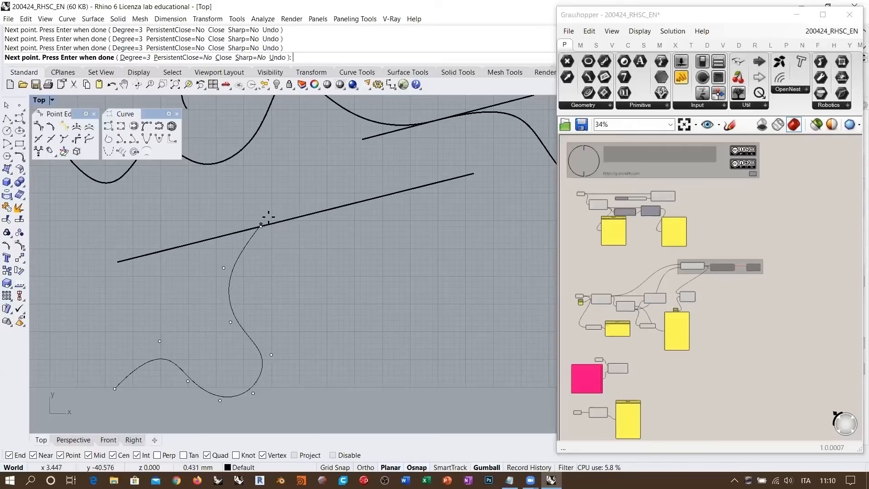
left_click(323, 210)
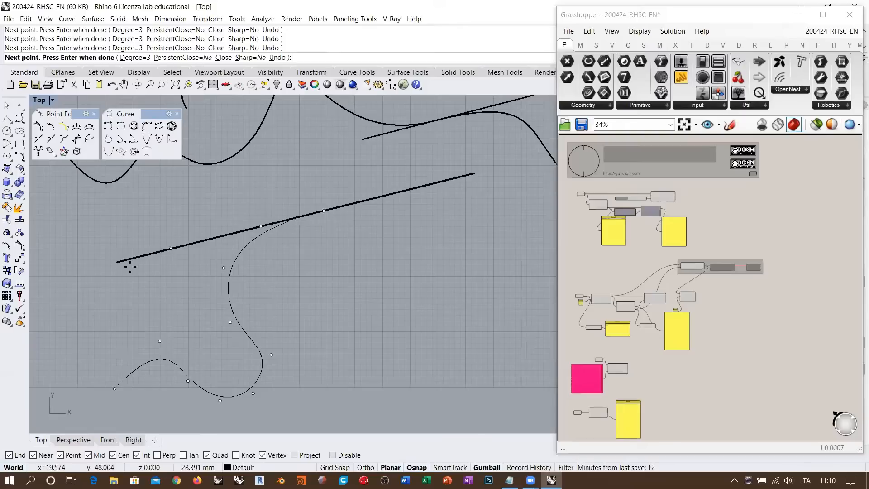
left_click(323, 211)
key("Return")
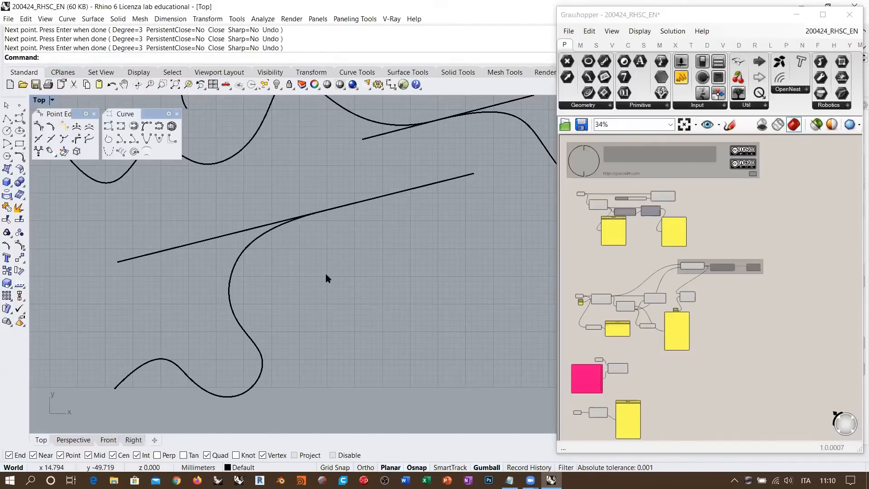
- Draw a second degree-3 curve with seven points from the first curve's end, placing its first two points on the line
left_click(249, 245)
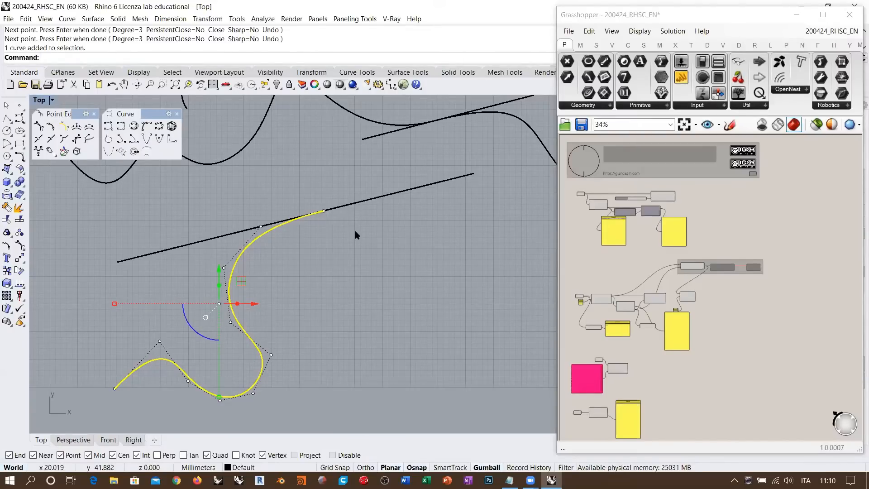
key("Return")
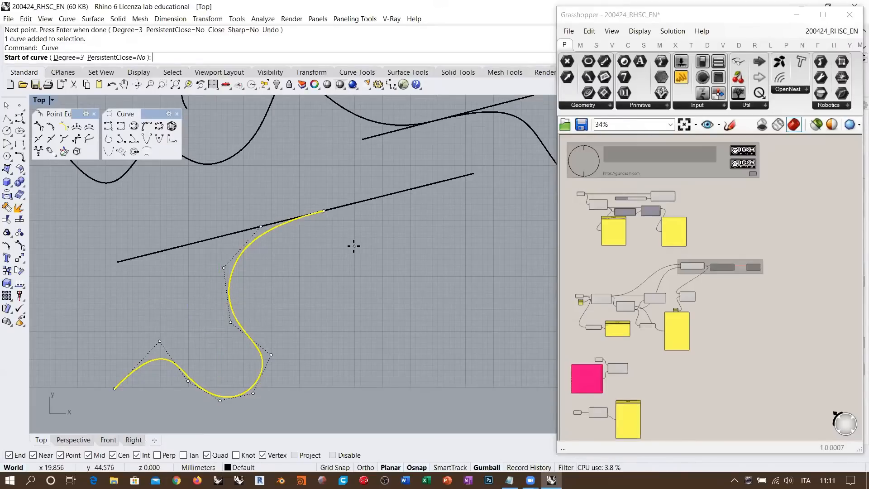
left_click(324, 212)
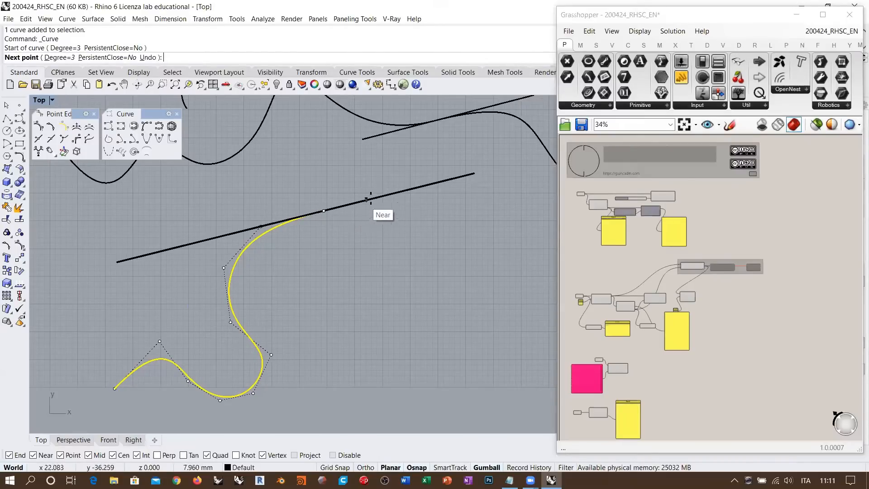
left_click(391, 194)
left_click(410, 223)
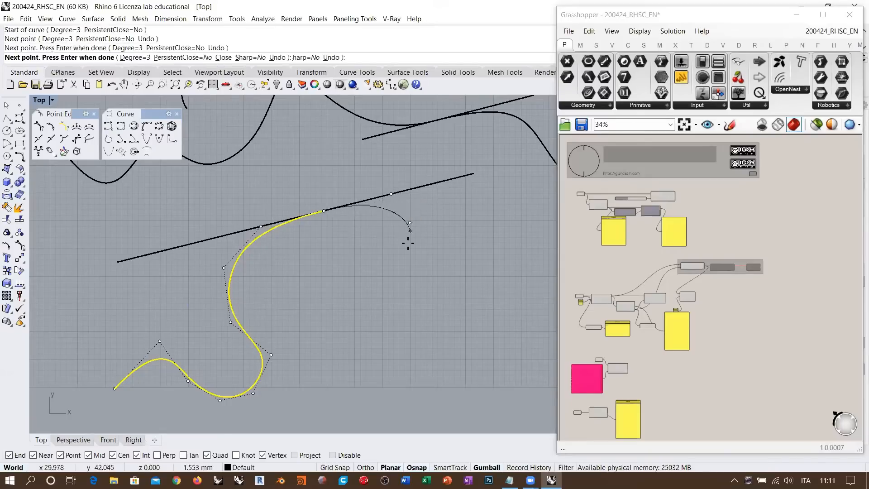
left_click(374, 286)
left_click(417, 355)
left_click(479, 354)
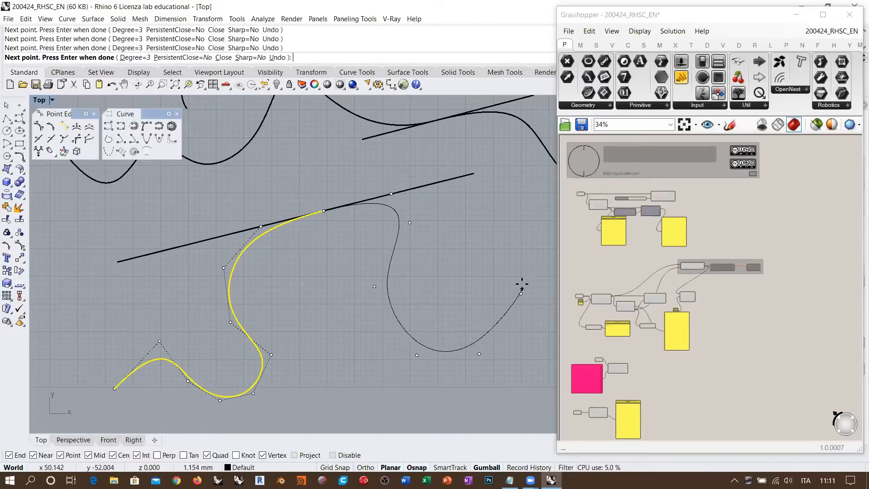
left_click(521, 294)
key("Return")
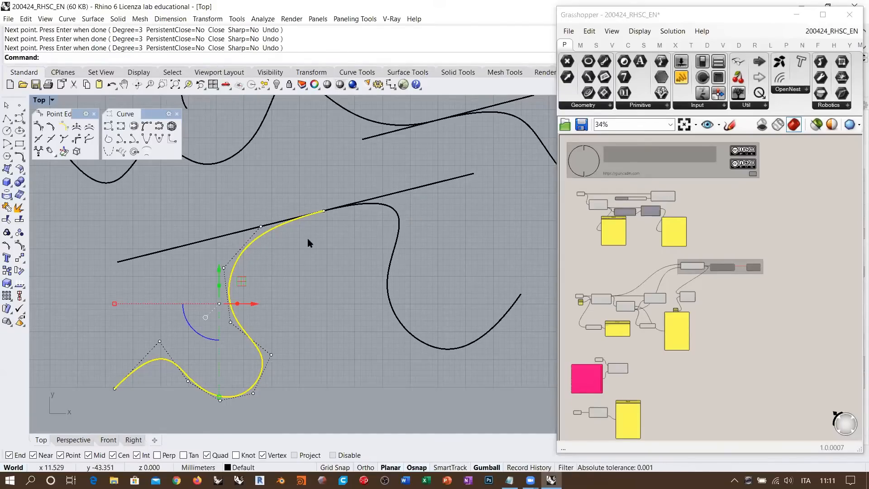
- Select the two upper curves in turn and examine how their control points relate to their tangent line
right_click_drag(352, 137, 289, 204)
left_click(305, 182)
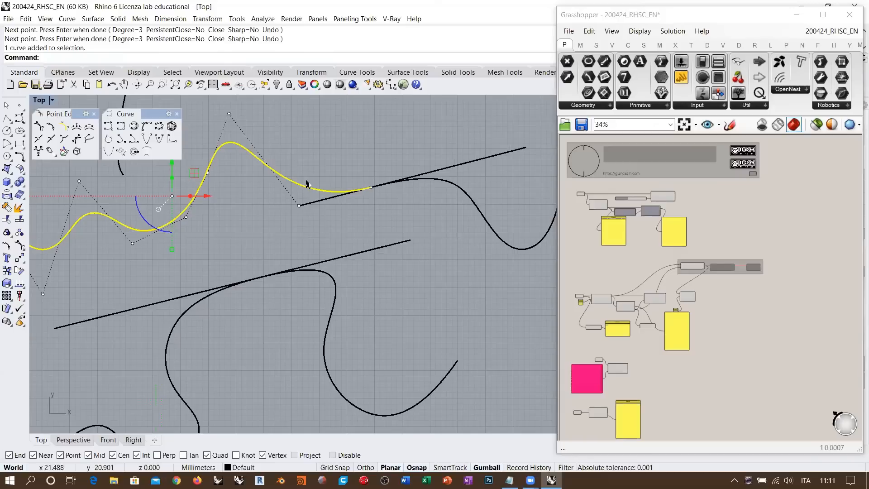
left_click(437, 184)
key("Escape")
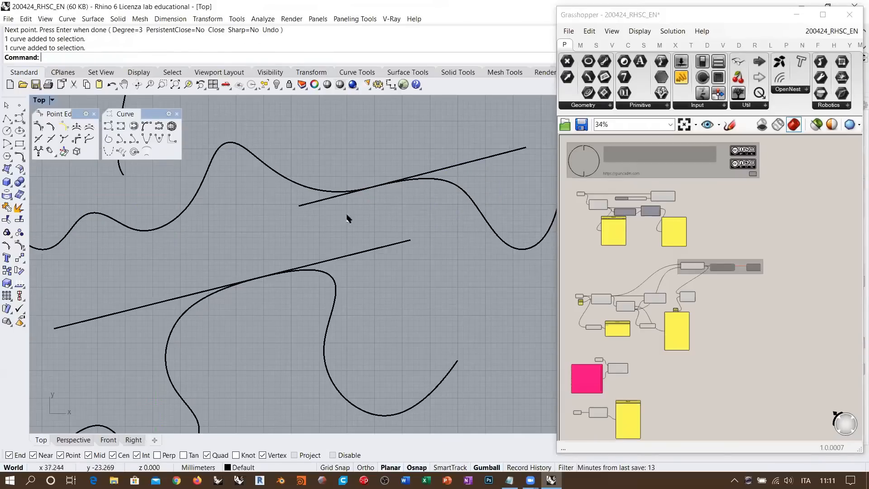
- Select the lower curves and their tangent line in turn and examine the control points at the joint
right_click_drag(347, 219, 375, 179)
left_click(231, 266)
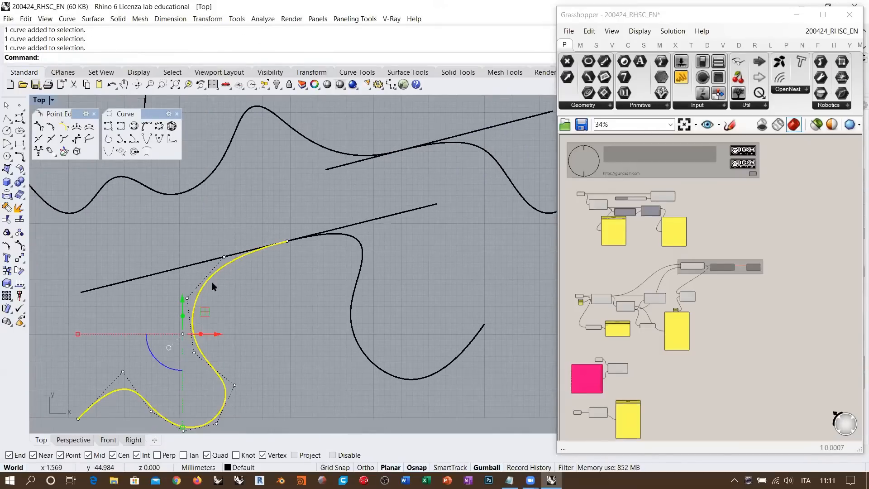
left_click(190, 266)
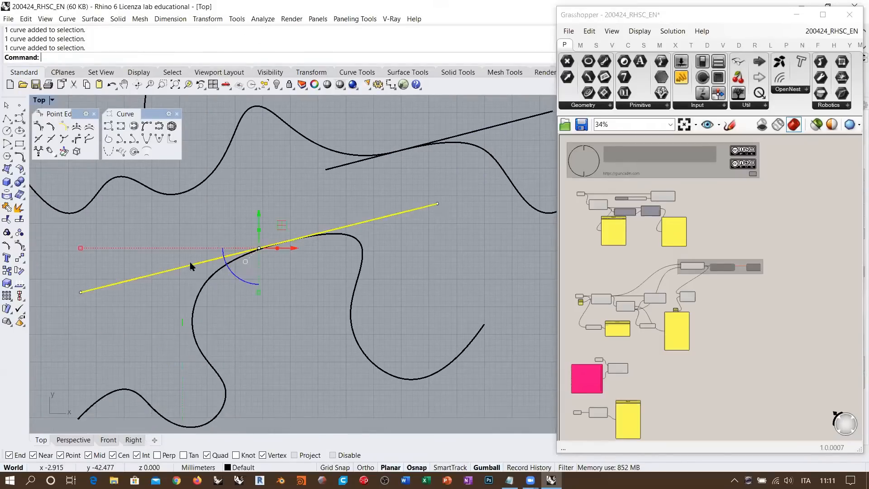
left_click(355, 239)
left_click(383, 218)
key("Escape")
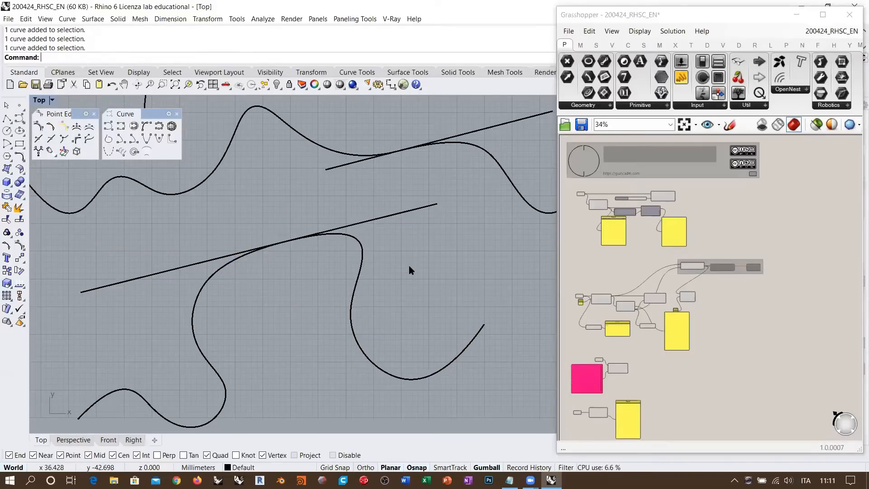
- Select both lower curves together, then their four control points around the joint, and examine their alignment with the tangent line
left_click(361, 264)
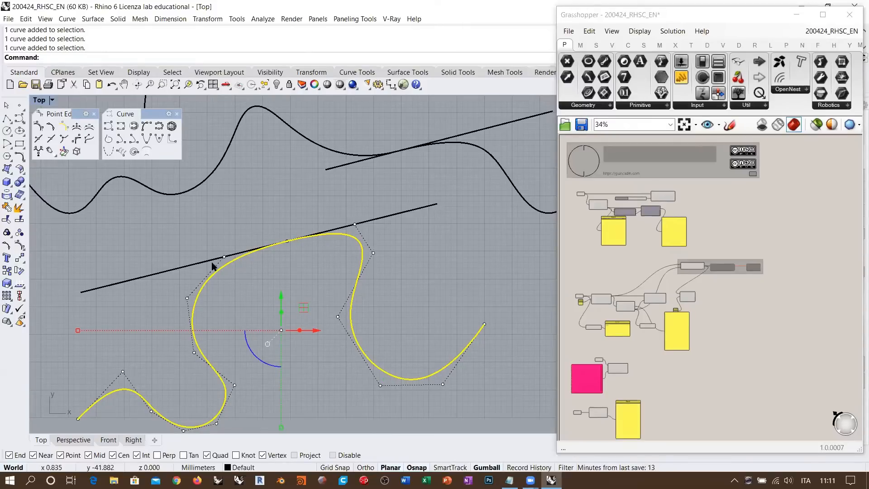
left_click_drag(209, 267, 357, 213)
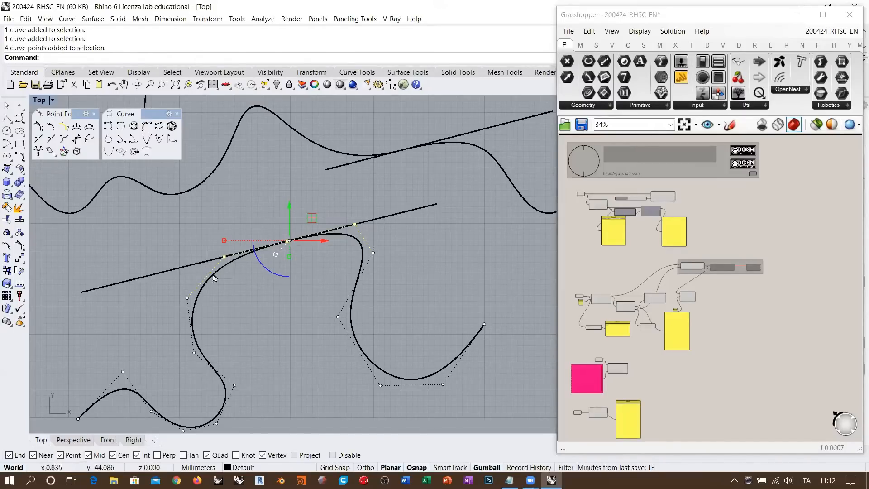
left_click(202, 263)
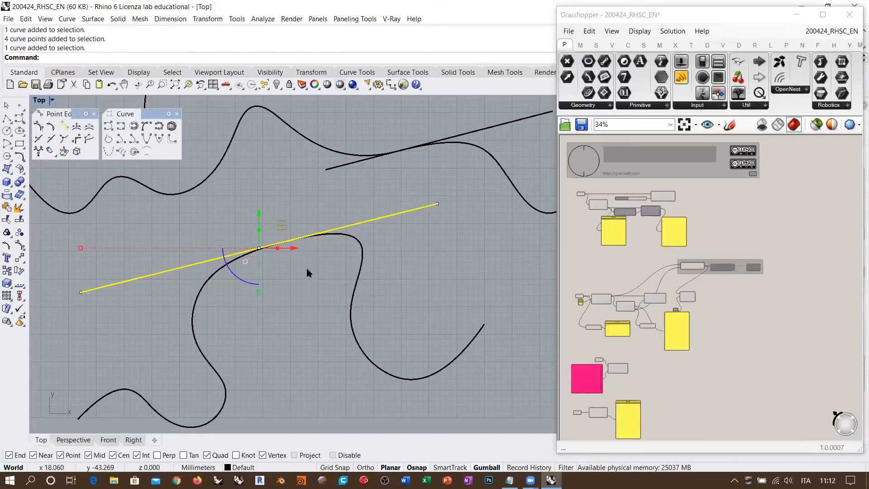
left_click(362, 244)
left_click(230, 265, "shift")
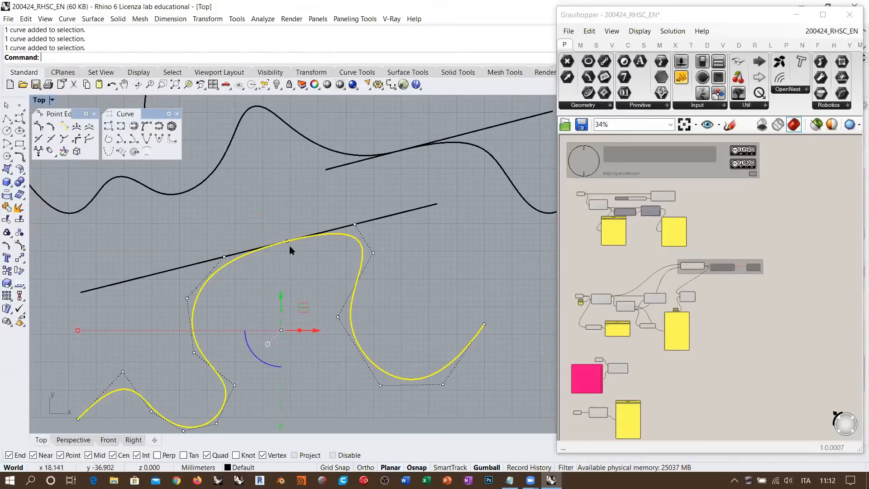
left_click(386, 216)
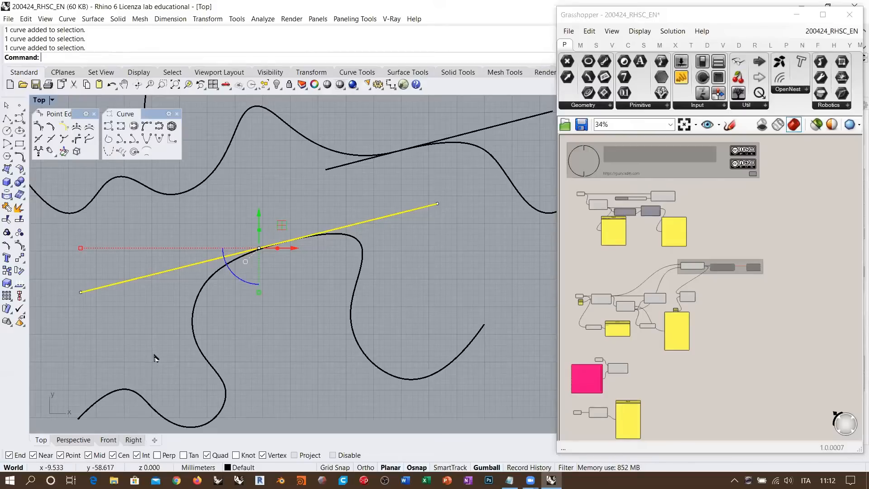
left_click(211, 279)
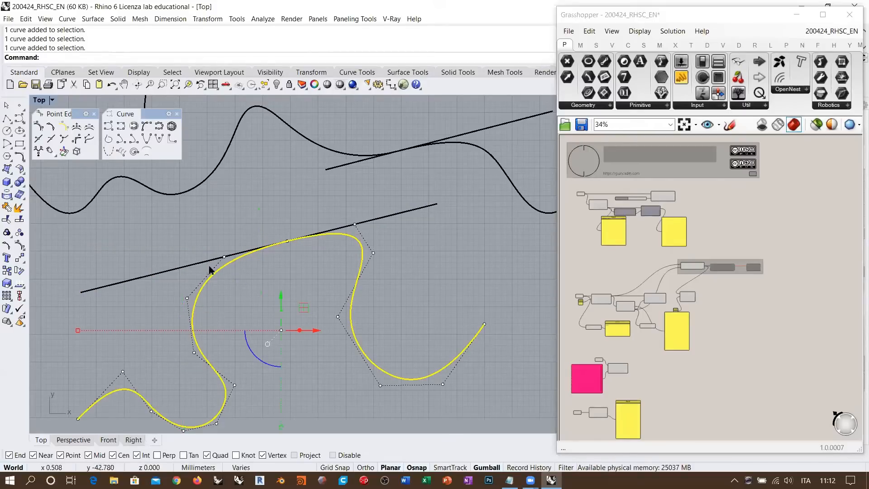
left_click_drag(209, 269, 362, 201)
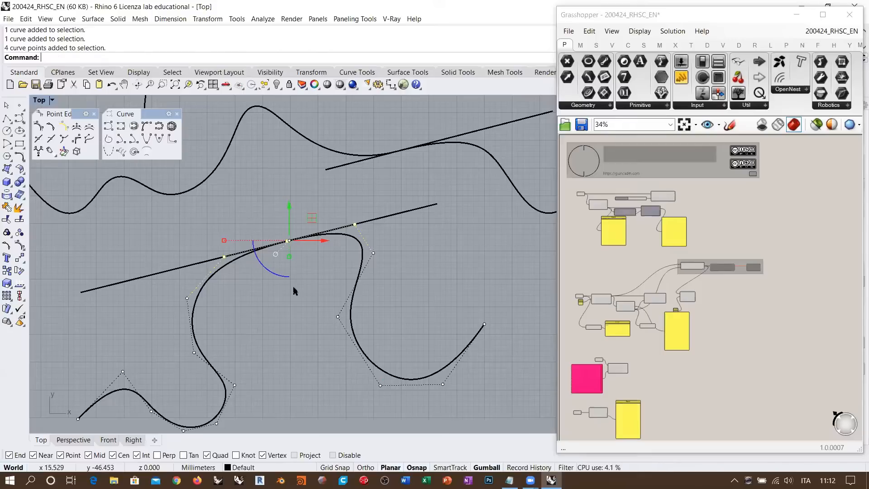
key("Escape")
- Delete the two lower curves and their tangent line
scroll(362, 289, "down", 3)
scroll(366, 312, "down", 2)
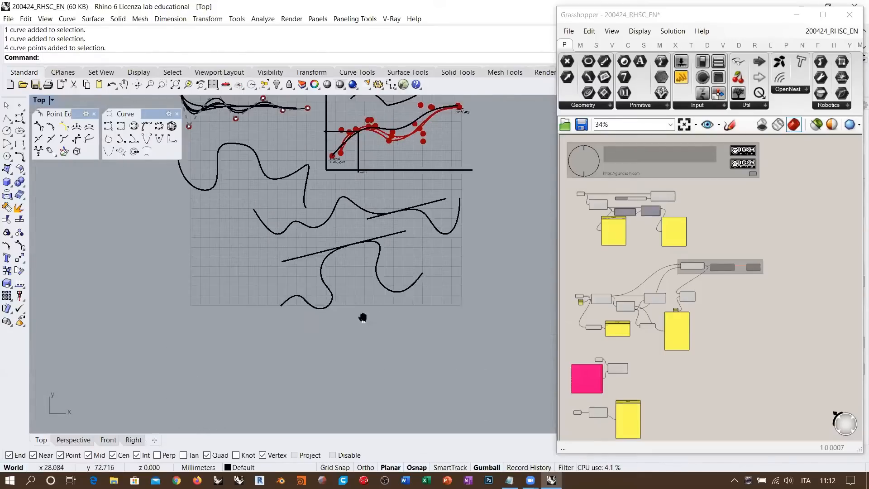
left_click_drag(402, 312, 291, 252)
key("Delete")
- Draw a closed, irregular ten-sided polyline in the empty area beneath the remaining curves
scroll(297, 248, "up", 3)
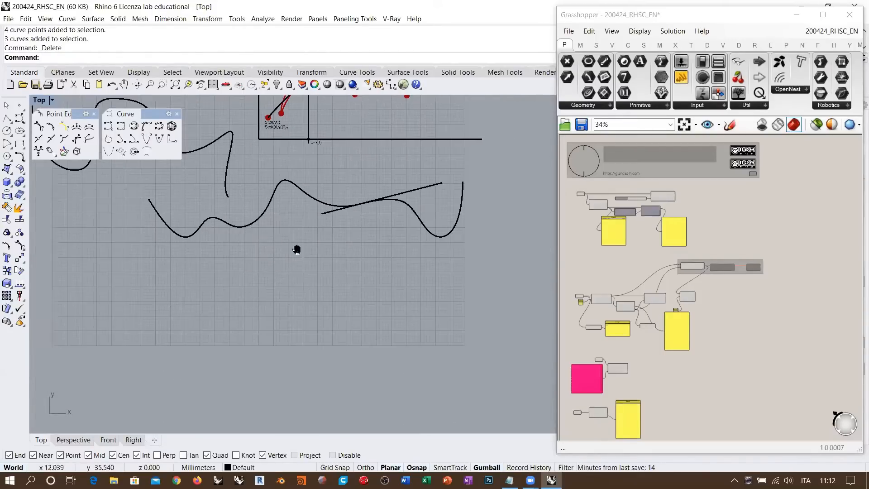
left_click(19, 119)
left_click(208, 287)
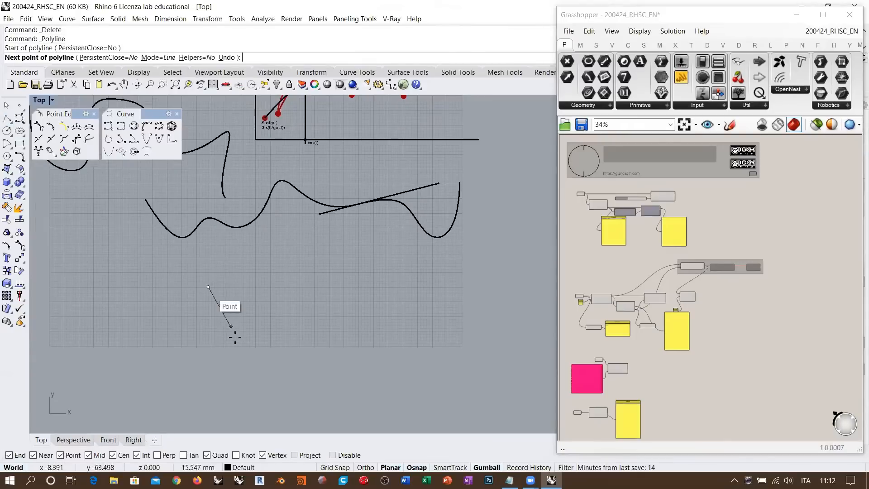
left_click(236, 342)
left_click(301, 321)
left_click(338, 352)
left_click(414, 341)
left_click(430, 294)
left_click(382, 255)
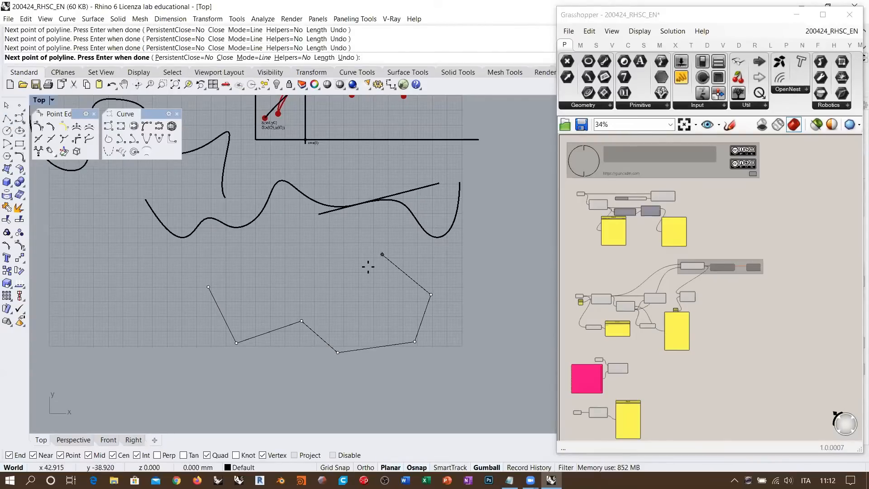
left_click(345, 275)
left_click(299, 243)
left_click(221, 256)
left_click(208, 287)
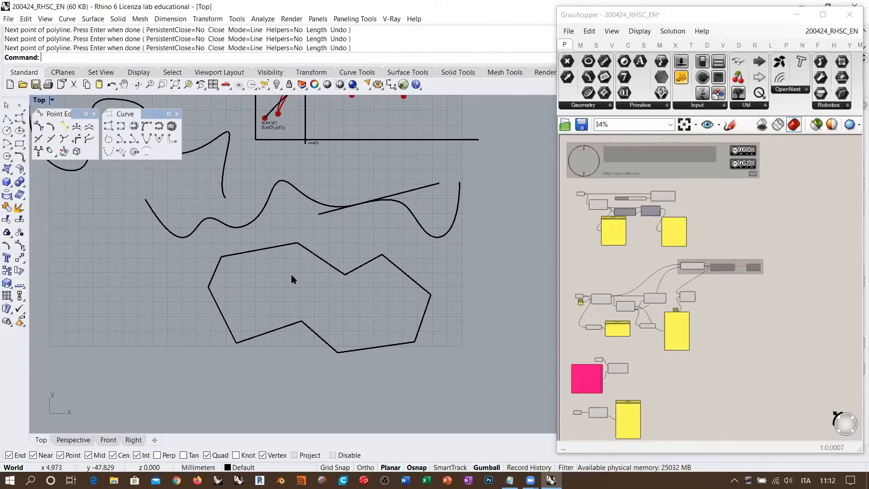
- Start a degree-3 control-point curve with three free points inside the polyline, then three points along the slanted edge descending from the lower notch
scroll(334, 294, "up", 2)
right_click_drag(362, 302, 333, 290)
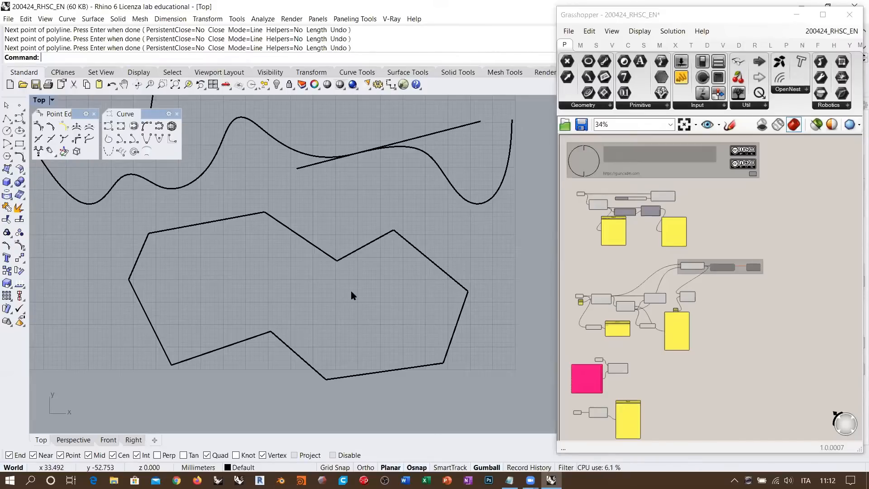
scroll(351, 291, "up", 3)
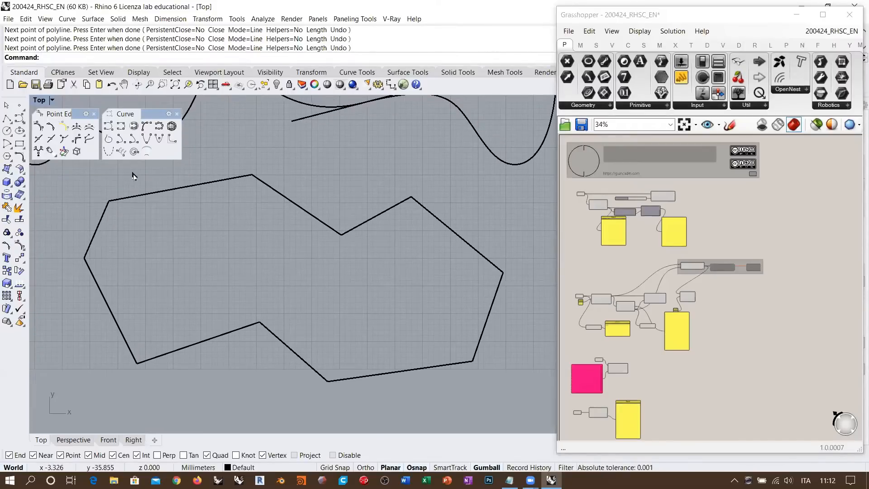
left_click(108, 126)
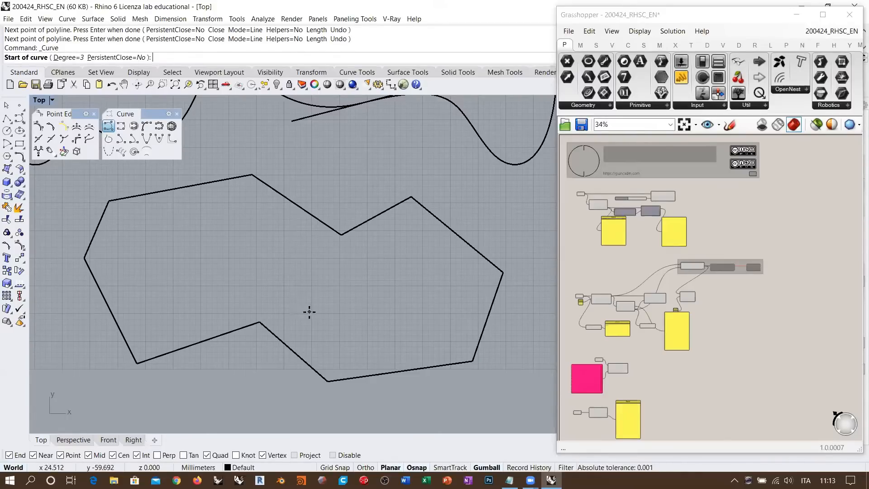
left_click(250, 278)
left_click(288, 277)
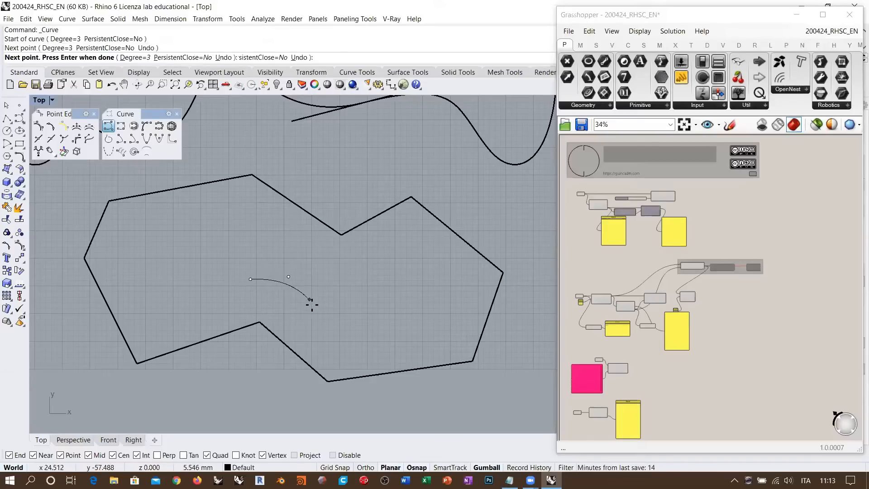
left_click(312, 306)
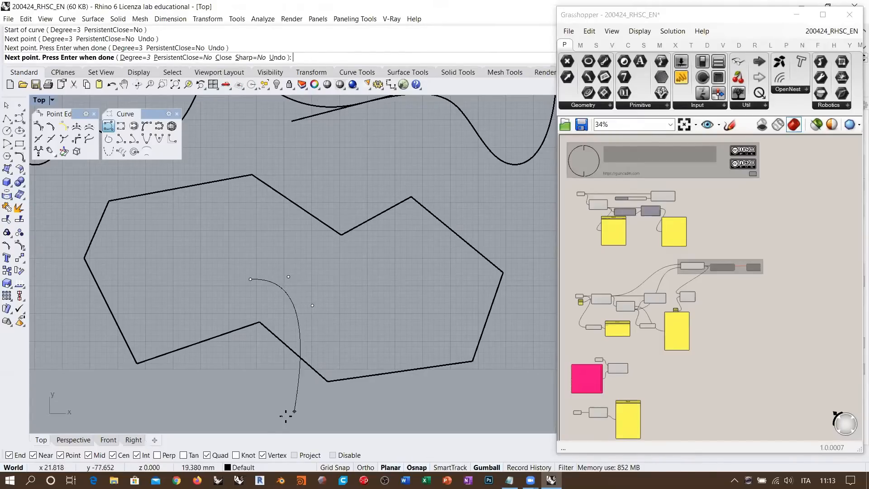
left_click(116, 456)
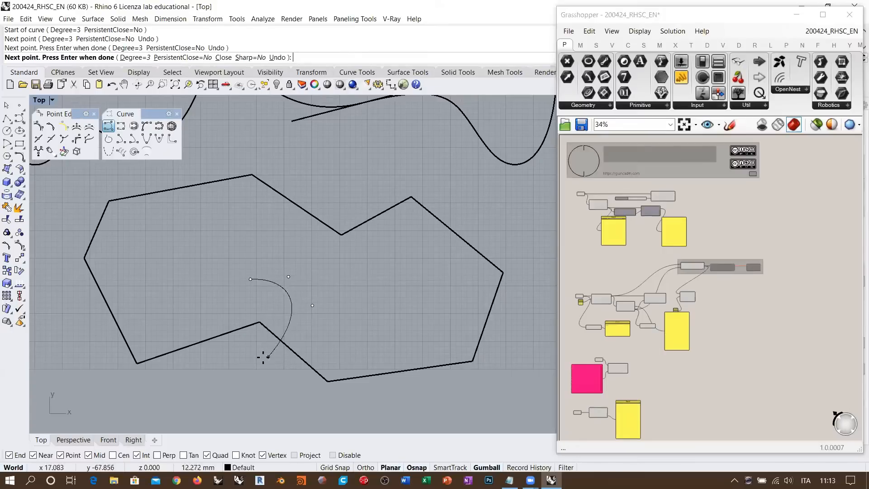
left_click(276, 335)
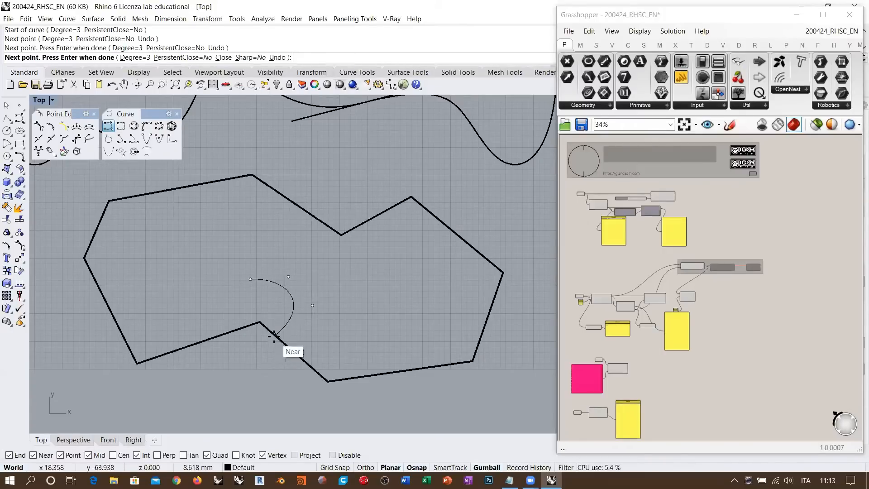
left_click(293, 351)
left_click(310, 366)
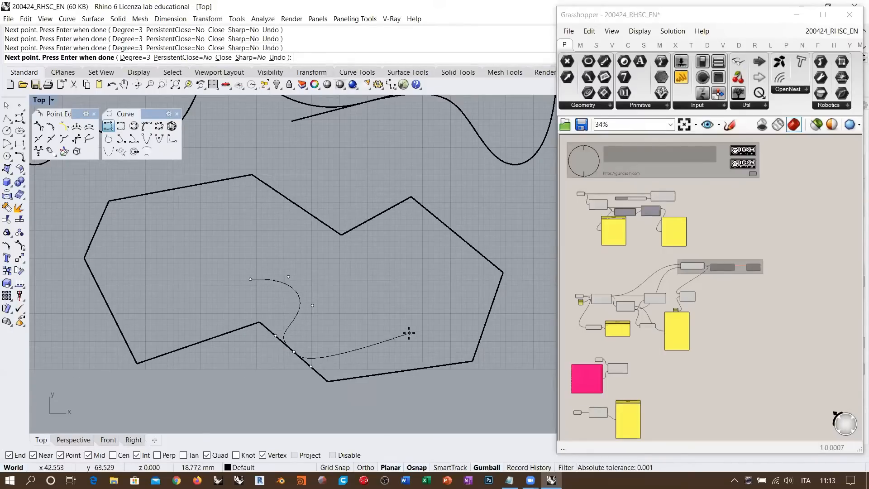
scroll(291, 364, "up", 5)
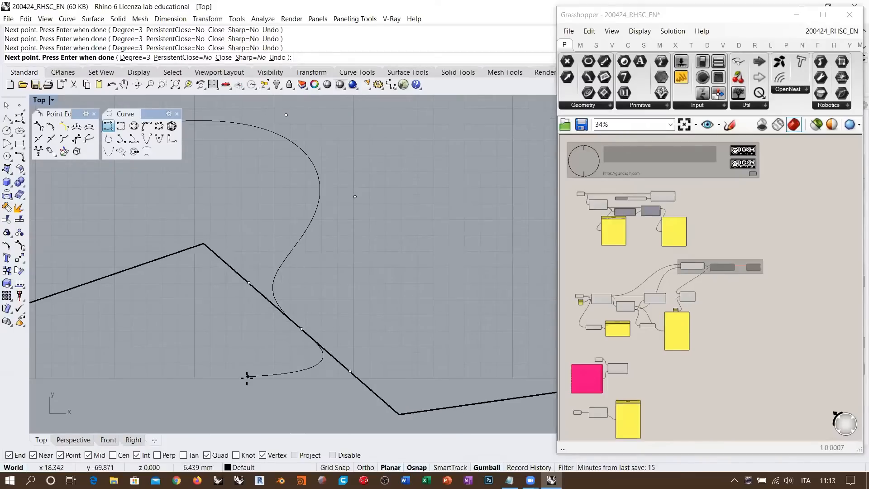
scroll(299, 341, "up", 6)
scroll(311, 310, "down", 10)
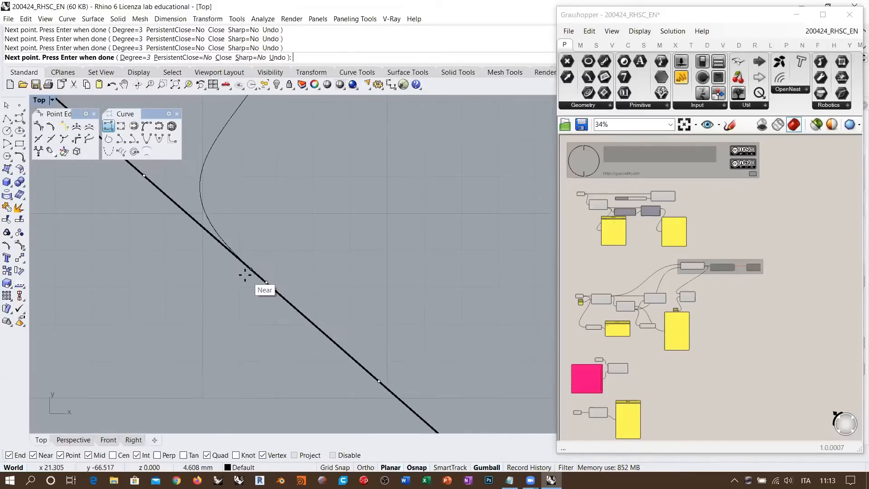
- Continue the curve with free control points forming a narrow upward loop, then place three control points along the polyline's long lower edge
left_click(321, 187)
left_click(357, 168)
left_click(369, 232)
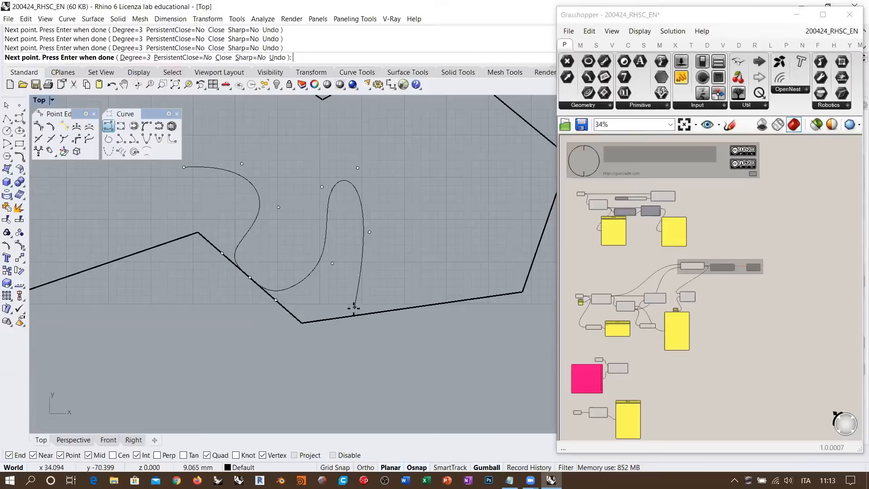
left_click(337, 318)
left_click(353, 315)
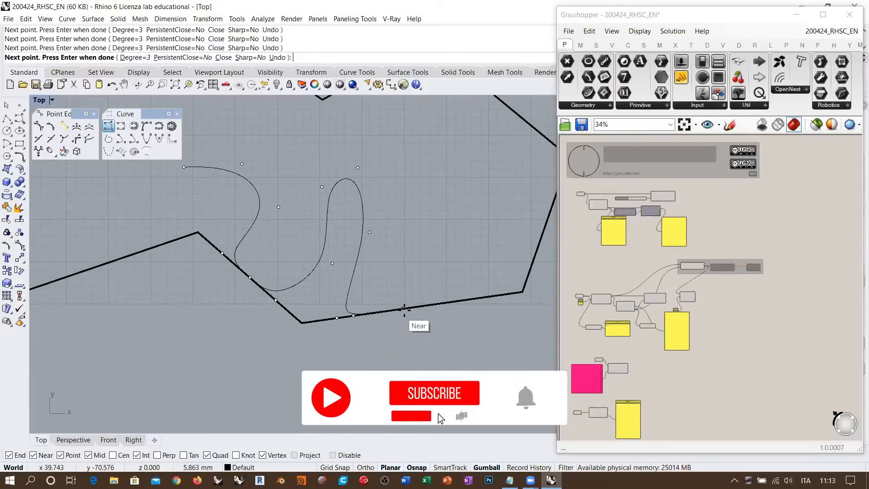
left_click(411, 307)
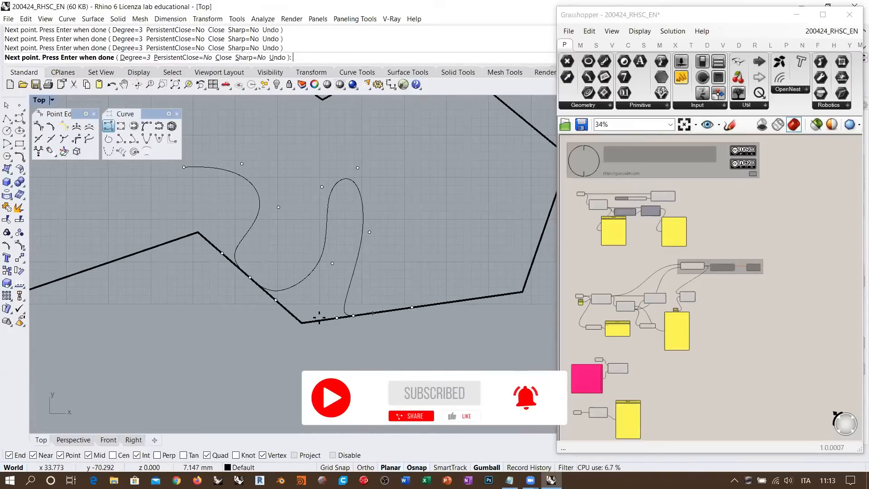
scroll(333, 354, "down", 4)
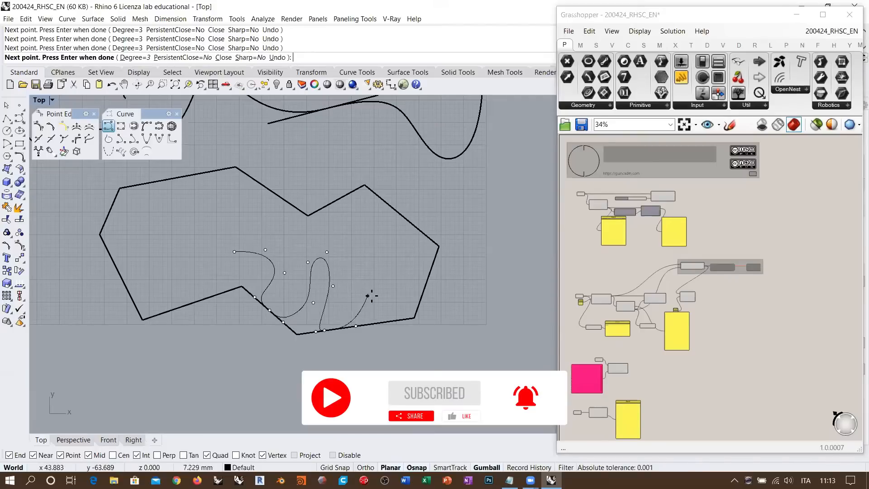
- Add three control points along the polyline's short right edge and three more along its upper-right edge
left_click(420, 300)
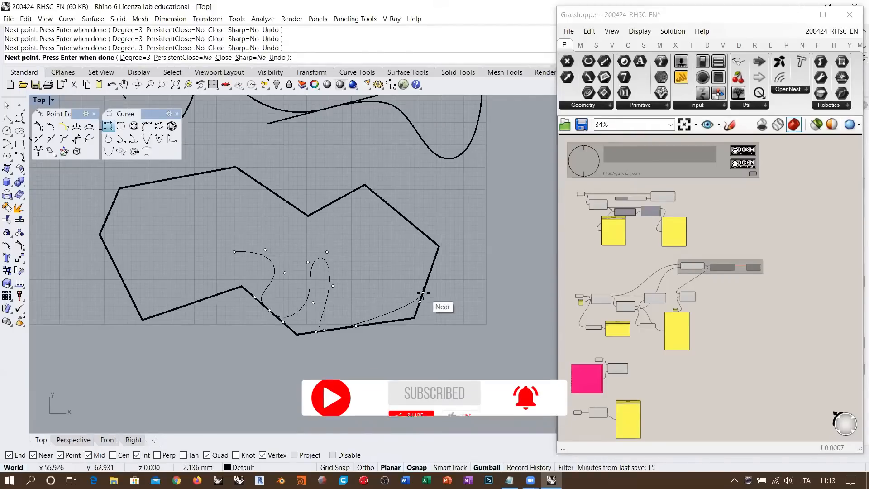
left_click(422, 292)
left_click(433, 264)
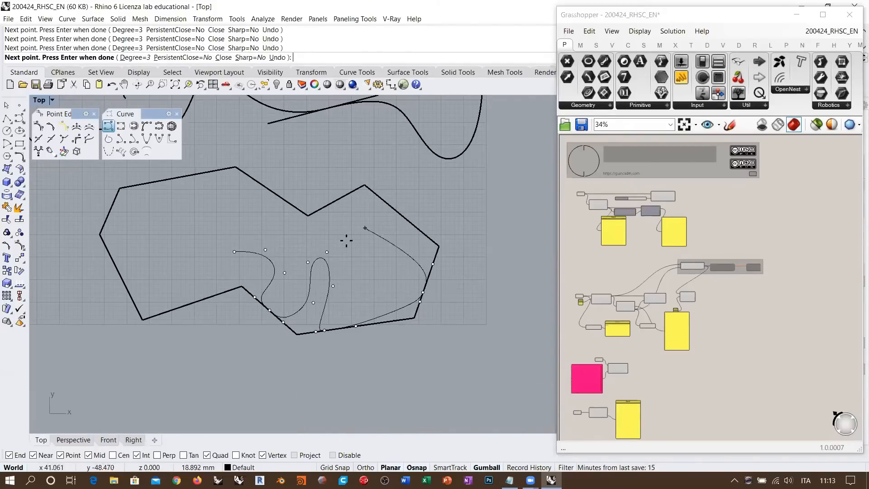
left_click(395, 210)
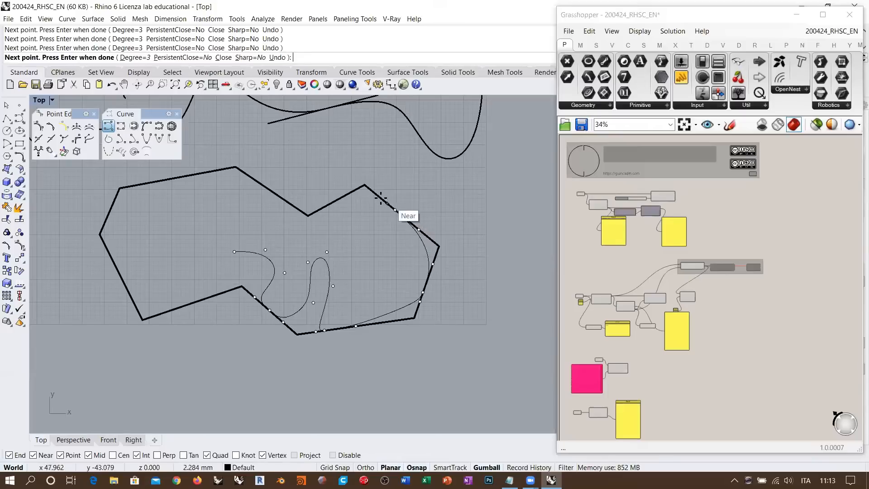
left_click(376, 194)
- Place three control points on the edge descending to the upper notch, add two free interior points, and close the curve near its start
left_click(347, 194)
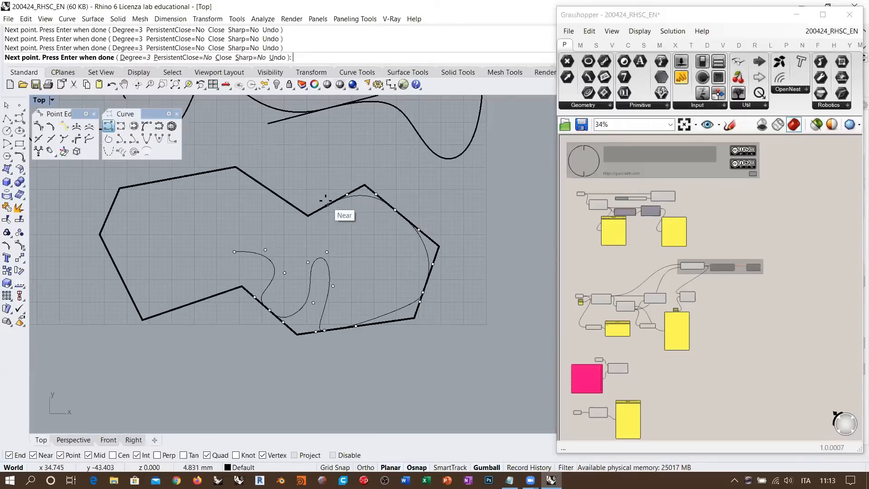
left_click(327, 205)
left_click(319, 210)
left_click(331, 234)
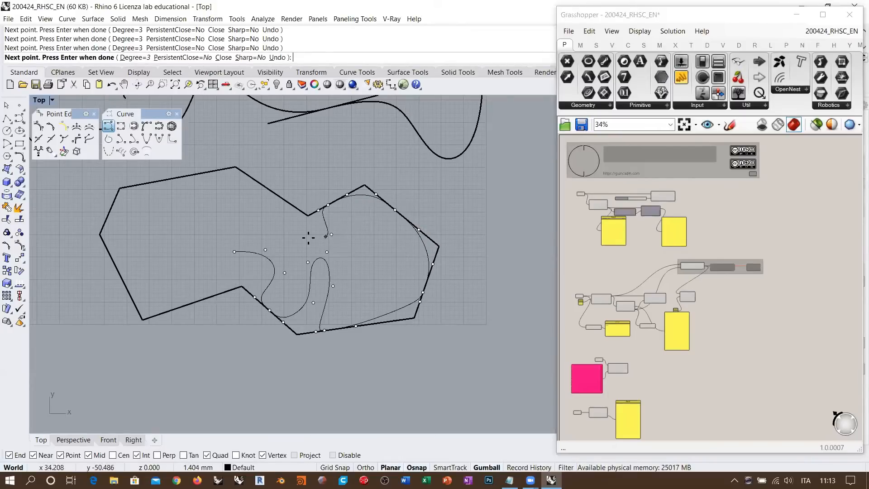
left_click(271, 240)
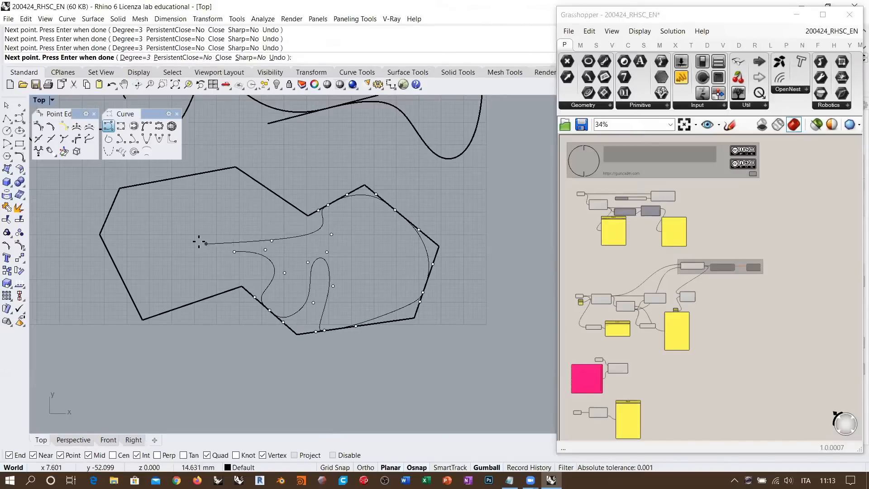
left_click(243, 251)
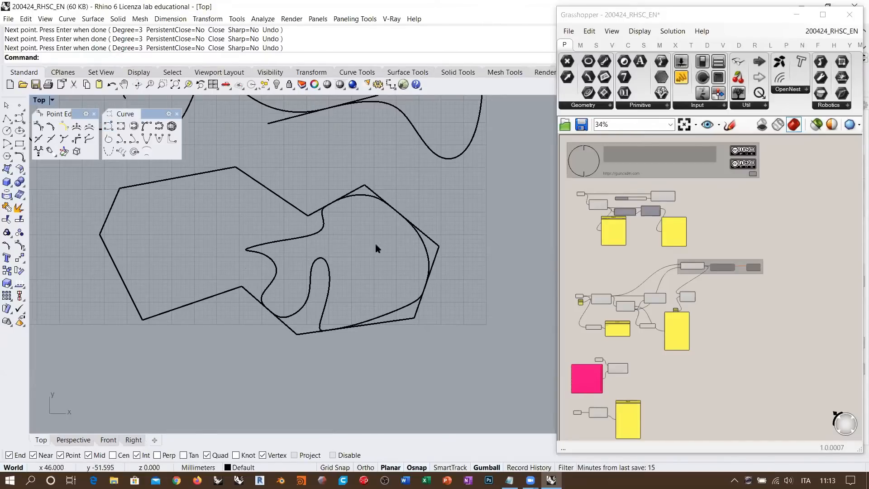
- Select the closed curve and the surrounding polyline, deselect the polyline, and examine how the curve's control points lie on the polyline's edges
scroll(374, 258, "up", 2)
right_click_drag(353, 256, 380, 277)
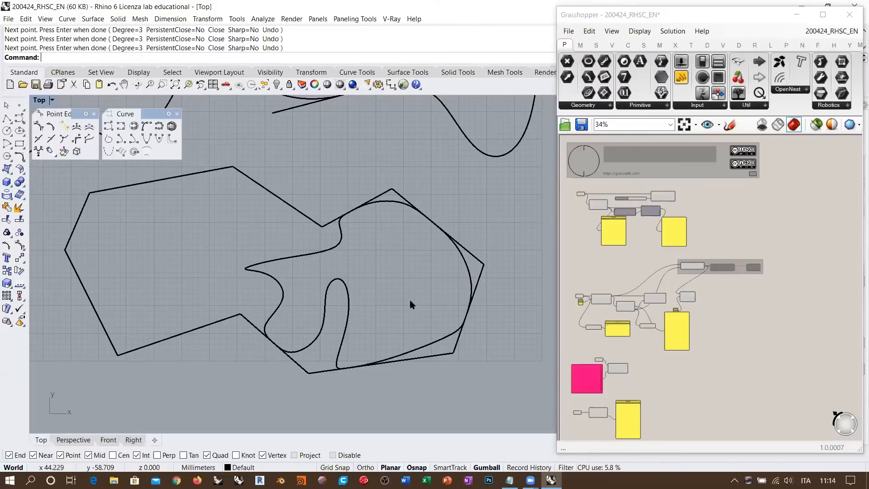
right_click_drag(402, 360, 359, 312)
right_click_drag(351, 225, 350, 244)
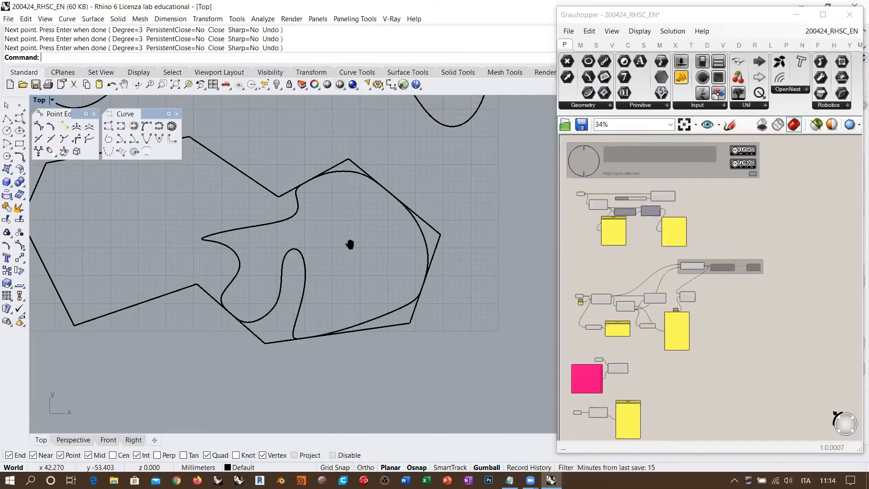
left_click(425, 242)
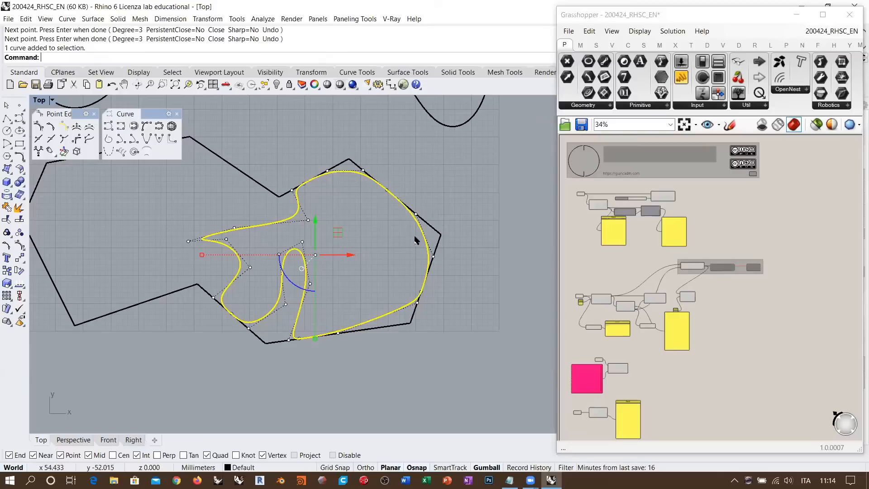
left_click(438, 245)
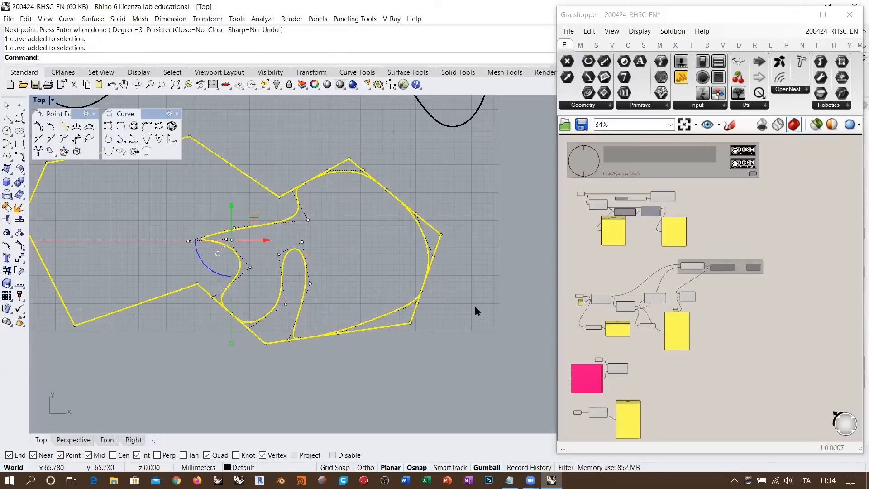
left_click(441, 243, "ctrl")
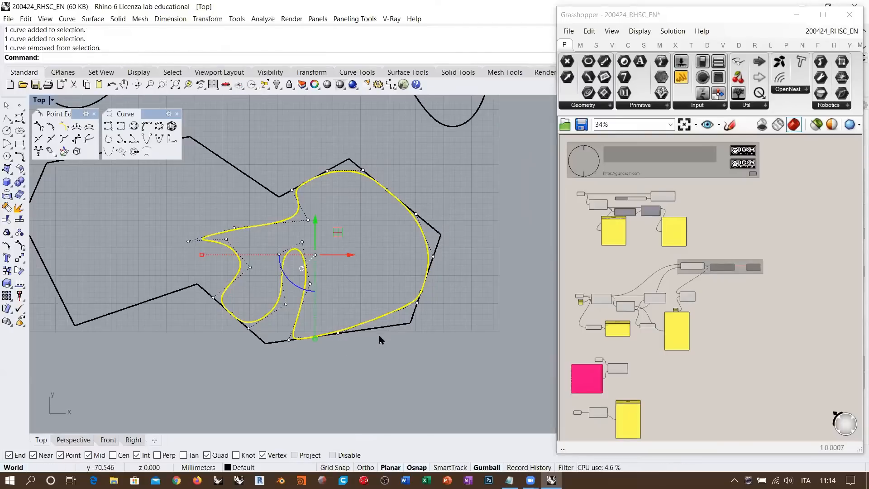
- Move the outer two of the three control points on the polyline's right edge downward along that edge
scroll(431, 288, "up", 5)
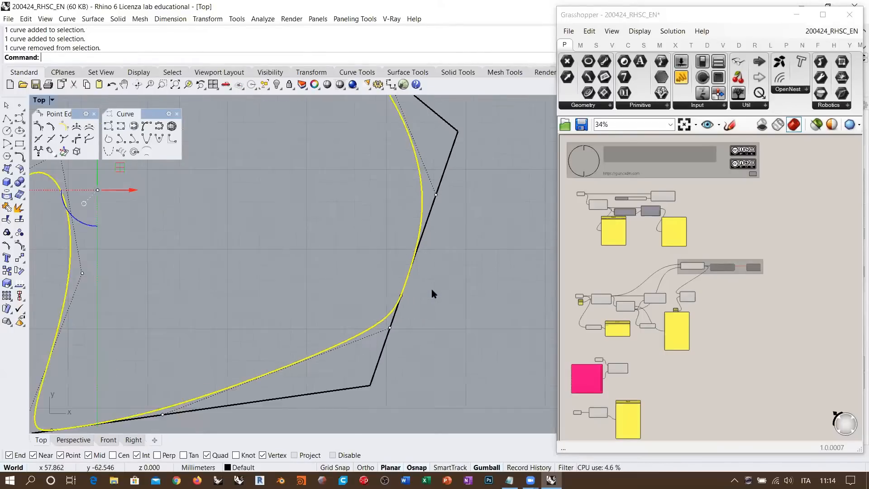
left_click(380, 337)
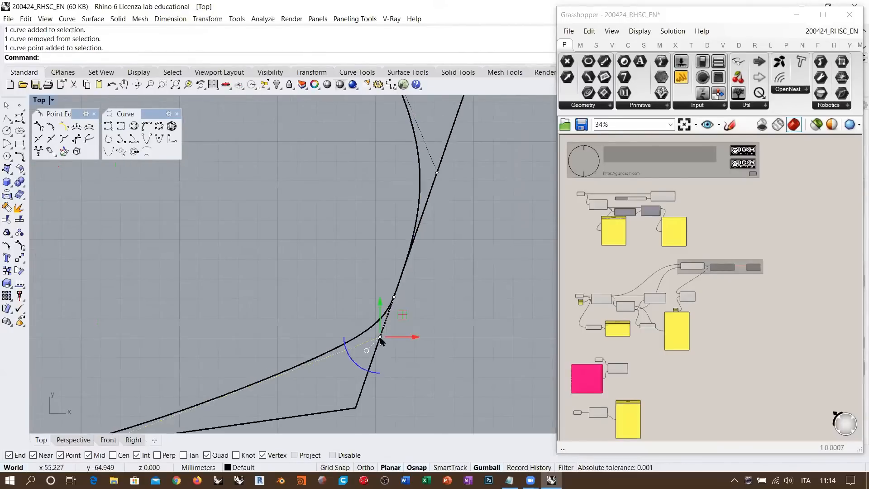
left_click_drag(379, 343, 364, 384)
left_click_drag(436, 173, 422, 214)
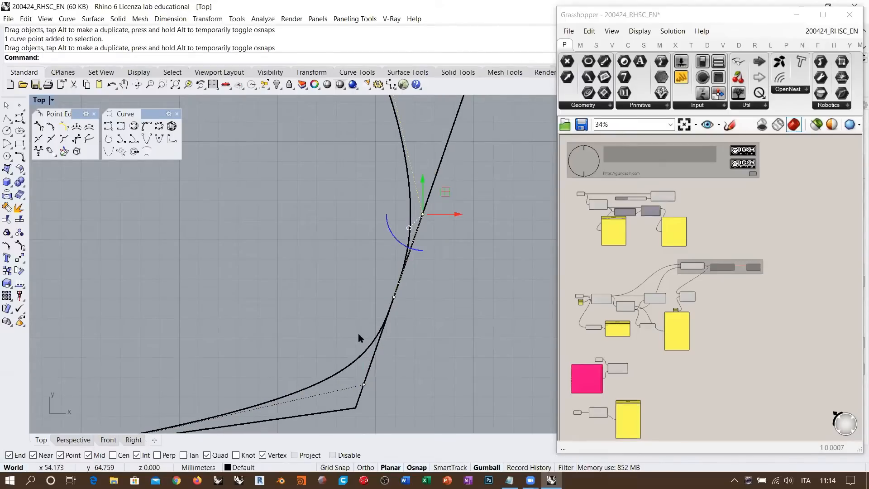
scroll(405, 290, "down", 5)
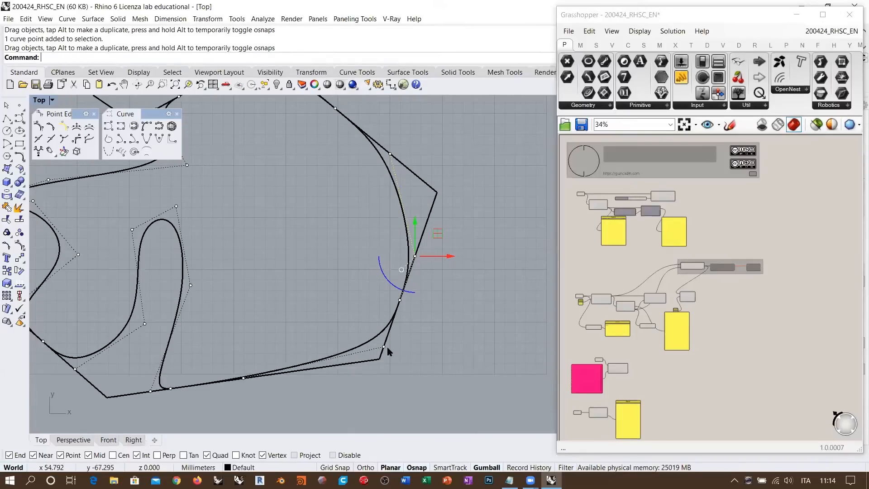
- Examine the collinear control points along the polyline's edges and select the middle one on the edge rising from the upper notch
left_click(431, 226)
left_click(428, 216, "ctrl")
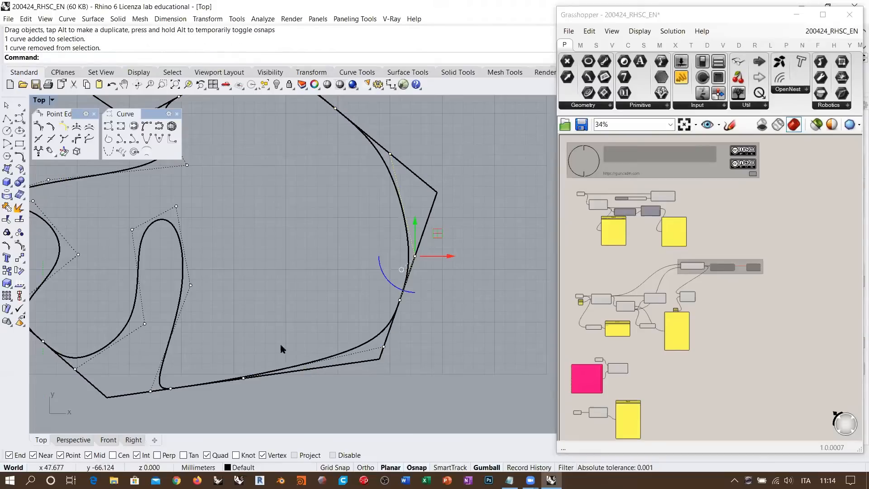
right_click_drag(188, 386, 237, 323)
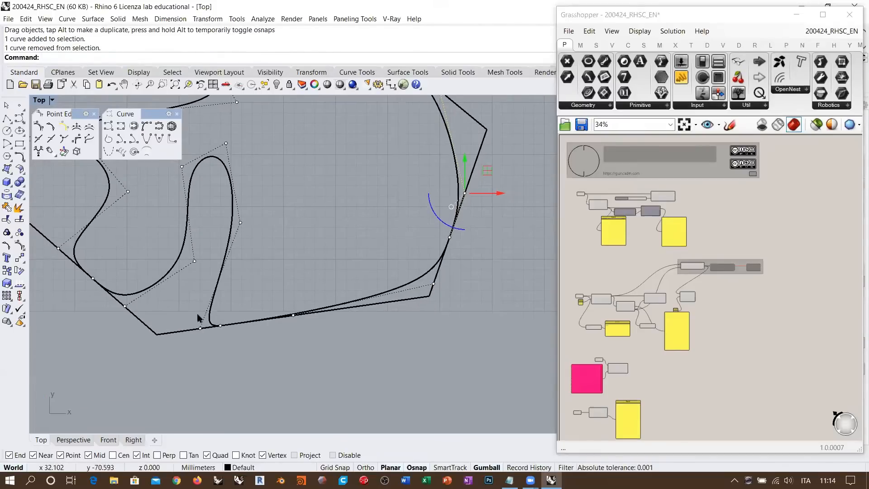
right_click_drag(170, 286, 201, 358)
scroll(270, 199, "down", 2)
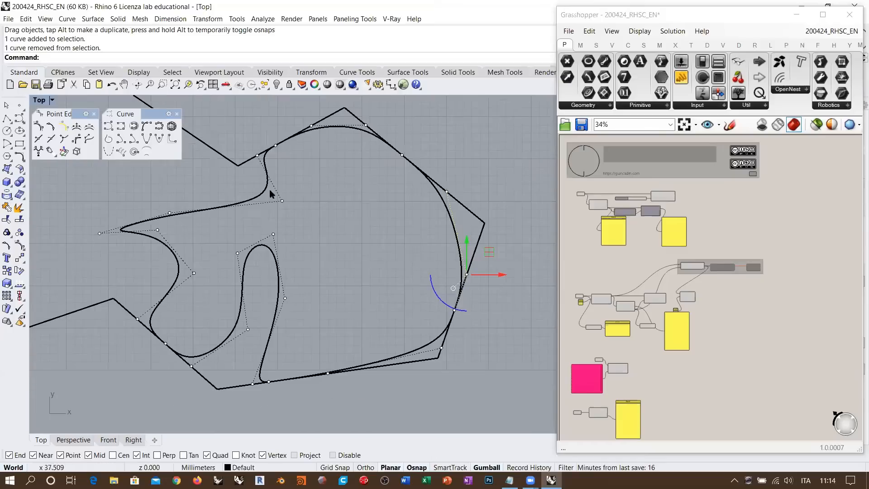
right_click_drag(307, 136, 303, 192)
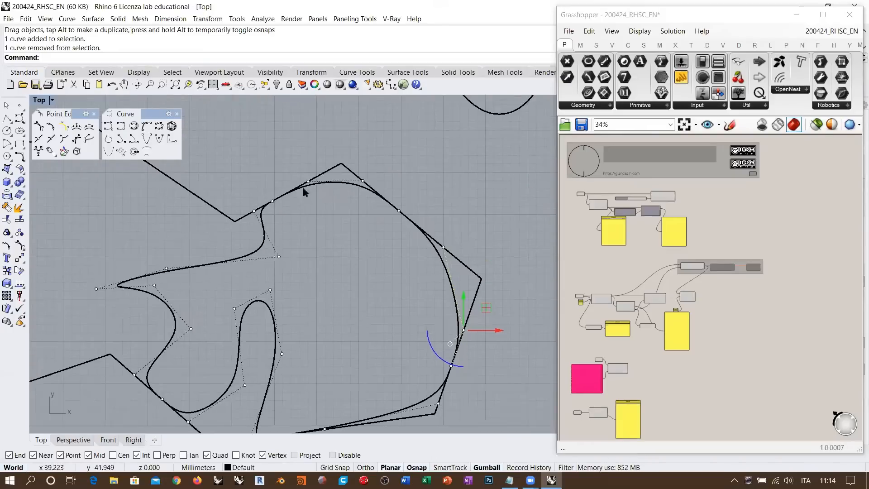
scroll(268, 202, "up", 3)
left_click(262, 189)
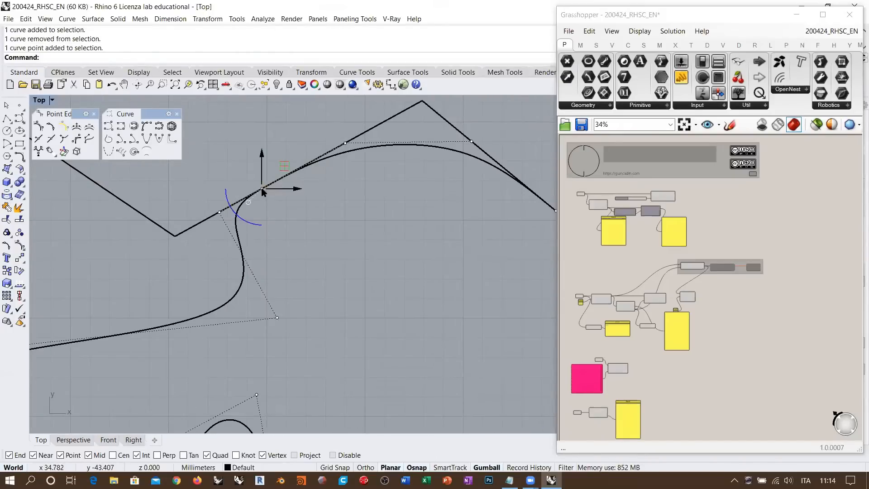
- Slide the selected middle control point up along the polyline edge rising from the upper notch, and hide the control points
left_click_drag(262, 188, 284, 171)
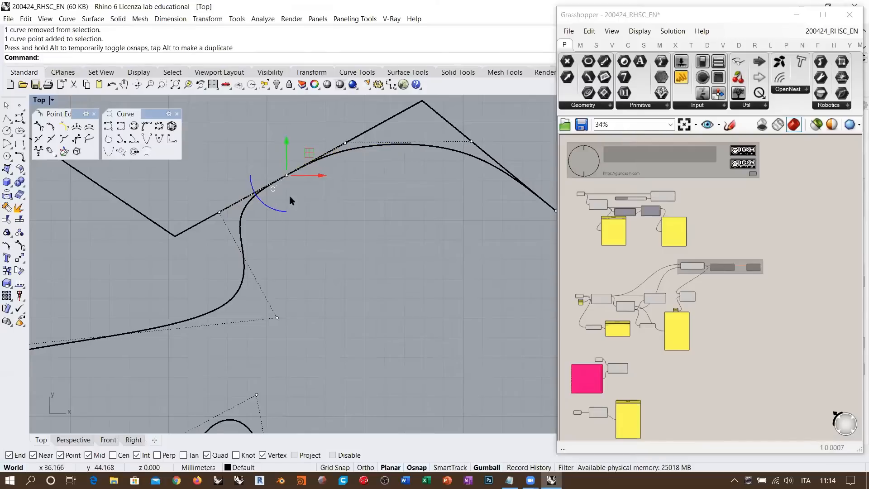
scroll(325, 144, "down", 3)
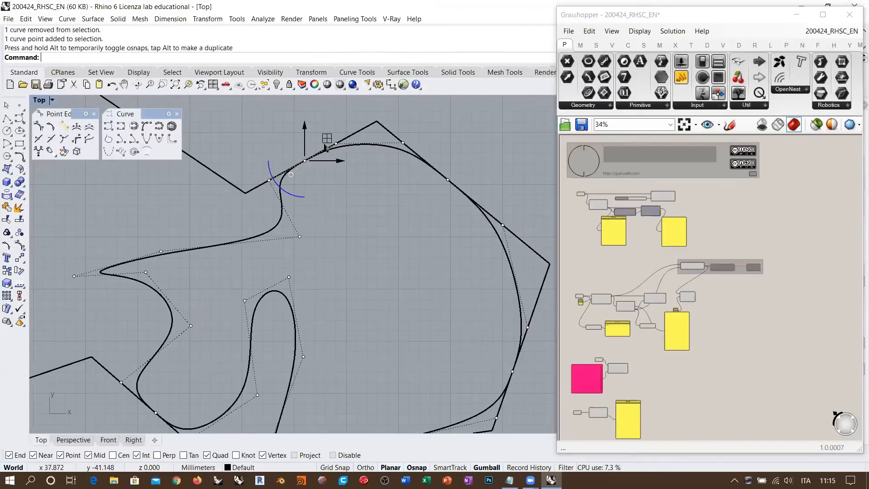
key("Escape")
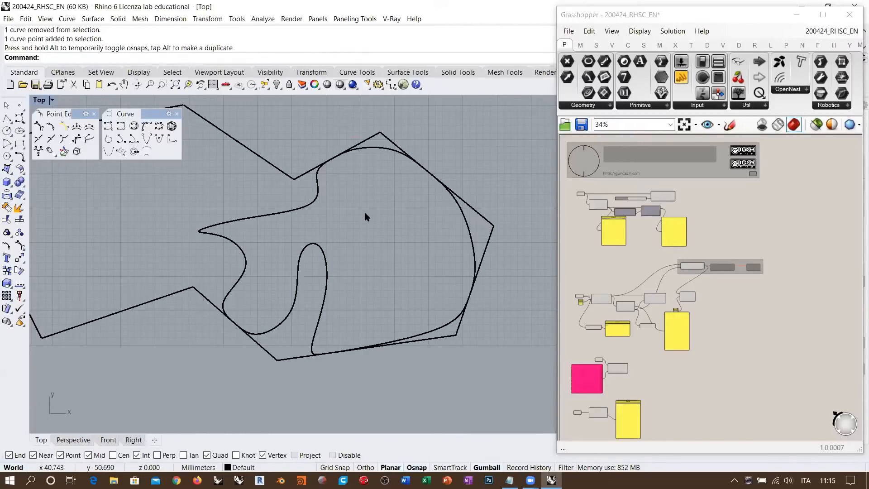
- Select the closed curve inside the polyline and delete it, keeping the polyline
left_click(290, 209)
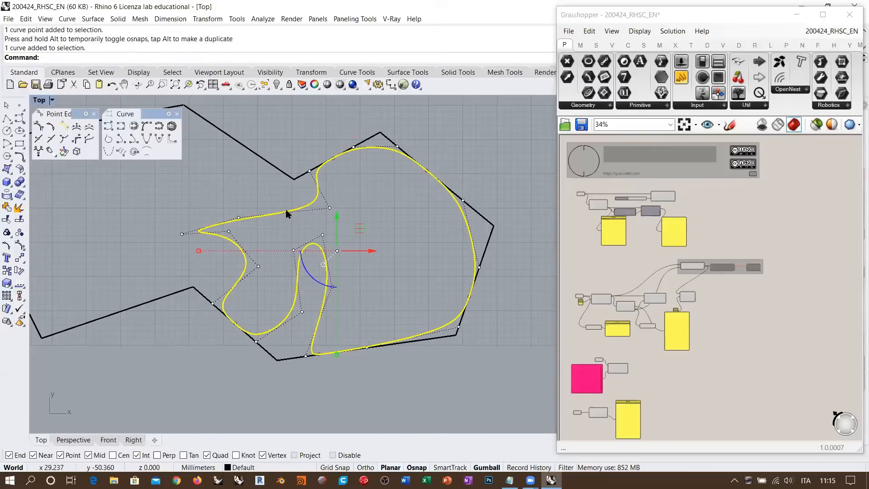
key("Delete")
right_click_drag(416, 242, 398, 255)
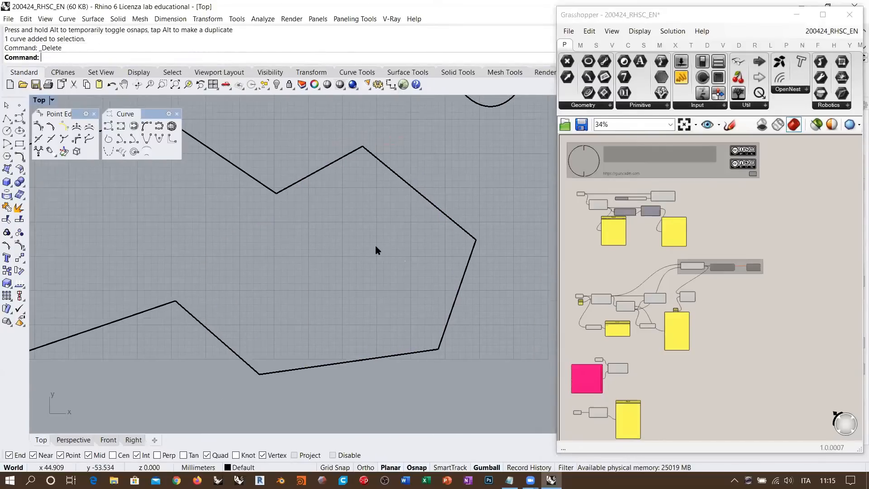
- Draw a closed degree-3 control point curve with 14 free points inside the polyline's right lobe, ending on its start point
scroll(416, 210, "up", 2)
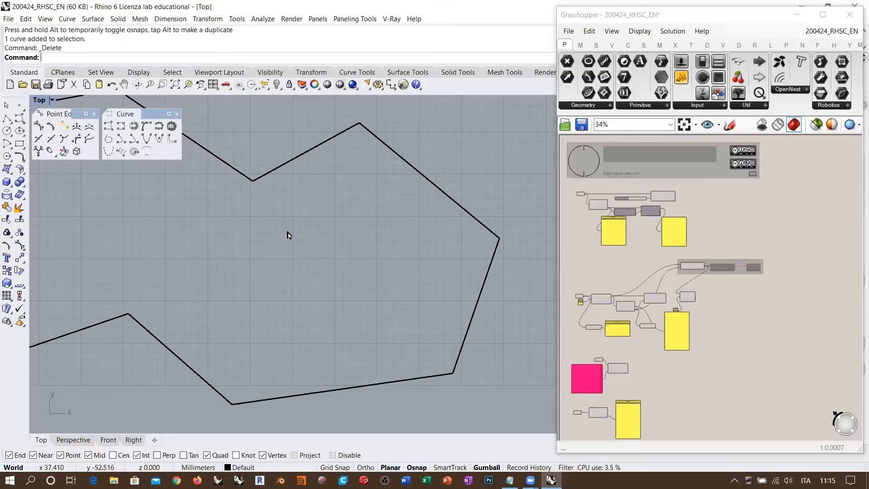
left_click(108, 126)
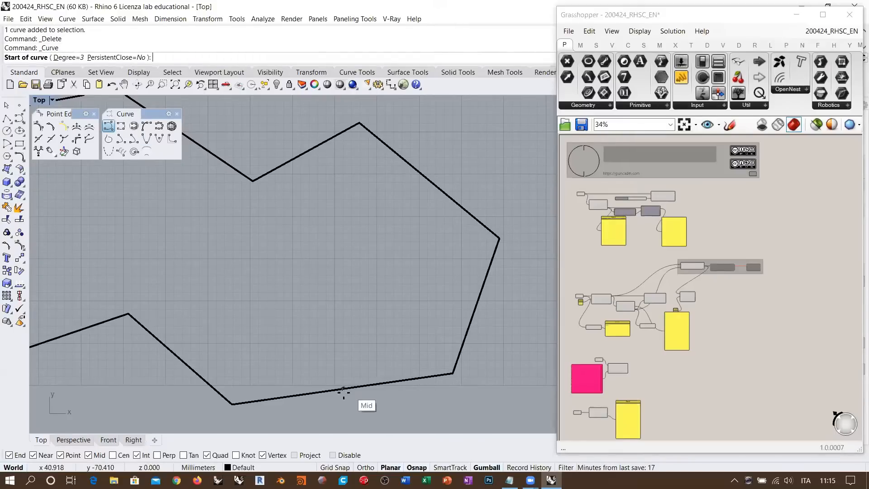
left_click(290, 325)
left_click(348, 328)
left_click(372, 314)
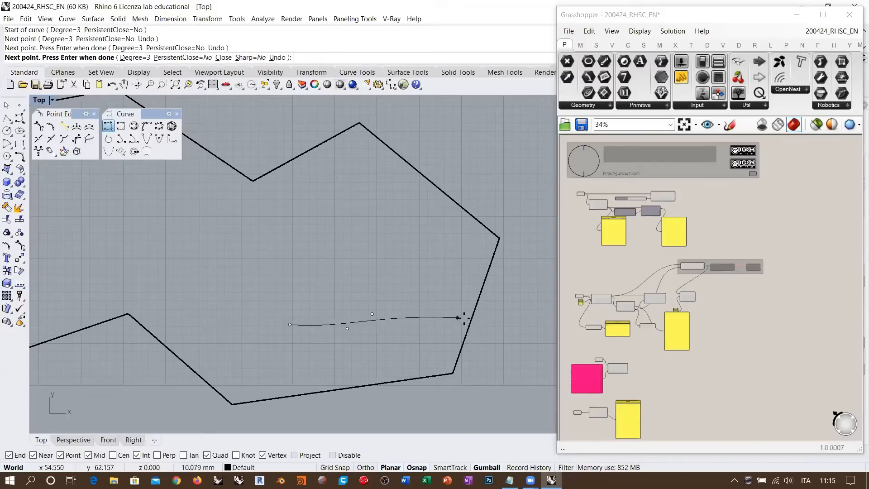
left_click(433, 322)
left_click(439, 294)
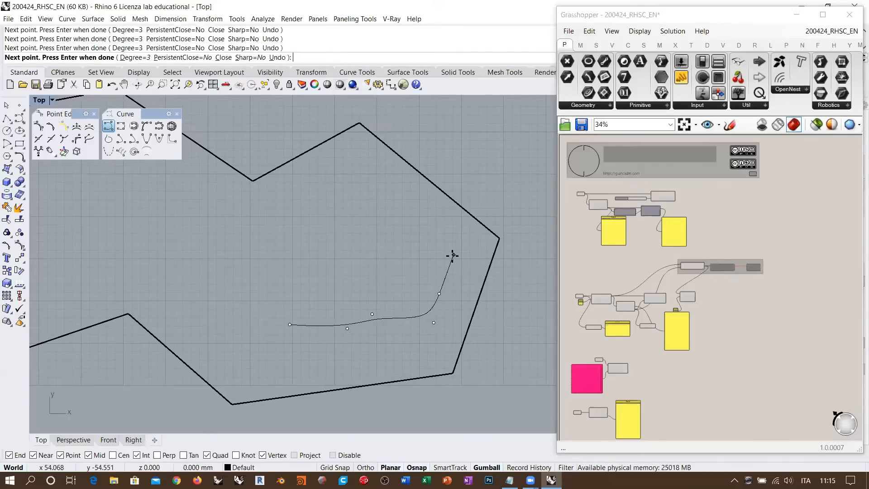
left_click(453, 255)
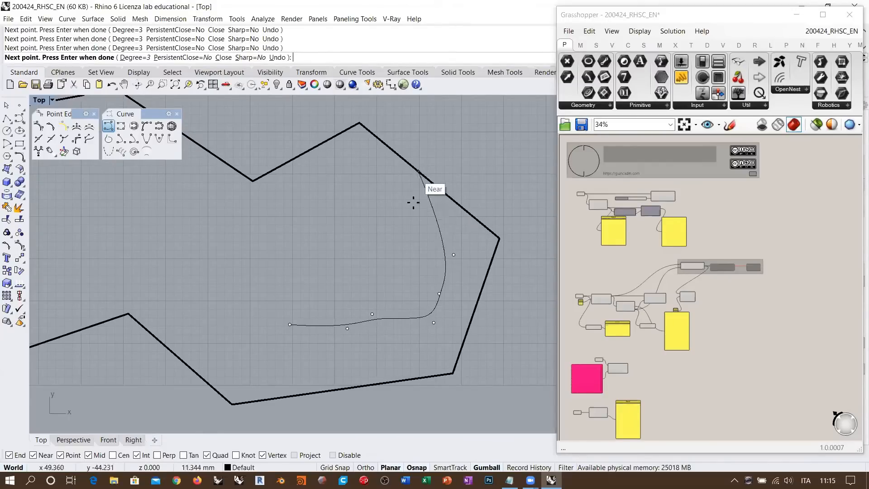
left_click(439, 216)
left_click(395, 188)
left_click(344, 169)
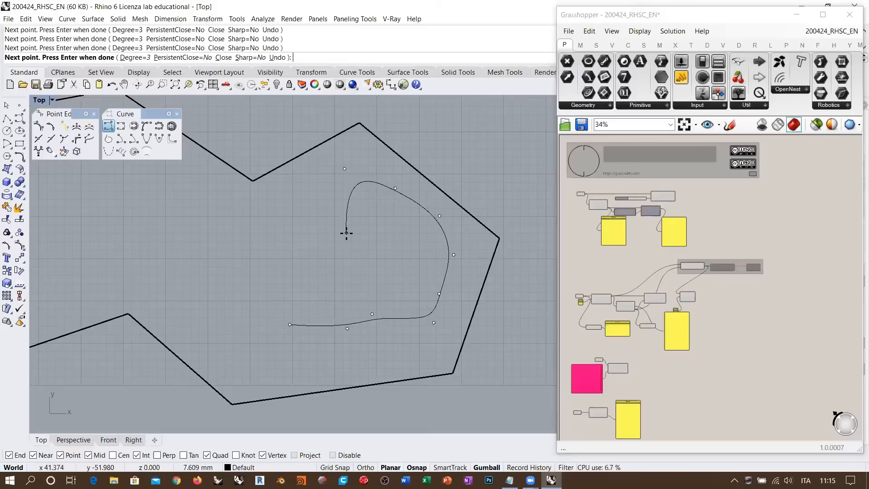
left_click(294, 211)
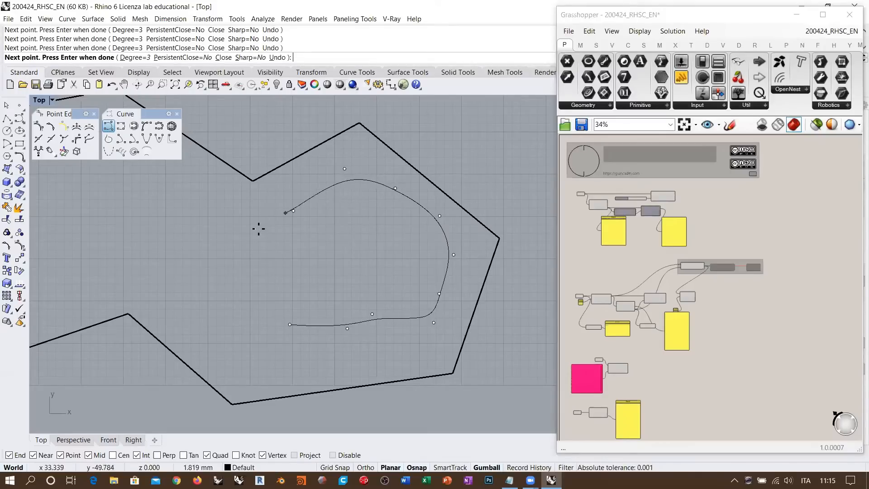
left_click(267, 241)
left_click(247, 265)
left_click(187, 242)
left_click(202, 287)
left_click(290, 324)
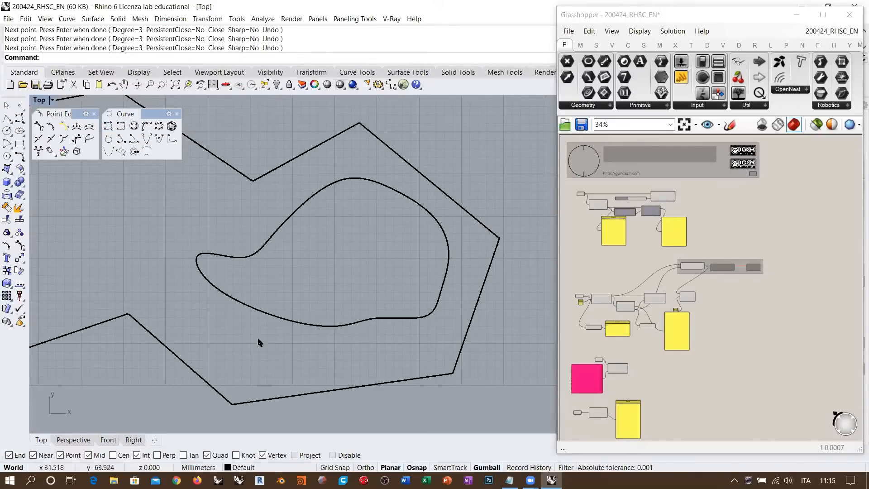
- Select the closed curve and move its three lower control points onto the polyline's lower edge
left_click(340, 327)
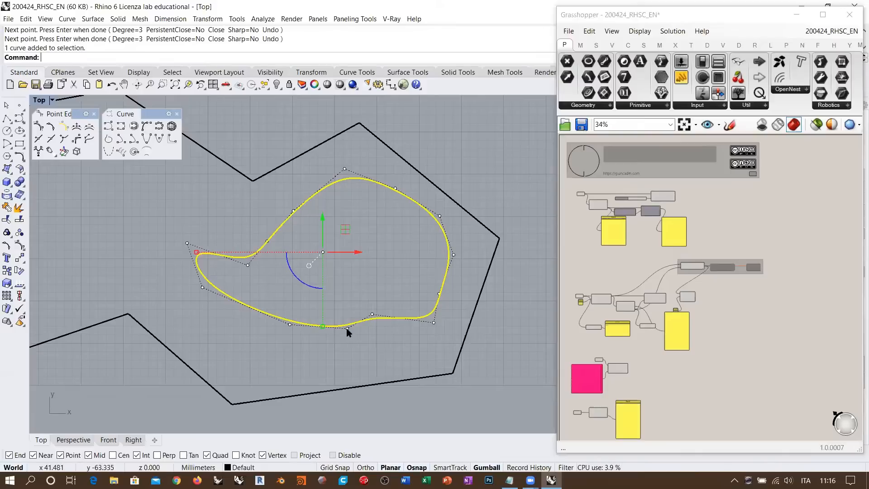
left_click_drag(347, 329, 343, 389)
left_click_drag(290, 325, 295, 395)
left_click_drag(372, 314, 392, 382)
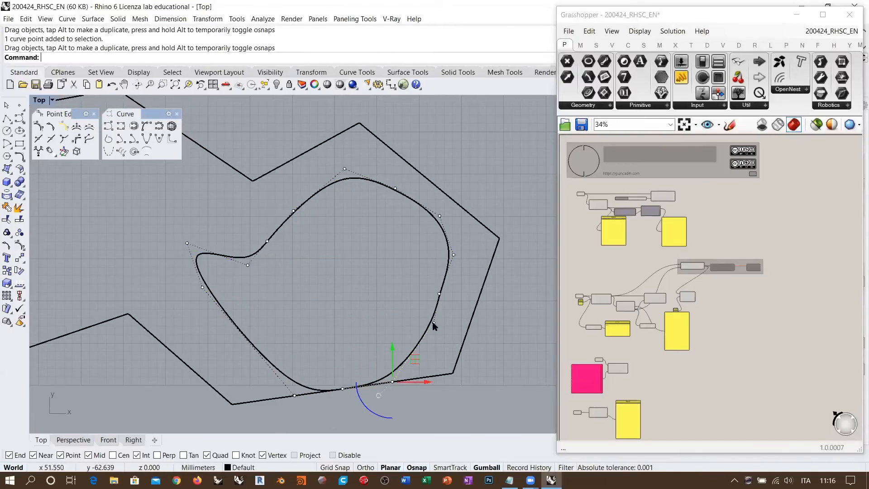
- Move the three control points on the curve's right side onto the polyline's right edge
left_click_drag(433, 323, 461, 345)
left_click_drag(439, 294, 475, 305)
left_click_drag(453, 255, 491, 261)
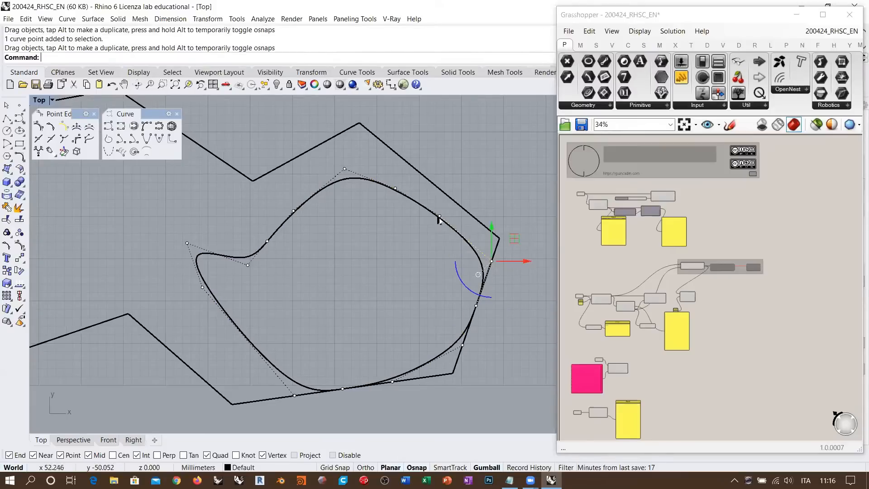
- Move the curve's three upper-right control points onto the polyline's sloping upper-right edge
left_click_drag(439, 220, 455, 205)
left_click_drag(396, 190, 414, 171)
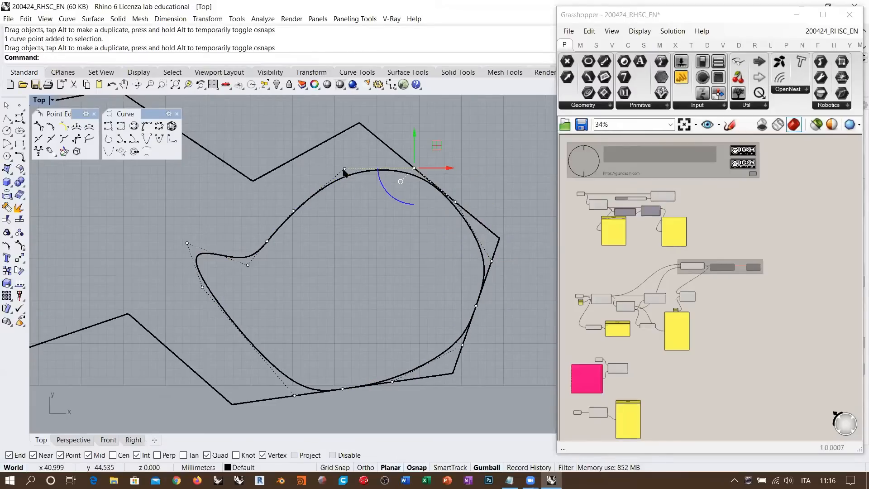
left_click_drag(345, 170, 387, 147)
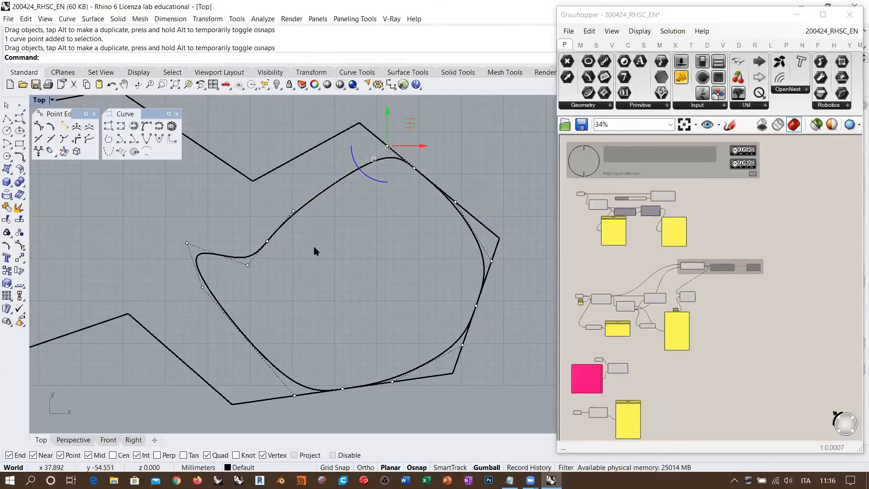
- Move the three upper-left control points onto the edge rising from the upper notch, and hide the control points
left_click_drag(293, 212, 326, 141)
left_click_drag(267, 241, 272, 172)
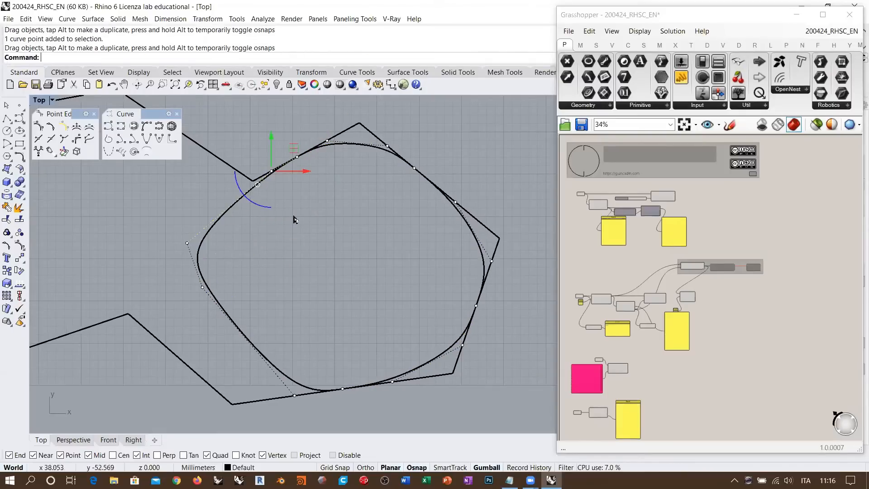
left_click(292, 277)
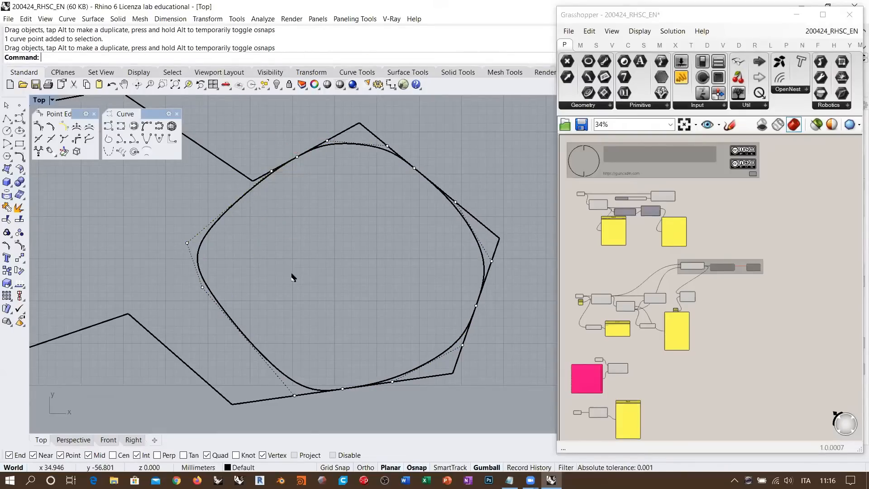
key("Escape")
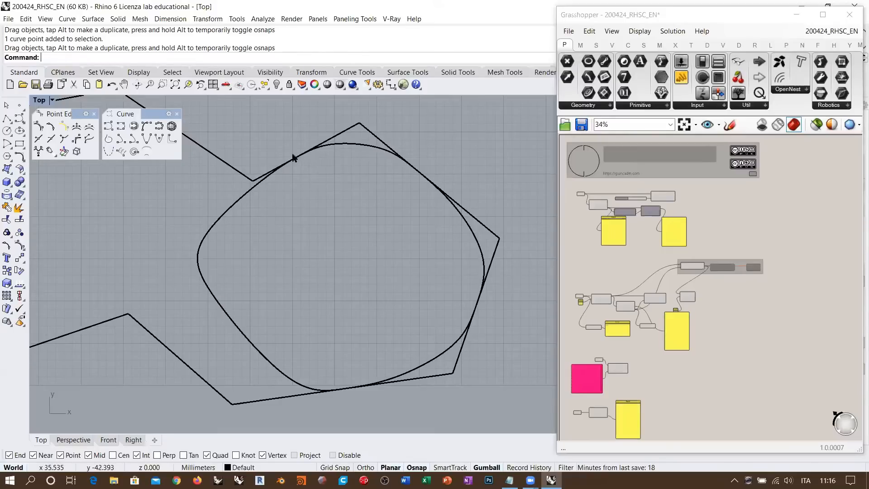
- Select the polyline to examine where the closed curve touches its edges, and clear the selection
left_click(340, 134)
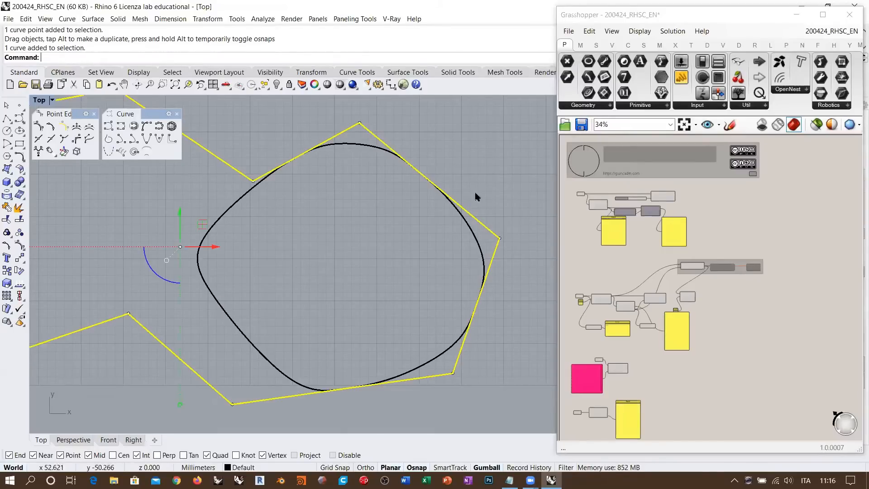
scroll(358, 260, "down", 3)
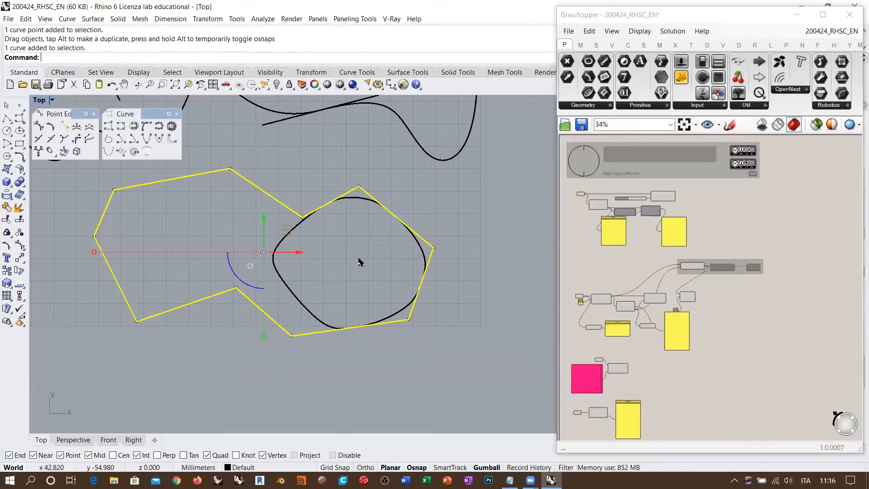
key("Escape")
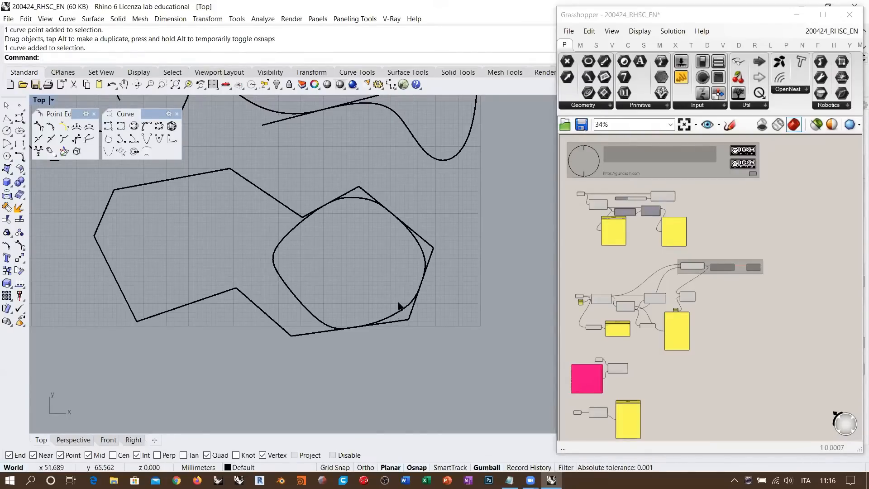
- Select the closed curve together with the surrounding polyline and delete both
scroll(389, 239, "up", 2)
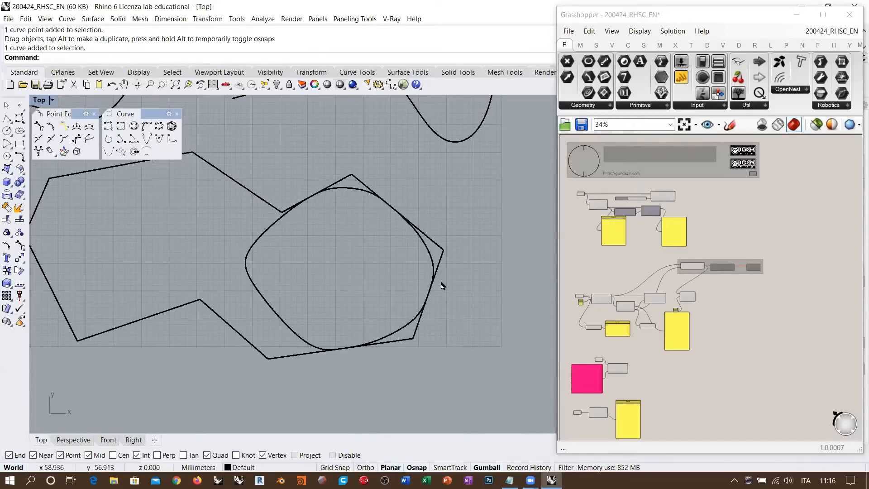
left_click_drag(451, 312, 293, 219)
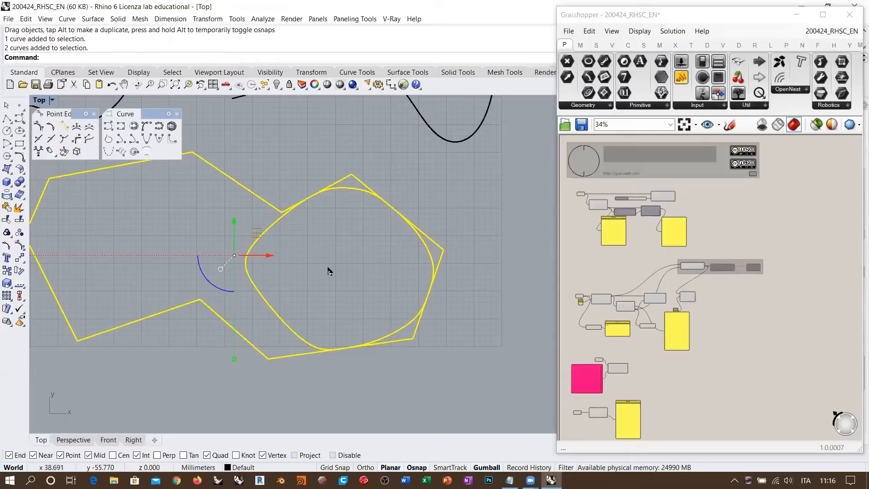
key("Delete")
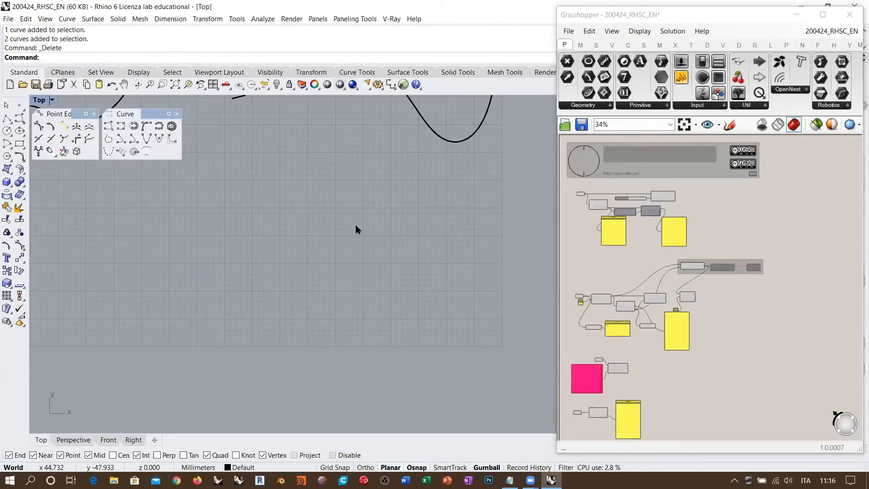
key("ctrl+z")
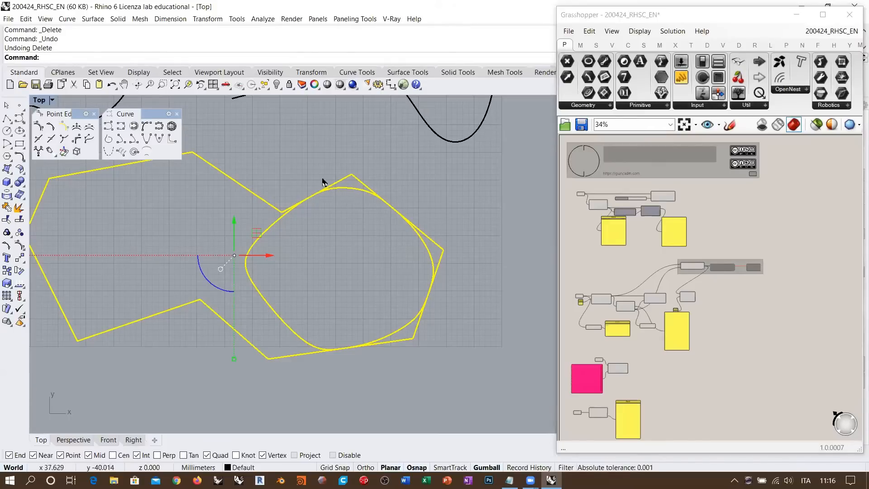
key("Delete")
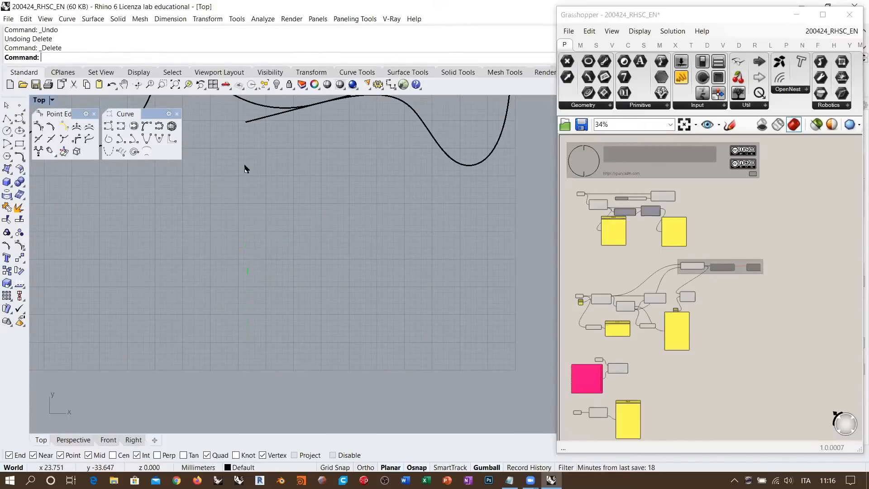
- Place a single point object in the empty area below the remaining curves
left_click(19, 105)
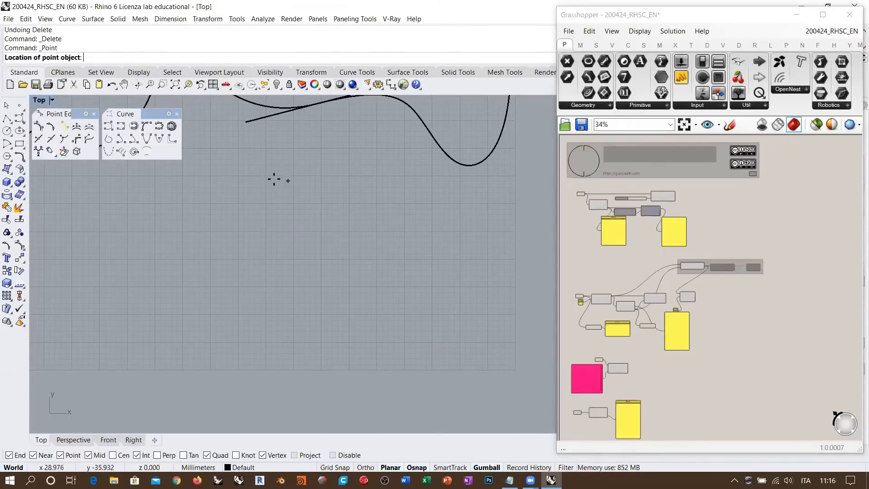
left_click(327, 187)
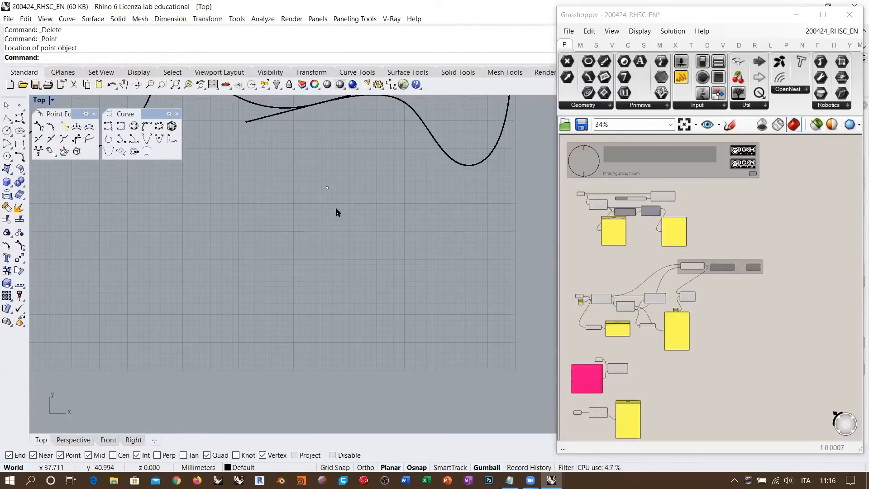
- Draw an open degree-3 control point curve with 15 points and several bends, passing below the single point object
left_click(108, 126)
left_click(103, 325)
left_click(157, 318)
left_click(166, 199)
left_click(208, 206)
left_click(243, 302)
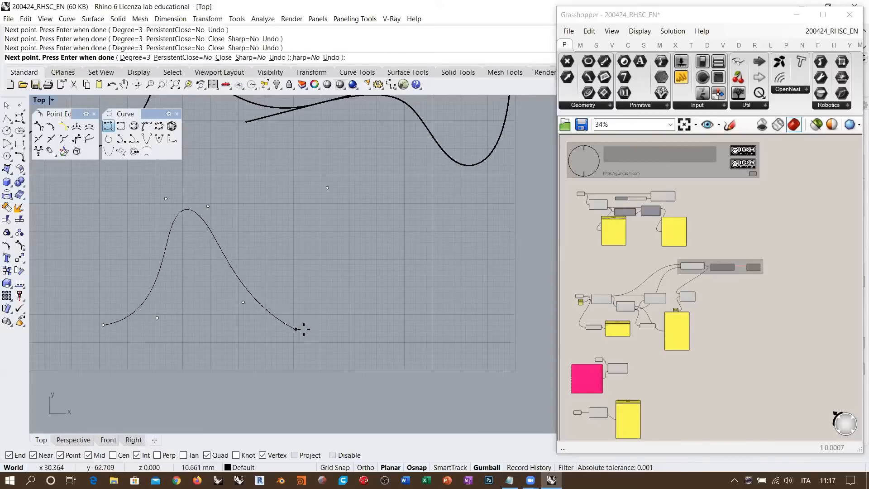
left_click(300, 329)
left_click(362, 303)
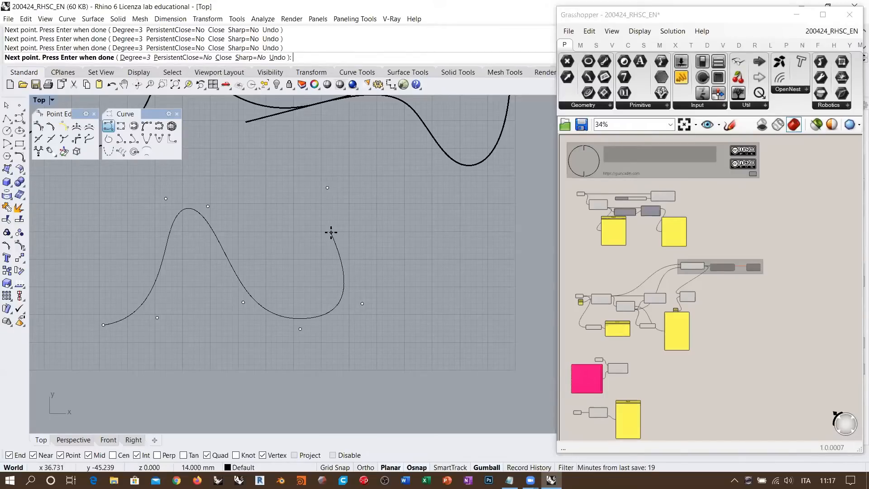
left_click(307, 247)
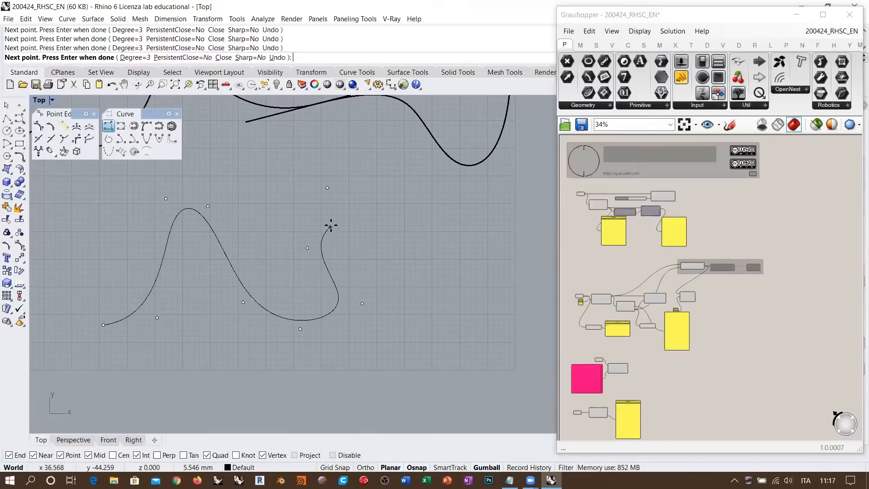
left_click(332, 224)
left_click(377, 216)
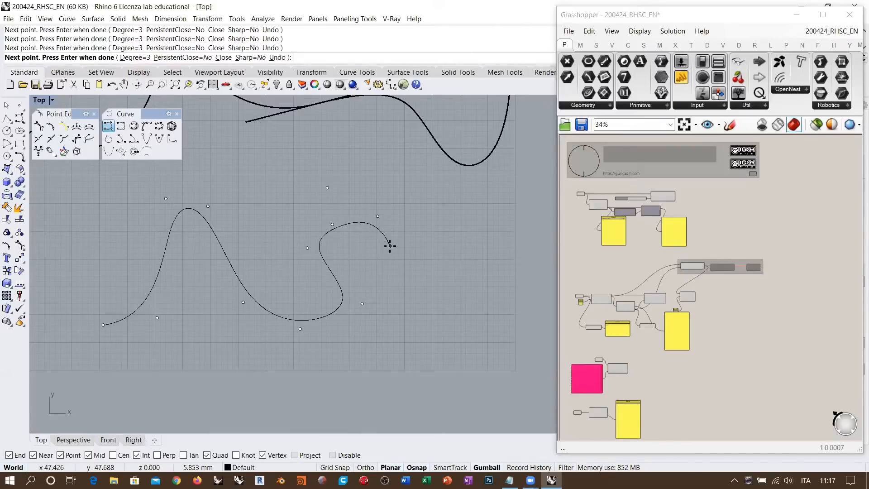
left_click(439, 229)
left_click(425, 300)
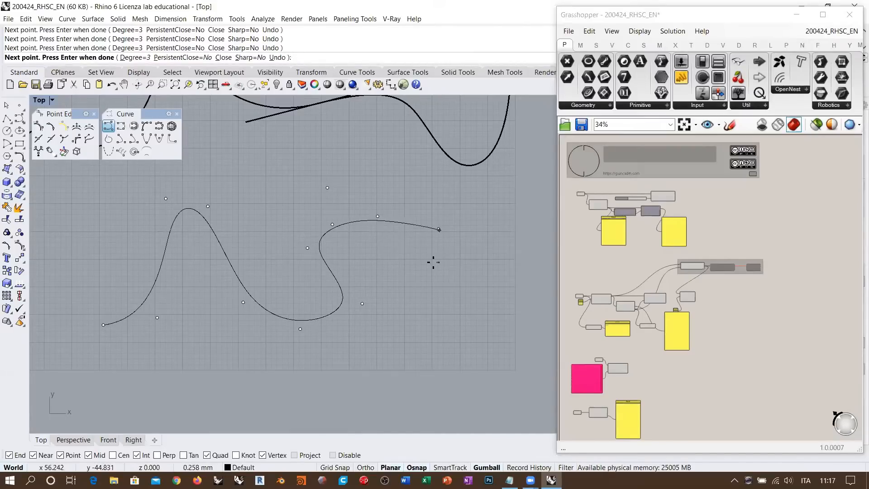
left_click(469, 352)
left_click(518, 257)
left_click(522, 190)
key("Return")
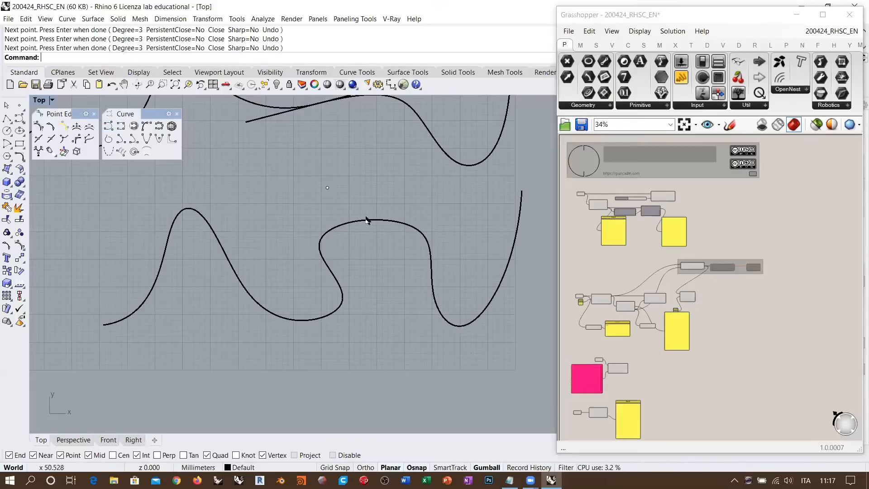
- Try moving the middle control point of the new curve's central bend onto the point object, and undo the move
left_click(369, 220)
left_click_drag(297, 256, 383, 212)
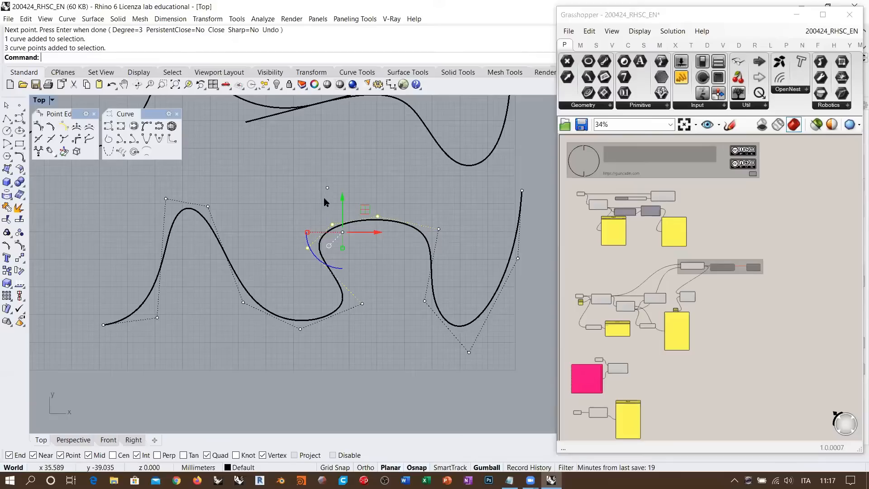
scroll(353, 203, "up", 8)
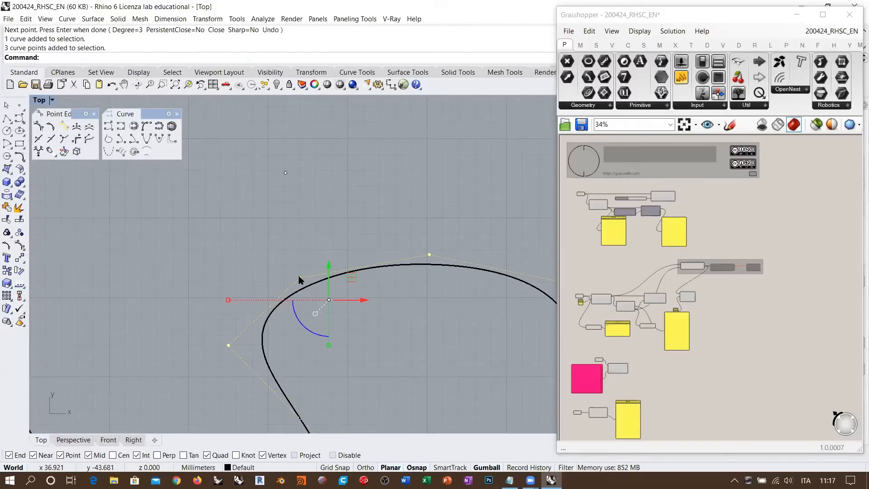
left_click(299, 277)
left_click_drag(299, 277, 286, 177)
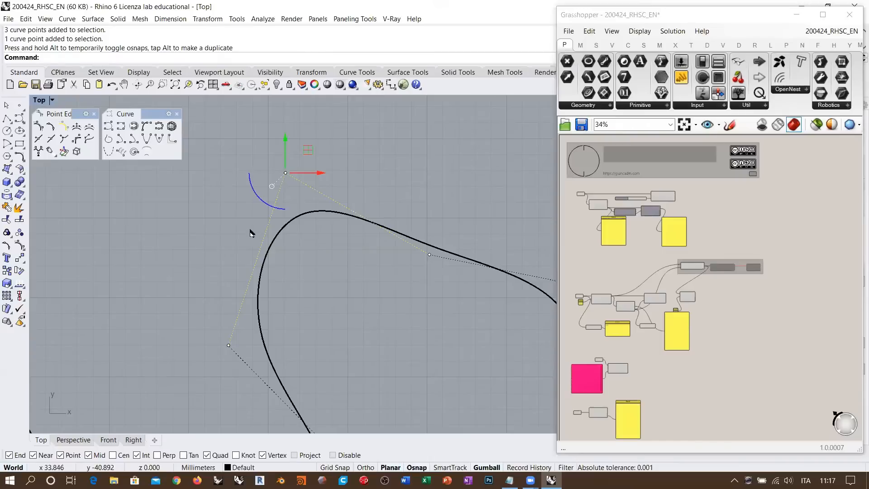
left_click_drag(206, 365, 452, 229)
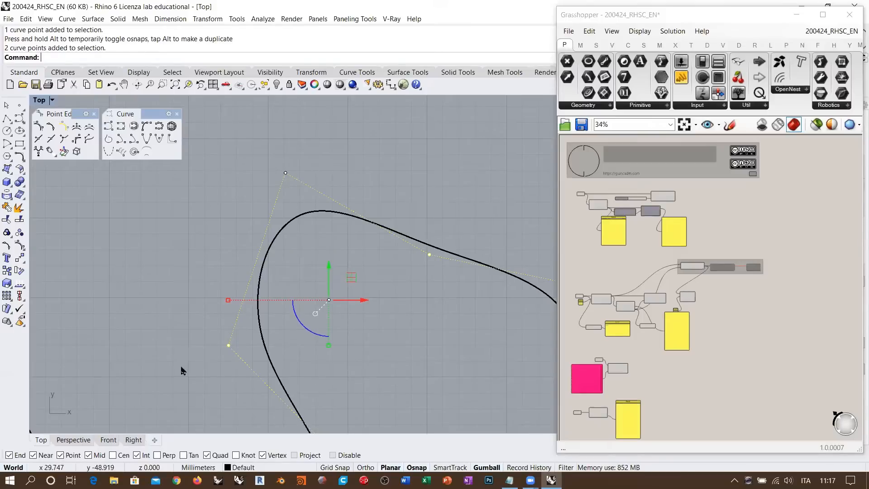
left_click_drag(182, 369, 453, 152)
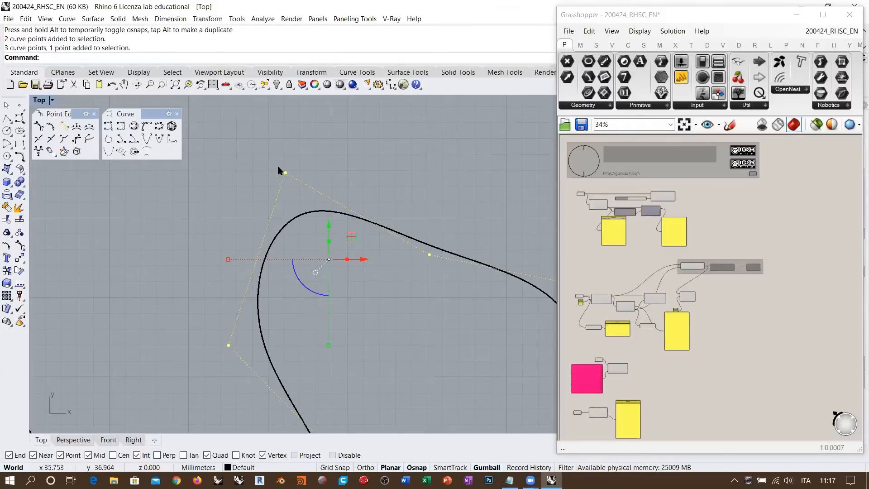
key("ctrl+z")
- Align the three control points of the bend below the point object in world Y only with Set Points, on a horizontal line above the bend
left_click_drag(189, 372, 475, 225)
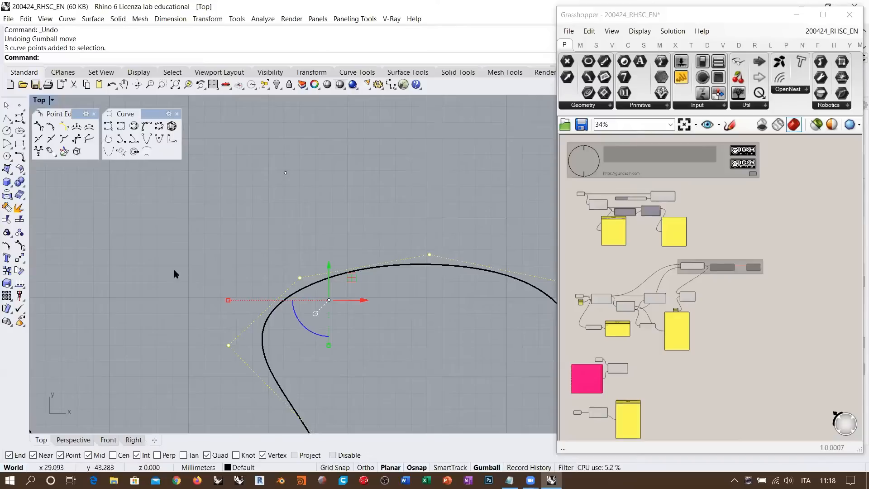
left_click(22, 259)
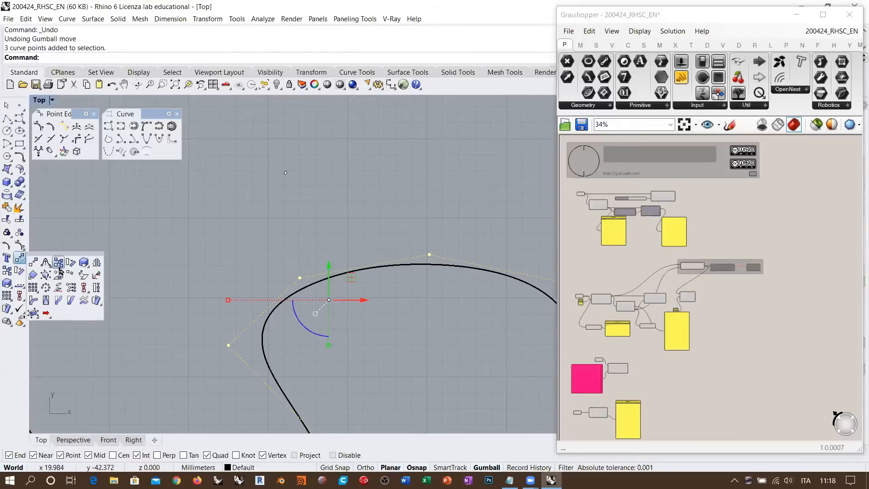
left_click(71, 288)
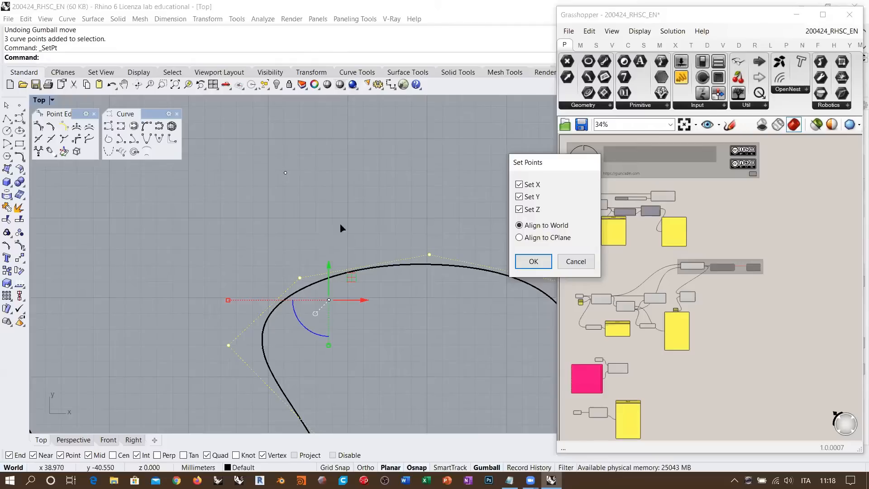
left_click(519, 184)
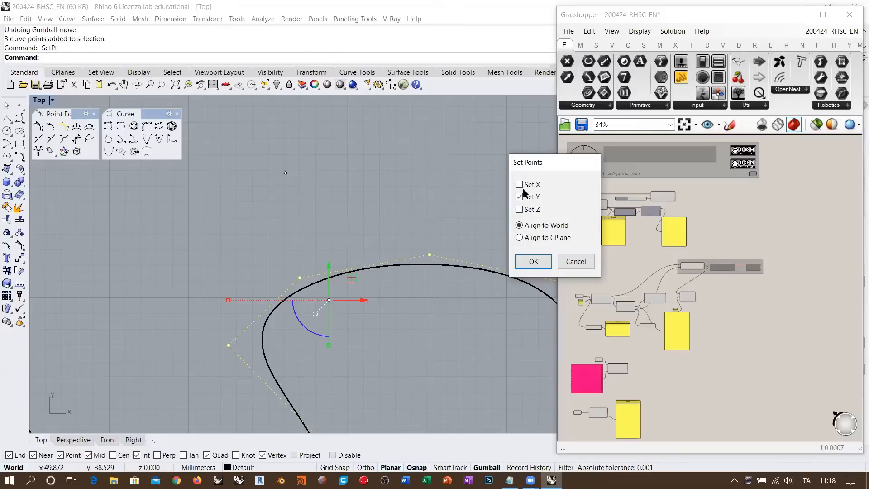
left_click(533, 261)
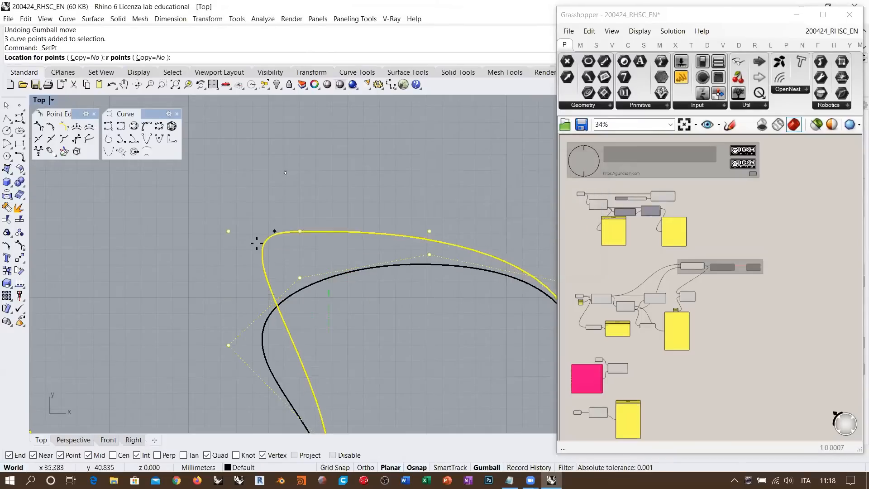
left_click(208, 240)
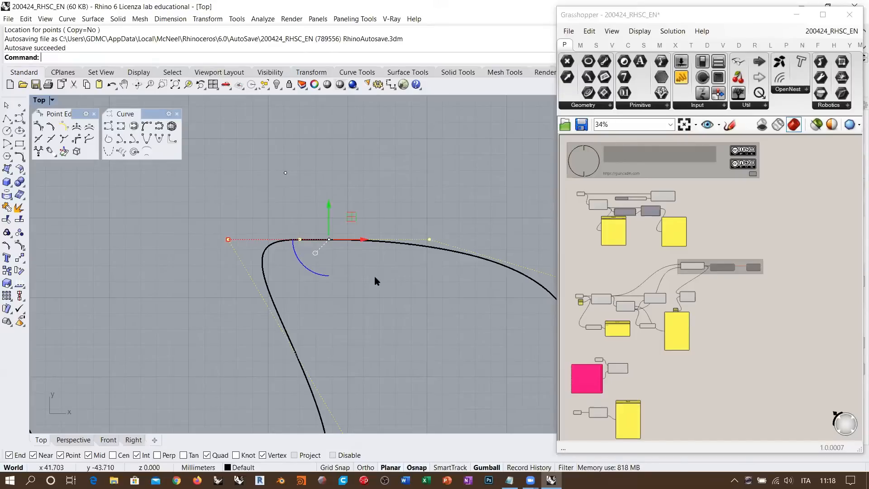
- Move the three aligned control points together, from the middle one onto the point object
left_click(20, 259)
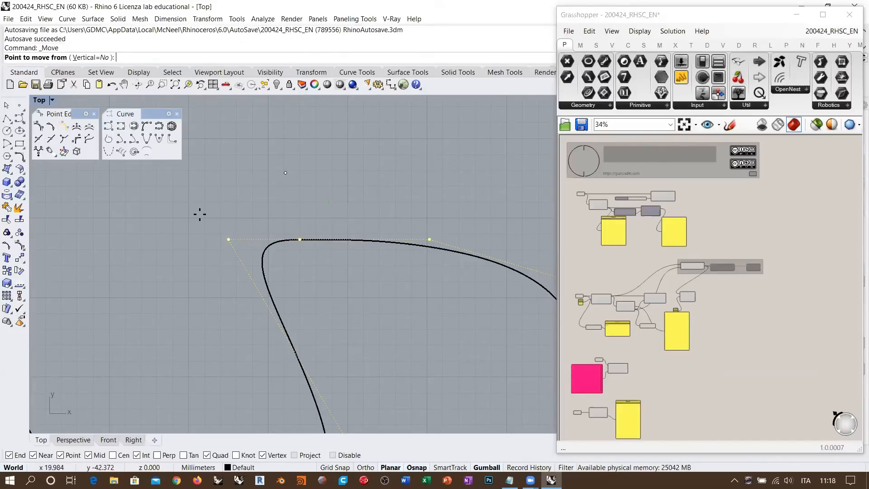
left_click(299, 235)
left_click(284, 172)
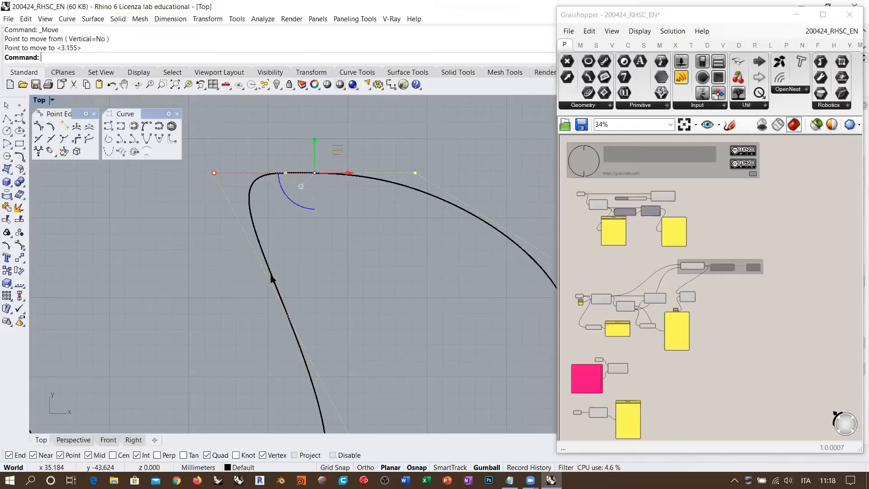
- Draw a straight polyline segment between the two outer control points of the aligned trio
scroll(290, 235, "down", 5)
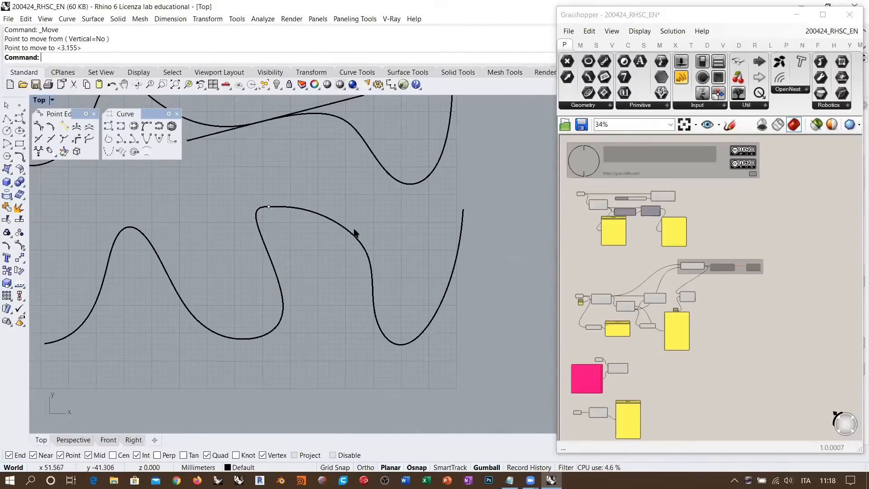
left_click(302, 212)
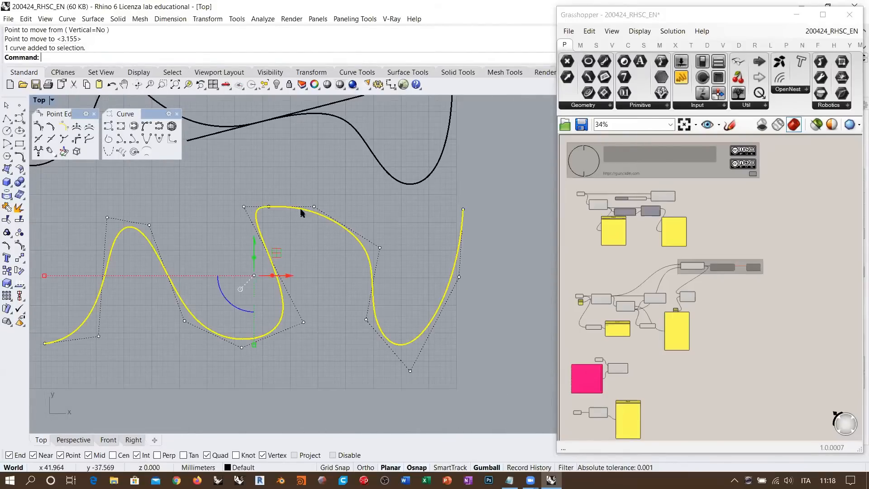
left_click(7, 116)
left_click(244, 206)
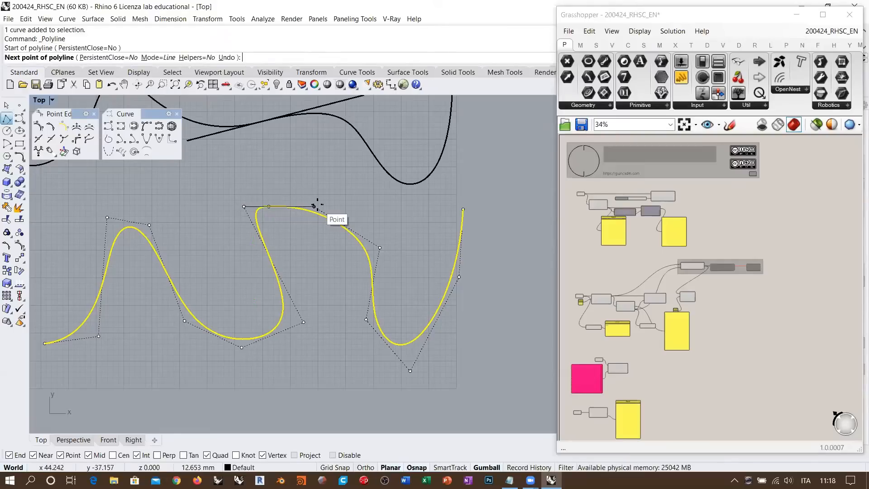
left_click(313, 206)
key("Return")
scroll(267, 206, "up", 1)
key("Escape")
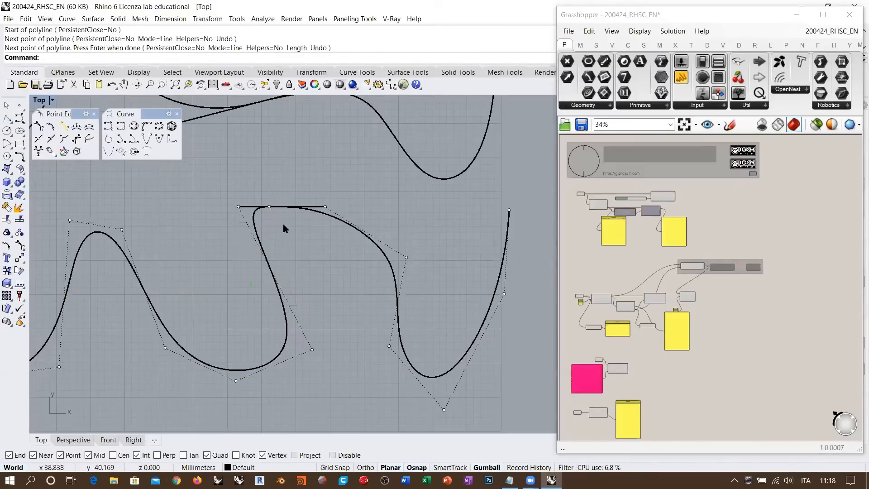
- Examine at close range where the curve meets the straight segment near the point object
scroll(283, 223, "up", 10)
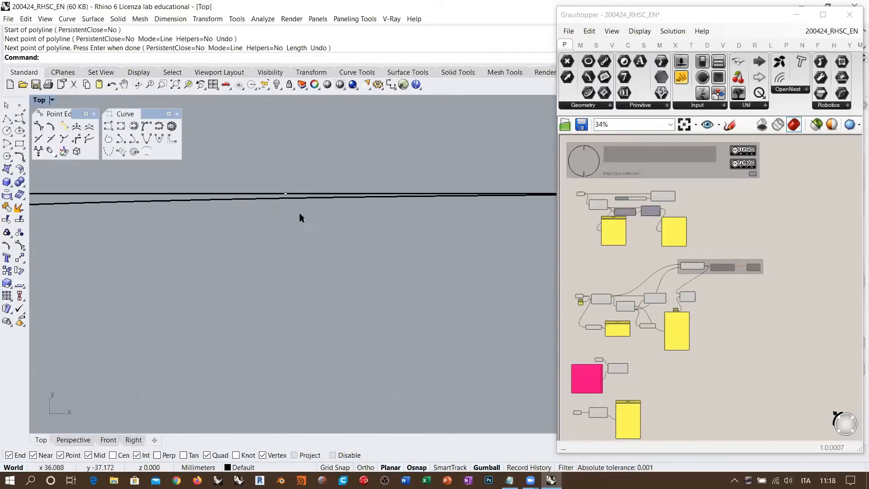
scroll(299, 214, "up", 1)
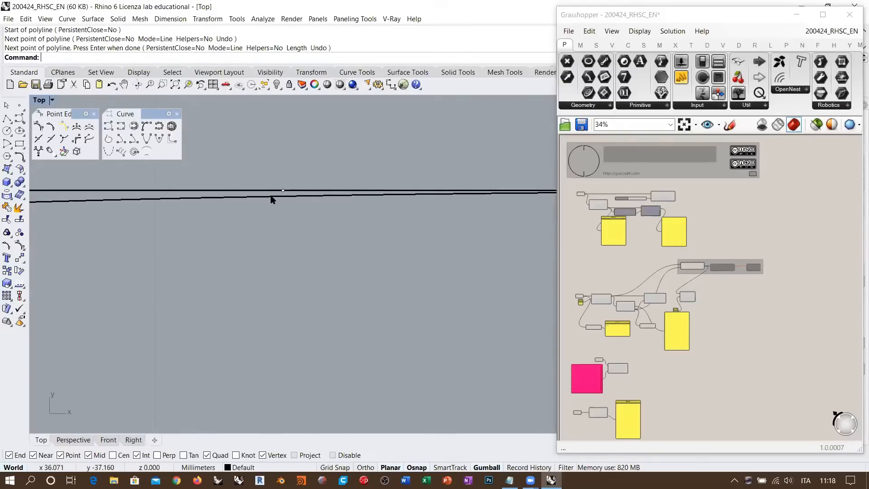
left_click(271, 197)
left_click(259, 192)
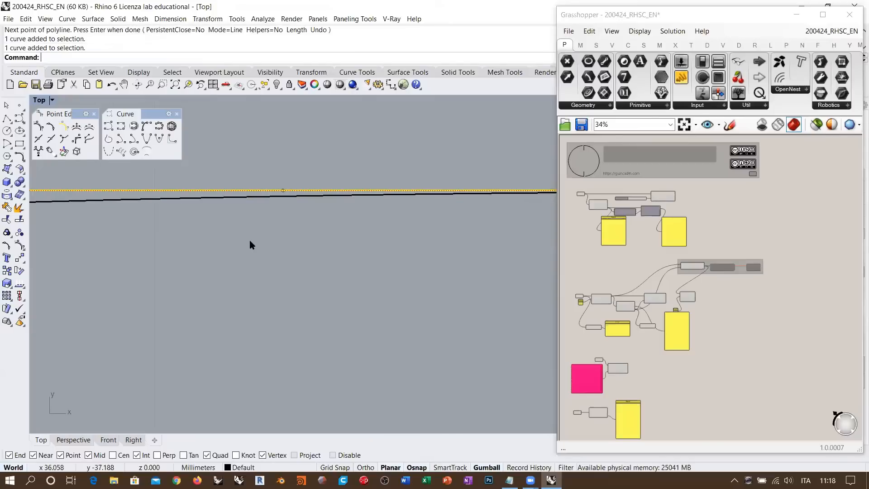
left_click_drag(189, 190, 184, 209)
right_click_drag(185, 209, 231, 215)
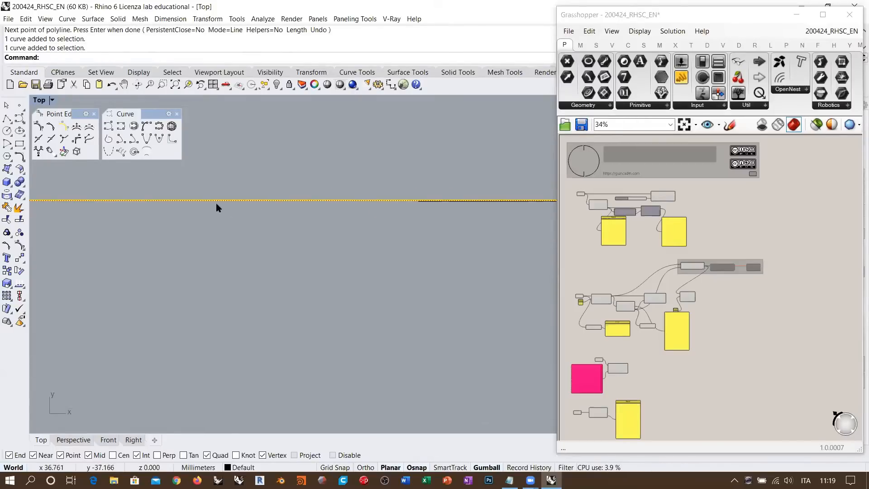
left_click(252, 215)
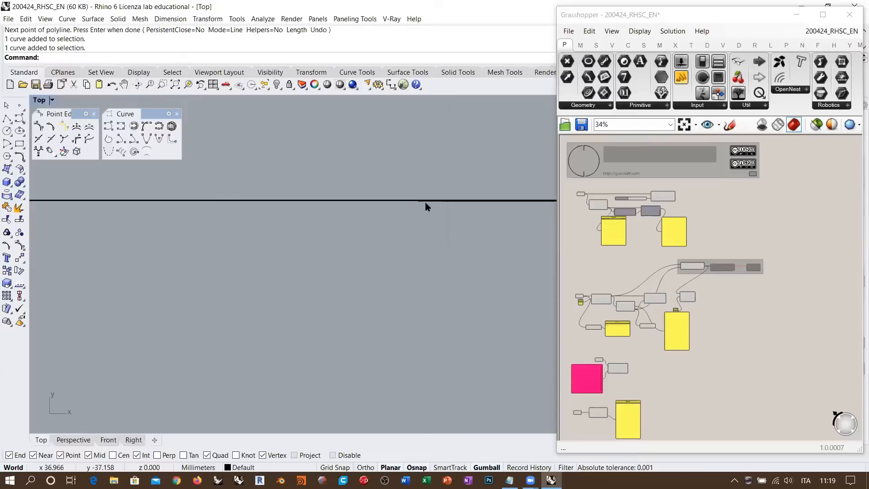
right_click_drag(241, 226, 417, 222)
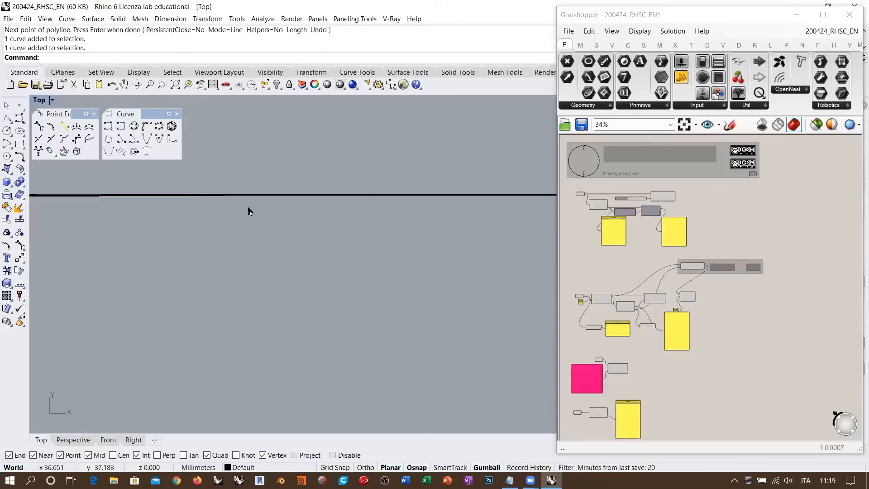
right_click_drag(249, 211, 311, 204)
scroll(316, 203, "down", 3)
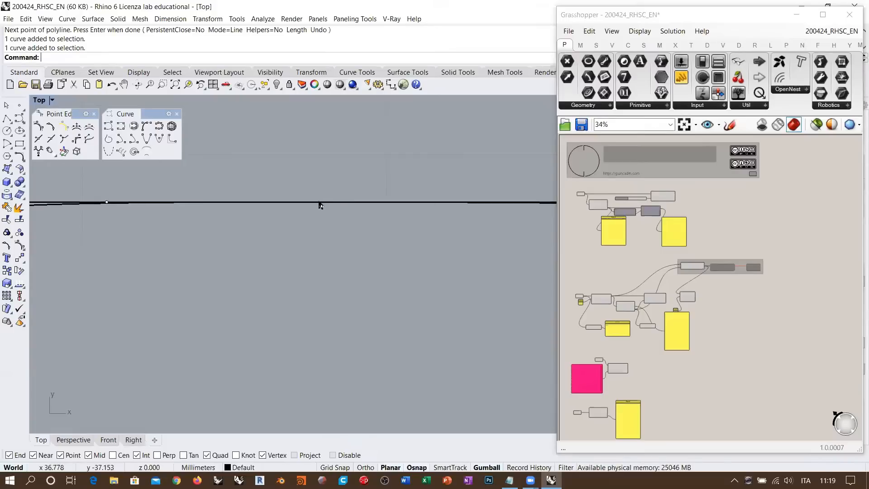
scroll(319, 205, "down", 3)
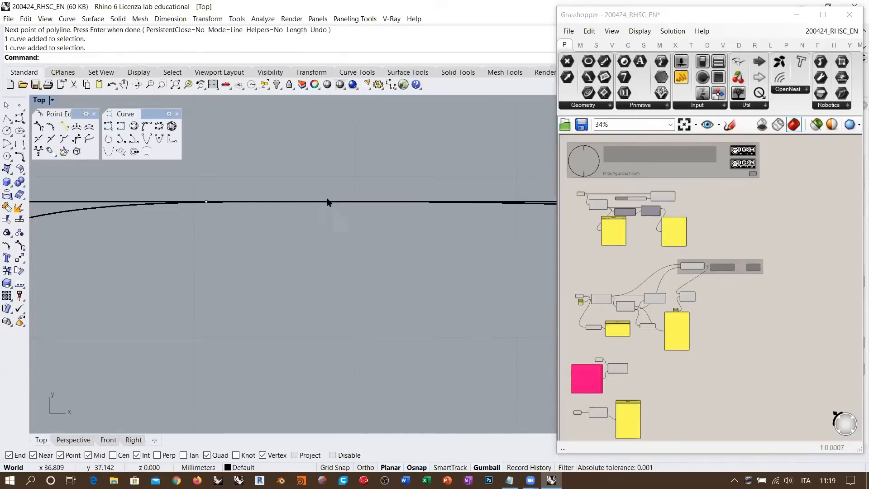
scroll(327, 201, "down", 5)
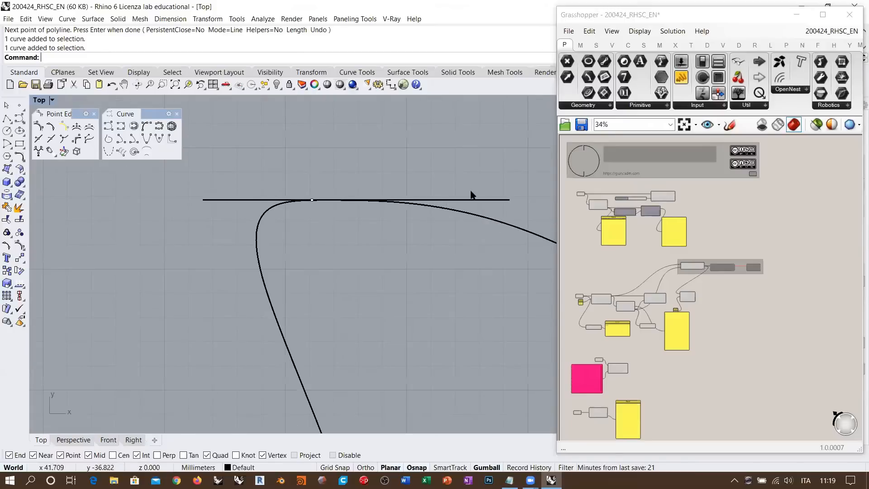
- Show the curve's control points, check the middle one against the point object, and clear the selection
left_click(266, 211)
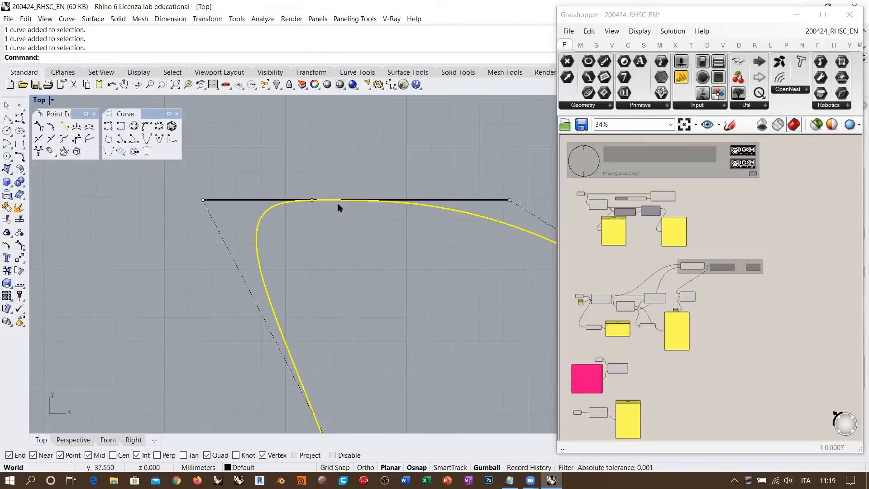
left_click(311, 199)
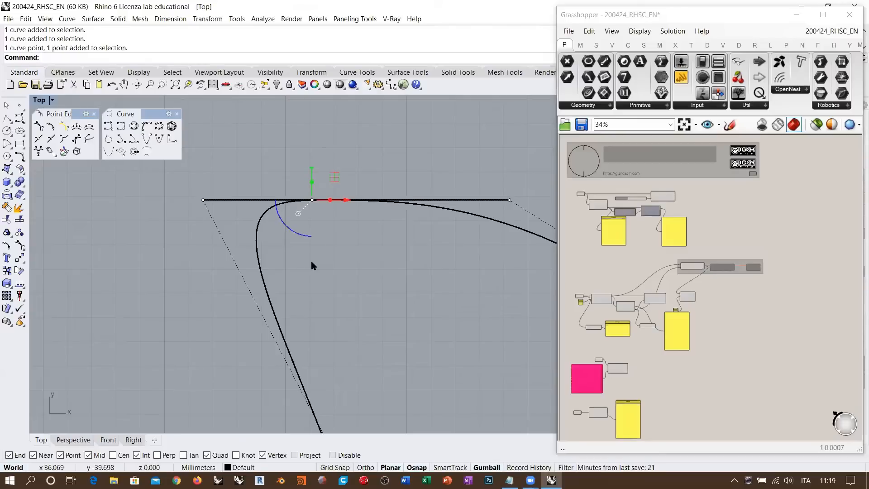
key("Escape")
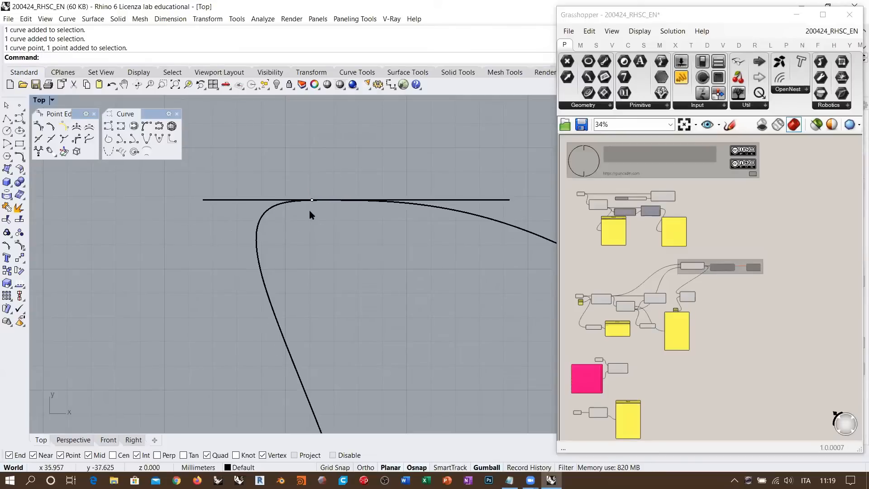
- Show the curve's control points and select the three aligned ones lying on the straight segment
left_click(266, 216)
left_click(203, 200)
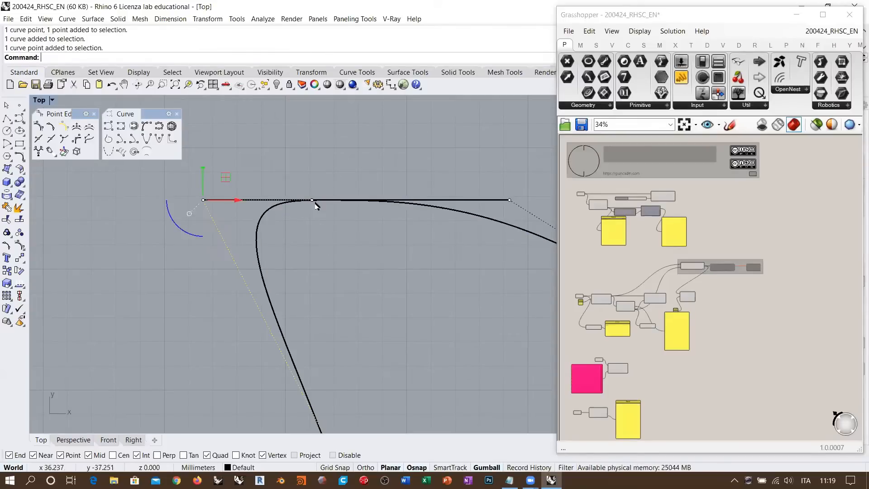
left_click(312, 200, "shift")
left_click(510, 200, "shift")
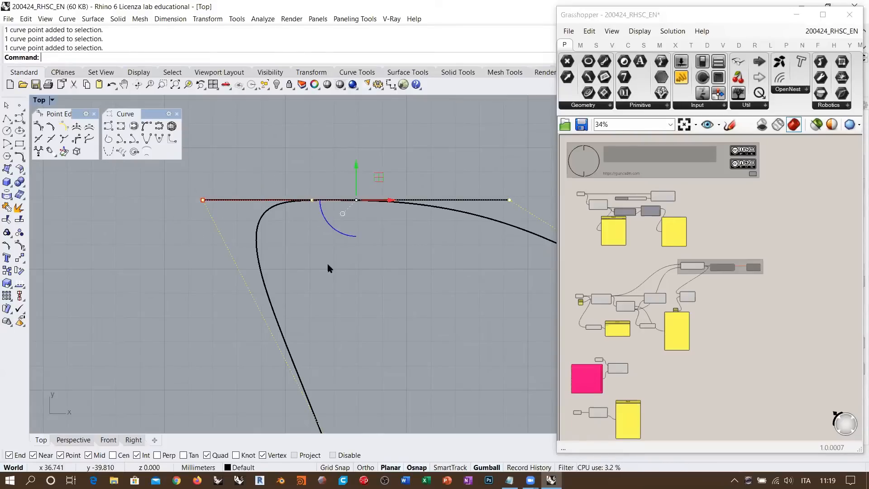
- Draw a circle centred on the point object, with its radius ending just inside the segment's nearer end
left_click(7, 130)
scroll(309, 195, "up", 5)
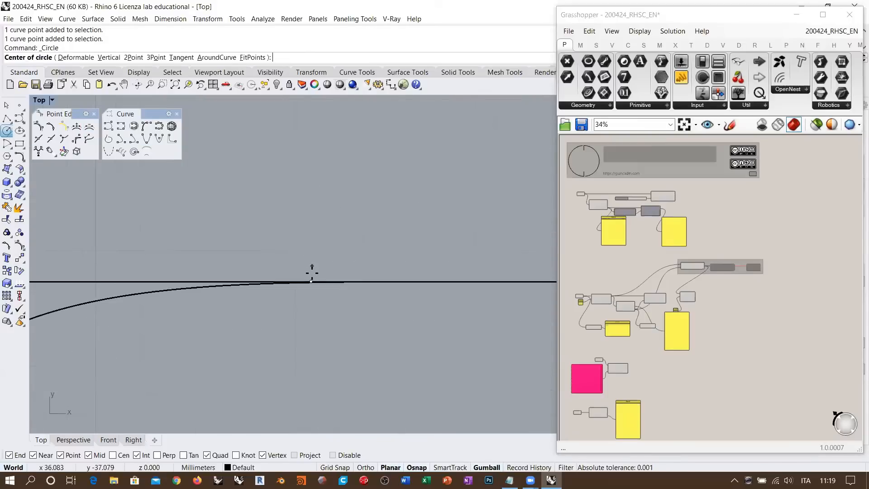
left_click(311, 281)
scroll(321, 213, "down", 5)
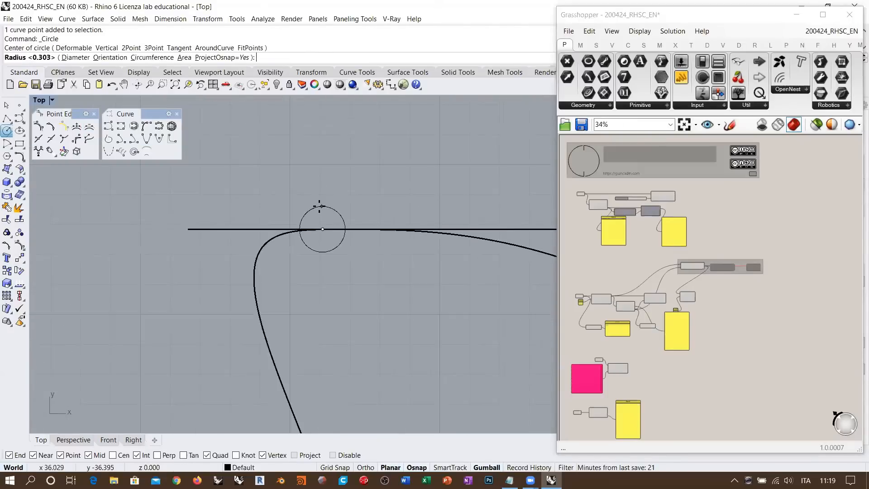
left_click(231, 204)
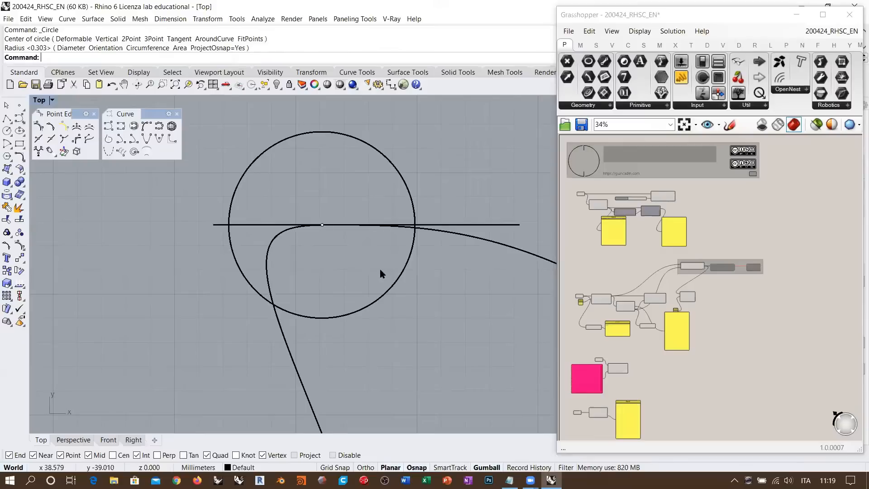
- Move the curve's left outer aligned control point along the straight segment onto its intersection with the circle
left_click(275, 240)
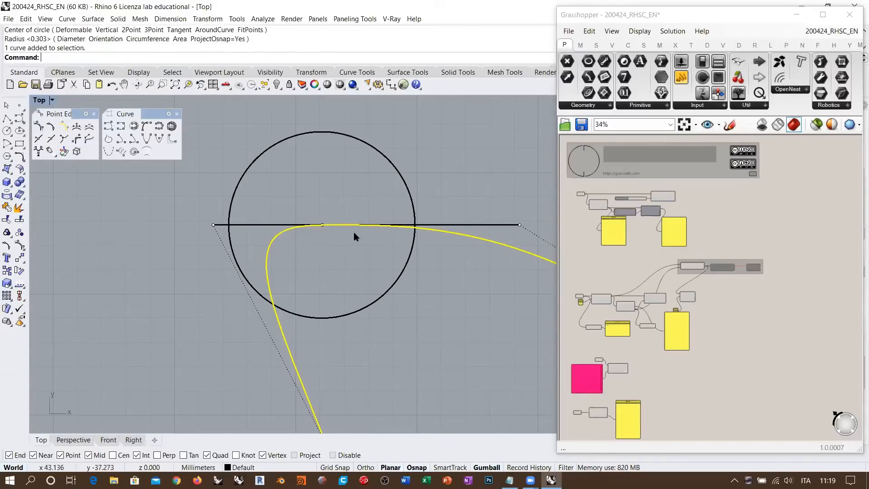
scroll(207, 229, "up", 5)
left_click_drag(234, 219, 287, 218)
scroll(182, 232, "down", 7)
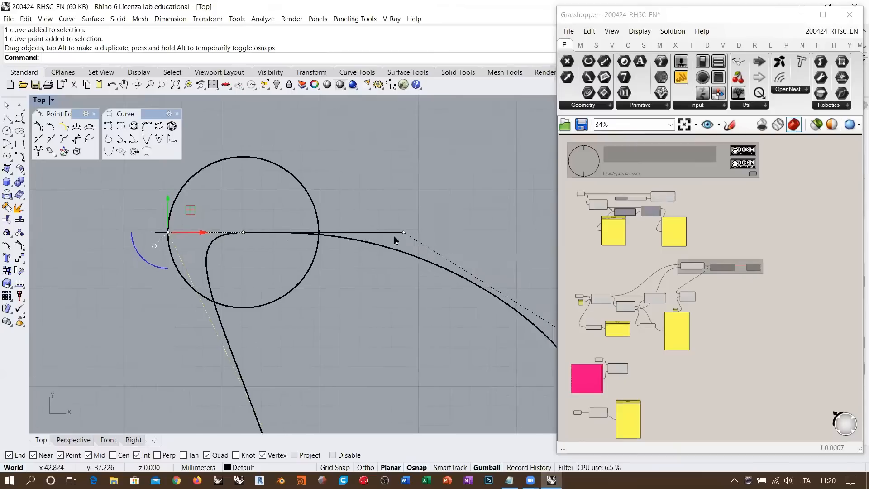
- Move the curve's right outer aligned control point inward along the segment onto the circle's opposite intersection
scroll(395, 237, "up", 5)
left_click_drag(413, 221, 171, 221)
left_click(442, 250)
scroll(336, 235, "down", 2)
scroll(336, 234, "down", 4)
right_click_drag(336, 234, 397, 209)
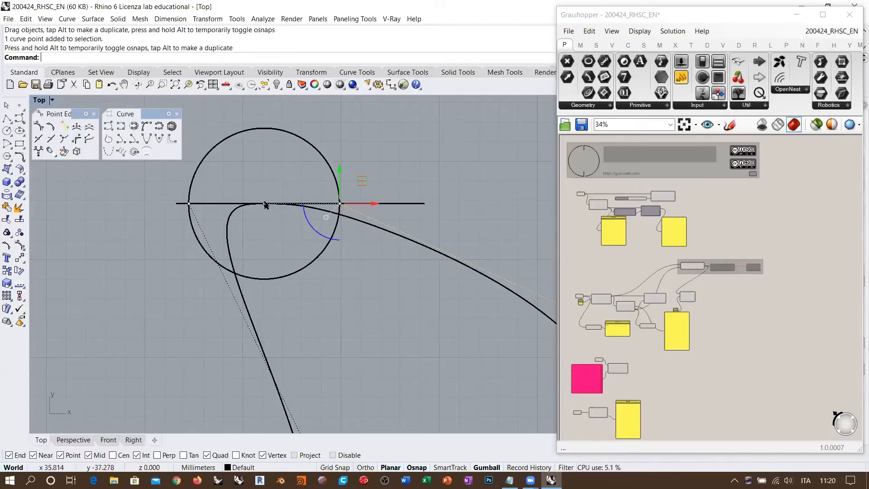
- Show the curve's control points, examine its contact with the segment at the point object, and clear the selection
left_click(258, 226)
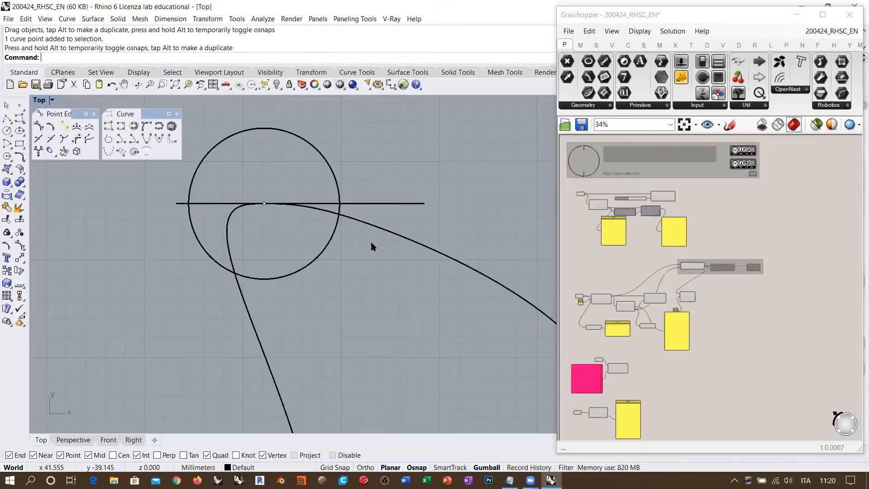
left_click(356, 222)
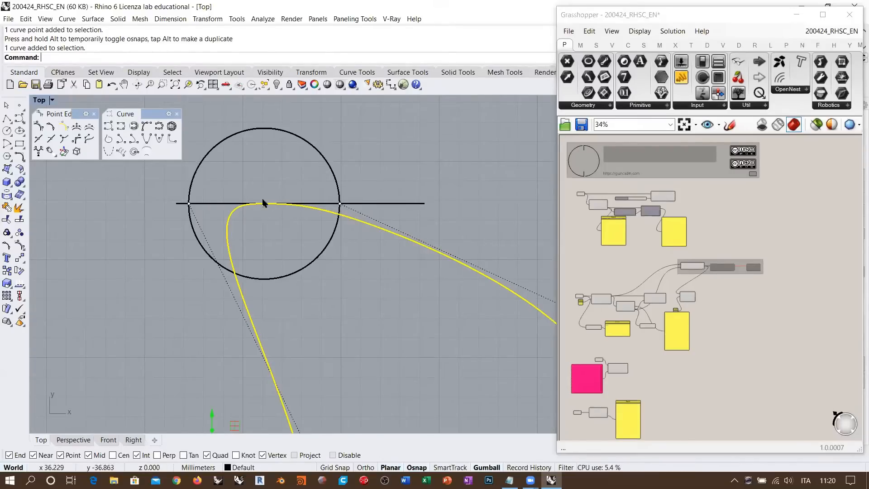
scroll(275, 221, "up", 10)
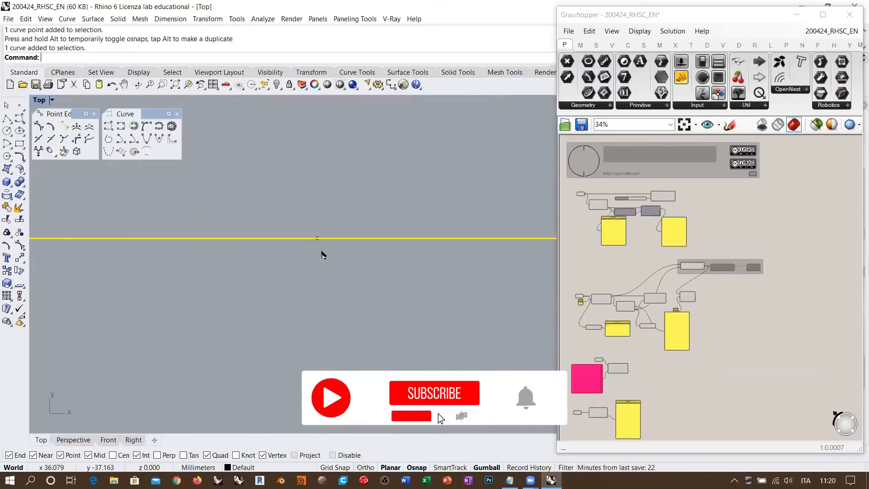
scroll(259, 222, "down", 10)
scroll(257, 196, "down", 2)
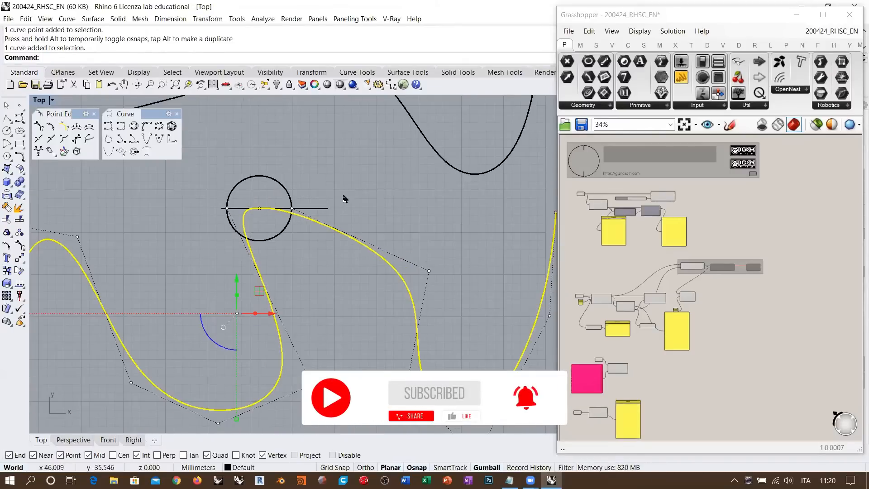
scroll(333, 200, "down", 2)
left_click(328, 252)
scroll(339, 199, "down", 6)
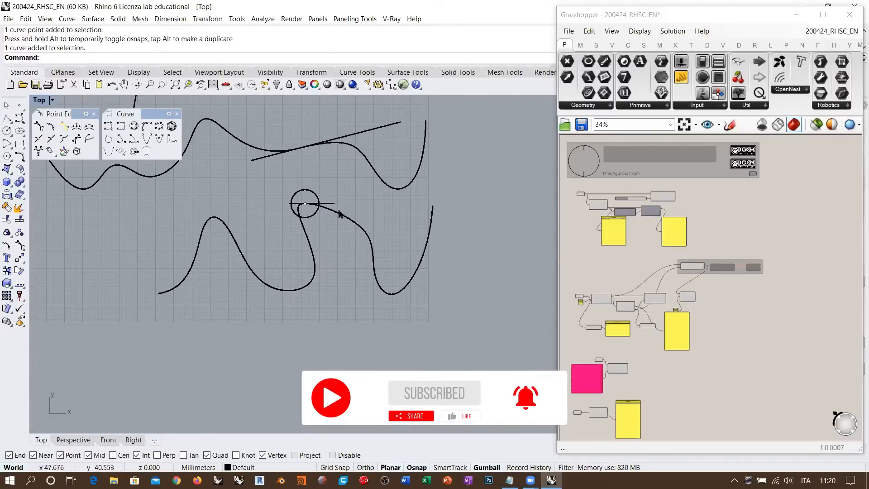
- Start a degree-3 interpolated curve with two points in the empty area left of the lower curve and cancel it
right_click_drag(341, 212, 383, 239)
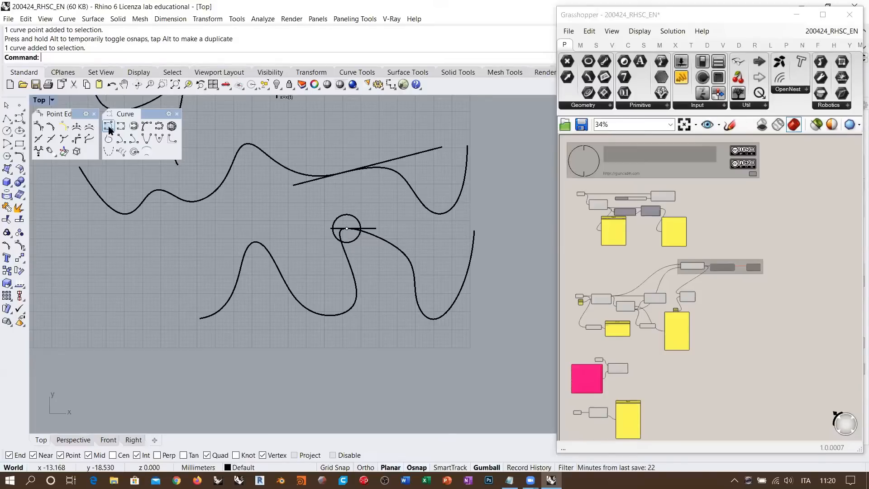
right_click_drag(381, 225, 351, 258)
scroll(317, 224, "down", 2)
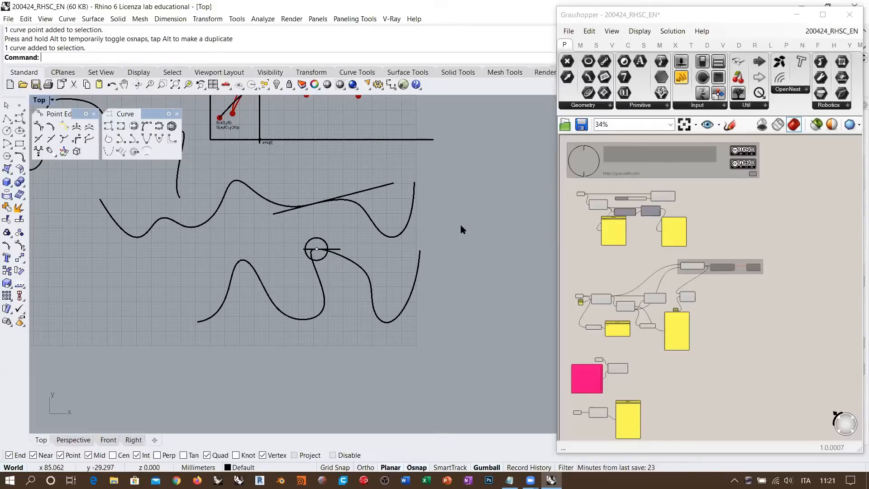
left_click(121, 127)
left_click(103, 250)
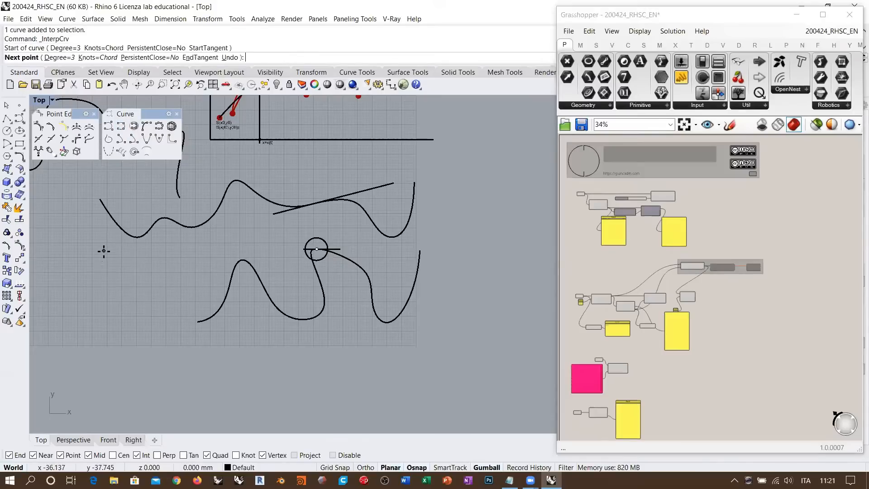
left_click(129, 320)
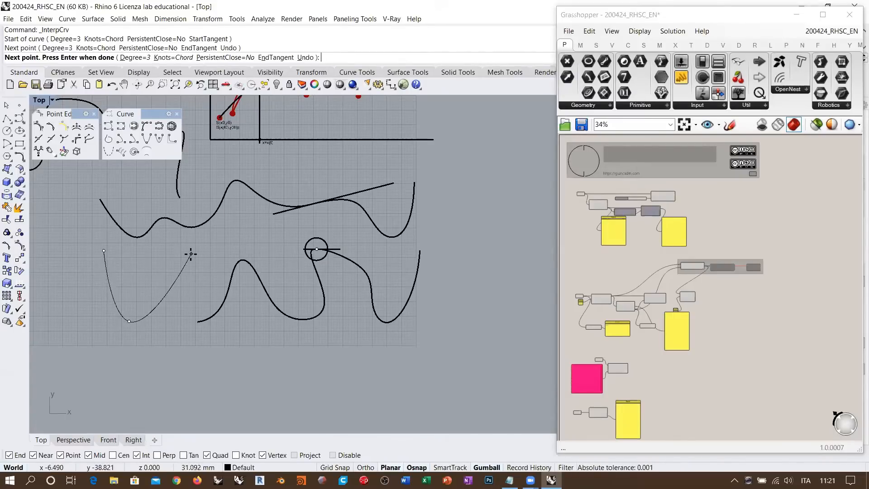
key("Escape")
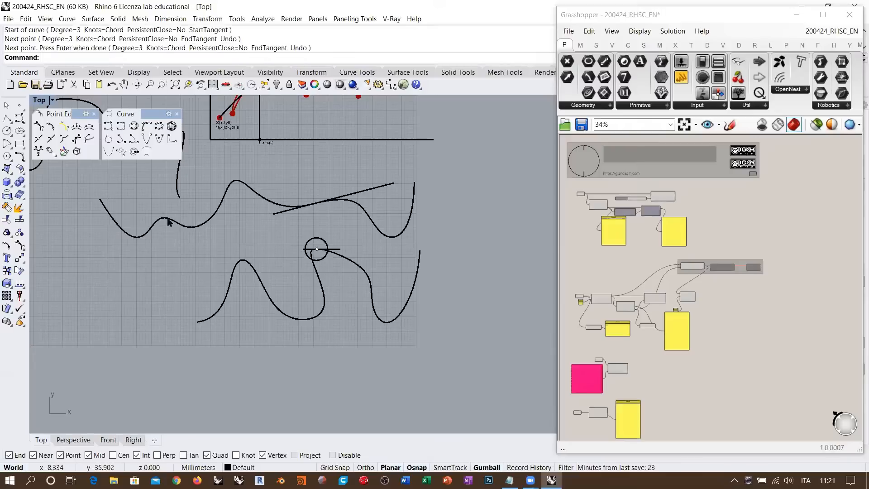
- Start a degree-3 control point curve with its first two points on the upper tangent line and cancel it
left_click(109, 128)
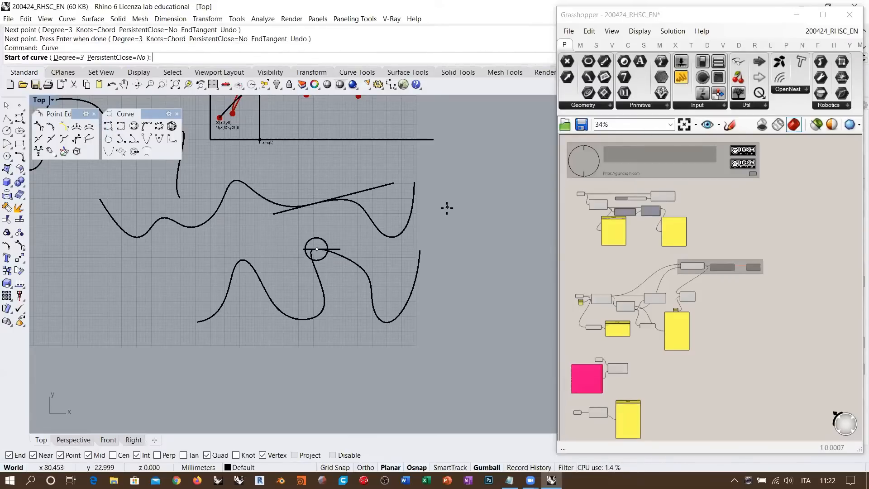
right_click_drag(399, 234, 370, 254)
scroll(294, 226, "up", 5)
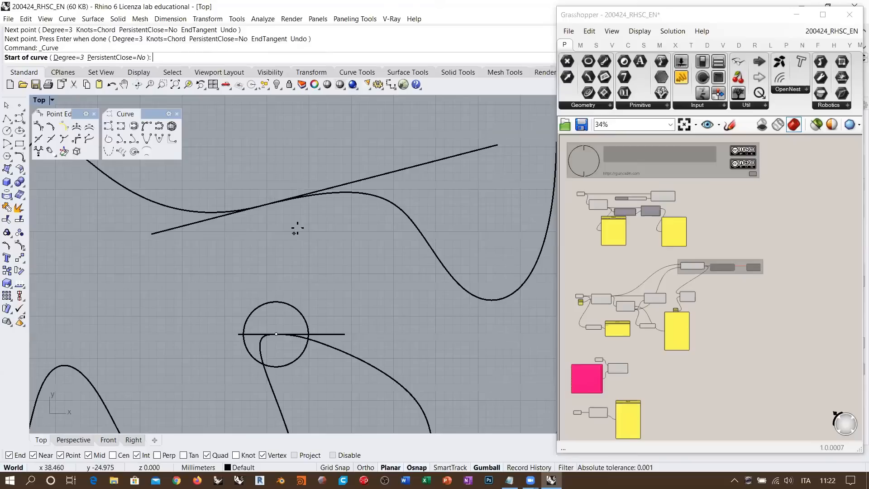
left_click(262, 204)
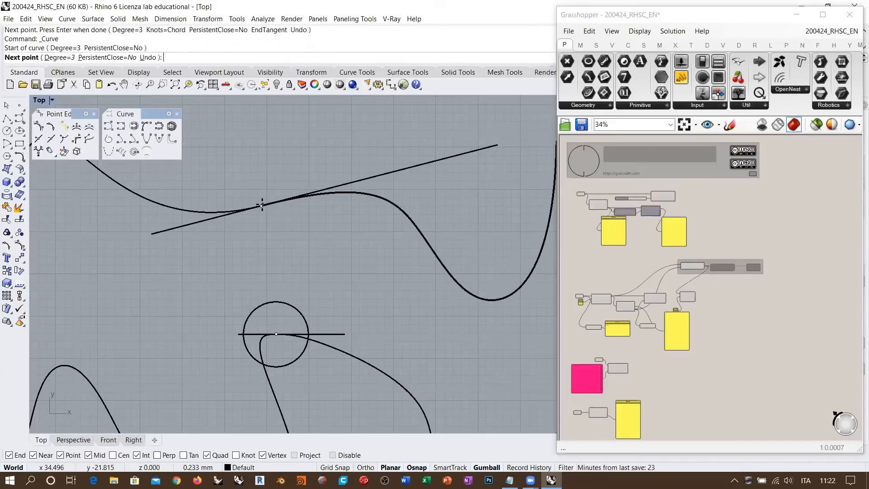
left_click(382, 172)
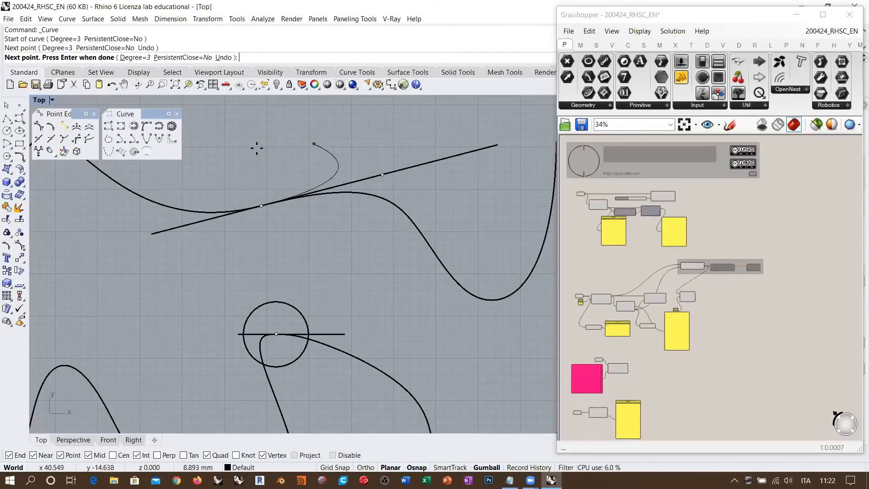
key("Return")
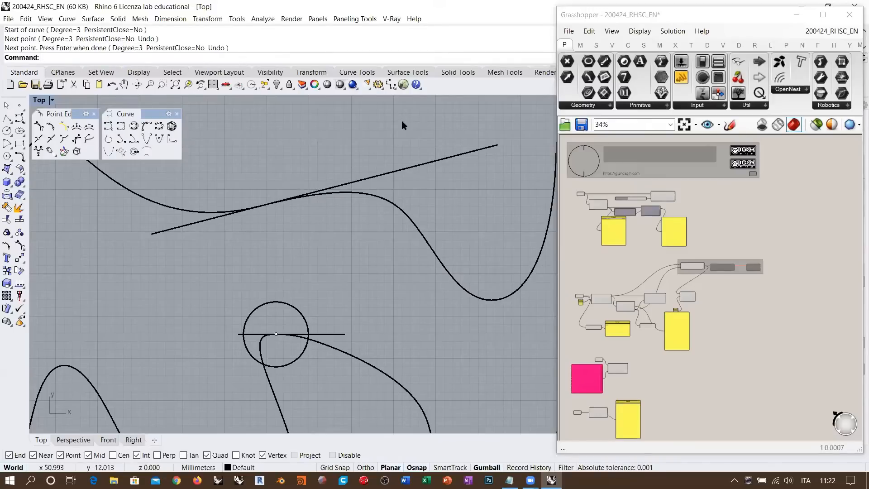
scroll(372, 151, "down", 4)
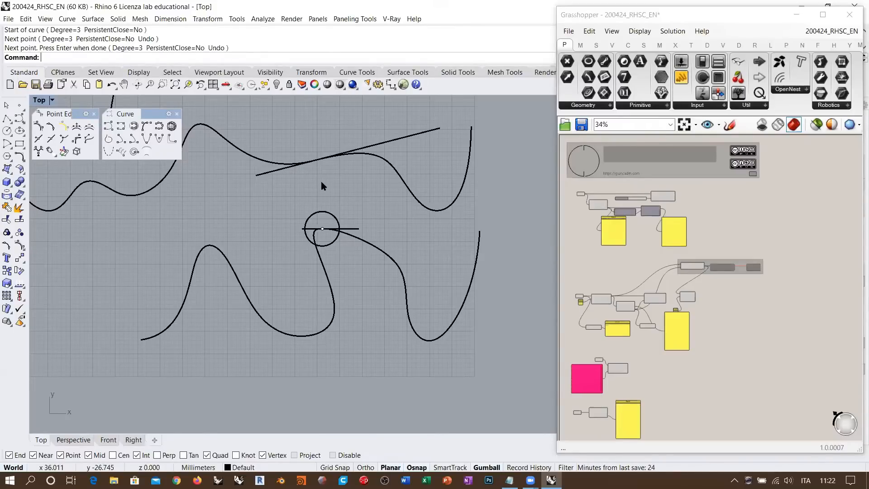
- Place eight control points of a wavy degree-3 curve left of the lower curve and cancel the curve
left_click(109, 129)
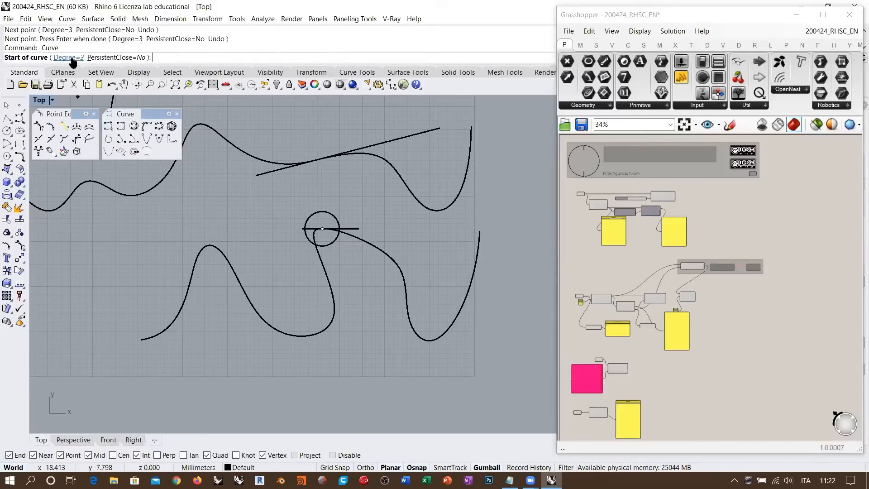
right_click_drag(230, 269, 325, 276)
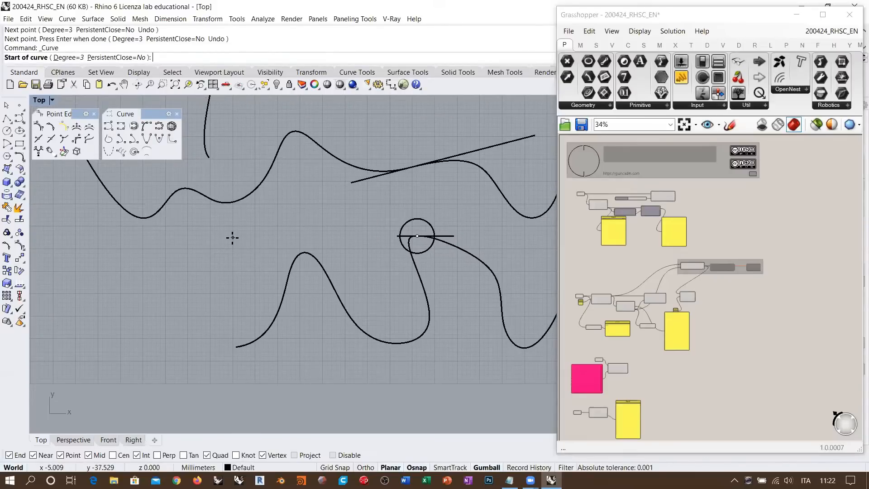
left_click(64, 257)
left_click(114, 271)
left_click(98, 339)
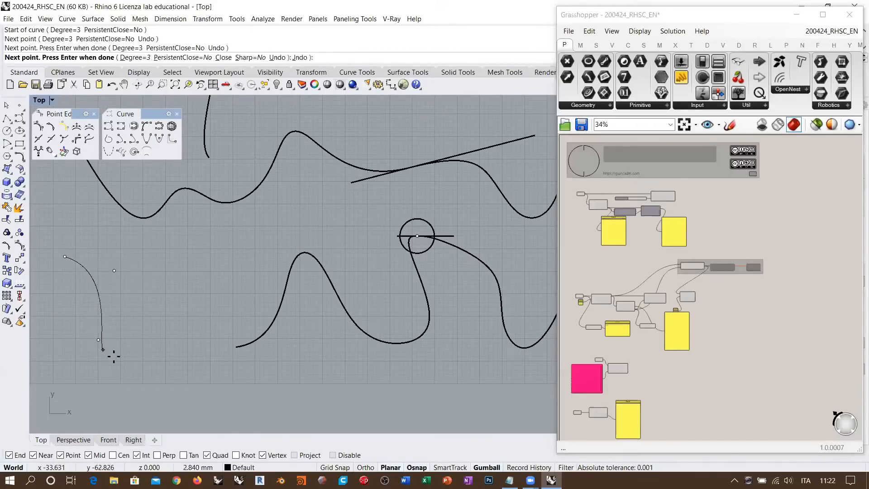
left_click(152, 364)
left_click(172, 321)
left_click(179, 267)
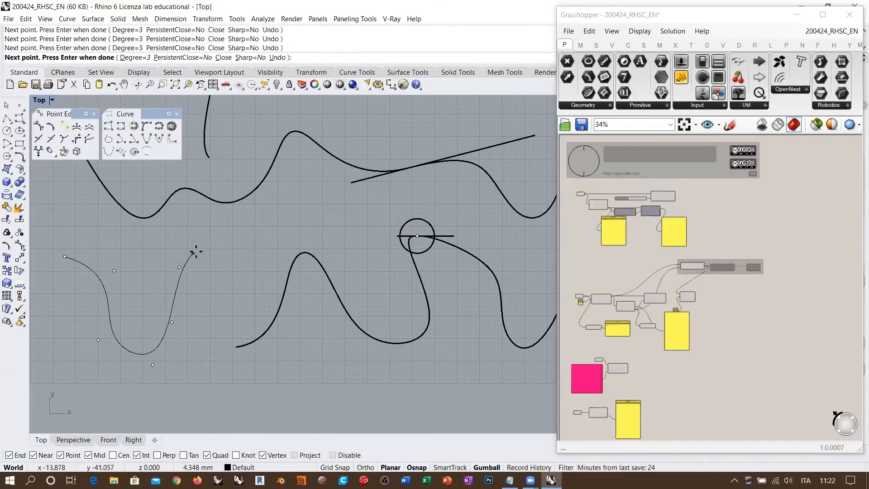
left_click(198, 252)
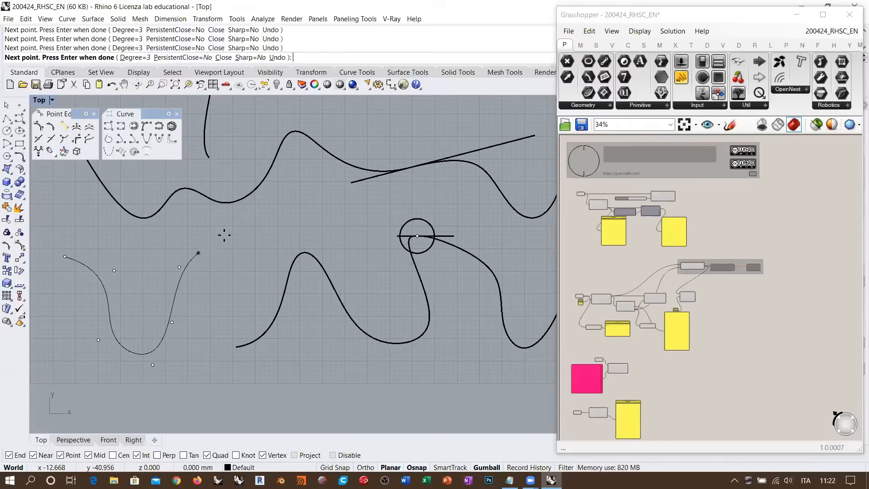
left_click(231, 260)
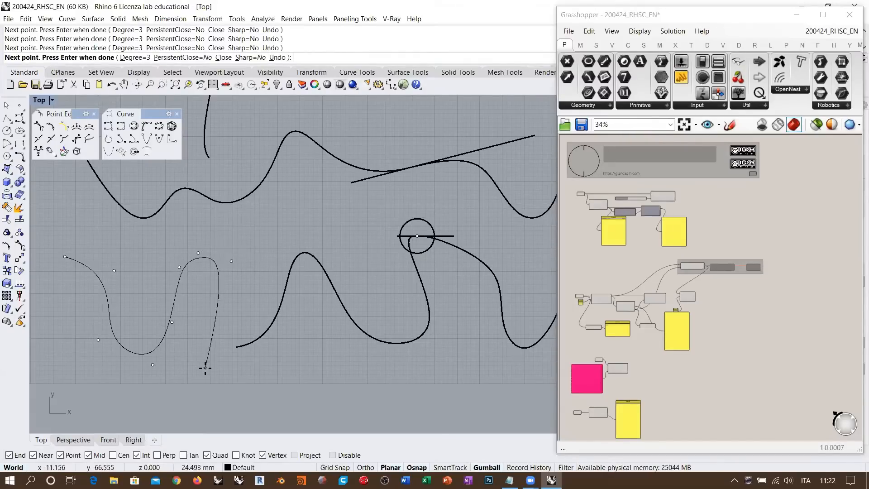
key("Escape")
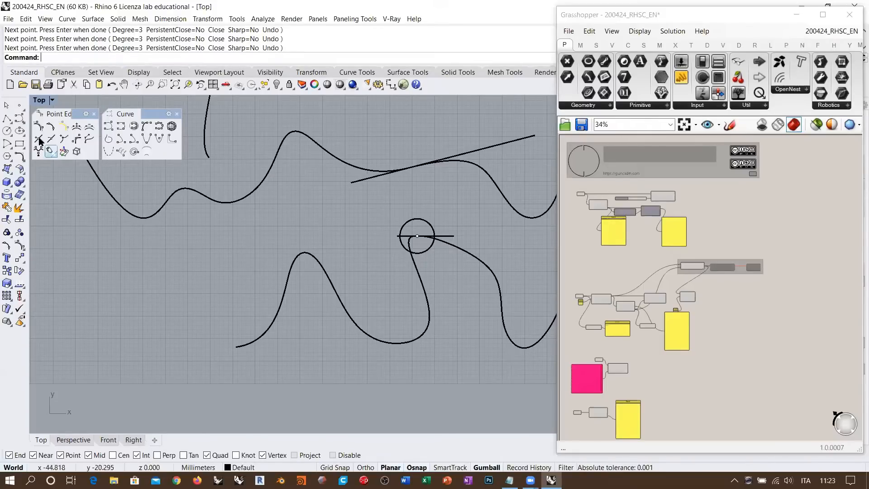
- Draw a short wavy degree-3 curve with six control points left of the lower curve and delete it
left_click(20, 119)
left_click(83, 237)
left_click(103, 302)
left_click(140, 290)
left_click(173, 253)
left_click(216, 282)
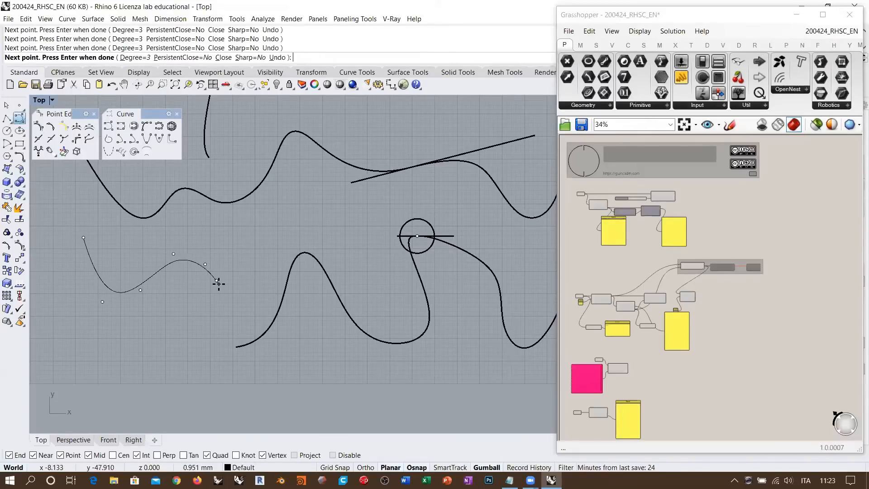
key("Return")
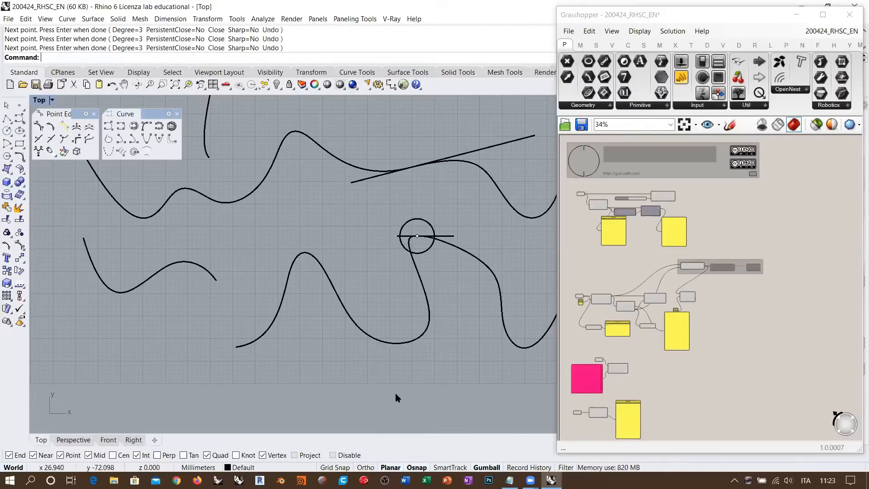
left_click(144, 277)
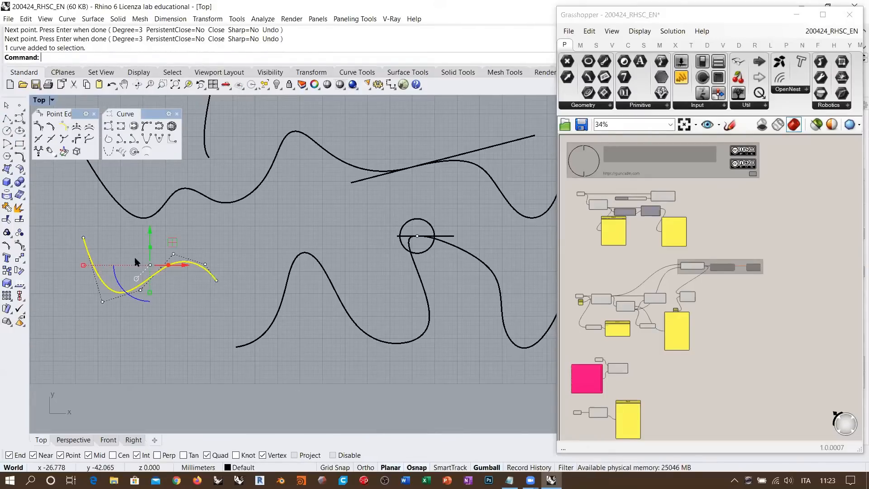
key("Delete")
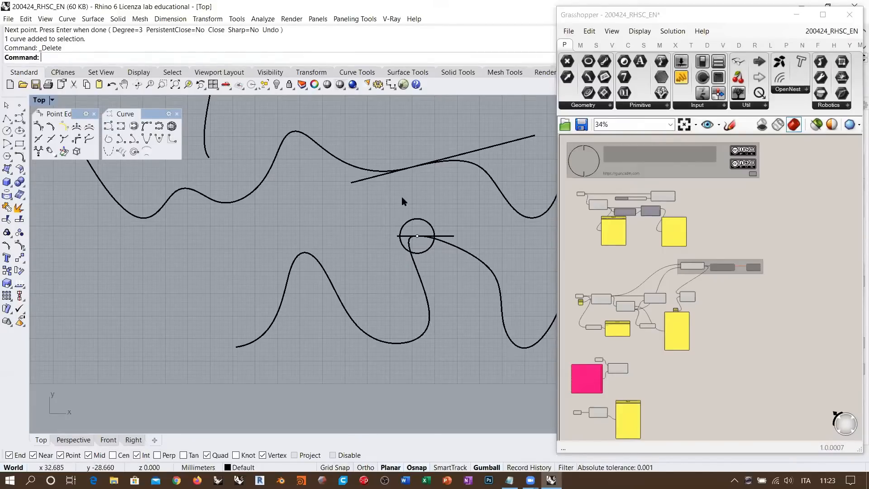
- Inspect the control points of the two curve pieces that meet on the upper tangent line
right_click_drag(403, 201, 308, 232)
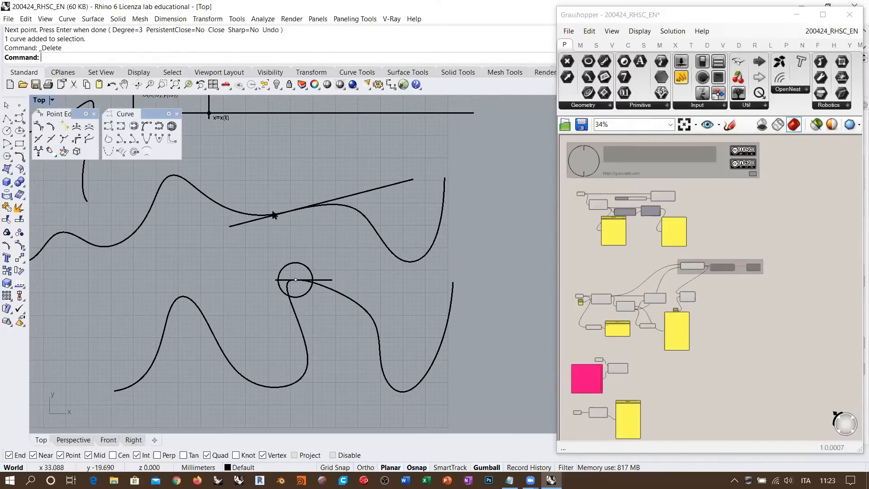
right_click_drag(363, 222, 353, 246)
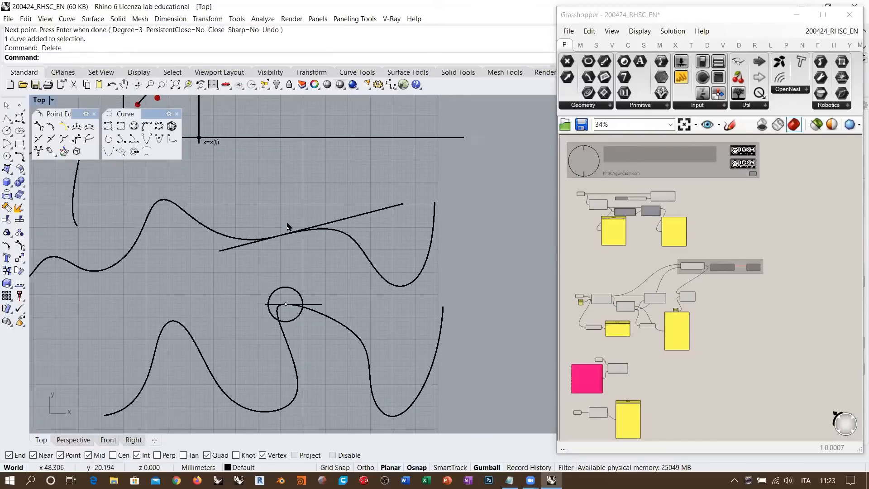
left_click(223, 234)
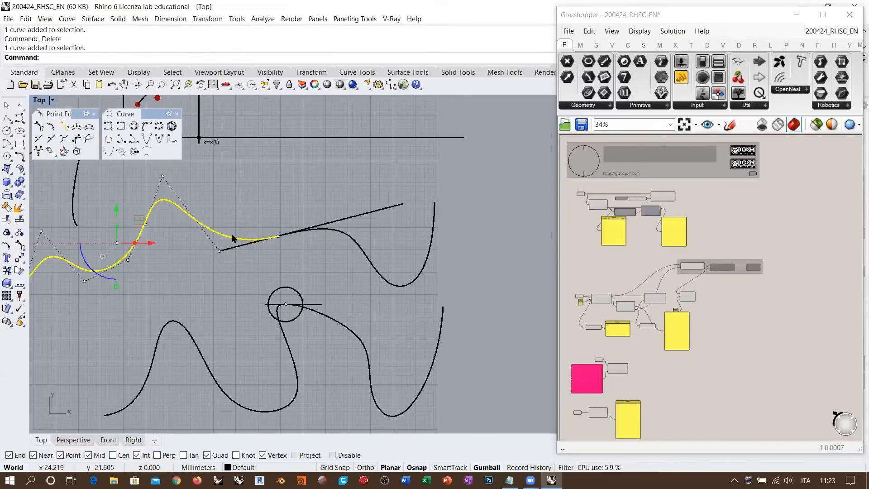
left_click(354, 239, "shift")
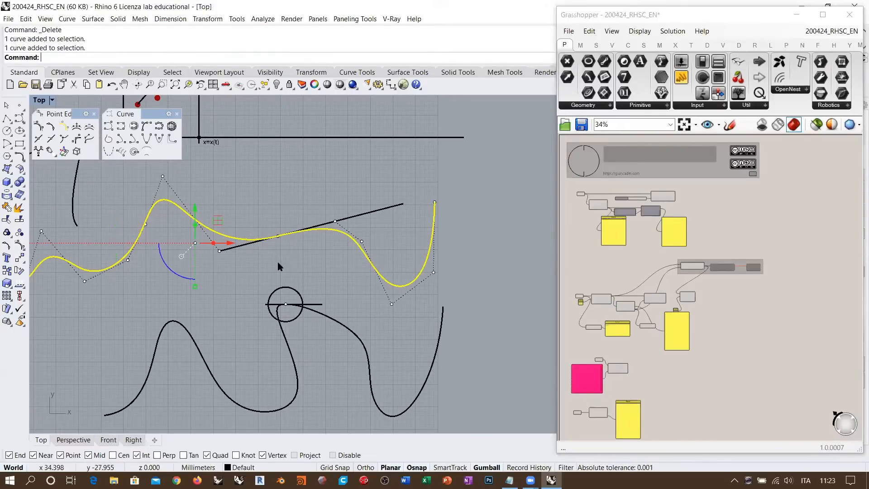
key("Escape")
- Copy the right-hand upper curve piece from its start point to a point farther along the tangent line
scroll(278, 238, "up", 2)
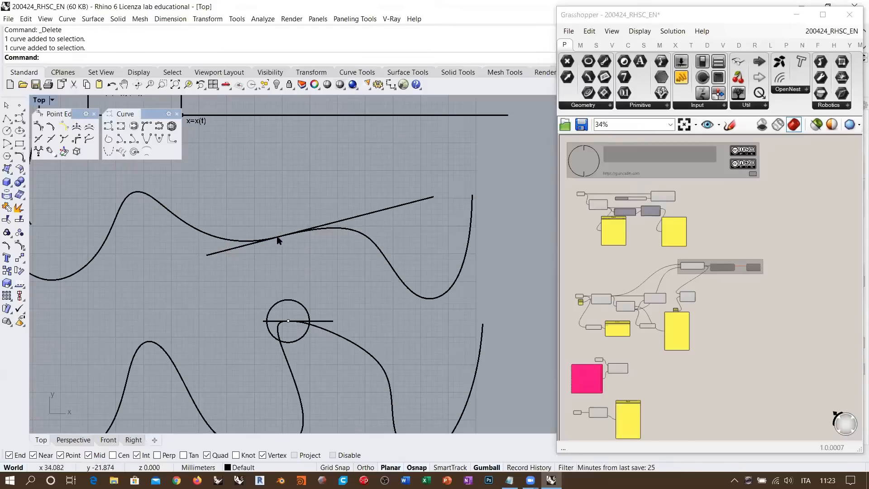
left_click(353, 233)
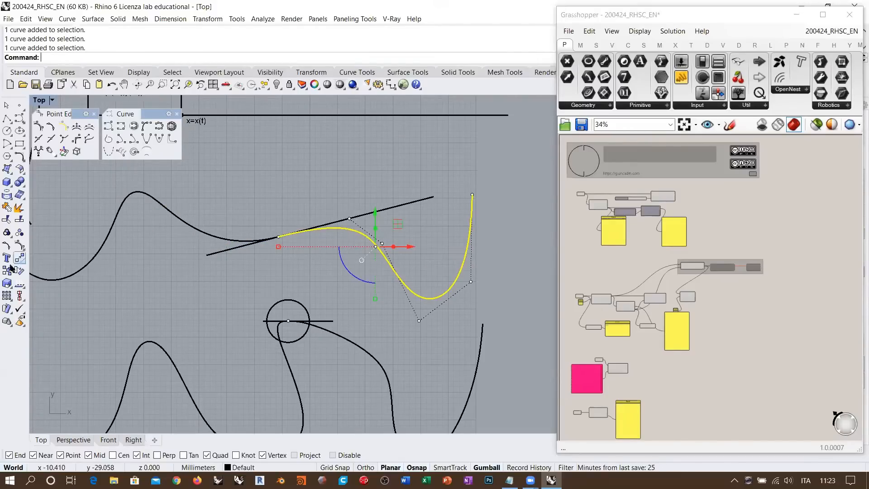
left_click(275, 236)
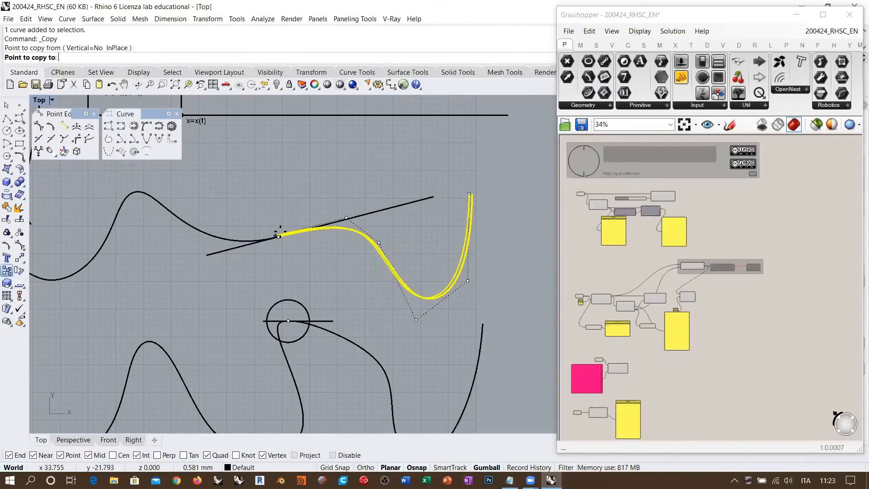
left_click(357, 211)
right_click(327, 186)
left_click(297, 285)
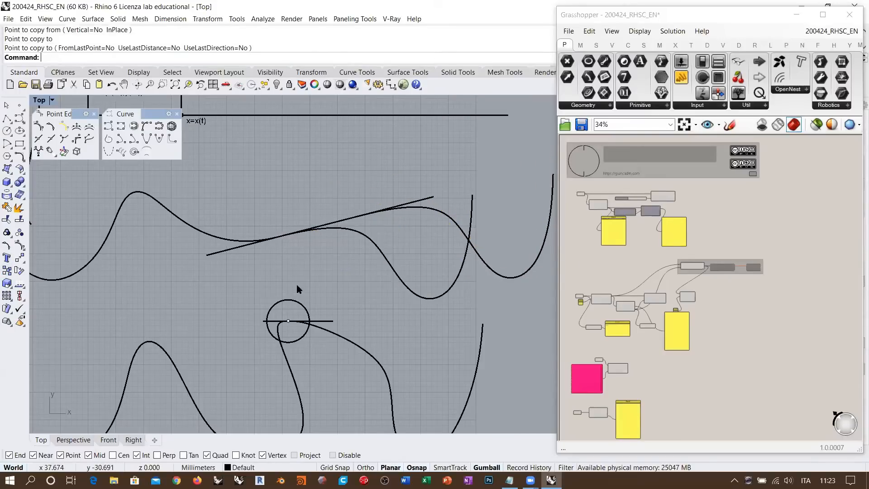
- Examine the four control points on the tangent line, two on the left curve and two on the copied curve, and clear the selection
left_click(229, 241)
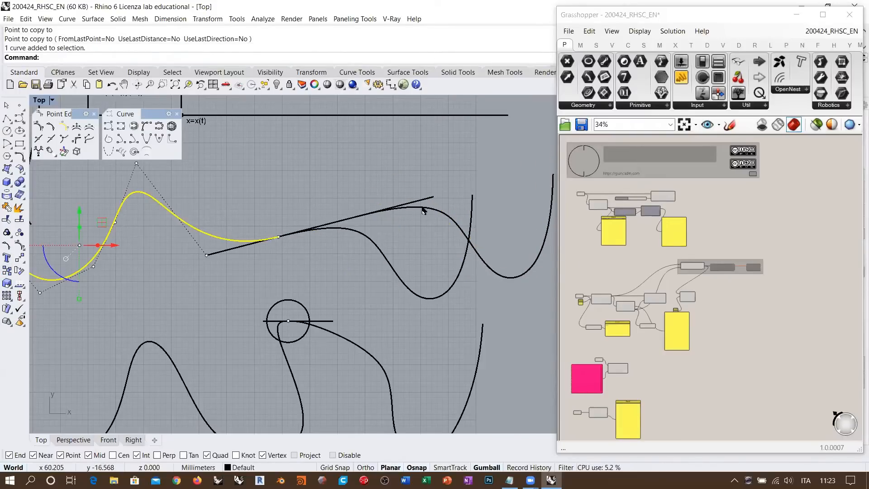
left_click(422, 211, "shift")
scroll(351, 230, "up", 3)
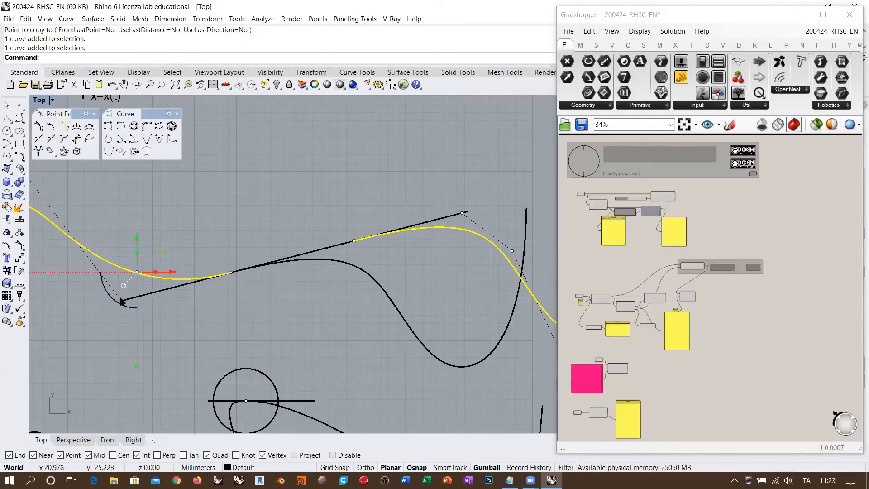
left_click(123, 302, "shift")
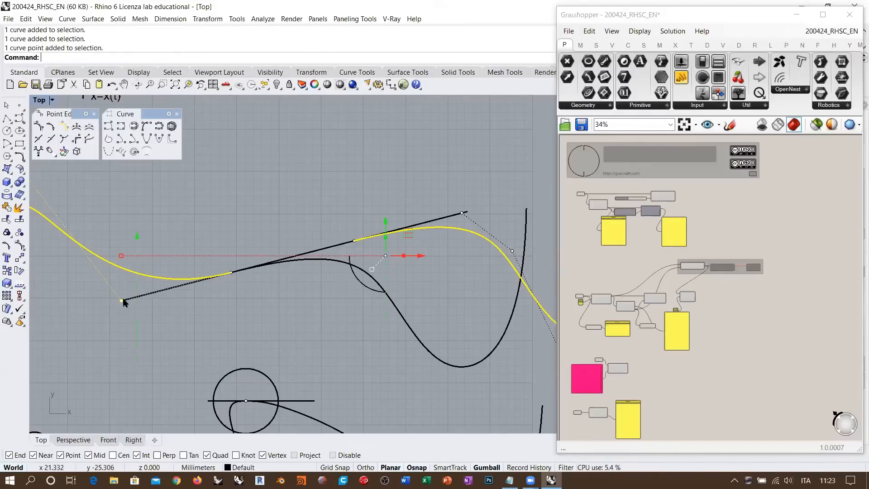
left_click(232, 273, "shift")
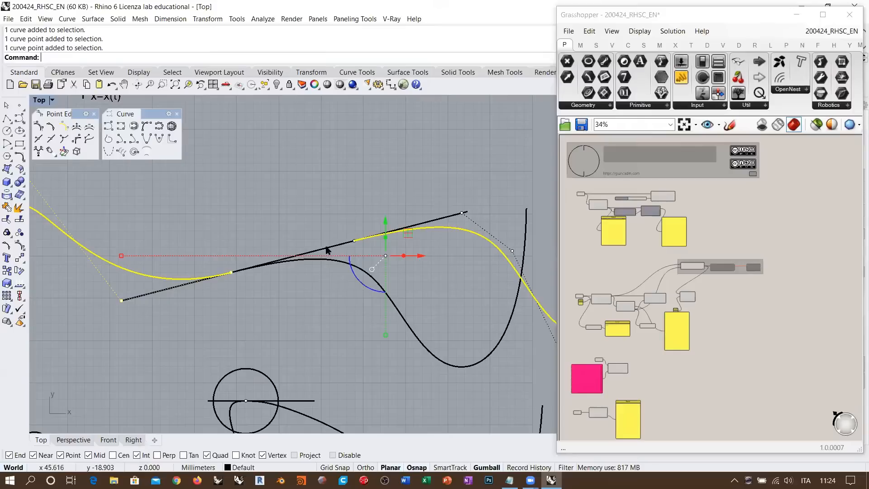
left_click(354, 241, "shift")
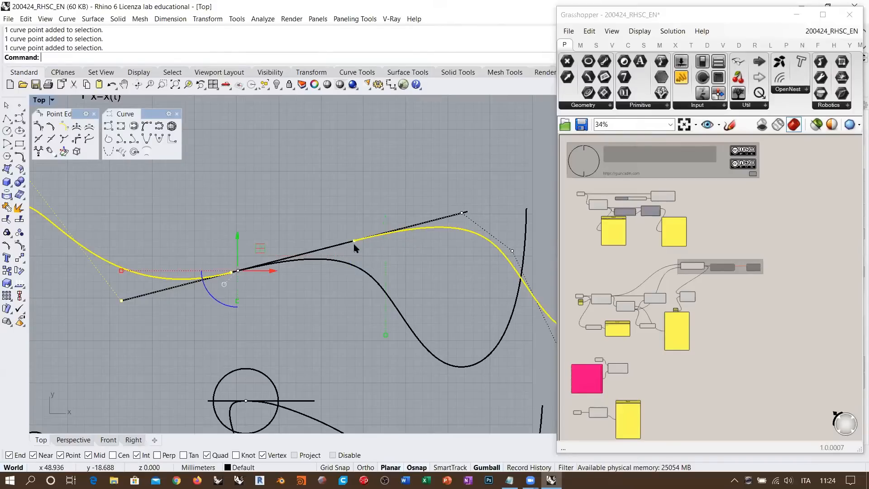
left_click(461, 214, "shift")
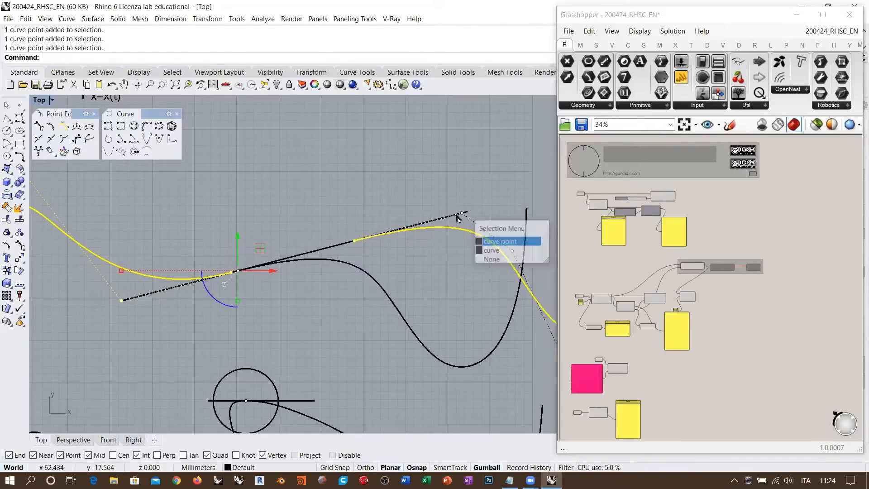
left_click(483, 241)
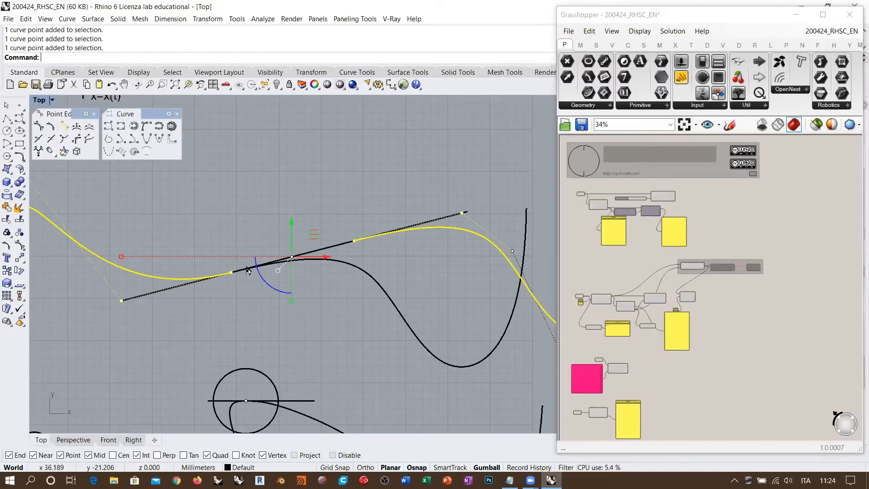
left_click_drag(116, 310, 239, 267)
left_click_drag(346, 252, 474, 200)
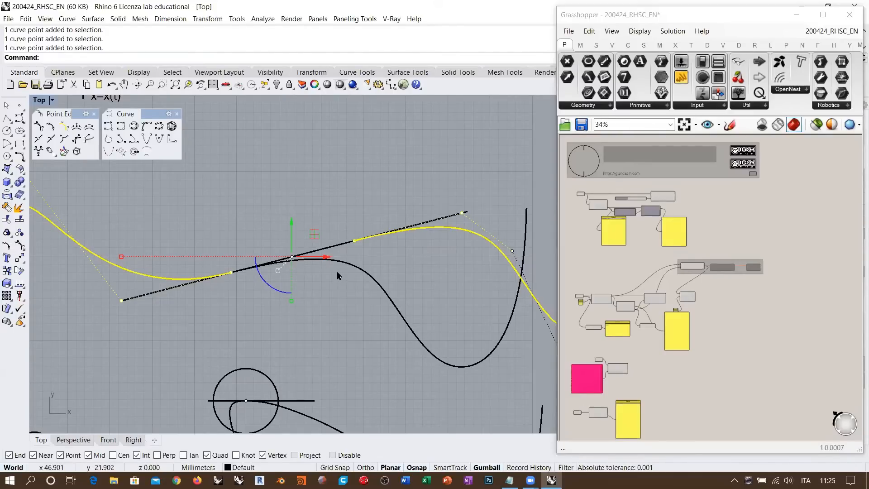
key("Escape")
- Begin a degree-3 control point curve with five wavy points below the horizontal x=x(t) line and two points on that line
scroll(387, 188, "down", 5)
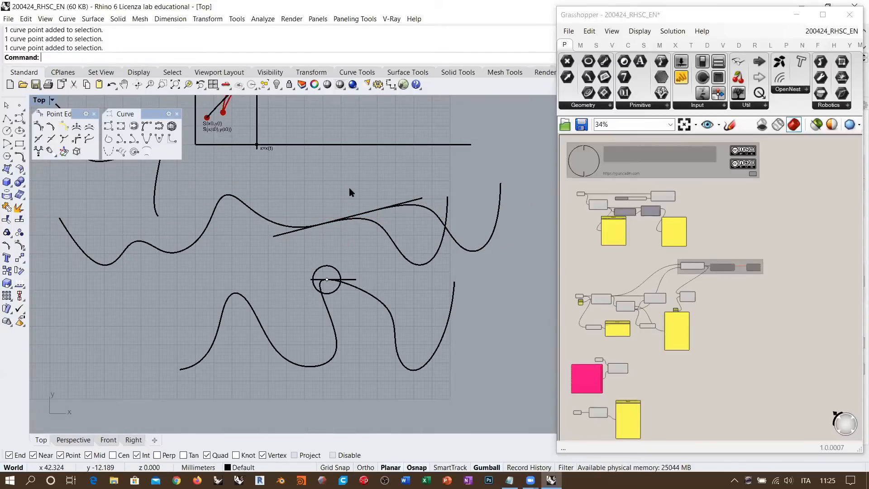
right_click_drag(353, 158, 211, 233)
scroll(286, 232, "up", 10)
scroll(211, 234, "down", 2)
left_click(319, 234)
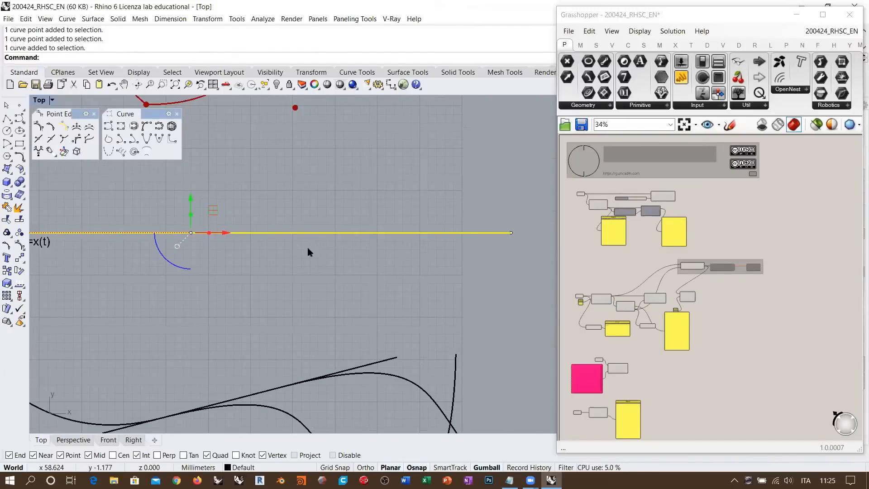
left_click(334, 274)
right_click_drag(311, 231, 325, 228)
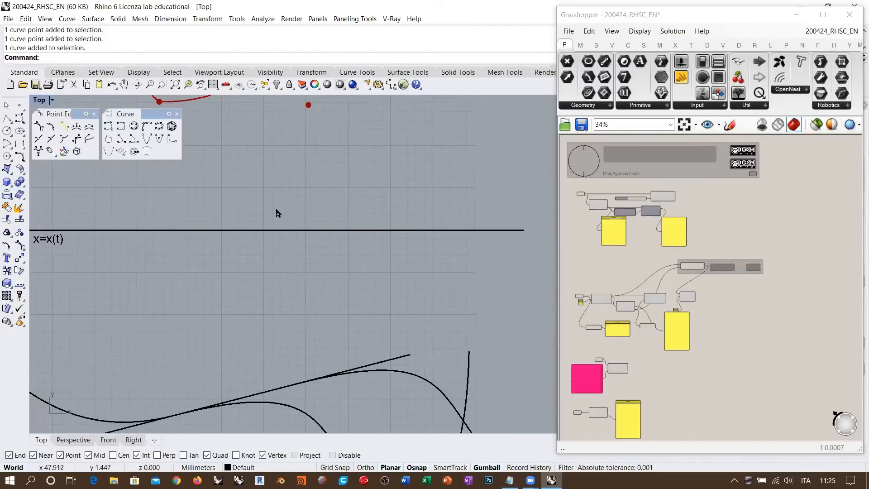
left_click(20, 118)
left_click(78, 284)
left_click(117, 352)
left_click(157, 340)
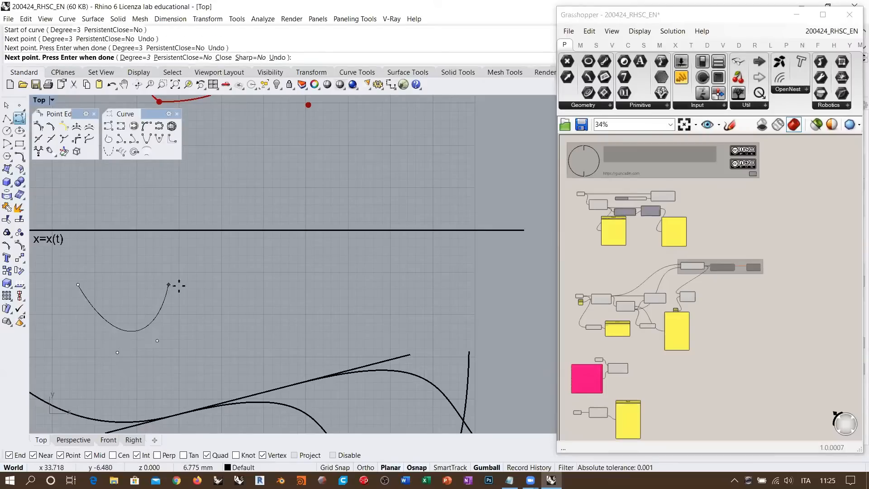
left_click(169, 284)
left_click(216, 307)
left_click(218, 230)
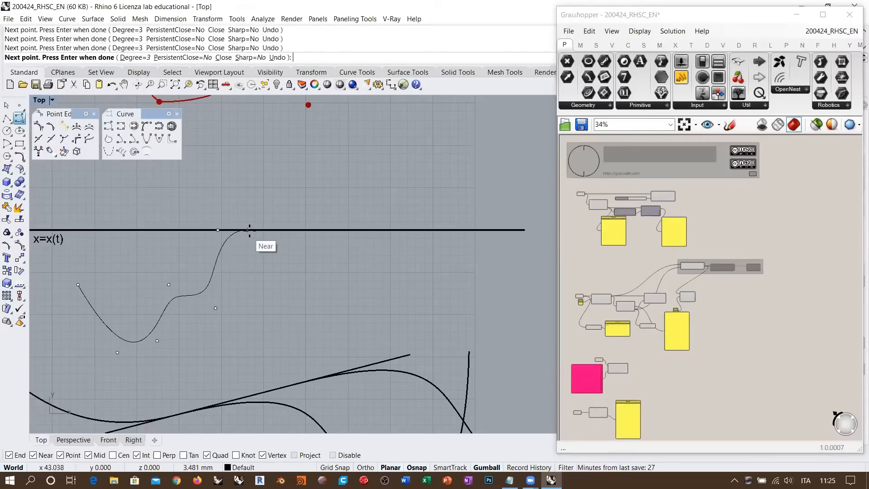
left_click(255, 230)
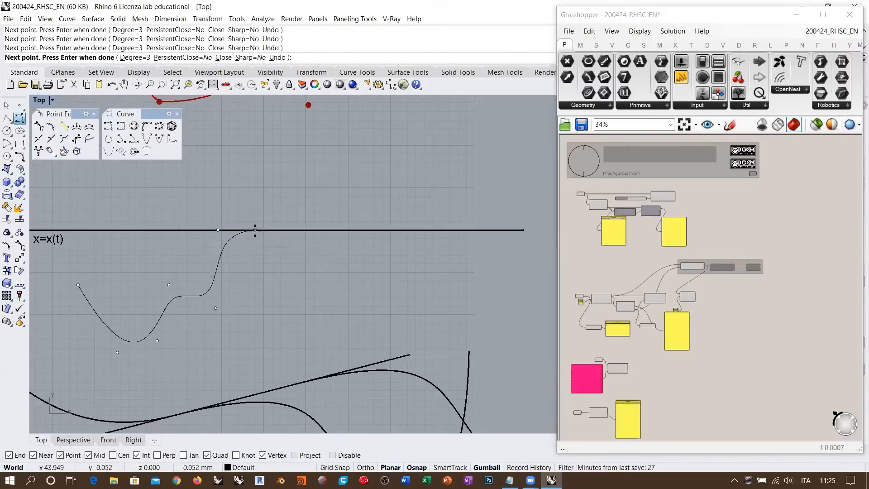
- Place two more control points farther along the horizontal line, add four points below it and finish the curve
left_click(419, 231)
left_click(464, 230)
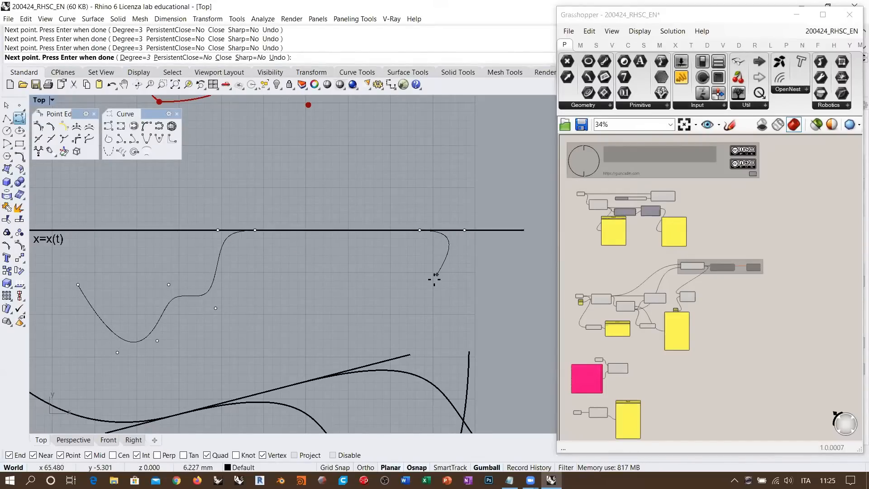
left_click(387, 298)
left_click(512, 297)
left_click(514, 322)
left_click(509, 378)
right_click(512, 387)
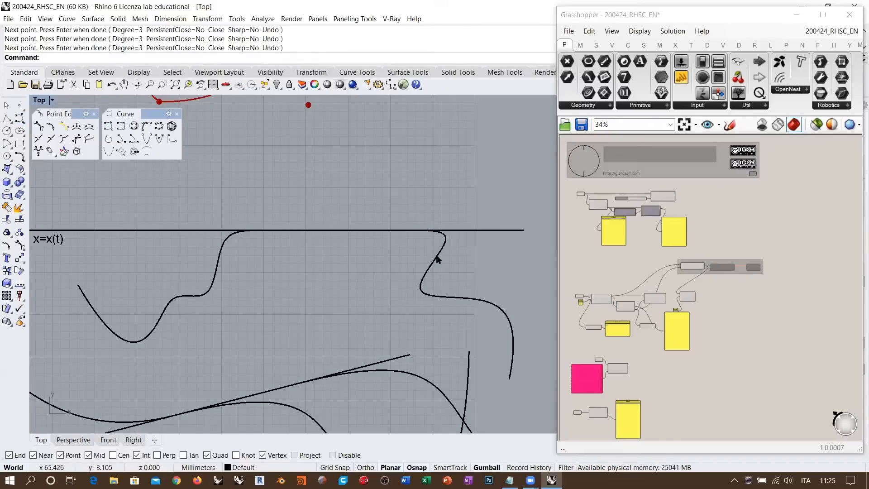
- Examine closely how the new curve meets the horizontal line at its two inner control points on that line
left_click(437, 259)
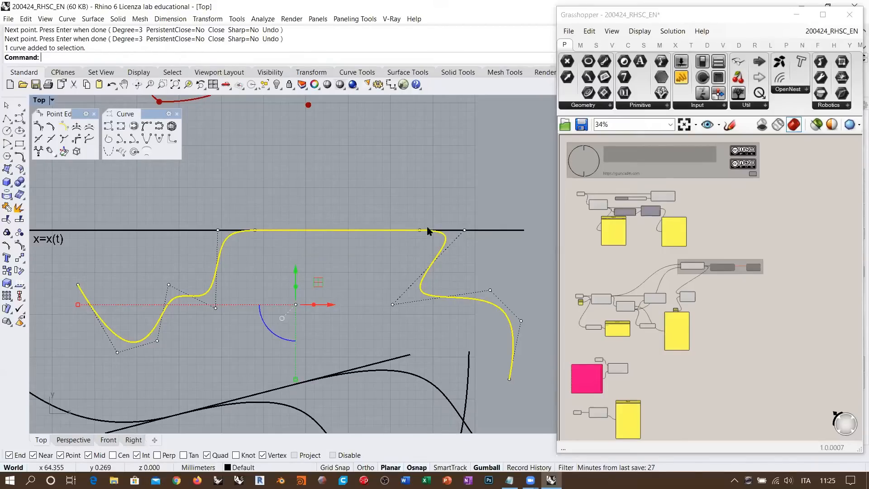
left_click(255, 230)
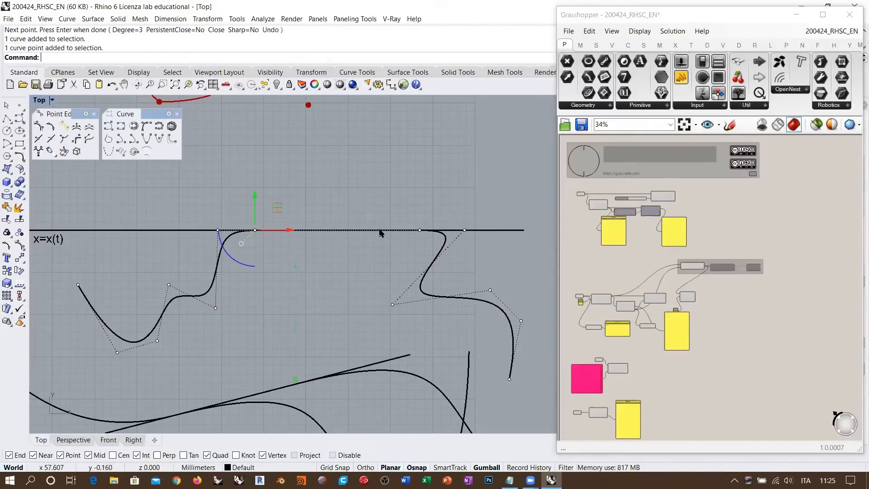
left_click(419, 230, "shift")
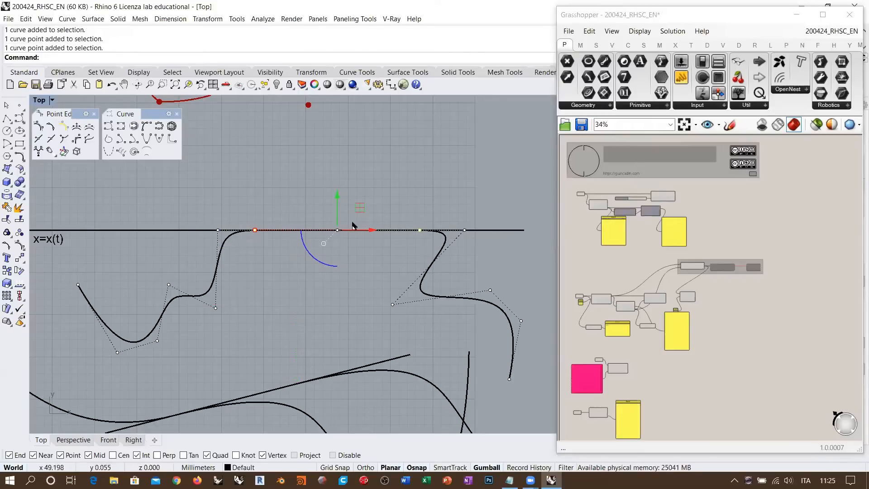
scroll(255, 231, "up", 5)
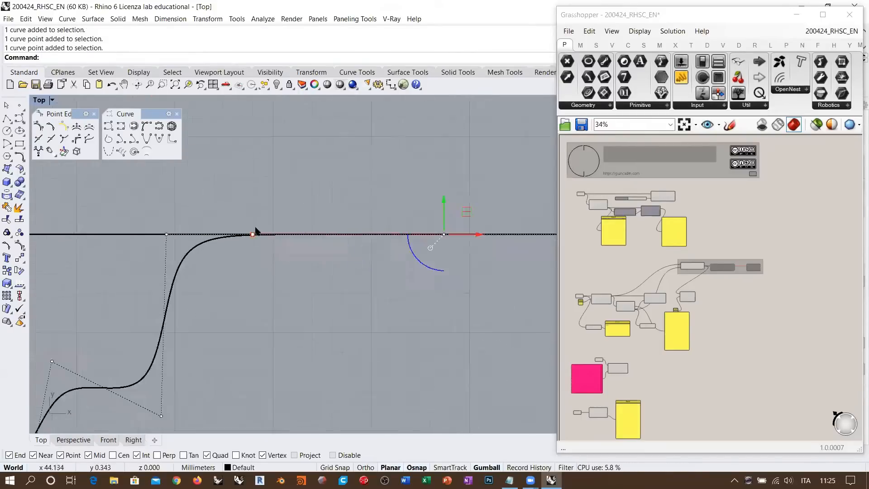
scroll(256, 231, "up", 6)
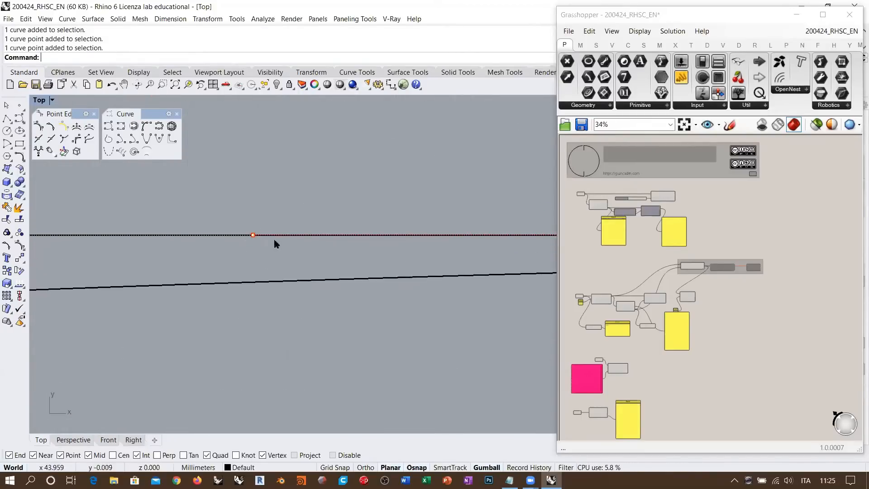
scroll(264, 243, "down", 8)
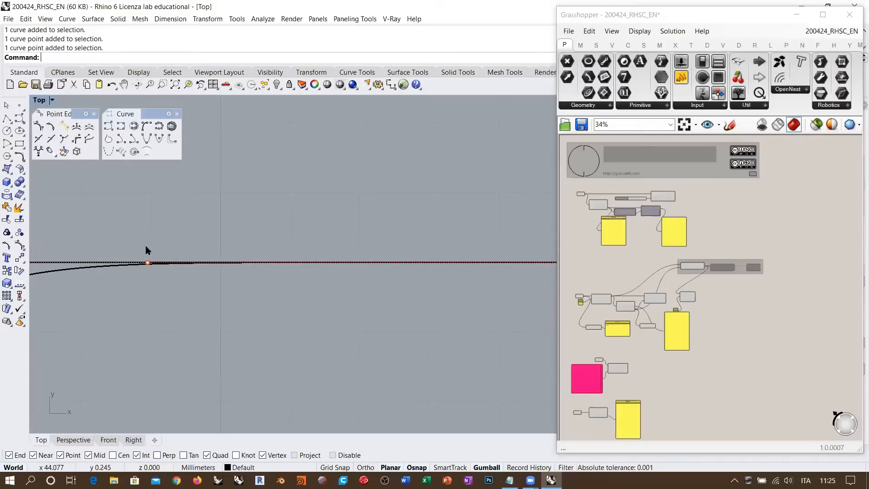
scroll(454, 249, "up", 5)
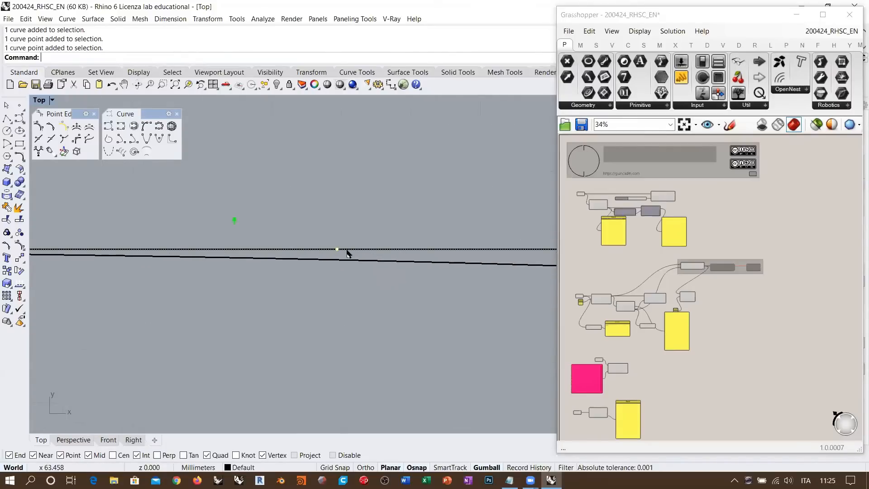
scroll(435, 237, "down", 5)
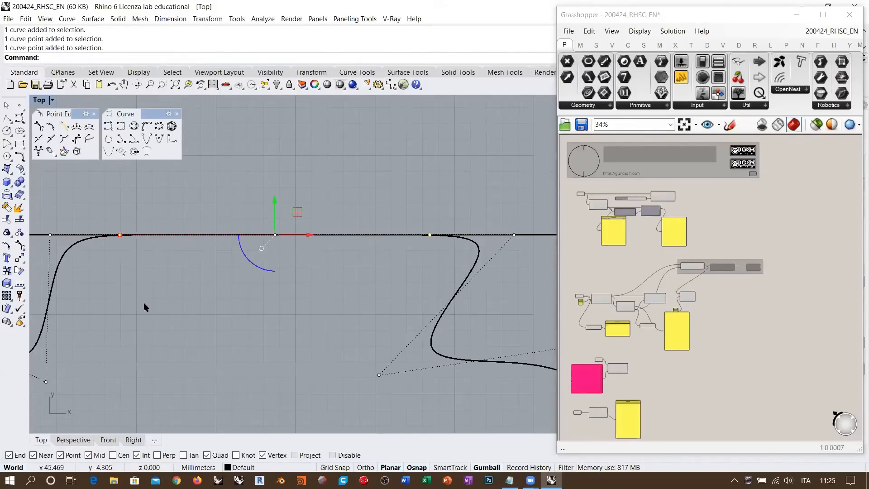
scroll(196, 267, "down", 3)
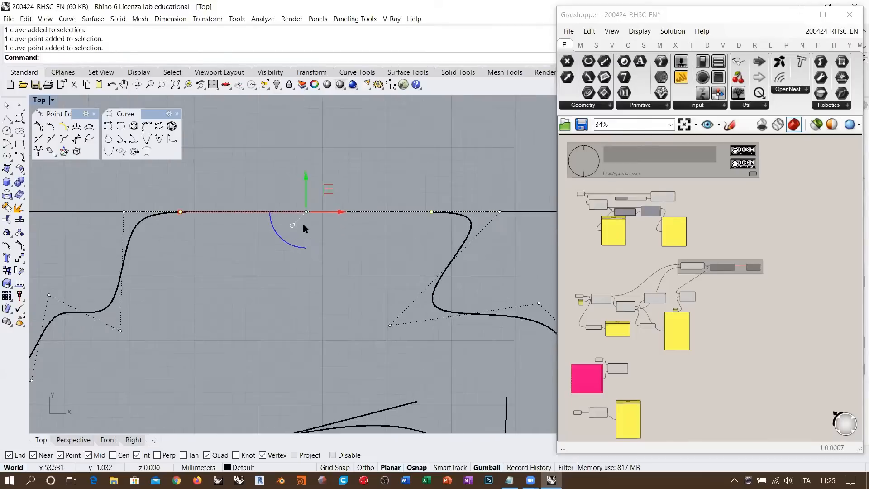
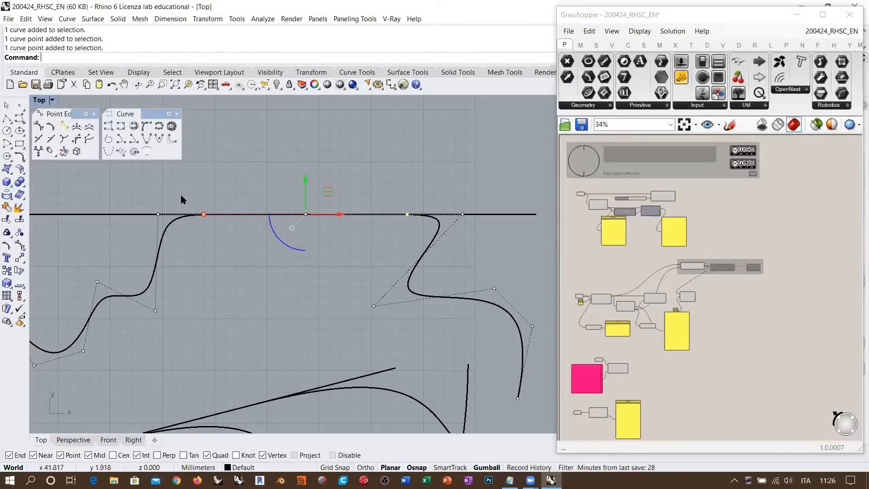
- Move the curve's two inner control points outward along the horizontal line toward the outer ones and hide the control points
left_click_drag(188, 207, 225, 251)
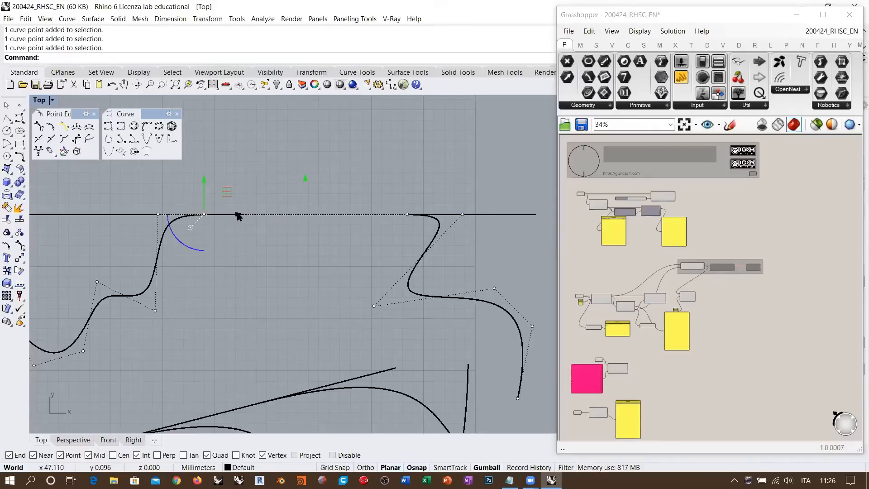
left_click_drag(239, 216, 200, 214)
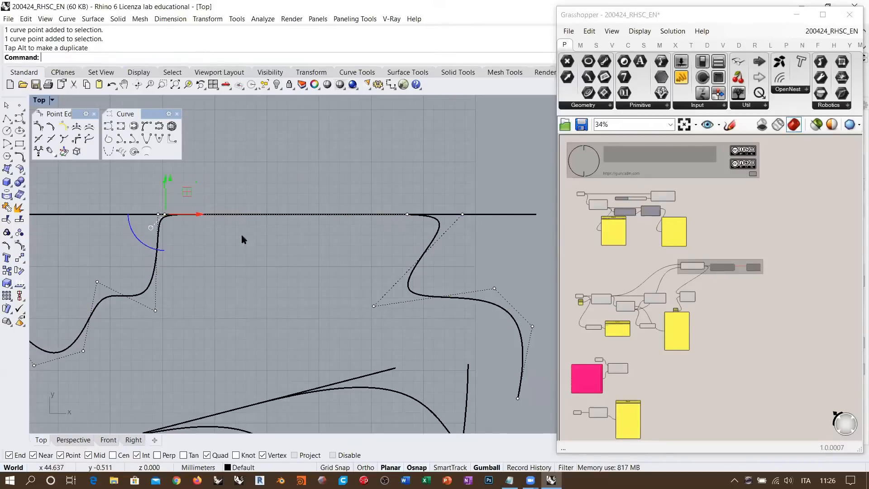
left_click(407, 213)
left_click_drag(430, 214, 477, 214)
key("Escape")
key("Escape")
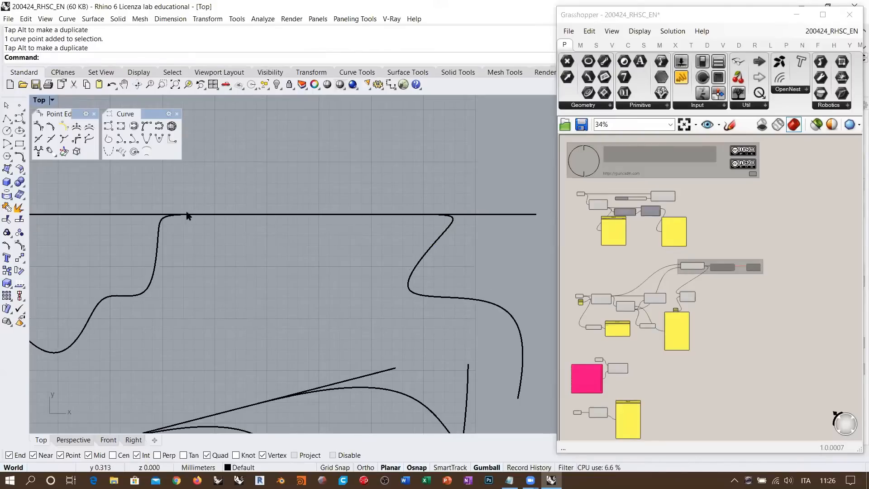
- Show the curve's control points again and scale the two inner ones on the line together, first inward, then back out near the corners
left_click(161, 221)
key("F10")
left_click(164, 213)
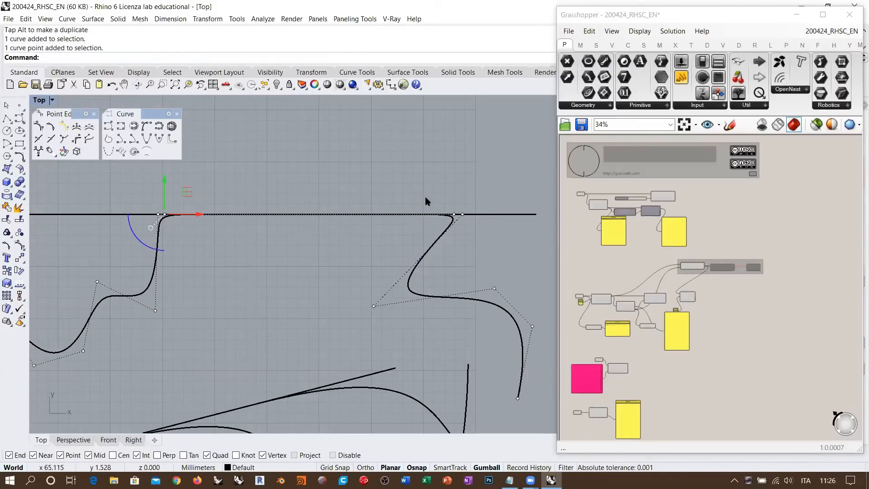
left_click(453, 214, "shift")
left_click_drag(164, 219, 278, 226)
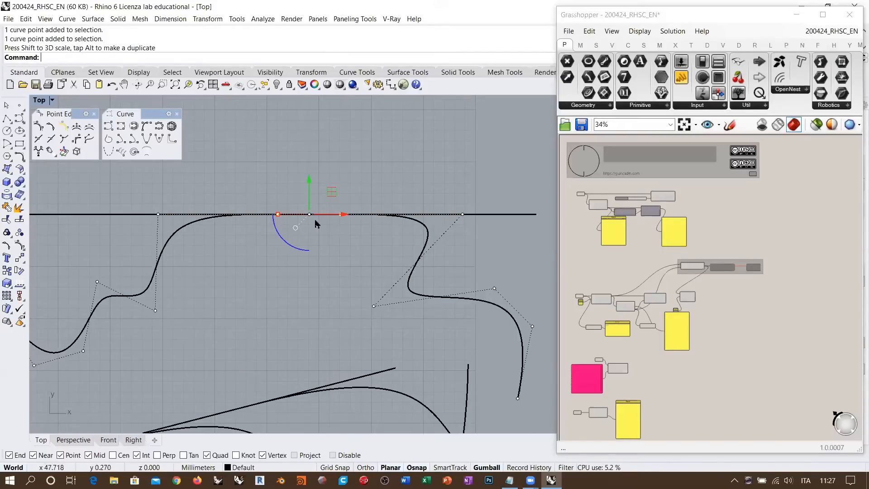
left_click_drag(278, 214, 181, 240)
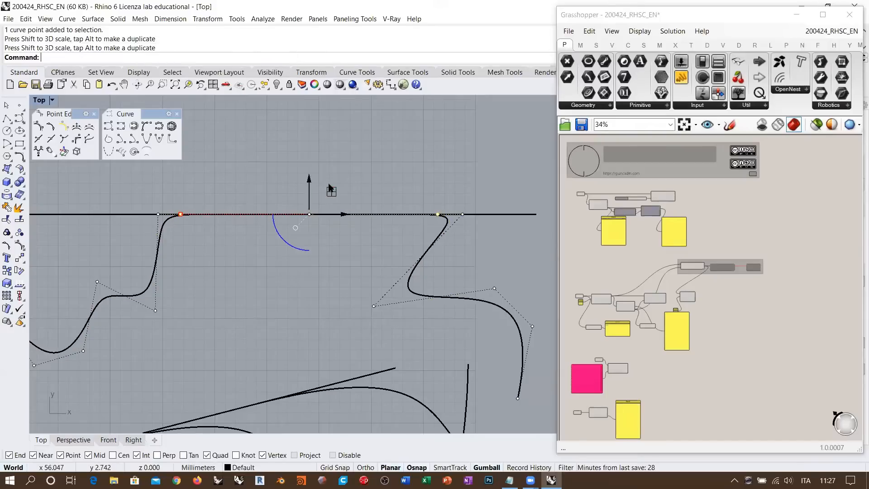
left_click(384, 170)
- Move the curve with the straight stretch off the horizontal line to the empty area below the other curves and deselect it
left_click(173, 219)
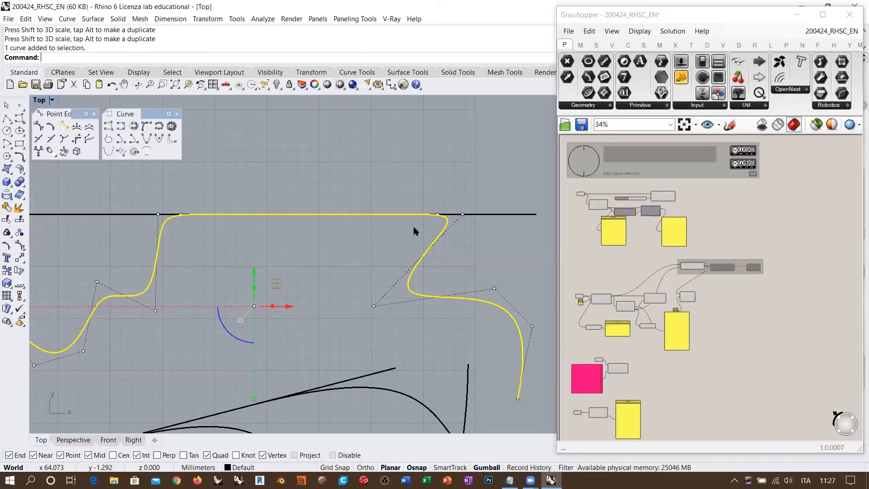
scroll(413, 169, "down", 10)
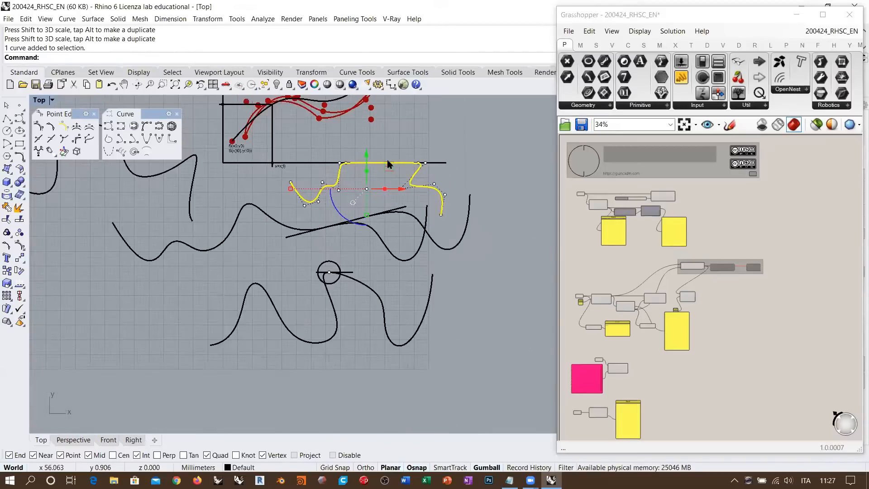
scroll(388, 162, "down", 2)
left_click_drag(394, 161, 362, 330)
left_click(456, 319)
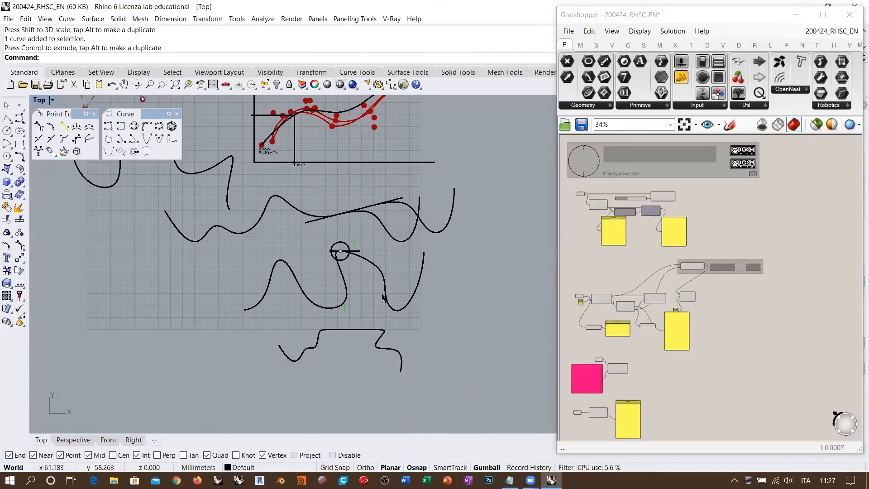
- Draw a rounded rectangle in the empty area beside the curves, picking a point near its upper-right corner for the arc radius
scroll(382, 298, "up", 4)
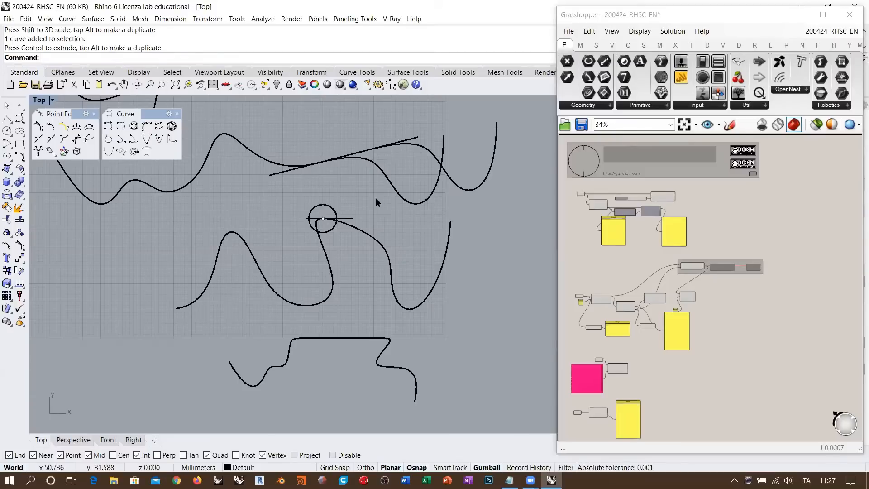
right_click_drag(256, 276, 408, 240)
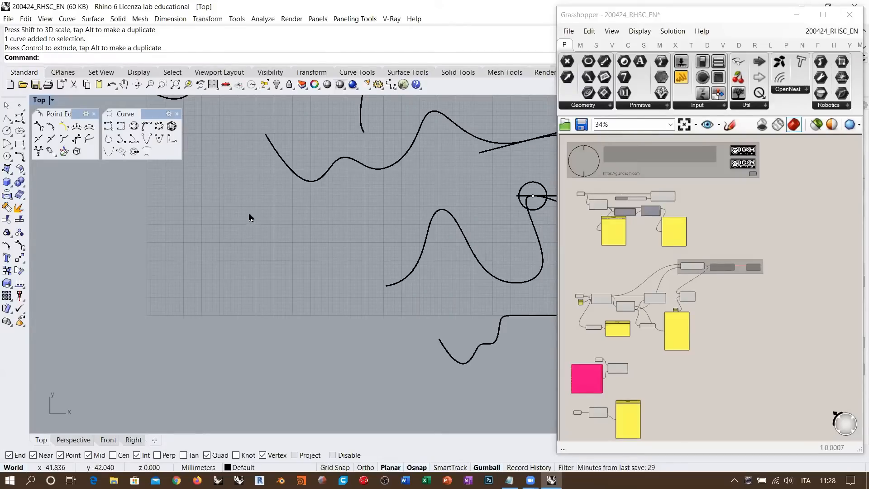
left_click(19, 144)
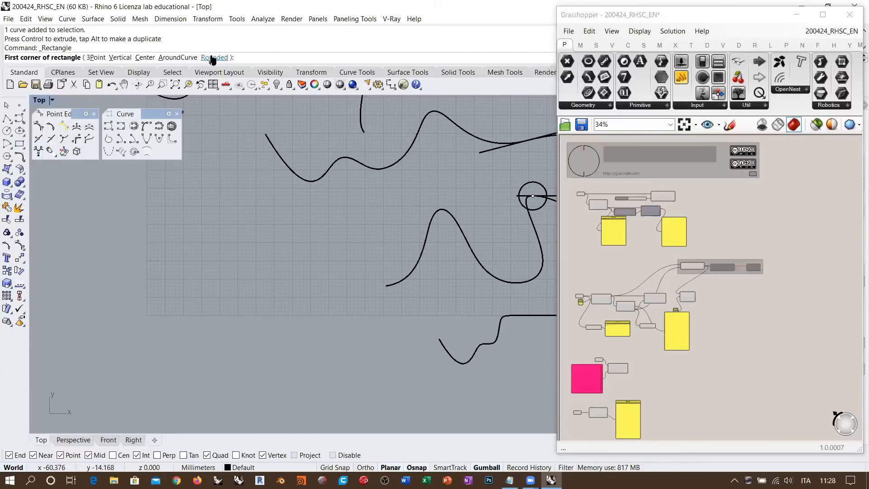
left_click(214, 58)
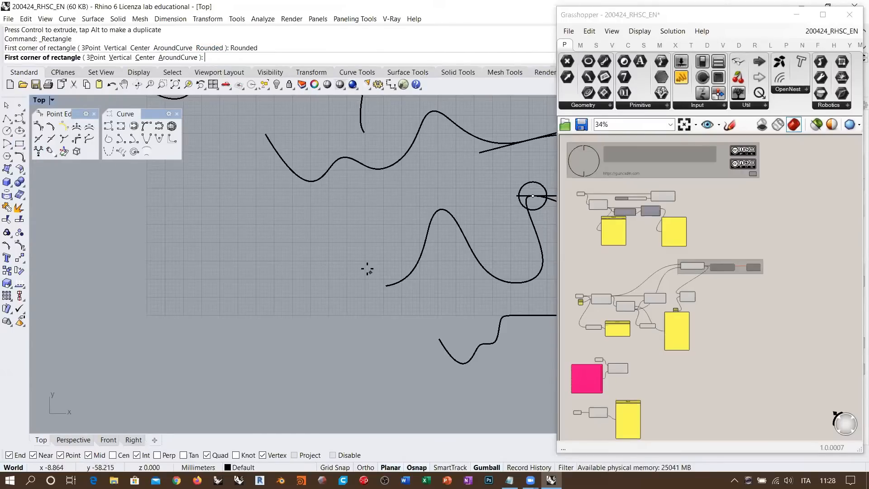
left_click(161, 299)
left_click(329, 193)
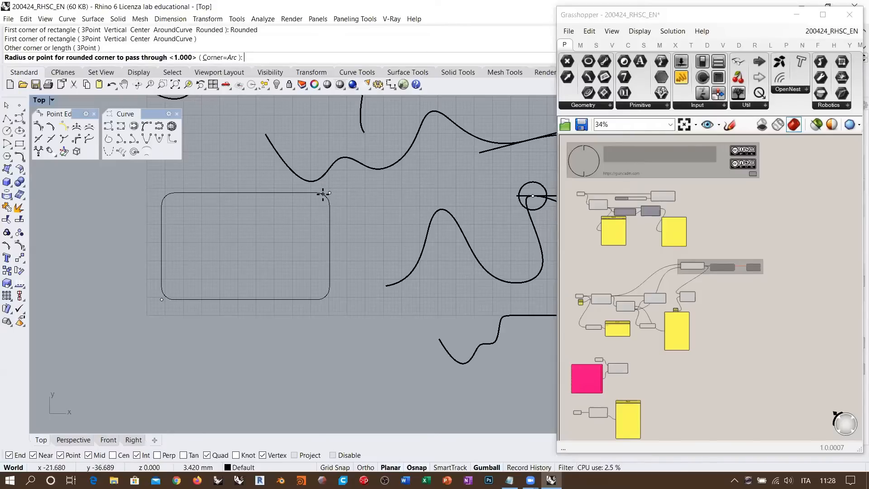
left_click(325, 195)
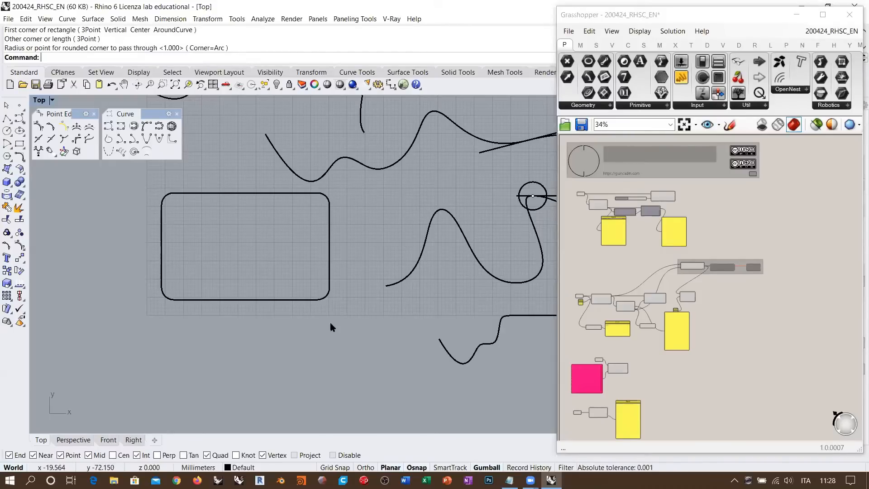
- Draw a sharp-cornered rectangle below the rounded one, slightly wider and lower in height
left_click(19, 143)
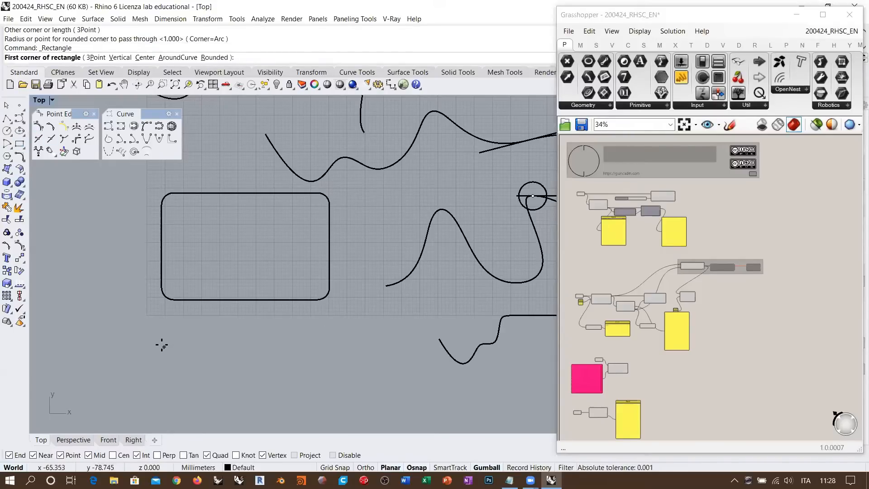
left_click(162, 344)
left_click(341, 420)
- Fillet all corners of the lower rectangle with the Fillet Corners command at radius 2
right_click_drag(274, 319, 262, 206)
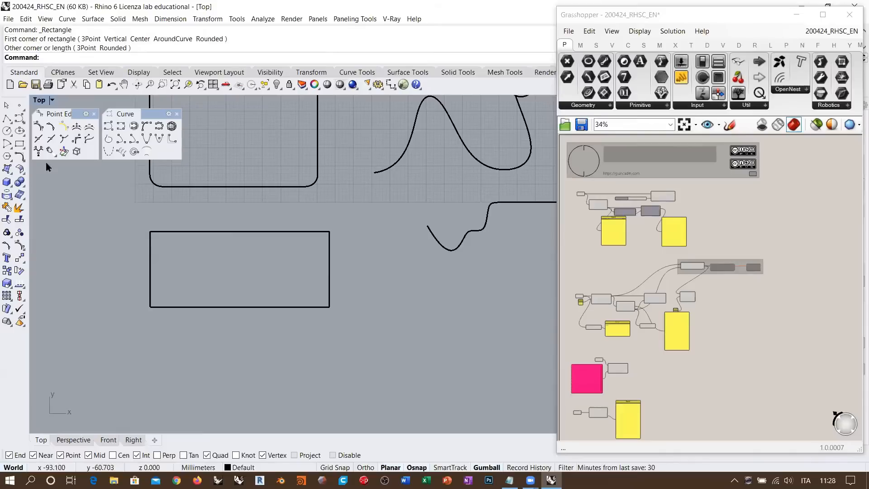
left_click(20, 156)
left_click_drag(31, 154, 45, 185)
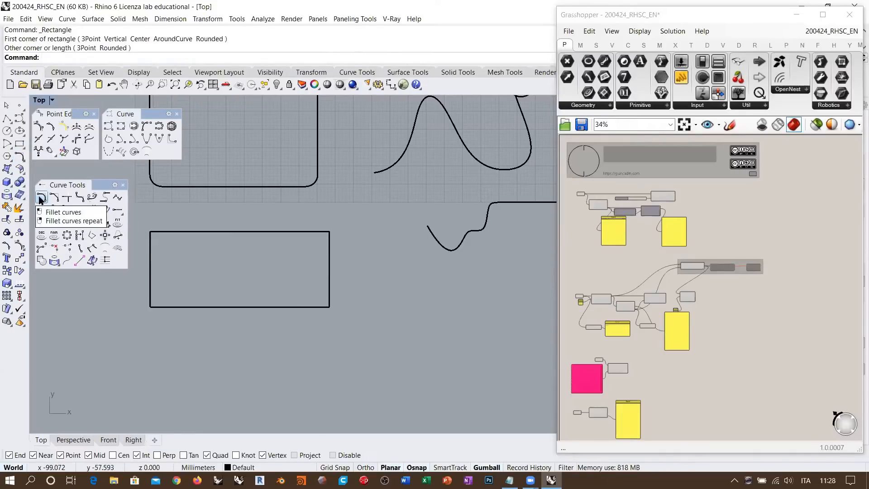
left_click(79, 198)
left_click(188, 233)
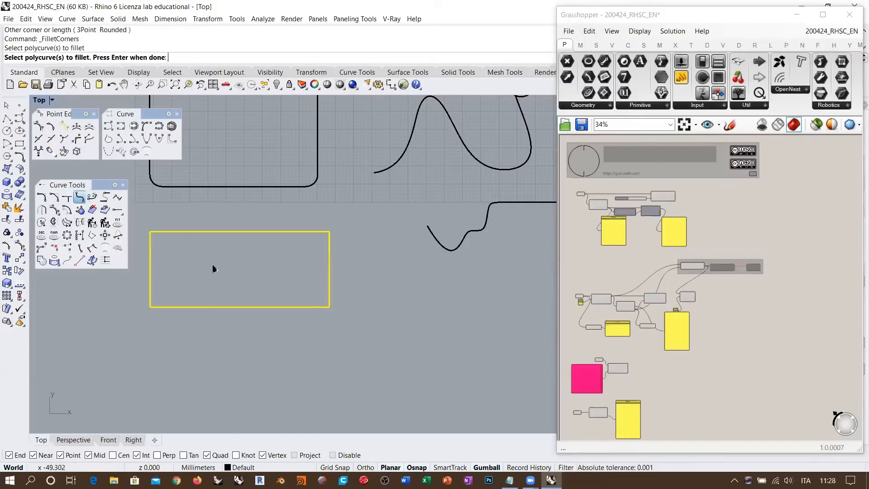
key("Return")
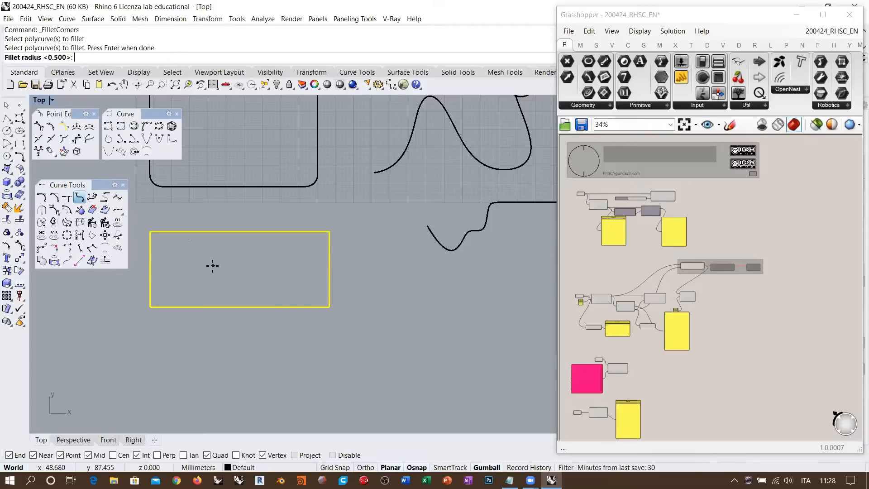
type("2")
key("Return")
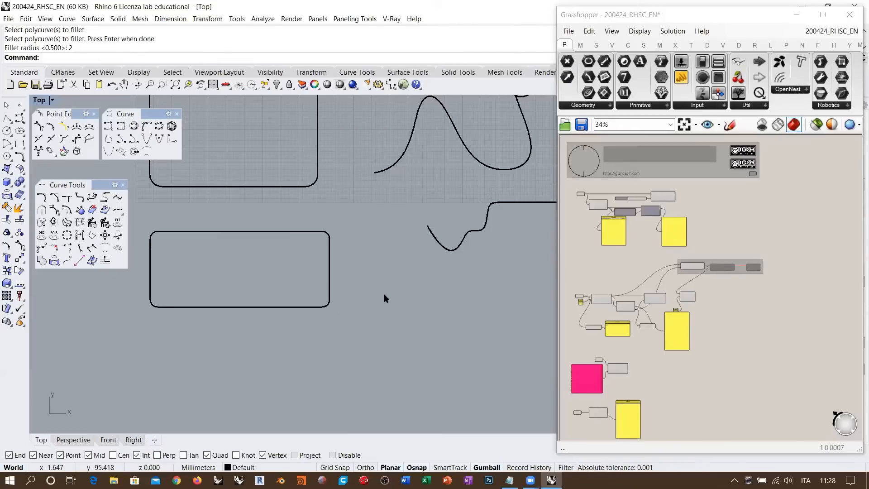
- Draw another sharp-cornered rectangle in the empty area below and to the right of the filleted rectangle
right_click_drag(335, 299, 278, 227)
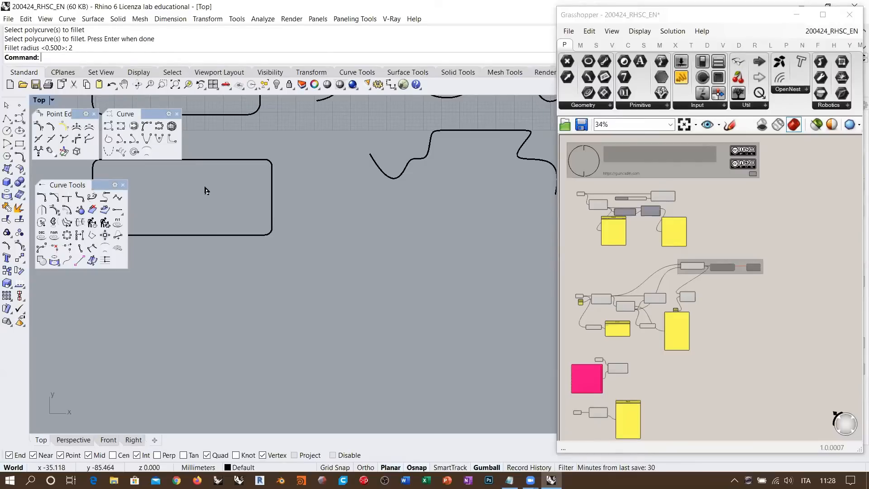
left_click(19, 144)
left_click(305, 328)
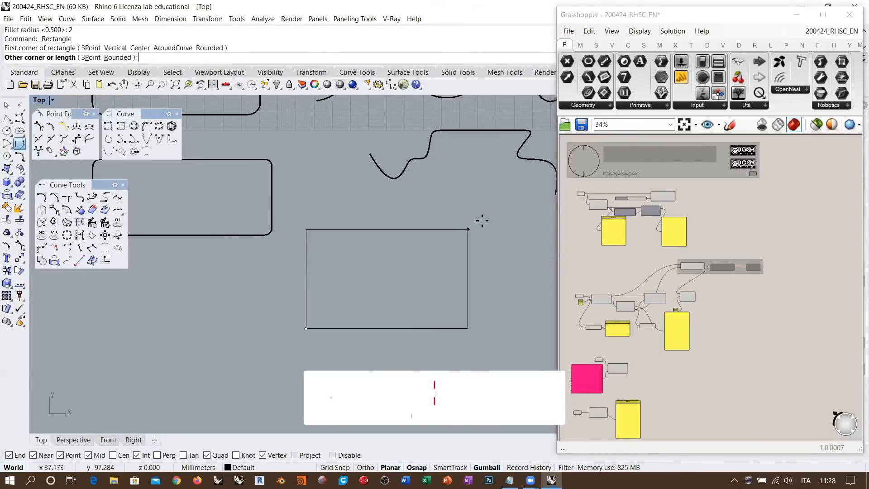
left_click(495, 220)
- Begin a degree-3 control point curve on the new rectangle: two points on its bottom edge, the lower-right corner, and two on its right edge
scroll(398, 247, "up", 3)
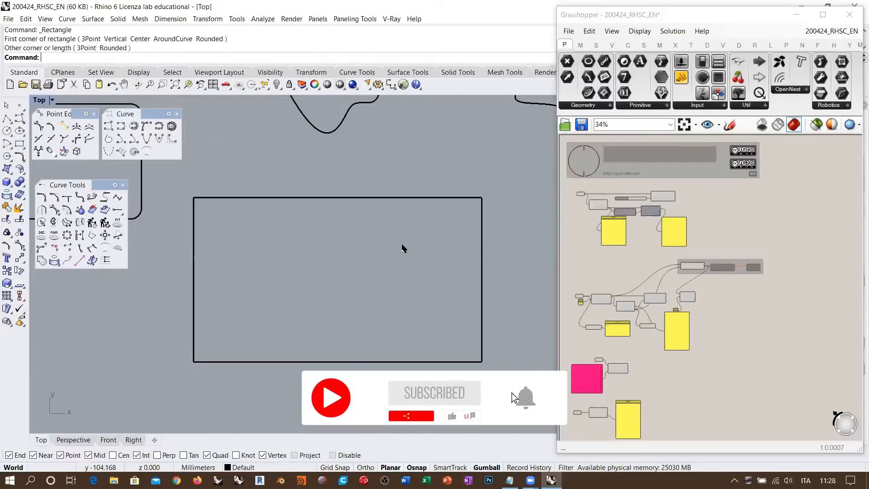
right_click_drag(324, 249, 327, 249)
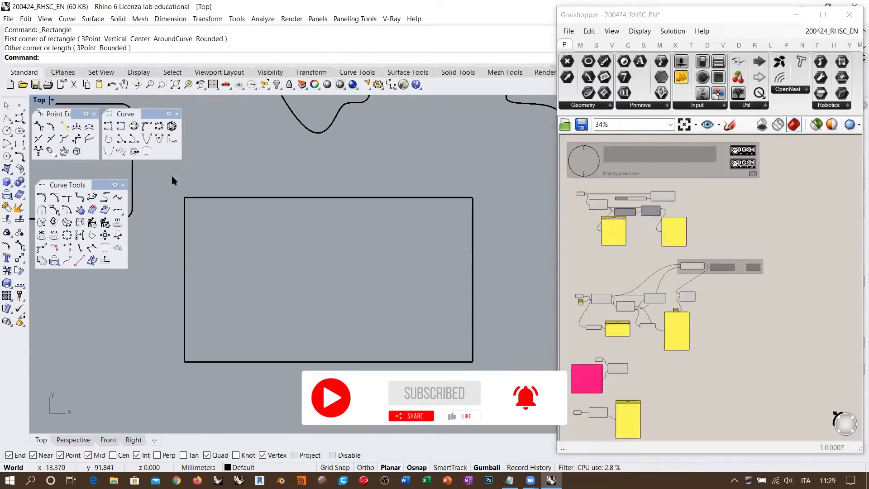
left_click(108, 125)
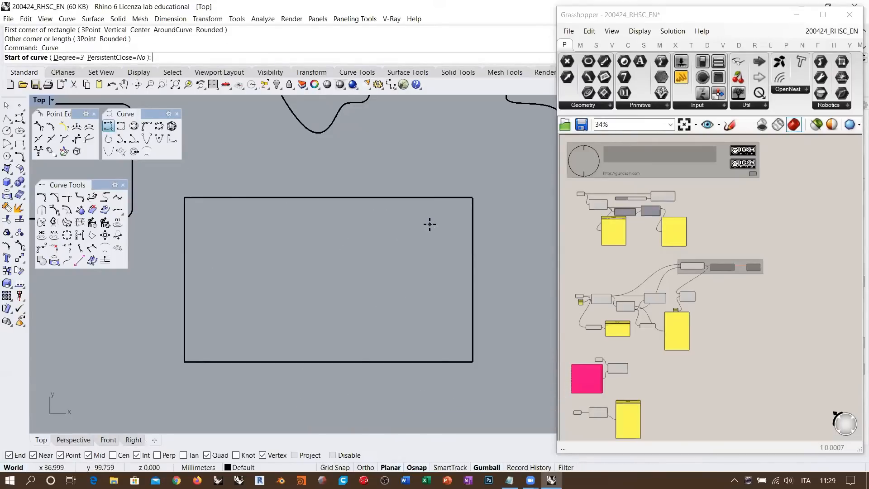
left_click(205, 360)
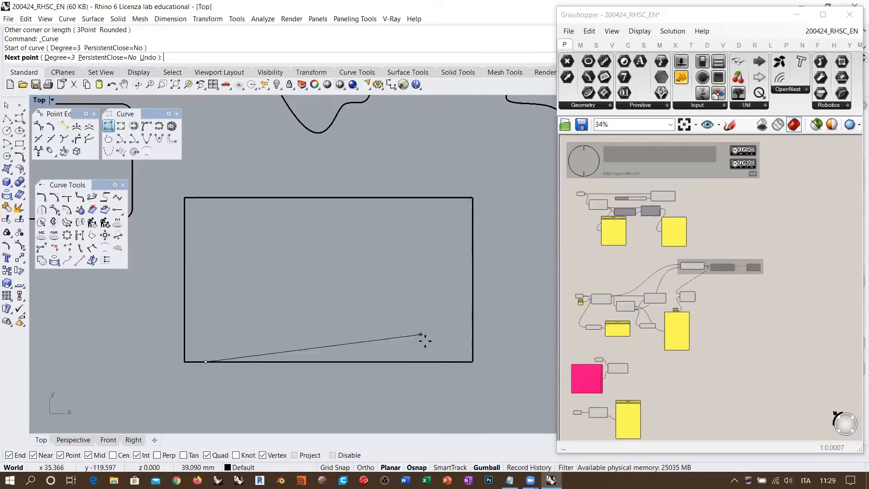
left_click(445, 361)
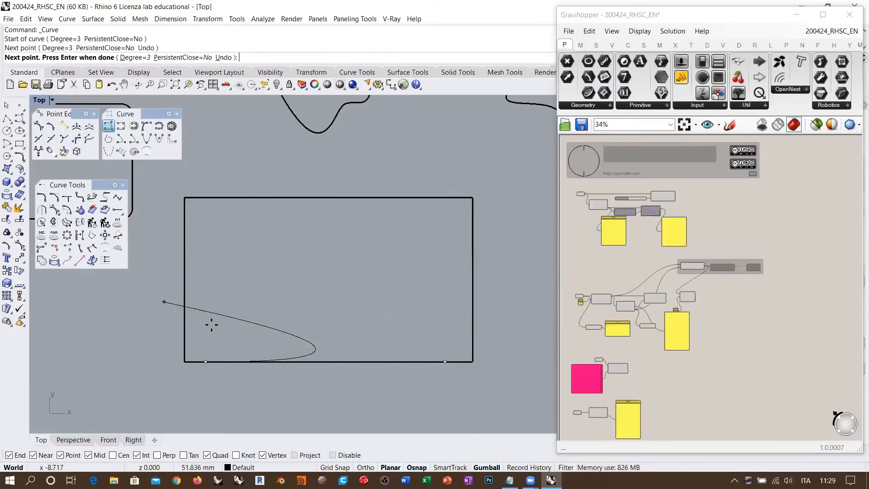
left_click(472, 361)
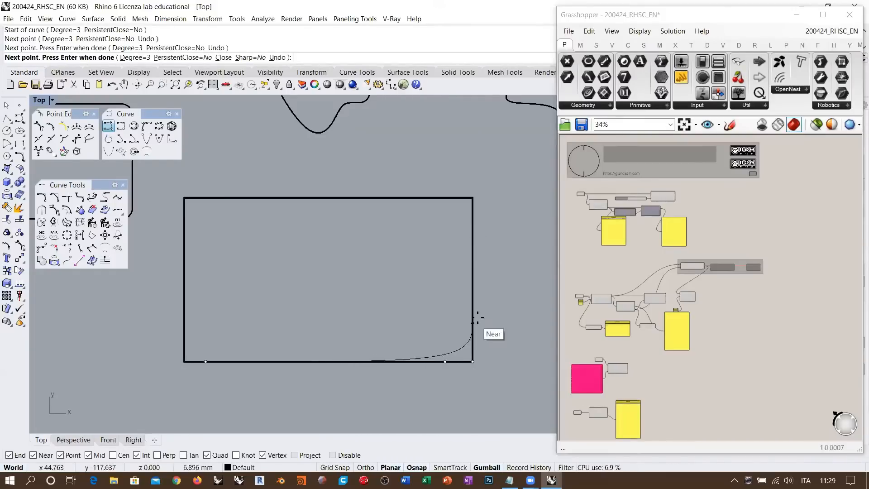
left_click(473, 342)
left_click(473, 219)
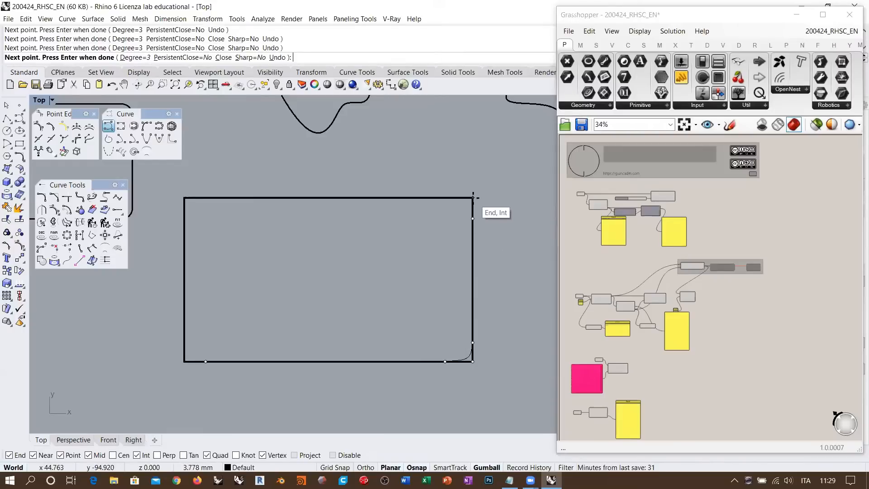
- Continue the curve through the remaining three corners, with two points on the top and left edges each, and close it at its start
left_click(473, 198)
left_click(436, 198)
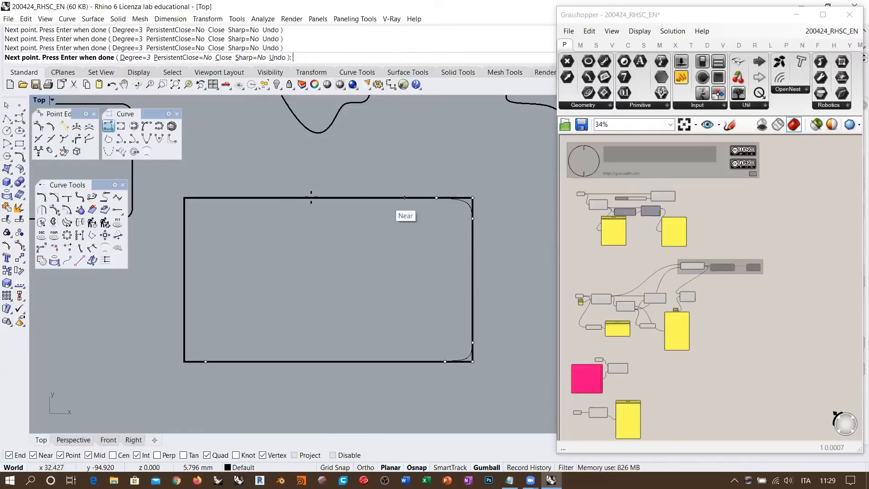
left_click(223, 197)
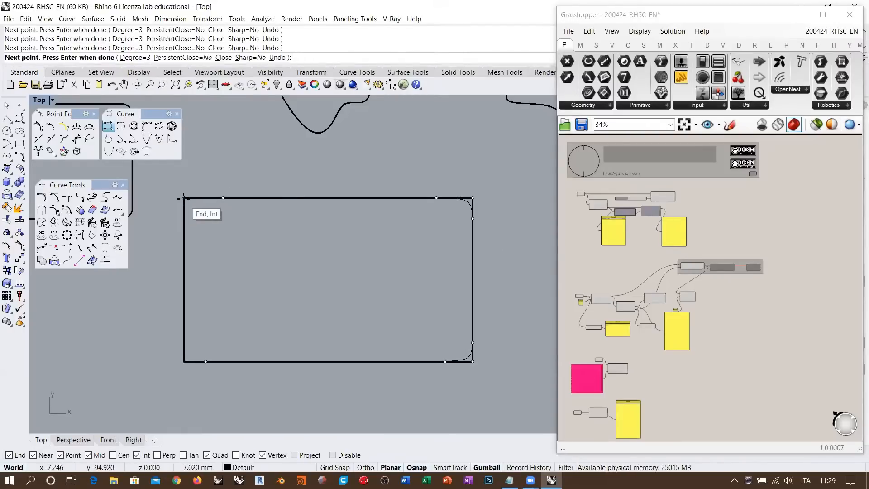
left_click(184, 198)
left_click(184, 225)
left_click(184, 327)
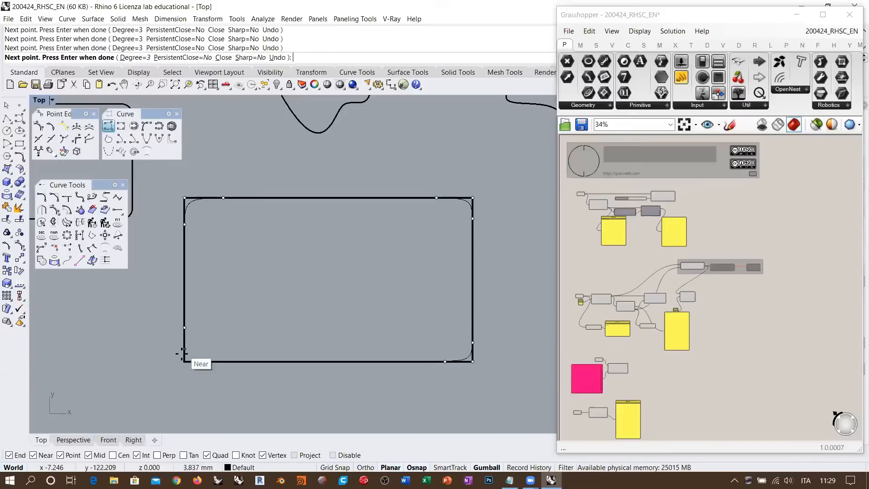
left_click(184, 361)
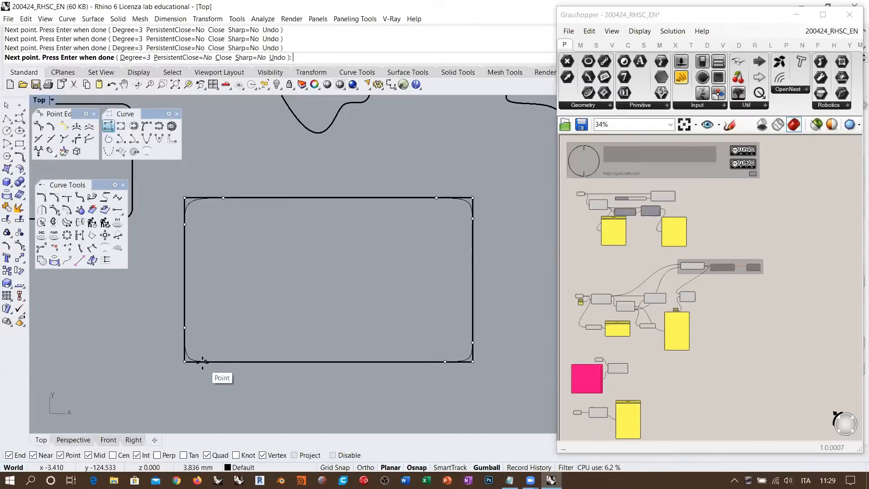
left_click(205, 361)
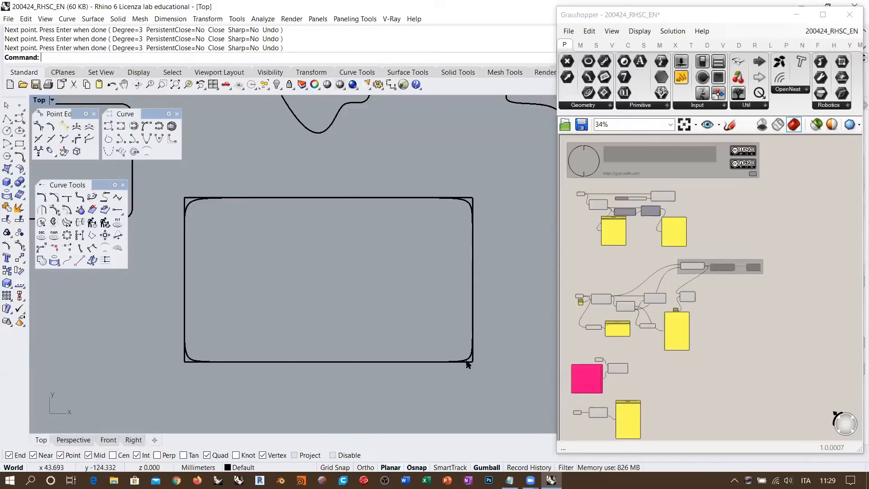
- Draw a helper circle centred on the upper-right corner of the rectangle that encloses the rounded curve
left_click(470, 209)
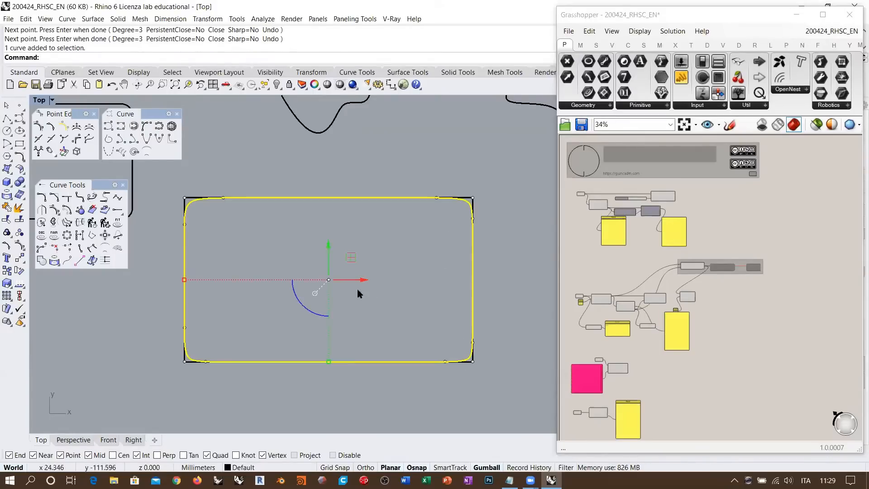
scroll(264, 329, "down", 4)
right_click_drag(315, 253, 454, 297)
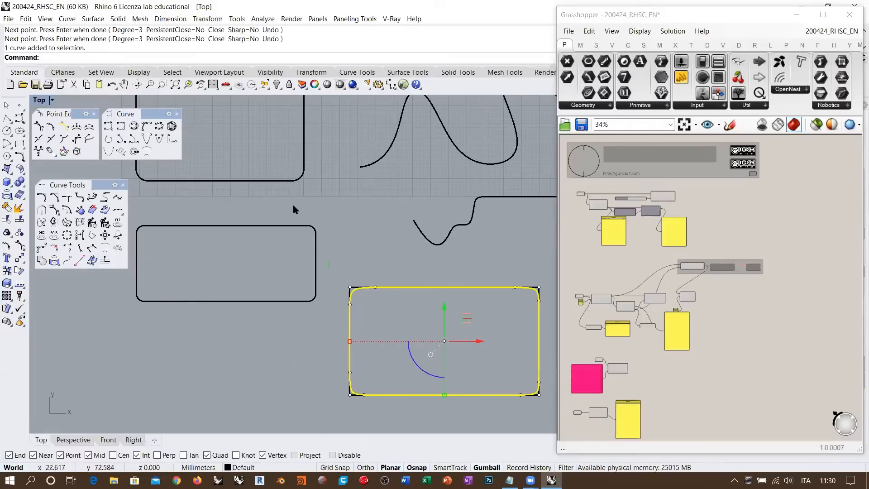
right_click_drag(519, 309, 416, 302)
scroll(439, 294, "up", 8)
scroll(438, 306, "up", 4)
key("Escape")
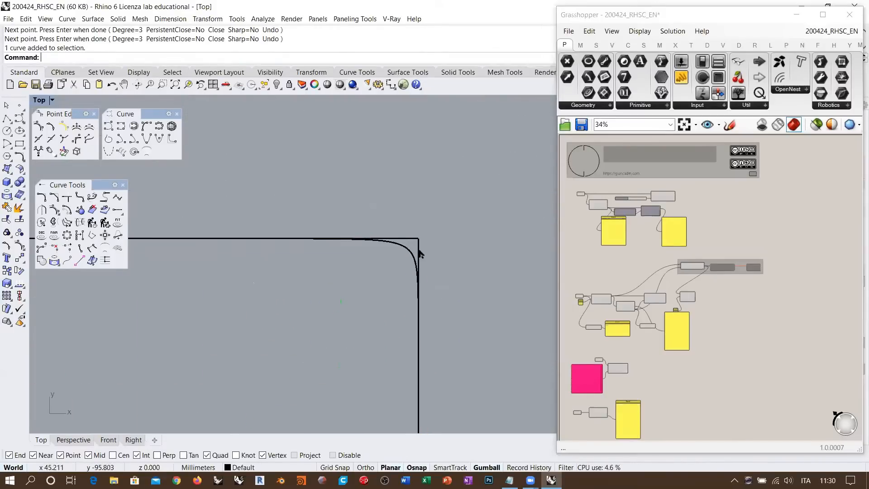
left_click(7, 131)
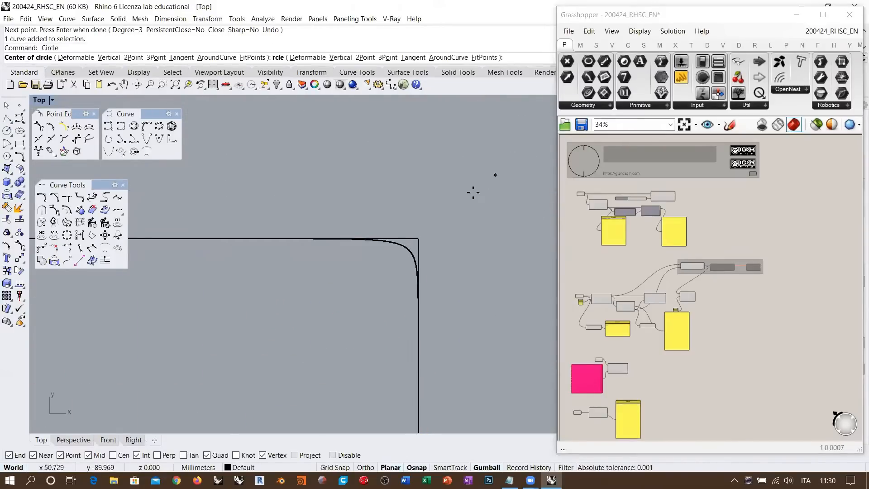
left_click(418, 238)
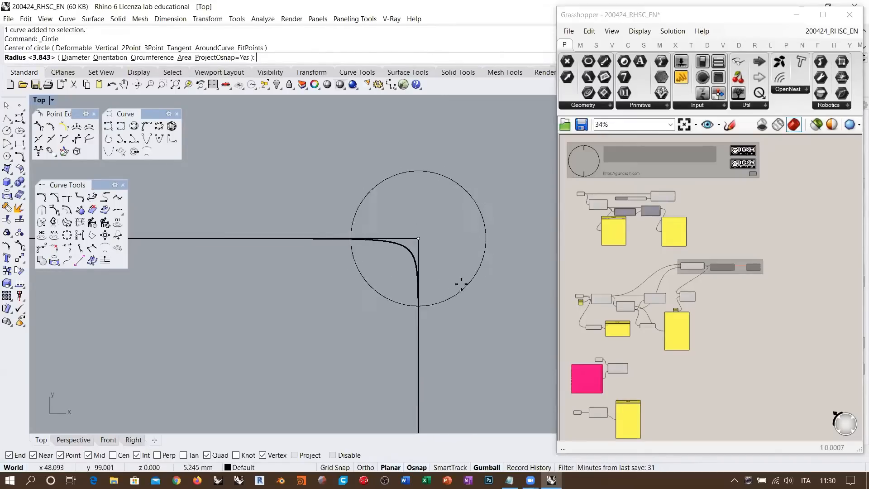
left_click(460, 269)
- Move the rounded curve's control points beside the upper-right corner to where the circle crosses the rectangle's top and right edges
left_click(408, 257)
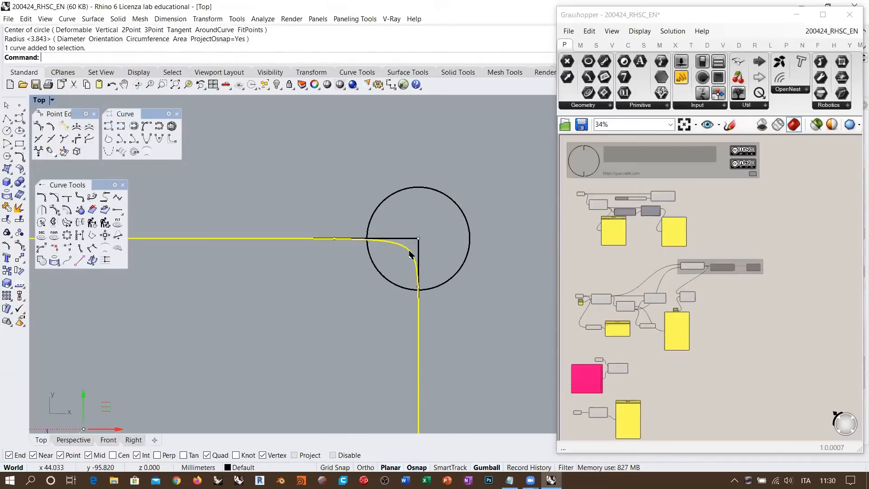
scroll(412, 254, "up", 2)
left_click(292, 232)
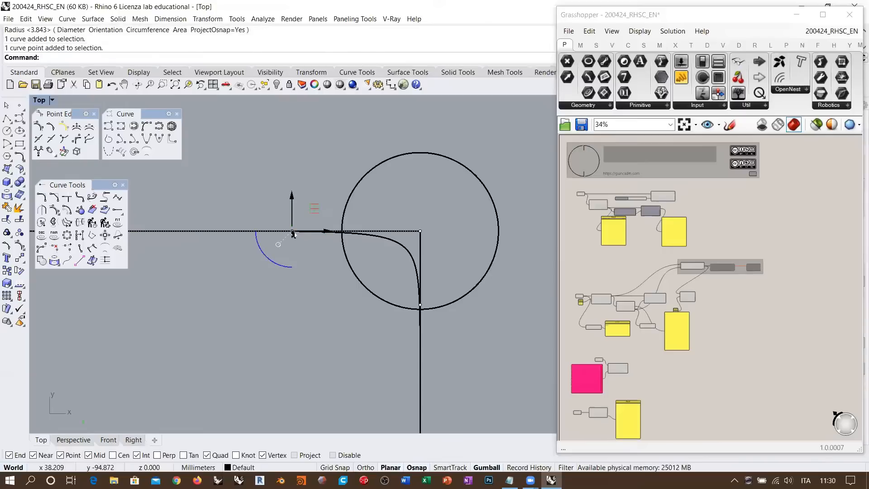
left_click_drag(293, 231, 342, 225)
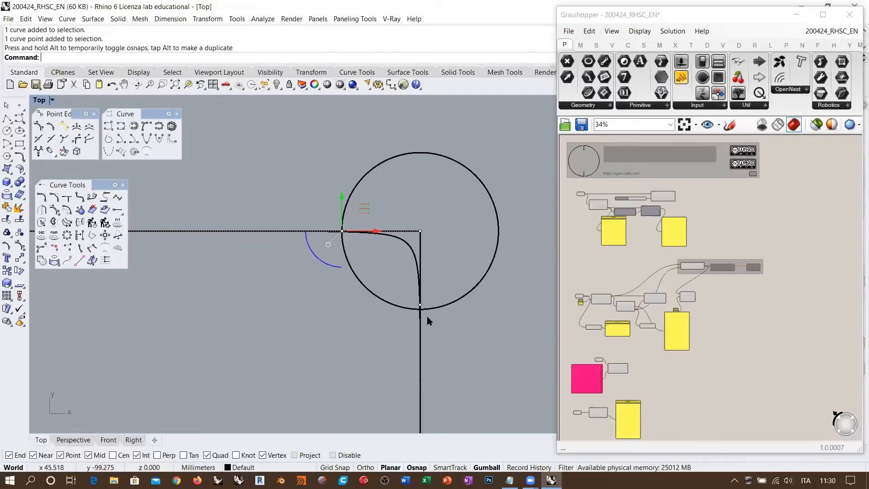
left_click_drag(421, 307, 431, 308)
scroll(430, 307, "up", 5)
left_click_drag(452, 258, 396, 323)
scroll(437, 181, "down", 6)
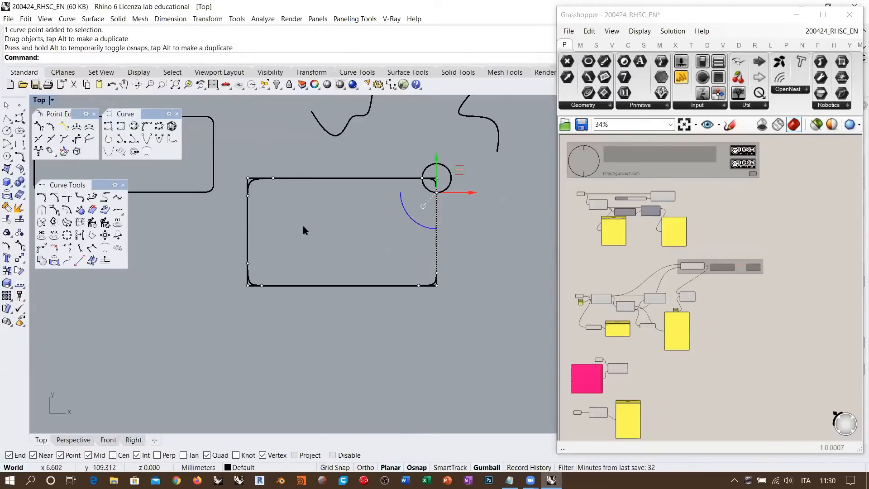
- Deselect the rounded curve and delete the helper circle at the upper-right corner
key("Escape")
scroll(446, 180, "up", 3)
left_click(446, 182)
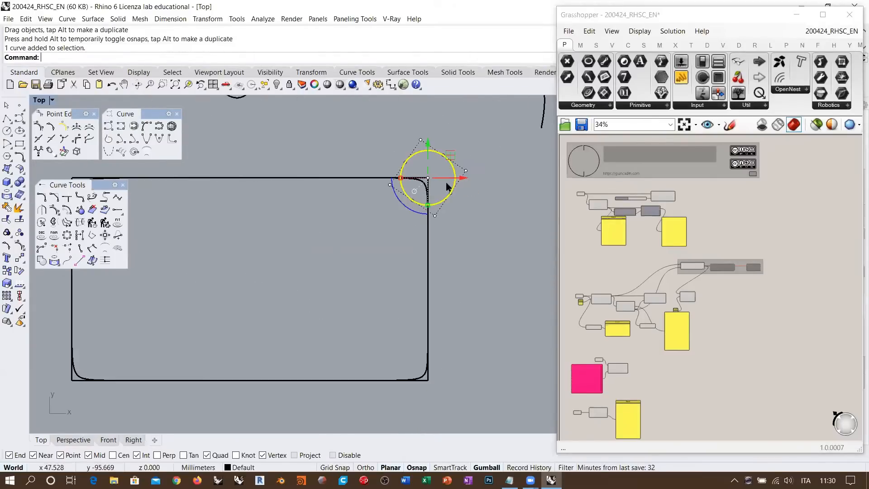
key("Delete")
- Examine the adjusted corner of the rounded curve and the control points of both it and the stepped wavy curve above
scroll(425, 207, "up", 5)
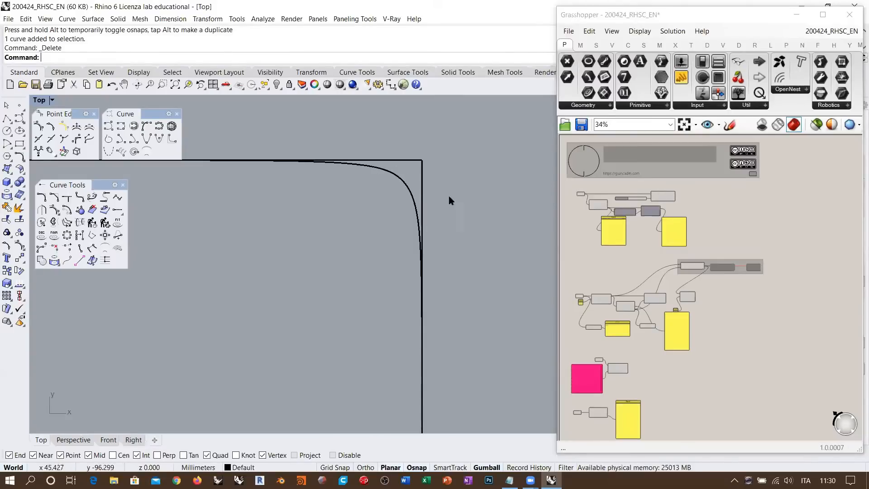
scroll(448, 199, "down", 5)
scroll(450, 190, "down", 4)
right_click_drag(341, 214, 365, 247)
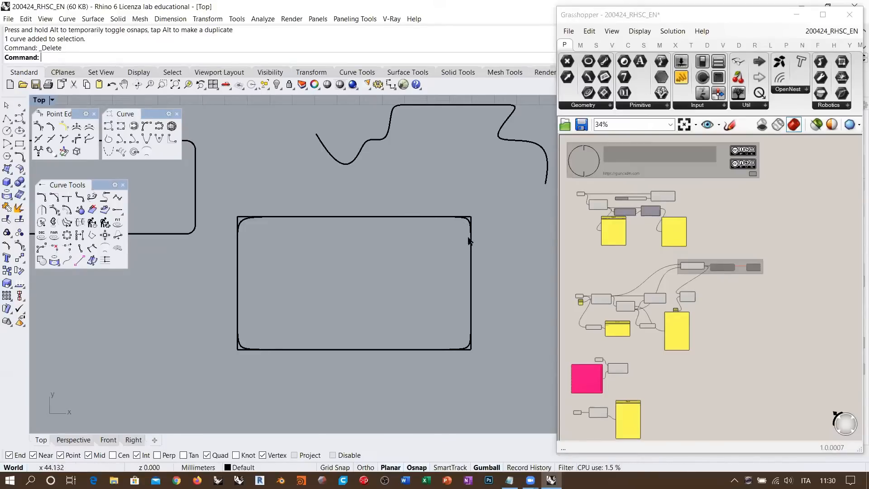
right_click_drag(388, 207, 332, 235)
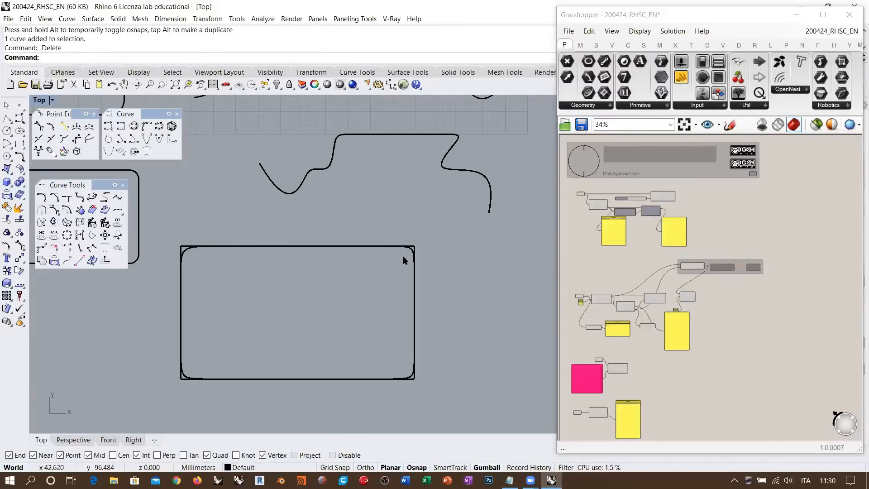
left_click(411, 256)
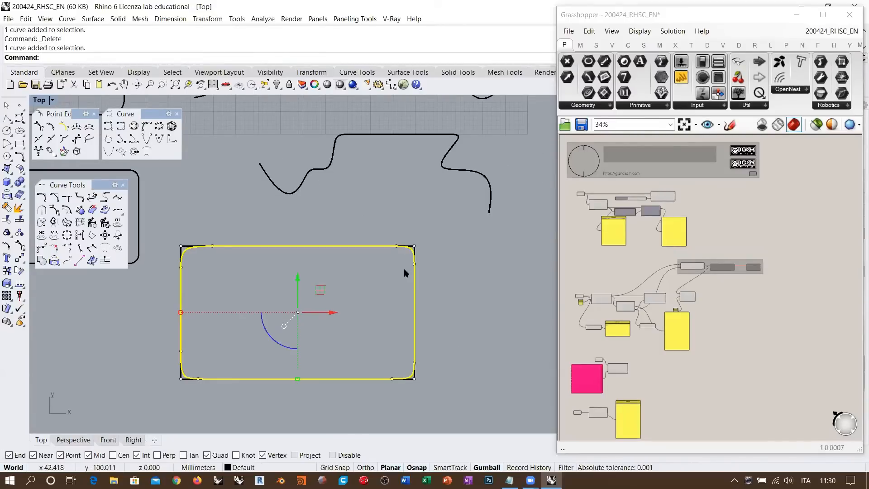
right_click_drag(372, 266, 445, 268)
left_click(379, 177)
scroll(380, 174, "up", 8)
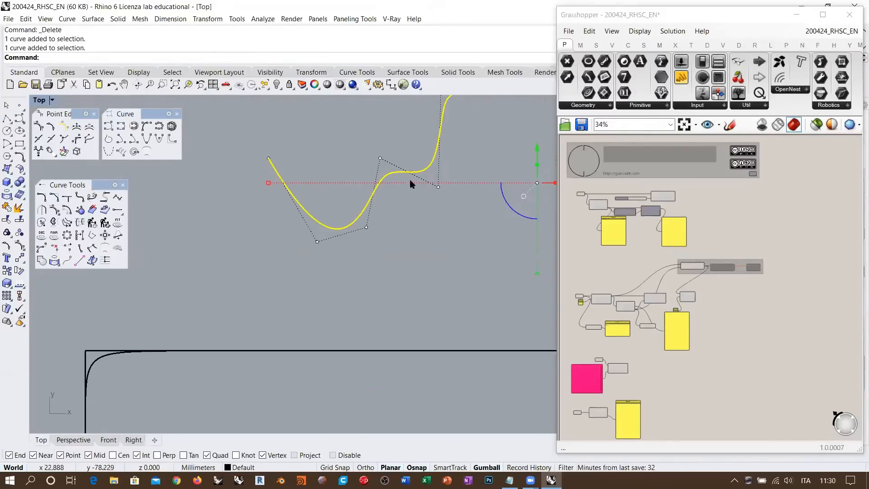
left_click(398, 155)
- Compare the lower filleted rectangle's corner with the bends of the wavy curve and the rounded curve's upper-right corner
right_click_drag(276, 248, 456, 230)
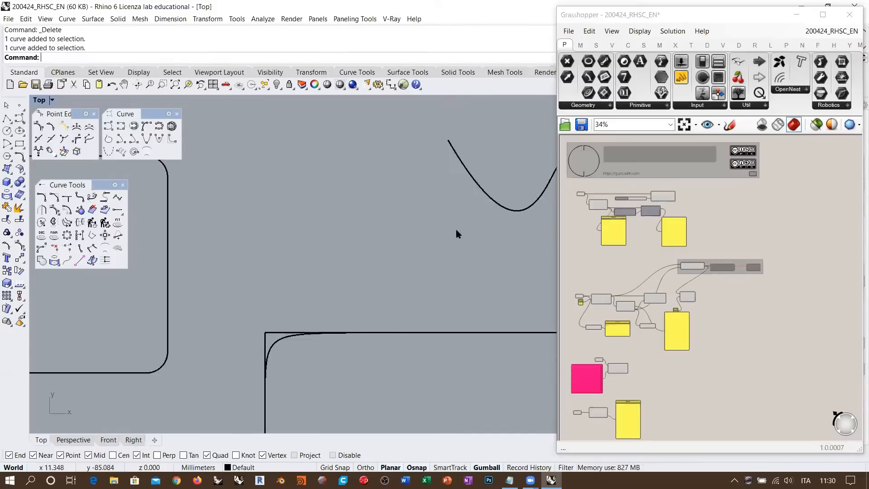
scroll(456, 230, "down", 4)
right_click_drag(253, 188, 289, 208)
scroll(288, 206, "up", 8)
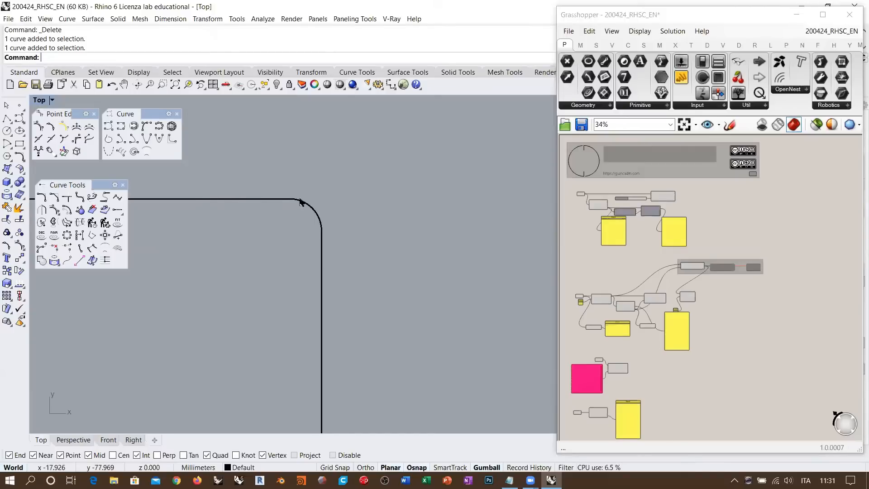
scroll(356, 225, "down", 5)
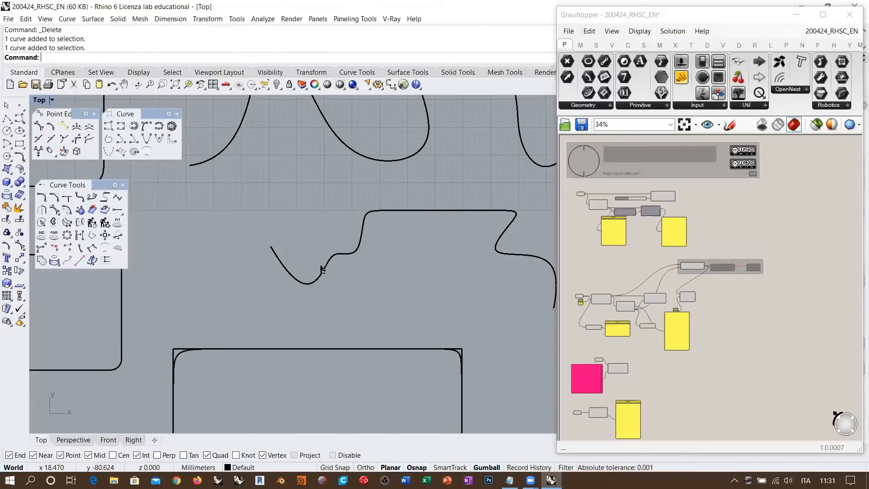
scroll(322, 269, "up", 5)
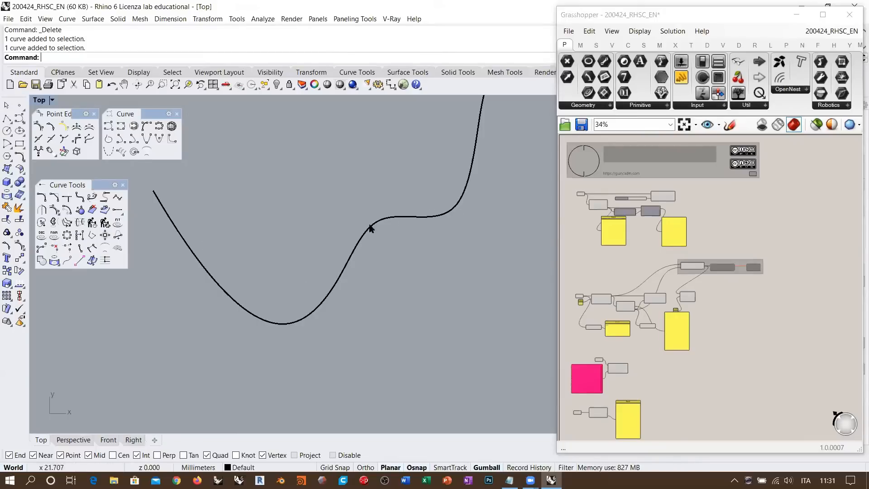
scroll(497, 208, "down", 10)
right_click_drag(265, 243, 345, 242)
scroll(344, 243, "down", 2)
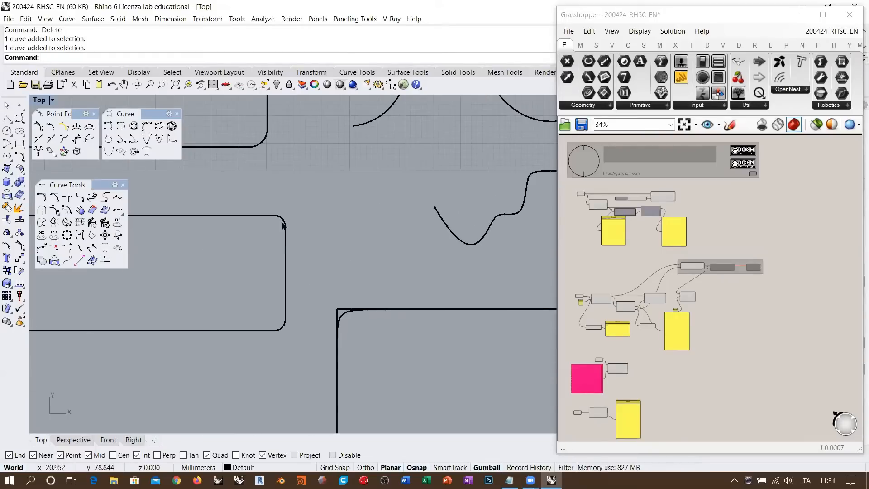
right_click_drag(444, 314, 199, 273)
scroll(347, 269, "up", 8)
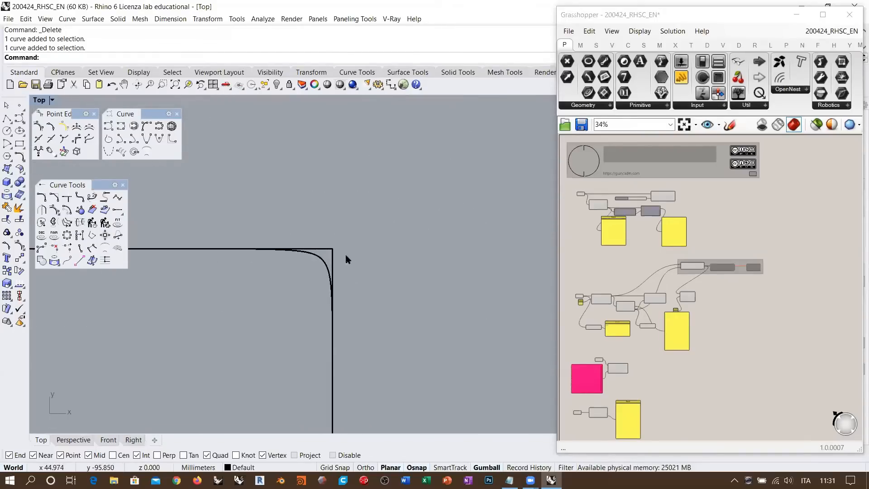
- Show the rounded curve's control points at its corners and view it beside the filleted rectangle
left_click(324, 257)
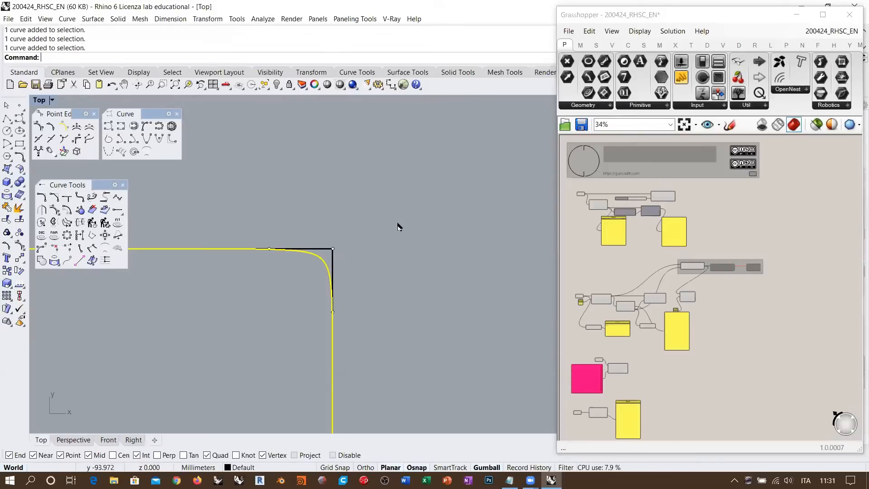
scroll(420, 228, "down", 5)
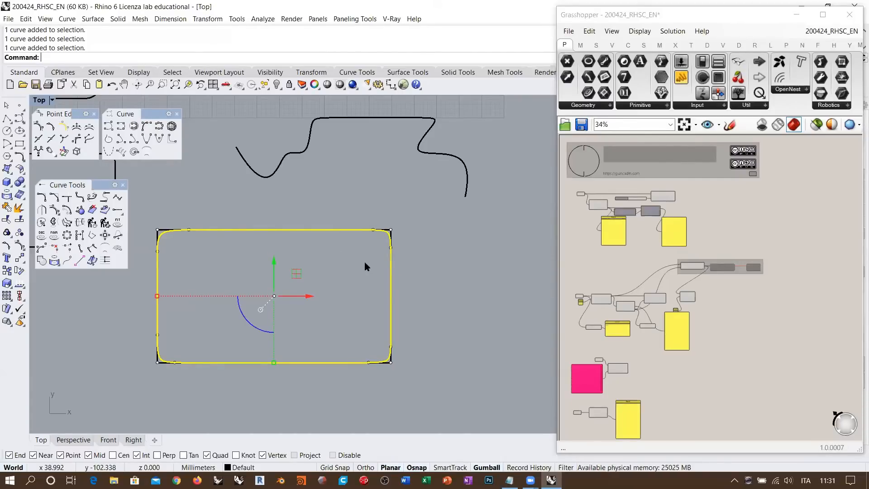
right_click_drag(264, 242, 378, 256)
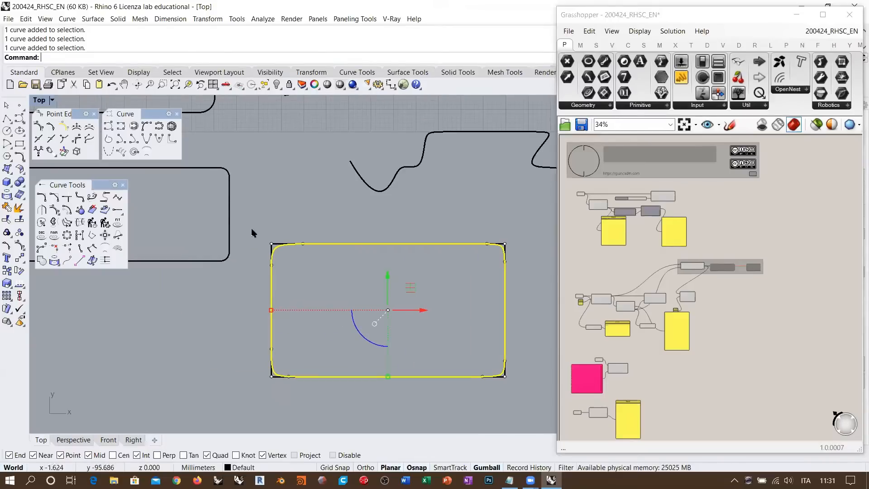
left_click(216, 168)
left_click(268, 195)
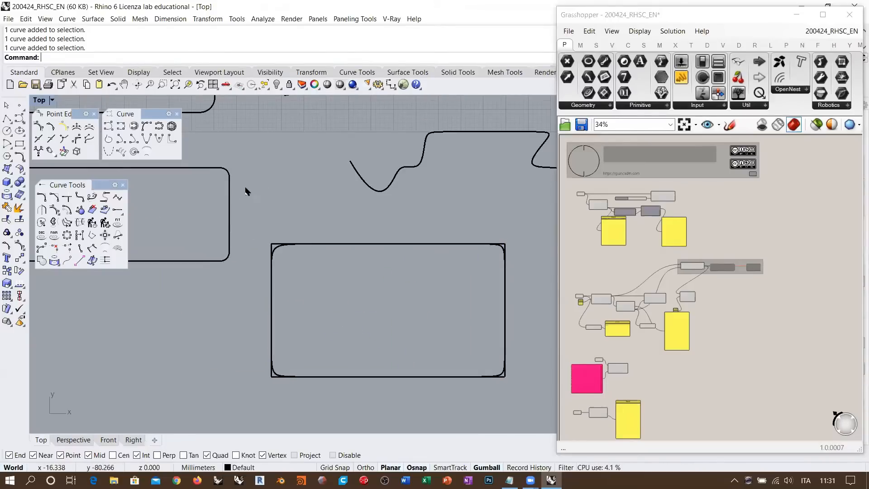
- Delete the two filleted rectangles, the rounded curve and its enclosing rectangle
scroll(237, 320, "down", 4)
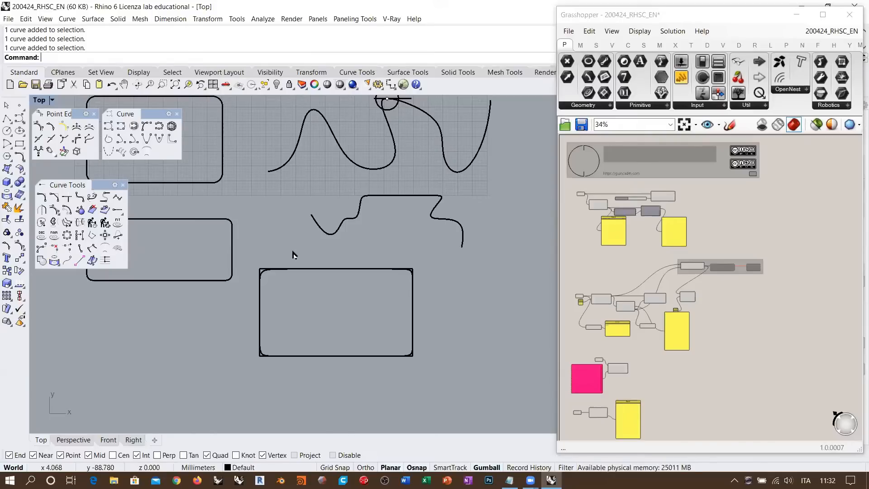
scroll(291, 246, "down", 3)
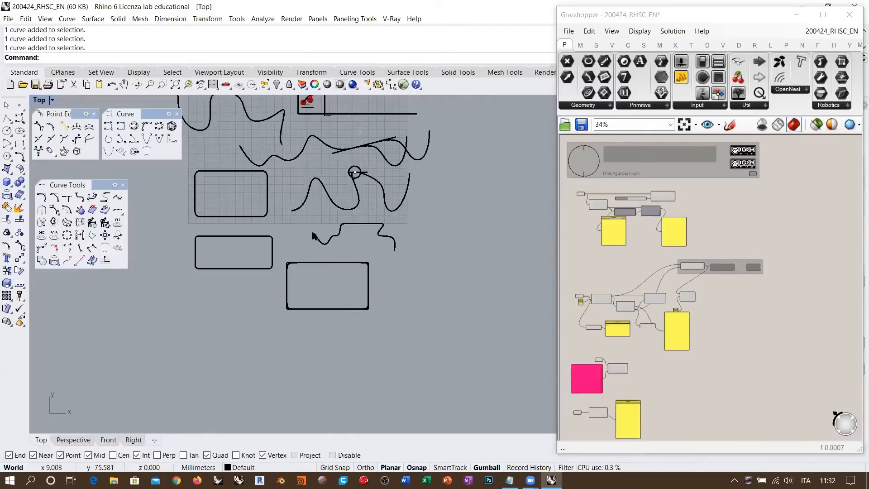
left_click_drag(258, 286, 245, 301)
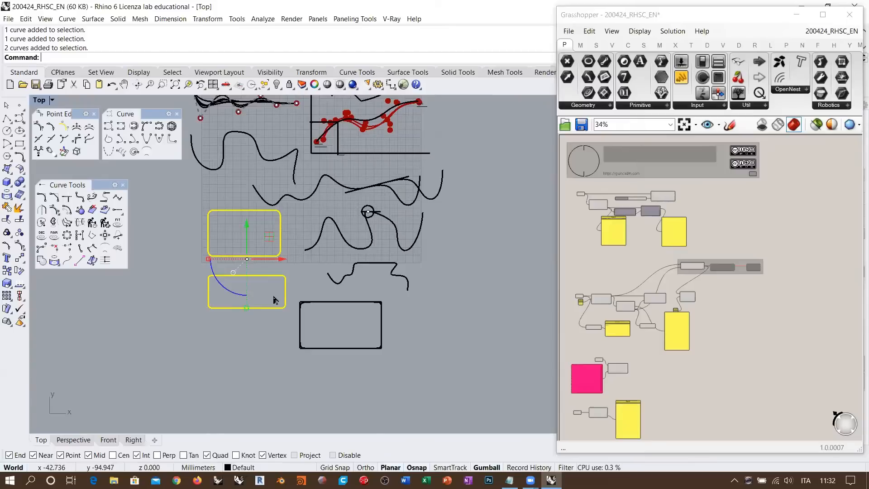
key("Delete")
left_click(300, 348)
key("Delete")
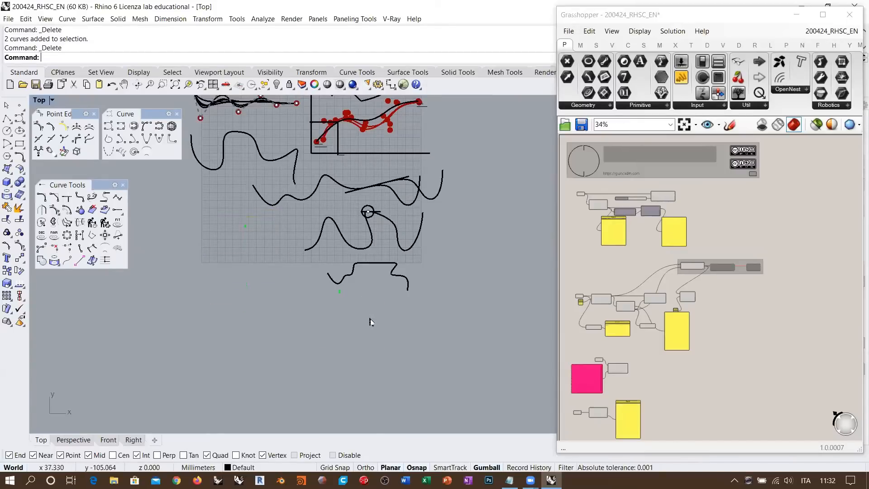
- Scale down the three groups of wavy curves at the lower right and move them left beneath the large wavy curve
right_click_drag(368, 222, 376, 257)
left_click_drag(469, 225, 344, 359)
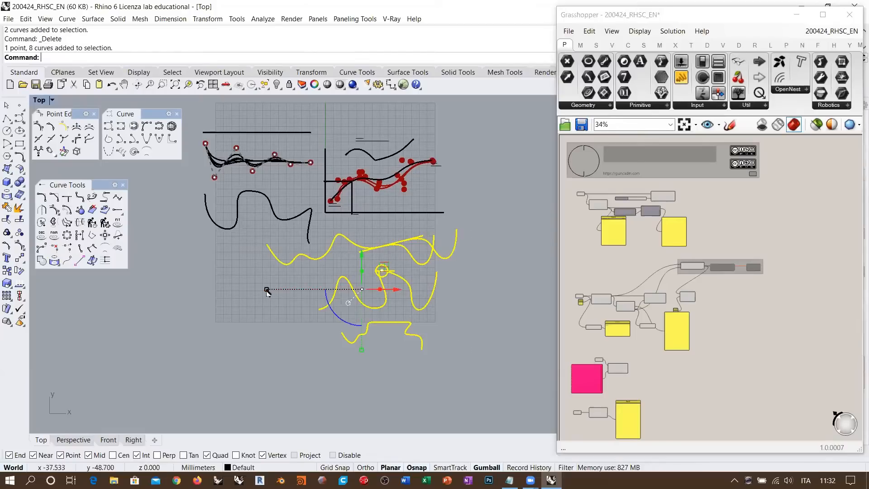
left_click_drag(268, 290, 344, 298, "shift")
left_click_drag(386, 267, 262, 255)
right_click_drag(364, 240, 333, 278)
left_click(336, 291)
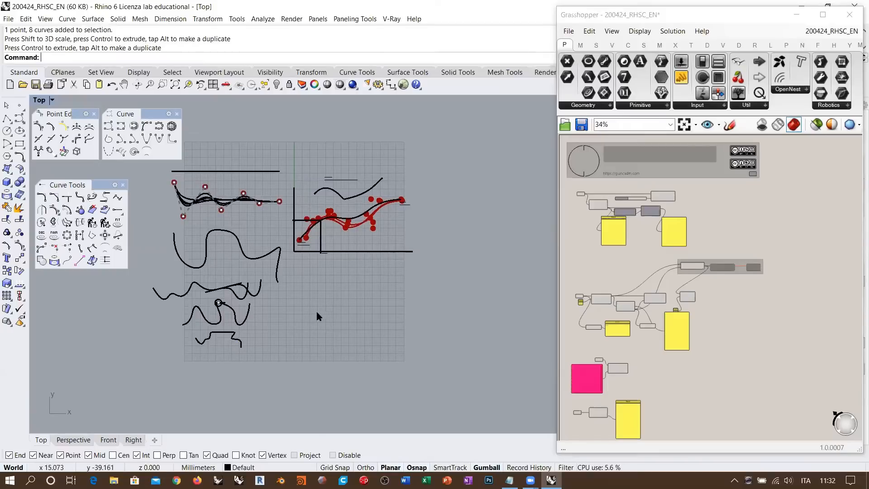
- Detach the Transform tools as a floating palette below the Curve Tools palette
scroll(225, 320, "up", 2)
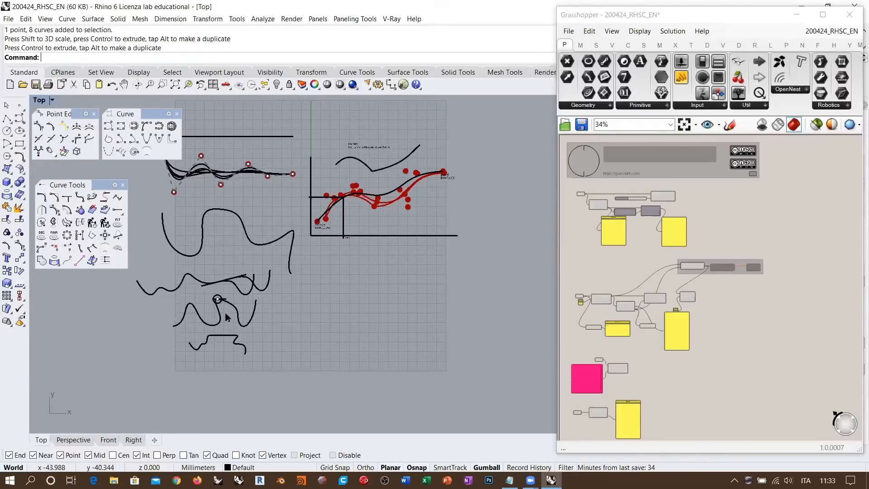
right_click_drag(340, 277, 288, 266)
scroll(302, 246, "up", 5)
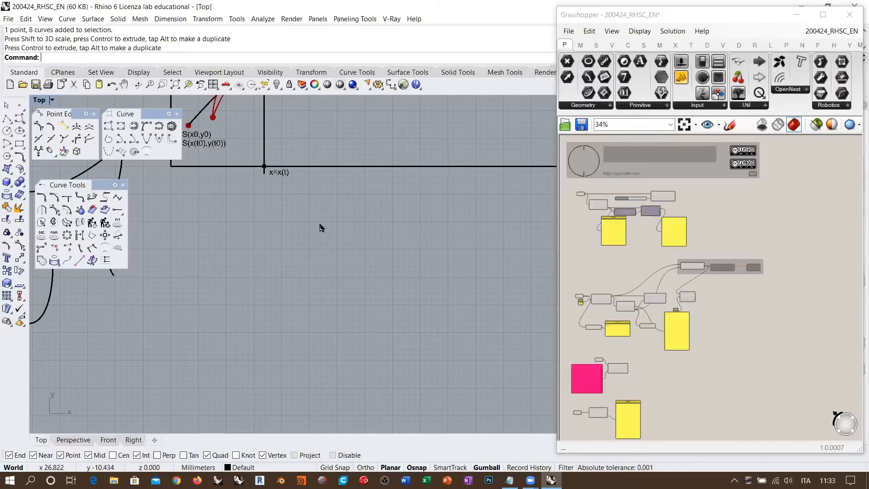
left_click(19, 258)
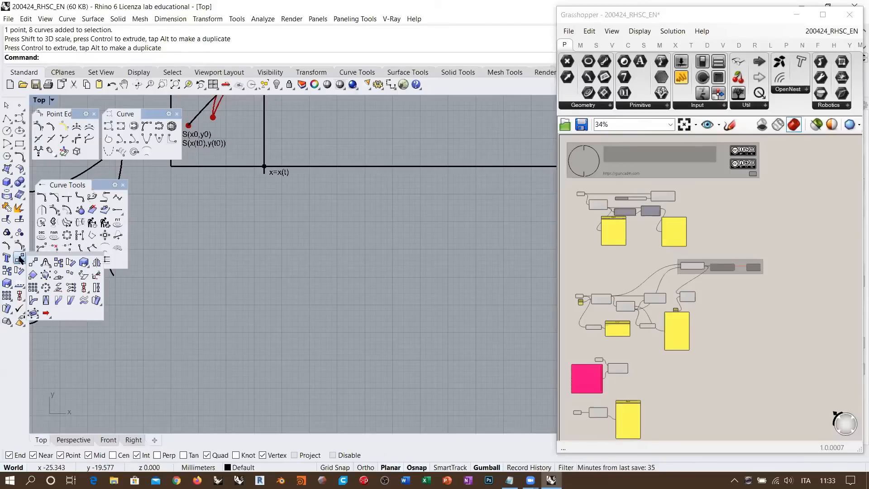
left_click_drag(31, 256, 97, 282)
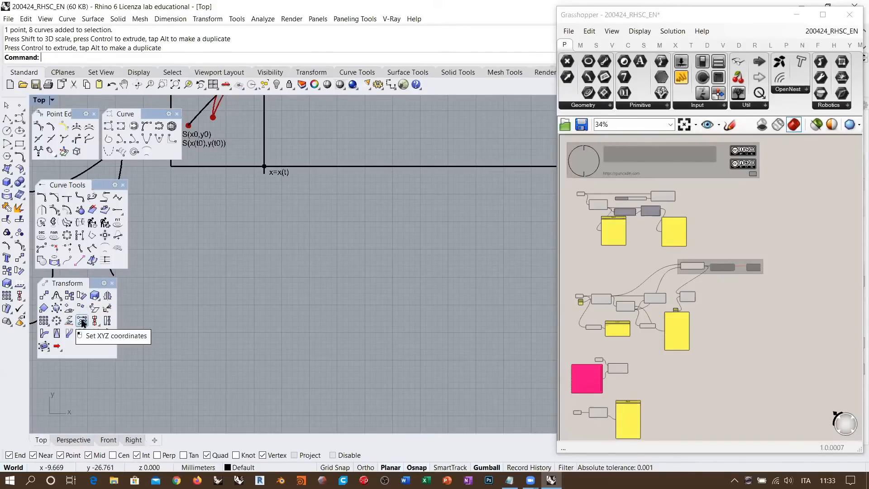
- Close the floating Transform and Curve Tools palettes
left_click(111, 283)
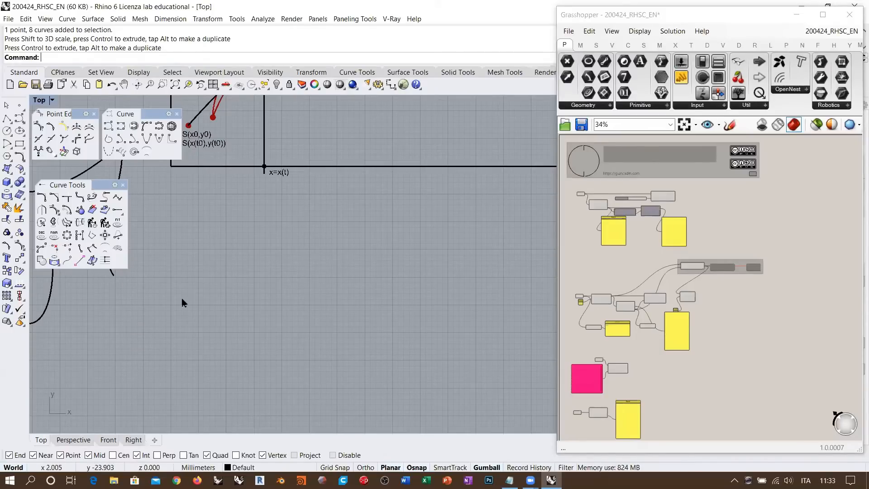
middle_click(216, 233)
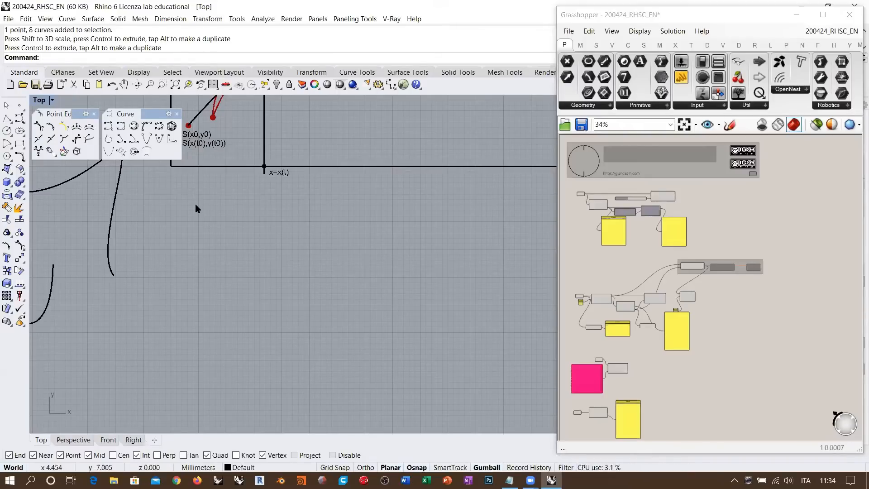
right_click_drag(230, 244, 388, 236)
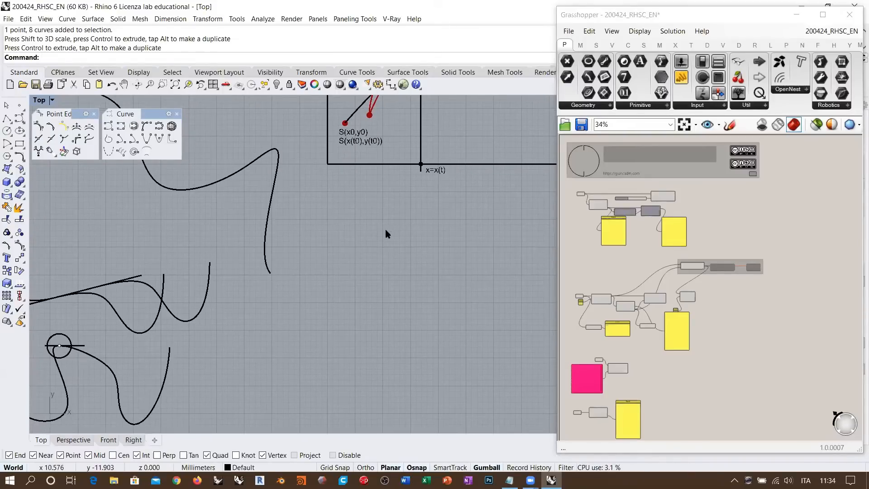
left_click(206, 300)
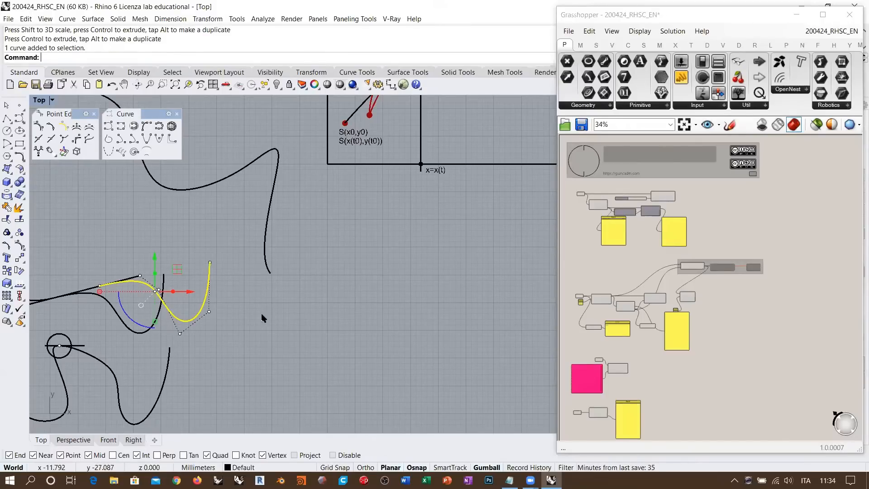
key("Escape")
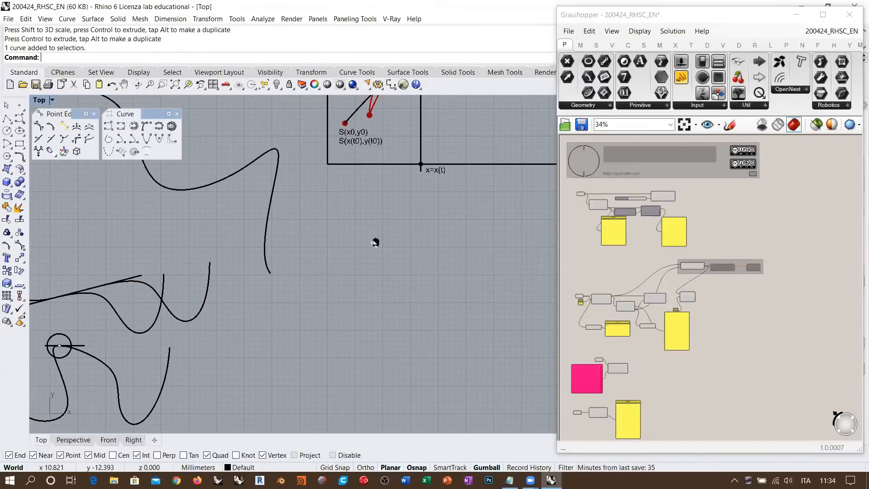
- Draw a degree-3 wavy control-point curve with six points in the empty area below the x=x(t) frame
right_click_drag(374, 240, 192, 205)
left_click(19, 118)
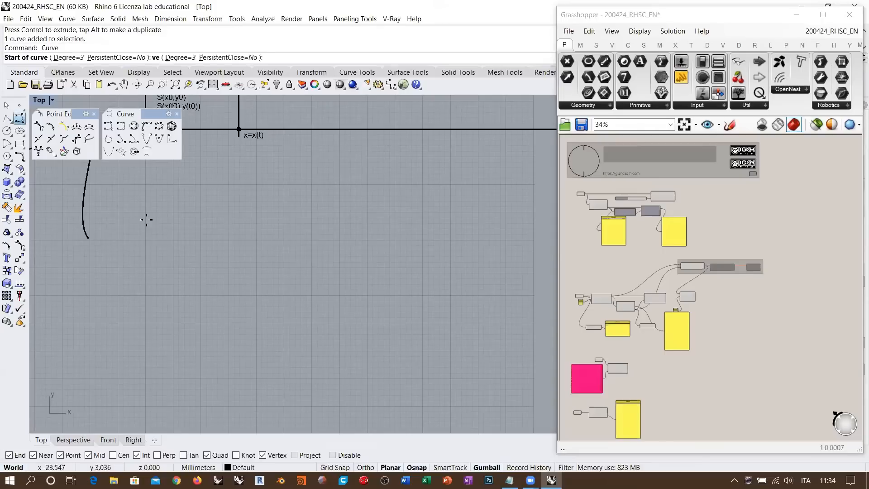
left_click(114, 295)
left_click(175, 243)
left_click(242, 301)
left_click(291, 269)
left_click(325, 219)
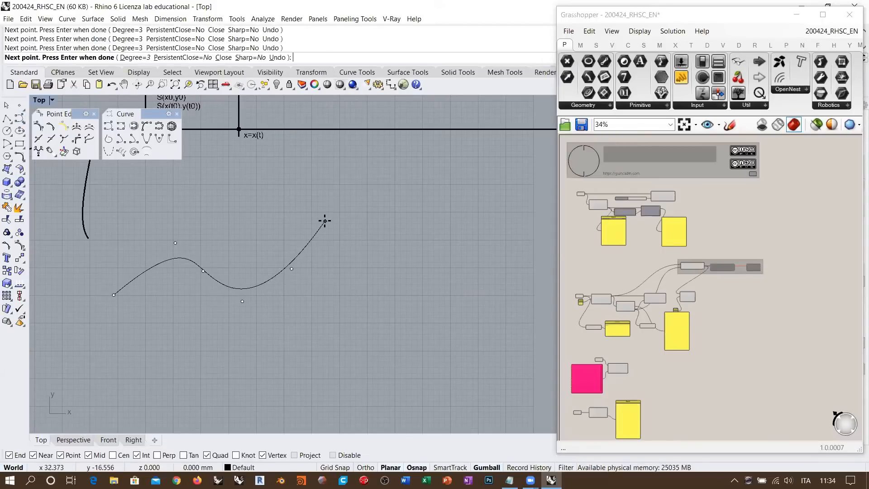
key("Return")
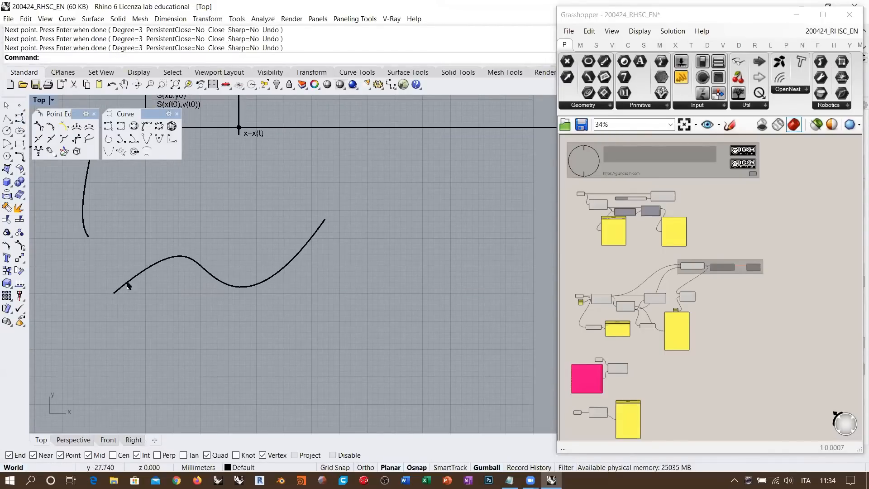
- Draw a second degree-3 curve with seven points from the first curve's upper end, rising to a peak and then falling
right_click_drag(344, 256, 251, 296)
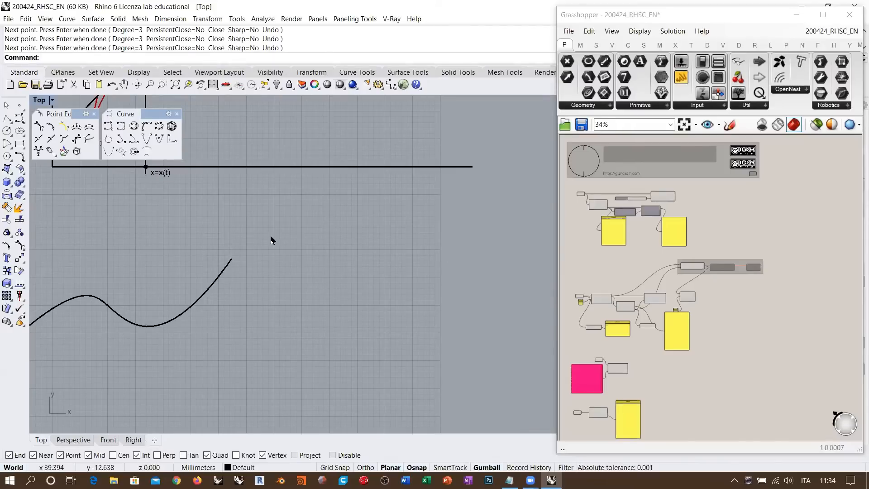
right_click(267, 227)
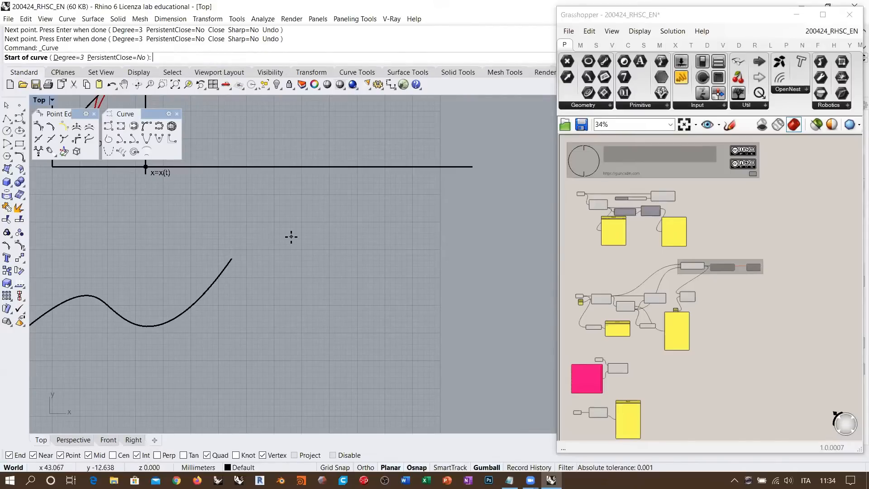
left_click(232, 259)
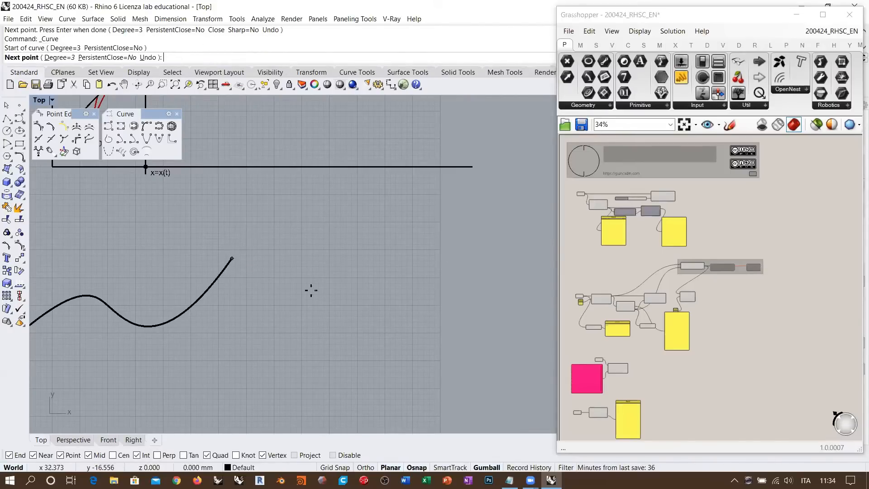
left_click(277, 256)
left_click(303, 238)
left_click(343, 179)
left_click(369, 253)
left_click(386, 279)
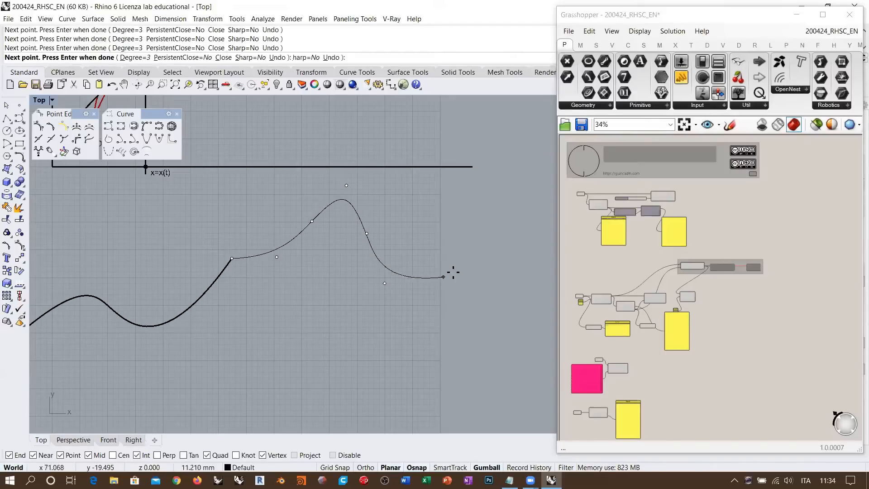
left_click(453, 272)
right_click(458, 287)
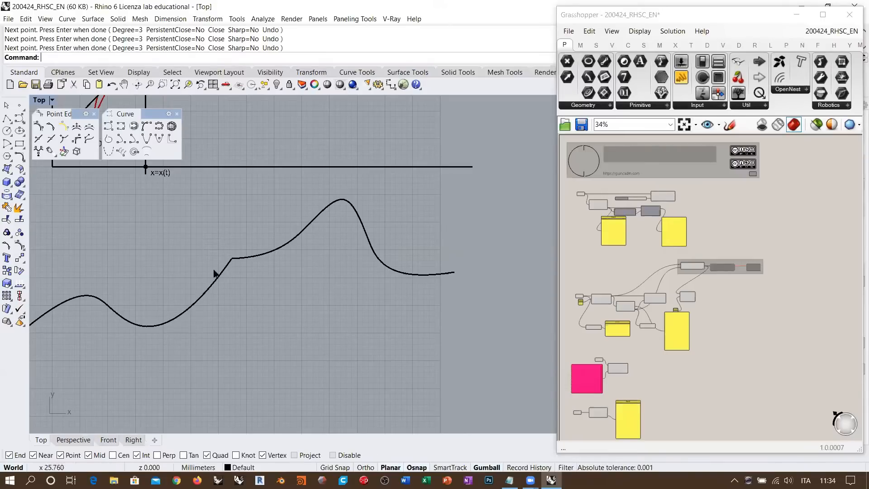
- Examine the joint between the two curves by selecting both around their shared end point
right_click_drag(309, 298, 357, 286)
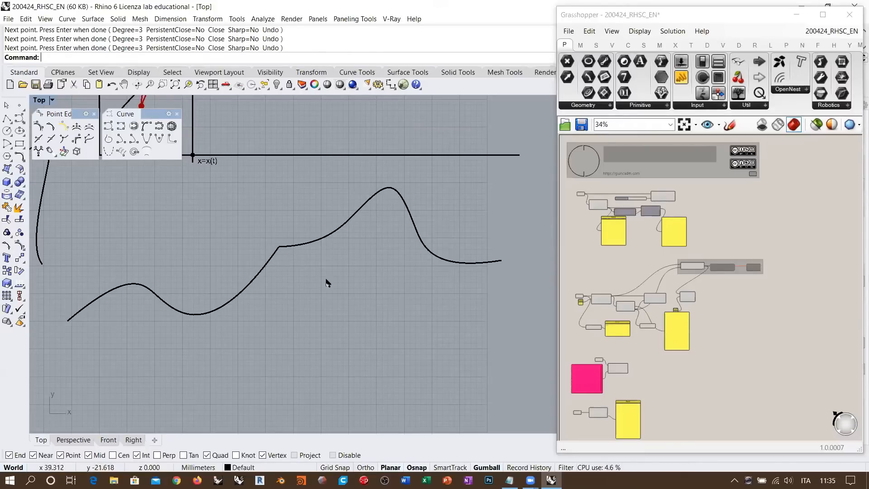
left_click_drag(328, 287, 232, 228)
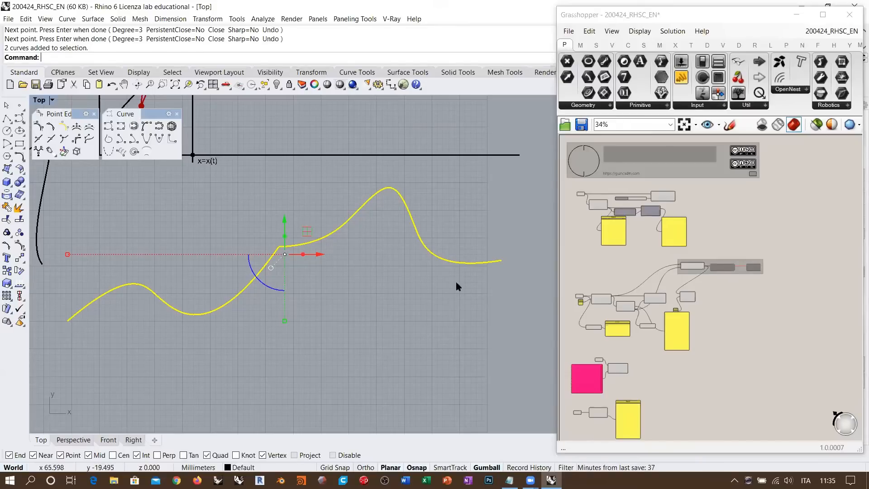
left_click(448, 302)
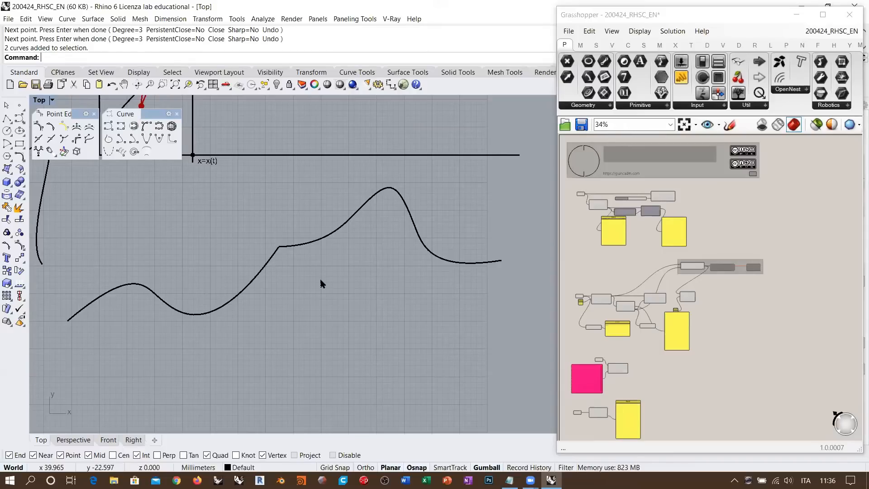
left_click_drag(320, 279, 267, 237)
left_click(326, 303)
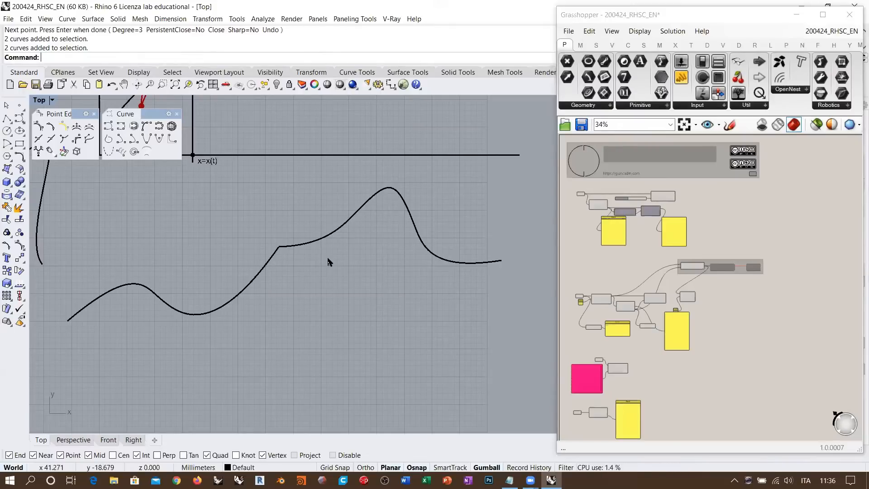
- Show both curves' control points and draw a straight guide line from the first curve's second-to-last control point through and beyond the shared end point
left_click(304, 245)
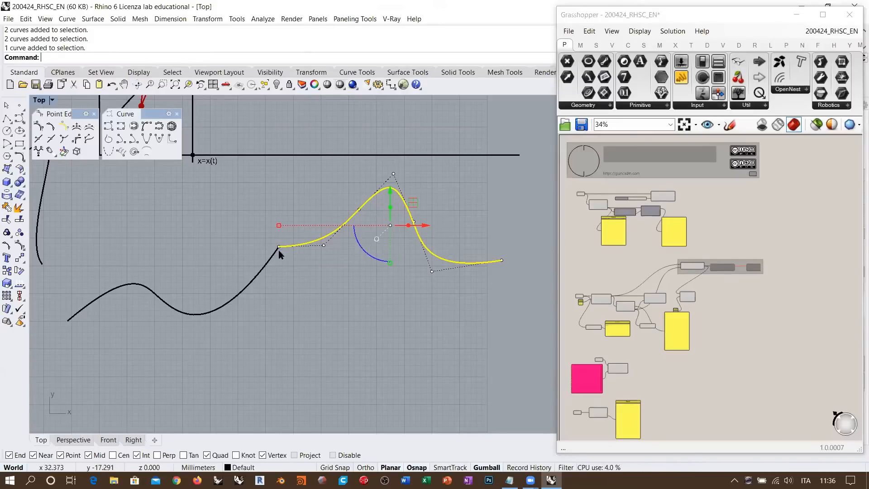
left_click(265, 270)
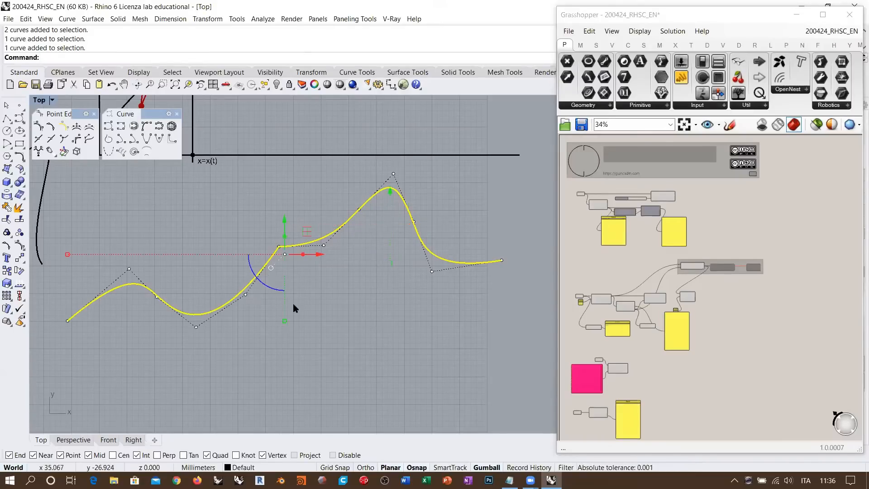
scroll(294, 251, "up", 3)
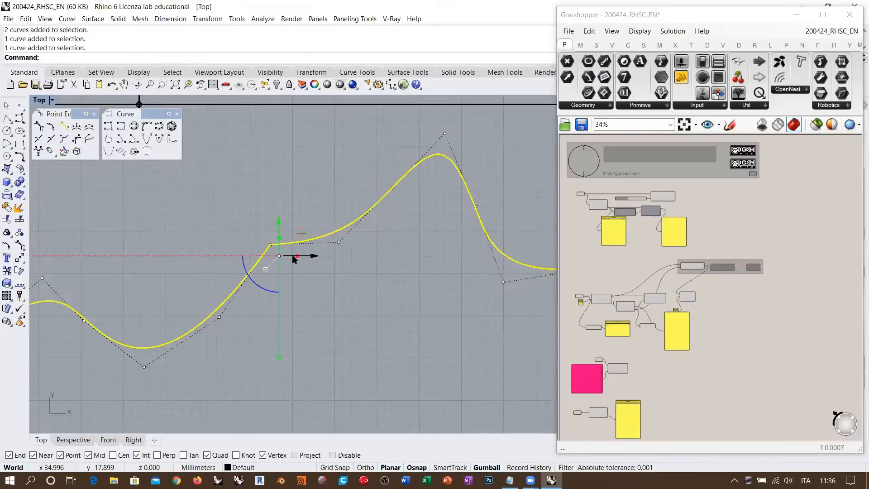
left_click(6, 118)
left_click(203, 333)
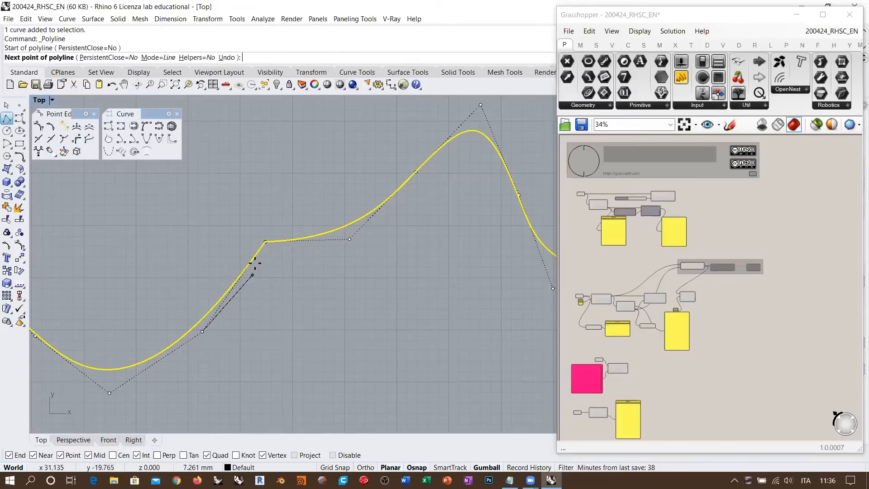
left_click(356, 111)
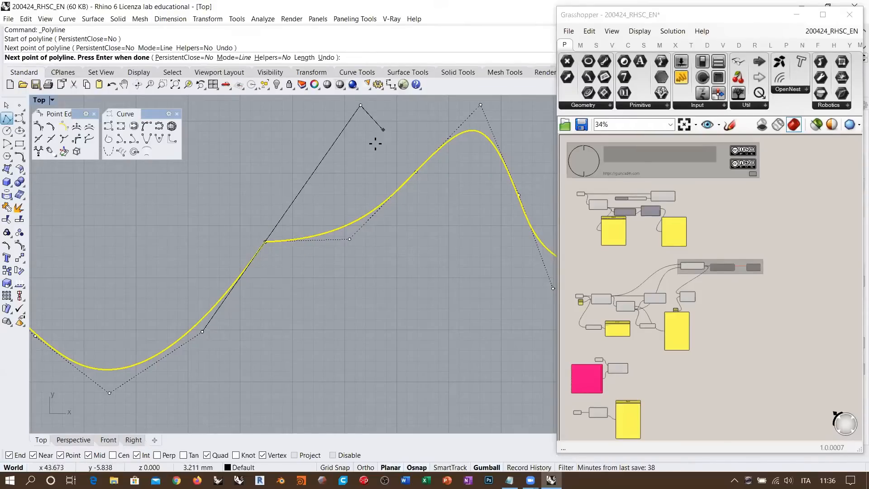
key("Return")
- Move the second curve's second control point onto the guide line to align it with the first curve's last control segment
left_click(349, 238)
left_click_drag(350, 238, 301, 186)
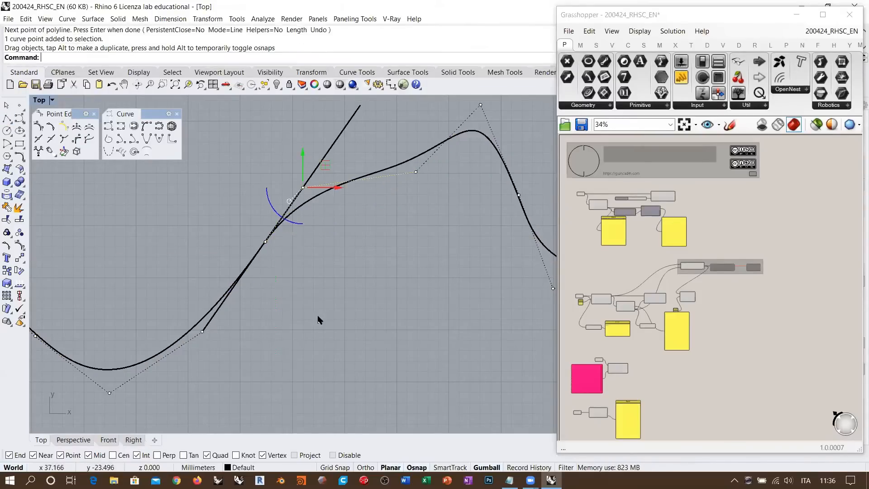
key("Escape")
- Delete the straight guide line through the joint
scroll(277, 256, "down", 2)
left_click(300, 206)
key("Delete")
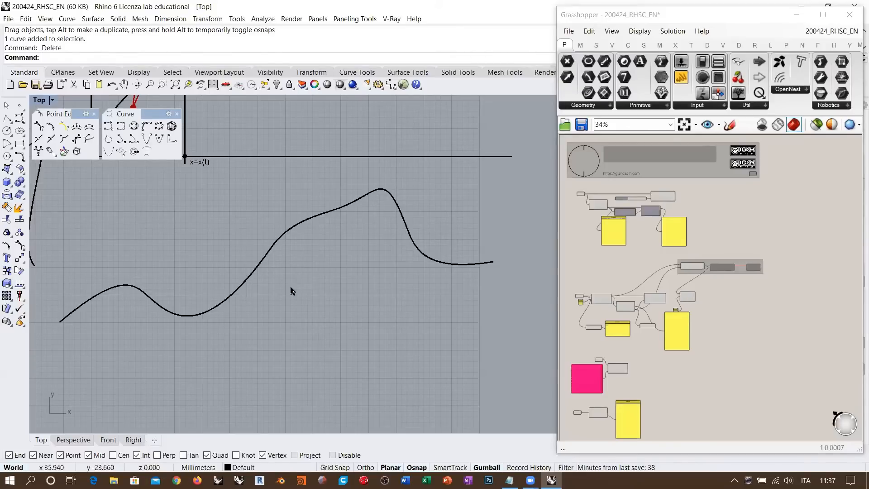
- Undo the guide line's deletion, the control-point move and the drawing of the guide line
key("ctrl+z")
key("ctrl+z")
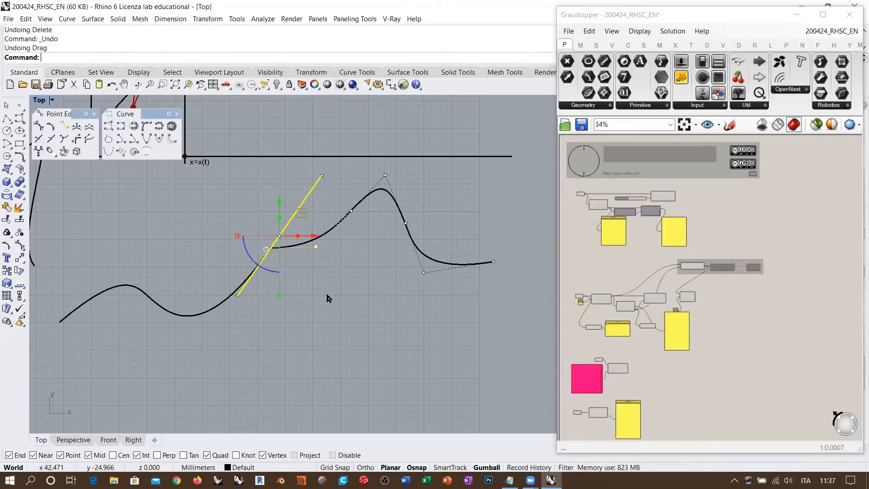
key("ctrl+z")
key("Escape")
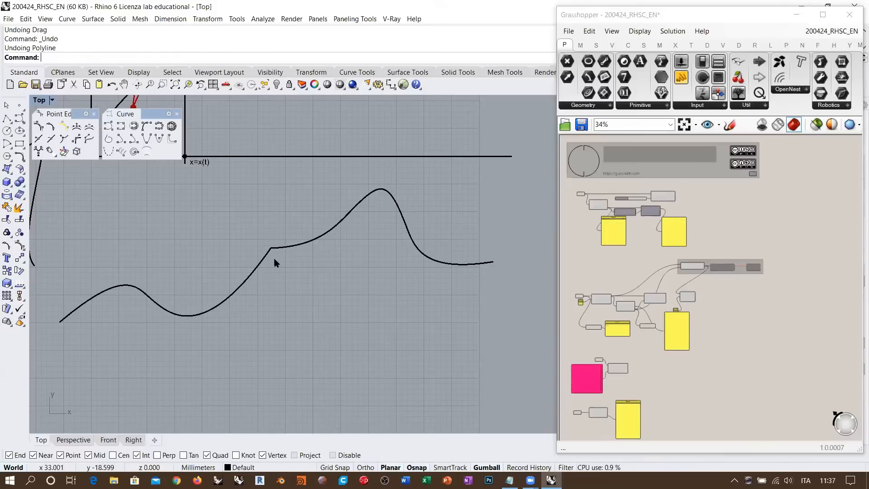
- Redo the guide line and the control-point move onto it
key("ctrl+y")
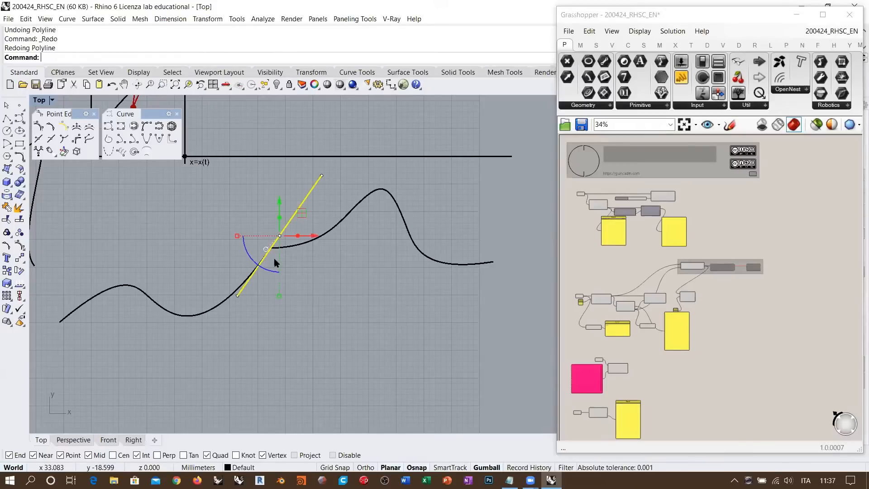
key("ctrl+y")
key("Escape")
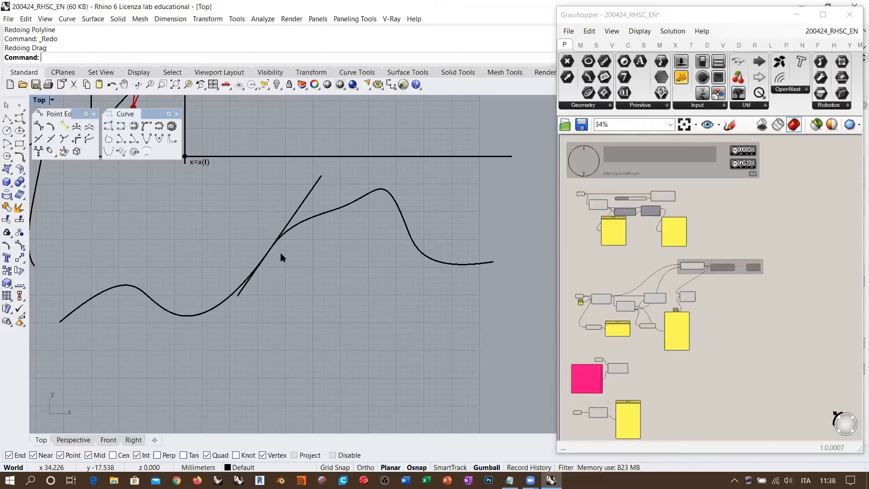
- Move the second curve's last five control points down and to the right, leaving its first two in place
left_click(291, 230)
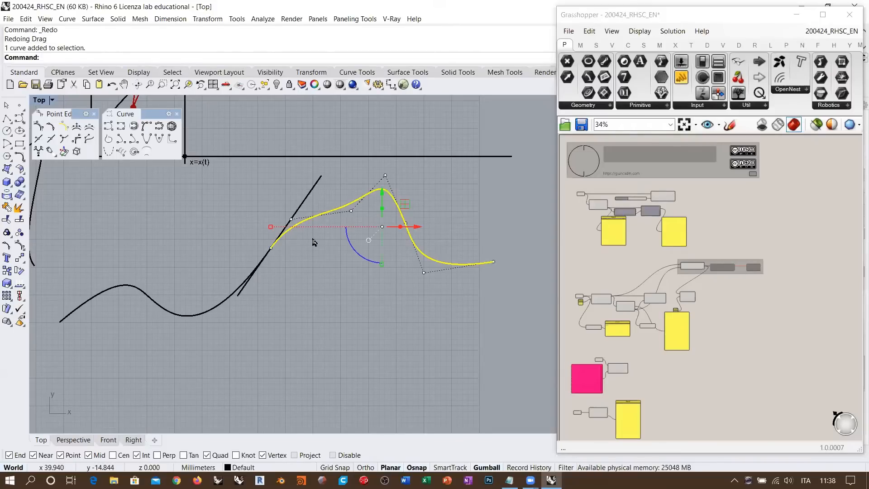
left_click_drag(342, 170, 507, 311)
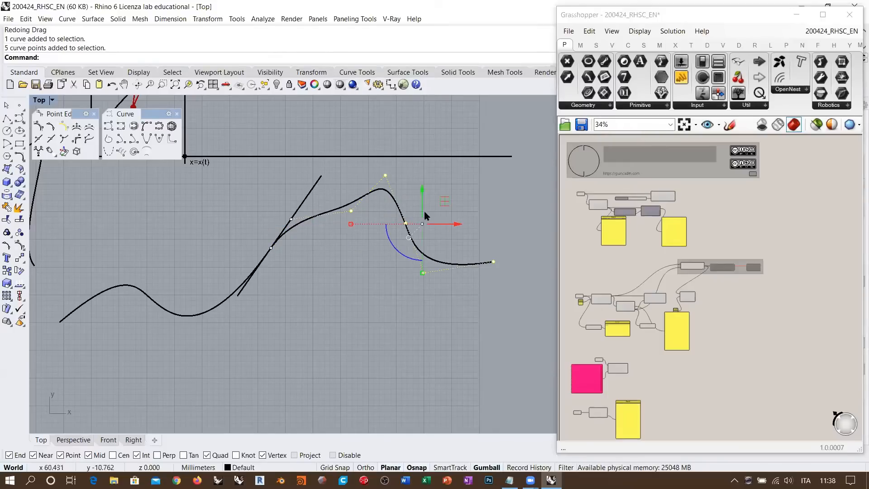
left_click_drag(441, 198, 481, 252)
- Move the second curve's second control point farther up along the guide line, away from the shared end point
left_click(297, 235)
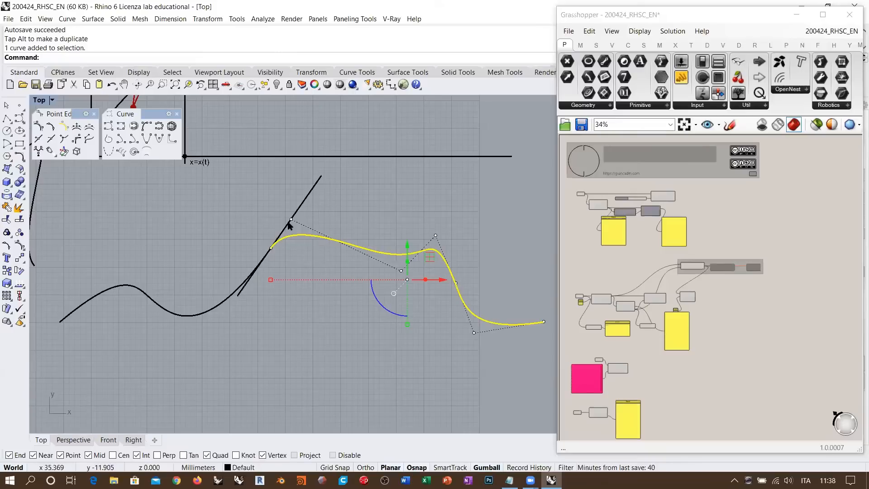
left_click(291, 221)
left_click(329, 248)
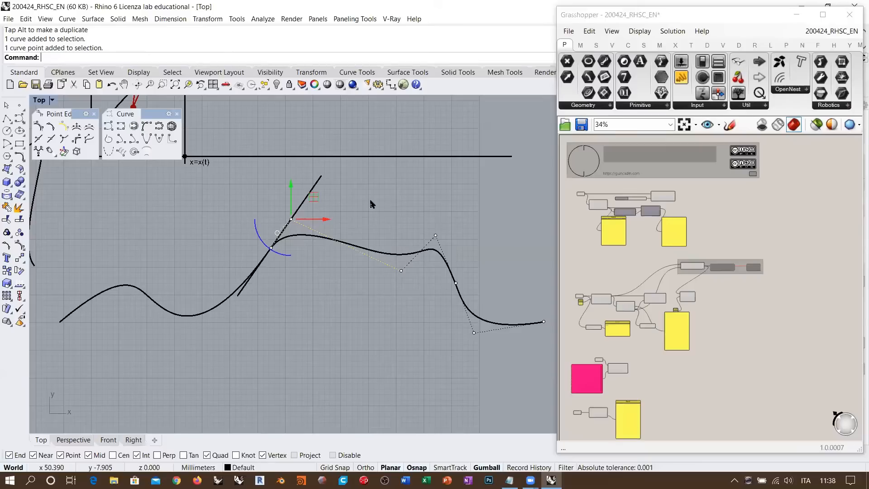
scroll(347, 219, "up", 5)
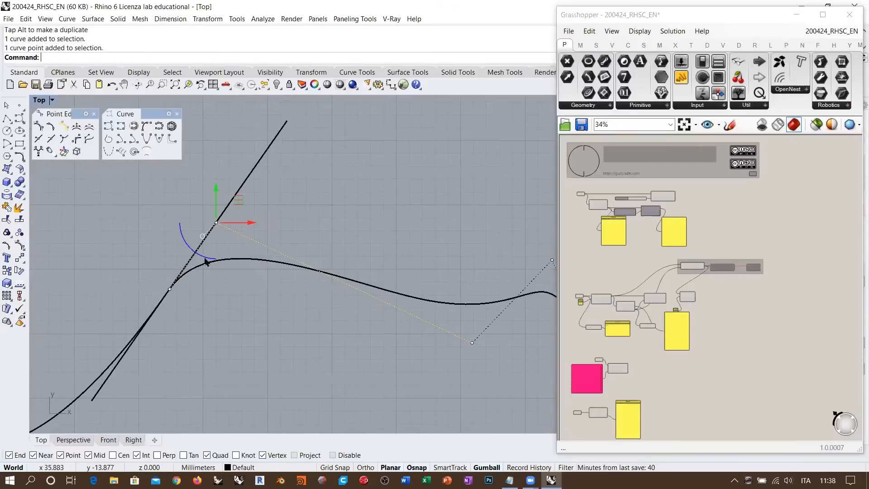
right_click_drag(258, 248, 337, 252)
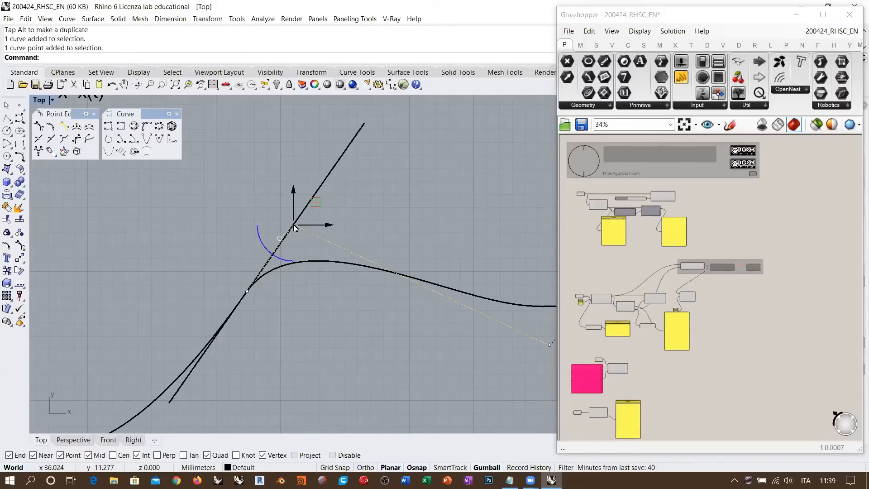
left_click_drag(295, 226, 349, 155)
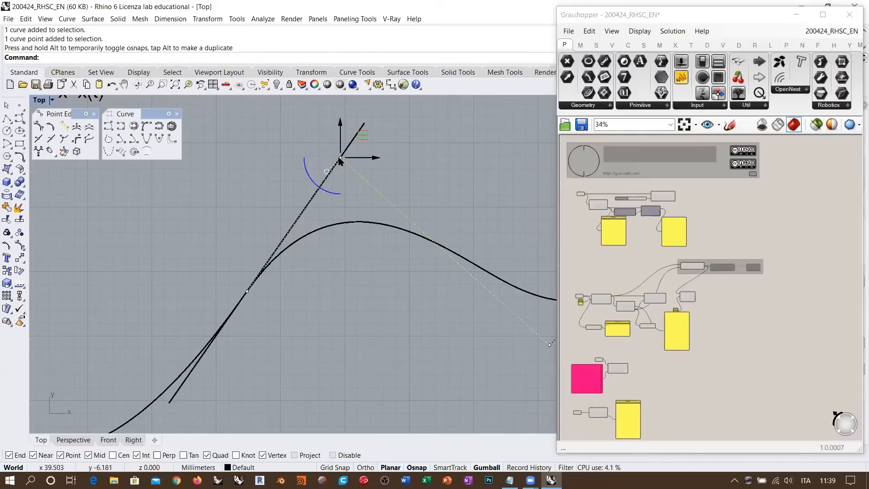
- Move the second curve's second control point down along the guide line in stages, toward the shared end point
left_click_drag(342, 159, 319, 189)
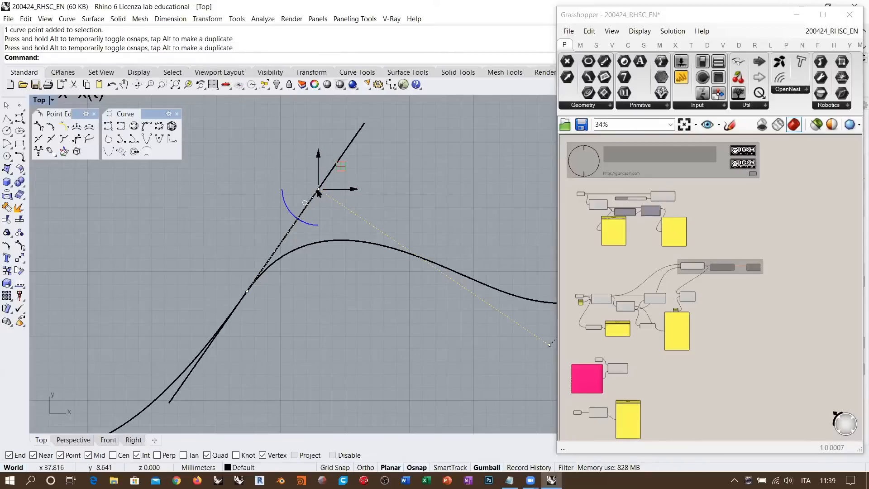
left_click_drag(318, 190, 276, 250)
scroll(257, 278, "up", 12)
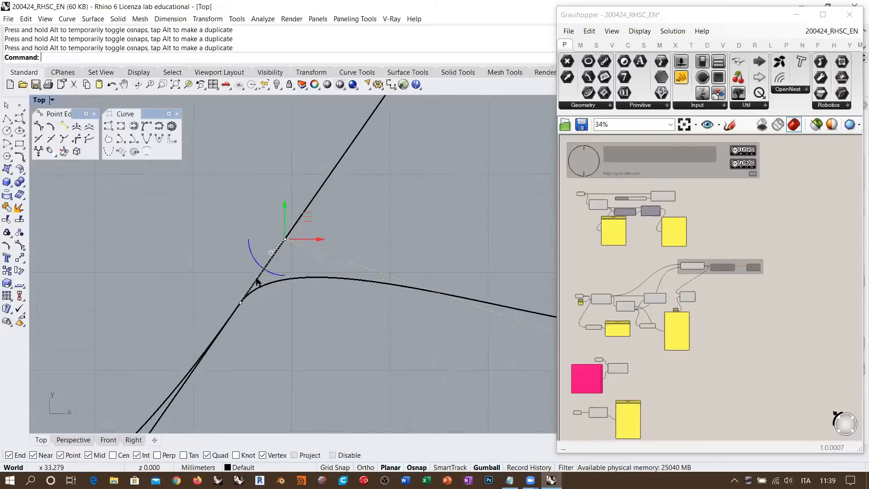
left_click_drag(262, 275, 252, 290)
scroll(225, 337, "up", 10)
- Move the second control point almost onto the shared end point, keeping it on the guide line
right_click_drag(225, 338, 296, 297)
scroll(384, 157, "up", 2)
scroll(394, 115, "down", 2)
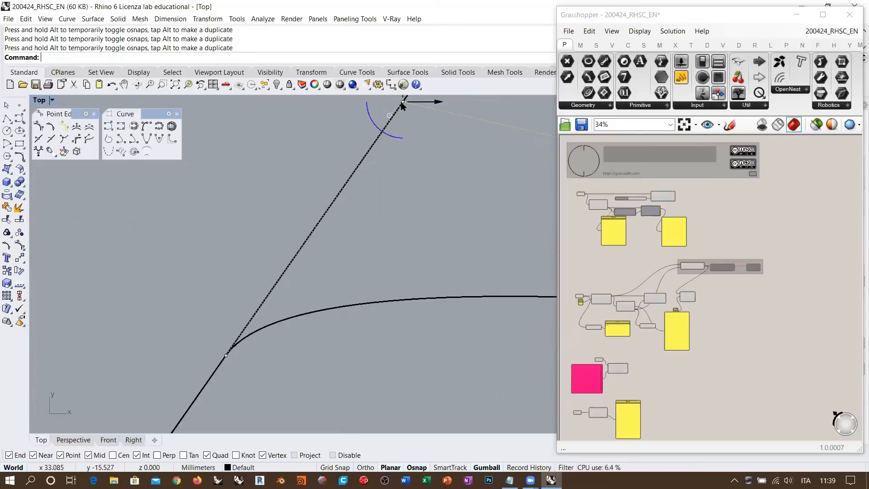
left_click_drag(403, 101, 267, 285)
scroll(335, 231, "up", 4)
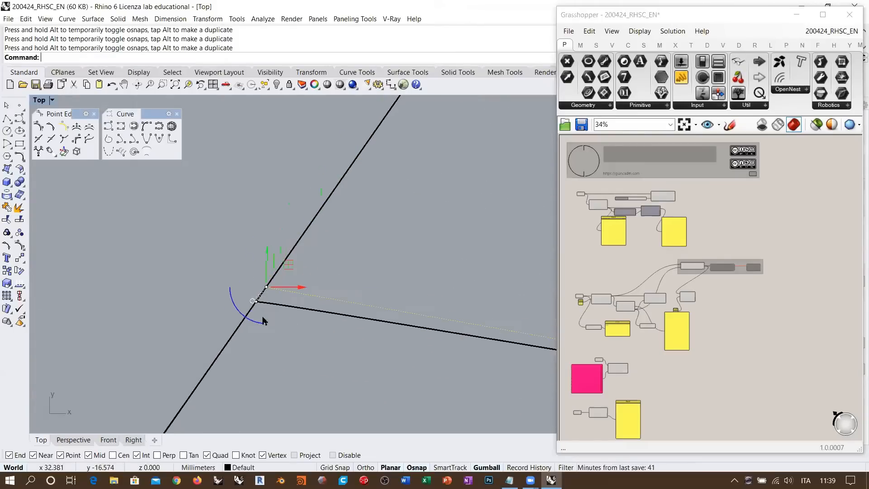
scroll(262, 309, "up", 15)
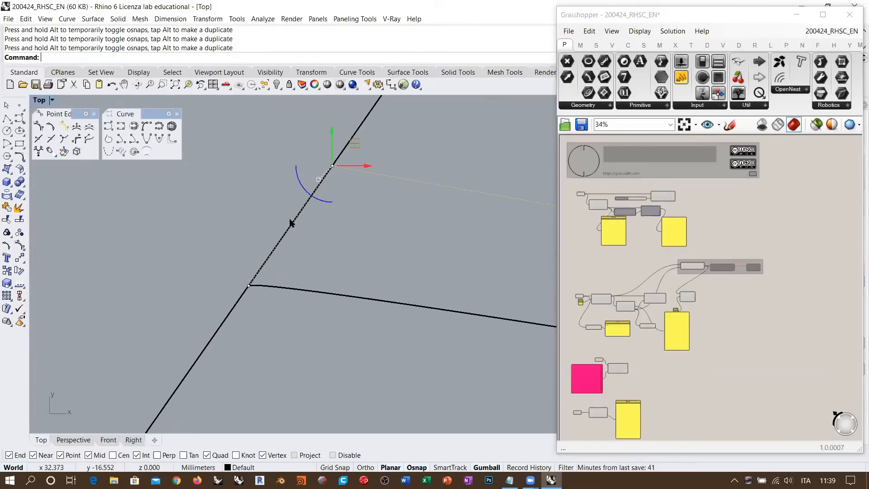
left_click_drag(332, 167, 296, 220)
scroll(265, 279, "up", 12)
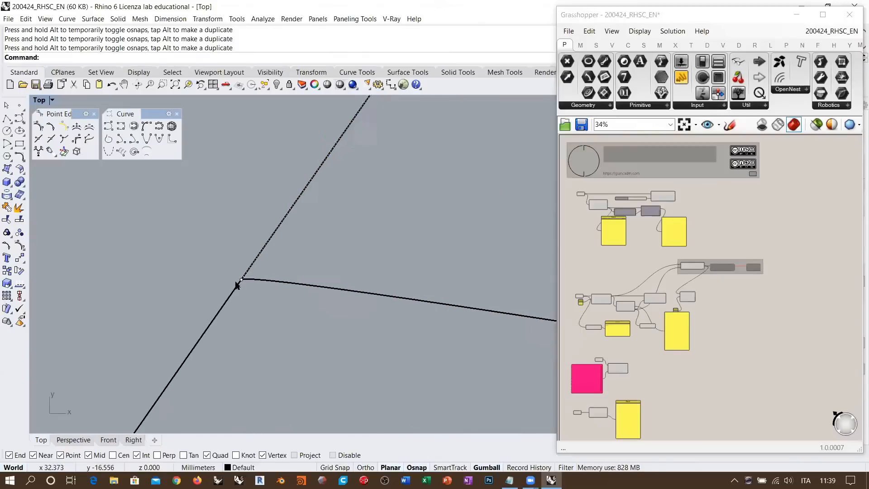
- Examine the joint between the two curves at close range and at full view to judge its tangency
scroll(263, 277, "up", 10)
scroll(266, 280, "up", 6)
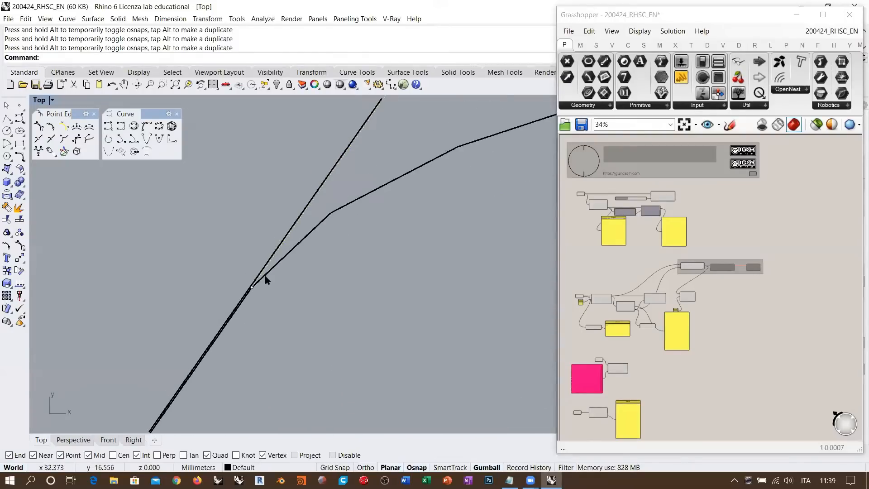
scroll(244, 298, "up", 3)
scroll(245, 298, "up", 2)
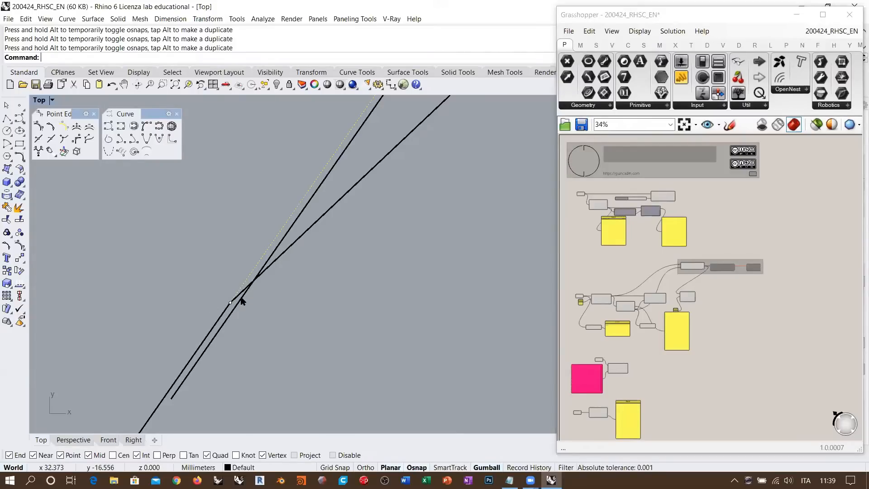
scroll(243, 303, "up", 1)
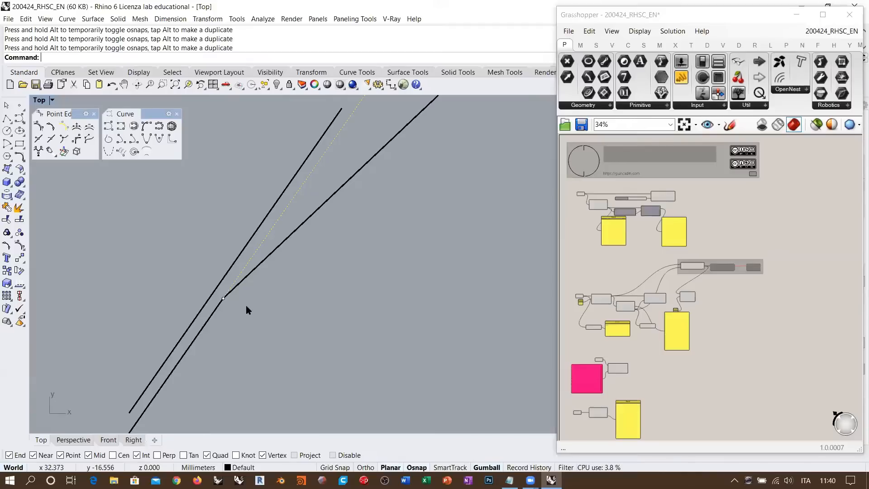
scroll(250, 311, "down", 15)
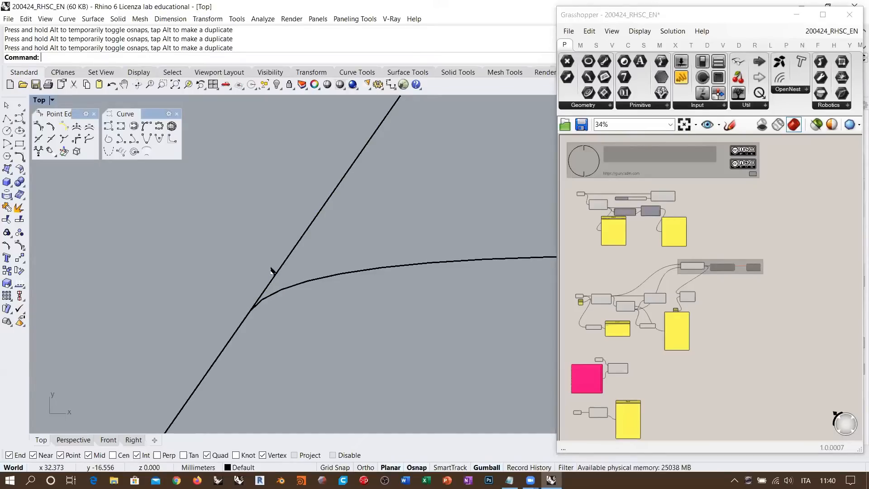
scroll(270, 274, "down", 18)
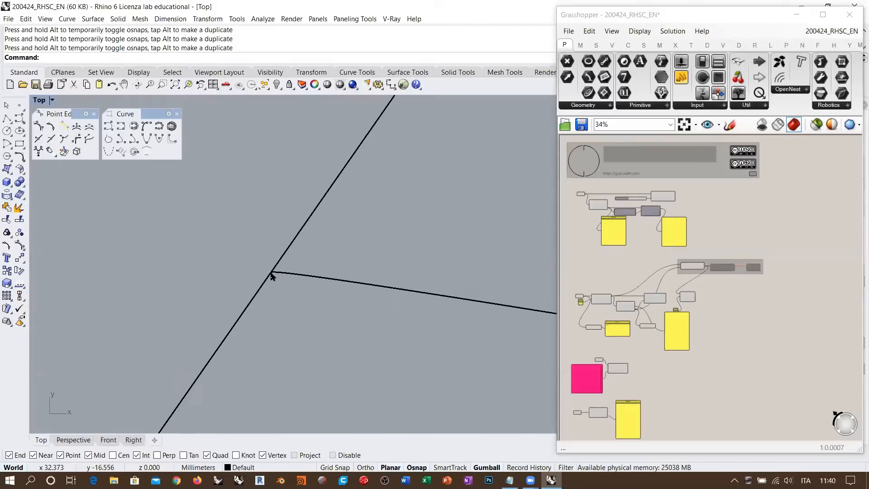
scroll(270, 274, "down", 15)
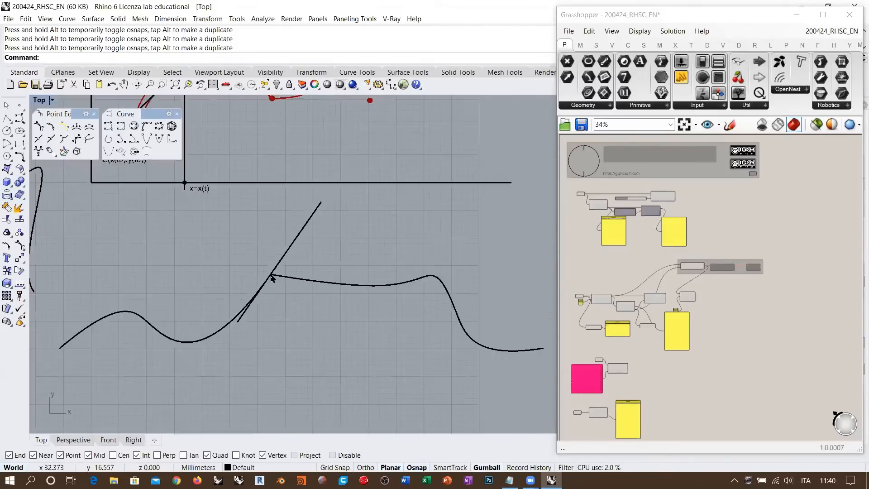
- Delete the guide line and inspect the joint between the two curves without it
left_click(299, 245)
key("Delete")
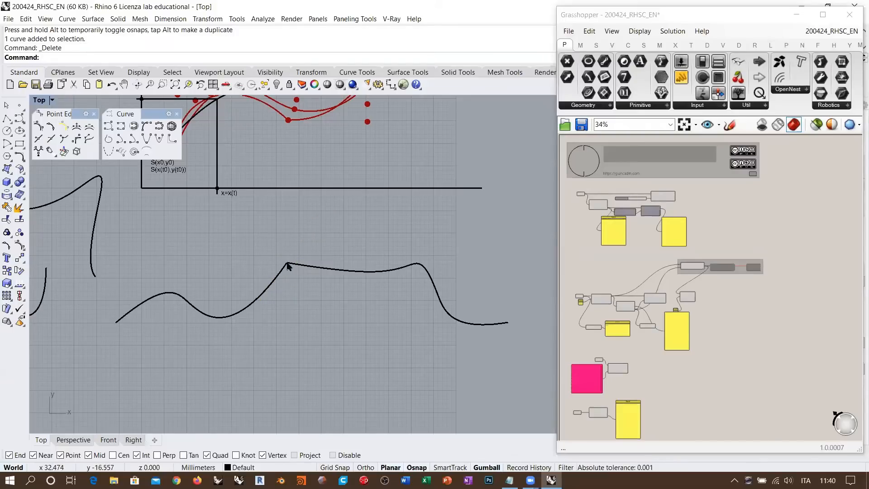
scroll(291, 283, "up", 5)
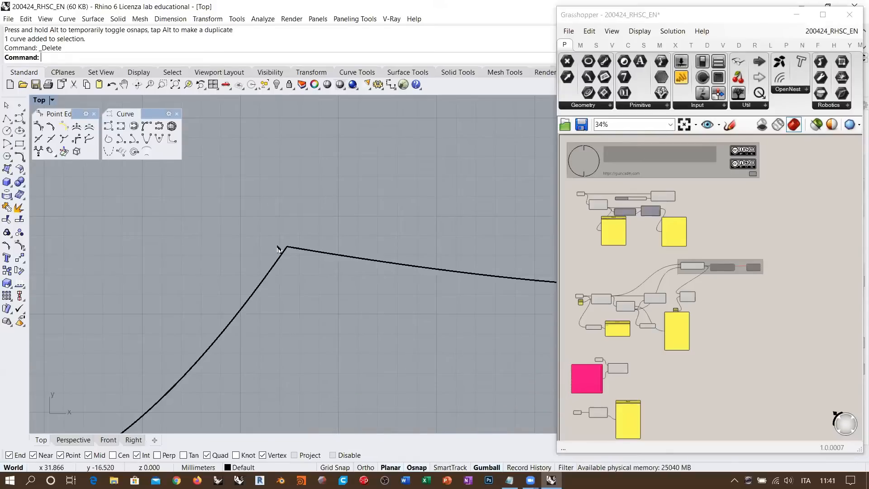
scroll(275, 249, "down", 3)
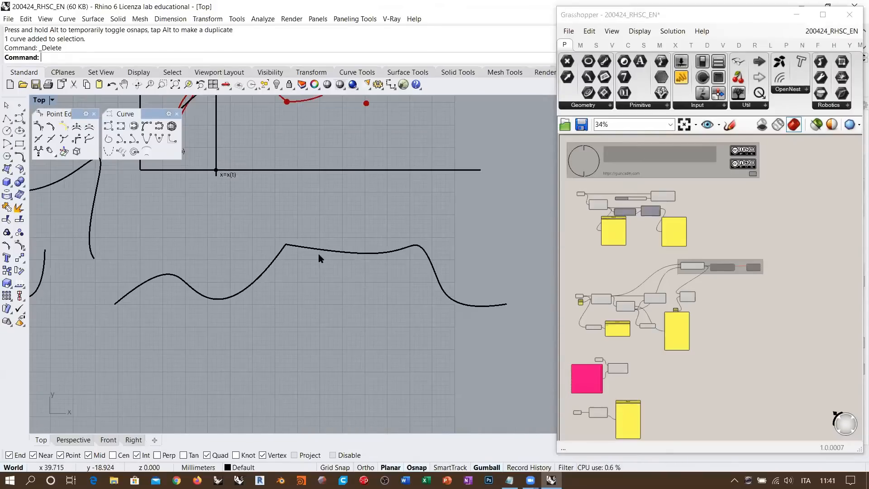
right_click_drag(328, 266, 317, 291)
scroll(322, 277, "up", 2)
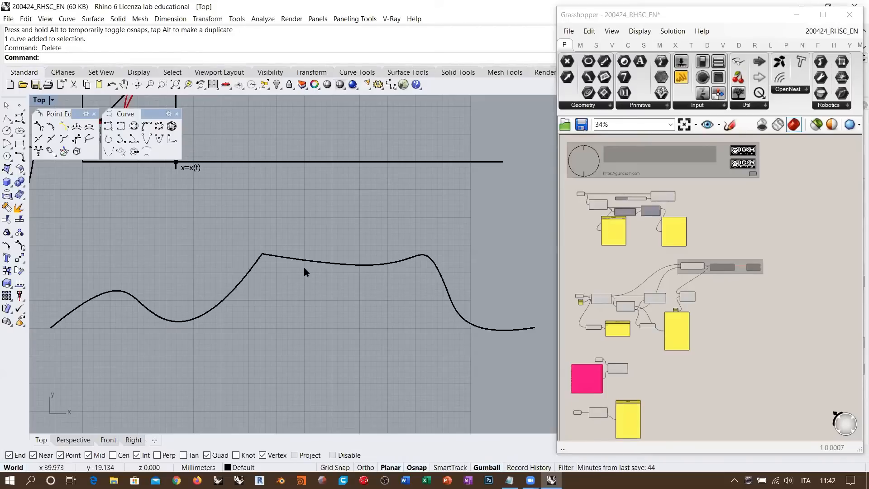
- Undo the guide line's deletion and the control-point moves, back to before the second curve's last five points were shifted
key("ctrl+z")
key("ctrl+z")
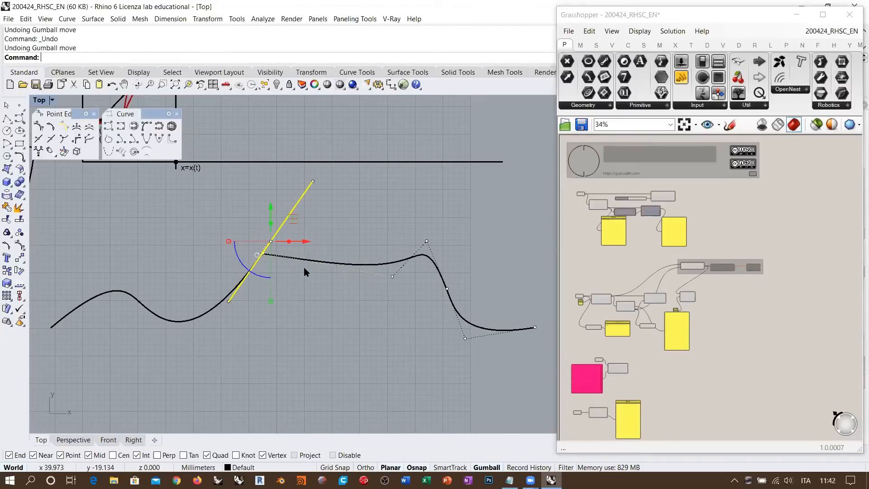
key("ctrl+z")
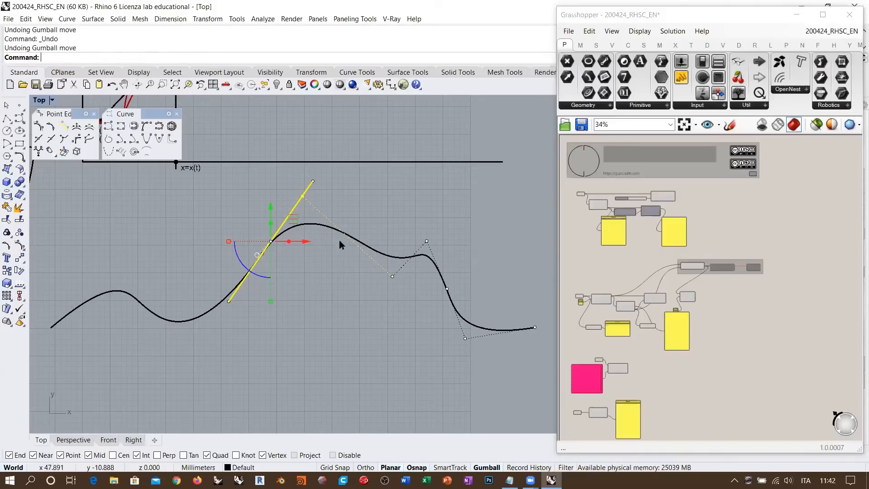
key("Escape")
key("ctrl+z")
key("ctrl+z")
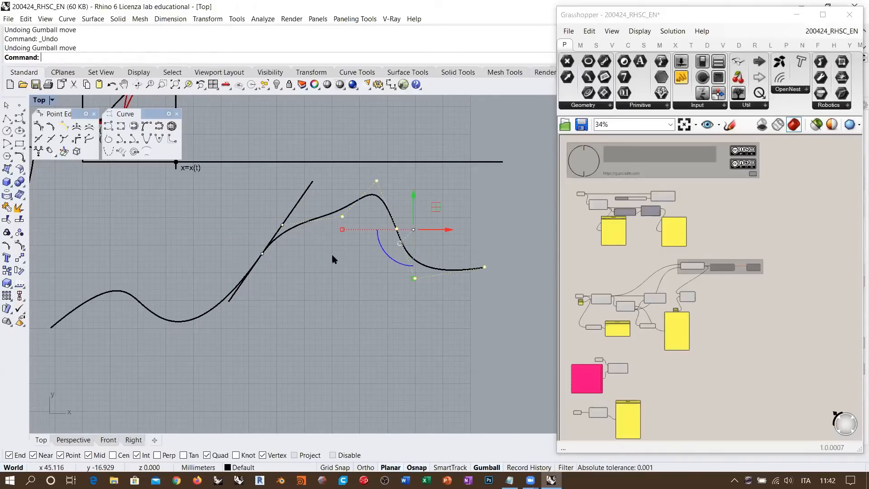
- Reshape the second curve with its control points and move the curve to the right, away from the first curve's end
scroll(302, 230, "up", 3)
left_click_drag(185, 252, 221, 283)
left_click_drag(270, 225, 374, 145)
left_click(378, 243)
left_click(347, 213)
key("Escape")
- Delete the guide line and move the second curve farther right to widen the gap between the two curves
left_click(274, 223)
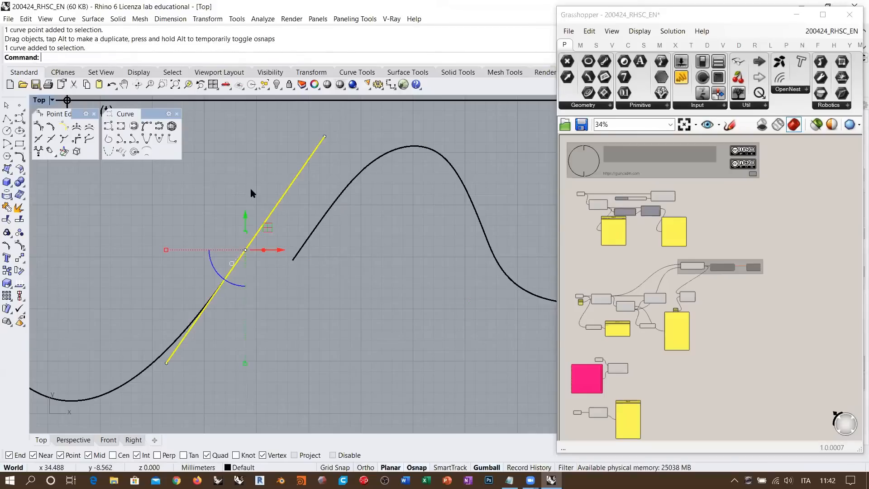
key("Delete")
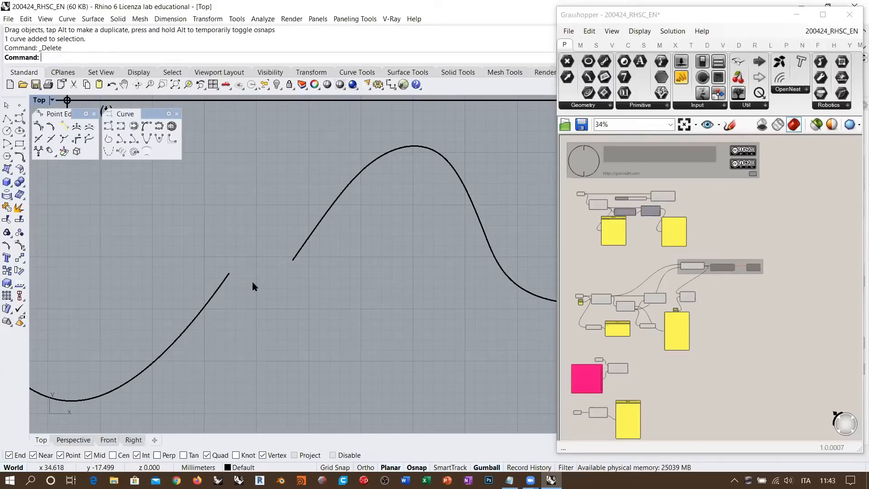
scroll(267, 274, "up", 2)
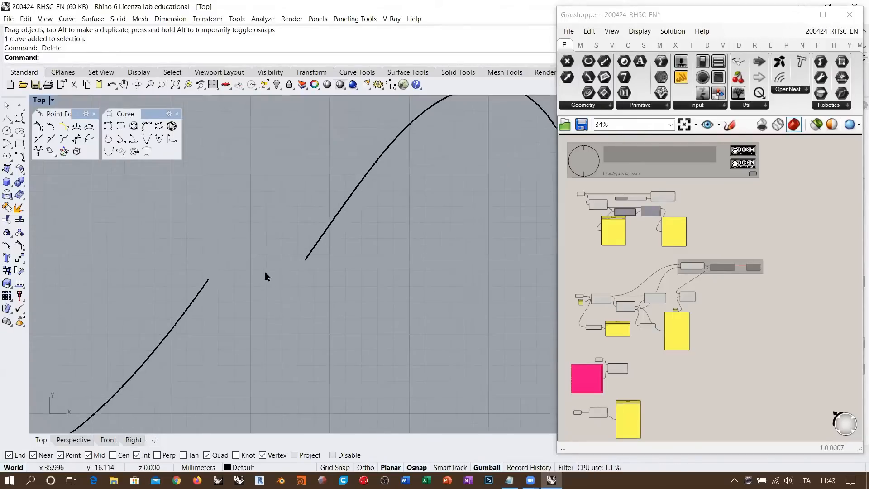
scroll(260, 267, "down", 4)
left_click_drag(289, 241, 329, 248)
left_click(277, 253)
scroll(278, 253, "up", 4)
right_click_drag(293, 257, 264, 259)
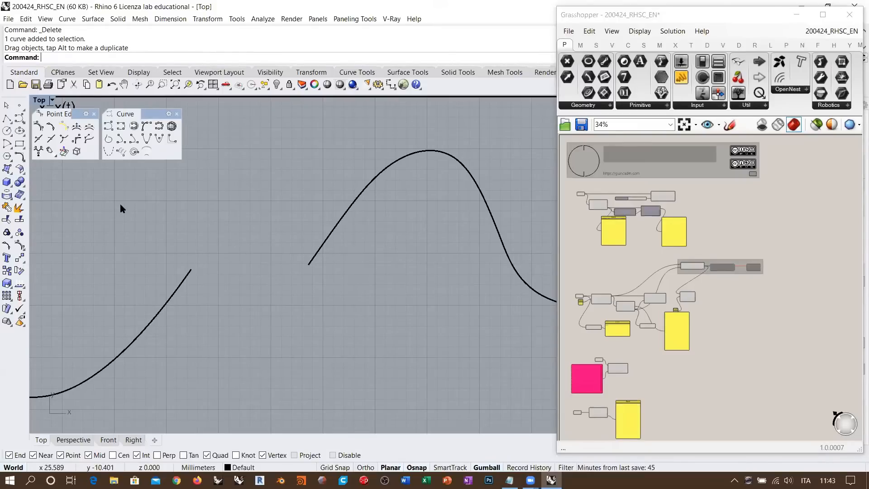
- Start an adjustable curve blend from the first curve's end to the second curve's start, keeping its settings clear of the Grasshopper canvas
left_click(23, 158)
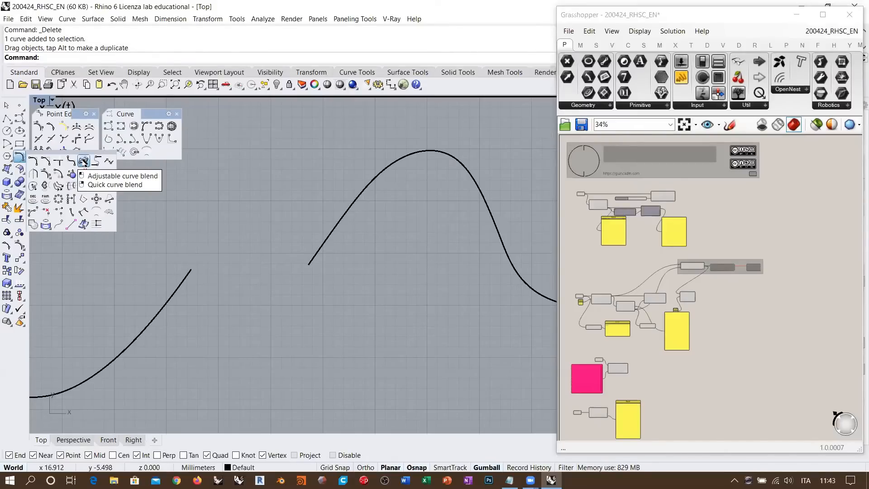
left_click(84, 162)
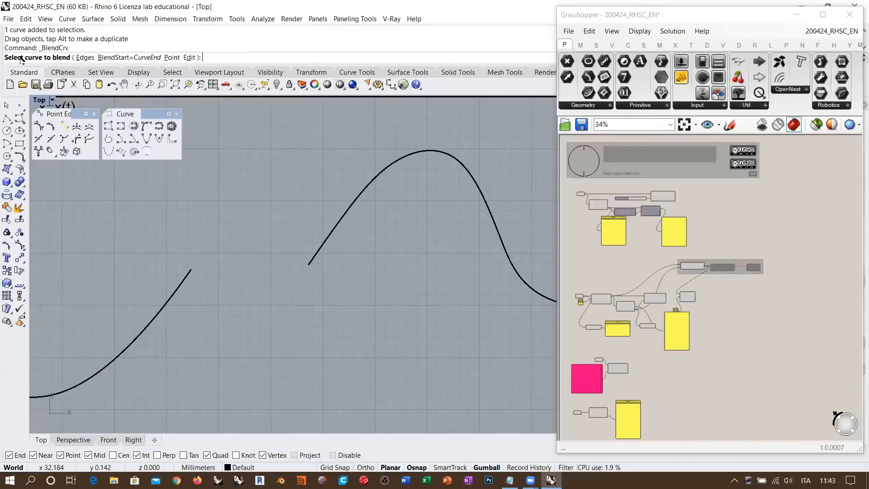
left_click(183, 279)
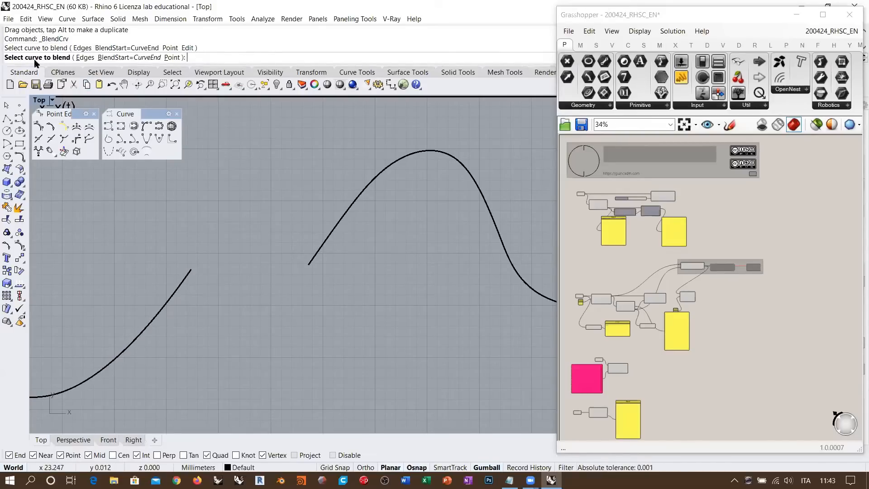
left_click(325, 243)
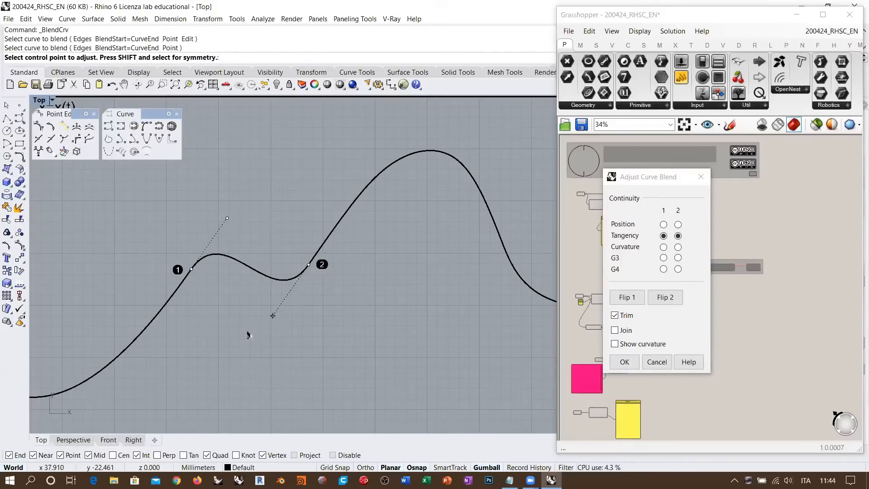
left_click(649, 177)
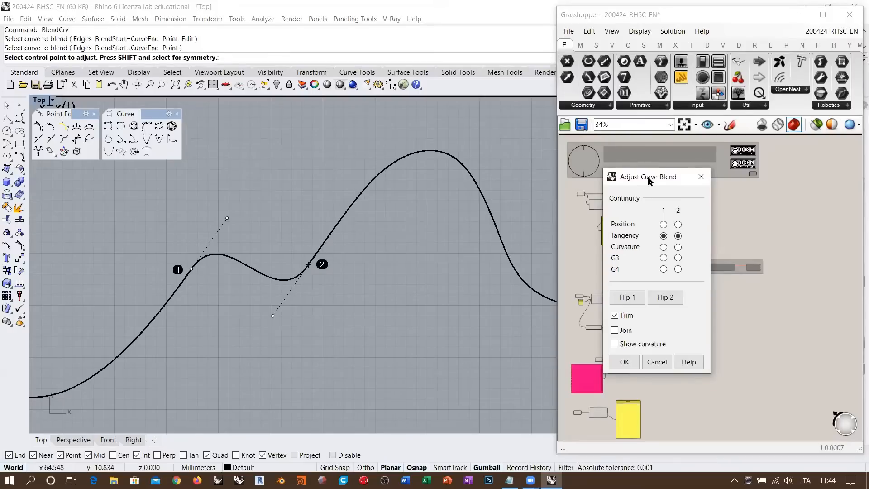
left_click_drag(648, 177, 481, 130)
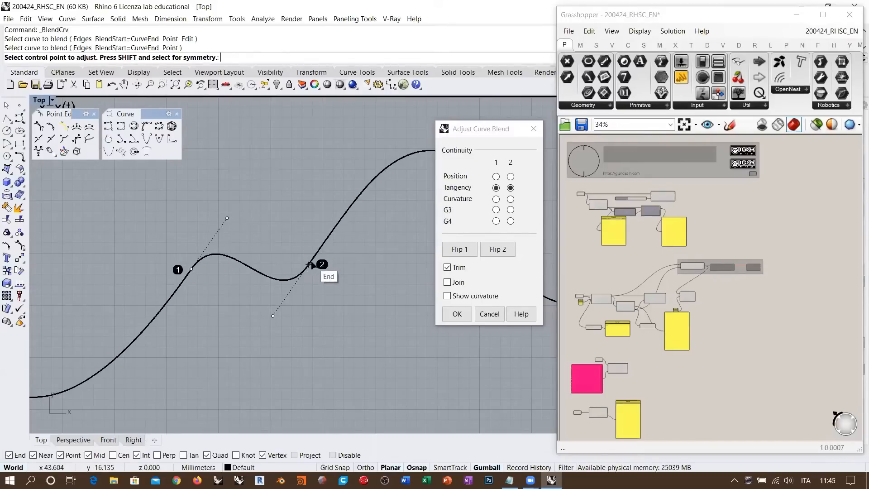
- Set the blend's continuity to Position at both ends, and return it to Tangency at end 1 and end 2
left_click(497, 176)
left_click(510, 177)
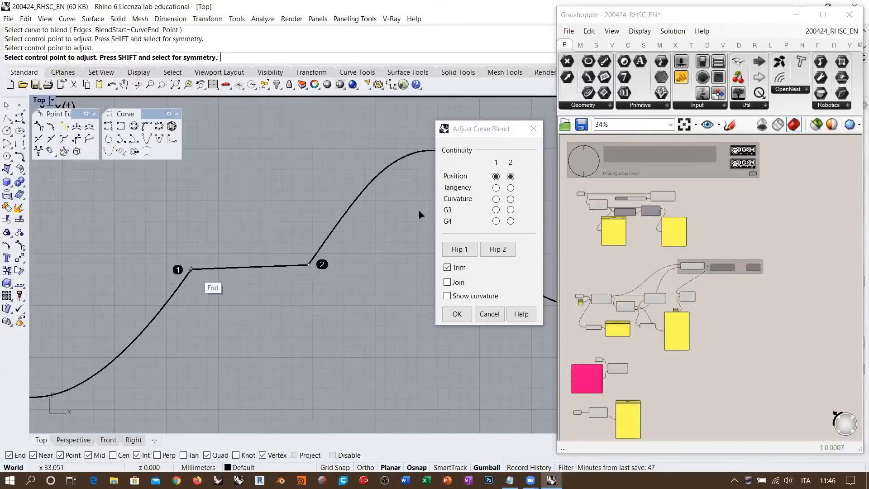
left_click(496, 188)
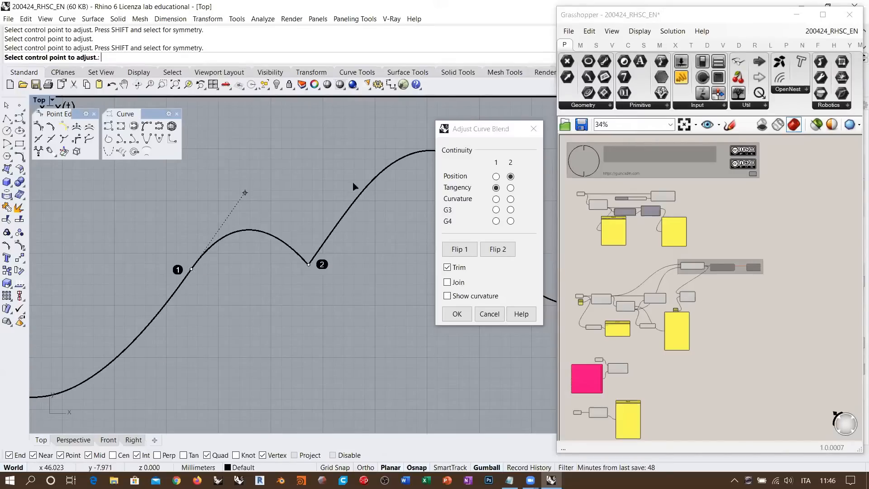
left_click(510, 188)
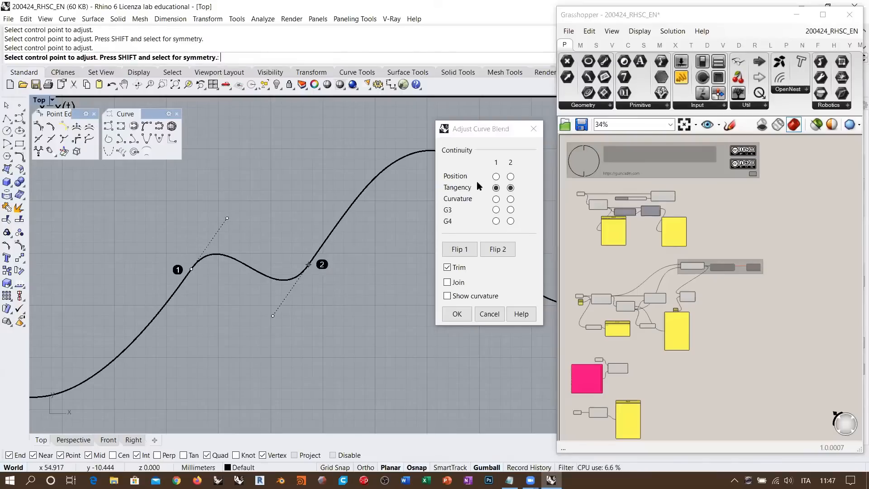
- Move the blend's tangent control point at end 1 farther out from the first curve along its tangent direction
left_click_drag(472, 132, 474, 125)
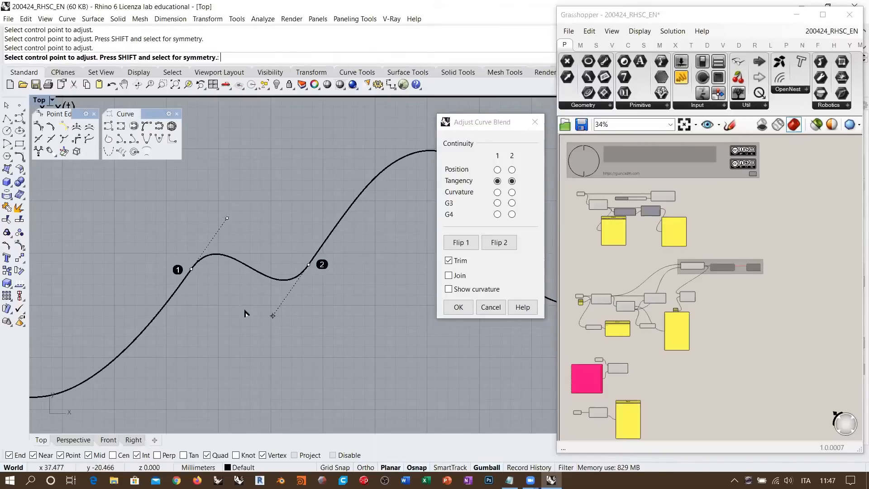
left_click(227, 218)
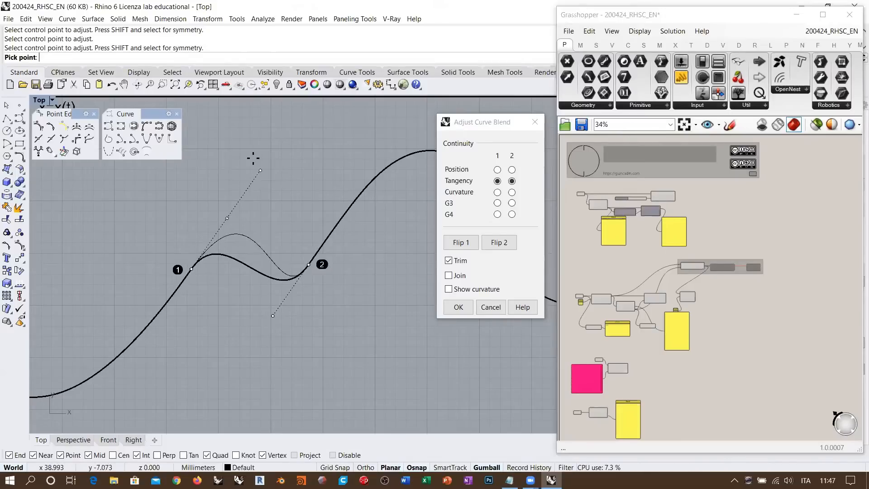
left_click(229, 167)
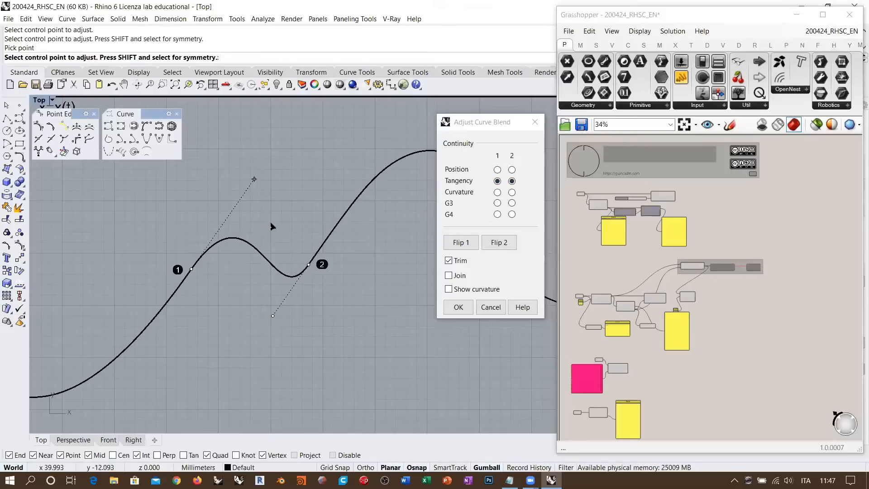
- Examine the earlier curve pairs aligned along the guide line and around the circle for comparison with the blend
scroll(310, 288, "down", 5)
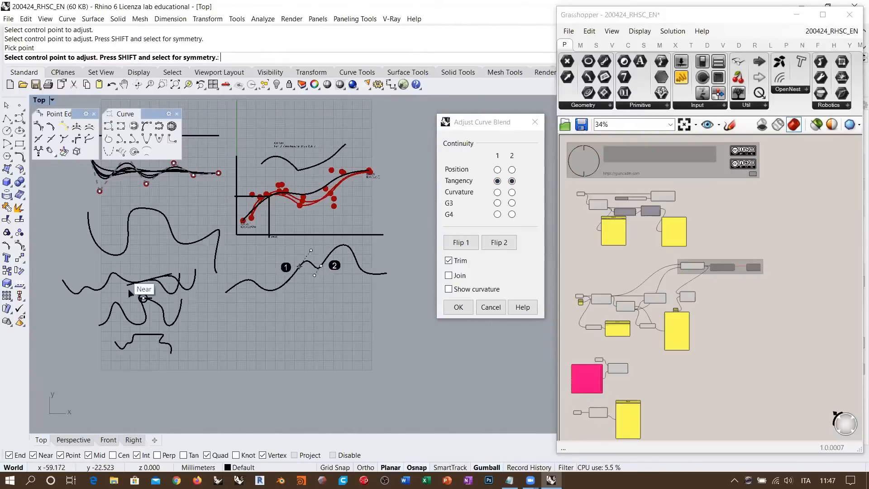
scroll(148, 302, "up", 4)
scroll(163, 271, "down", 2)
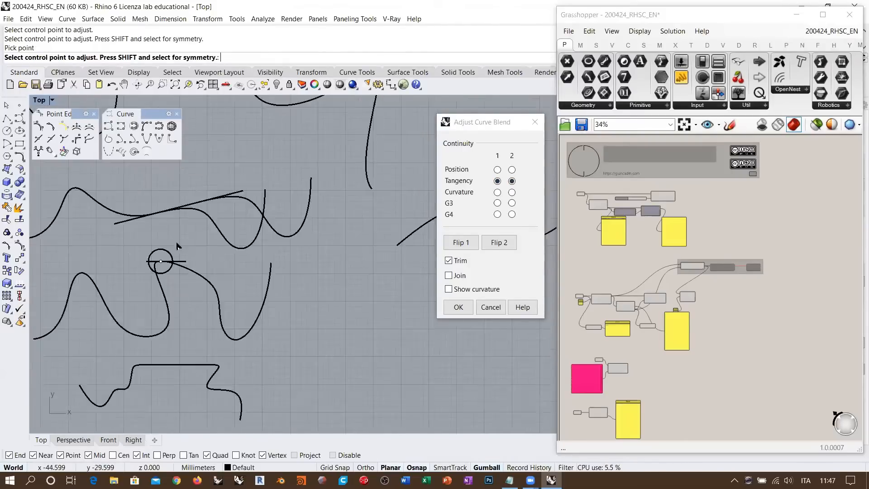
scroll(186, 267, "down", 3)
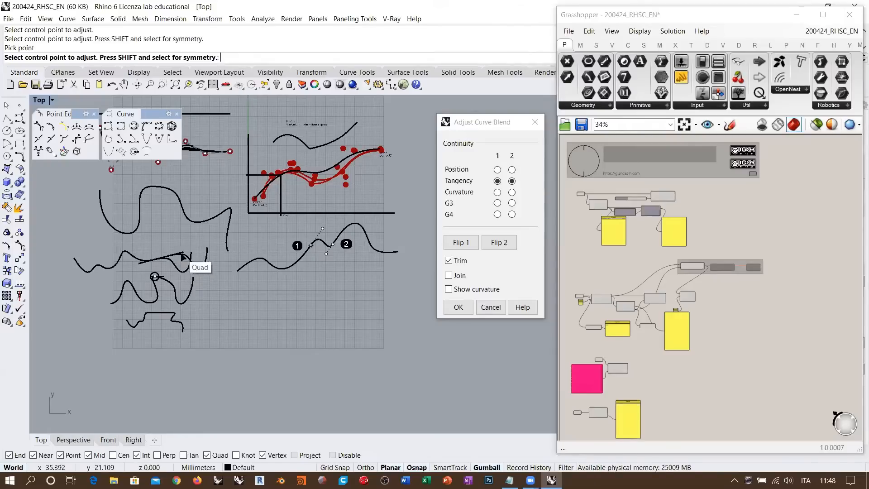
- Pull the blend's tangent control point at end 1 slightly closer to the first curve, and move end 2's point farther out along its tangent
scroll(344, 245, "up", 5)
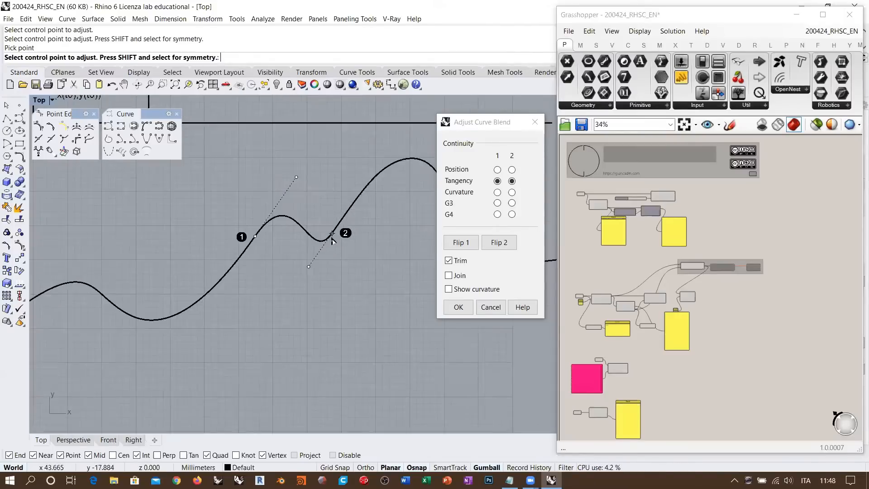
scroll(271, 253, "down", 4)
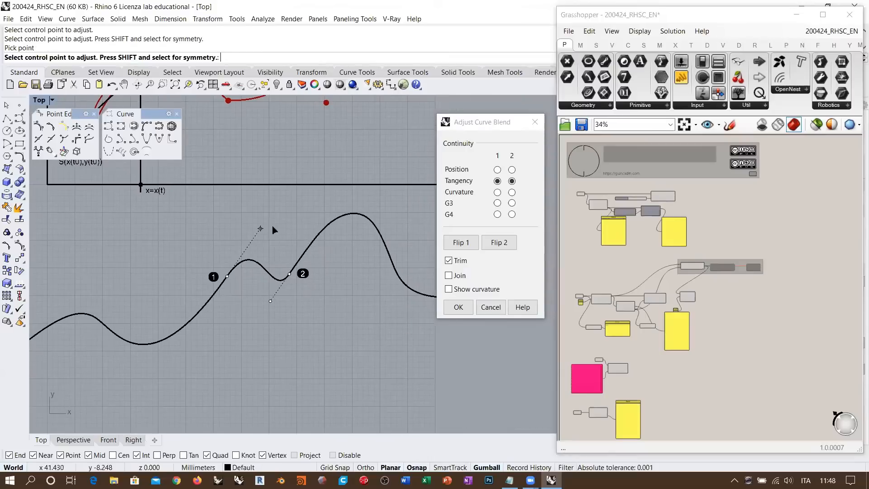
left_click(262, 227)
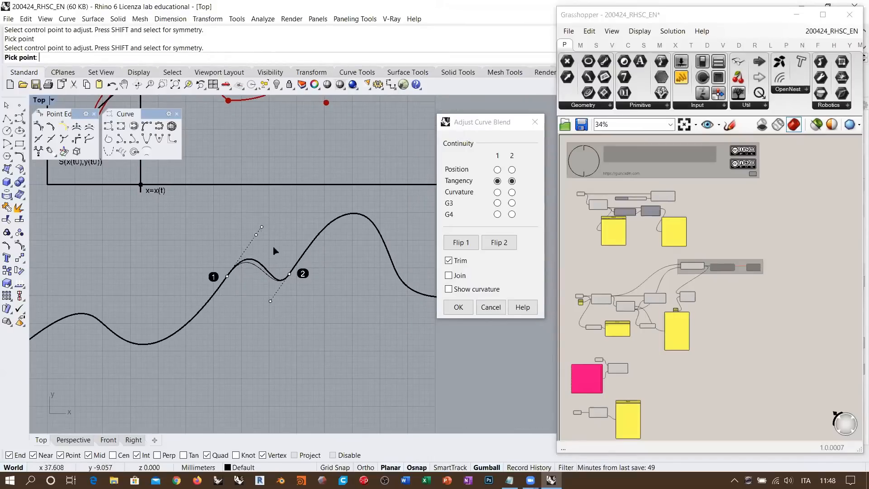
left_click(275, 249)
left_click(270, 300)
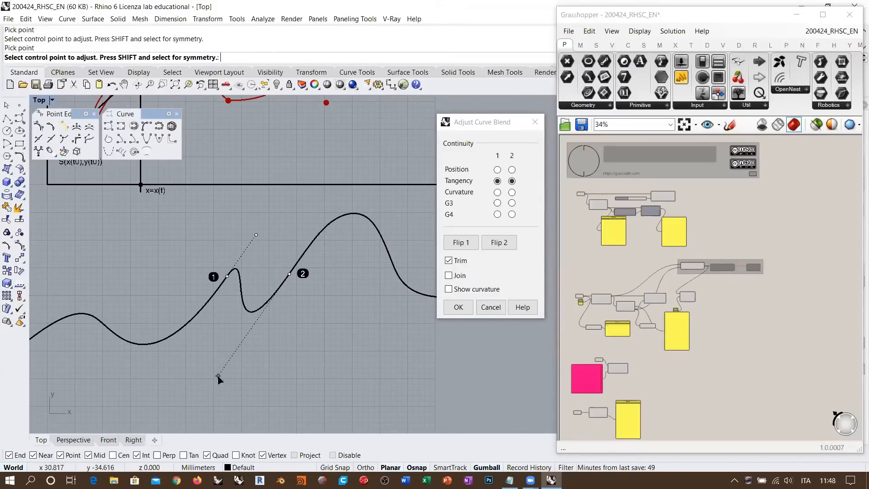
left_click(282, 329)
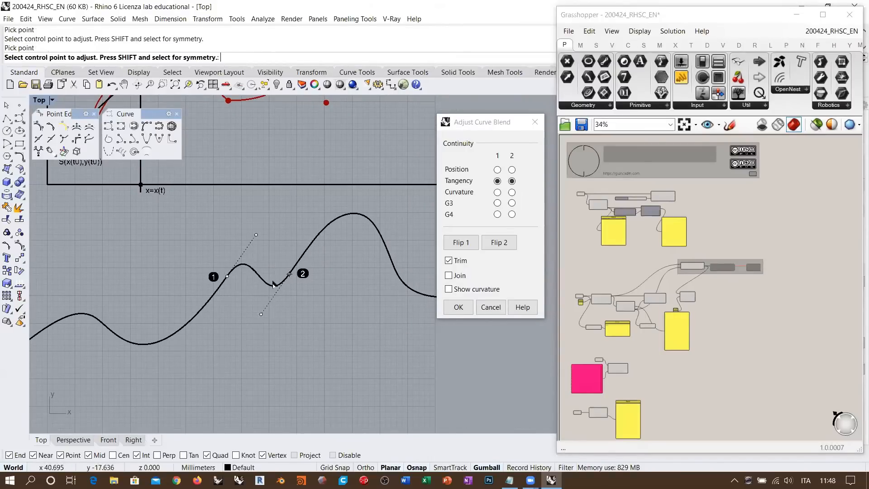
- Set the blend's continuity to Curvature at end 1
scroll(274, 280, "up", 4)
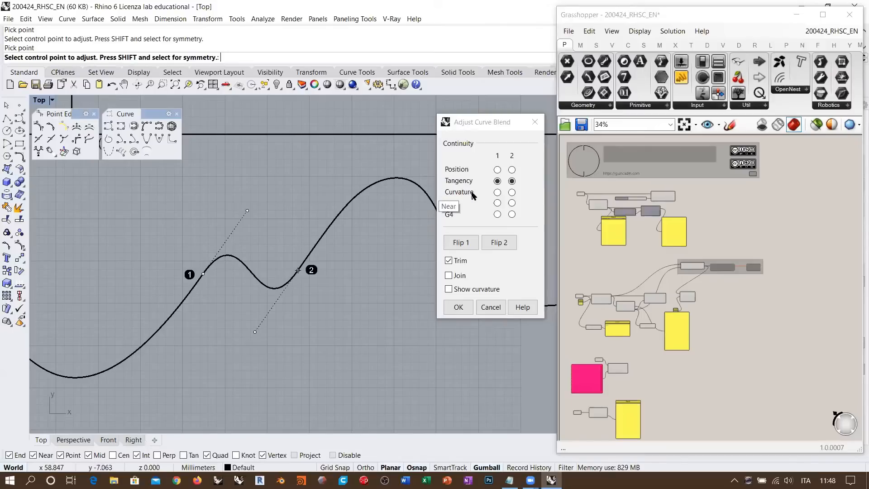
left_click(498, 192)
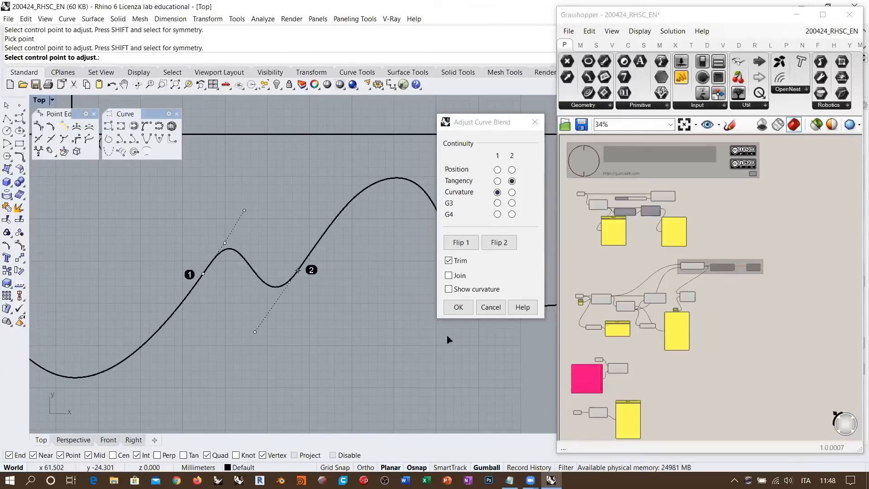
- Set the blend's continuity at end 2 to Curvature, then discard the blend
left_click(512, 192)
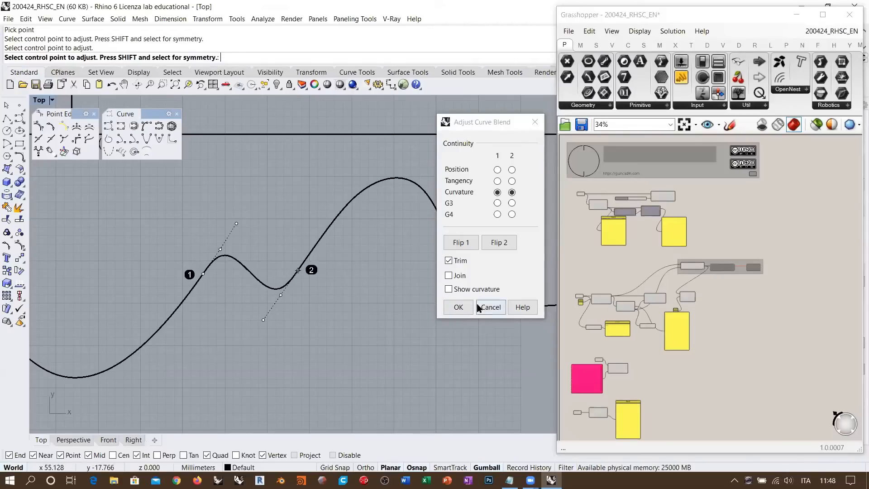
left_click(490, 306)
- Reshape the free end of the right curve by moving its end point and the two nearest control points so it bends downward
left_click(328, 227)
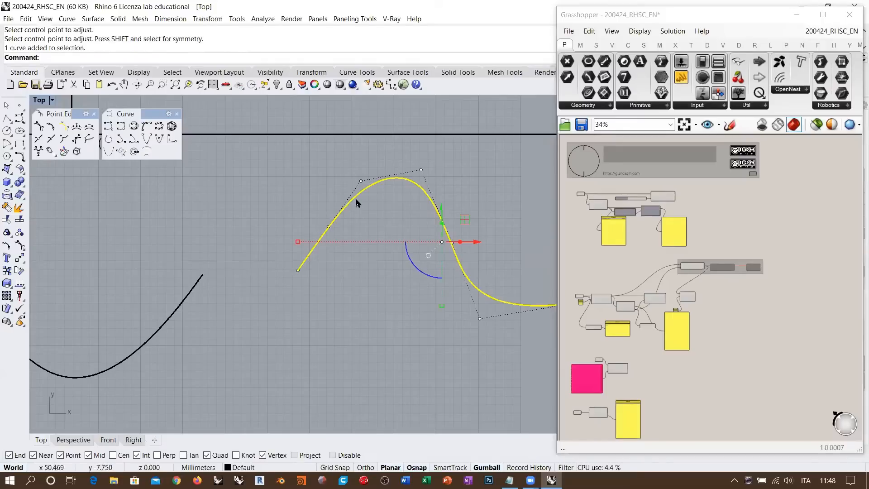
left_click_drag(329, 228, 284, 200)
left_click_drag(361, 181, 346, 161)
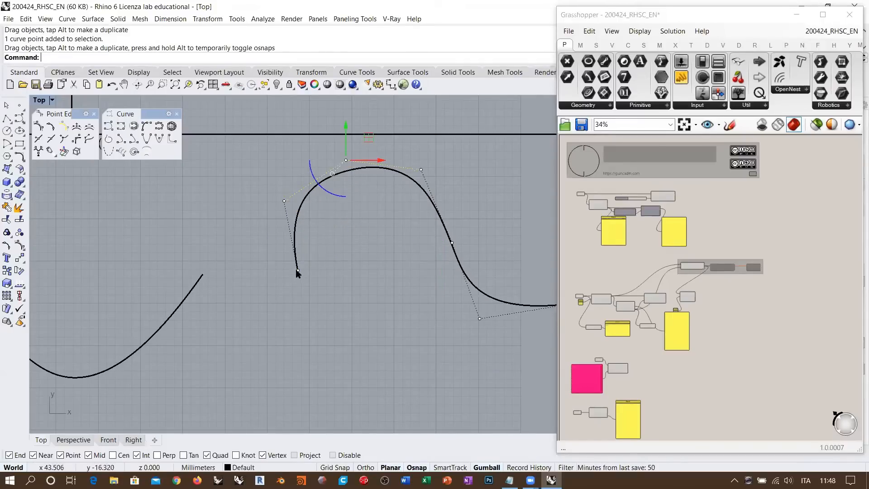
left_click_drag(297, 273, 296, 263)
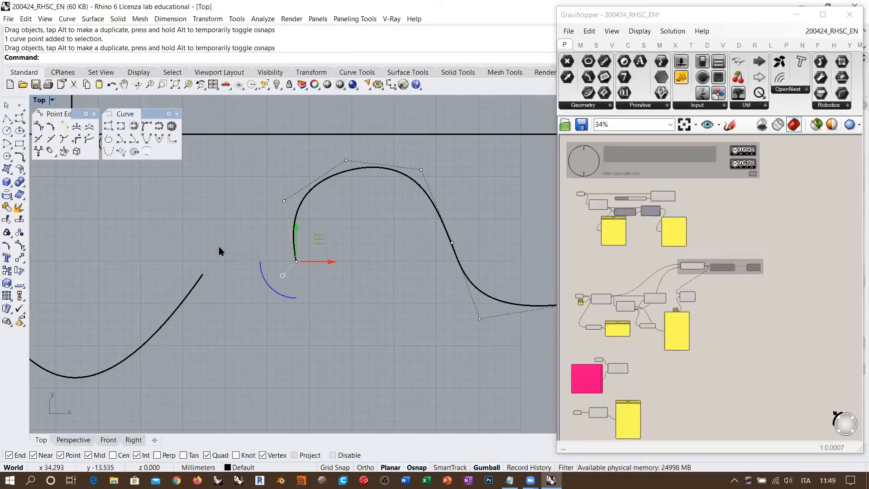
- Reshape the left curve by moving the control point next to its free end outward so the end rises steeply
left_click(185, 303)
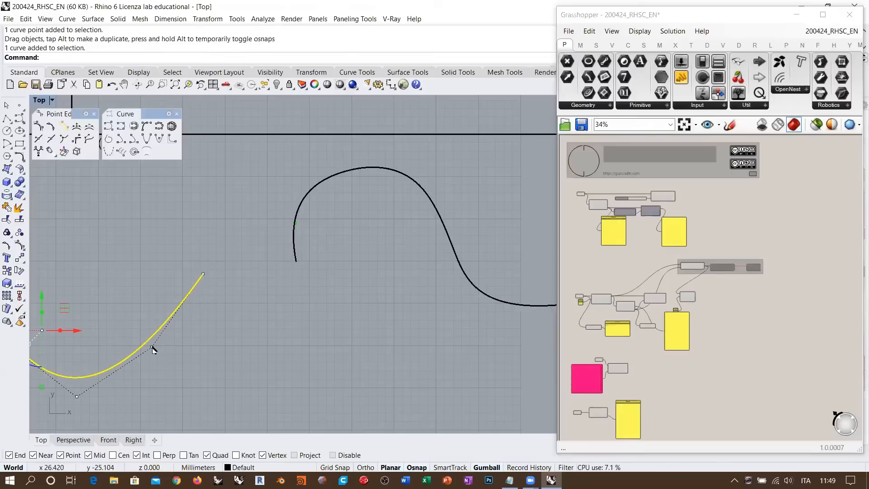
left_click_drag(152, 346, 217, 352)
key("Escape")
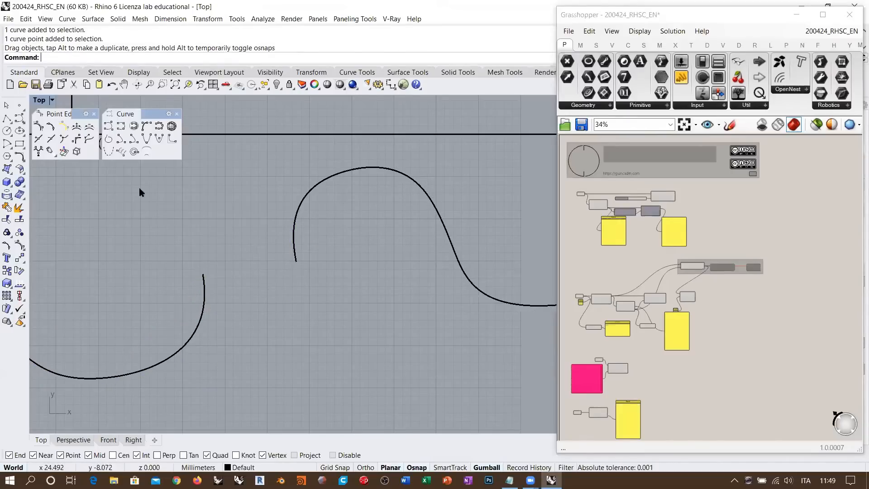
- Create an adjustable blend between the facing ends of the left and right curves, with Curvature continuity at both ends
right_click(238, 29)
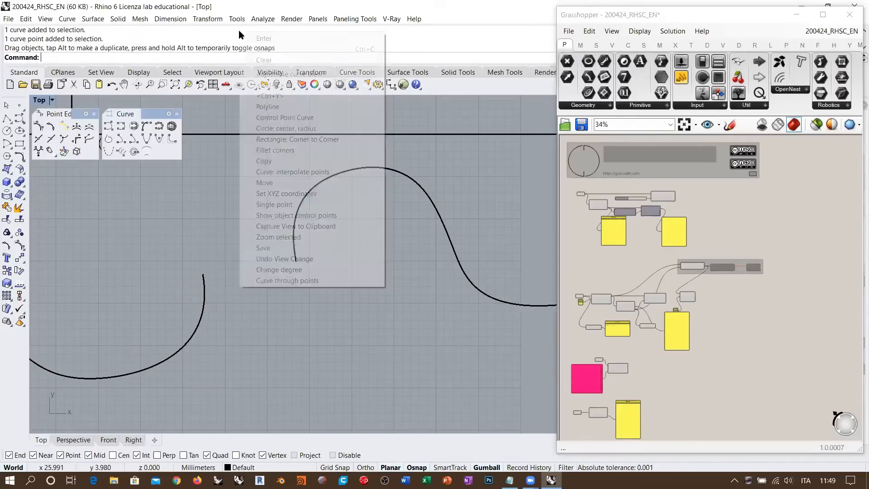
left_click(288, 75)
left_click(203, 282)
left_click(294, 254)
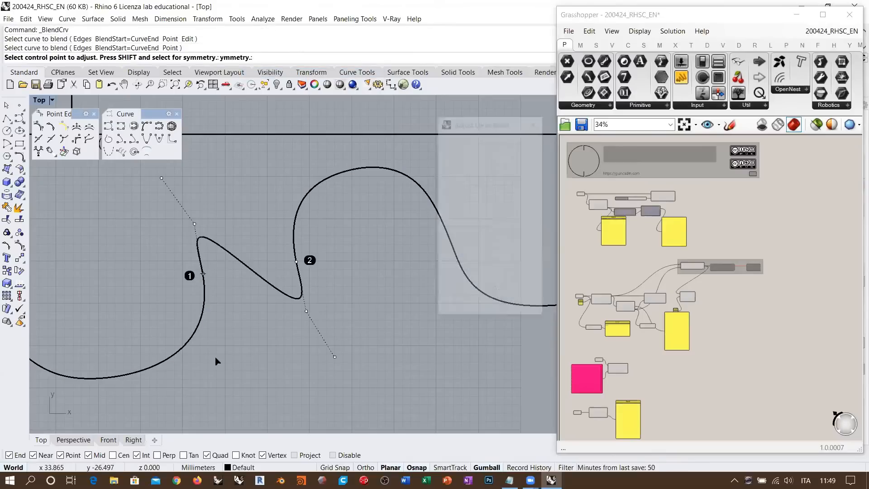
right_click_drag(286, 291, 309, 310)
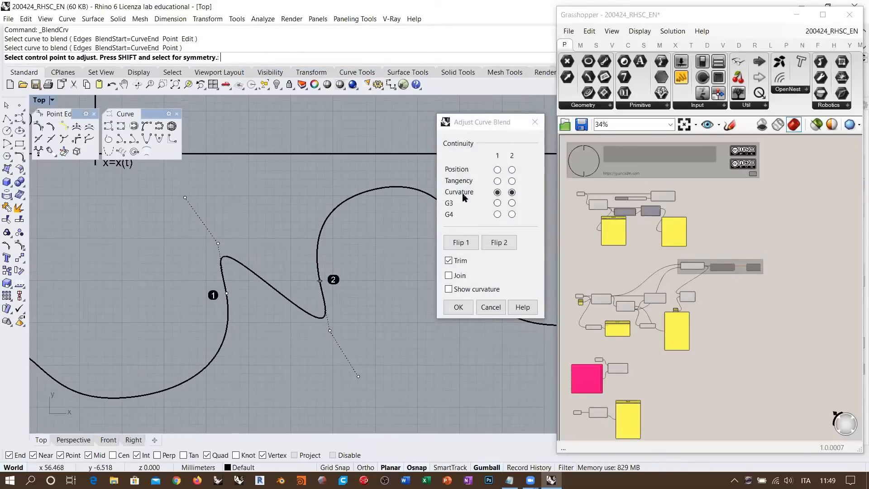
left_click(497, 193)
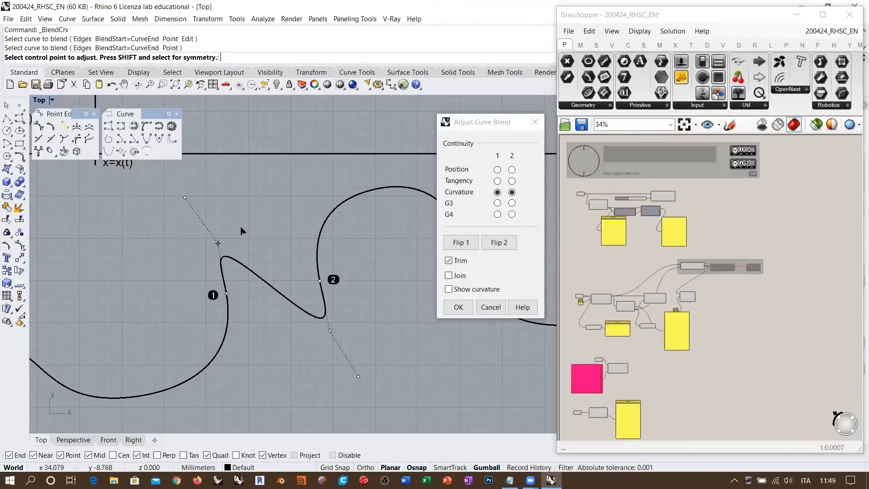
- Examine the blend's control points and handle directions at ends 1 and 2
scroll(226, 282, "up", 2)
right_click_drag(241, 286, 225, 295)
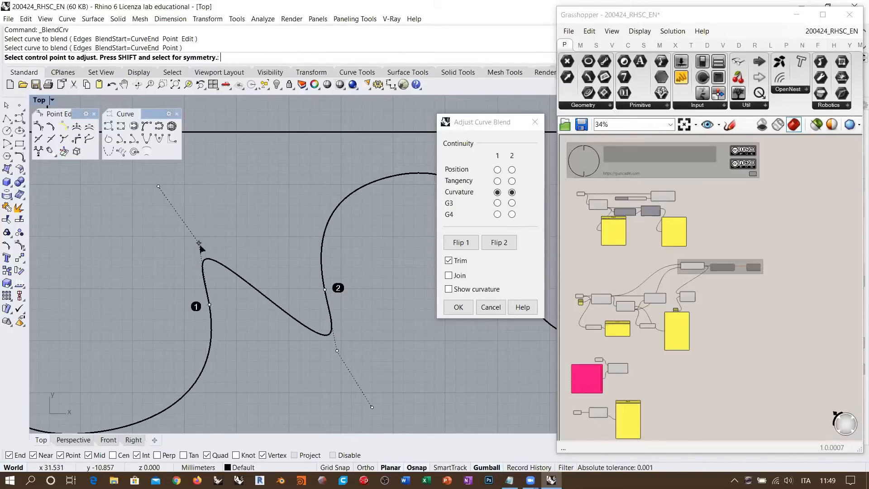
scroll(163, 240, "up", 5)
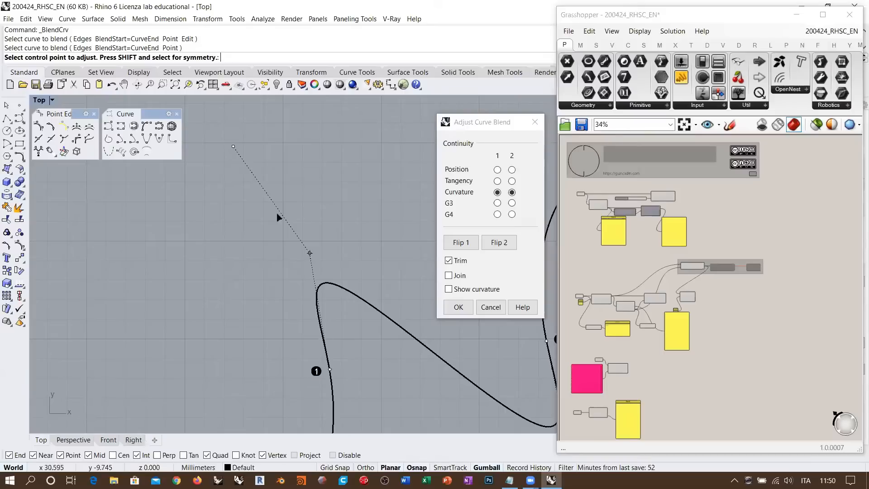
scroll(329, 352, "down", 4)
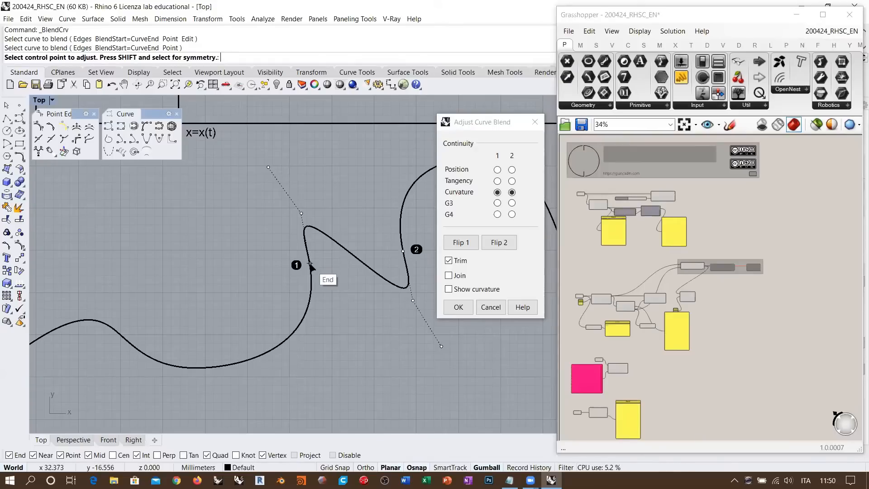
right_click_drag(327, 244, 291, 266)
scroll(289, 268, "up", 2)
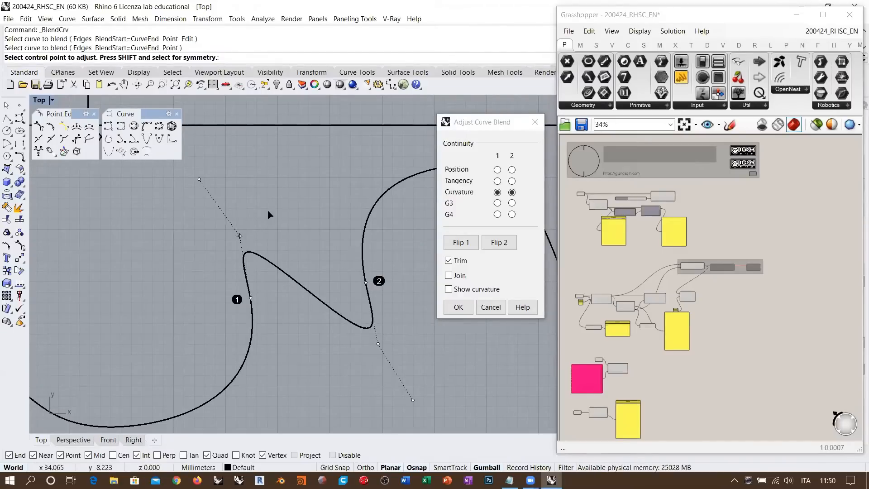
right_click_drag(270, 215, 294, 214)
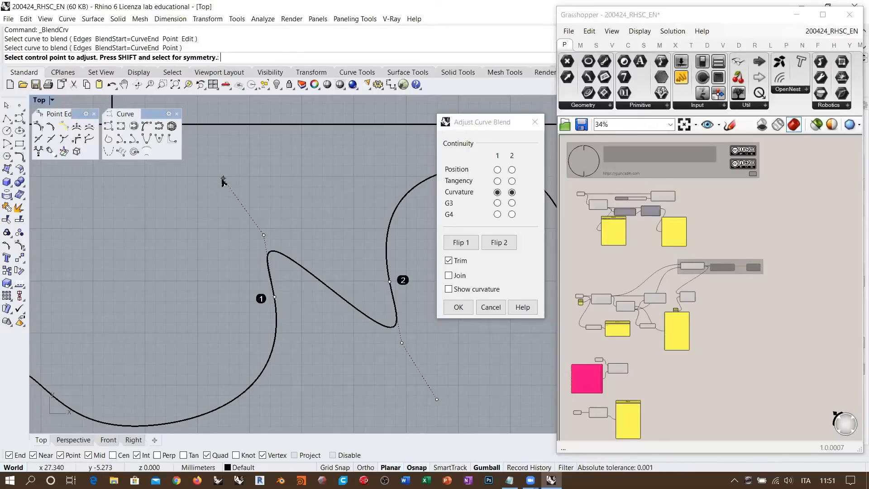
scroll(223, 181, "up", 2)
right_click_drag(223, 180, 241, 167)
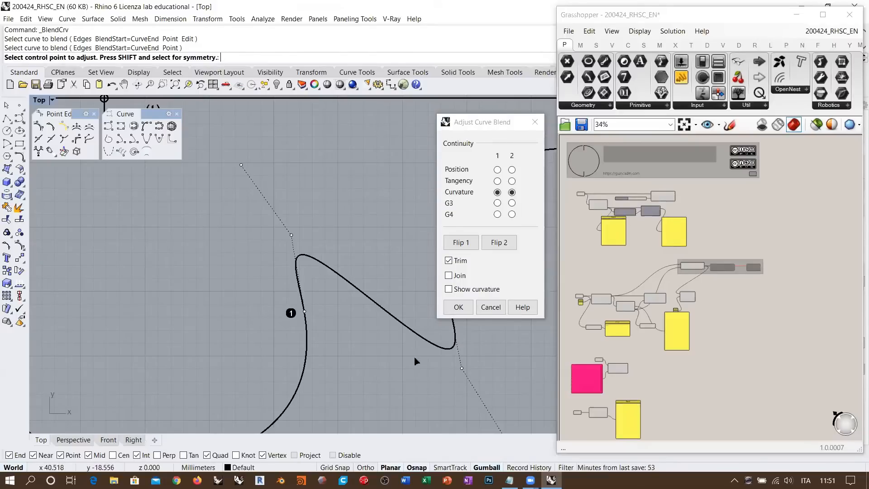
right_click_drag(413, 361, 259, 293)
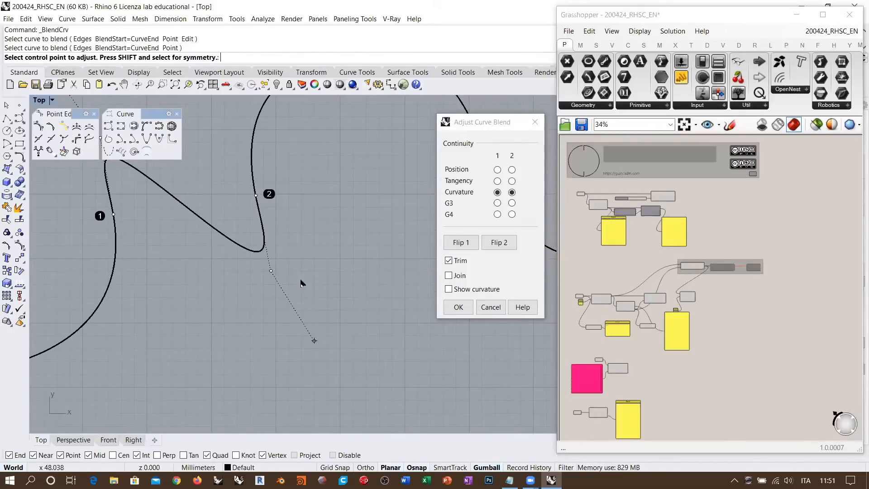
- Move the blend's inner control point at end 2 repeatedly along its tangent direction, further from the right curve's end
left_click(271, 272)
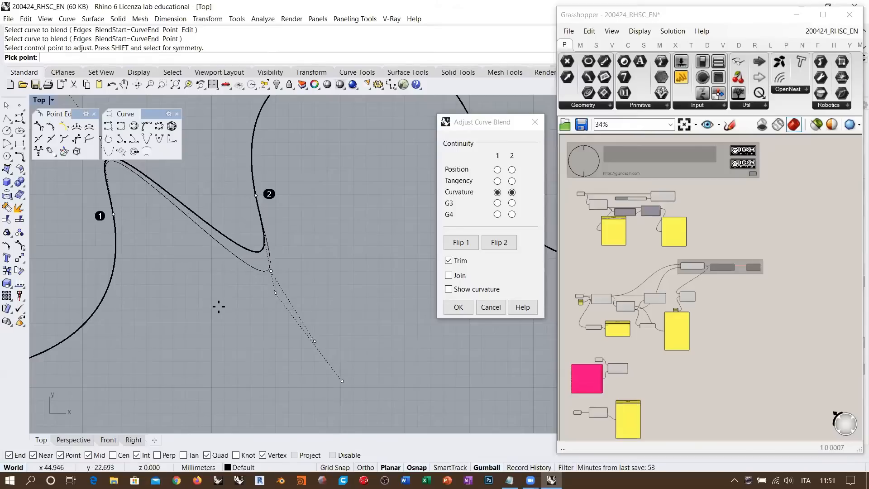
left_click(278, 289)
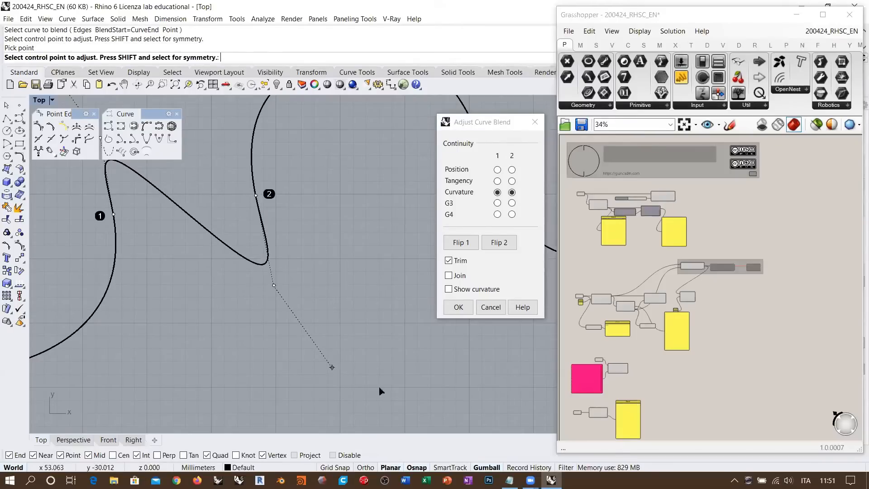
scroll(265, 272, "down", 6)
right_click_drag(265, 272, 164, 299)
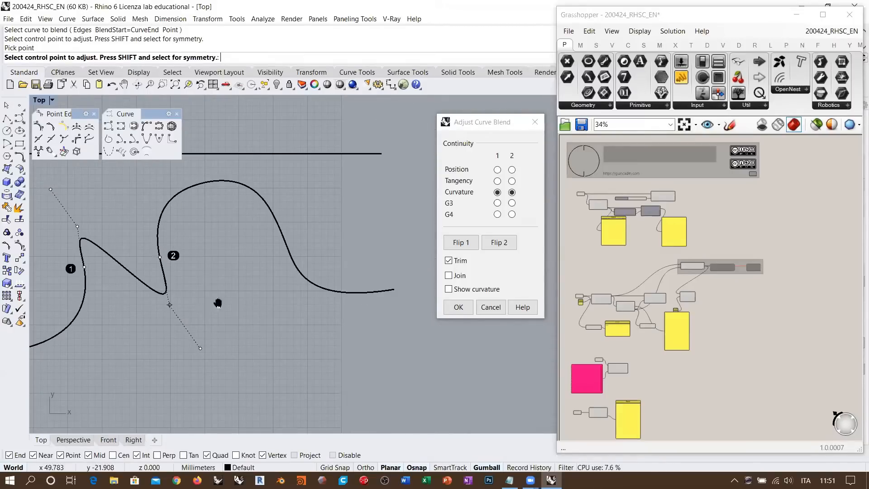
right_click_drag(217, 302, 257, 261)
scroll(238, 271, "up", 4)
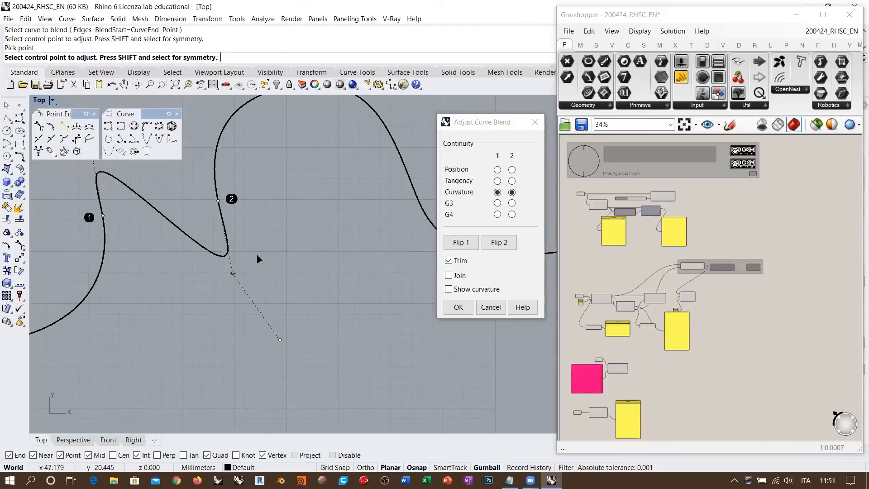
left_click(232, 274)
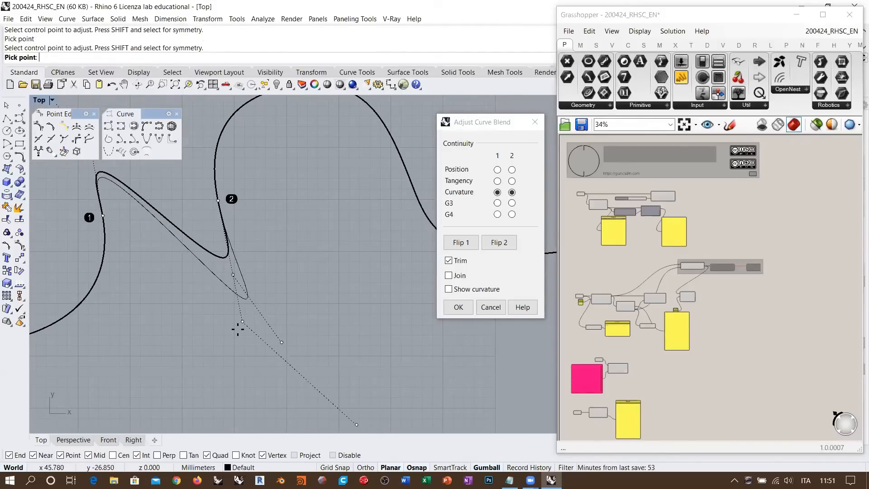
left_click(193, 293)
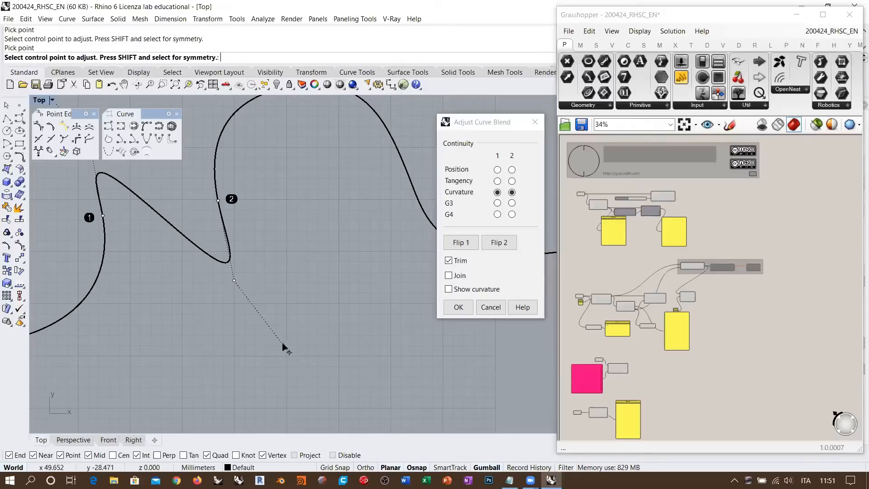
left_click(234, 280)
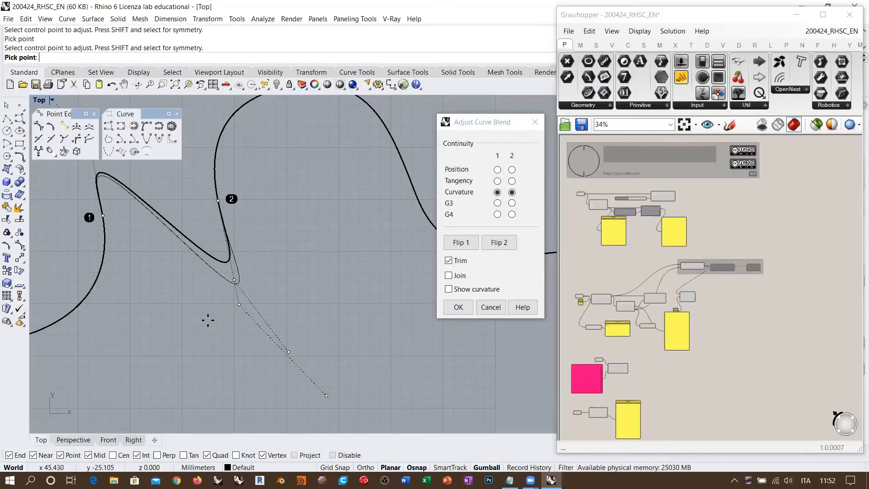
left_click(197, 299)
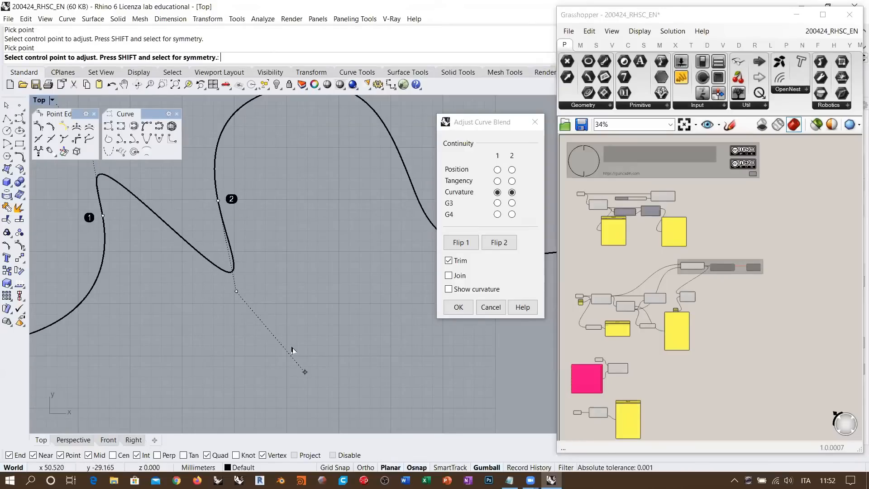
- Move the blend's outer control point at end 2 upward, closer to the height of the inner control point
scroll(294, 333, "up", 2)
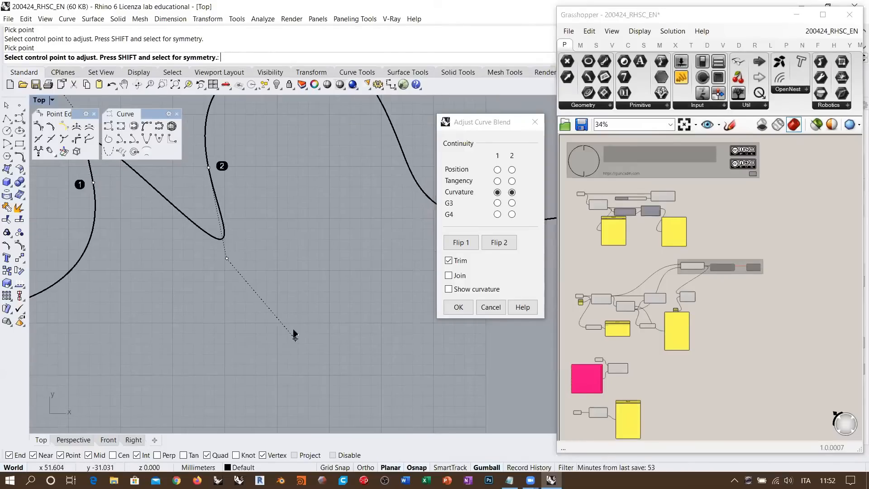
scroll(295, 340, "down", 4)
left_click(295, 338)
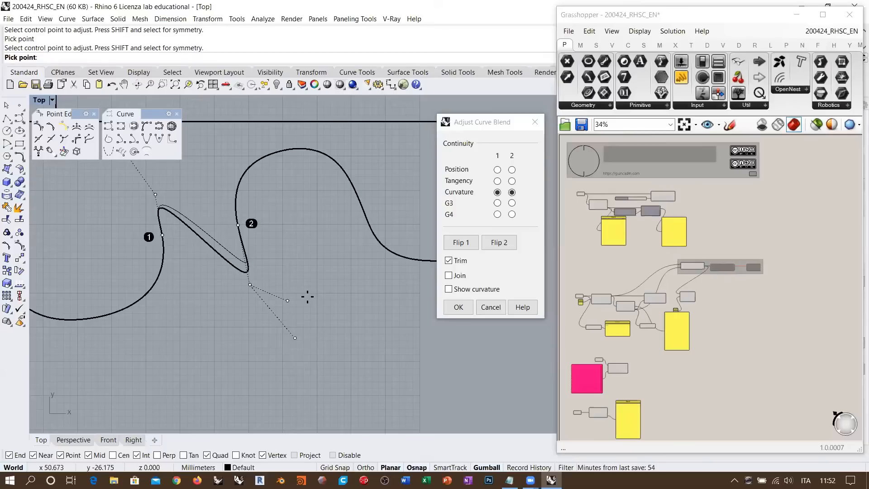
left_click(287, 300)
scroll(257, 254, "up", 4)
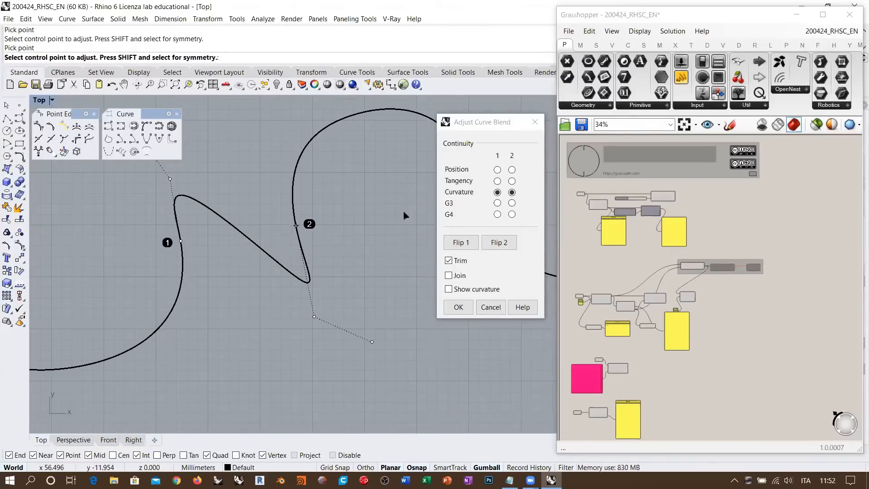
scroll(281, 236, "down", 3)
- Shift the outer control point at end 1 of the blend slightly upward, then discard the whole blend
left_click(482, 122)
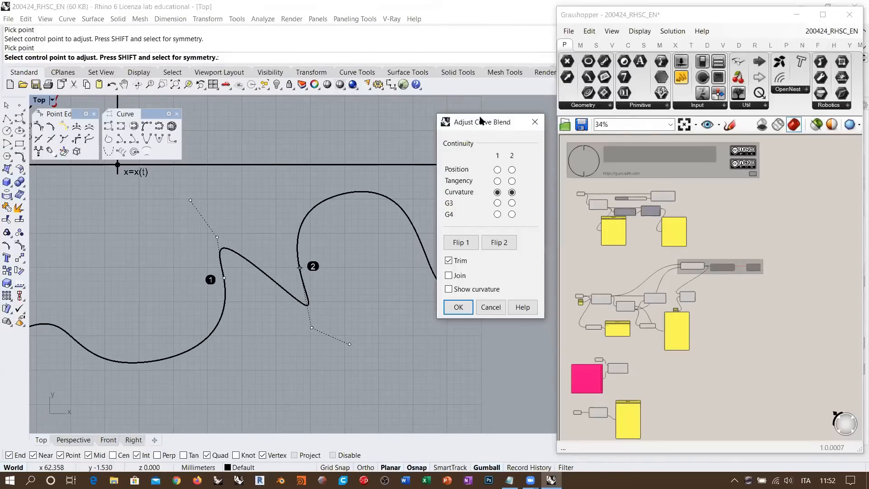
left_click_drag(482, 121, 474, 122)
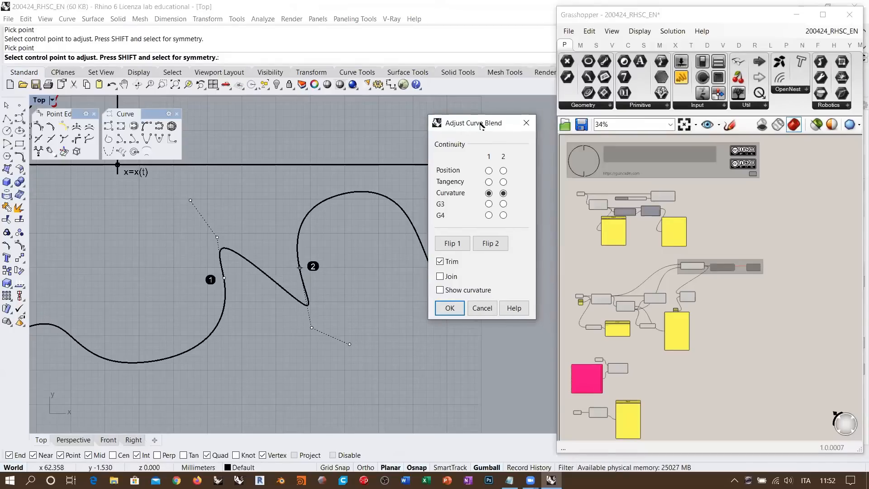
left_click(19, 157)
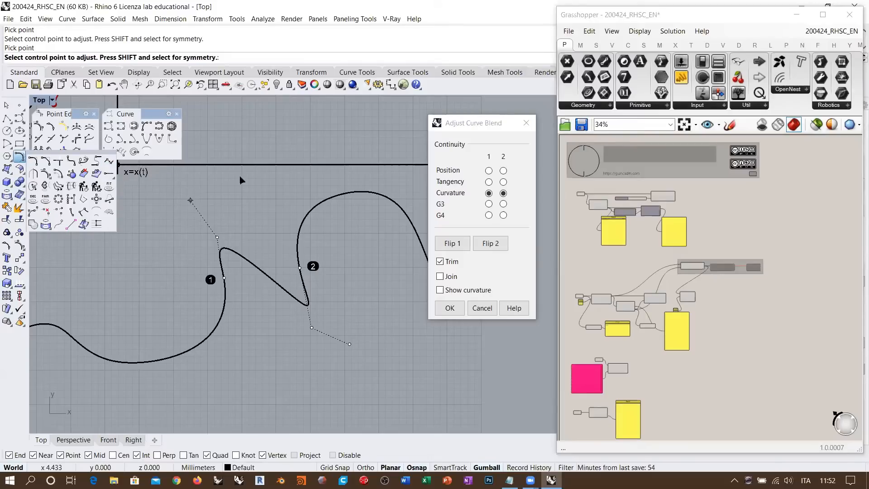
left_click(190, 199)
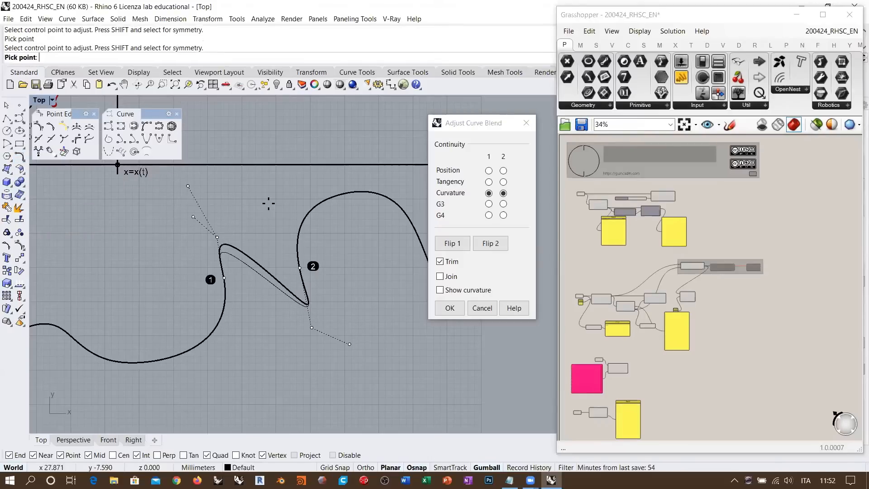
left_click(234, 191)
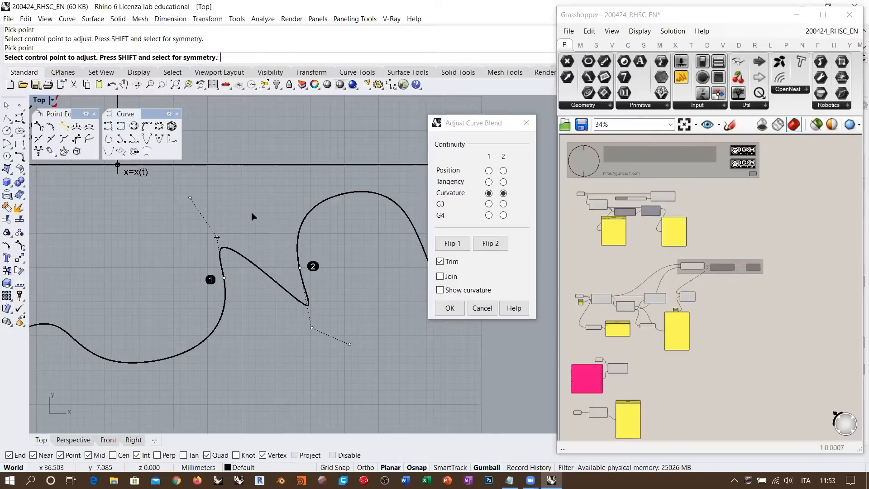
left_click(482, 309)
- Examine the control polygons of the left and right curves near their facing open ends, one curve at a time
scroll(273, 233, "up", 3)
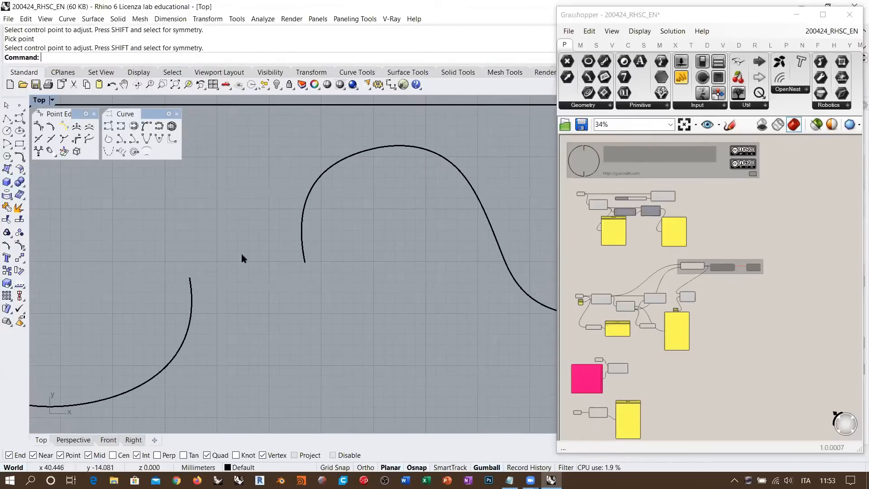
left_click(191, 291)
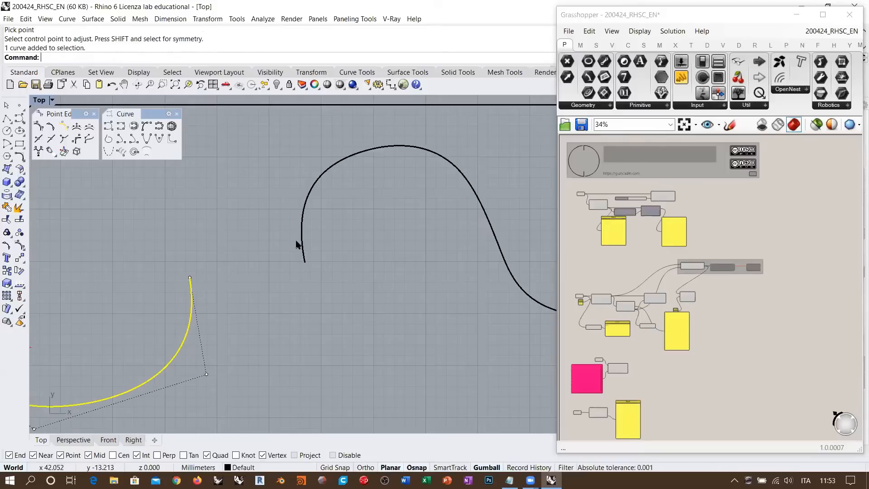
left_click(301, 244, "shift")
key("Escape")
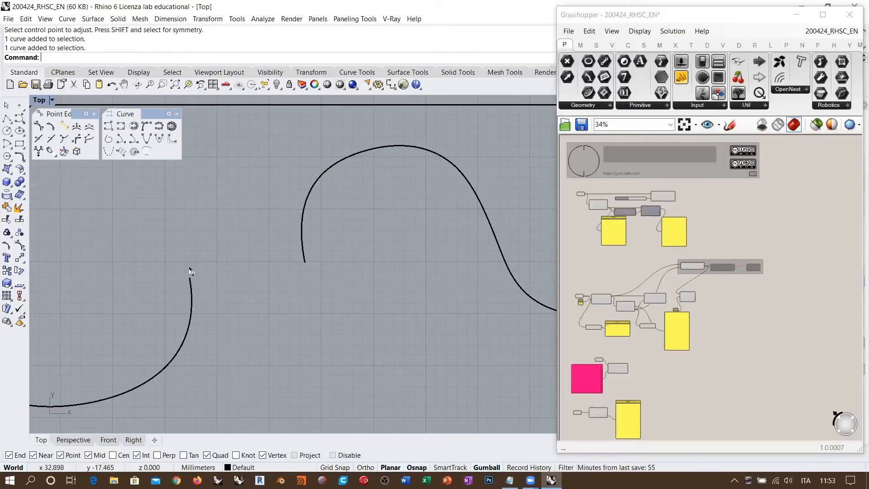
left_click(192, 289)
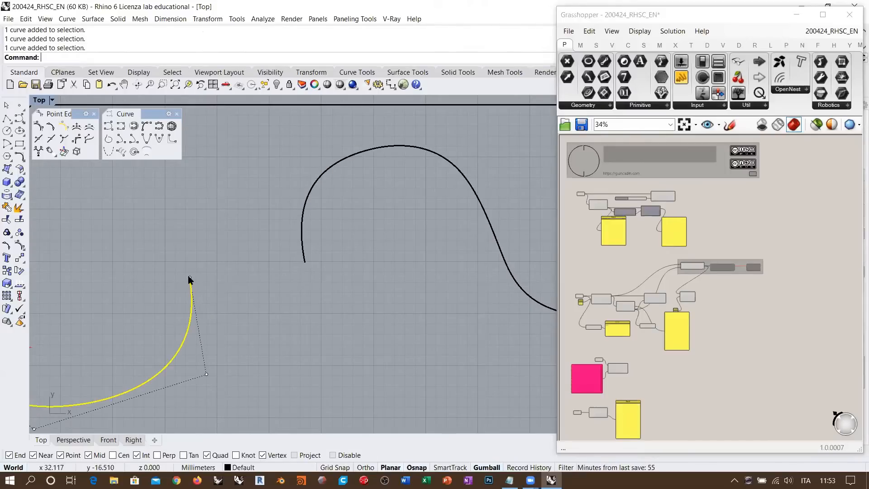
left_click(303, 259)
left_click(298, 298)
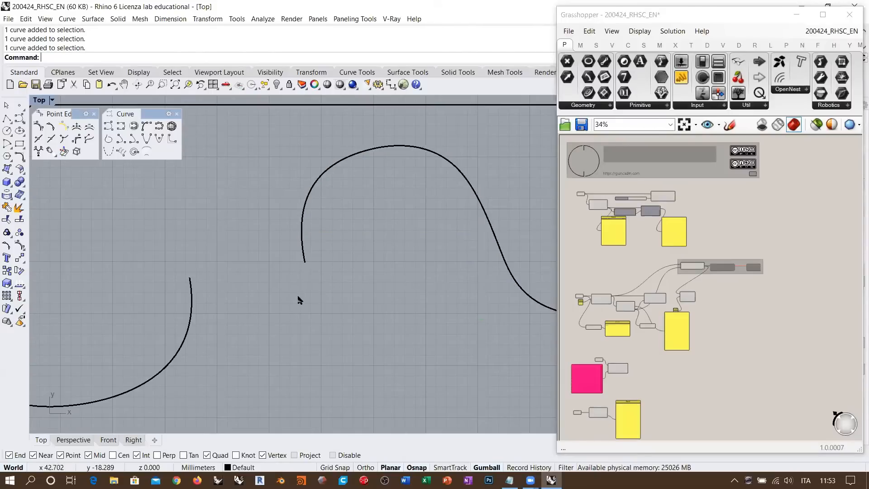
left_click(191, 287)
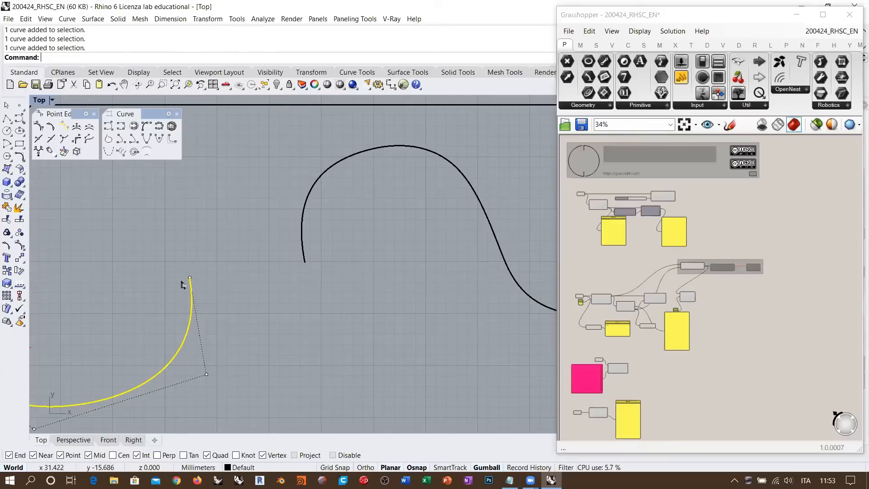
left_click(302, 254)
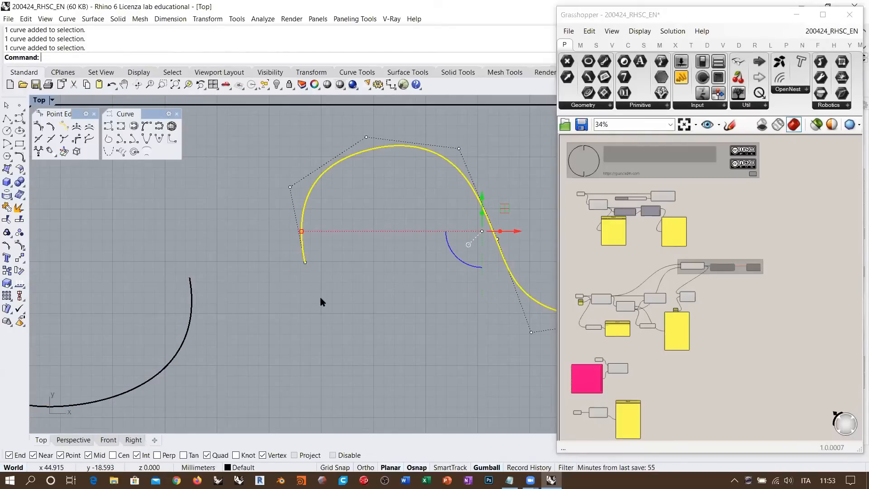
left_click(309, 285)
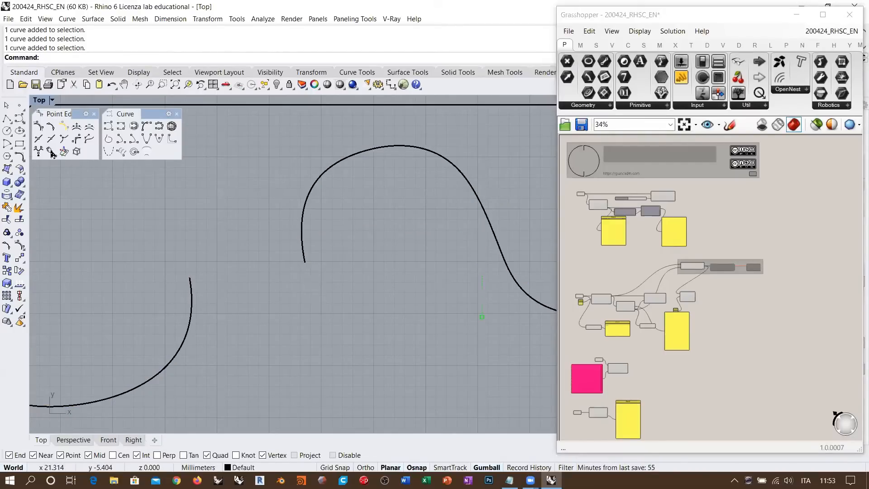
- Draw a degree 3 control point curve from the left curve's upper end to the right curve's open end, with four intermediate points
left_click(108, 126)
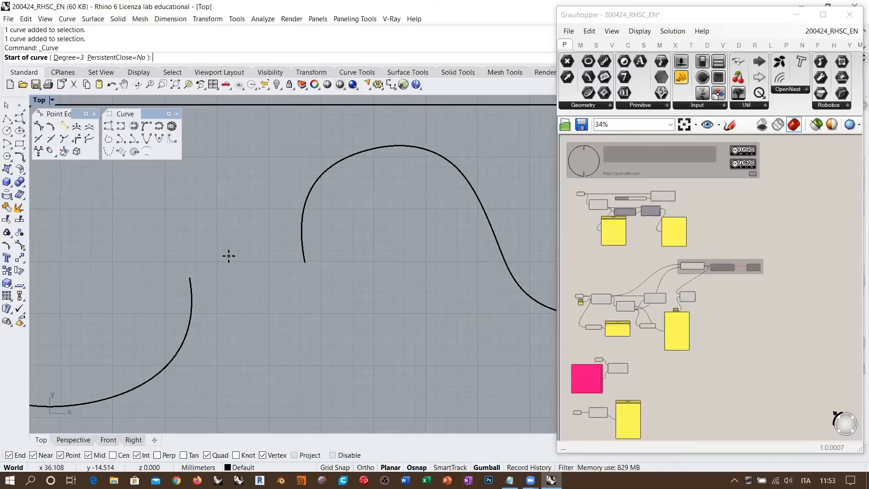
left_click(190, 277)
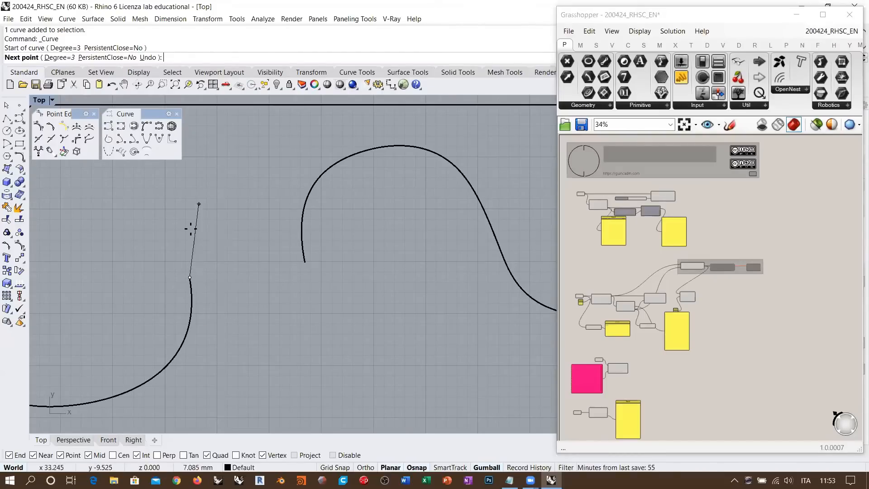
left_click(195, 245)
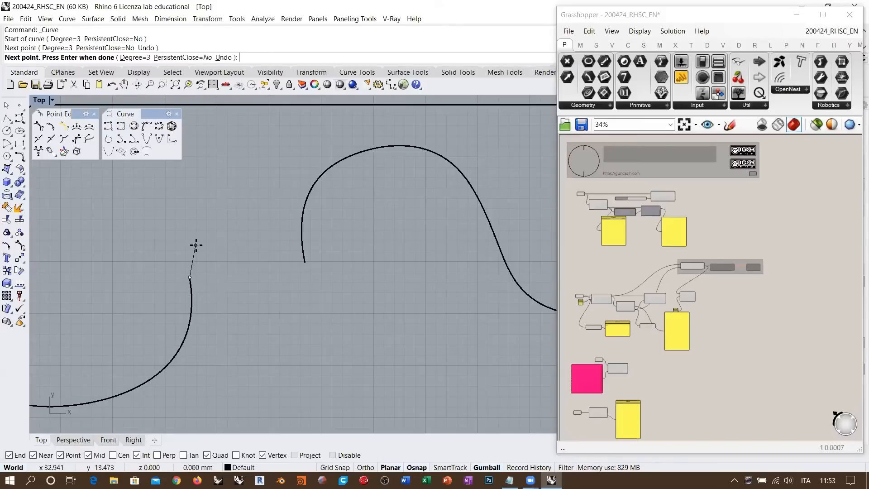
left_click(219, 221)
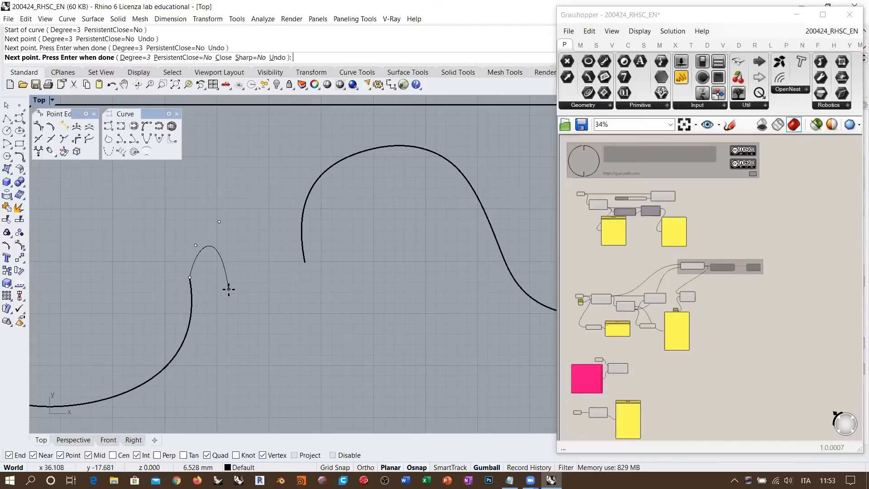
left_click(268, 289)
left_click(300, 276)
left_click(304, 262)
key("Return")
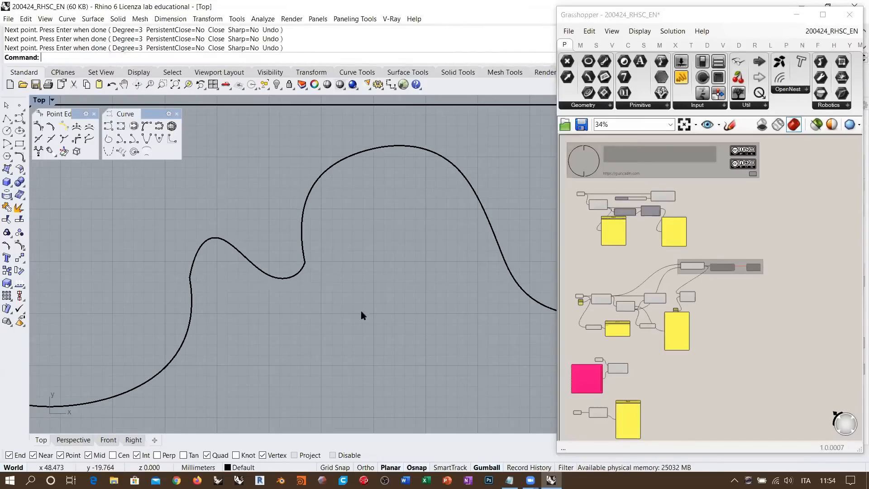
- Move the connecting curve's two control points near the left curve downward and the two near the right curve upward, exaggerating its S shape
left_click(247, 261)
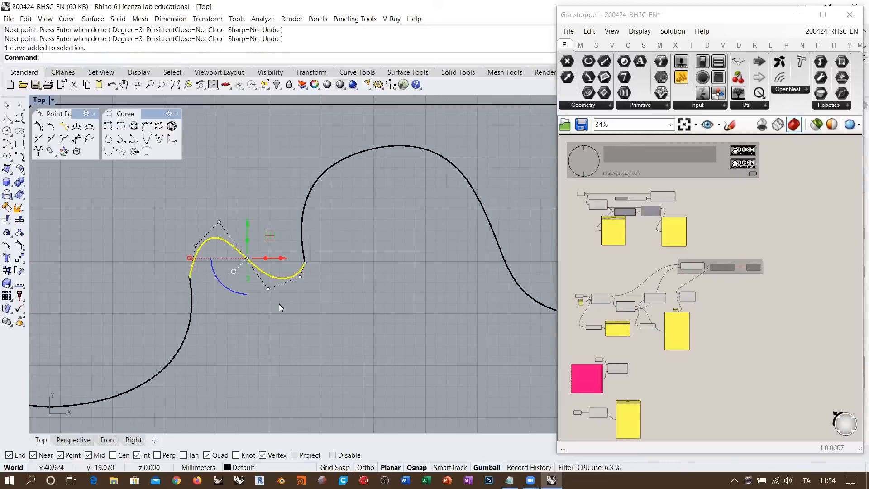
left_click_drag(179, 217, 233, 248)
left_click_drag(229, 211, 249, 183)
left_click(339, 295)
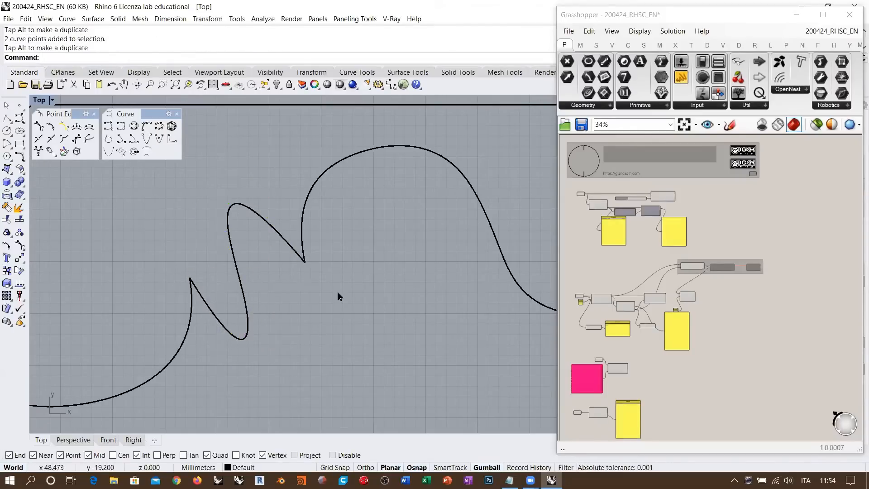
left_click(235, 258)
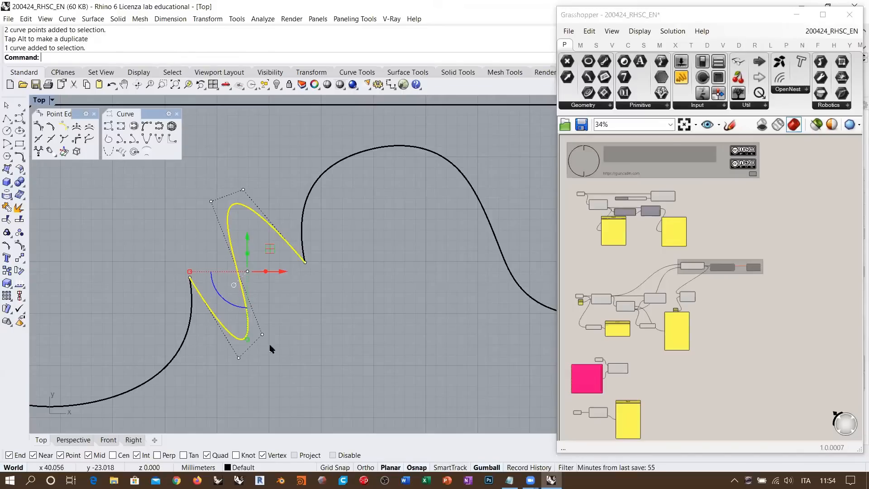
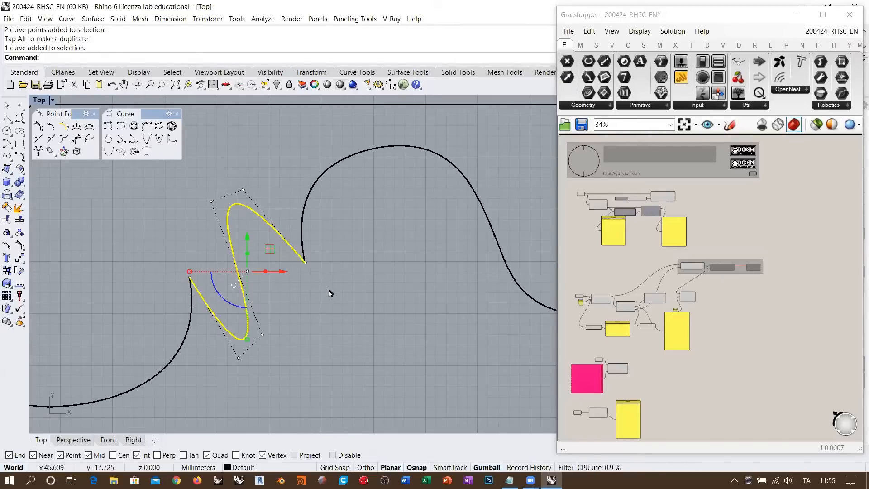
- Select all control points of the connecting curve while excluding the curve itself from the selection
scroll(315, 295, "down", 3)
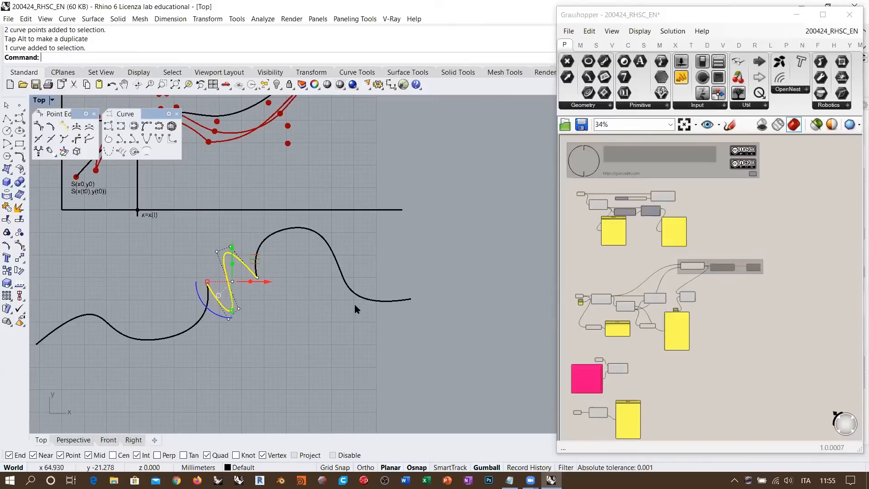
scroll(298, 319, "up", 4)
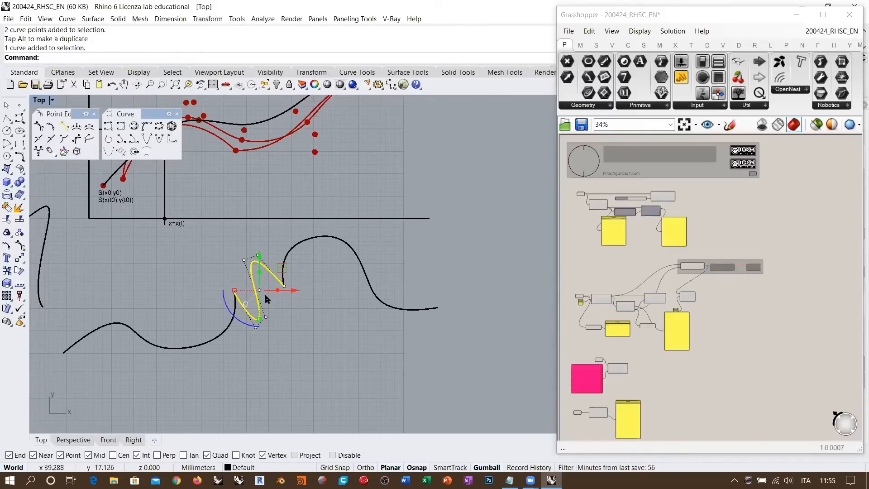
key("Escape")
left_click(251, 300)
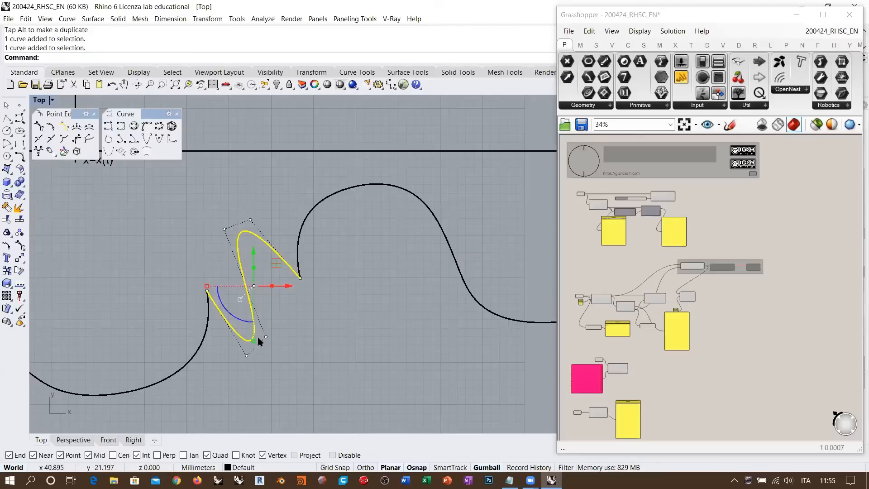
left_click_drag(201, 382, 317, 218)
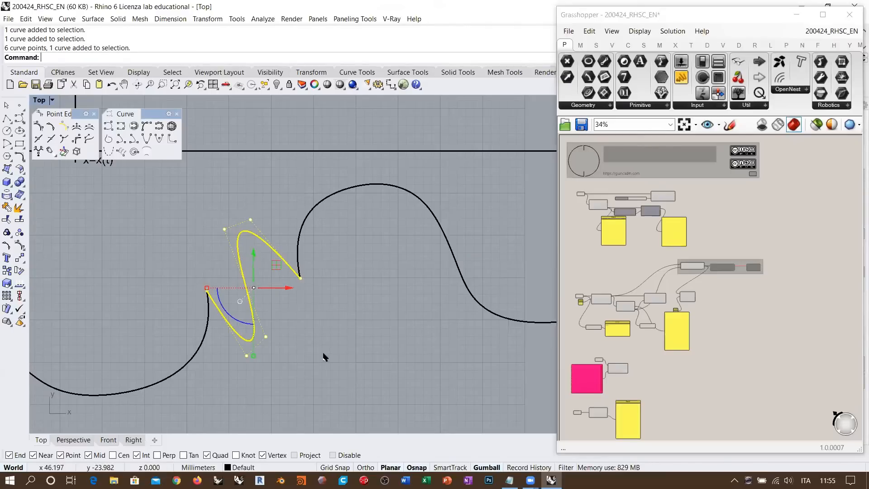
left_click(278, 254, "ctrl")
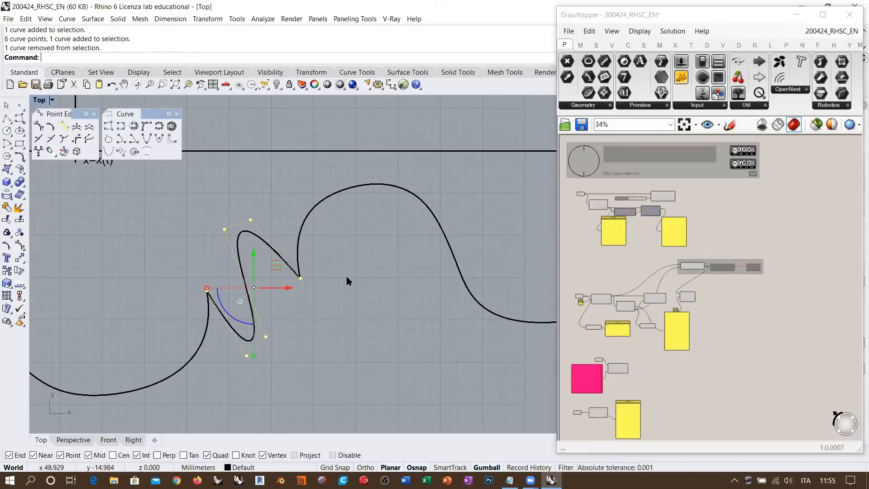
- Delete the hand-drawn curve connecting the left and right curves
key("Escape")
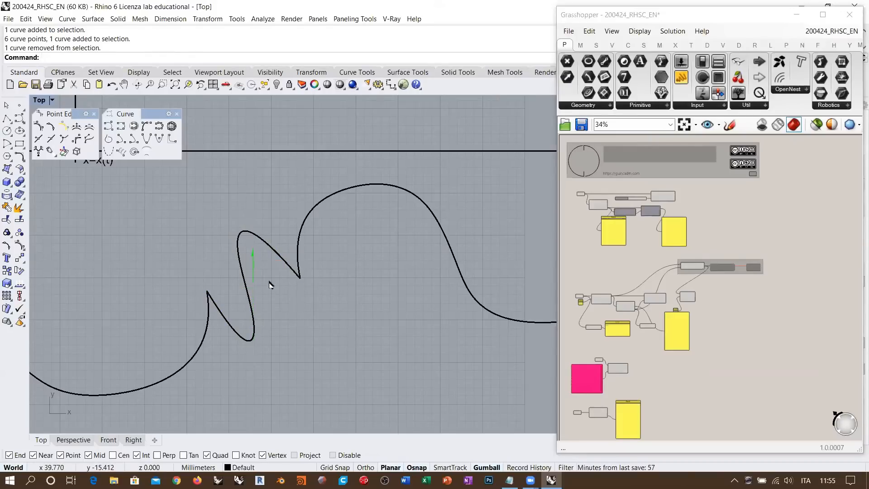
left_click_drag(270, 283, 256, 308)
key("Delete")
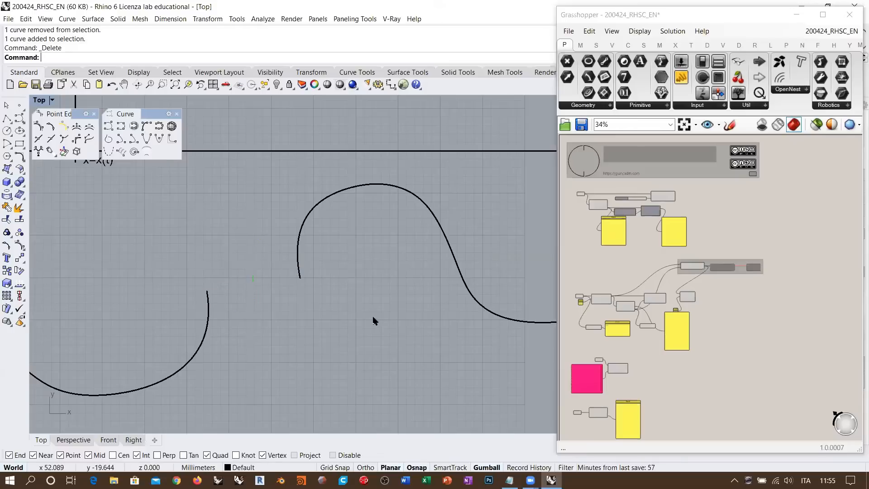
- Preview an adjustable curve blend with Curvature continuity at both ends between the facing ends of the two curves, then cancel it
right_click(207, 45)
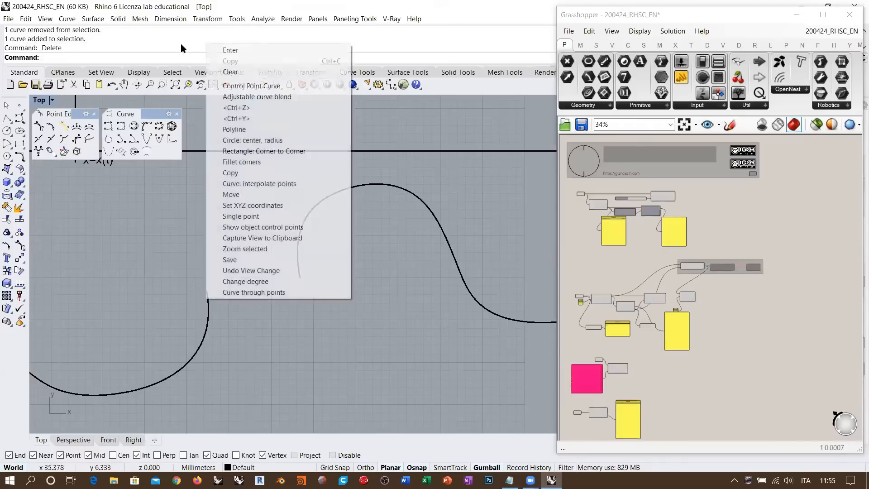
left_click(231, 96)
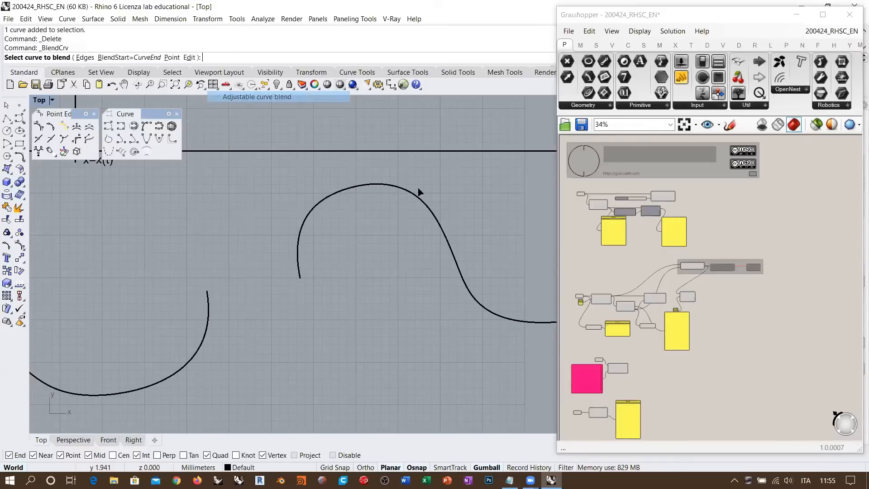
left_click(208, 301)
left_click(300, 264)
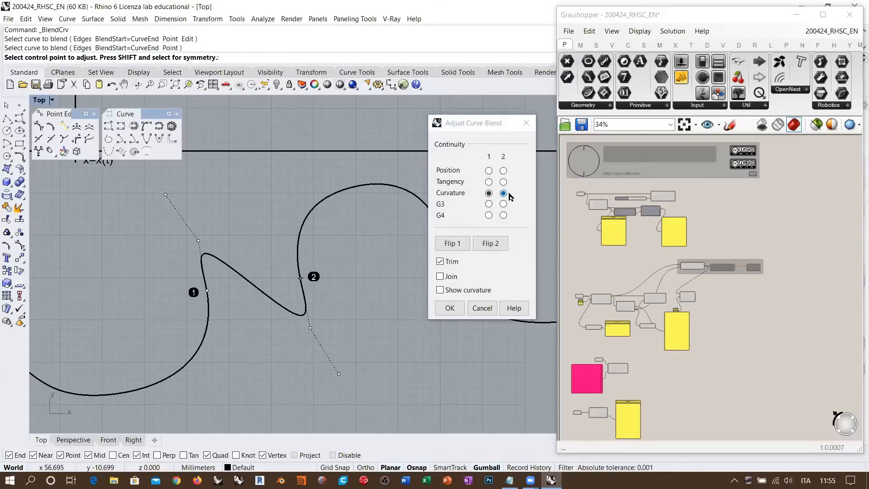
right_click_drag(248, 255, 286, 246)
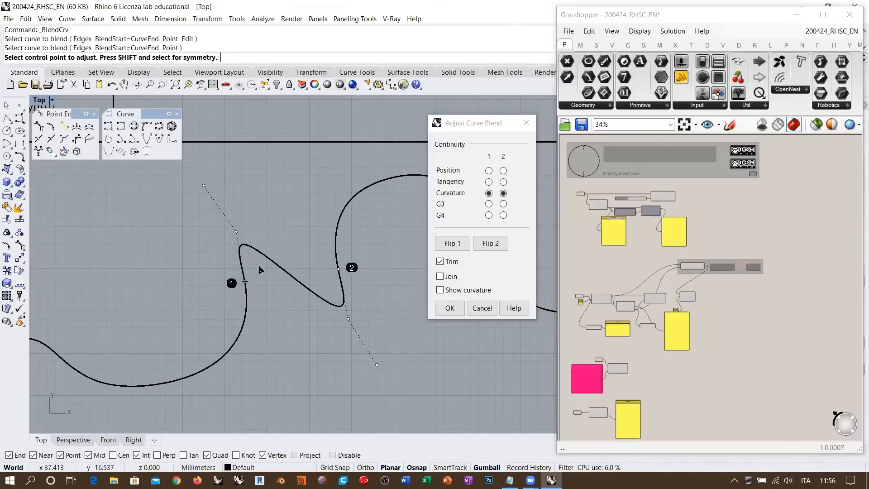
right_click_drag(243, 284, 223, 292)
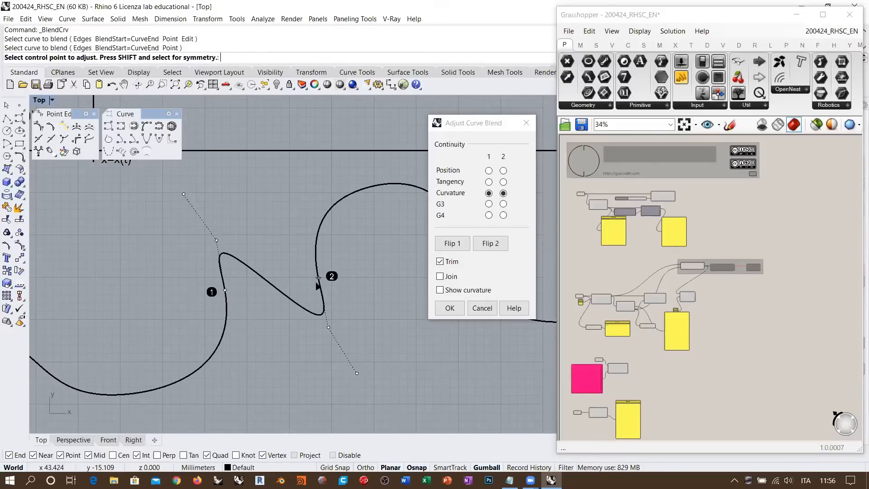
right_click_drag(316, 284, 290, 284)
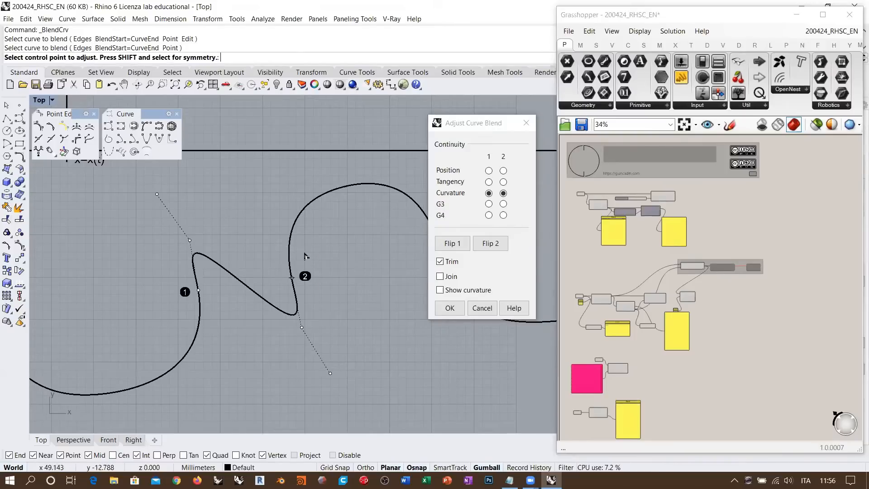
right_click_drag(310, 258, 331, 260)
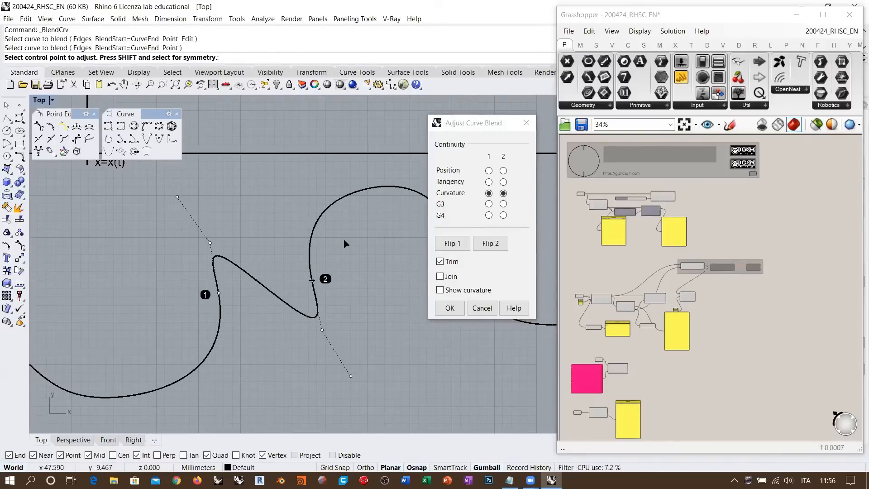
left_click(483, 308)
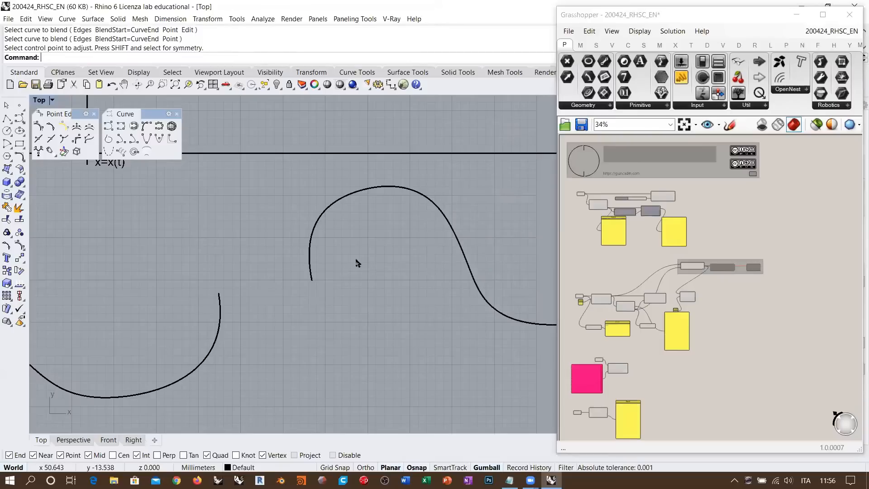
scroll(355, 261, "down", 5)
right_click_drag(348, 248, 352, 254)
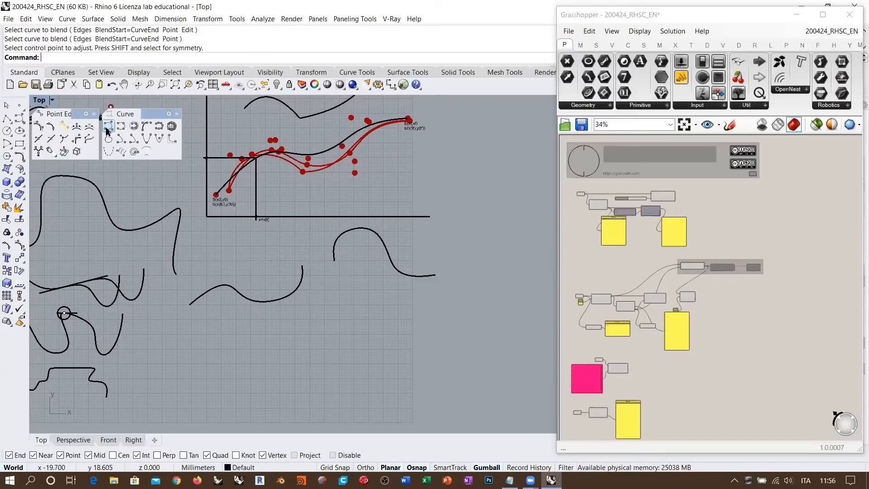
scroll(337, 258, "up", 5)
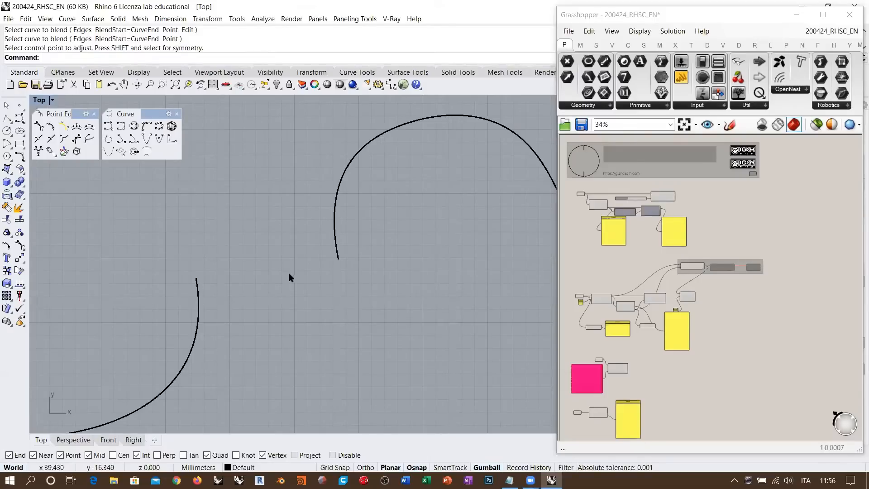
scroll(278, 215, "down", 2)
scroll(277, 218, "down", 3)
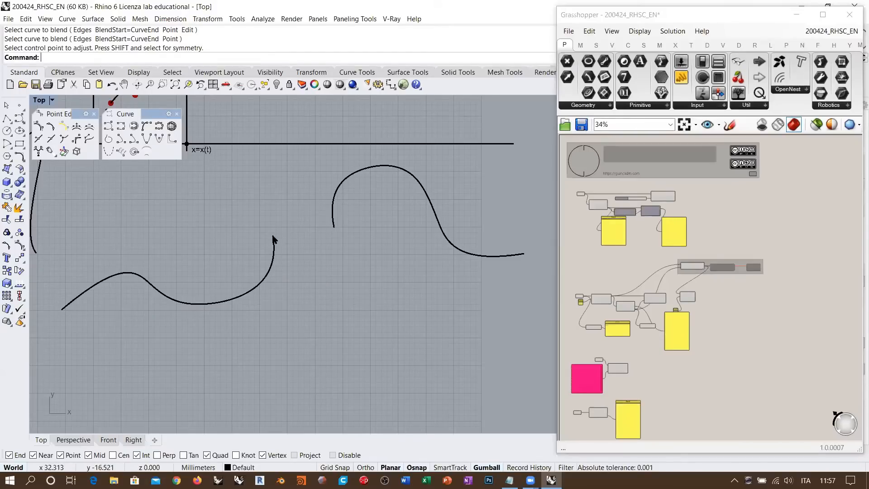
- Examine the facing ends of the left and right curves, selecting each curve in turn to show its control points
left_click(333, 226)
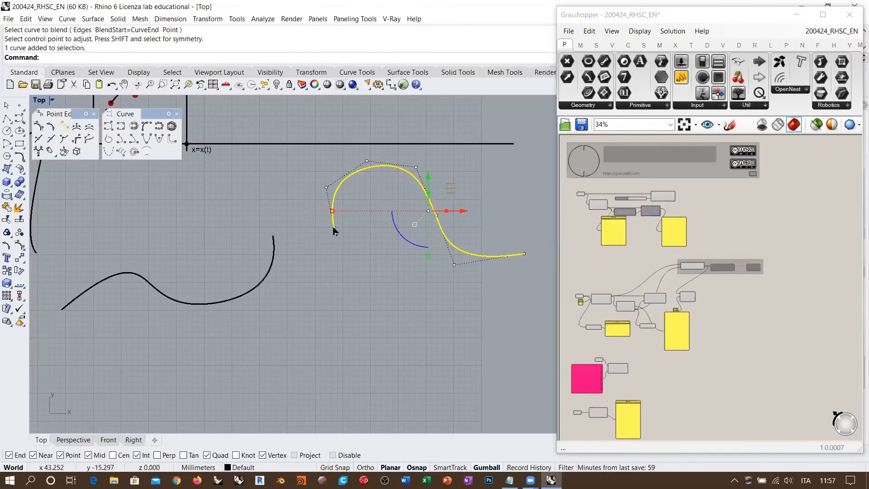
left_click(273, 237)
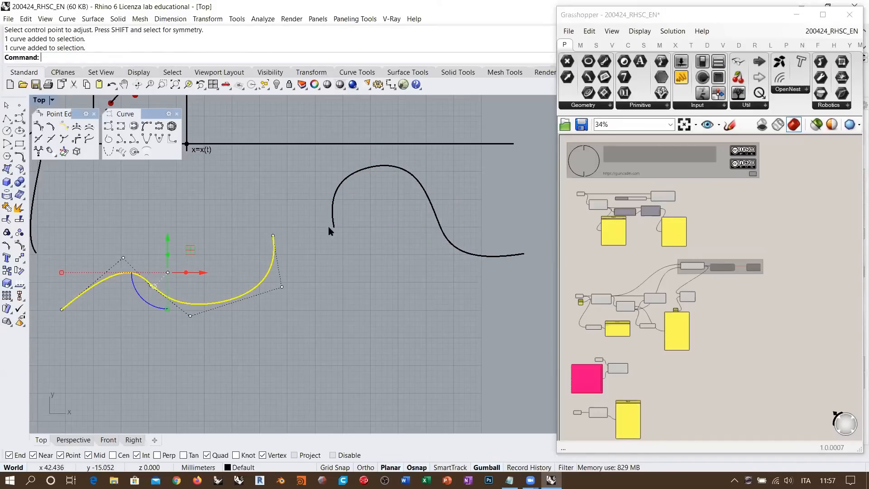
left_click(333, 241)
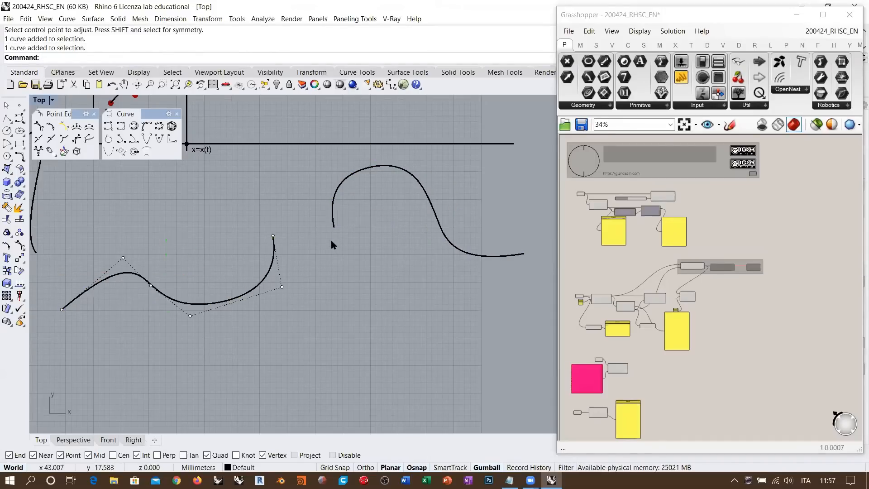
left_click(333, 220)
left_click(274, 242)
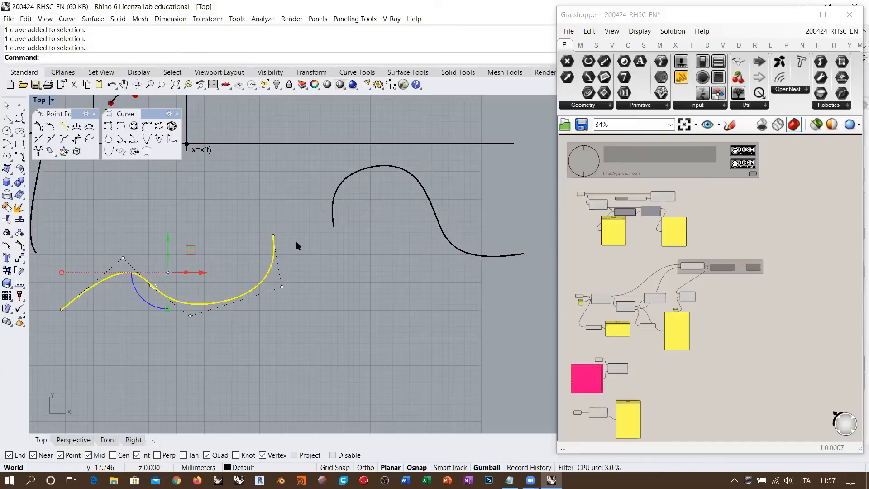
left_click(299, 239)
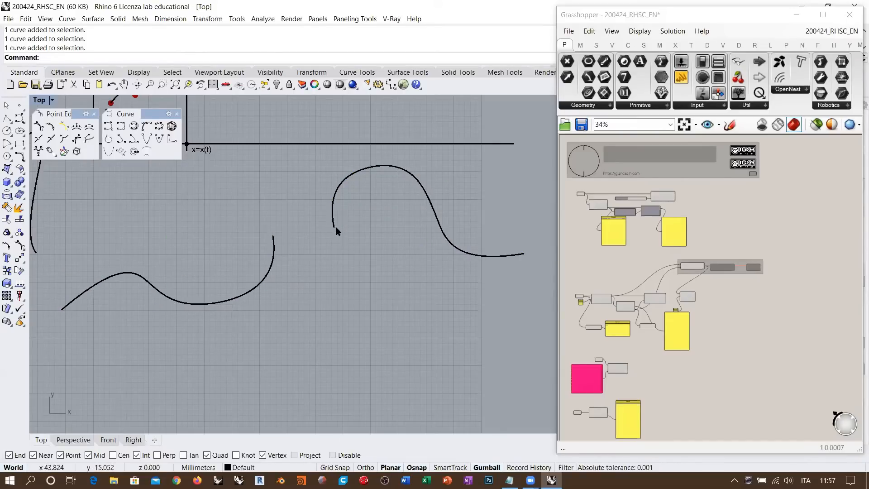
left_click(273, 261)
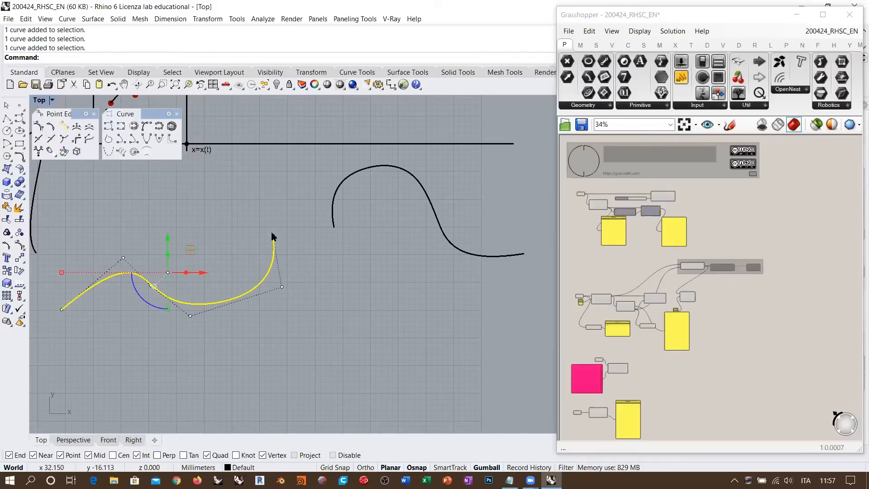
left_click(333, 229)
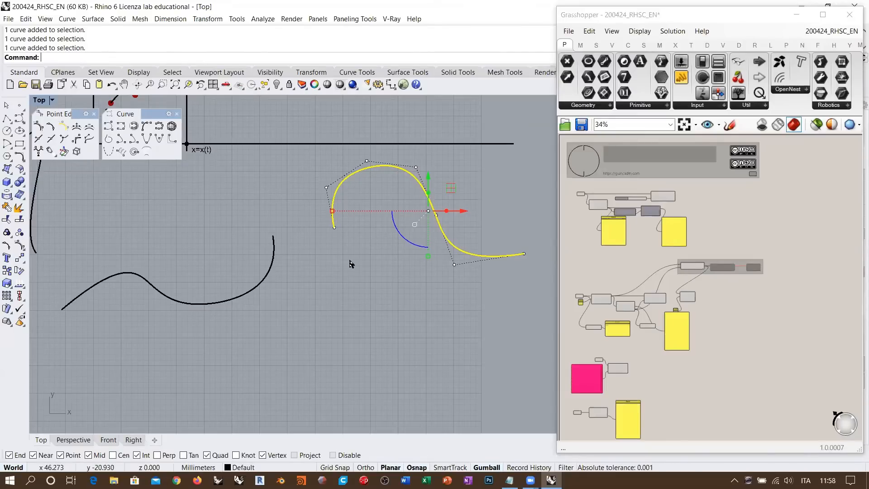
left_click(813, 415)
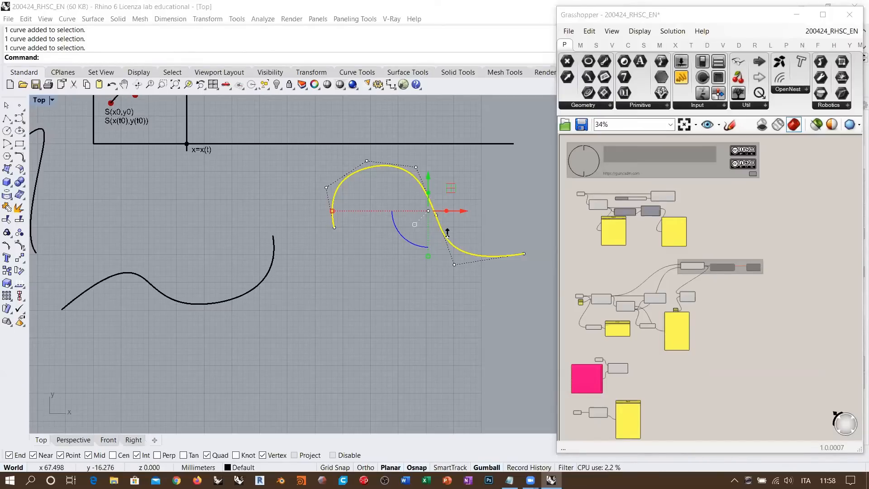
left_click(466, 183)
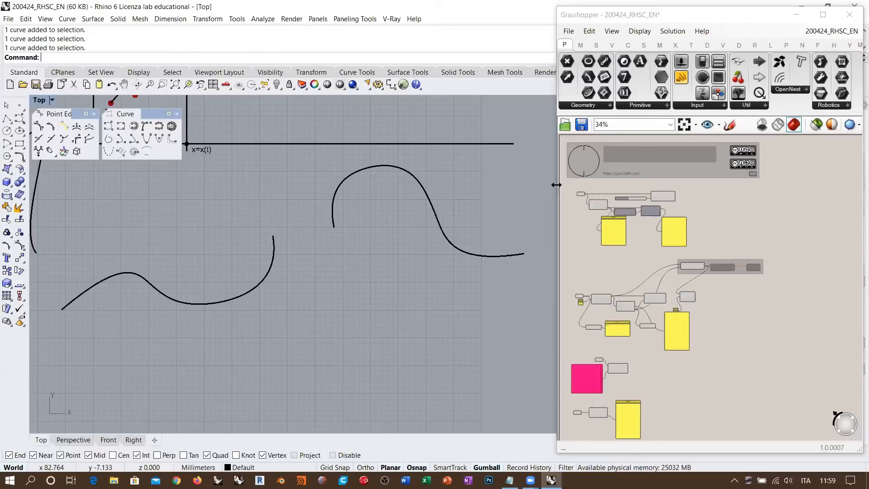
- Widen the Grasshopper window to a little over half the screen and find an empty canvas area
left_click_drag(556, 184, 378, 187)
right_click_drag(281, 247, 222, 250)
scroll(197, 254, "down", 4)
scroll(648, 216, "up", 4)
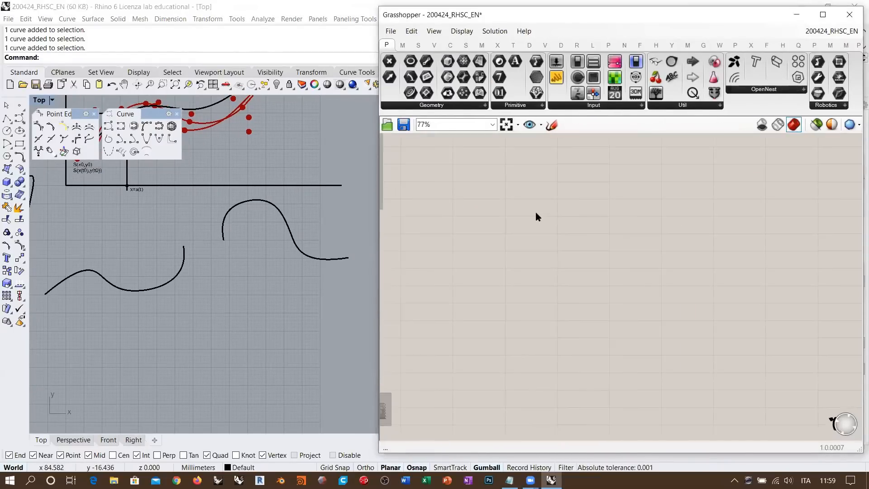
left_click(551, 124)
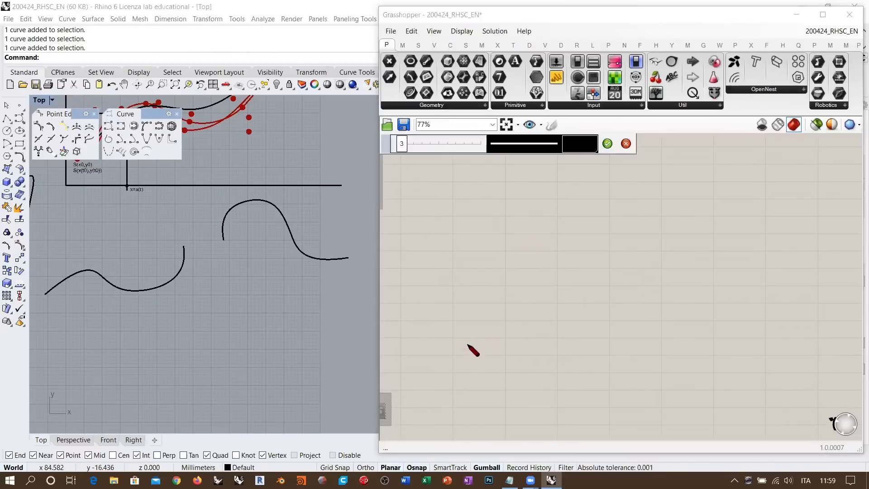
mouse_move(461, 367)
left_mouse_down()
mouse_move(489, 341)
mouse_move(498, 288)
left_mouse_up()
left_click(626, 144)
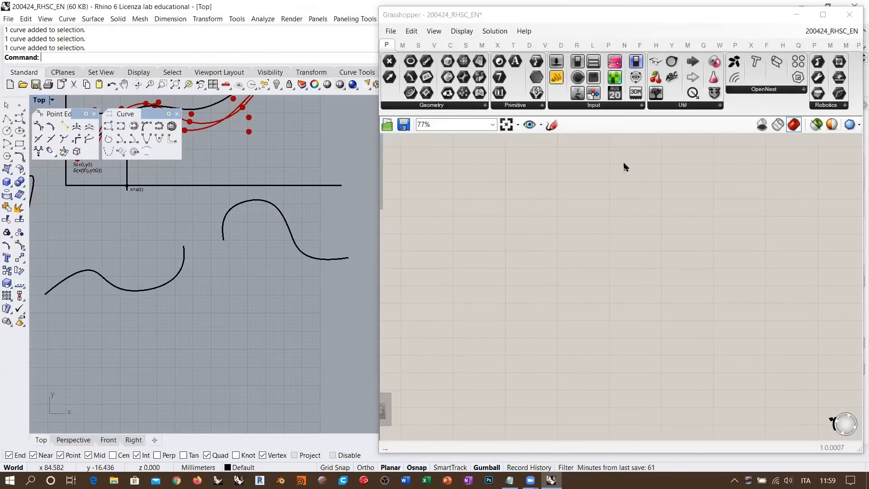
- Examine the left curve up close alongside the existing Shatter and Evaluate Curve definition on the canvas
mouse_move(624, 165)
right_mouse_down()
mouse_move(618, 220)
mouse_move(642, 216)
right_mouse_up()
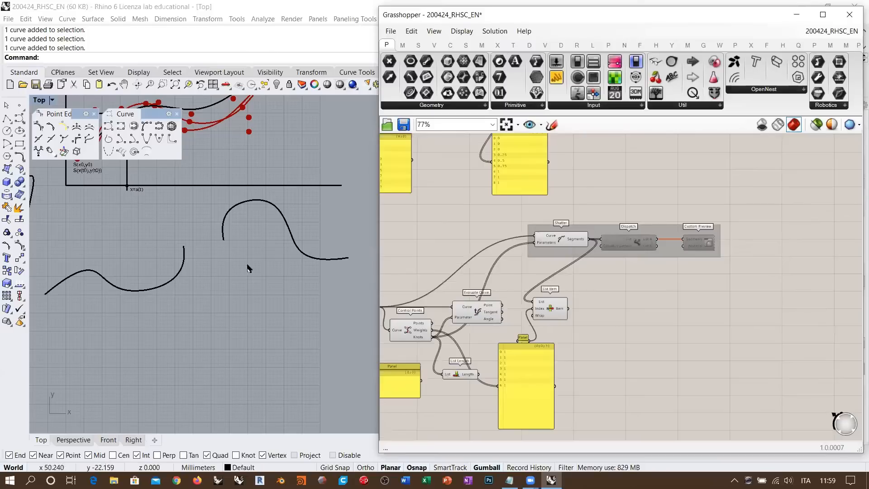
right_click_drag(186, 279, 242, 257)
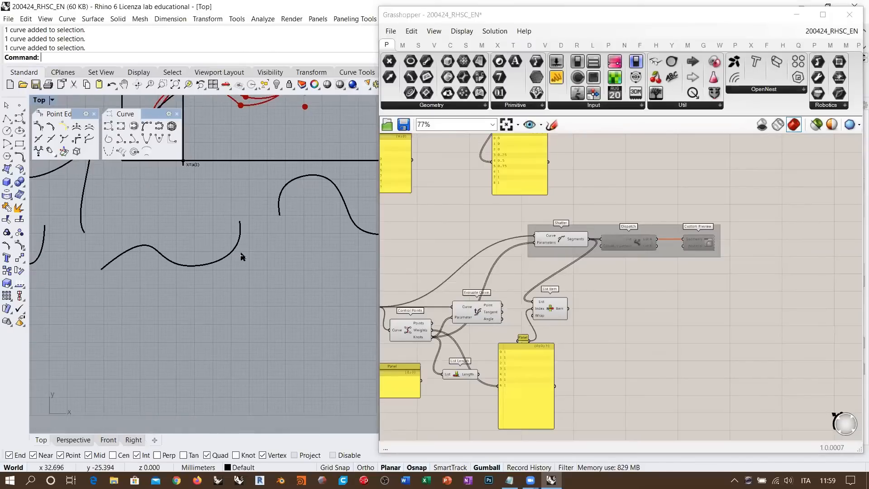
scroll(207, 283, "up", 5)
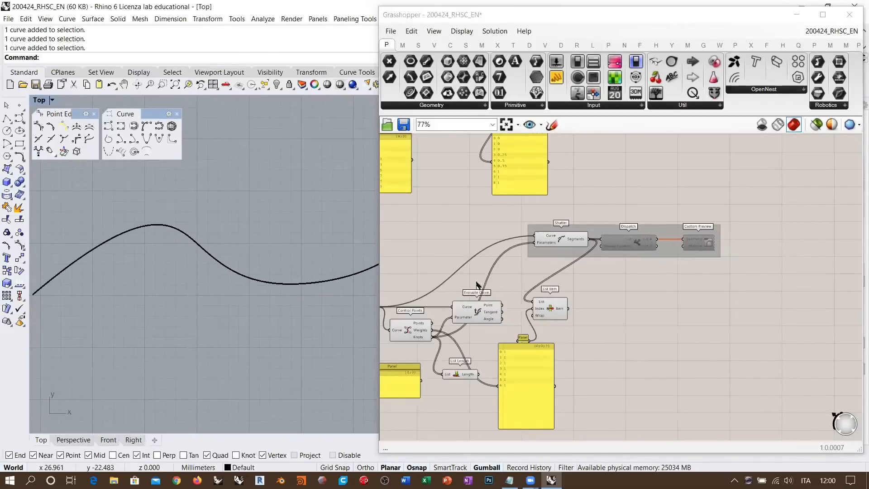
right_click_drag(476, 284, 439, 238)
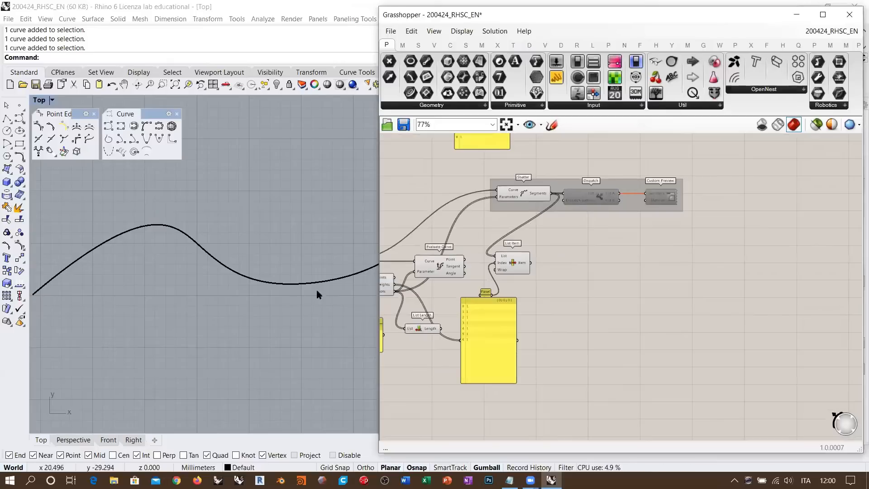
right_click_drag(262, 285, 217, 282)
scroll(220, 275, "down", 6)
left_click(263, 277)
scroll(592, 276, "down", 2)
- Add a Curve parameter in an empty canvas area beside the licence image samplers
right_click_drag(592, 269, 655, 254)
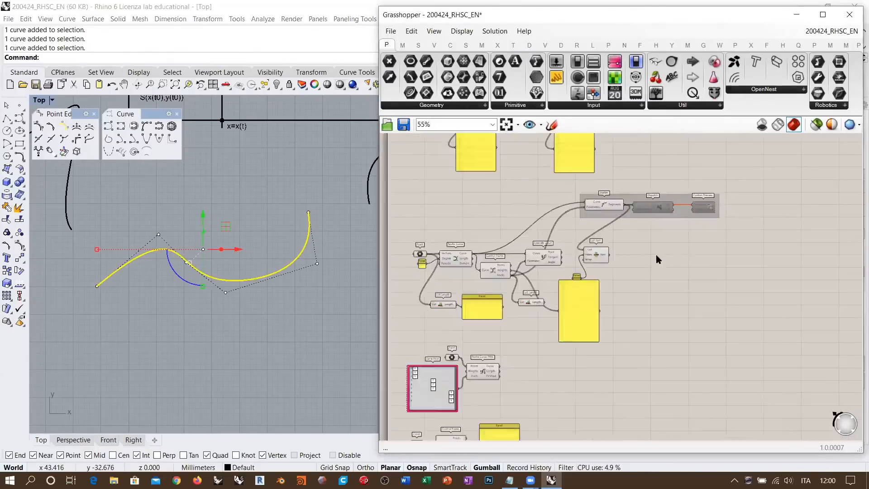
scroll(656, 254, "down", 2)
right_click_drag(598, 370, 610, 253)
right_click_drag(646, 219, 523, 347)
scroll(537, 240, "up", 5)
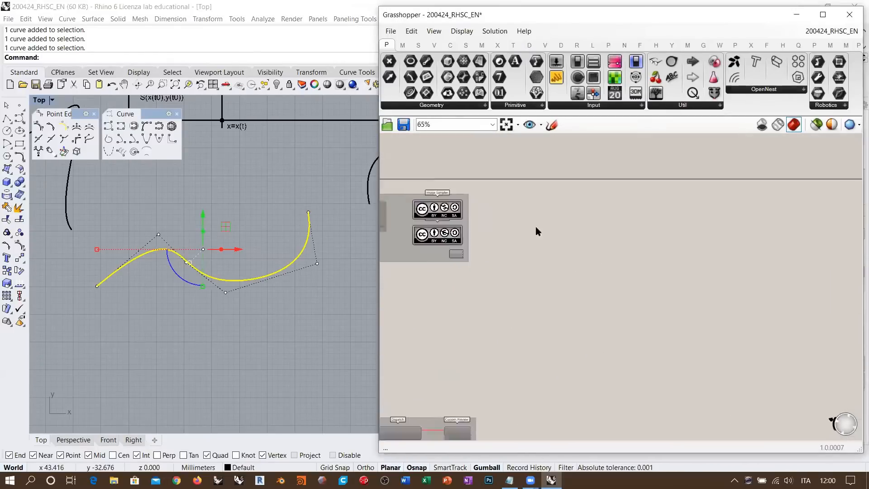
double_click(552, 194)
type("crv")
left_click(516, 165)
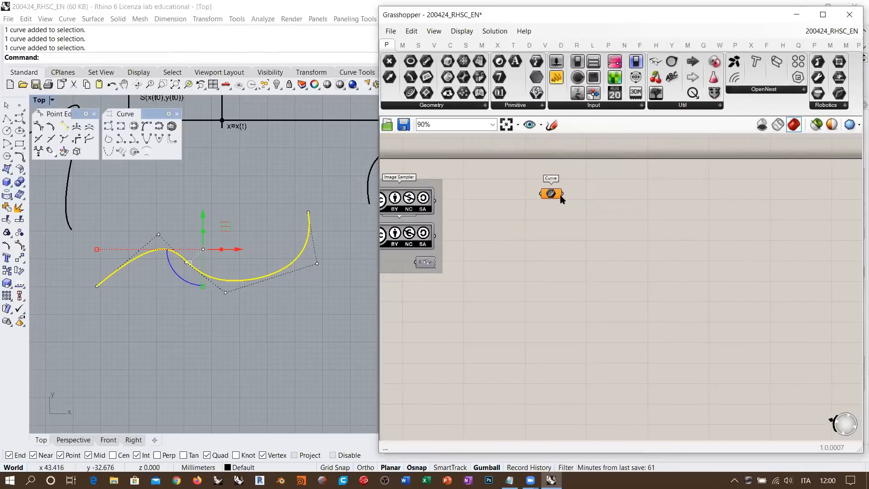
- Assign the left Rhino curve to the new Curve parameter as its single curve
right_click(550, 193)
left_click(572, 339)
left_click(538, 291)
left_click(271, 291)
right_click_drag(258, 300, 275, 280)
scroll(259, 317, "up", 2)
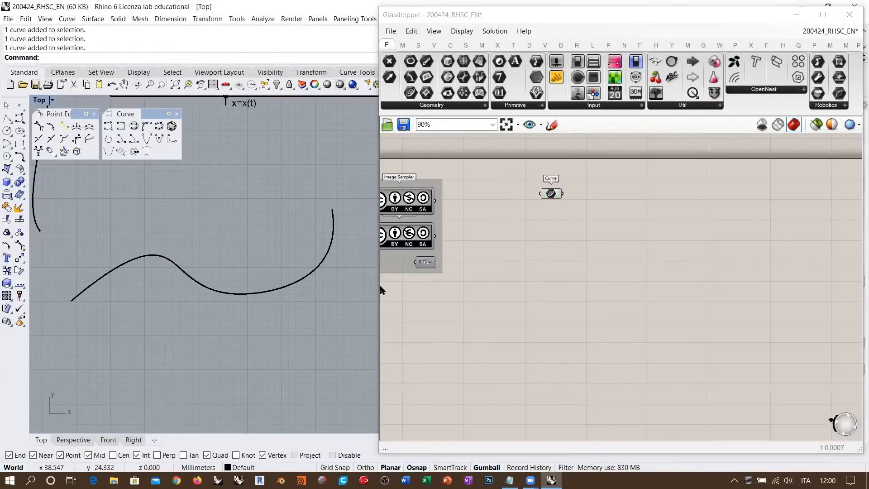
- Narrow the Grasshopper window so the whole left curve fits in the Rhino viewport beside the Curve parameter
left_click_drag(378, 286, 485, 285)
right_click_drag(325, 268, 326, 264, "ctrl")
right_click_drag(329, 285, 311, 308)
right_click_drag(653, 240, 618, 258)
scroll(645, 235, "up", 3)
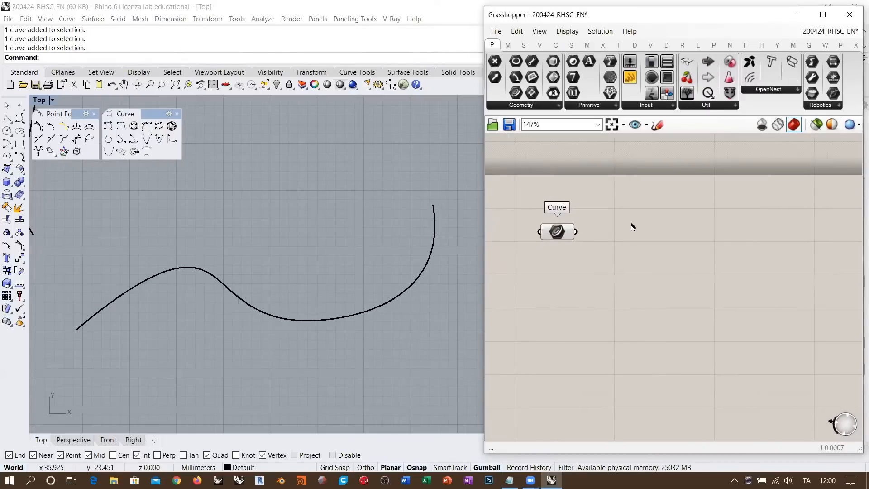
- Add a Derivatives component from the curve analysis tools and place it beside the Curve parameter
left_click(556, 45)
left_click(521, 107)
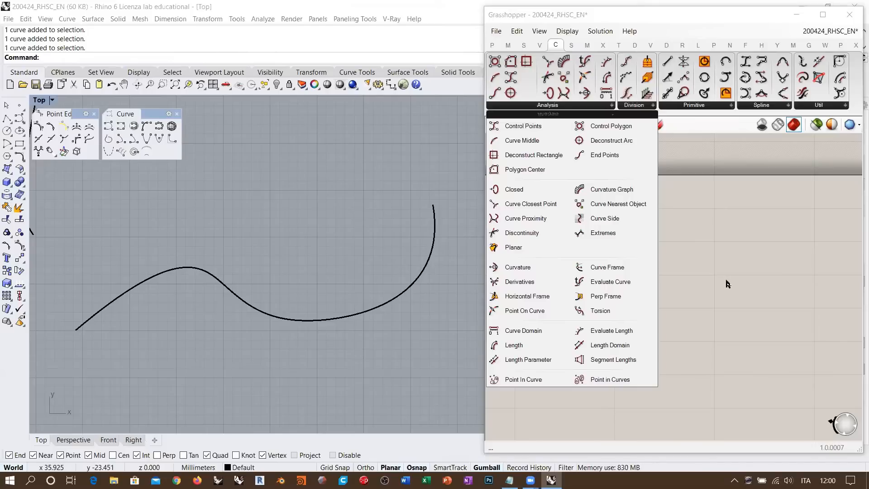
left_click(519, 282)
left_click(644, 249)
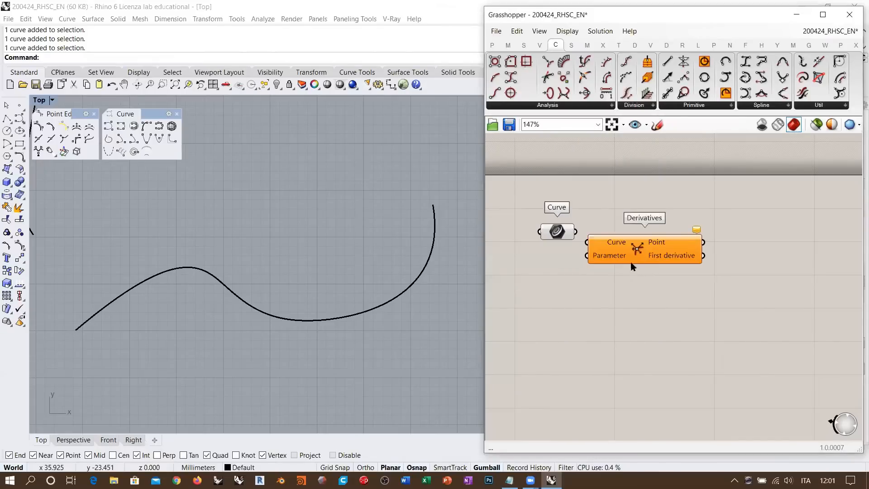
left_click_drag(636, 252, 657, 243)
left_click(656, 290)
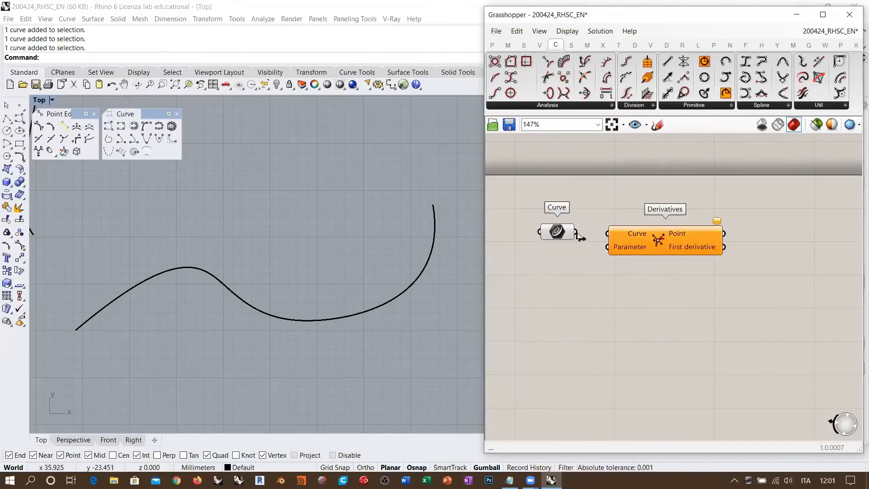
- Connect the Curve parameter's output to the Curve input of the Derivatives component
left_click_drag(578, 235, 629, 239)
scroll(577, 223, "up", 2)
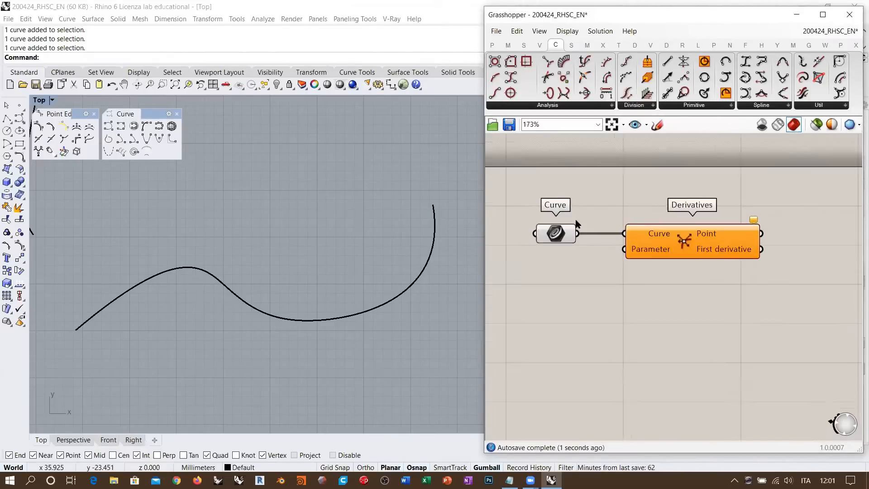
scroll(636, 224, "up", 2)
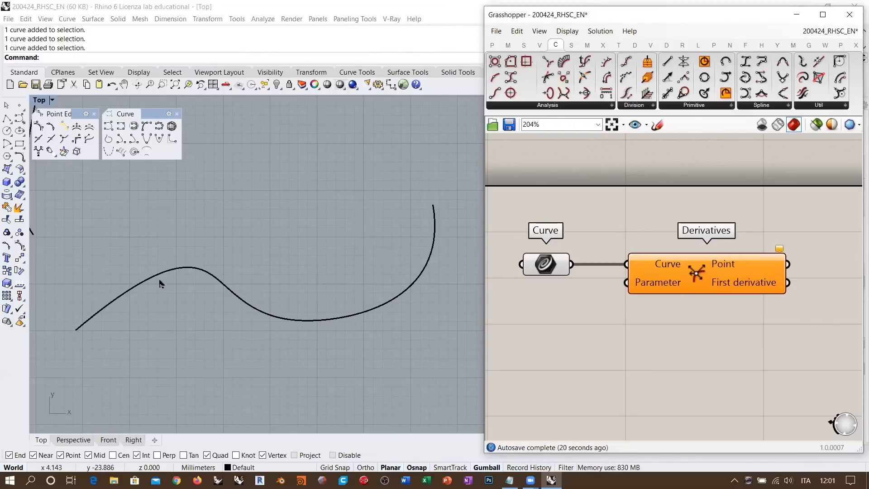
- Move the Grasshopper window off Rhino's object properties and select the left curve
left_click(87, 323)
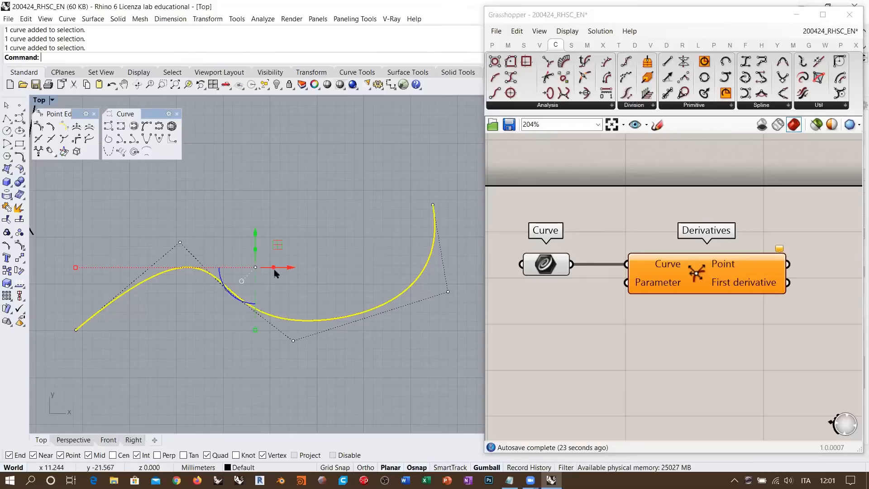
left_click(379, 237)
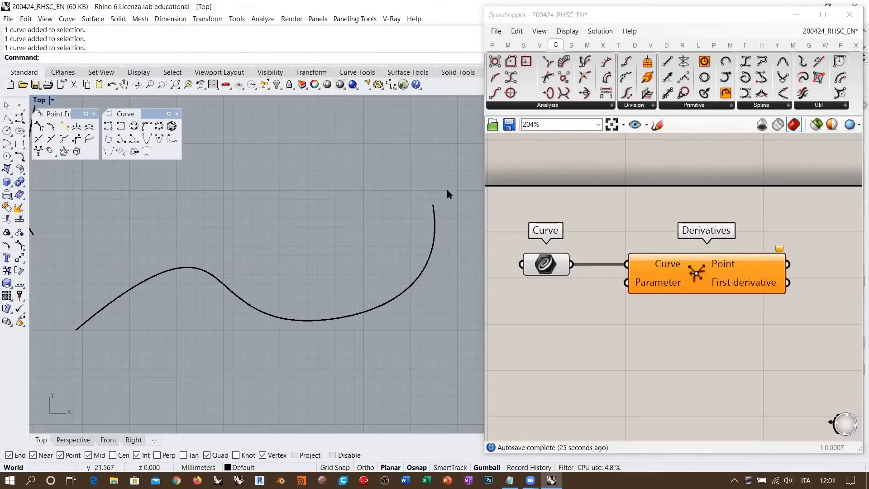
left_click(640, 17)
left_click_drag(640, 18, 403, 317)
left_click_drag(487, 245, 395, 187)
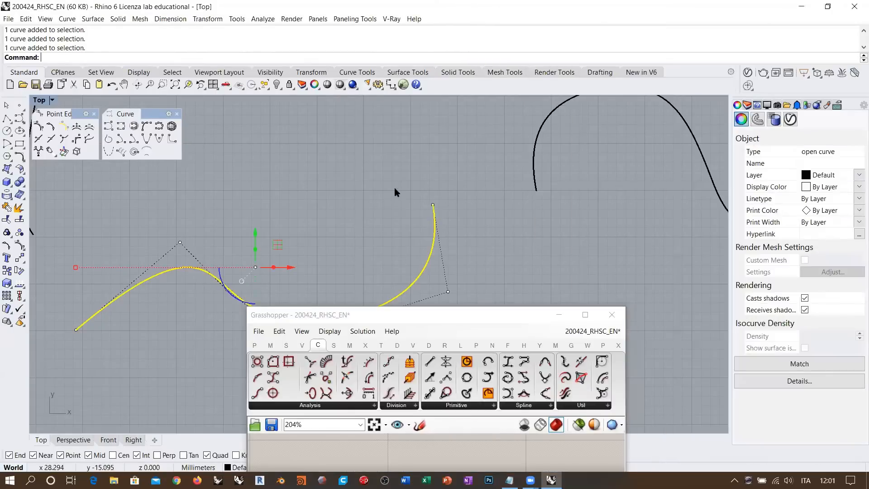
- Examine the upper limit of the left curve's domain in its object description, then close the description
left_click(773, 382)
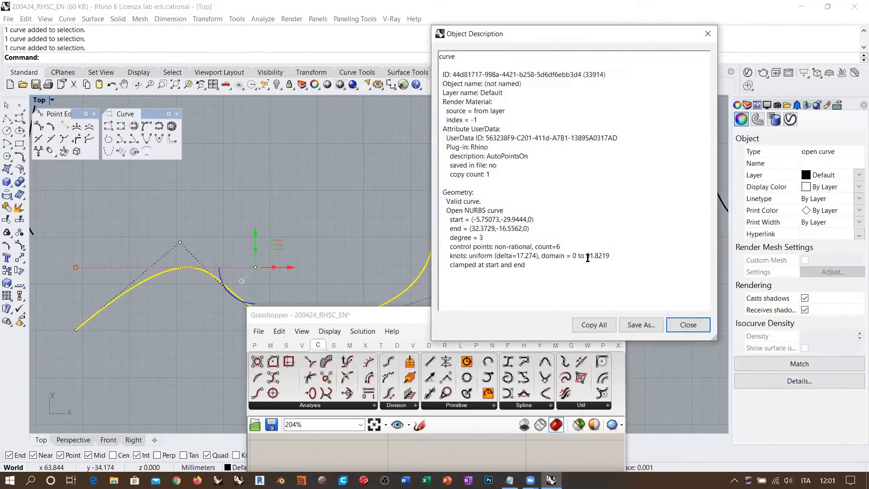
double_click(587, 258)
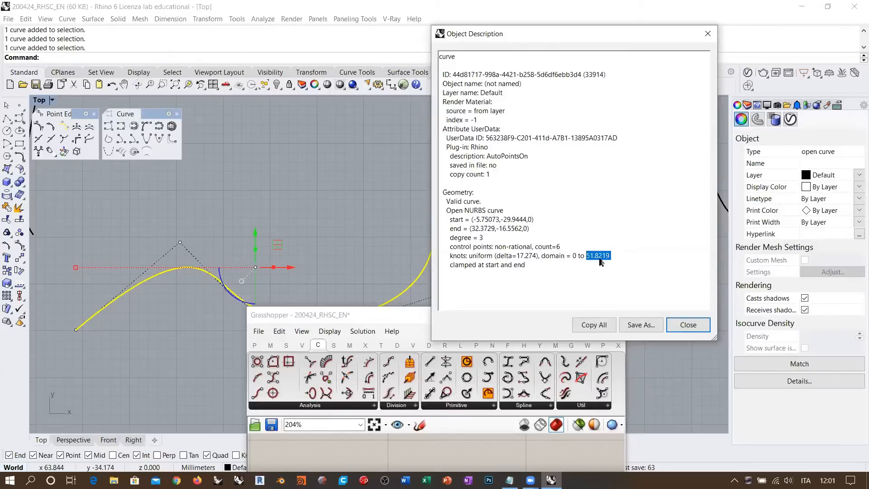
left_click(608, 256)
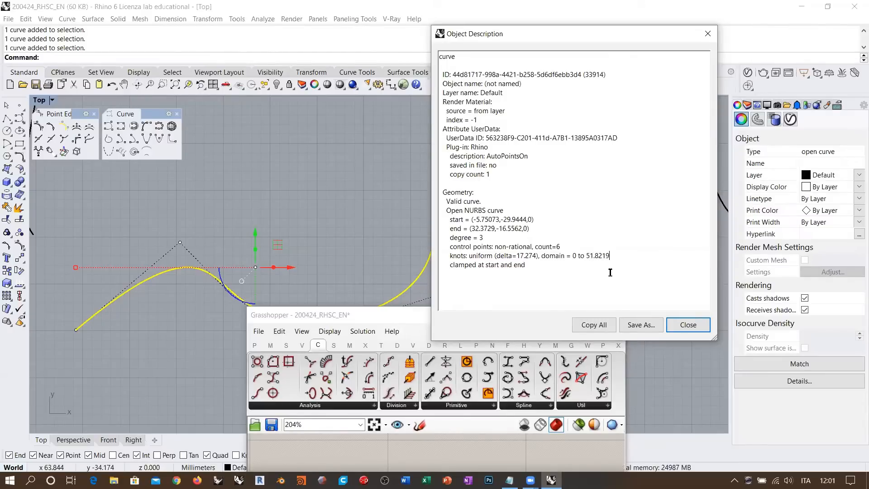
left_click_drag(606, 256, 614, 258)
left_click(617, 260)
double_click(603, 255)
left_click(687, 324)
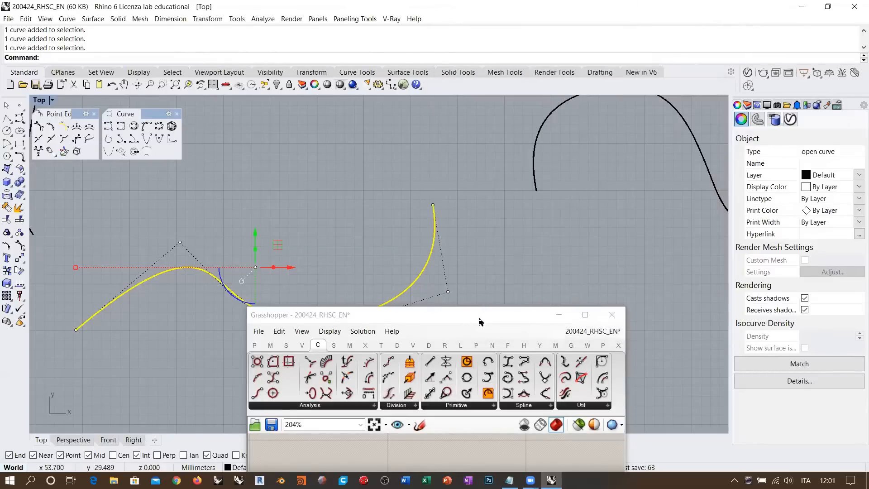
- Move the Grasshopper window beside the curve and reparameterize the Curve input of the Derivatives component
left_click_drag(481, 322, 699, 22)
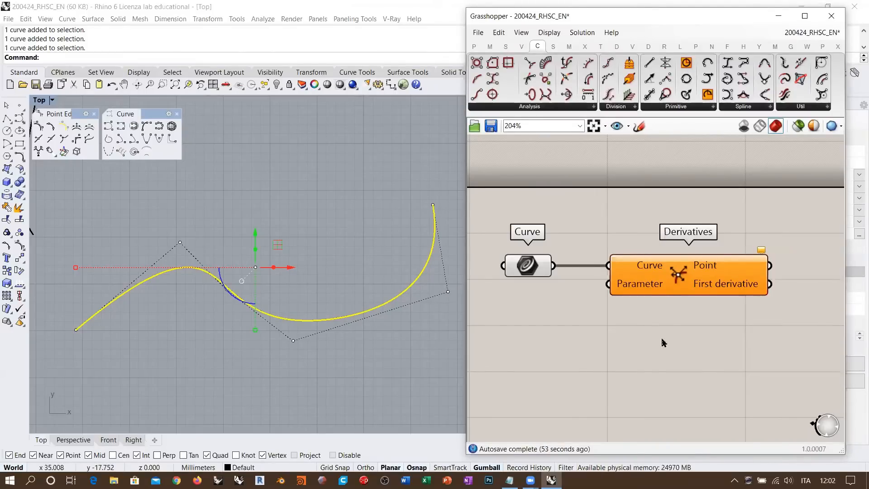
right_click(640, 269)
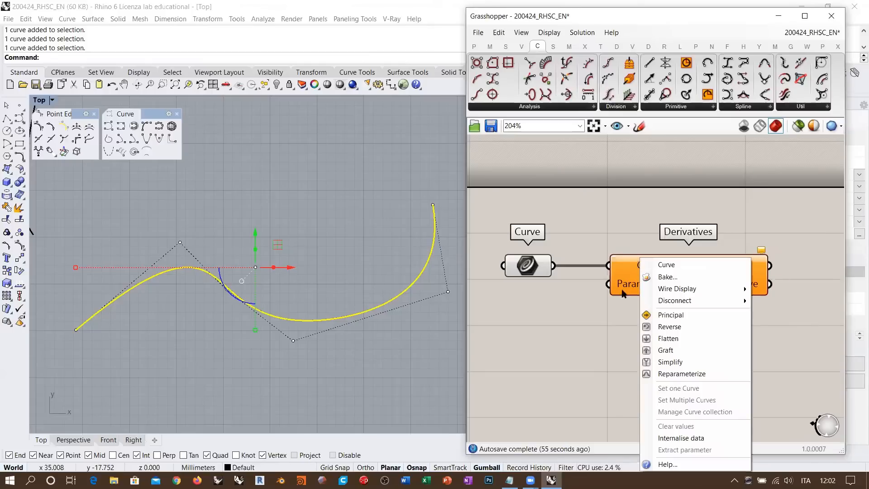
left_click(664, 372)
- Add a number slider with the value 0.000 and place it below the Curve parameter
right_click_drag(540, 348, 669, 324)
double_click(668, 324)
type("0.000")
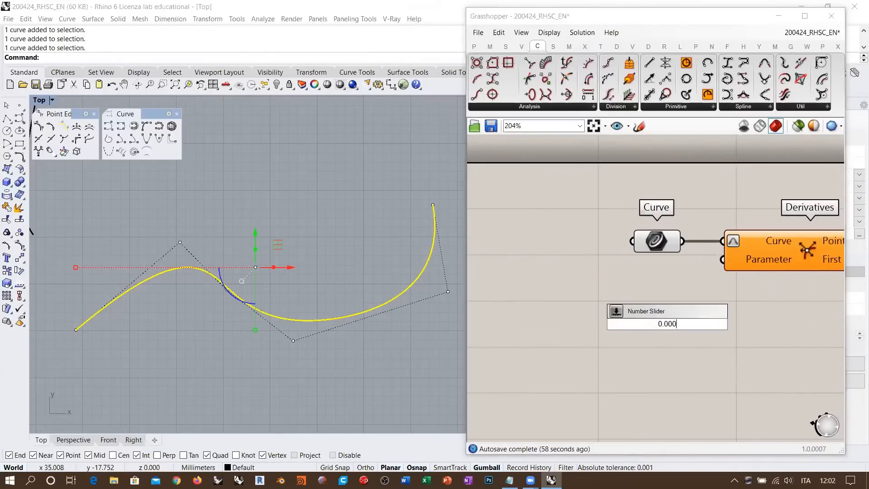
key("Return")
left_click_drag(713, 318, 642, 272)
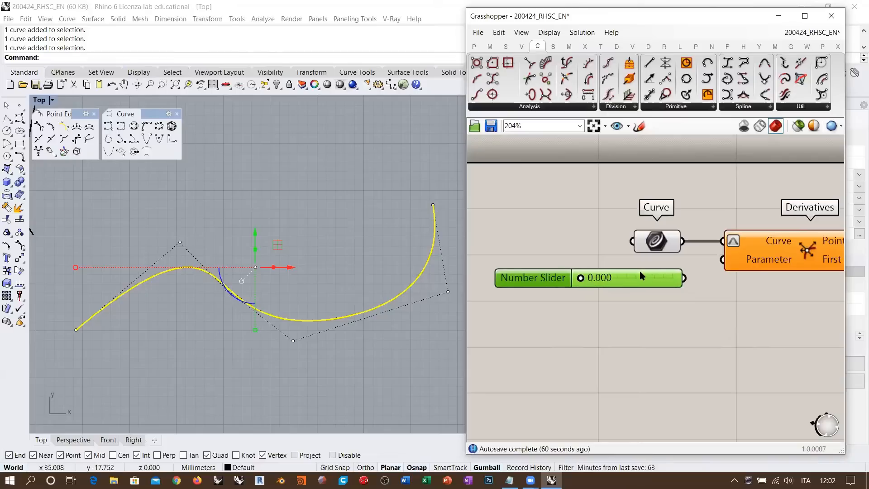
left_click(715, 299)
- Deselect the curve in Rhino and connect the number slider to the Parameter input of the Derivatives component
left_click(294, 398)
right_click_drag(332, 338, 321, 338)
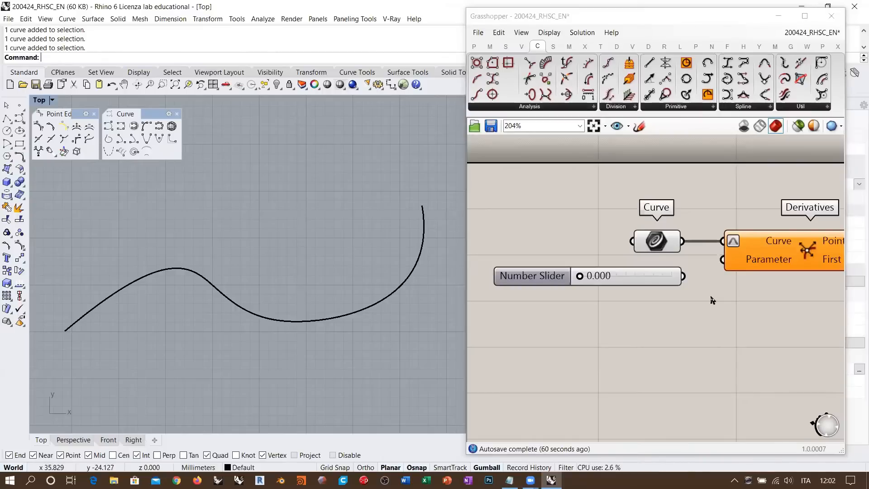
left_click_drag(682, 275, 722, 259)
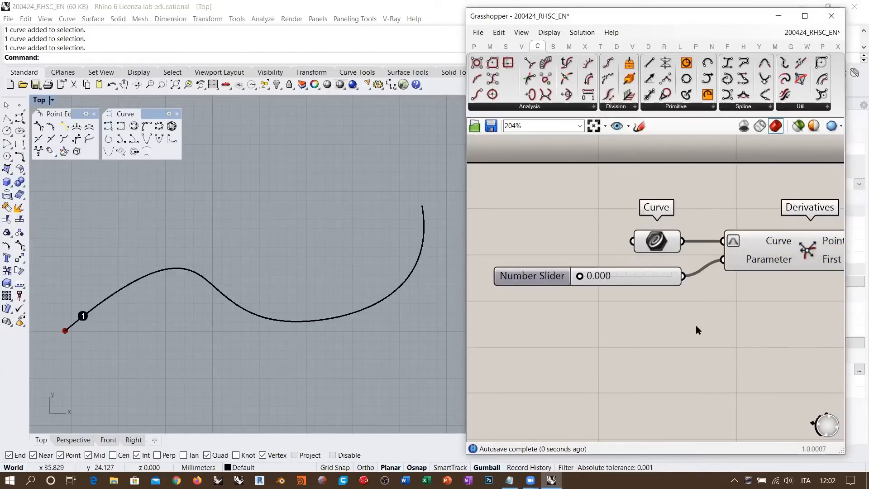
- Set the number slider to 0.177 and inspect the first derivative vector on the curve
right_click_drag(606, 296, 572, 294)
left_click_drag(544, 275, 562, 271)
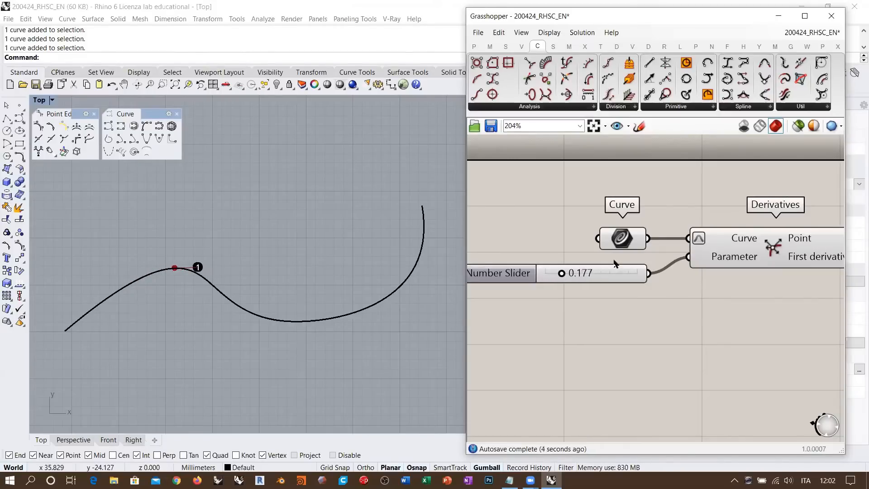
scroll(163, 280, "up", 4)
scroll(157, 240, "up", 3)
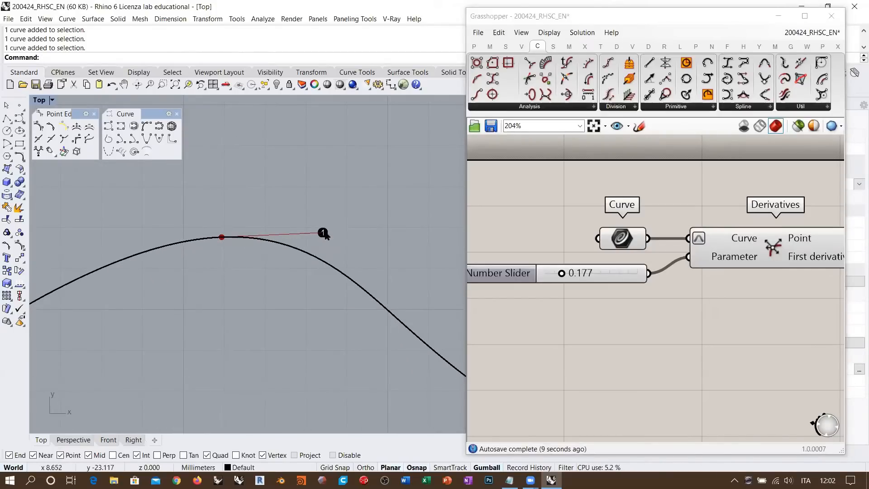
- Add a second derivative output to the Derivatives component and view both vectors on the curve
scroll(645, 270, "up", 3)
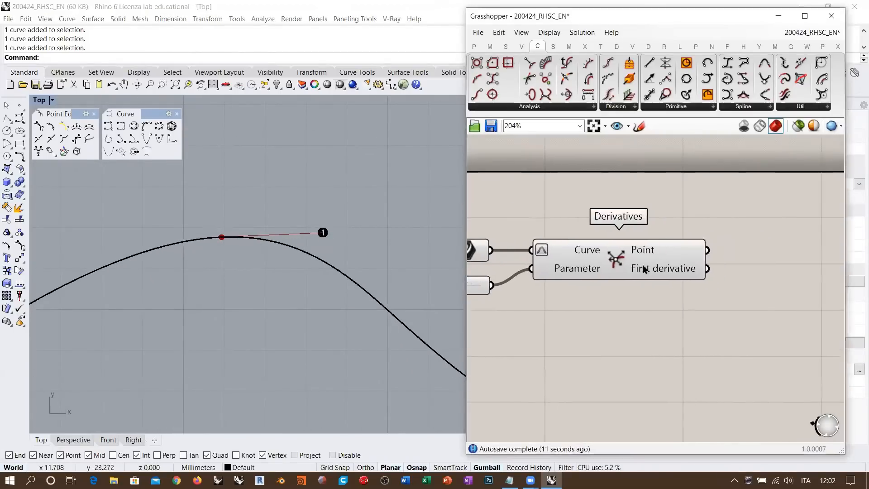
mouse_move(621, 253)
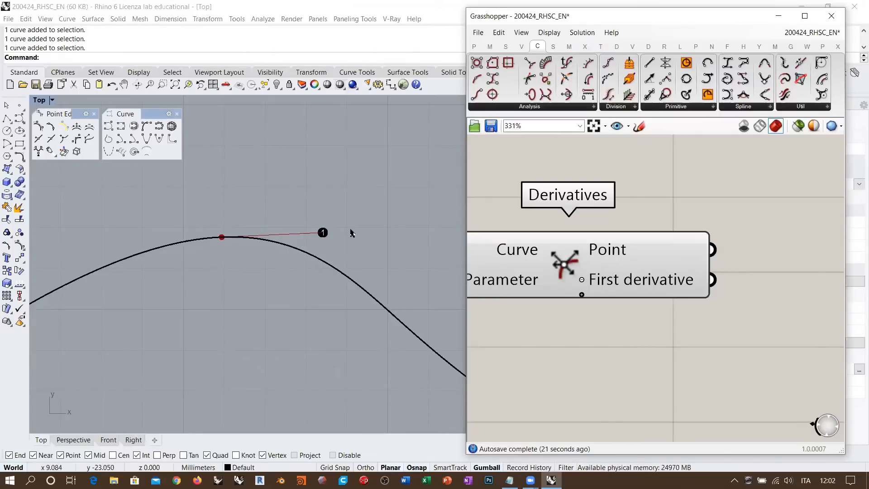
scroll(627, 290, "up", 5)
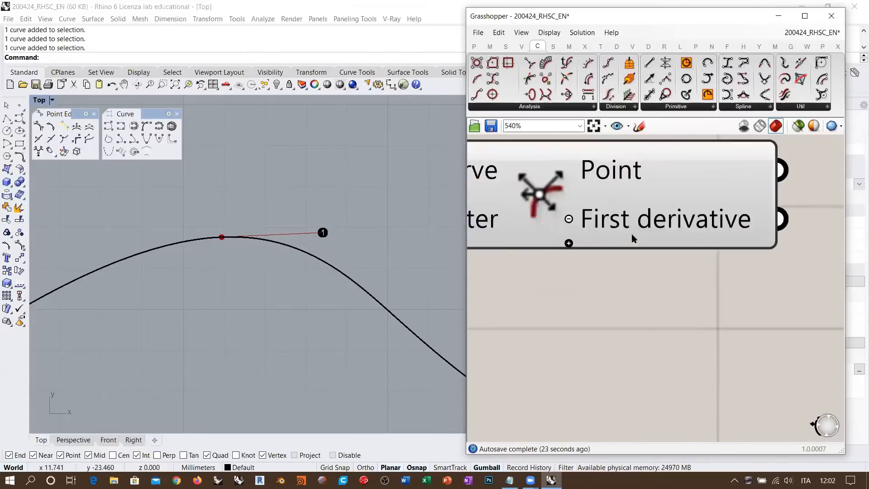
left_click(544, 246)
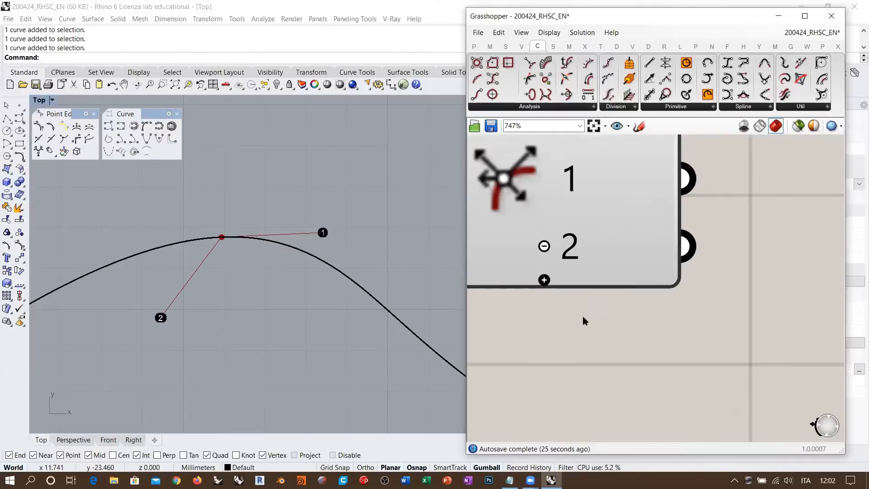
scroll(311, 252, "down", 3)
scroll(624, 328, "down", 2)
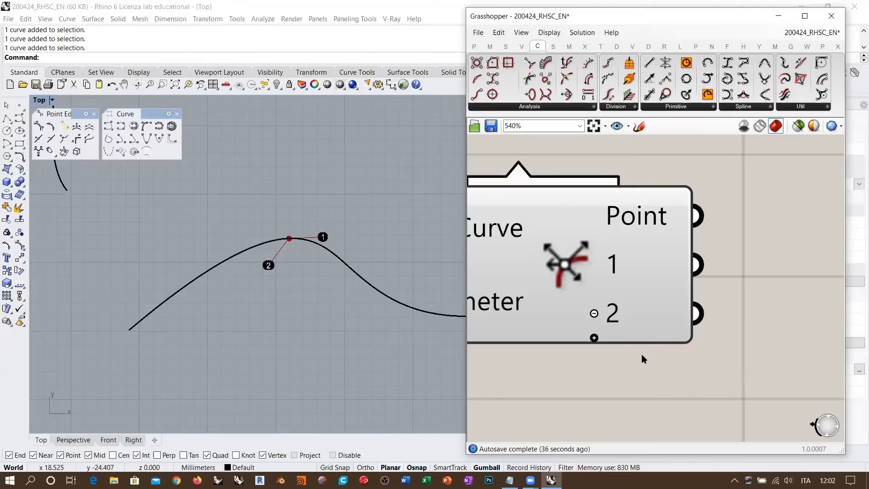
right_click_drag(267, 259, 219, 231)
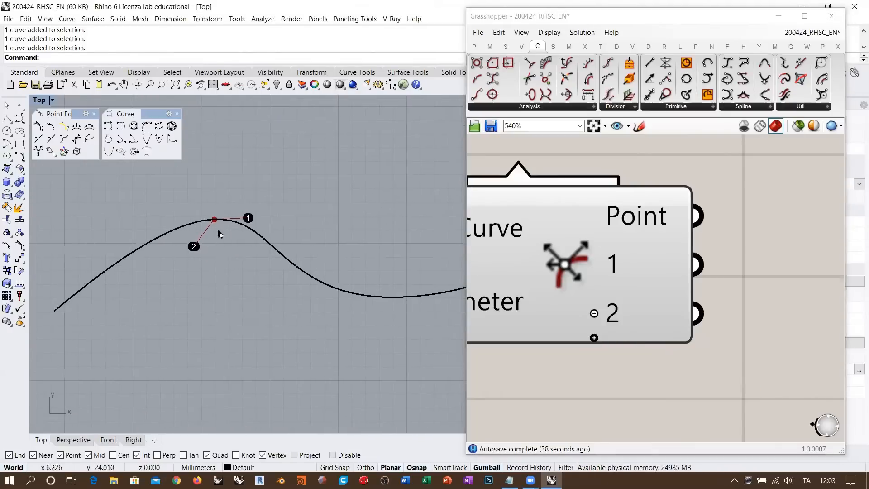
scroll(204, 239, "down", 3)
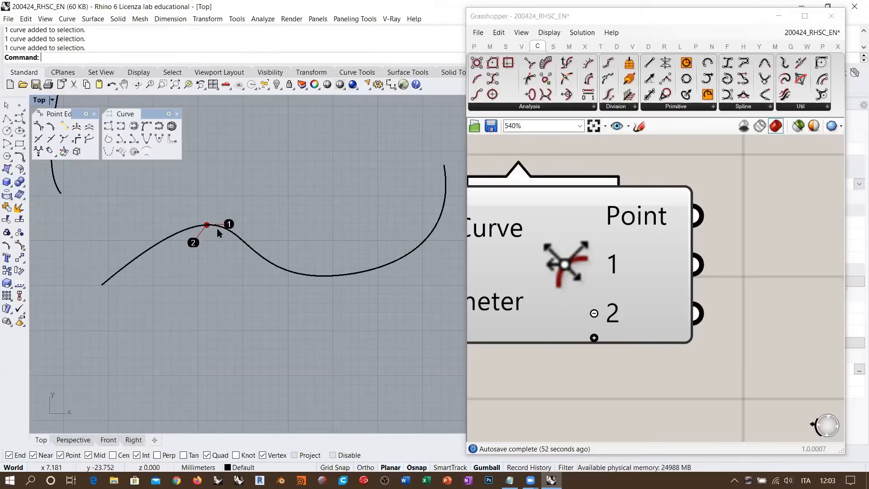
- Add the third, fourth, fifth and sixth derivative outputs to the Derivatives component and inspect their vectors on the curve
scroll(595, 334, "up", 4)
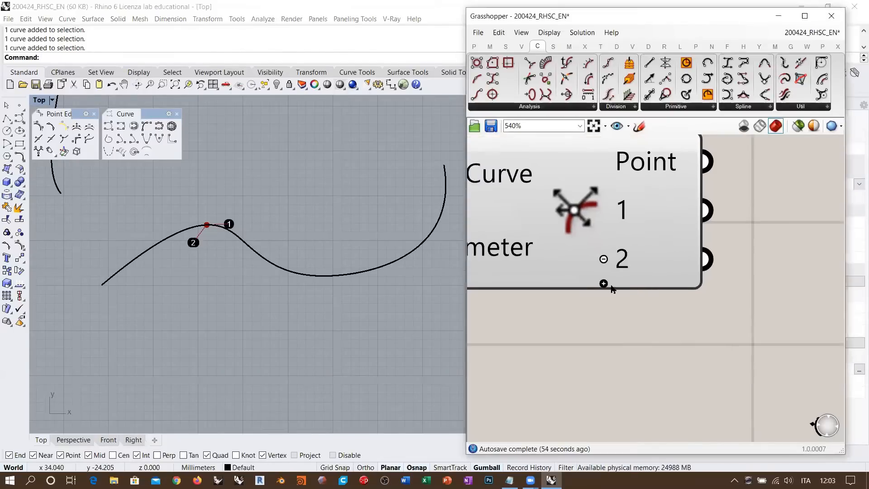
left_click(598, 281)
scroll(599, 335, "down", 2)
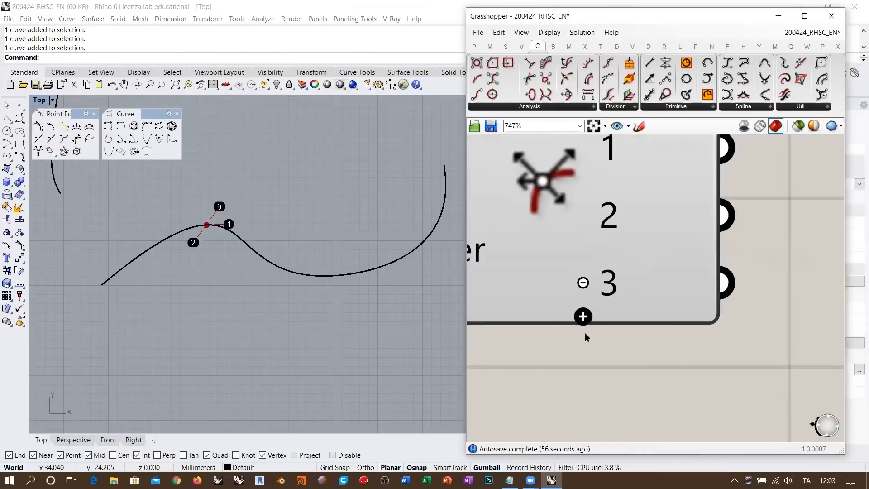
left_click(584, 315)
left_click(583, 351)
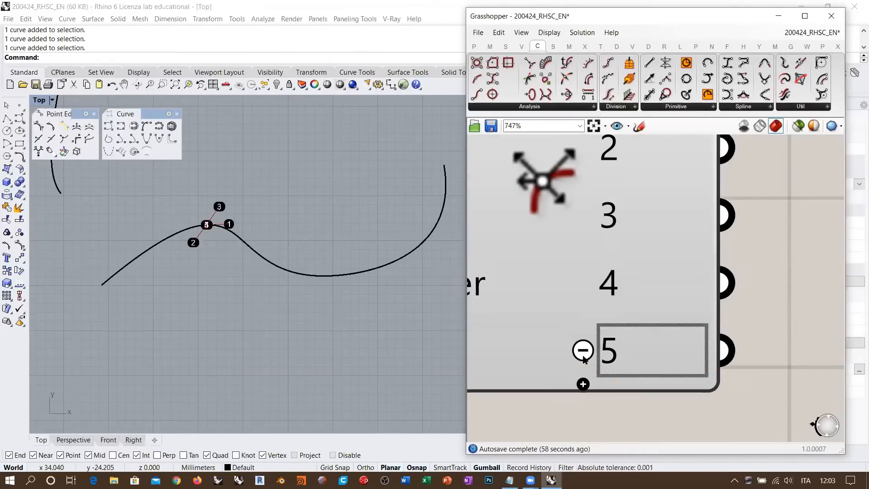
left_click(582, 382)
right_click_drag(623, 330, 628, 249)
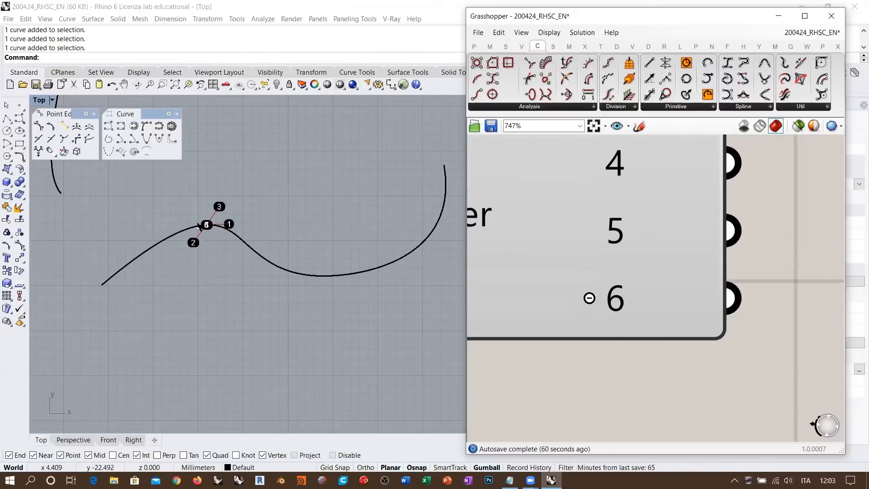
scroll(218, 247, "up", 10)
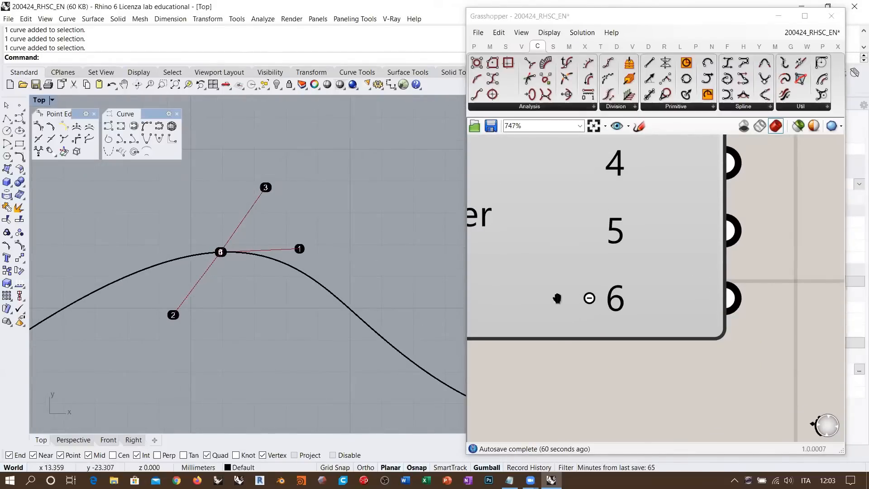
scroll(575, 385, "down", 4)
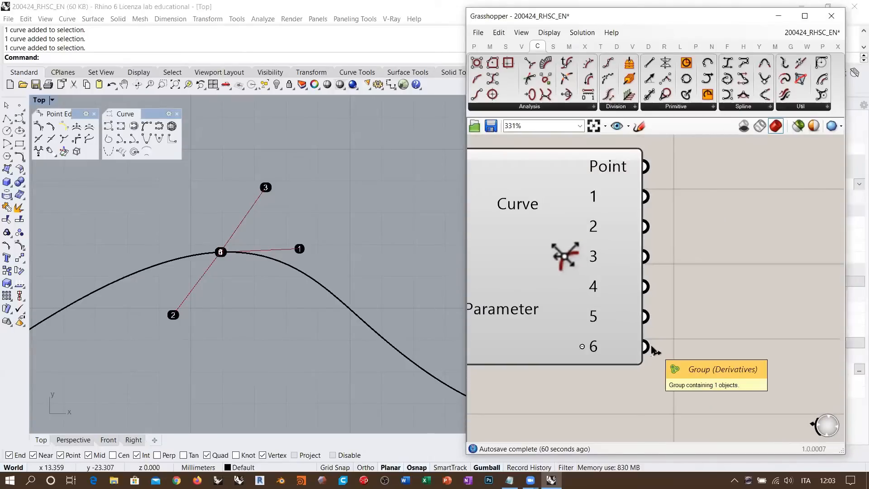
right_click_drag(659, 237, 687, 265)
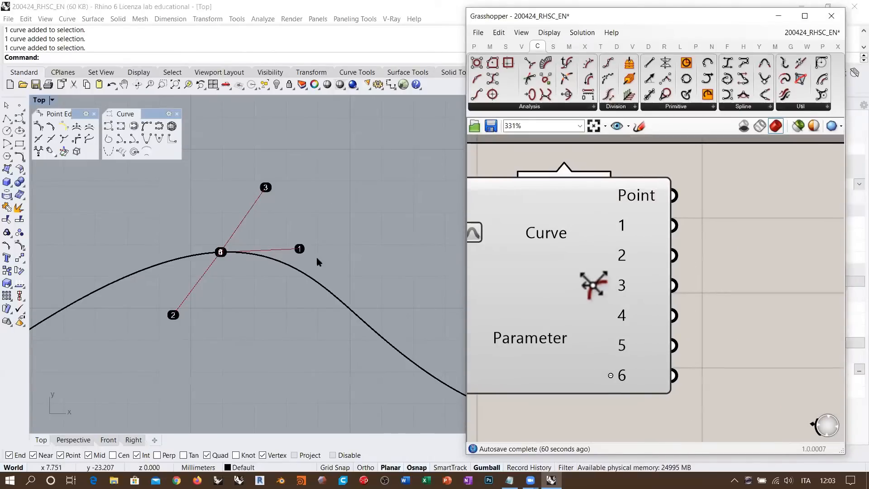
- Select the curve, check its degree in the object description, then close the description
left_click(325, 287)
left_click_drag(707, 18, 507, 319)
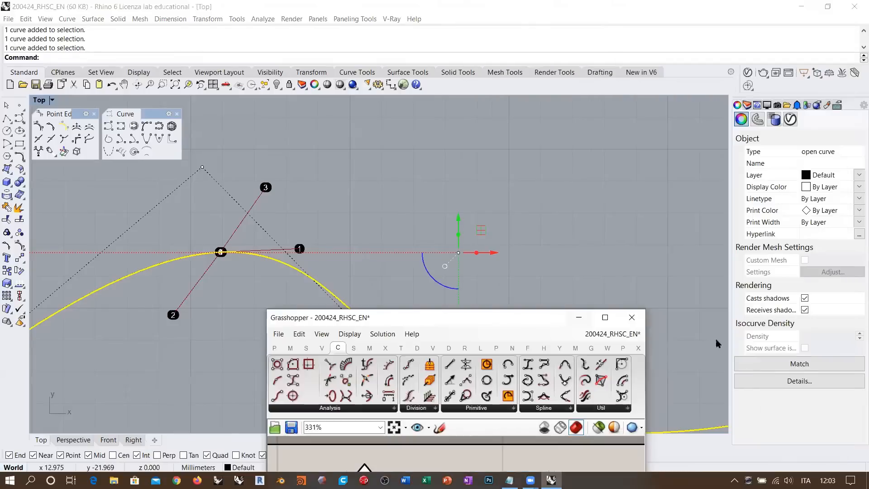
left_click(799, 381)
left_click_drag(485, 237, 439, 238)
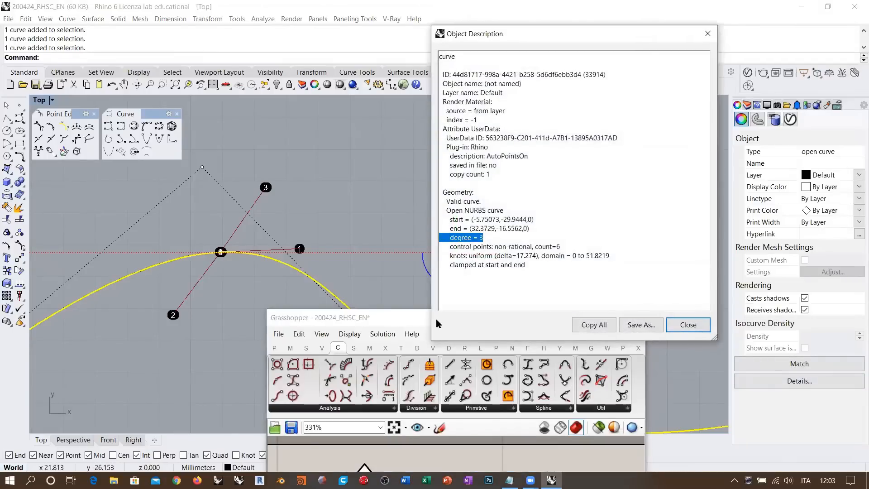
left_click(688, 325)
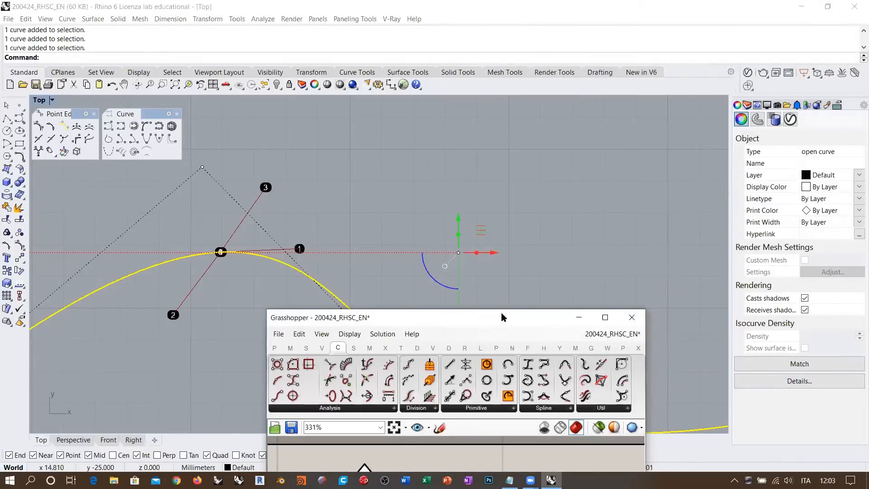
- Bring the Grasshopper window back beside the curve and read the descriptions of the first, second and third derivative outputs
left_click_drag(501, 312, 701, 19)
right_click_drag(713, 247, 710, 260)
mouse_move(623, 252)
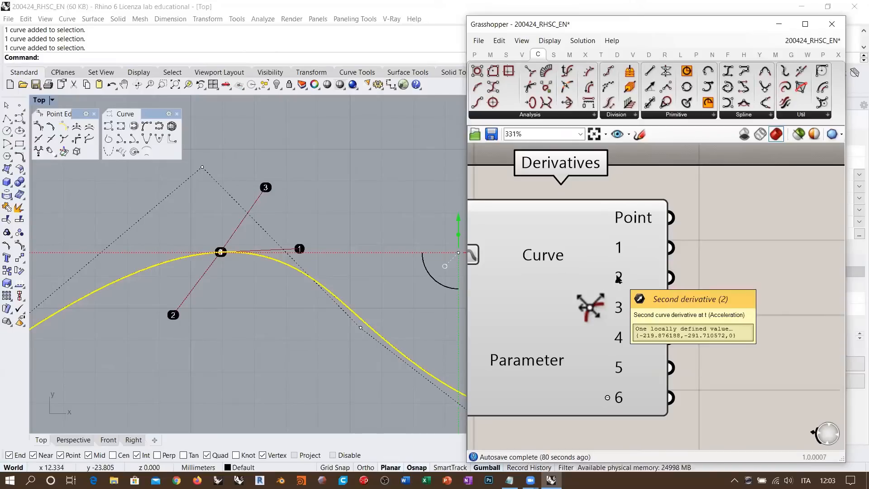
mouse_move(620, 308)
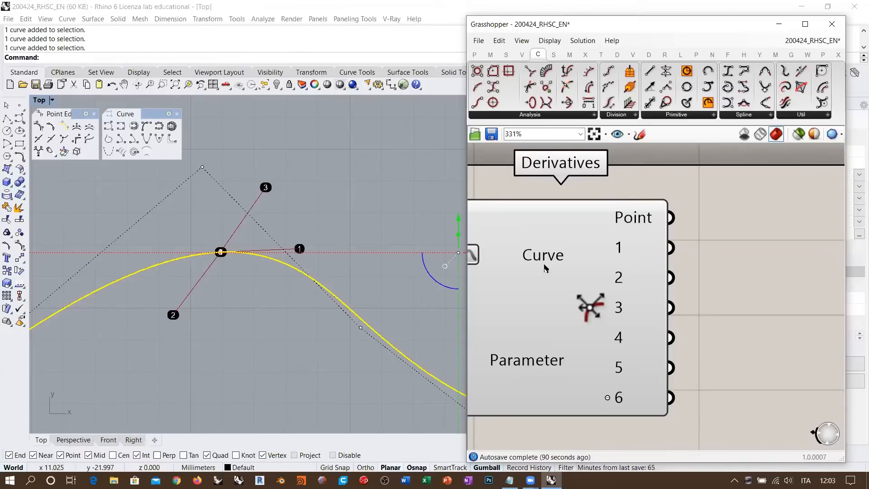
right_click_drag(703, 332, 711, 304)
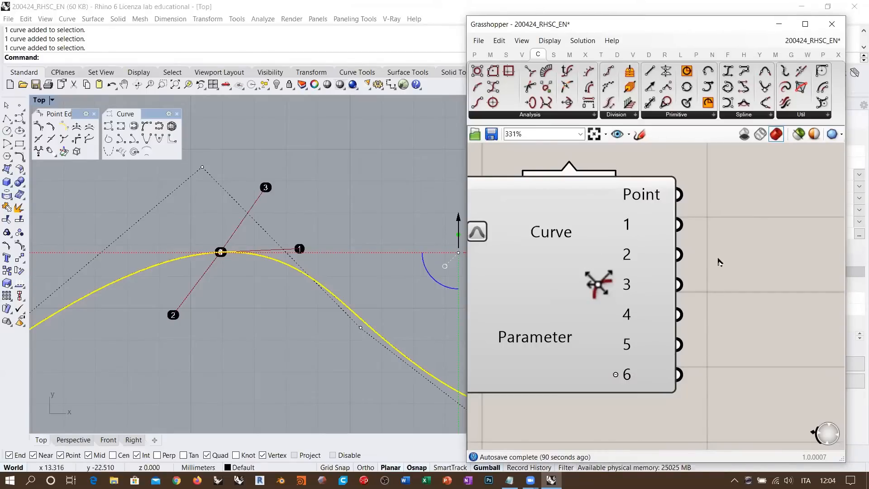
mouse_move(627, 225)
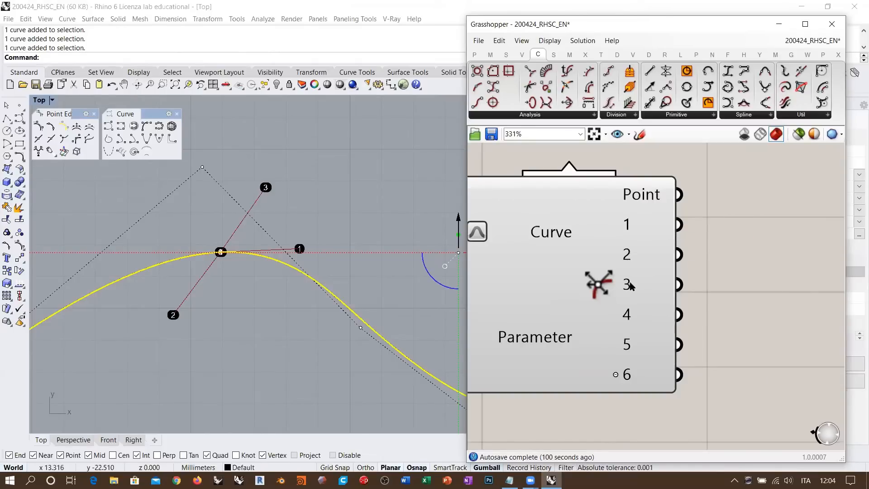
mouse_move(628, 285)
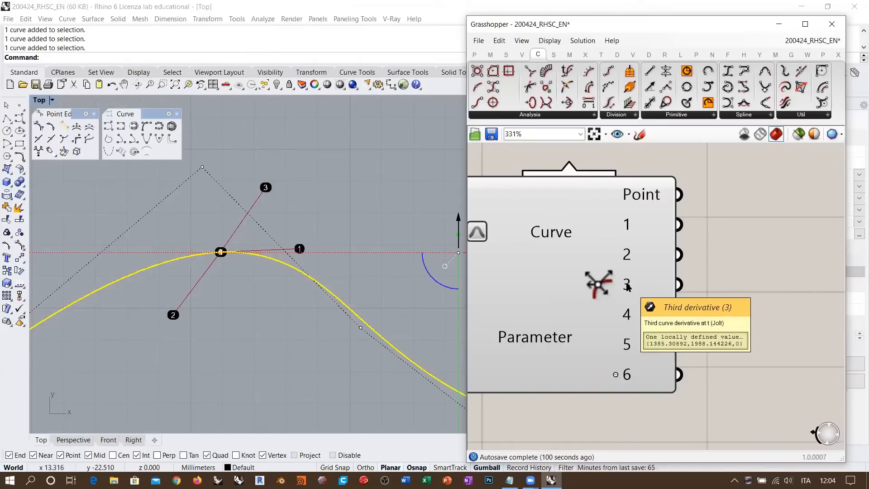
- Remove the sixth, fifth and fourth derivative outputs from the Derivatives component, keeping the first three
scroll(623, 317, "up", 5)
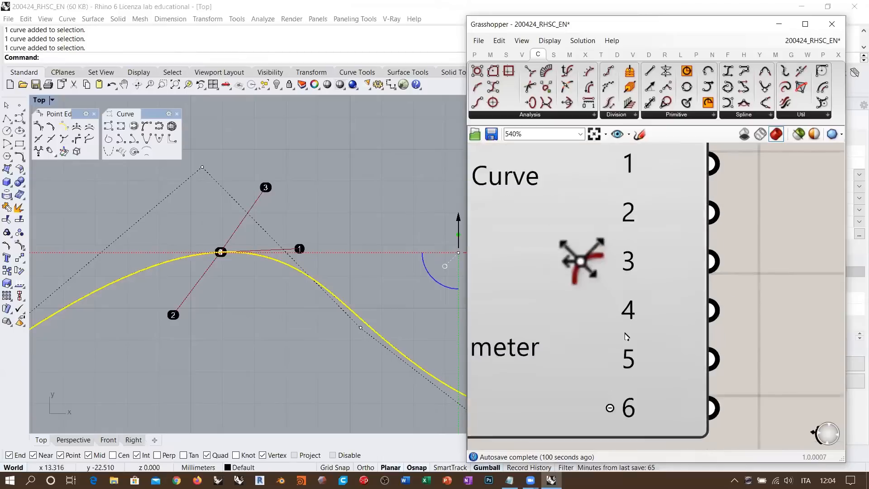
left_click(597, 390)
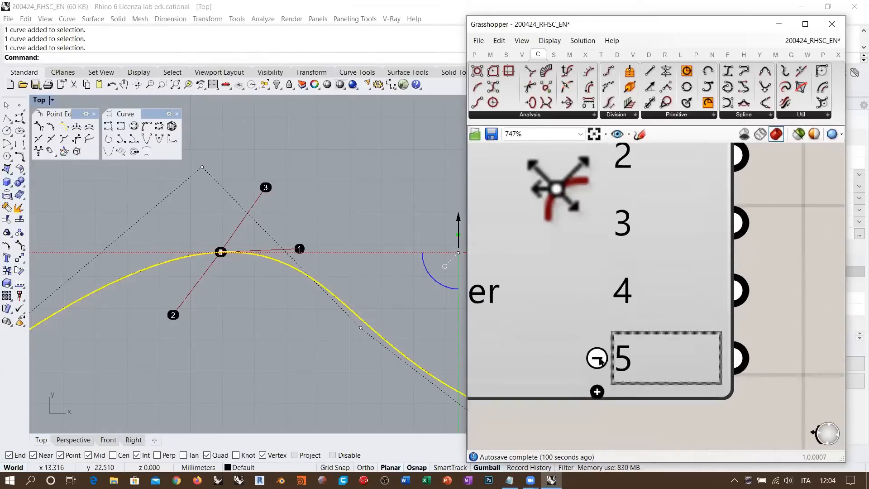
left_click(598, 357)
left_click(598, 324)
scroll(586, 336, "down", 5)
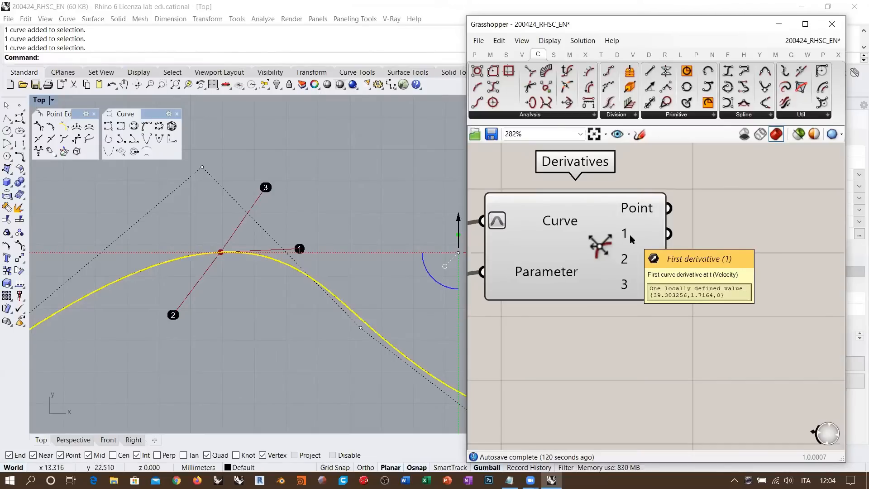
right_click_drag(202, 275, 229, 238)
scroll(229, 237, "down", 8)
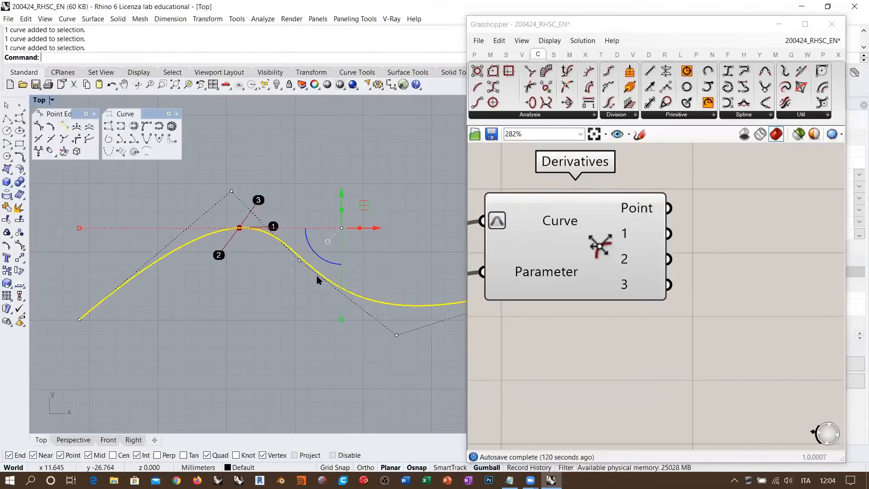
left_click(534, 360)
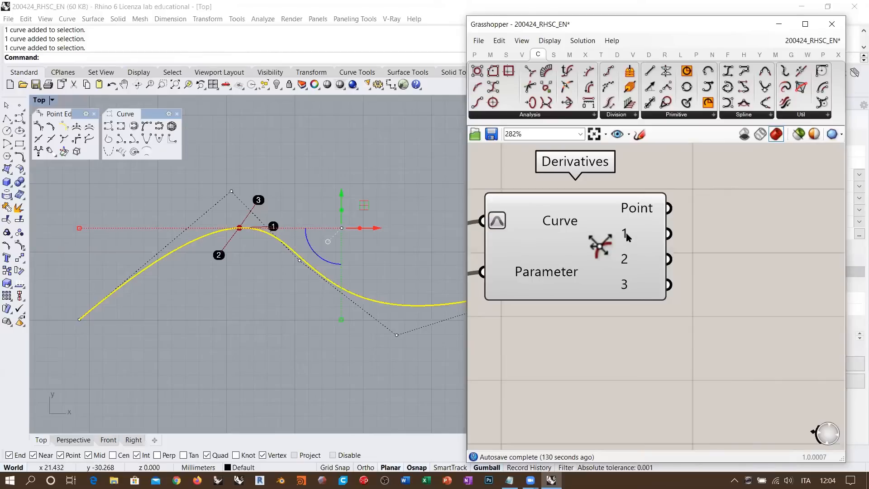
- Line up the Curve parameter and the number slider with the Curve and Parameter inputs of the Derivatives component
mouse_move(627, 237)
scroll(617, 282, "down", 3)
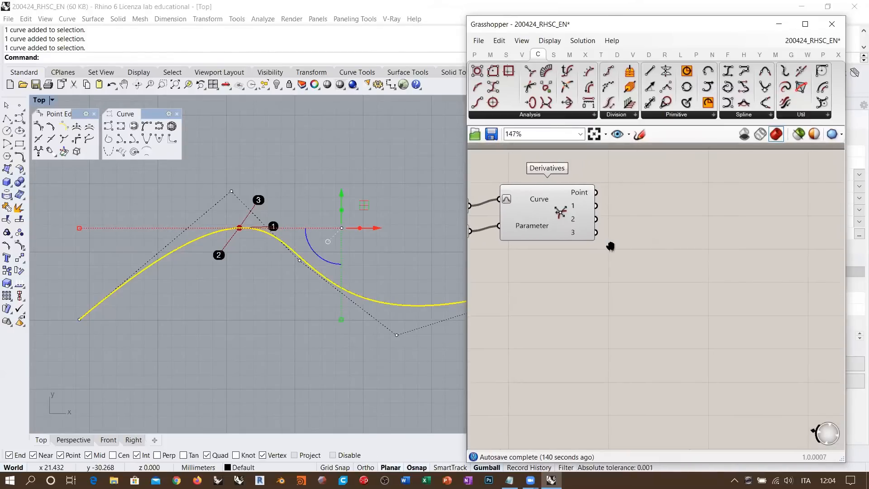
right_click_drag(610, 246, 667, 257)
left_click_drag(510, 219, 509, 212)
left_click_drag(513, 246, 512, 241)
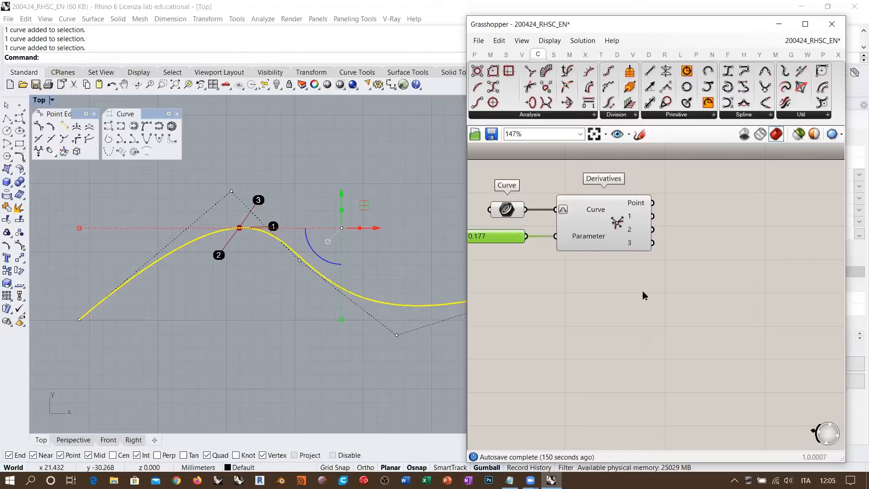
- Start a freehand canvas sketch below the components: a straight line bending down into a curve, with a dashed arc approximating the bend
left_click(639, 135)
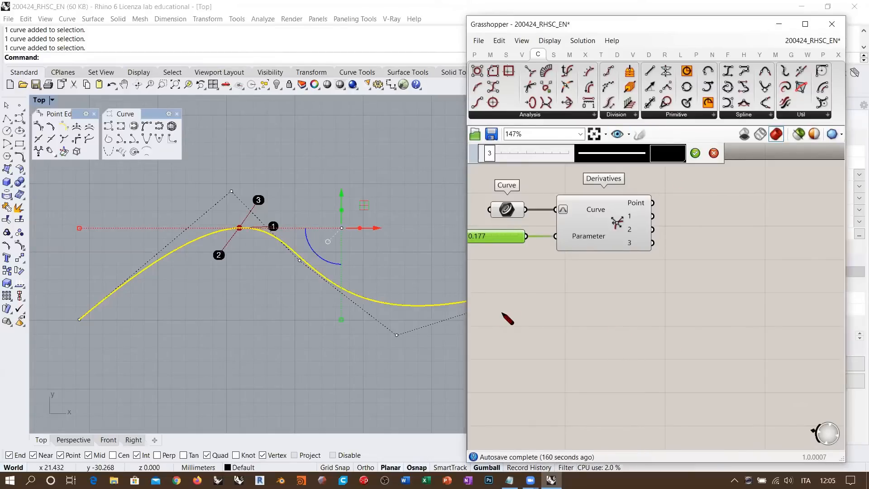
mouse_move(501, 312)
left_mouse_down()
mouse_move(654, 316)
mouse_move(737, 371)
mouse_move(761, 427)
left_mouse_up()
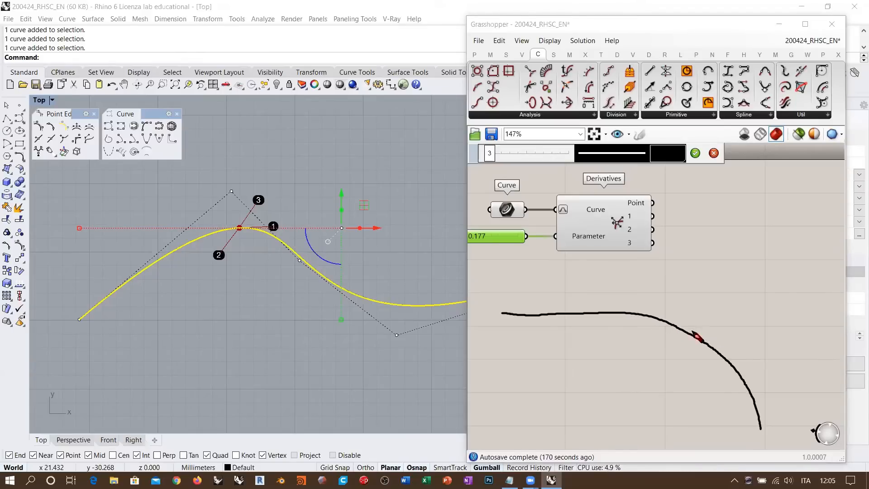
mouse_move(599, 313)
left_mouse_down()
mouse_move(677, 329)
mouse_move(716, 354)
mouse_move(744, 385)
mouse_move(760, 427)
left_mouse_up()
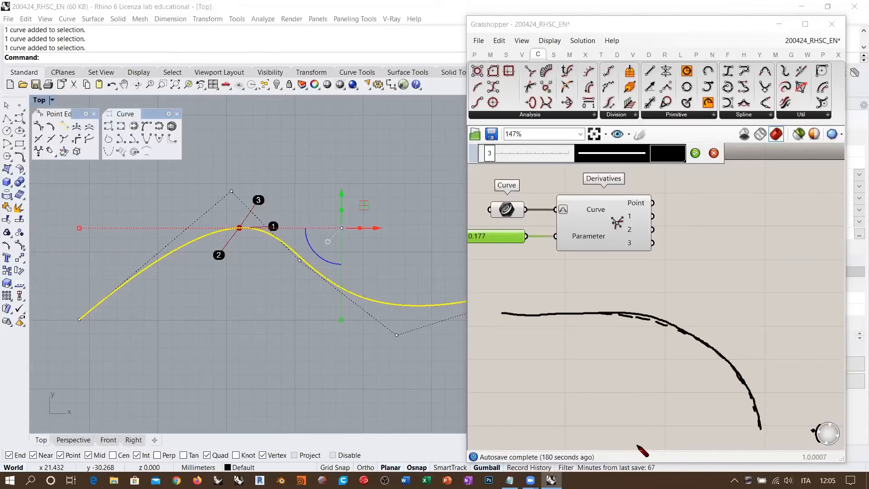
- Sketch the arc's center point labelled C and a dashed radius line to the curve labelled R
left_click_drag(632, 446, 636, 445)
mouse_move(616, 429)
left_mouse_down()
mouse_move(609, 435)
mouse_move(645, 434)
left_mouse_up()
left_click_drag(647, 430, 664, 413)
mouse_move(669, 406)
left_mouse_down()
mouse_move(714, 349)
mouse_move(648, 391)
mouse_move(655, 391)
left_mouse_up()
left_click_drag(656, 389, 665, 396)
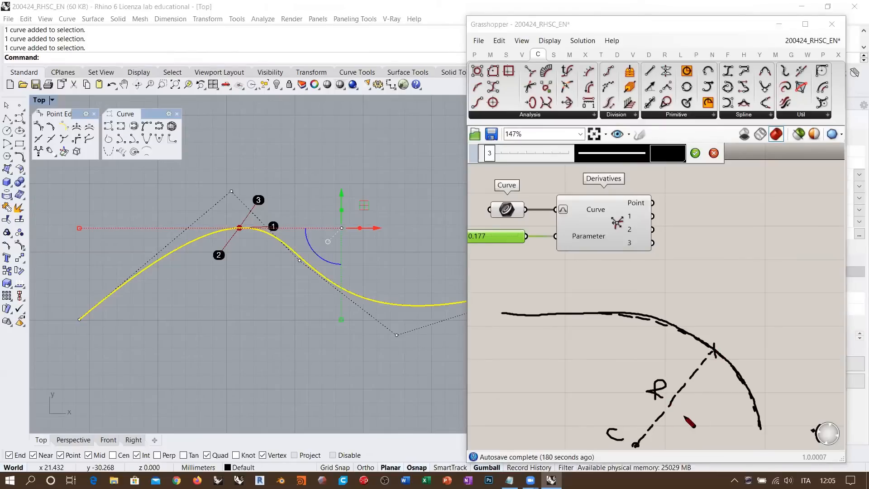
- Mark both ends of the sketched arc and draw a tangent arrow from its start, annotated T = V with a vector sign
left_click_drag(598, 306, 598, 318)
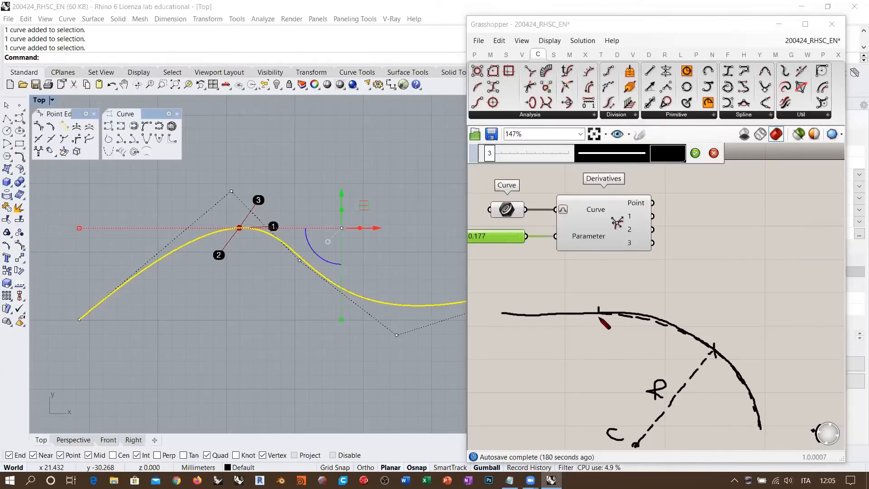
left_click_drag(753, 429, 766, 429)
left_click_drag(600, 313, 600, 317)
left_click_drag(765, 429, 758, 431)
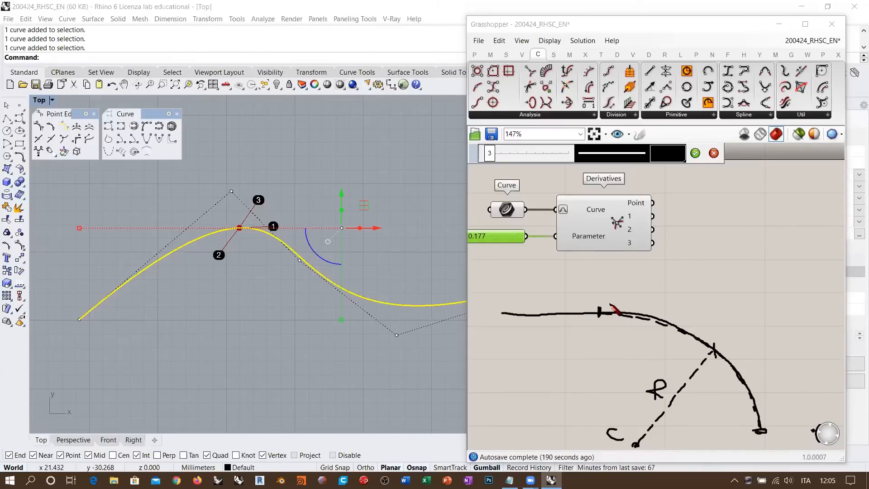
mouse_move(600, 313)
left_mouse_down()
mouse_move(699, 312)
mouse_move(688, 315)
mouse_move(666, 295)
mouse_move(676, 302)
mouse_move(692, 292)
left_mouse_up()
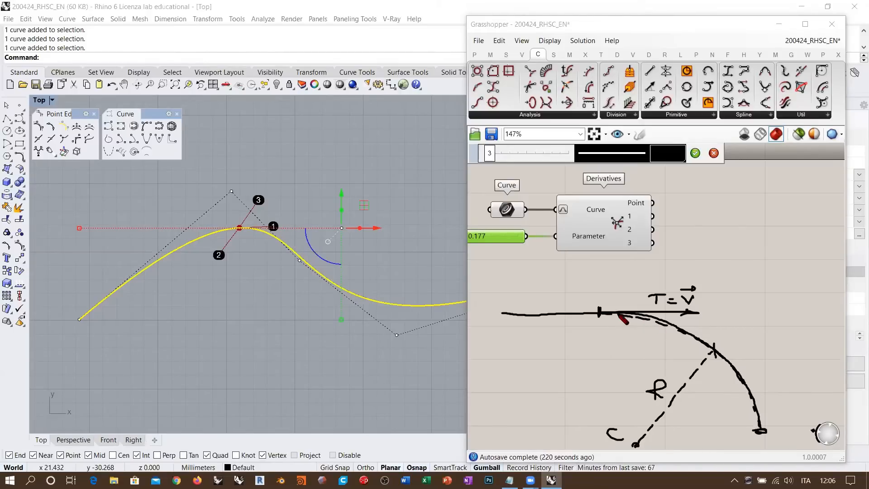
- Label the arc's ends A and B and retrace the curve between them
left_click_drag(687, 341, 734, 391)
left_click_drag(596, 304, 605, 299)
mouse_move(778, 422)
left_mouse_down()
mouse_move(779, 434)
mouse_move(786, 427)
mouse_move(778, 434)
left_mouse_up()
mouse_move(615, 319)
left_mouse_down()
mouse_move(693, 344)
mouse_move(736, 378)
mouse_move(761, 426)
left_mouse_up()
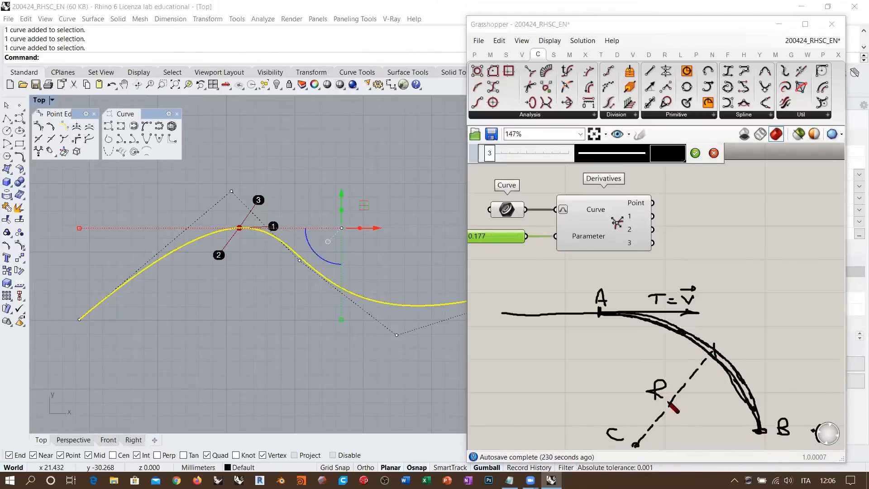
- Circle the radius R and the Derivatives outputs 2 and 3, and write "= 0" beside output 3
mouse_move(669, 379)
left_mouse_down()
mouse_move(641, 376)
mouse_move(650, 408)
mouse_move(677, 384)
mouse_move(677, 402)
left_mouse_up()
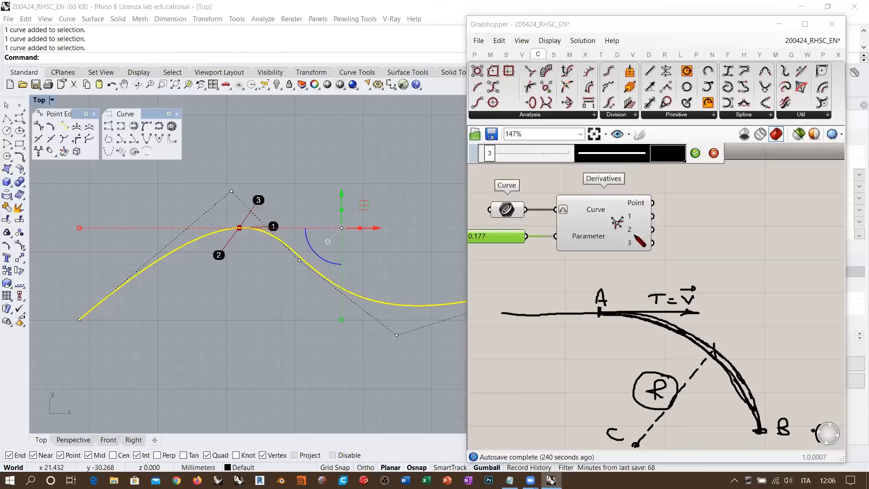
mouse_move(624, 234)
left_mouse_down()
mouse_move(624, 226)
mouse_move(636, 231)
left_mouse_up()
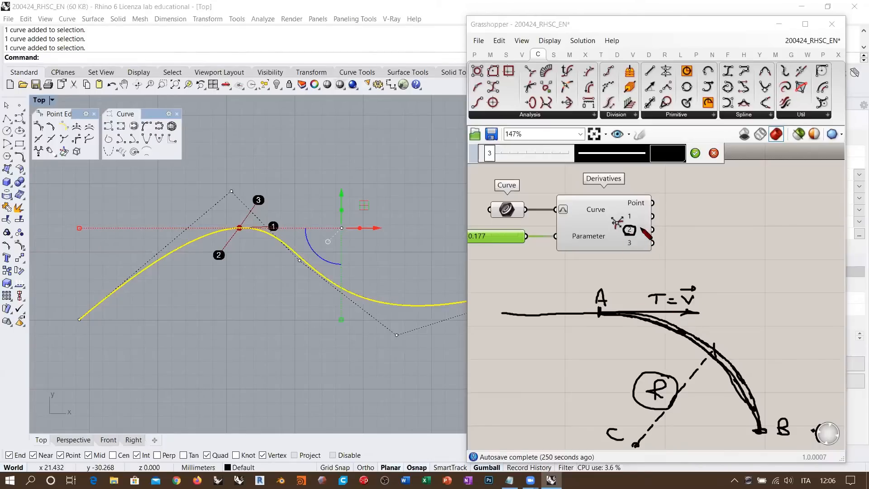
mouse_move(631, 236)
left_mouse_down()
mouse_move(624, 248)
mouse_move(633, 239)
mouse_move(699, 249)
mouse_move(684, 236)
mouse_move(691, 239)
left_mouse_up()
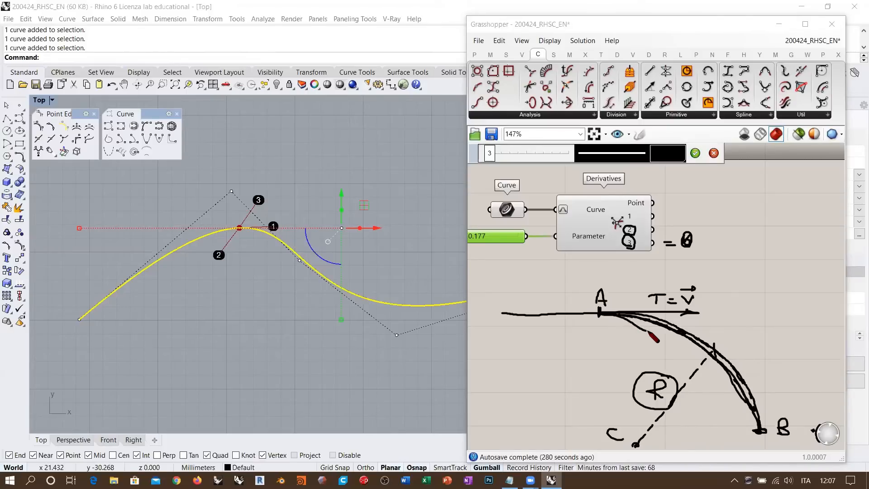
- Add an irregular curve between A and B, a dashed radius at A and circles of differing curvature, then accept the sketch
left_click_drag(647, 331, 659, 332)
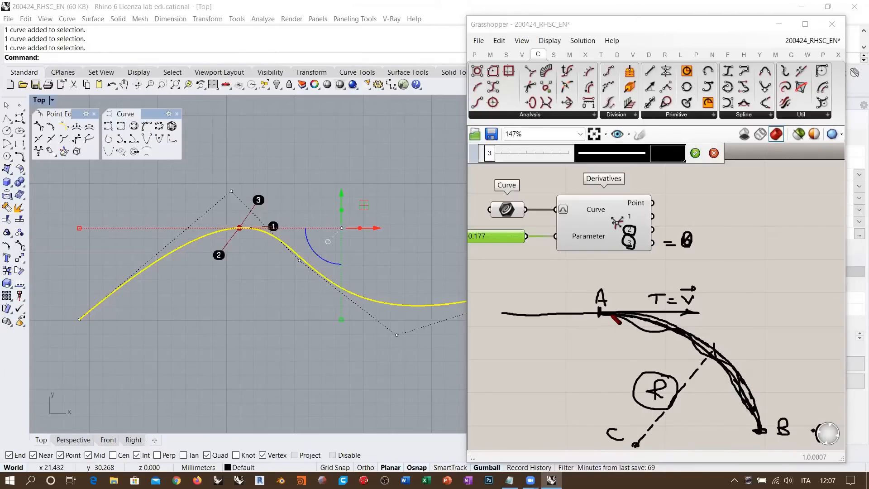
left_click_drag(600, 314, 624, 437)
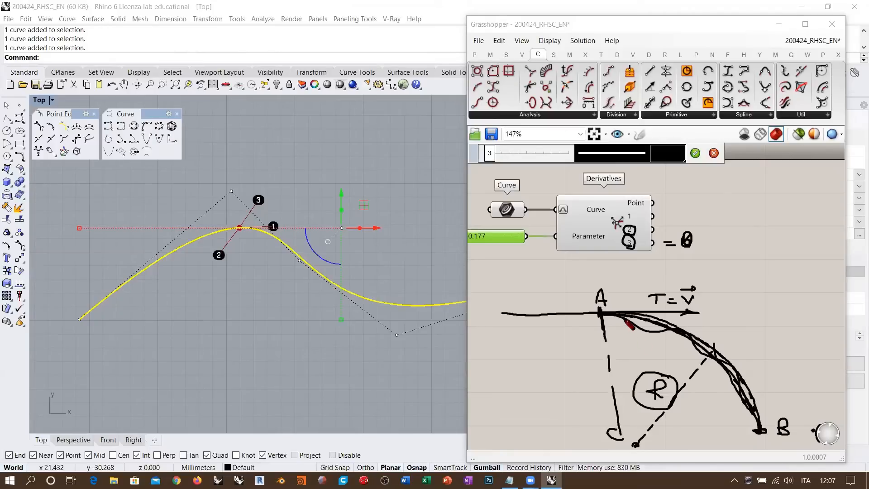
mouse_move(606, 315)
left_mouse_down()
mouse_move(597, 352)
mouse_move(634, 327)
mouse_move(602, 351)
mouse_move(620, 334)
mouse_move(618, 343)
left_mouse_up()
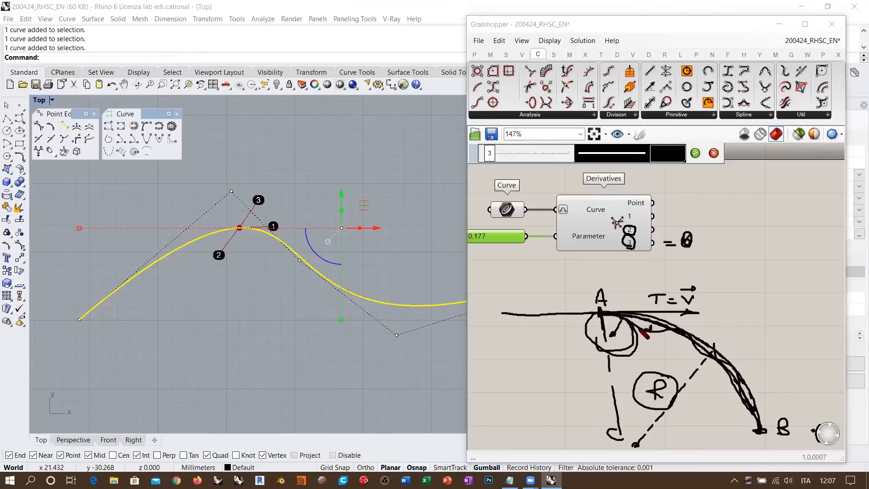
mouse_move(651, 334)
left_mouse_down()
mouse_move(677, 299)
mouse_move(663, 328)
mouse_move(651, 314)
left_mouse_up()
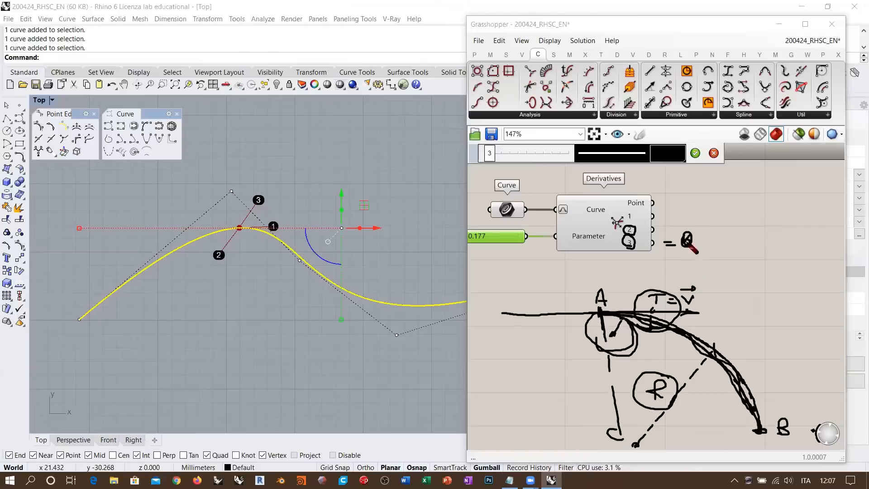
left_click(695, 153)
left_click(753, 272)
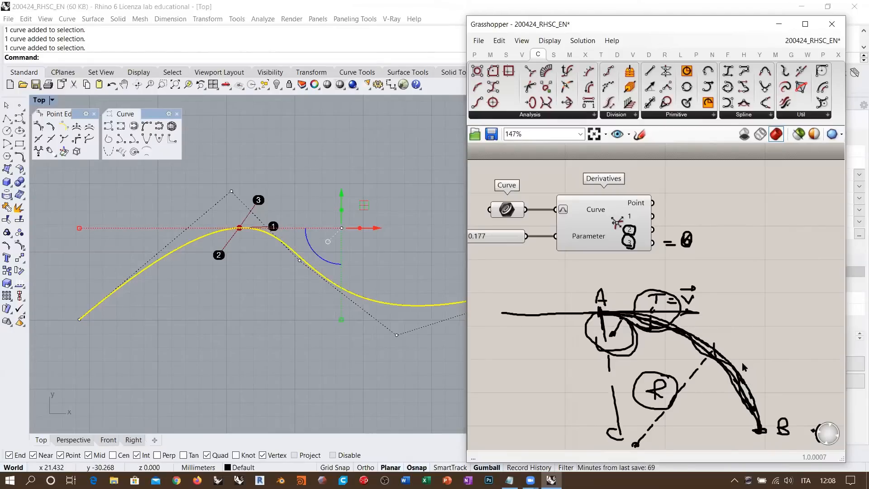
- Start a second sketch on empty canvas beside the first and draw a rising S-shaped profile, tracing over it again
right_click_drag(765, 313, 607, 268)
right_click_drag(724, 281, 591, 280)
left_click(644, 137)
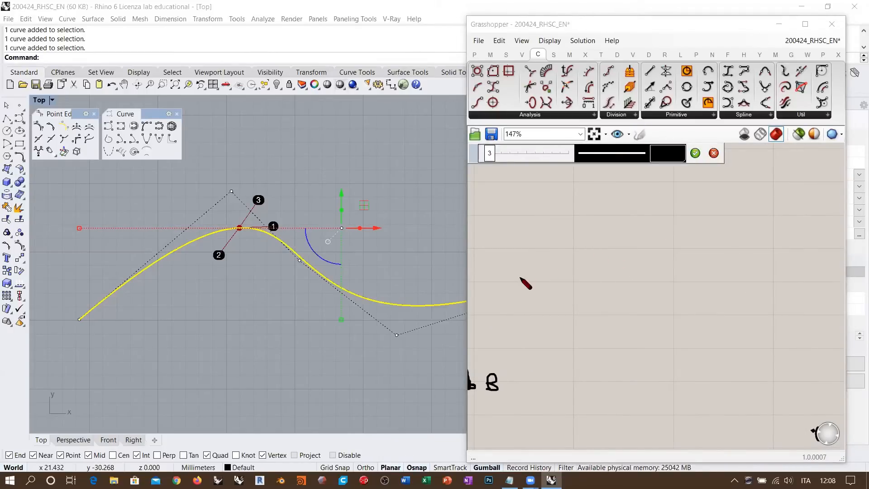
mouse_move(517, 278)
left_mouse_down()
mouse_move(528, 255)
mouse_move(553, 245)
mouse_move(694, 236)
mouse_move(779, 187)
mouse_move(847, 177)
left_mouse_up()
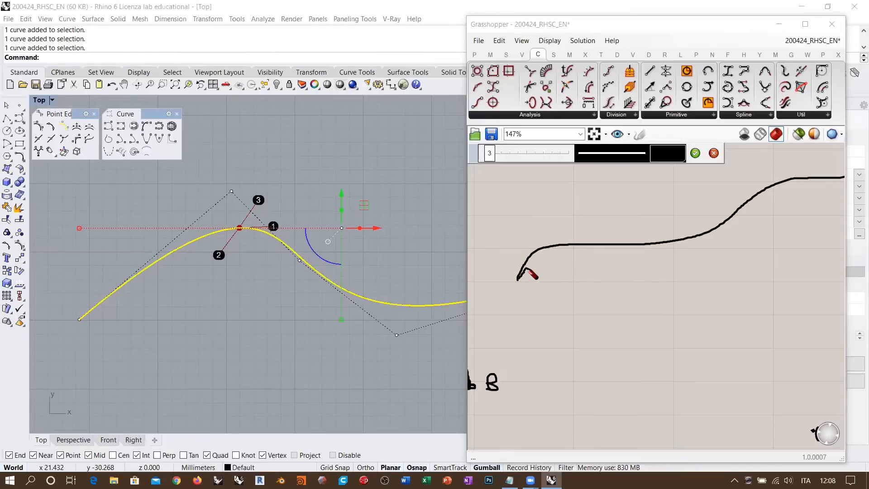
mouse_move(525, 270)
left_mouse_down()
mouse_move(563, 248)
mouse_move(701, 237)
mouse_move(772, 186)
mouse_move(836, 176)
left_mouse_up()
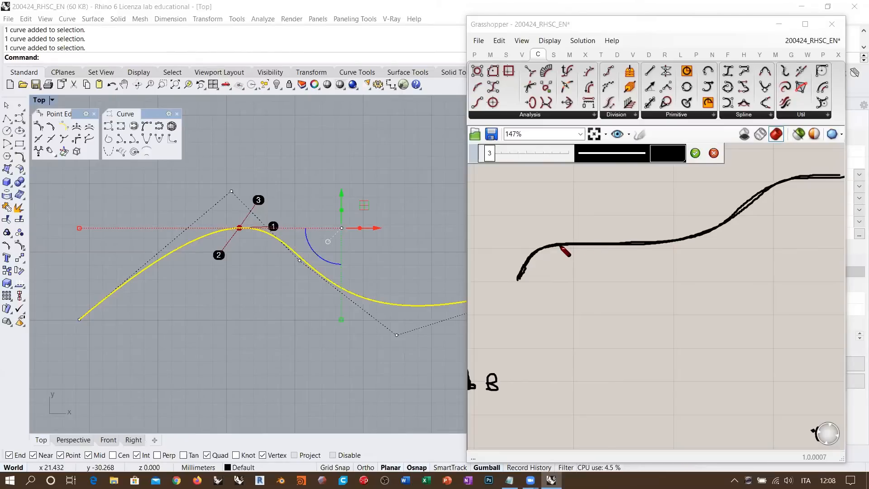
- Frame the flat part of the profile with a rectangle and link it to a larger detail box containing a wavy surface line
left_click_drag(556, 236, 559, 254)
mouse_move(649, 234)
left_mouse_down()
mouse_move(560, 254)
mouse_move(656, 234)
left_mouse_up()
mouse_move(576, 256)
left_mouse_down()
mouse_move(566, 316)
mouse_move(711, 384)
left_mouse_up()
left_click_drag(820, 382, 711, 383)
mouse_move(596, 309)
left_mouse_down()
mouse_move(838, 308)
mouse_move(832, 380)
mouse_move(814, 379)
left_mouse_up()
left_click_drag(614, 348, 830, 341)
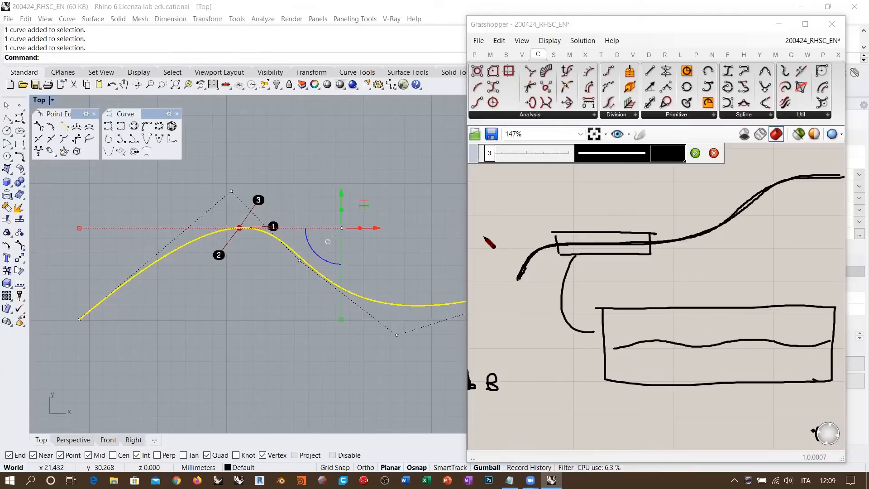
- Draw airflow lines following the profile from above and running straight through the upper part of the detail box
mouse_move(476, 236)
left_mouse_down()
mouse_move(669, 232)
mouse_move(838, 160)
left_mouse_up()
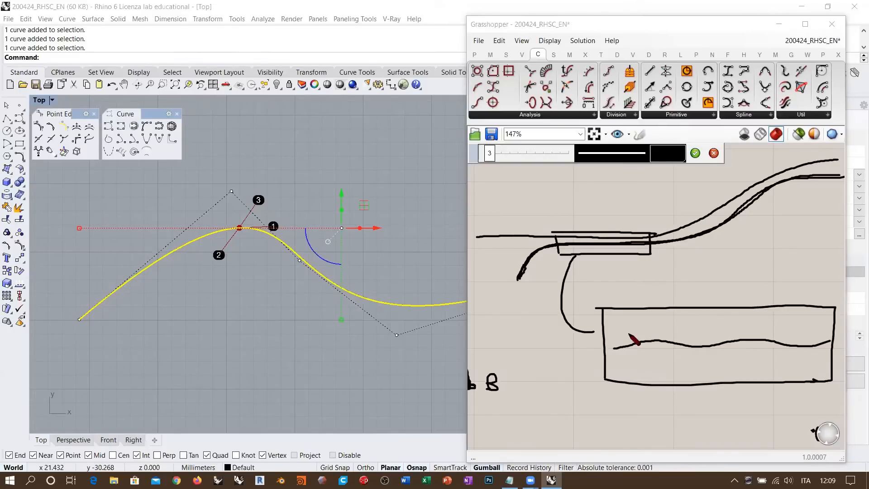
left_click_drag(608, 318, 795, 315)
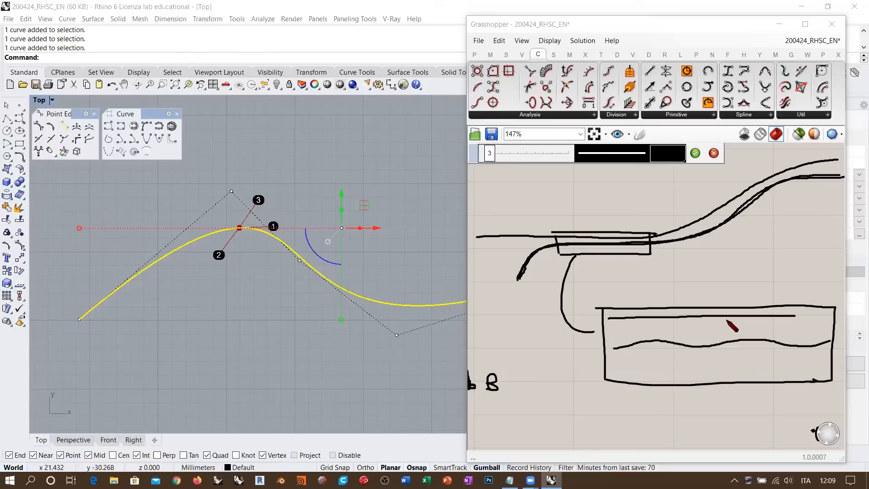
left_click_drag(614, 326, 696, 323)
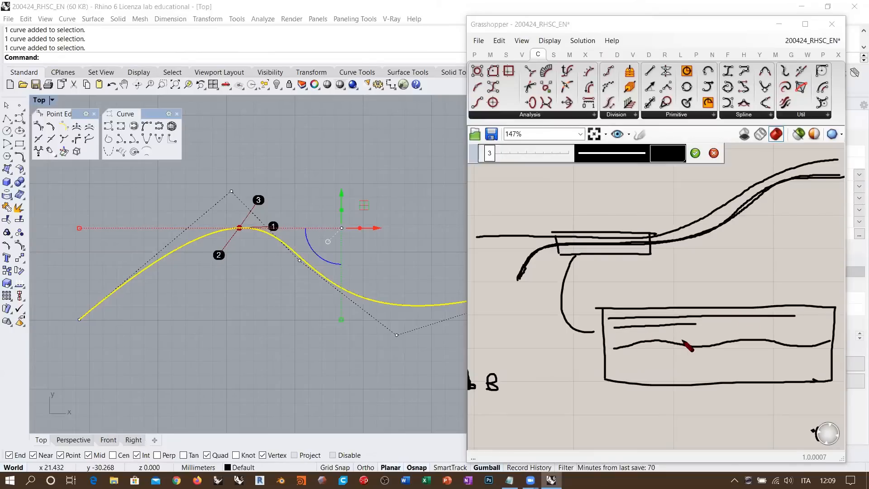
- Draw turbulent flow along the wavy surface in the detail box, curling into swirls behind its crests
mouse_move(609, 343)
left_mouse_down()
mouse_move(707, 332)
mouse_move(699, 348)
mouse_move(684, 343)
mouse_move(795, 335)
mouse_move(808, 348)
left_mouse_up()
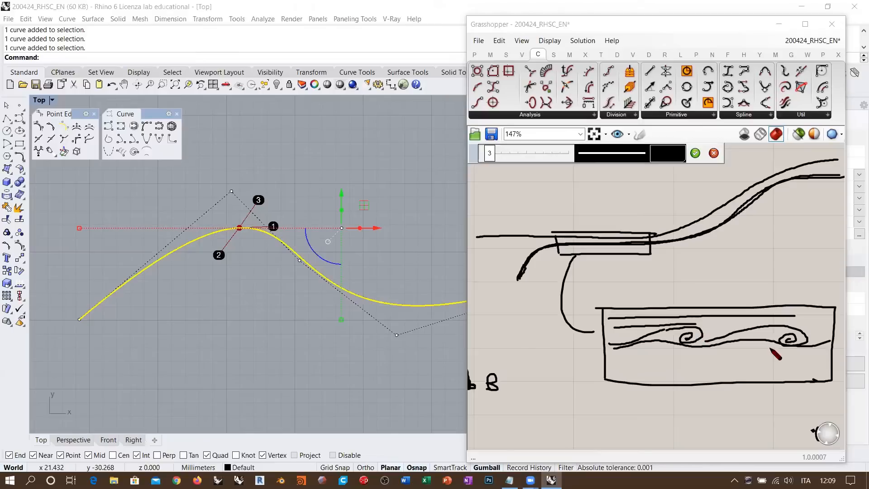
mouse_move(688, 345)
left_mouse_down()
mouse_move(705, 333)
mouse_move(683, 350)
mouse_move(716, 344)
left_mouse_up()
mouse_move(778, 322)
left_mouse_down()
mouse_move(810, 355)
mouse_move(808, 338)
left_mouse_up()
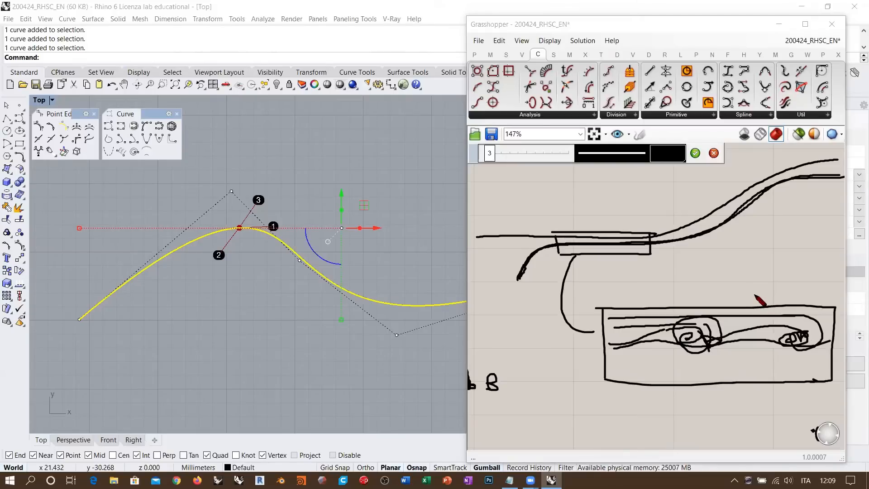
left_click_drag(724, 325, 714, 340)
left_click_drag(687, 337, 692, 329)
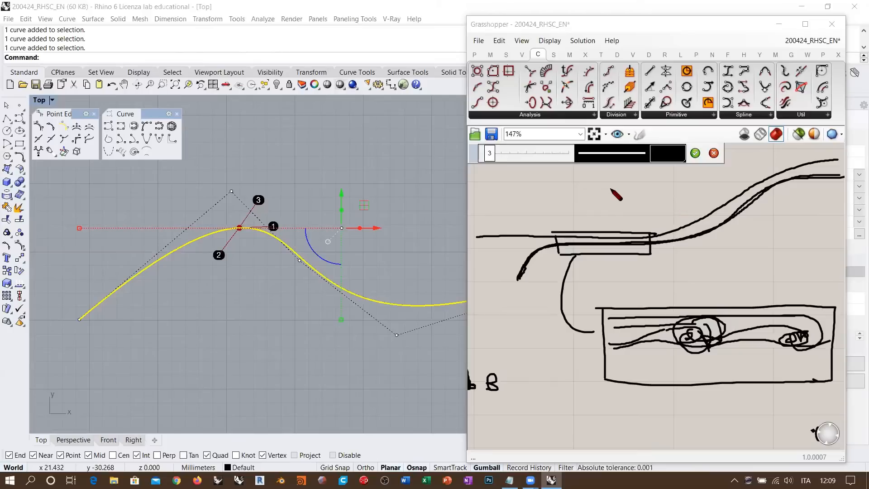
- Write the circled label CX above the profile, then discard the second sketch
mouse_move(598, 189)
left_mouse_down()
mouse_move(599, 203)
mouse_move(628, 202)
left_mouse_up()
mouse_move(628, 189)
left_mouse_down()
mouse_move(609, 203)
mouse_move(611, 220)
mouse_move(640, 184)
left_mouse_up()
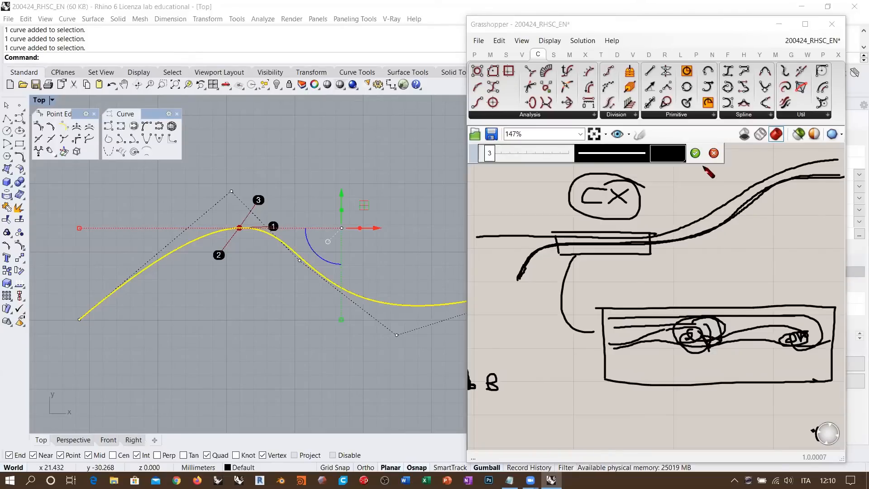
left_click(714, 153)
- Move the accepted arc sketch sideways so it sits clear of the Derivatives component
scroll(739, 252, "down", 4)
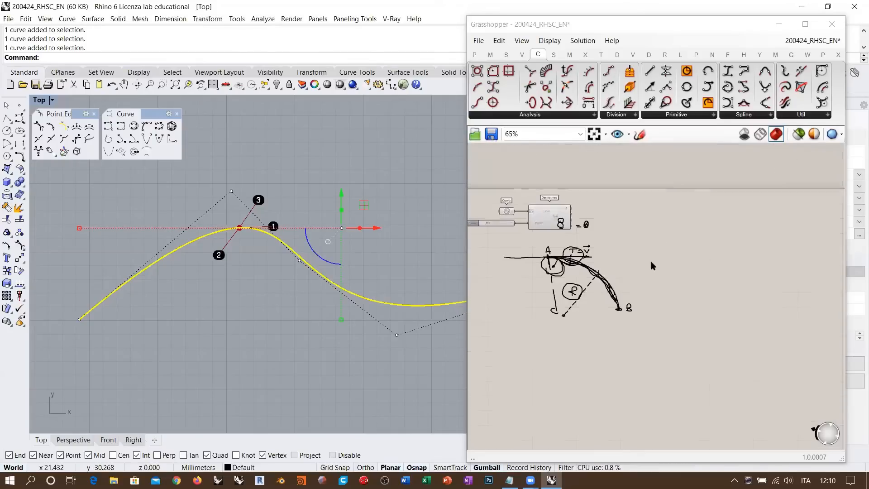
left_click_drag(620, 300, 705, 279)
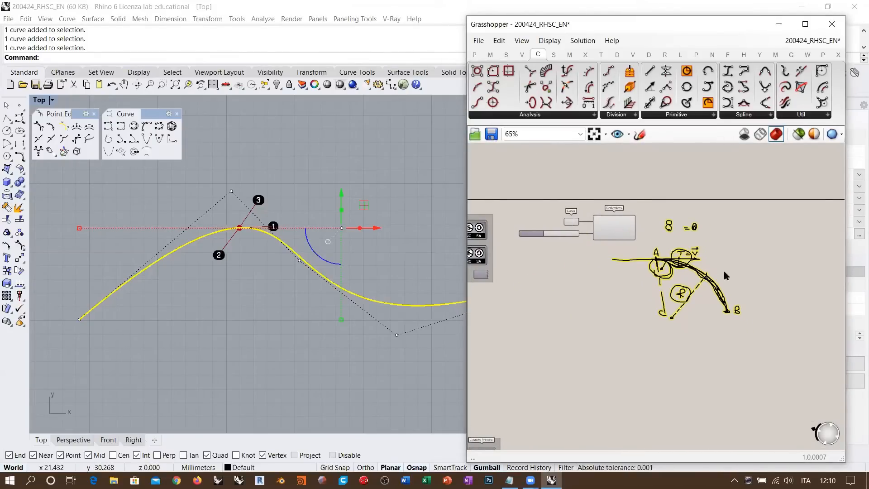
- Deselect the curve in the Top viewport and view its full length alongside a close-up of the Derivatives outputs
left_click(348, 274)
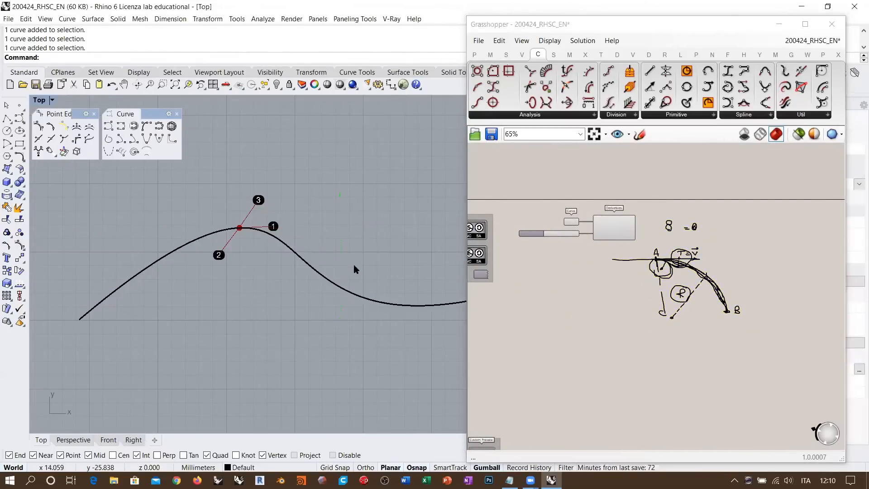
scroll(302, 273, "down", 3)
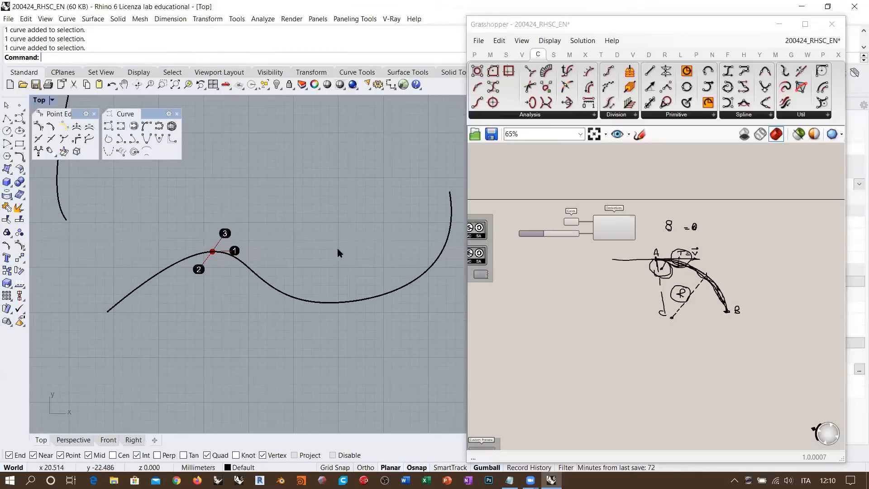
right_click_drag(339, 250, 316, 264)
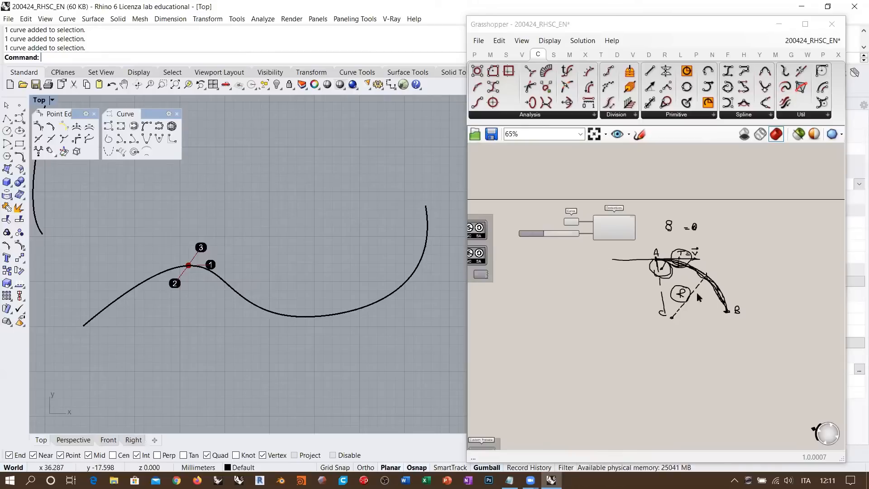
scroll(638, 233, "up", 5)
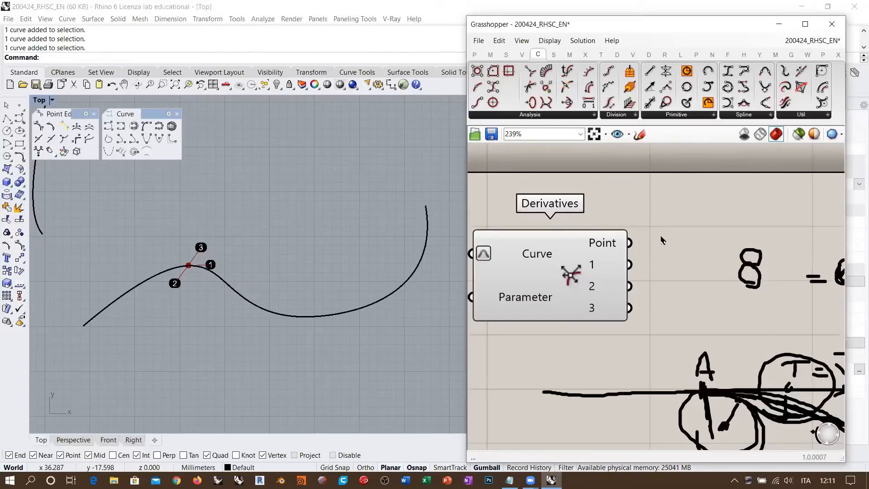
- Examine the Derivatives definition alongside its referenced curve, highlighting the slider, Curve and Derivatives components together
scroll(661, 231, "down", 3)
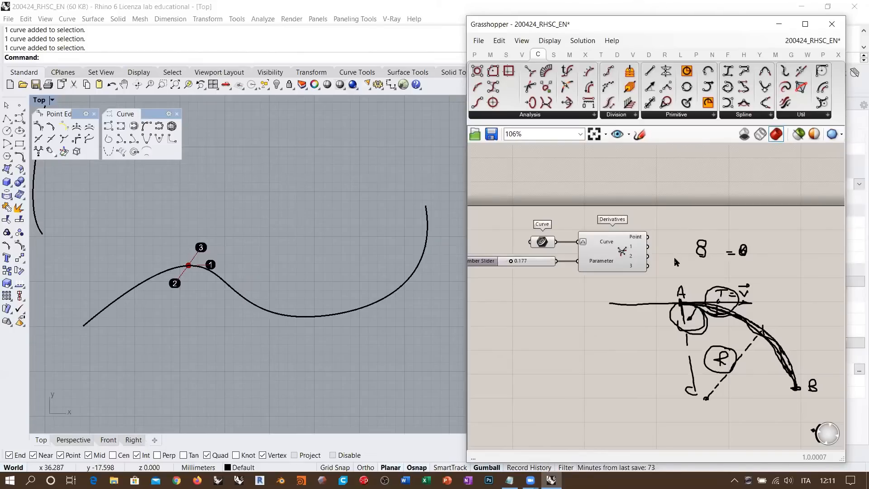
scroll(718, 277, "down", 5)
scroll(717, 277, "up", 4)
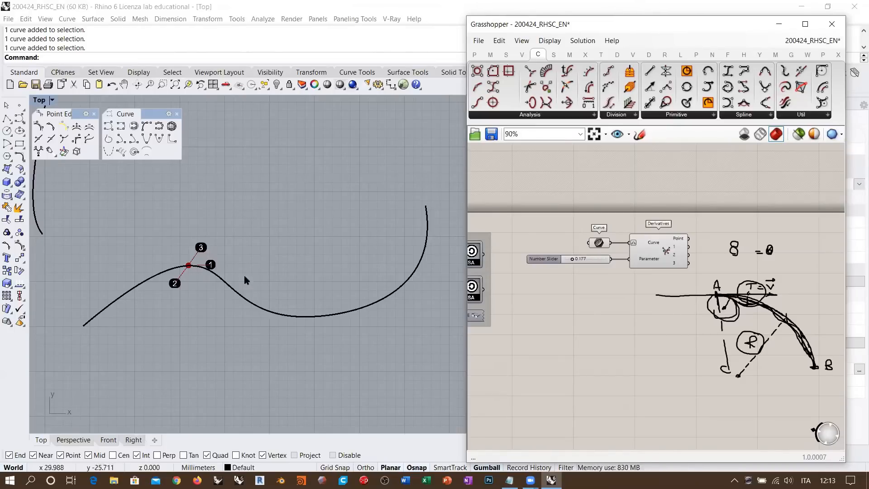
mouse_move(274, 281)
right_mouse_down()
mouse_move(256, 285)
mouse_move(263, 287)
right_mouse_up()
scroll(338, 248, "down", 5)
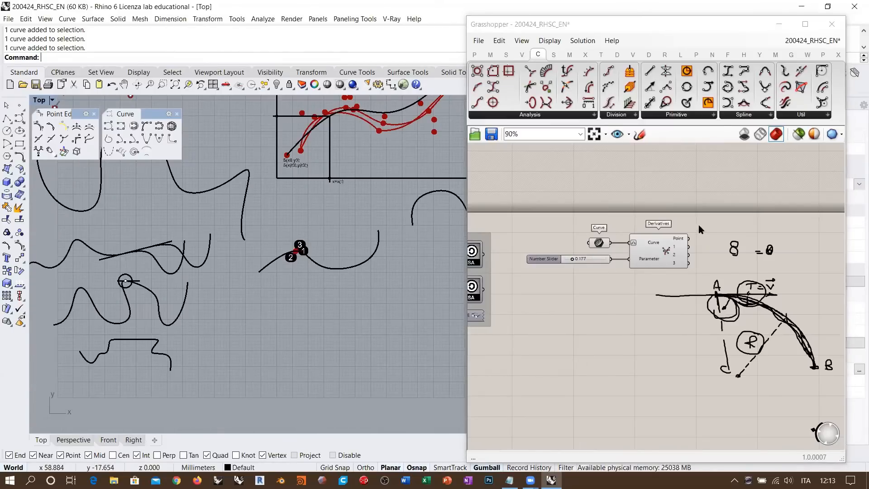
left_click_drag(699, 226, 599, 261)
middle_click(639, 219)
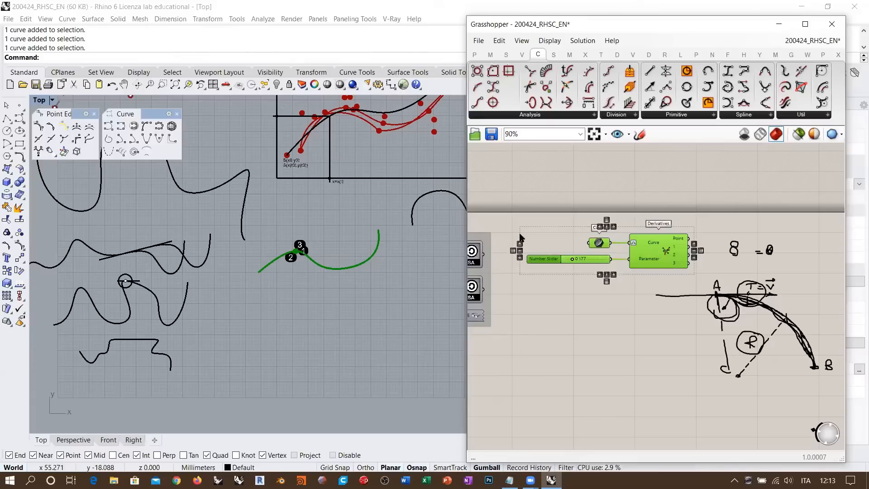
- Delete the arc sketch and the scribbled 8 = 0 note beside the Derivatives component on the canvas
left_click(787, 278)
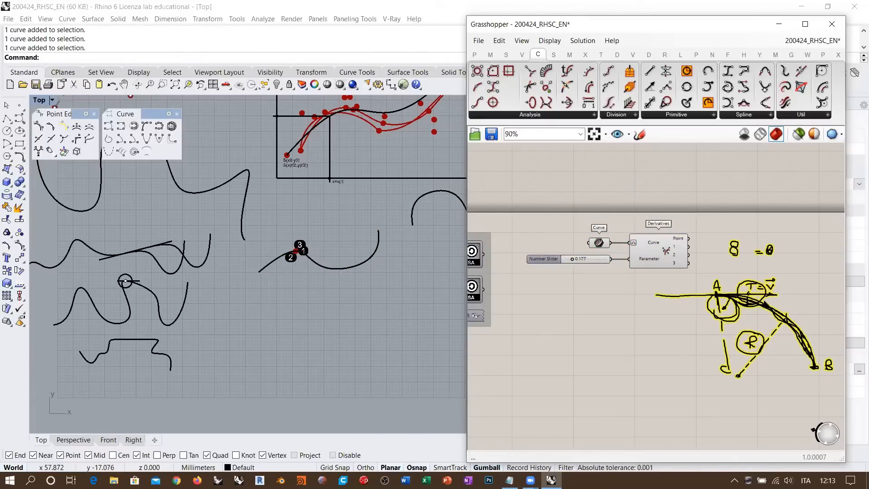
key("XF86Calculator")
left_click(732, 100)
mouse_move(777, 310)
right_mouse_down()
mouse_move(732, 317)
mouse_move(731, 287)
right_mouse_up()
key("Delete")
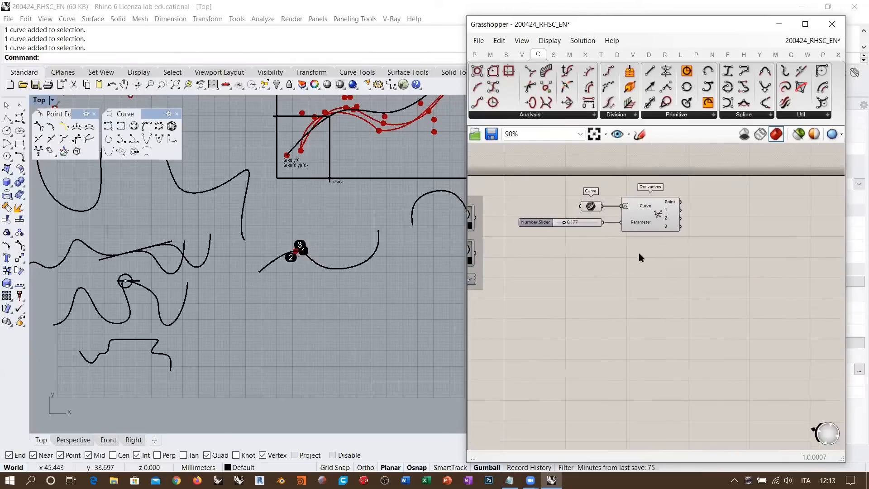
- Draw a degree 3 control-point curve with one crest and one trough in the empty area below the derivatives curve
right_click_drag(290, 271, 242, 290)
scroll(242, 290, "down", 4)
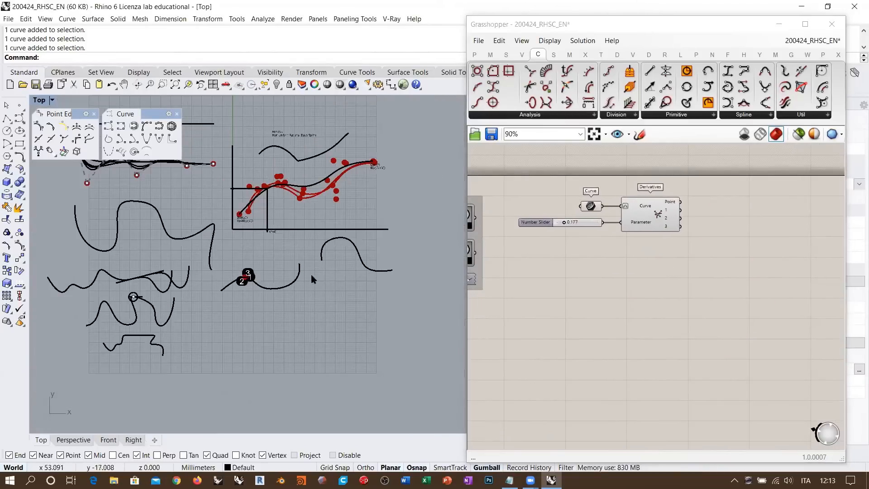
scroll(299, 271, "up", 4)
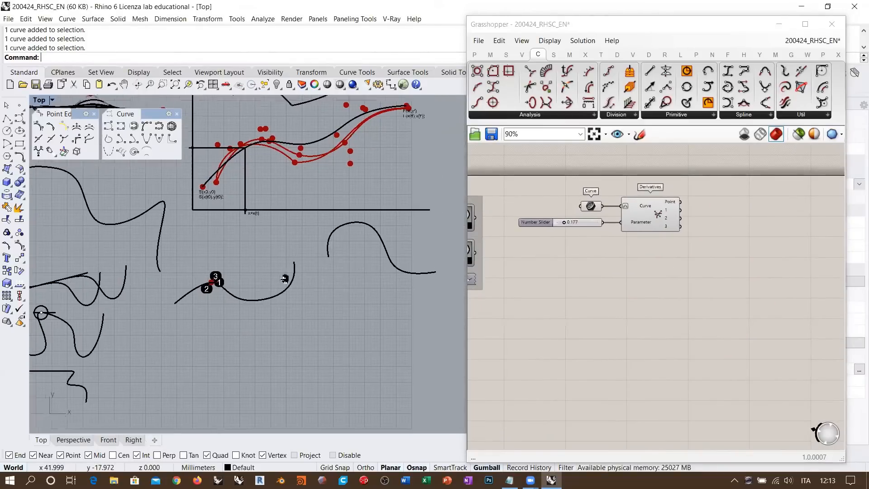
right_click_drag(340, 273, 295, 280)
scroll(295, 279, "up", 2)
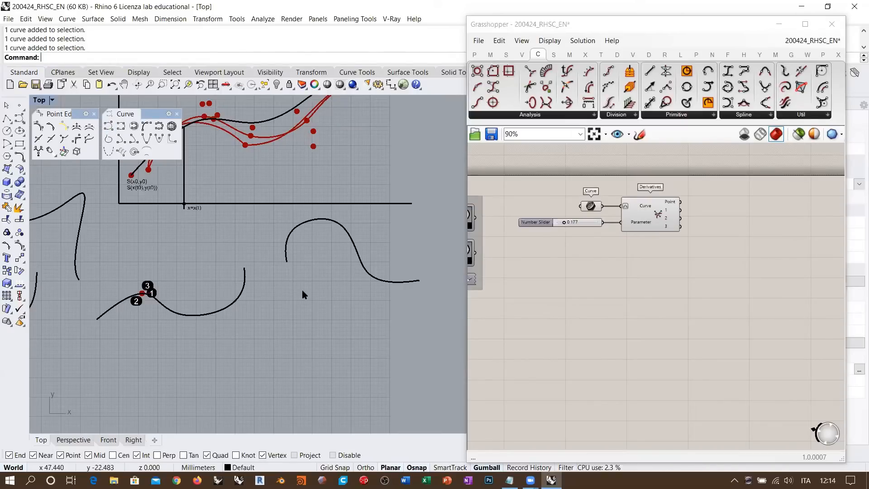
right_click_drag(310, 265, 298, 181)
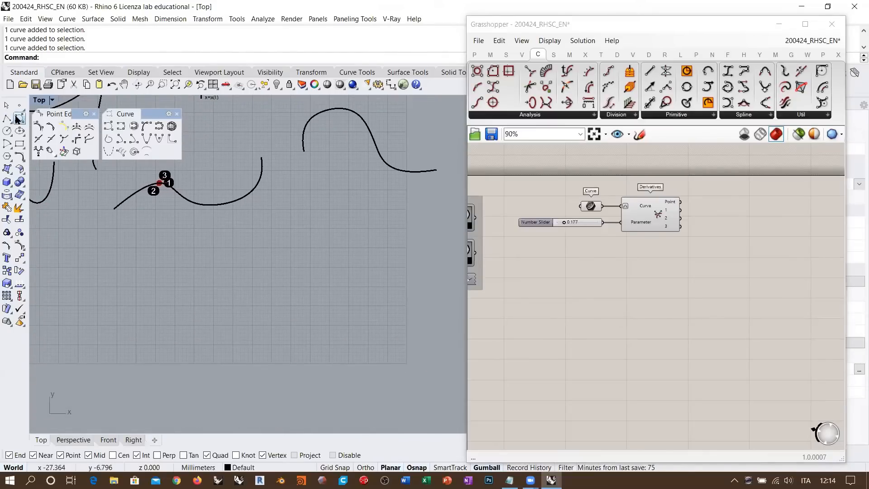
left_click(20, 118)
left_click(67, 320)
left_click(121, 271)
left_click(194, 316)
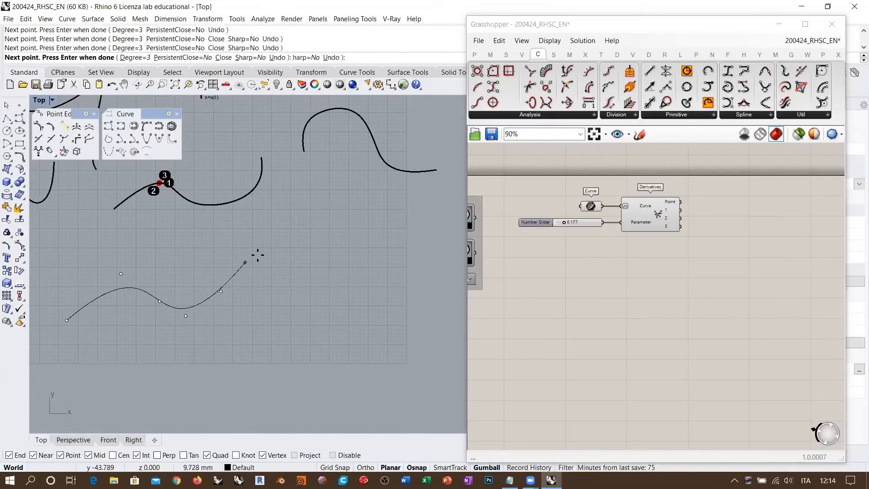
left_click(258, 254)
key("Return")
- Inspect the control points of the new wavy curve and clear the selection
right_click_drag(268, 290, 297, 273)
left_click(193, 288)
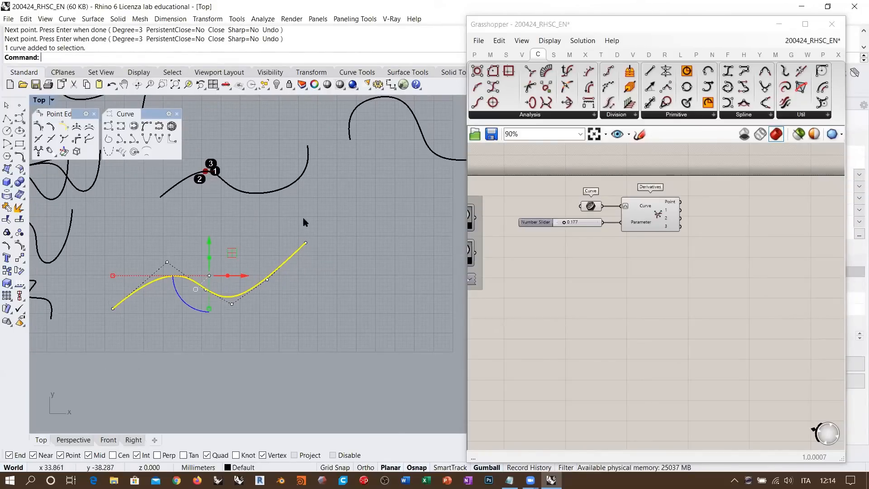
left_click_drag(92, 364, 352, 264)
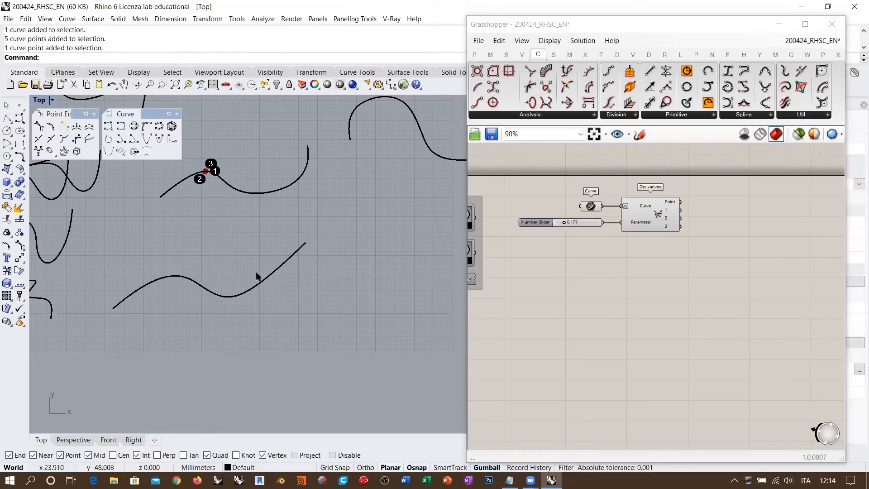
left_click(224, 298)
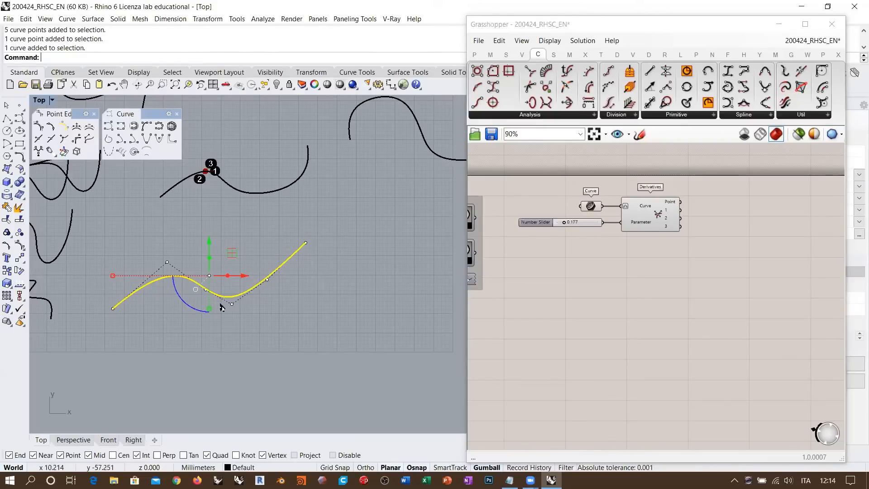
left_click(286, 297)
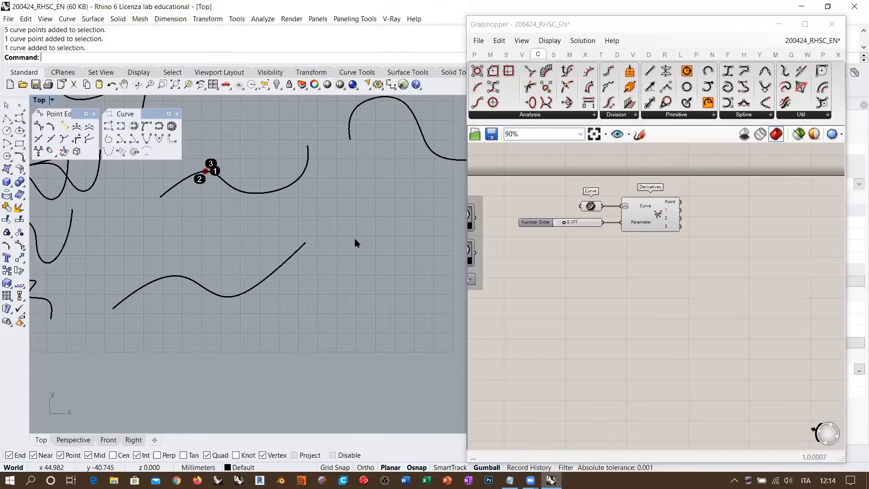
right_click_drag(355, 237, 300, 246)
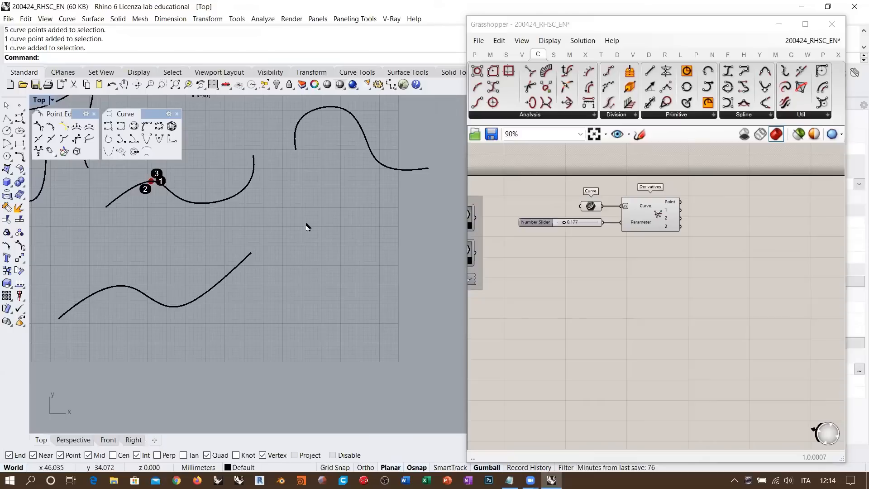
left_click(247, 257)
key("Escape")
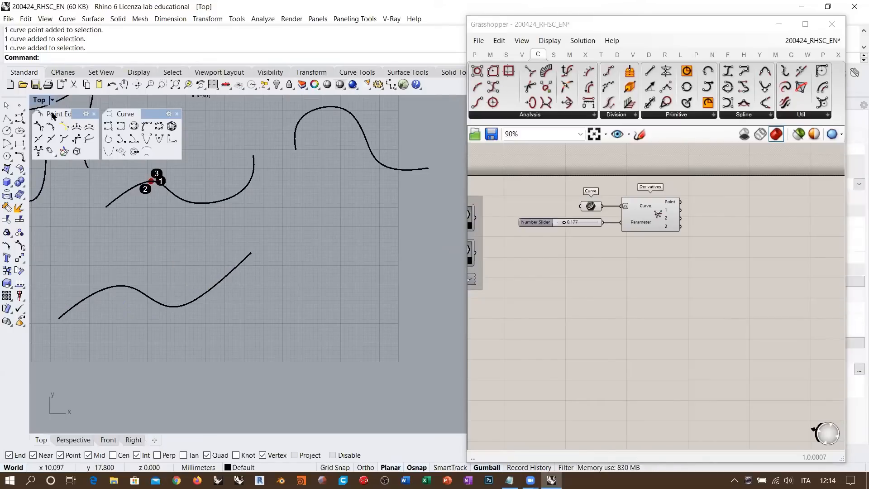
- Draw a second degree 3 curve with four control points as a shallow upward-bending arc beyond the wavy curve's upper end
left_click(19, 119)
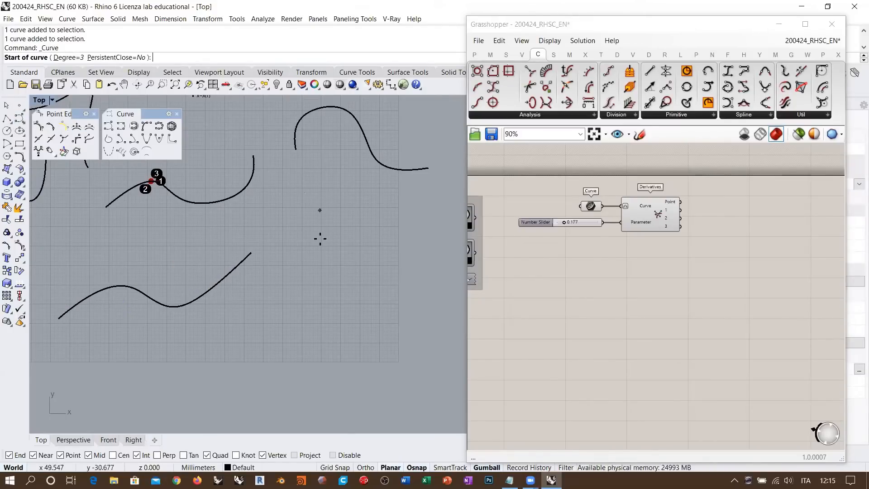
right_click_drag(264, 248, 248, 255)
scroll(247, 253, "up", 2)
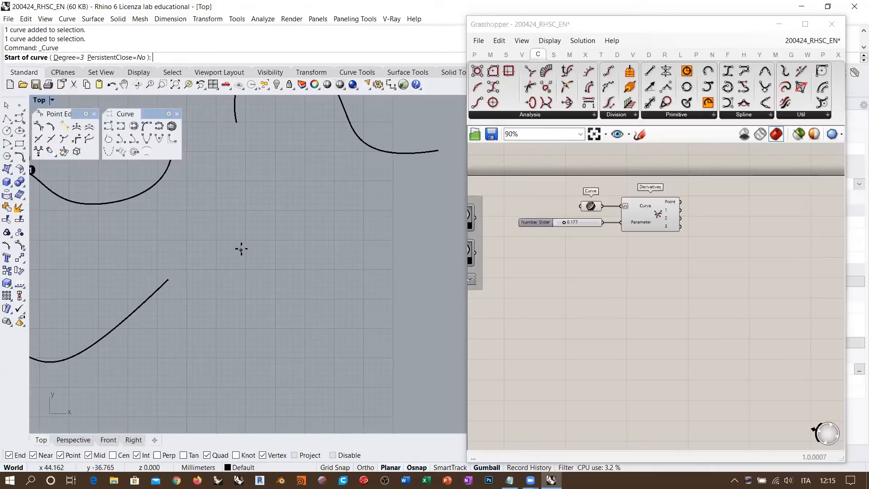
left_click(211, 245)
left_click(269, 256)
left_click(325, 225)
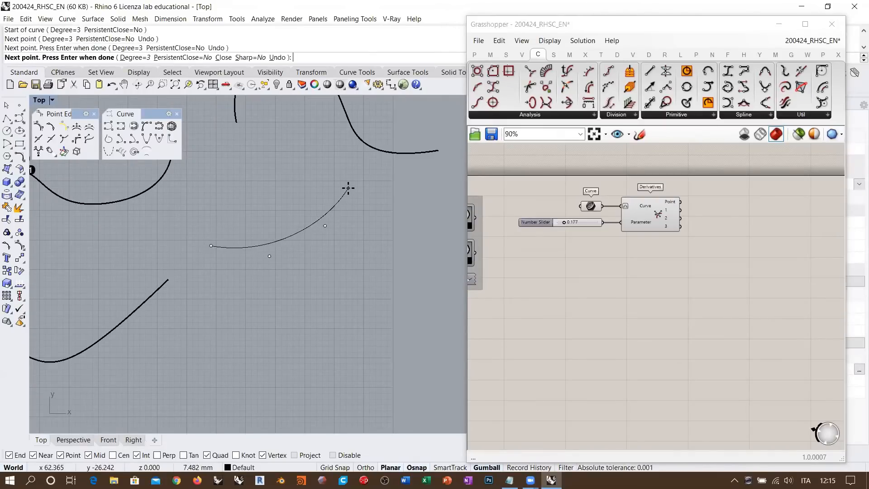
left_click(348, 188)
right_click(348, 188)
- Move the wavy curve and the shallow arc together downward, clear of the older curves
right_click_drag(360, 211, 292, 308)
right_click_drag(240, 240, 327, 202)
scroll(326, 203, "down", 8)
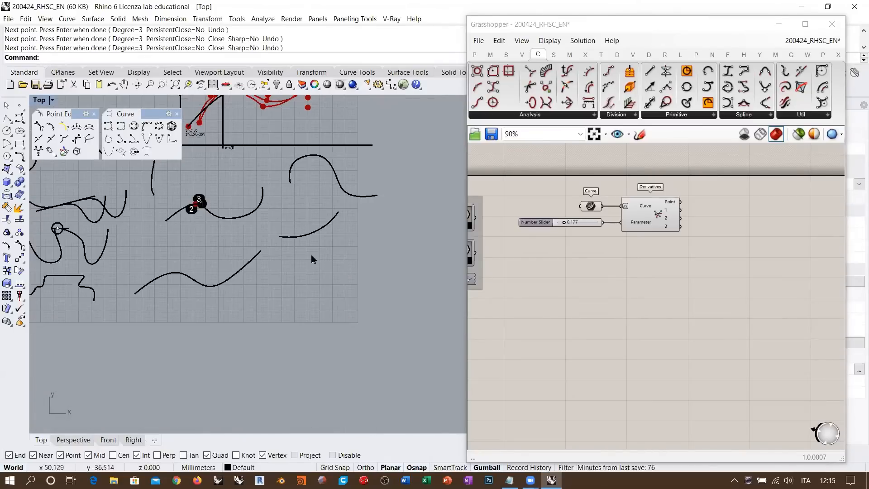
left_click_drag(298, 266, 265, 275)
left_click(371, 242)
- Draw a degree 3 curve from the arc's upper endpoint, rising to a sharp peak and dropping steeply beyond it
scroll(365, 242, "up", 8)
right_click_drag(365, 243, 309, 282)
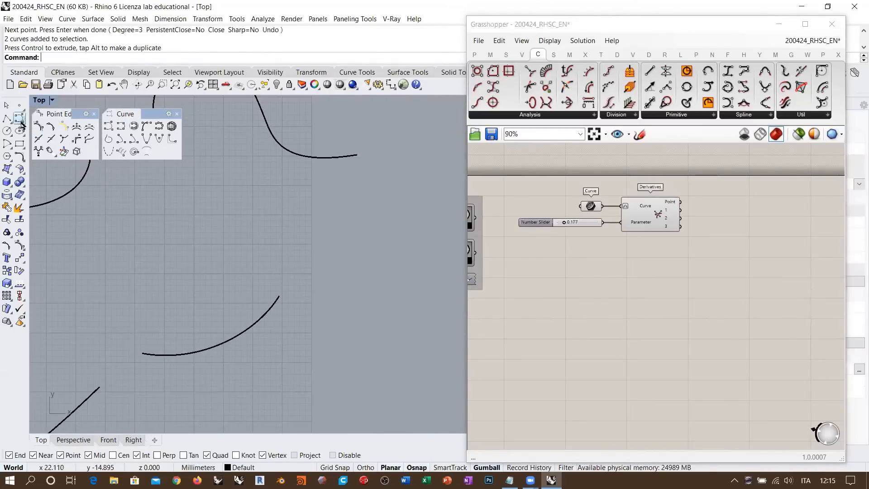
left_click(19, 118)
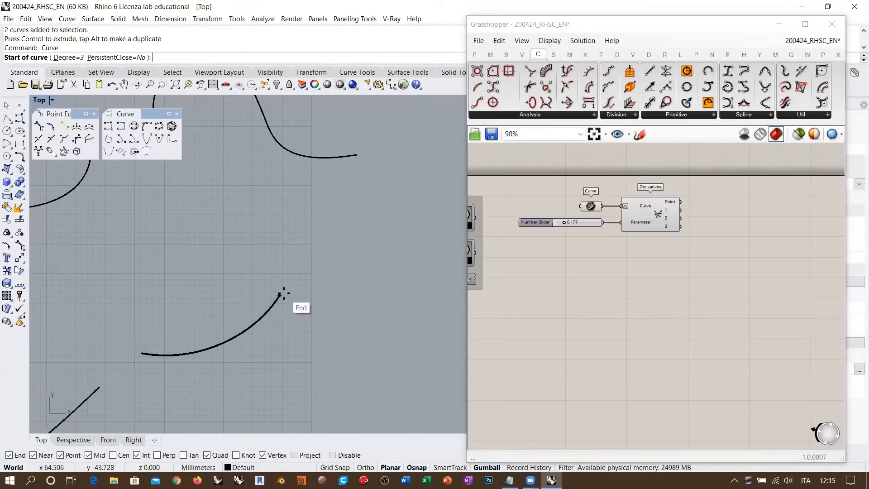
left_click(280, 296)
left_click(324, 280)
left_click(343, 263)
left_click(371, 189)
left_click(393, 174)
left_click(392, 281)
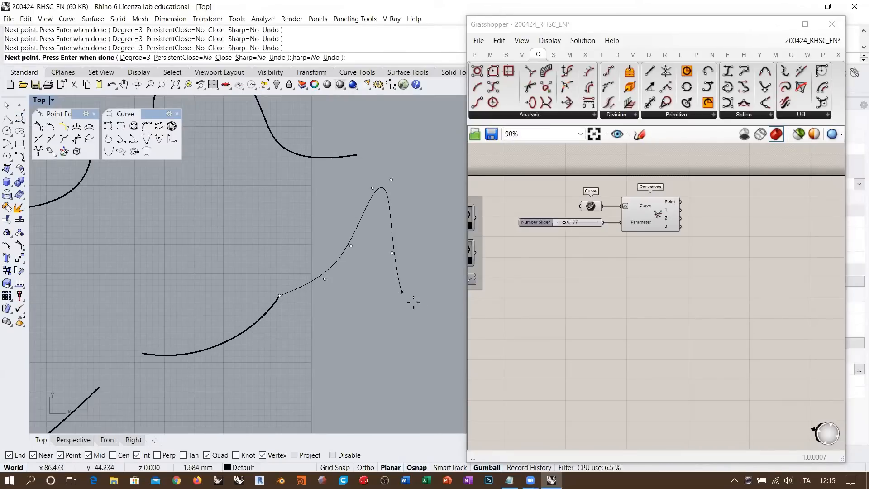
left_click(424, 305)
right_click(424, 304)
- Move the peaked curve's second control point up and back toward the shared endpoint so it leaves the arc more steeply
left_click(301, 286)
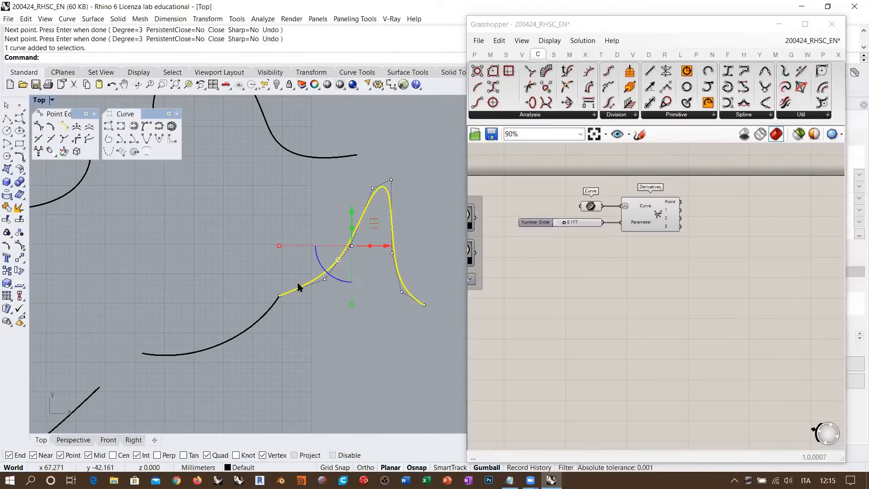
scroll(282, 299, "up", 2)
left_click(272, 312, "shift")
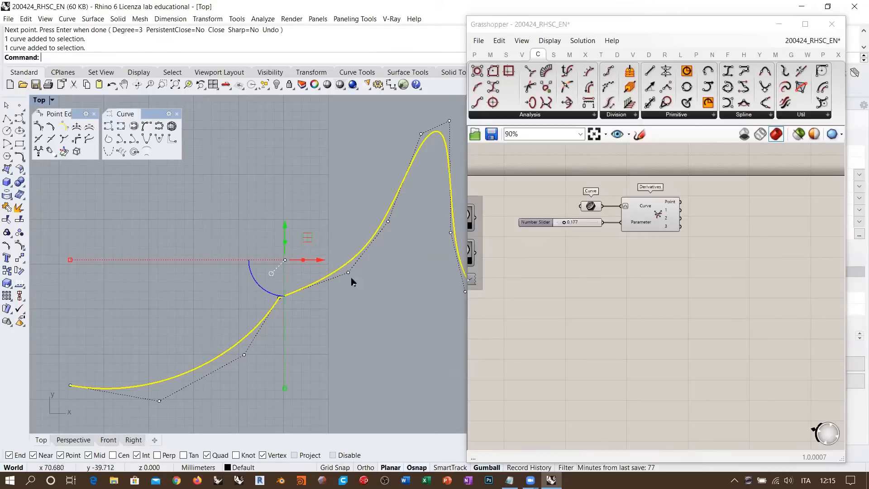
left_click_drag(348, 273, 306, 228)
key("Escape")
key("Escape")
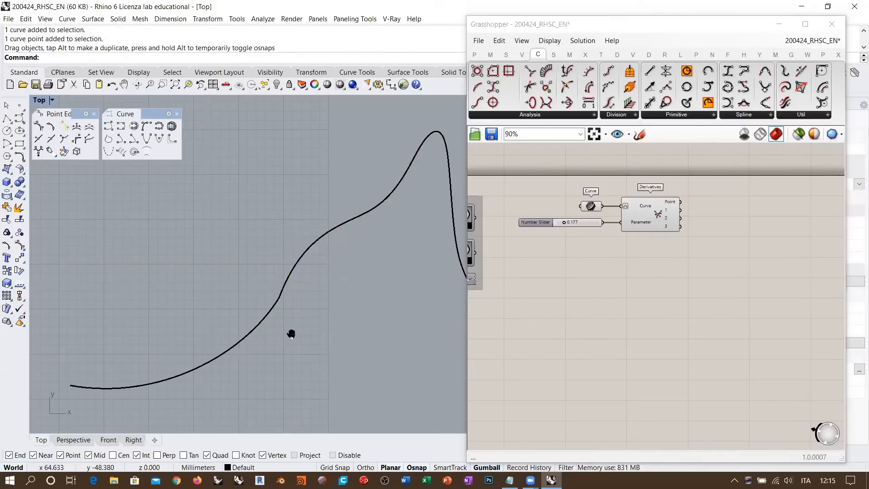
- Draw a straight guide line from the peaked curve's second control point through the shared endpoint, extending beyond it
right_click_drag(291, 332, 324, 297)
left_click(325, 235)
left_click_drag(327, 285, 278, 243)
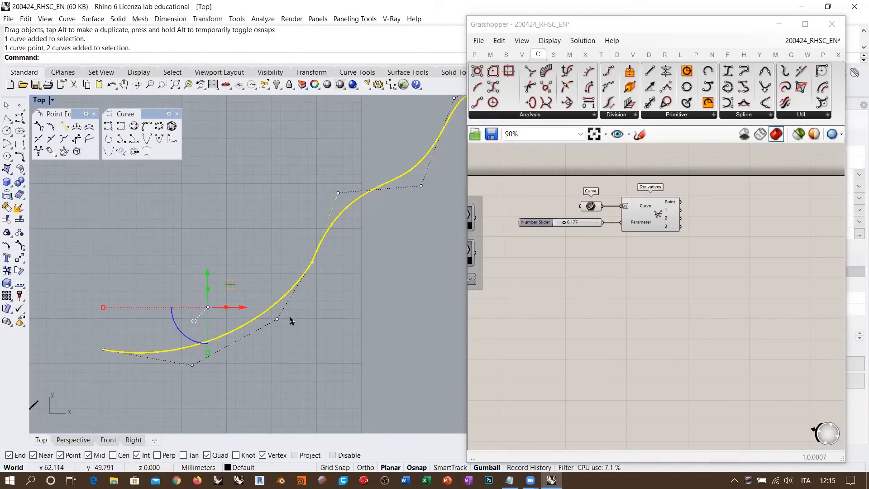
left_click(7, 119)
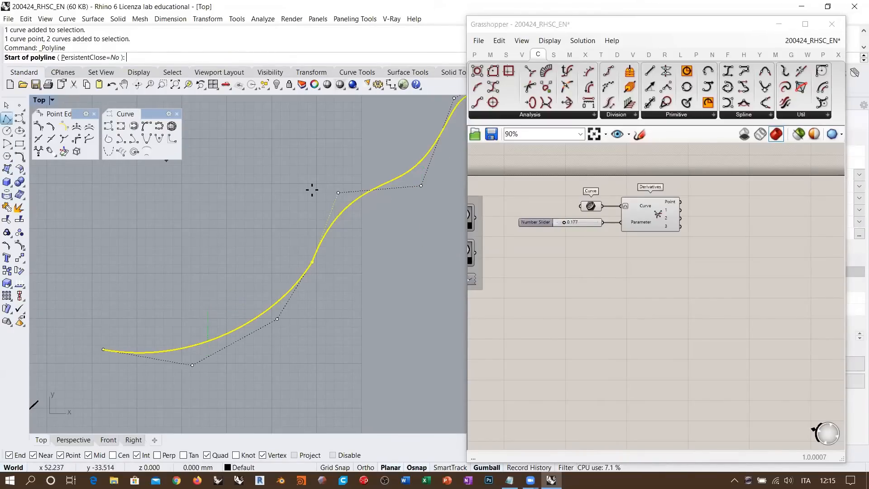
left_click(338, 192)
key("Tab")
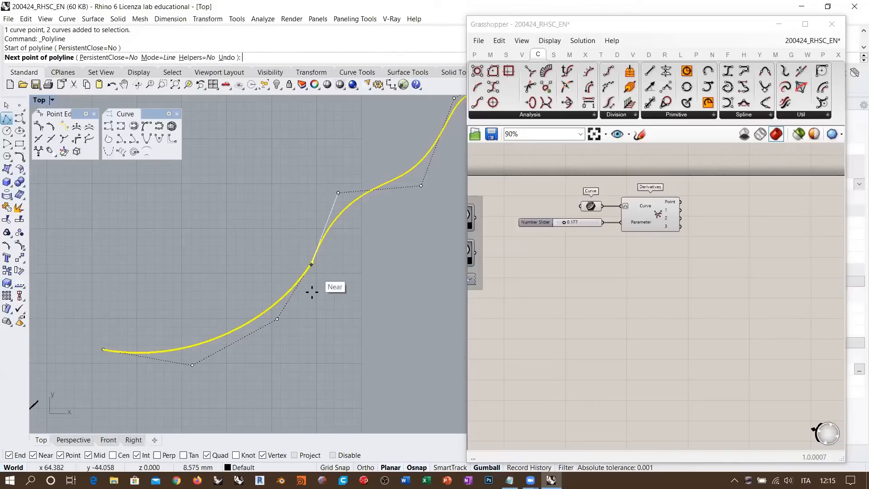
left_click(304, 386)
right_click(297, 337)
- Move the arc's control point nearest the shared endpoint onto the guide line, then delete the guide line
left_click_drag(278, 320, 290, 319)
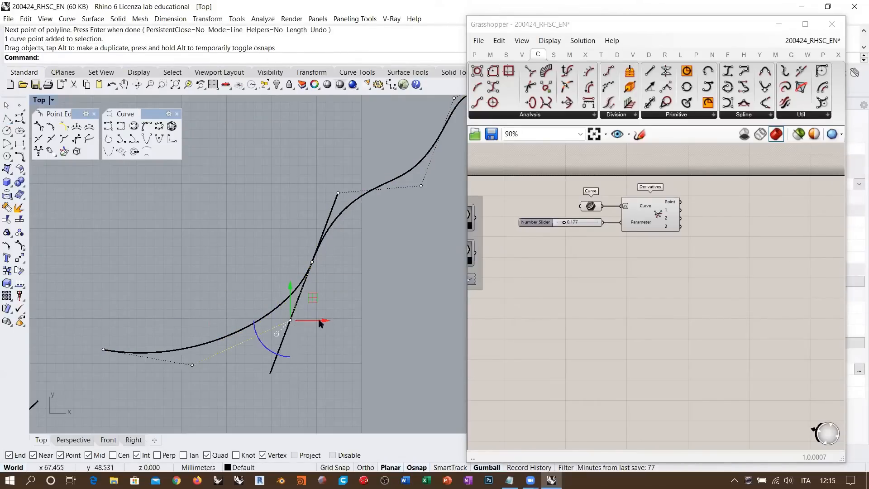
key("Escape")
left_click(284, 337)
key("Delete")
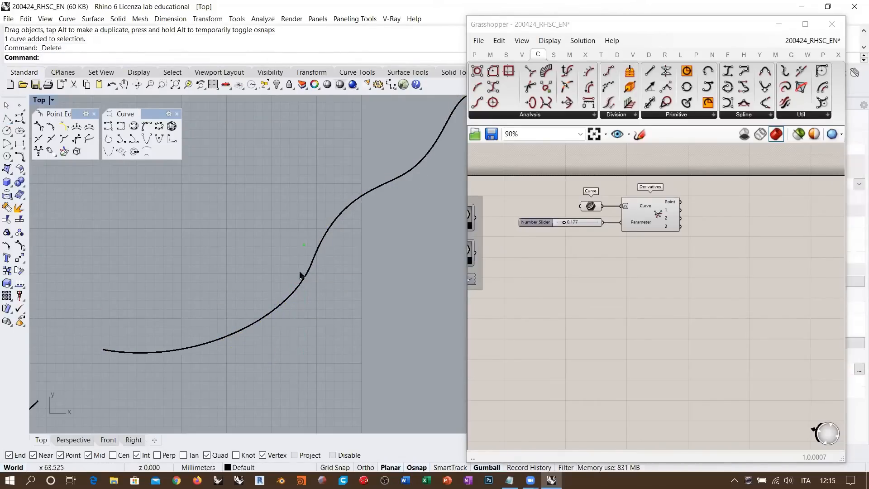
scroll(312, 267, "down", 3)
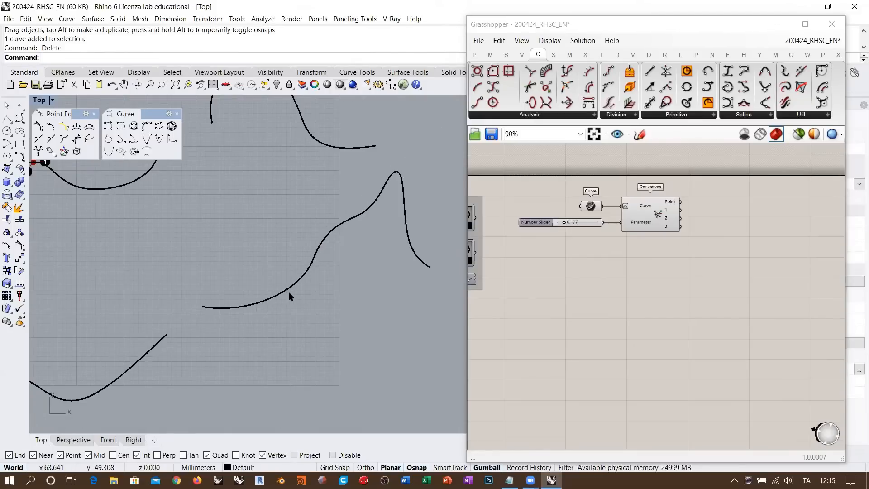
right_click_drag(286, 305, 303, 289)
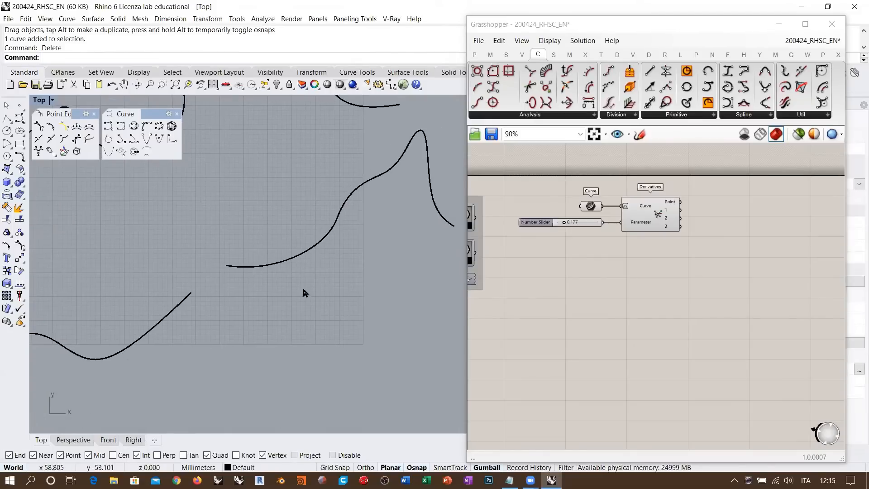
left_click(189, 295)
left_click(233, 267, "shift")
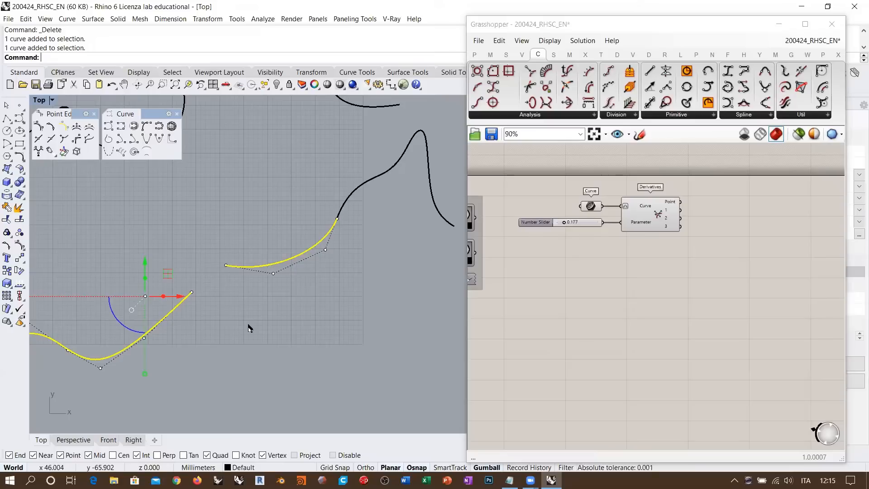
left_click(254, 304)
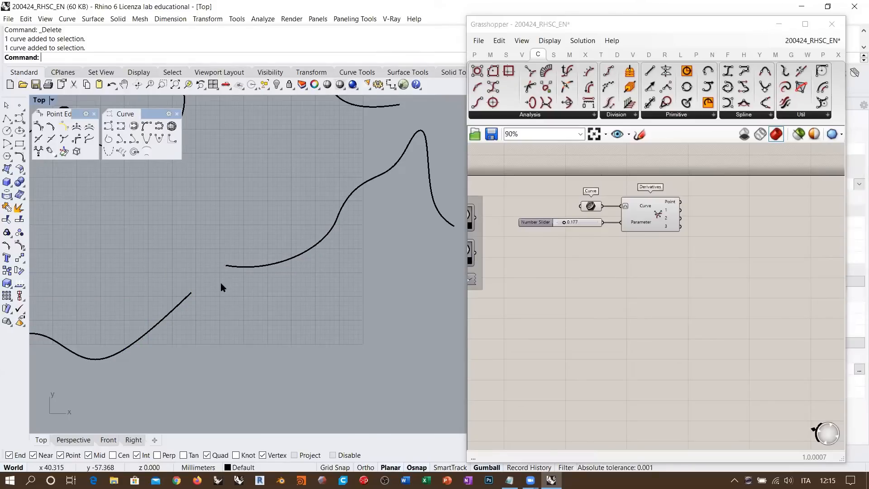
scroll(212, 283, "up", 3)
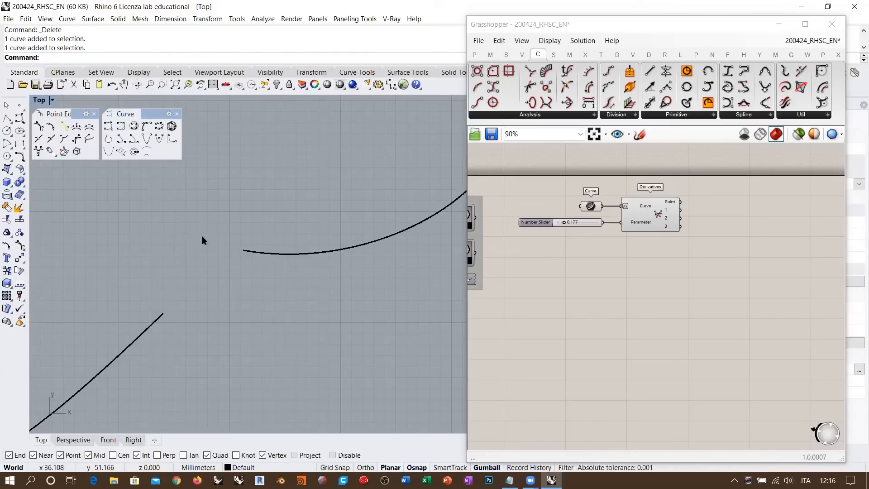
left_click(21, 157)
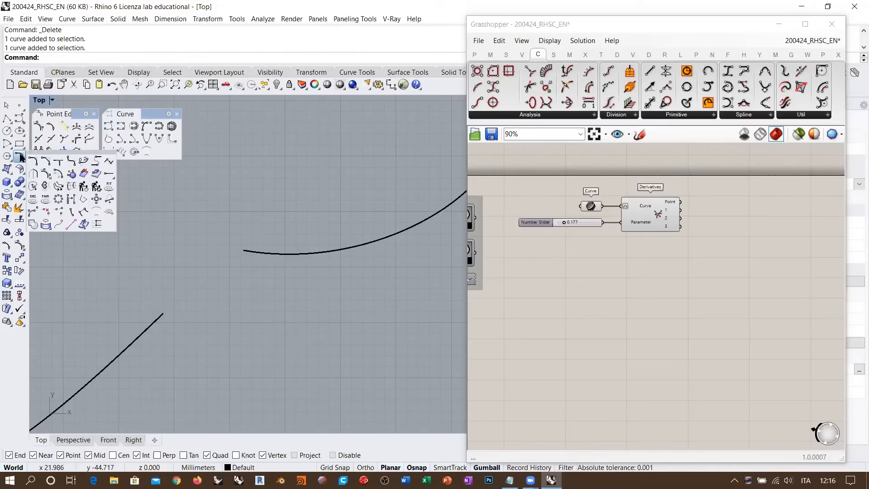
left_click(83, 161)
left_click(156, 319)
left_click(245, 251)
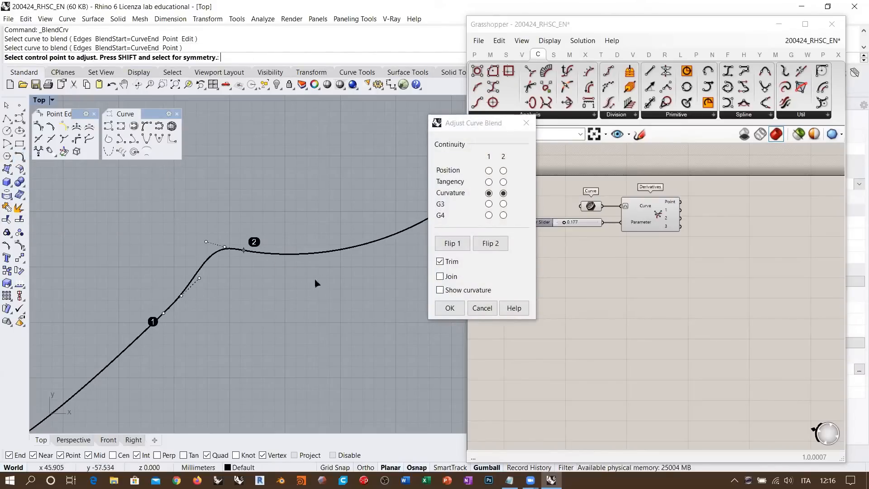
left_click(481, 308)
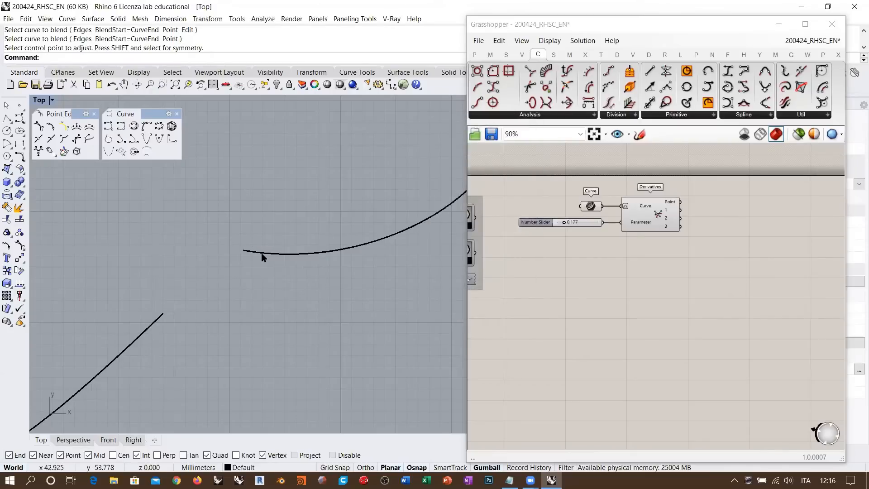
- Duplicate the Curve parameter into empty canvas space below the Derivatives definition and reference the arc in the copy
scroll(238, 273, "down", 5)
scroll(243, 274, "up", 6)
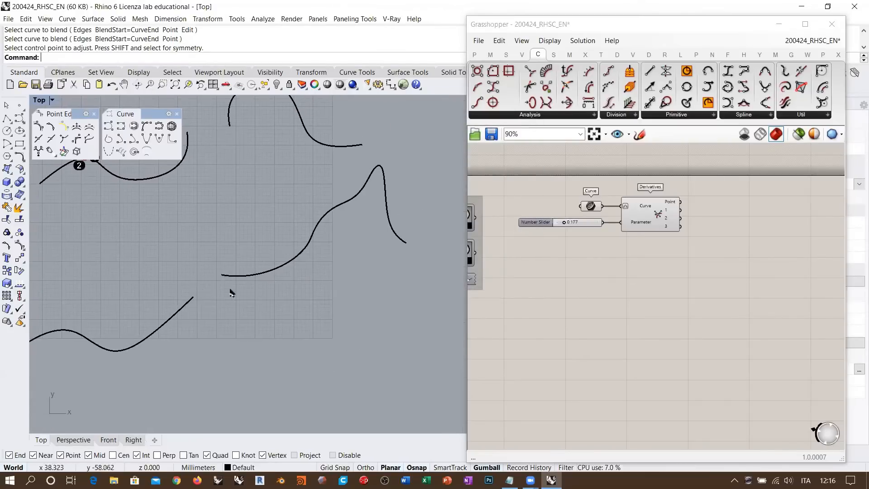
right_click_drag(294, 272, 261, 272)
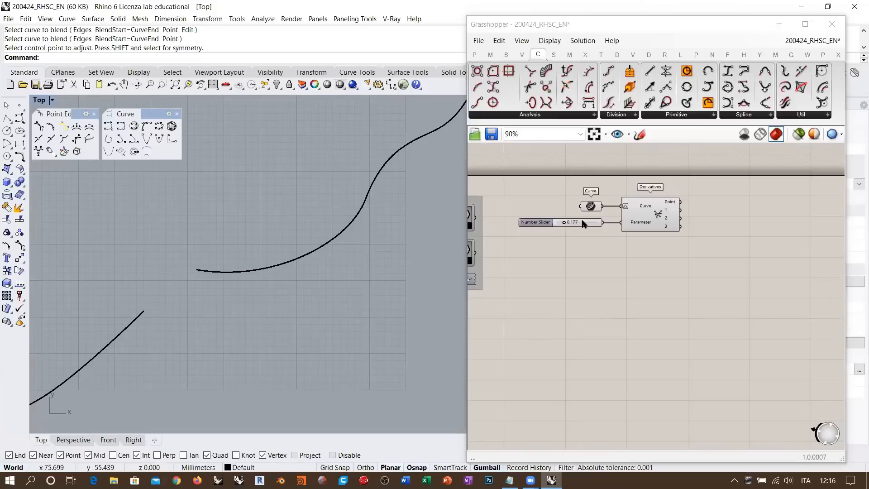
left_click_drag(592, 207, 583, 301, "alt")
right_click(581, 294)
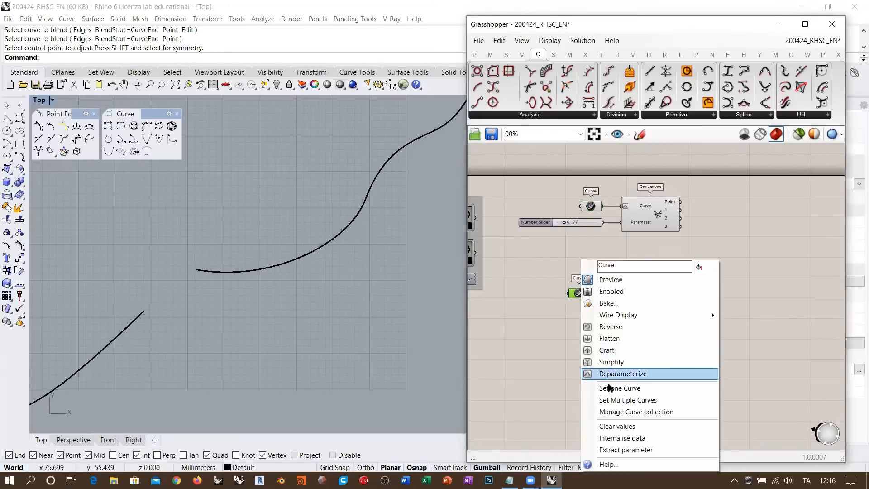
left_click(611, 387)
left_click(277, 264)
- Add a Control Points component beside the new Curve parameter and feed it the referenced arc
double_click(626, 317)
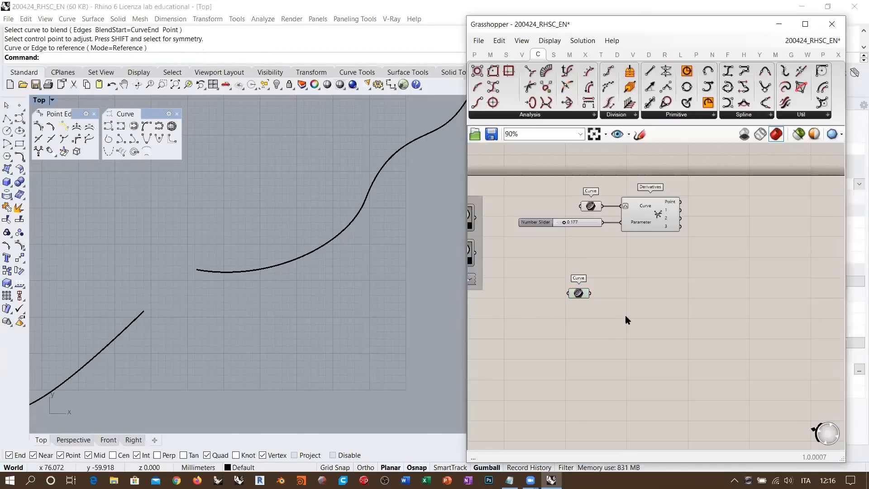
type("point")
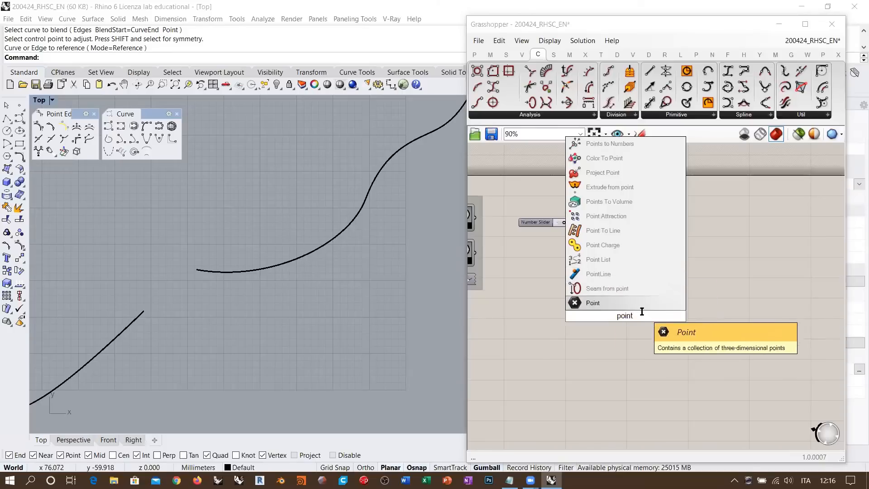
key("BackSpace")
key("BackSpace")
key("BackSpace")
key("BackSpace")
key("BackSpace")
type("control")
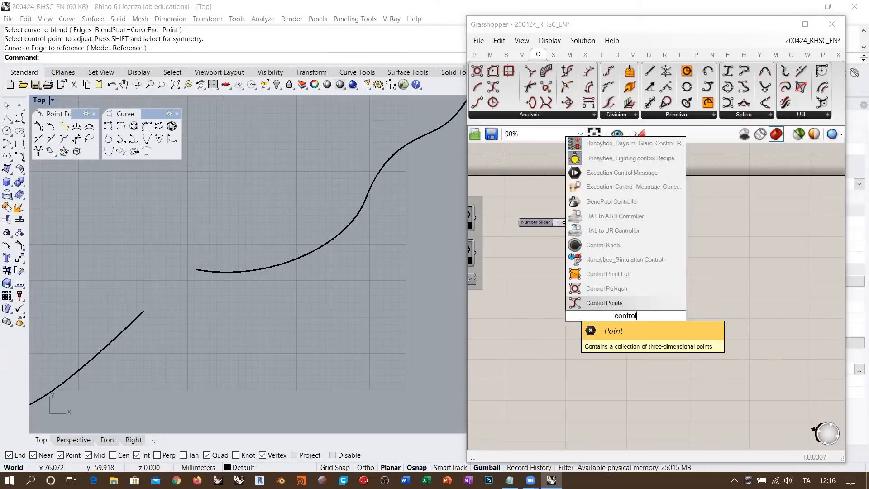
left_click(580, 303)
left_click_drag(590, 293, 625, 281)
left_click(632, 335)
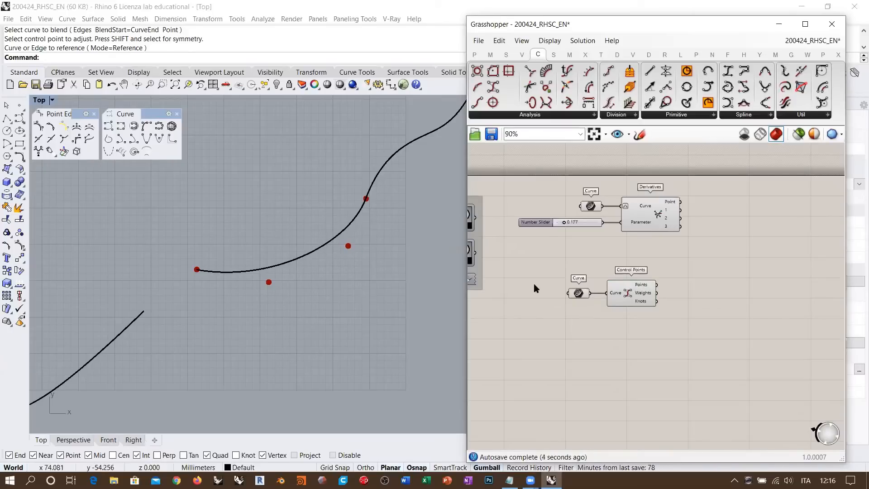
- Check which Rhino curve the new Curve parameter references
right_click(579, 296)
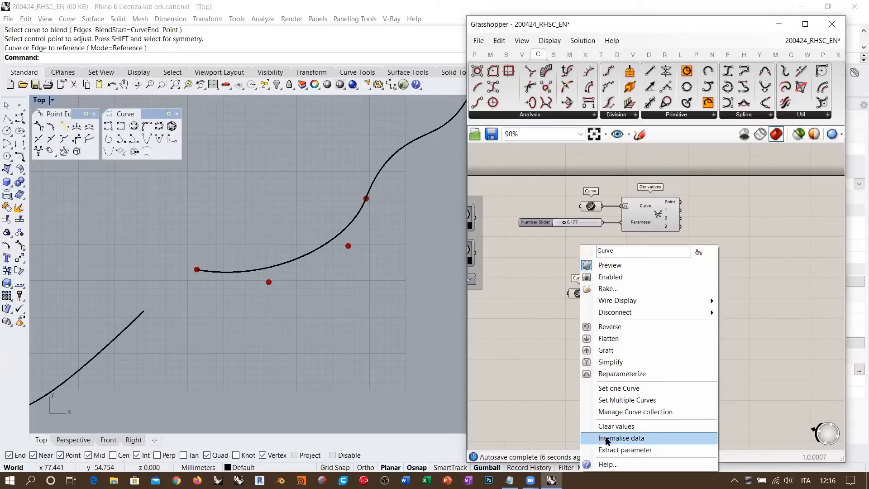
left_click(578, 342)
left_click(303, 256)
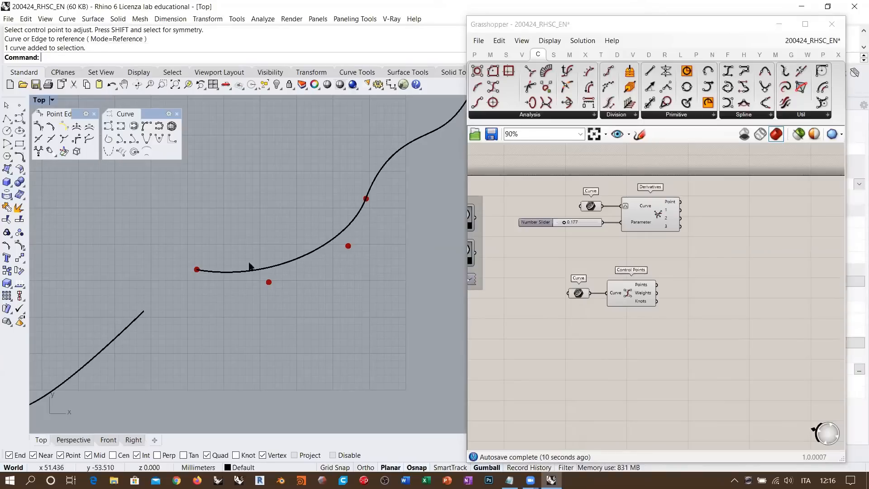
left_click(579, 295)
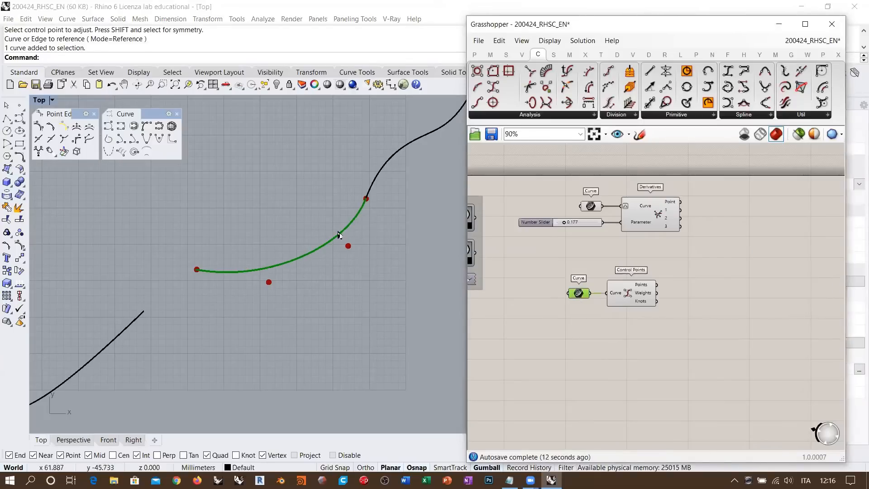
left_click(370, 304)
left_click(590, 335)
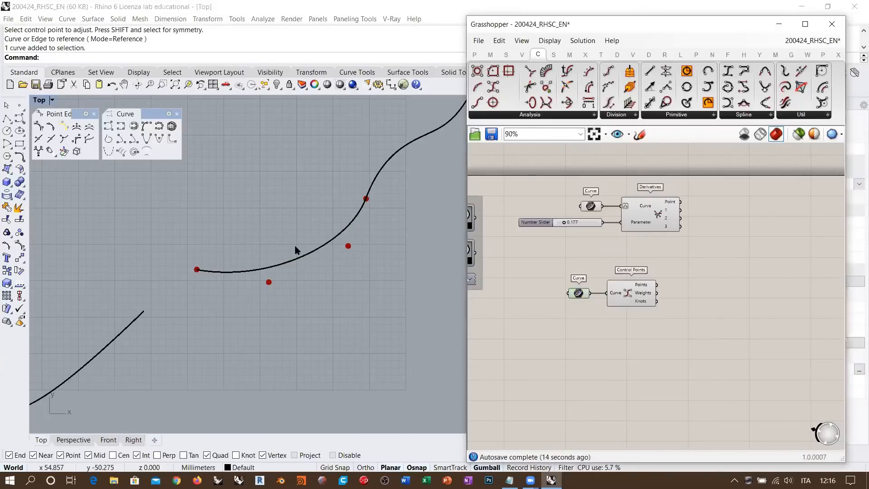
- Use Match Curve to match the arc's free end to the nearest end of the separate wavy curve, leaving the options open
right_click_drag(210, 209, 221, 194)
left_click(20, 156)
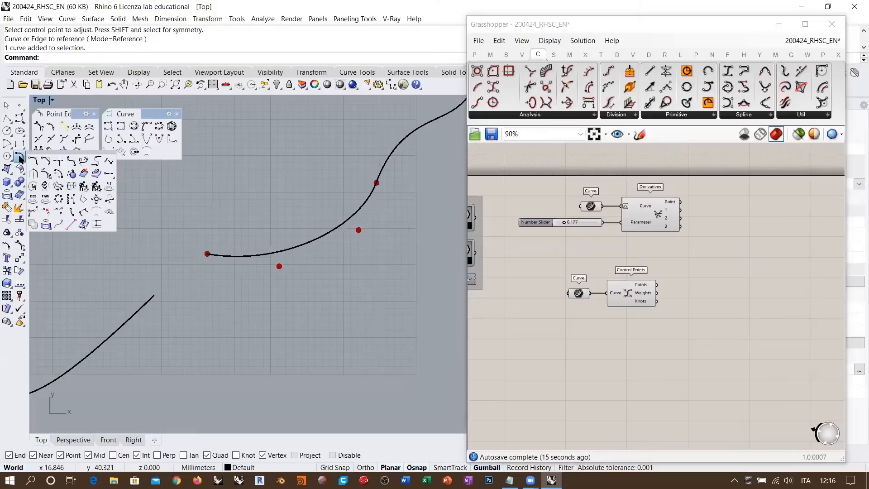
left_click_drag(68, 158, 75, 187)
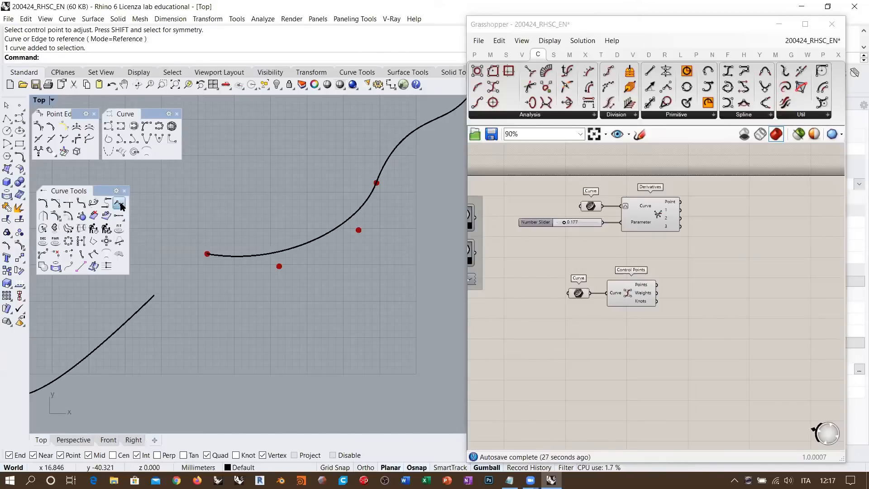
left_click(120, 204)
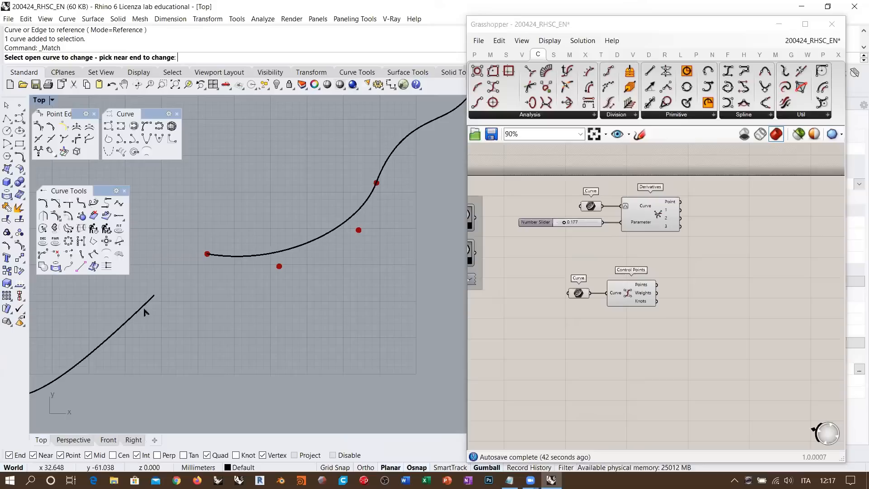
left_click(232, 256)
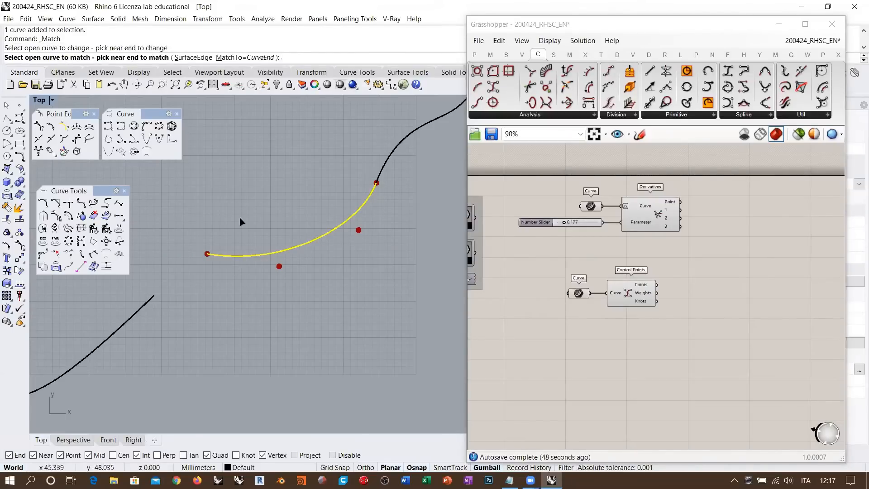
scroll(376, 201, "down", 5)
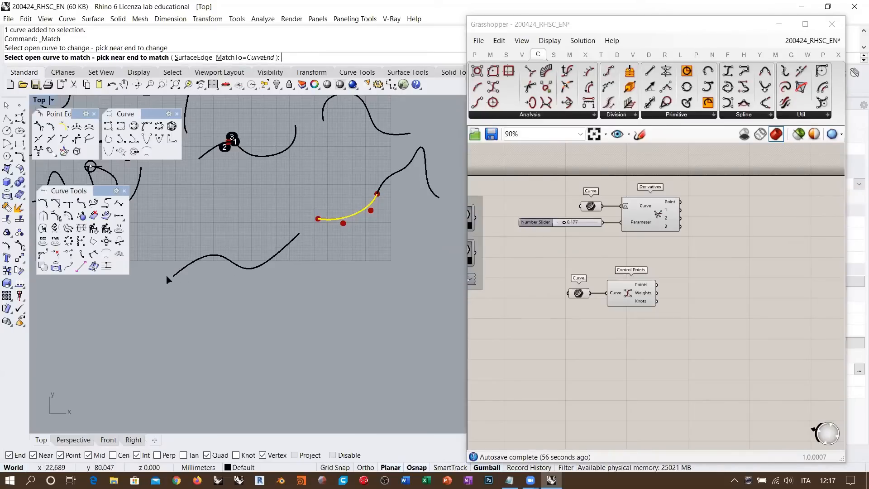
scroll(303, 232, "up", 10)
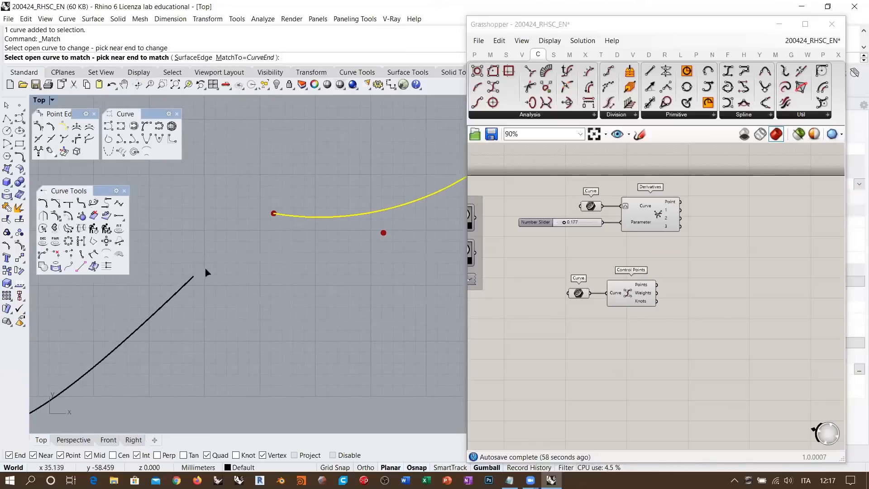
left_click(181, 290)
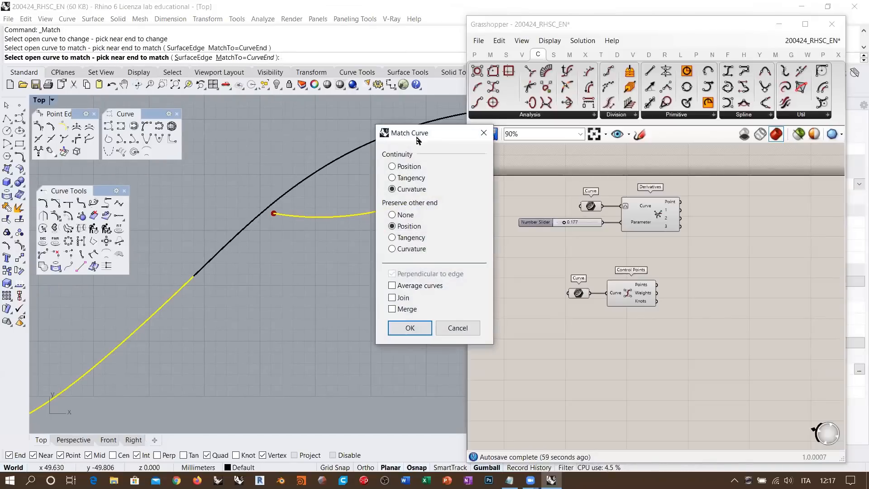
scroll(295, 233, "up", 4)
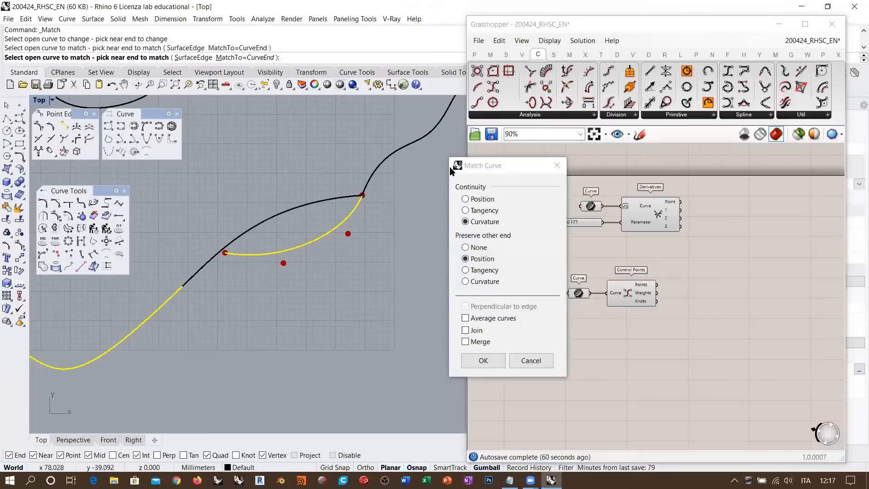
left_click_drag(487, 167, 462, 190)
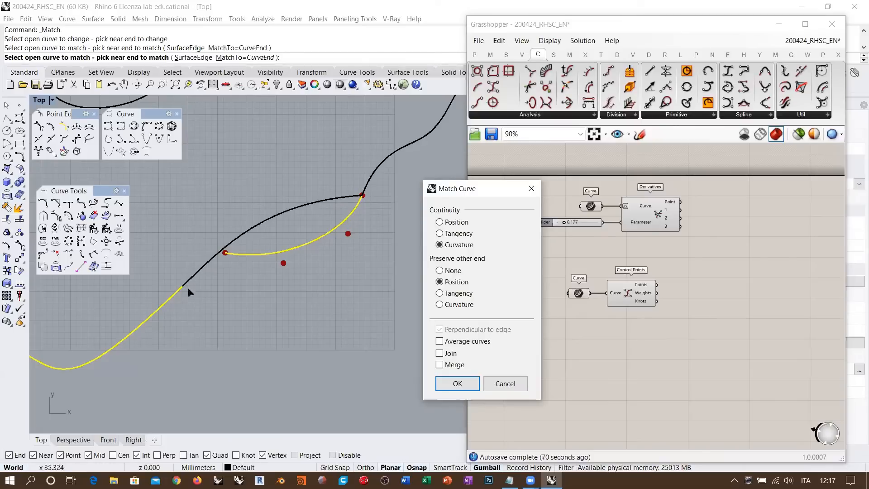
- Preview the match with Position, Tangency and finally Curvature continuity, preserving Tangency at the arc's other end
left_click(439, 222)
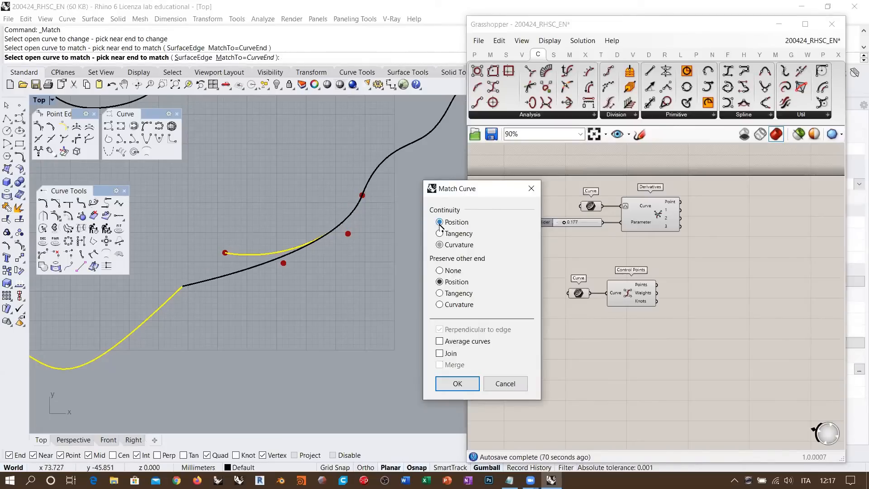
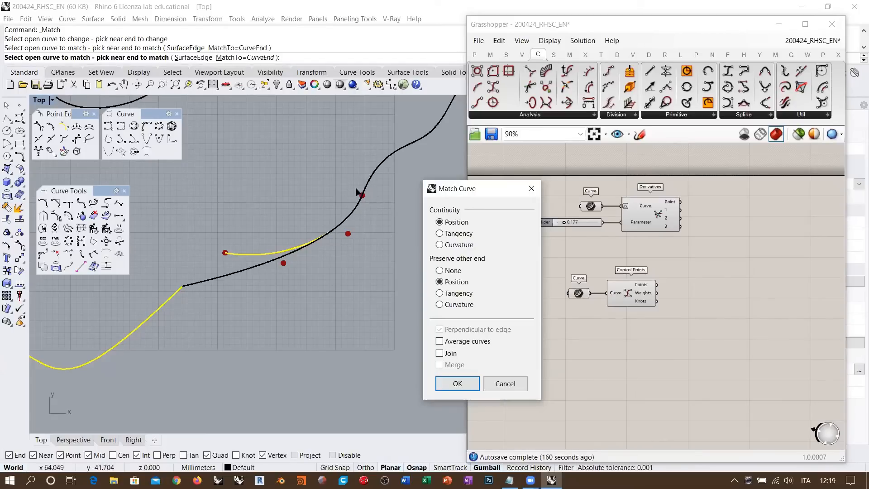
left_click(439, 293)
left_click_drag(456, 193, 447, 203)
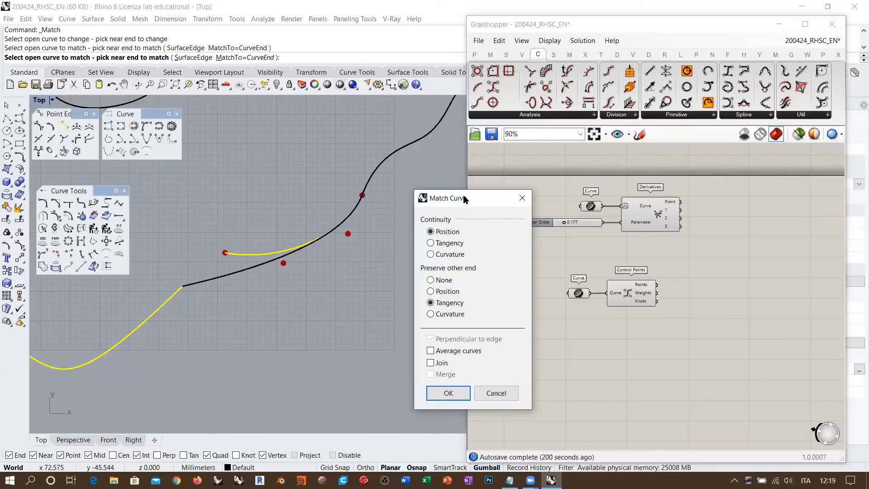
left_click_drag(465, 199, 486, 199)
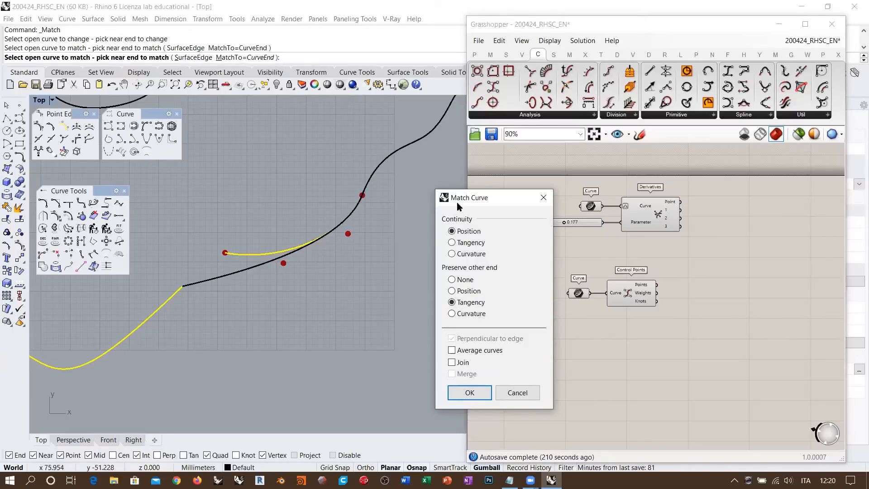
left_click_drag(465, 202, 457, 207)
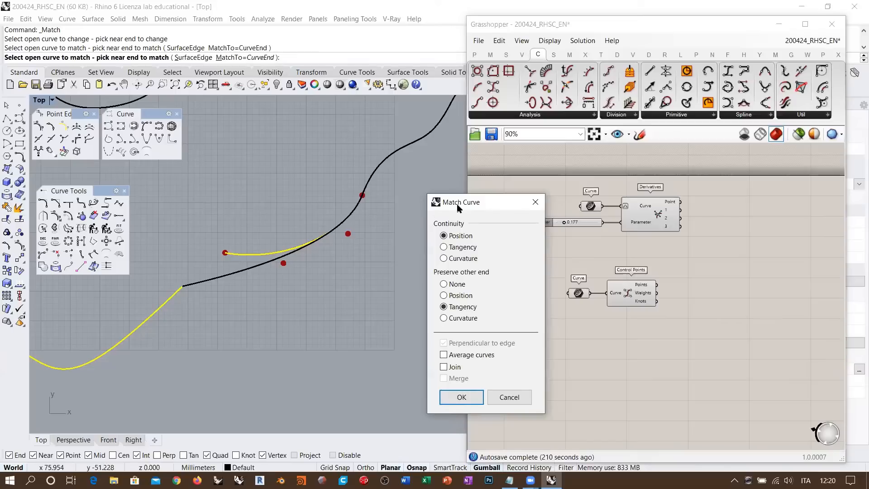
left_click(444, 248)
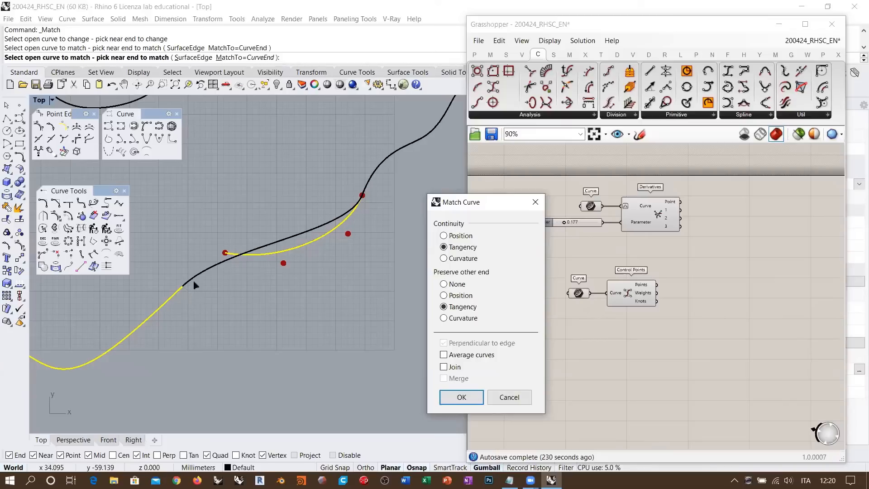
left_click(443, 258)
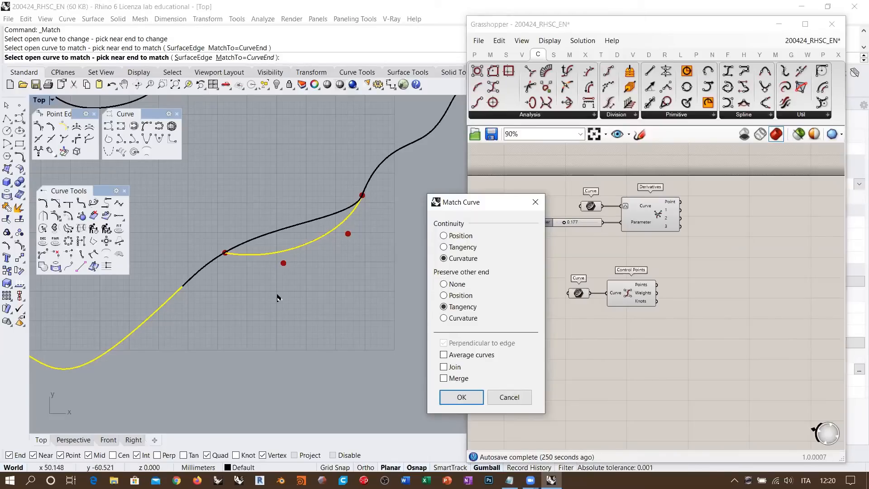
- Preview the match with Position and finally Curvature preserved at the arc's other end, and apply it with Curvature continuity
left_click(444, 296)
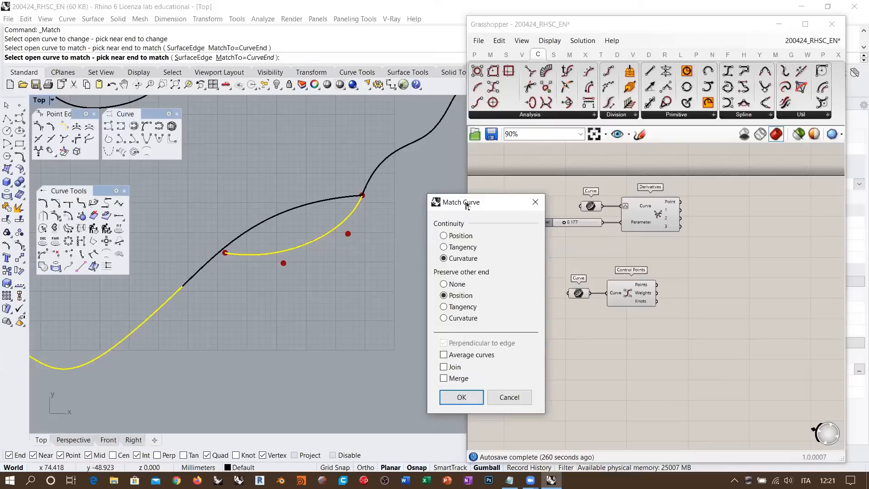
mouse_move(467, 205)
left_mouse_down()
mouse_move(460, 209)
mouse_move(469, 203)
left_mouse_up()
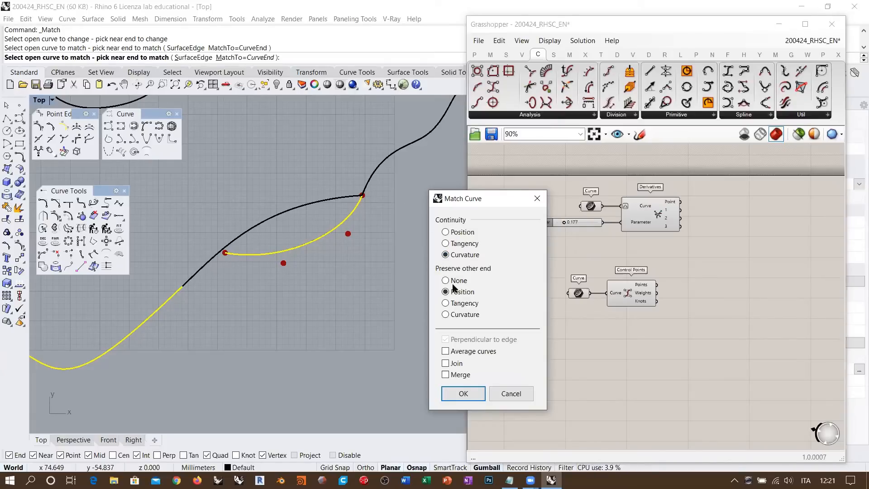
left_click(445, 315)
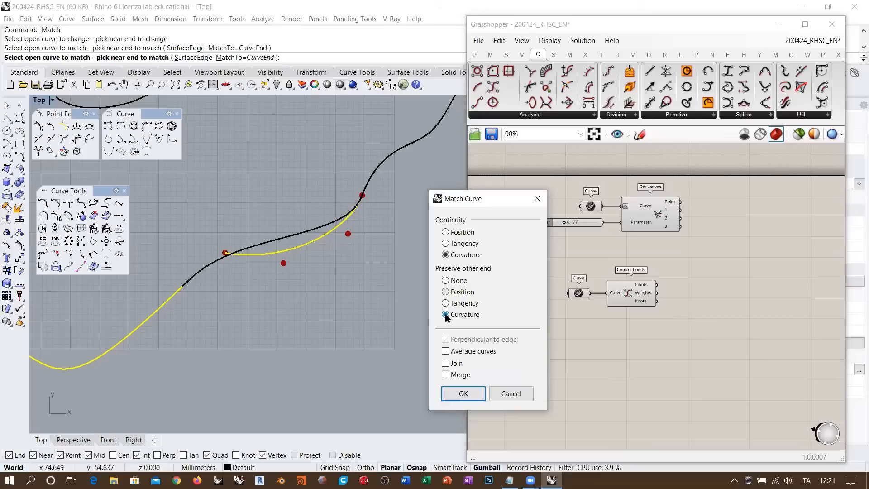
left_click(463, 393)
- Examine the matched curve's control points, checking the group of three at each end
left_click(278, 241)
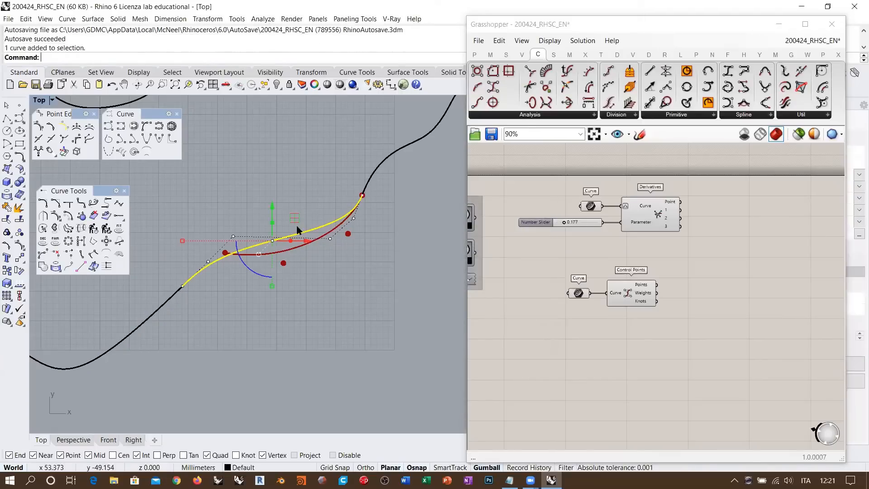
left_click_drag(177, 307, 238, 223)
left_click_drag(319, 260, 366, 199)
key("Escape")
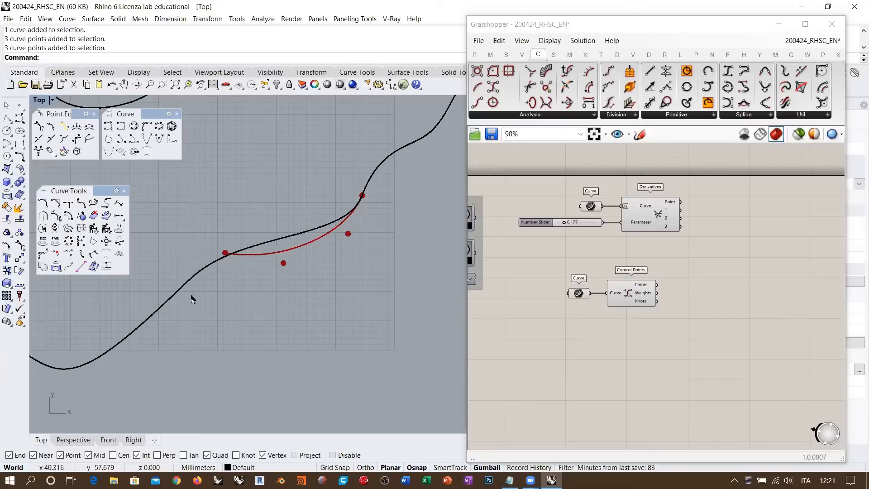
left_click_drag(171, 318, 393, 173)
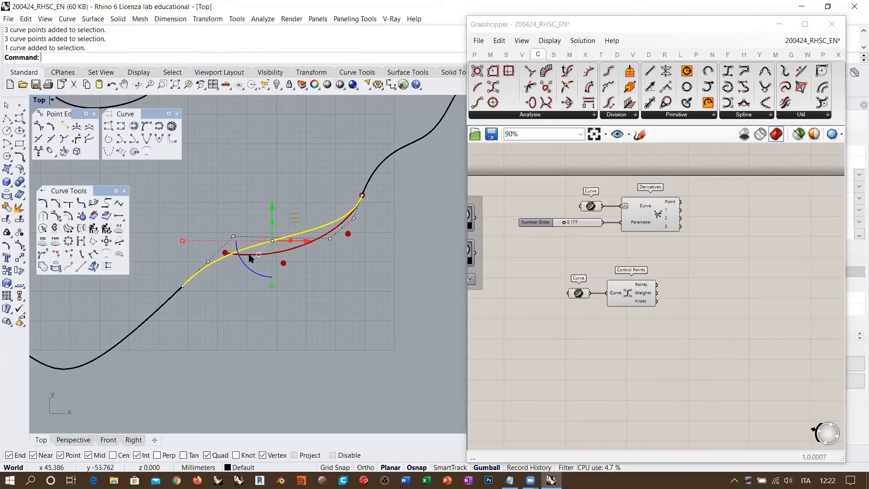
left_click(375, 292)
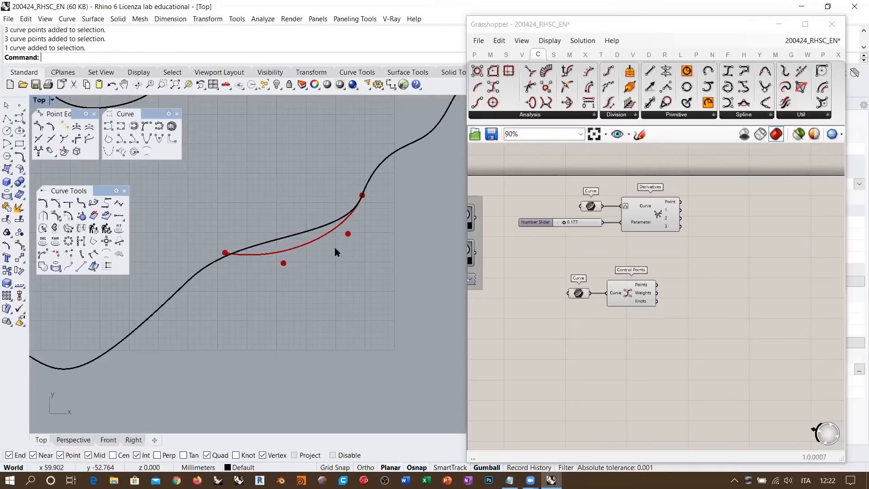
- Move the Curve parameter and Control Points component together to line up beneath the Derivatives component
left_click_drag(628, 319, 561, 274)
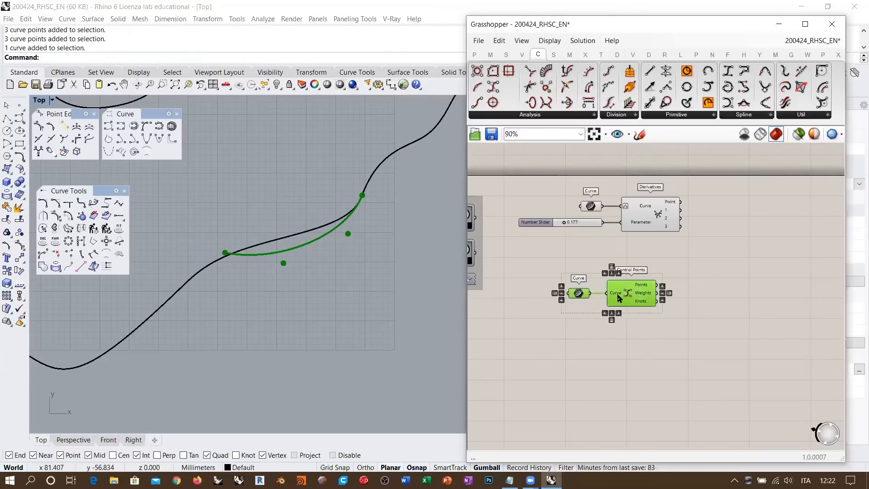
left_click_drag(626, 295, 656, 284)
left_click(668, 335)
left_click(661, 315)
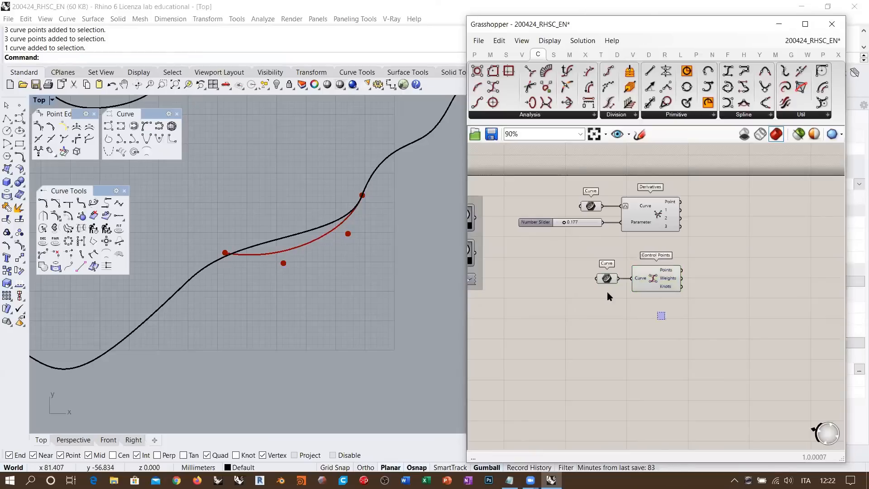
- Examine the matched curve against the original arc and the two wavy curves it connects
left_click(307, 233)
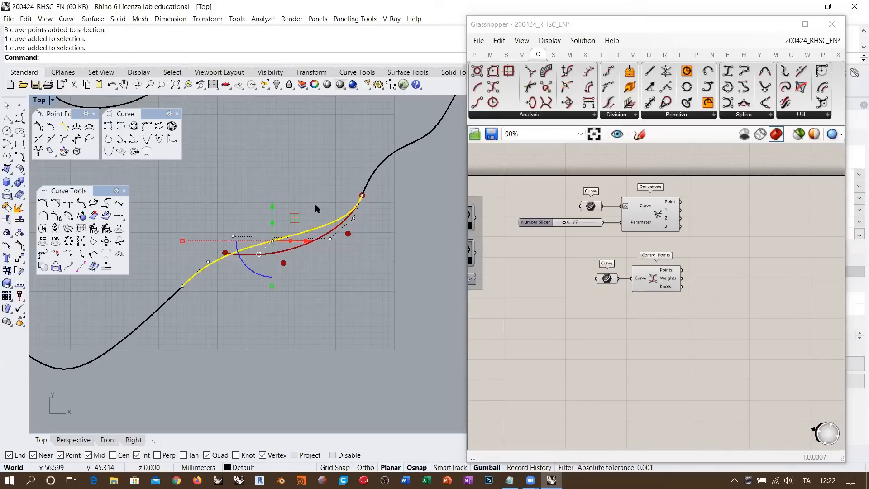
key("Escape")
scroll(276, 252, "down", 5)
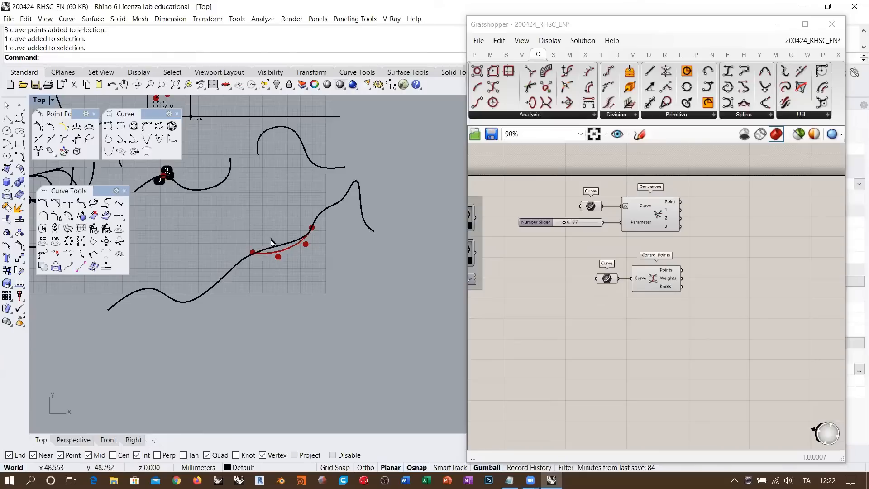
scroll(279, 232, "up", 4)
left_click(257, 259)
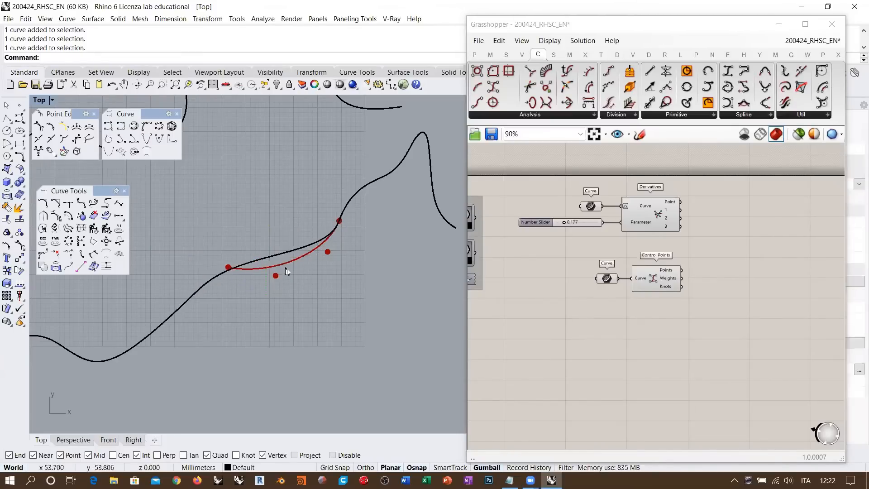
left_click(169, 314)
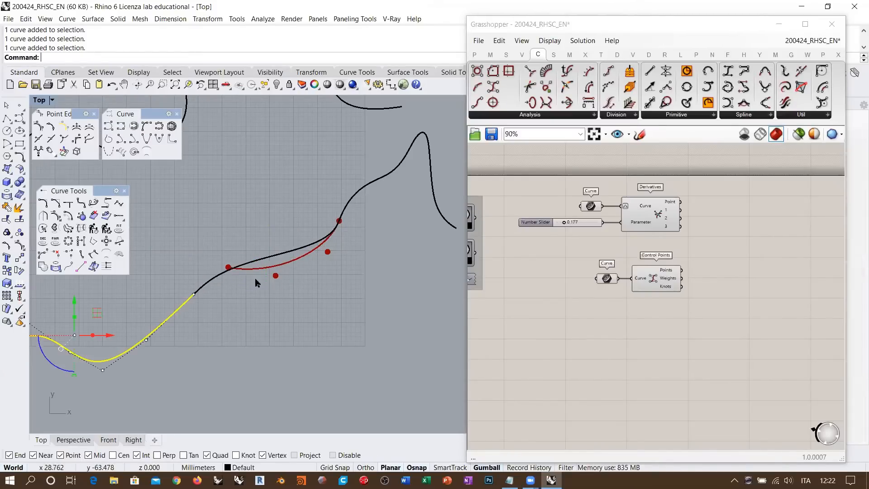
left_click(354, 210, "shift")
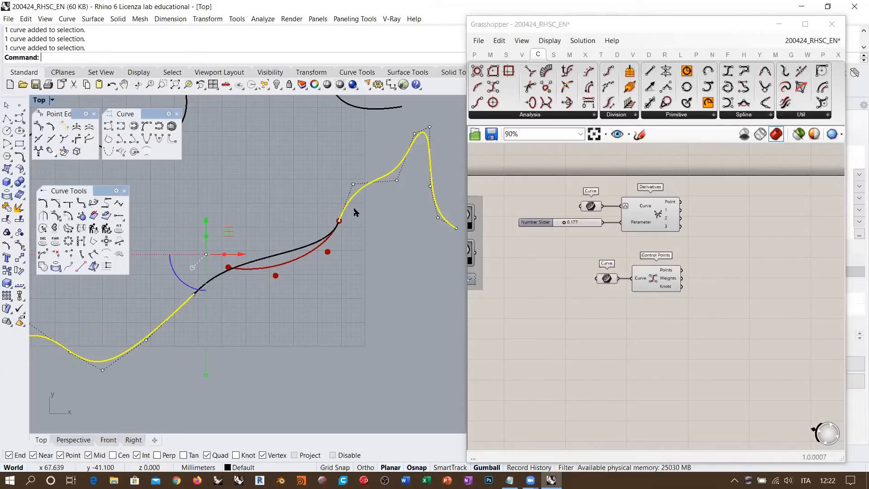
left_click(292, 252)
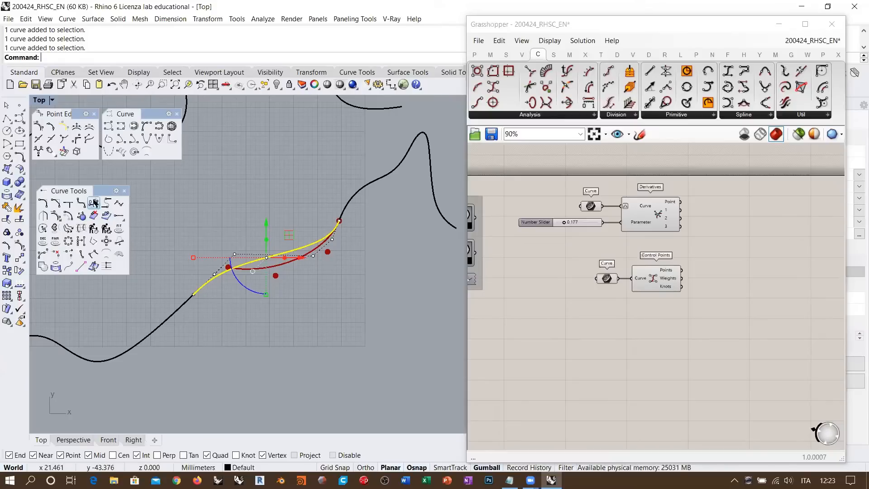
key("Escape")
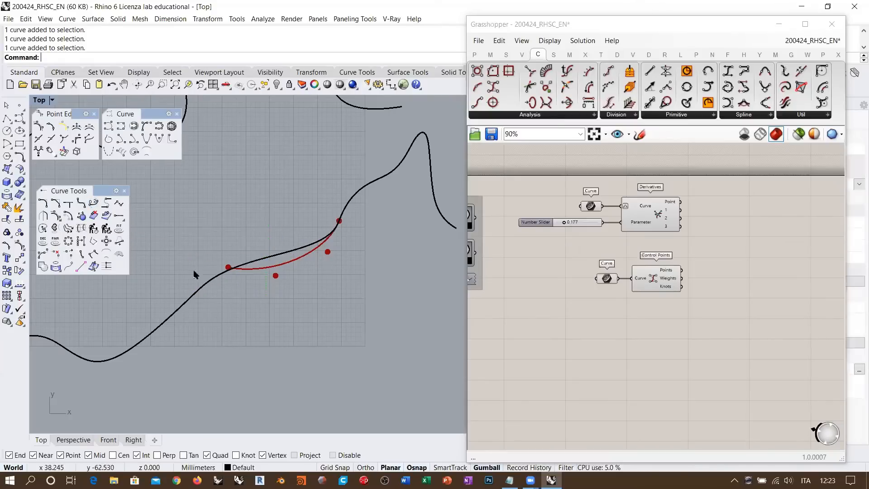
- Create an adjustable blend between the two wavy curves' facing ends with Curvature continuity at both, lengthening the handles at each end
left_click(107, 203)
left_click(167, 320)
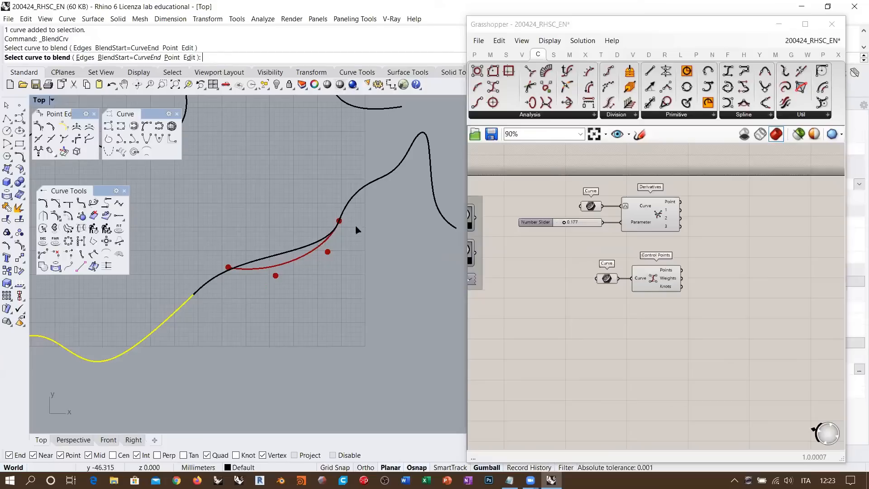
left_click(348, 203)
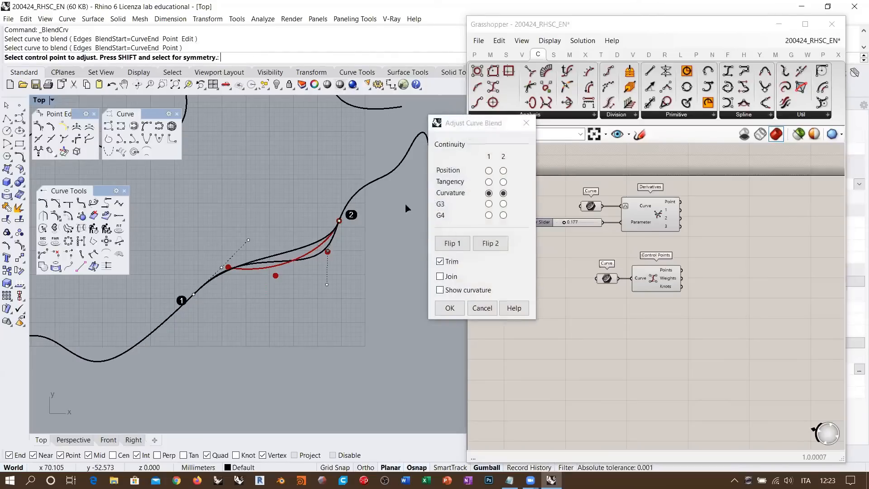
left_click(221, 267)
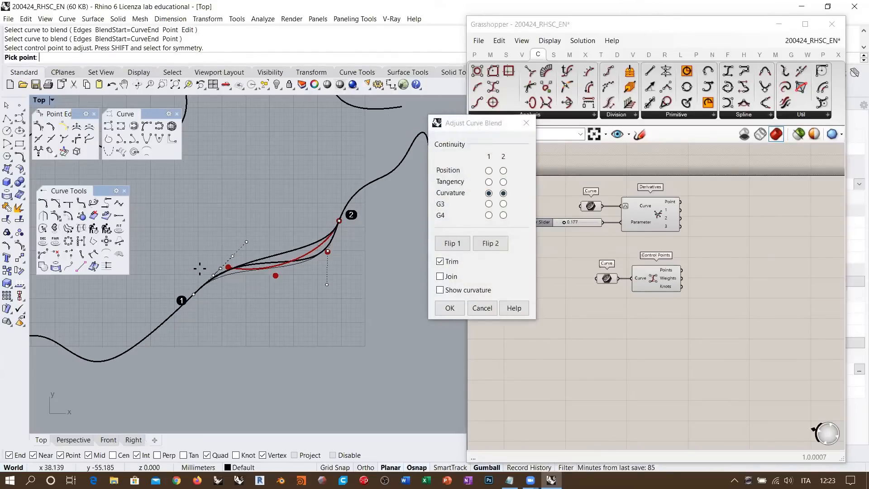
left_click(219, 250)
left_click(327, 253)
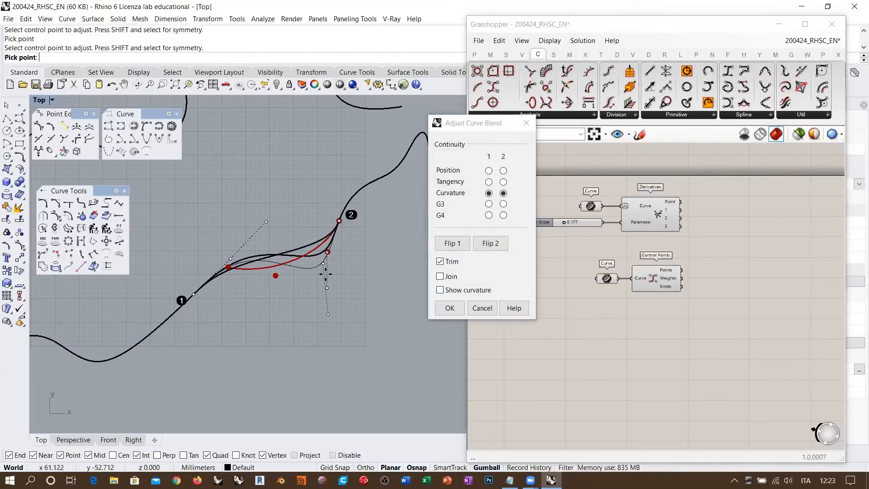
left_click(330, 334)
left_click(449, 307)
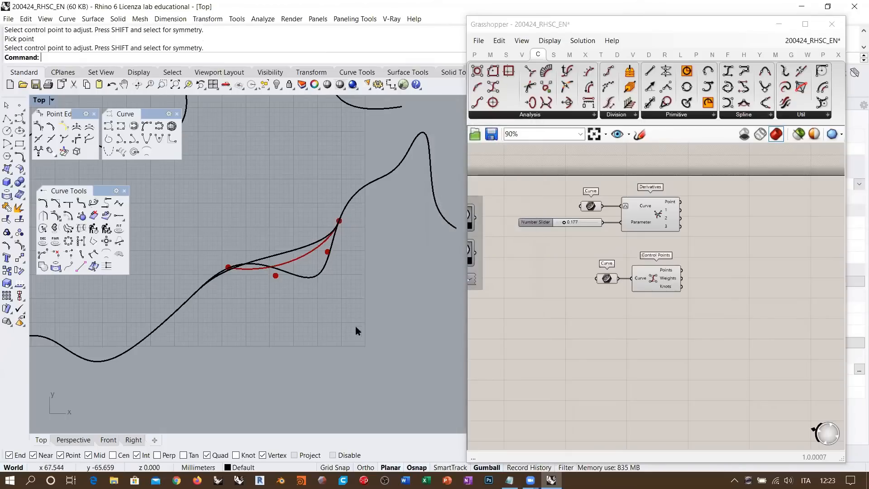
- Compare the shape of the new blend curve with the curve produced by Match Curve
left_click(316, 276)
left_click(302, 246)
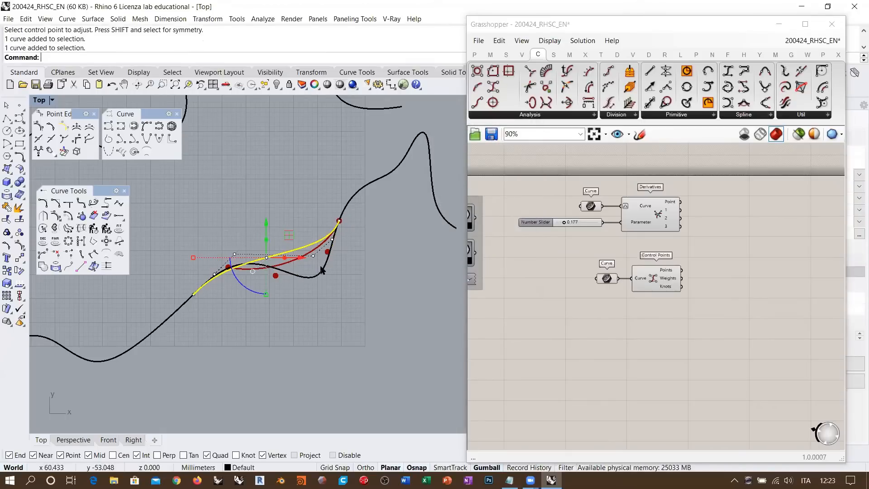
left_click(323, 270)
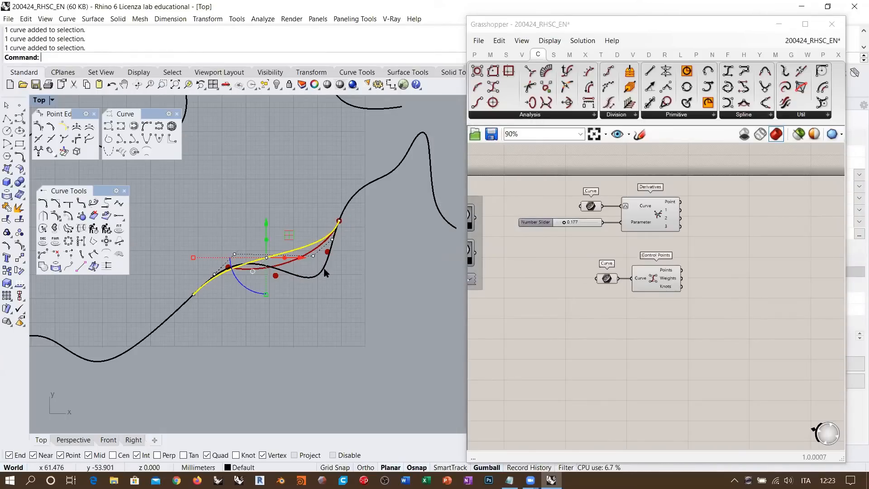
left_click(323, 269)
left_click(372, 305)
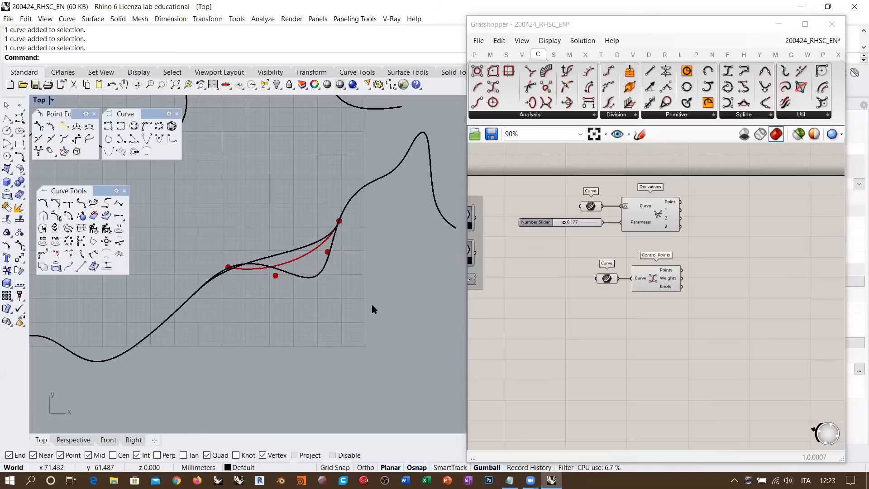
scroll(326, 272, "down", 3)
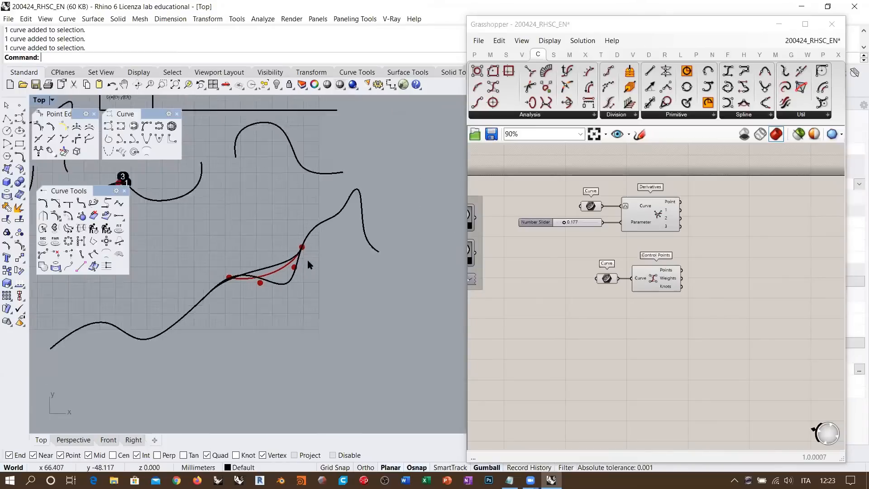
right_click_drag(290, 264, 361, 253)
scroll(328, 267, "up", 2)
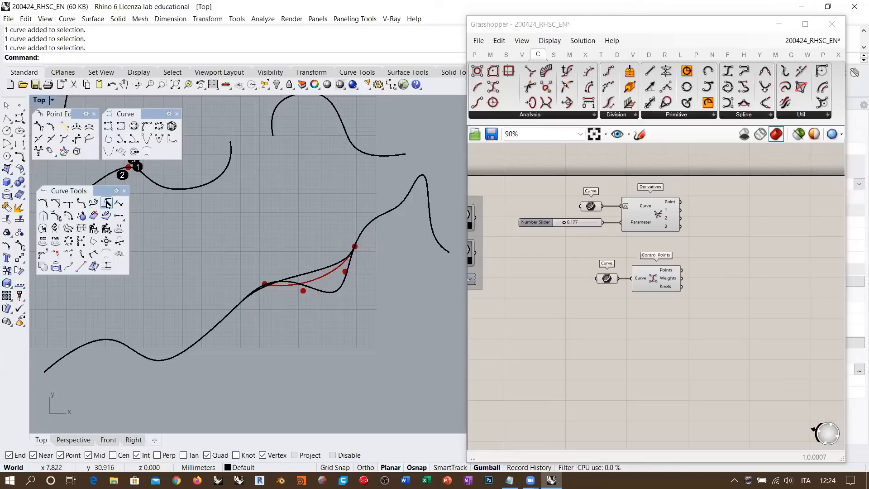
- Examine the blend curve's control polygon together with both adjoining wavy curves, leaving only the blend curve selected
left_click(339, 292)
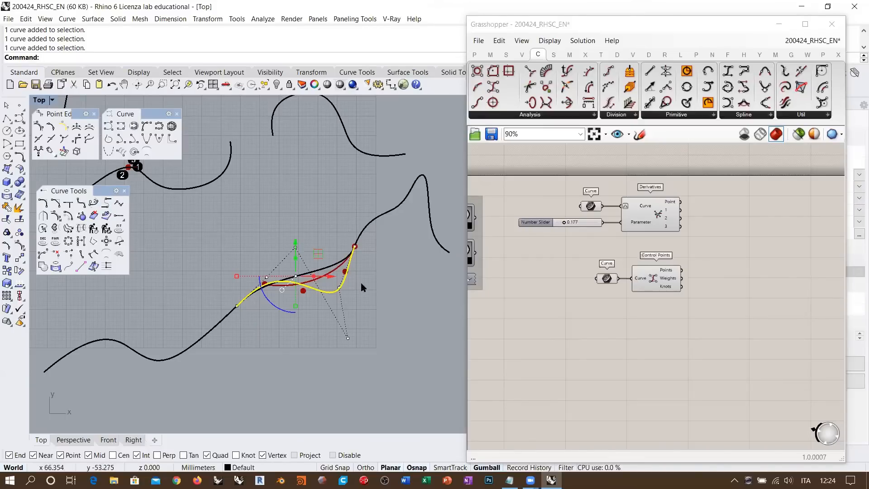
right_click_drag(354, 307, 335, 302)
left_click(211, 306, "shift")
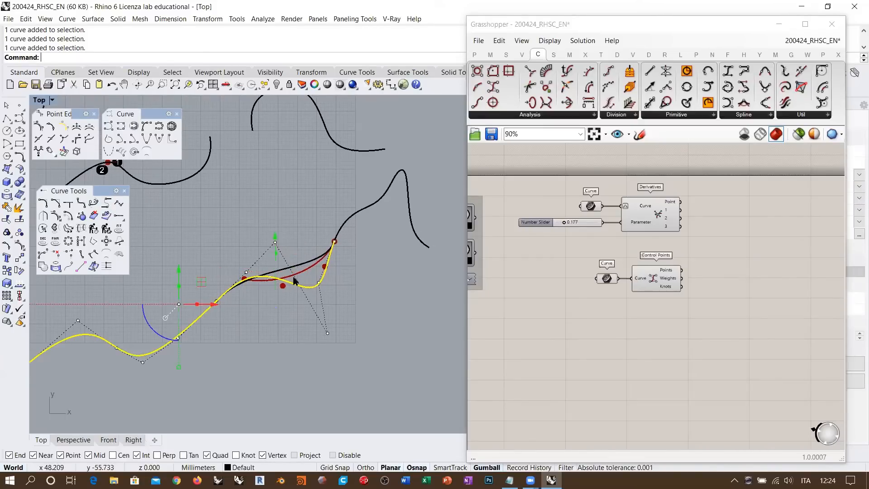
left_click(345, 229, "shift")
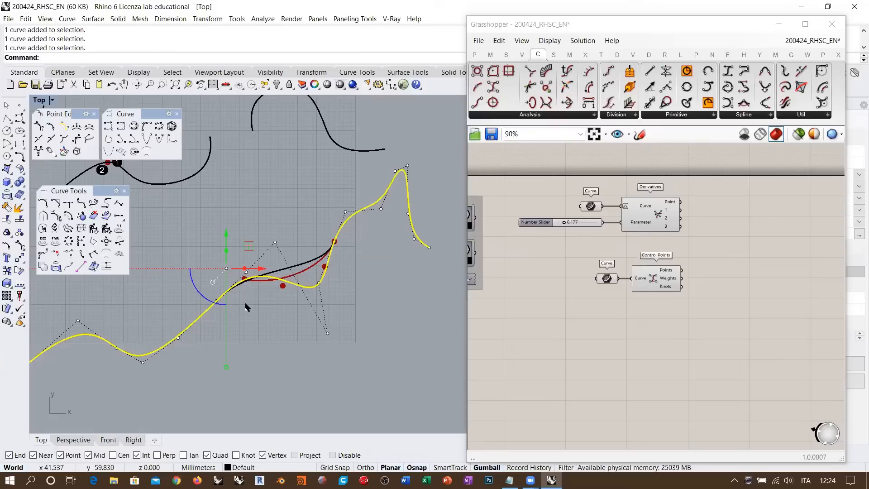
left_click(282, 300)
left_click(290, 283)
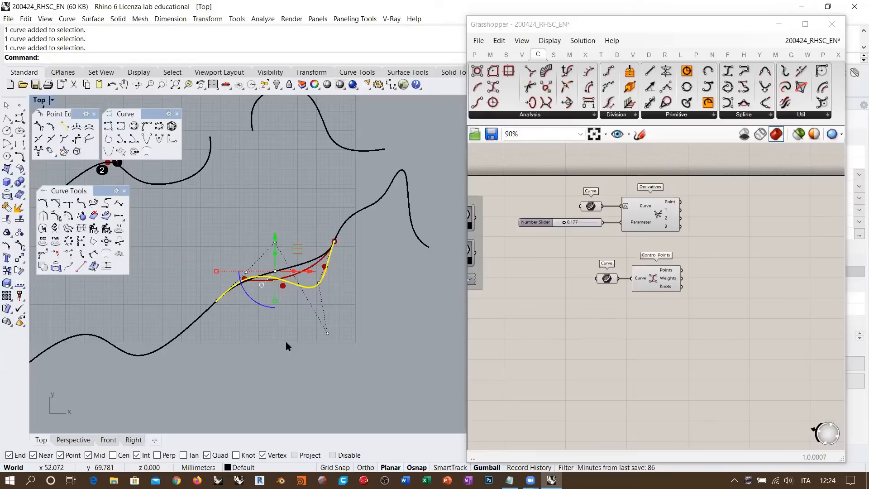
scroll(287, 297, "up", 3)
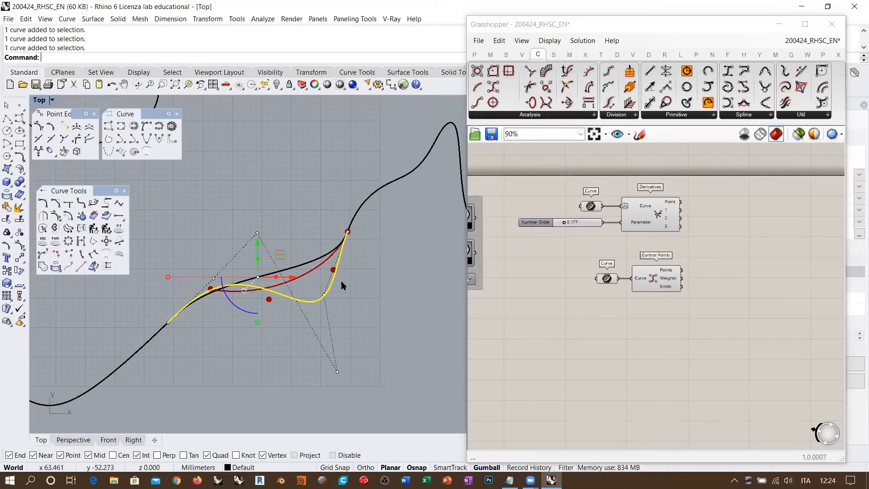
- Add a Curvature analysis component beneath the Control Points component on the Grasshopper canvas
right_click_drag(604, 339, 618, 287)
left_click(530, 115)
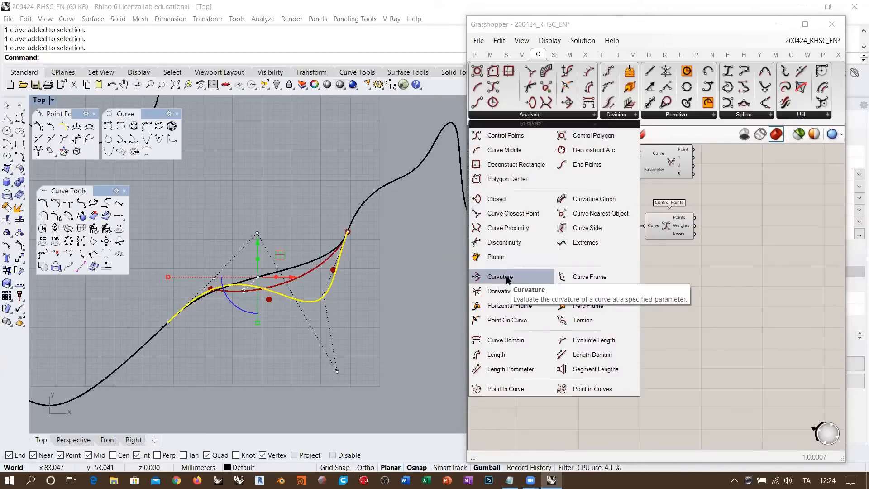
left_click_drag(500, 276, 629, 301)
scroll(629, 302, "up", 3)
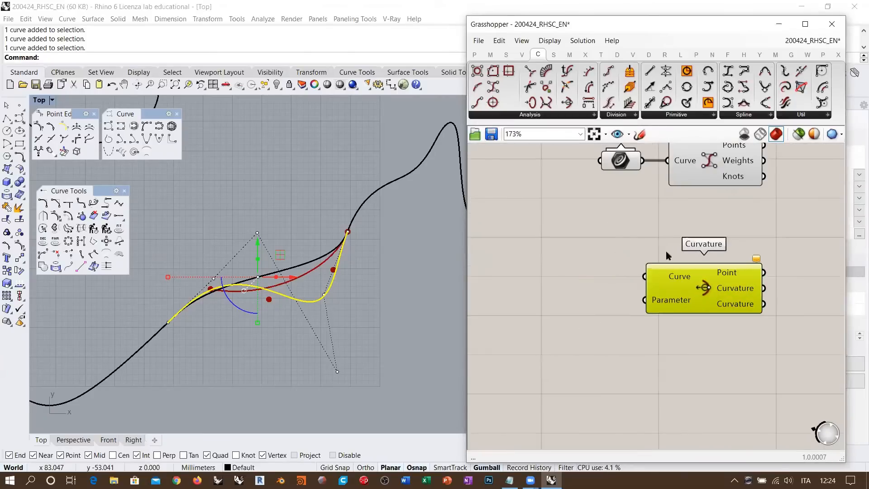
scroll(666, 251, "down", 2)
- Add a Curve parameter beside the Curvature component and connect it to the component's Curve input
double_click(566, 313)
type("crv")
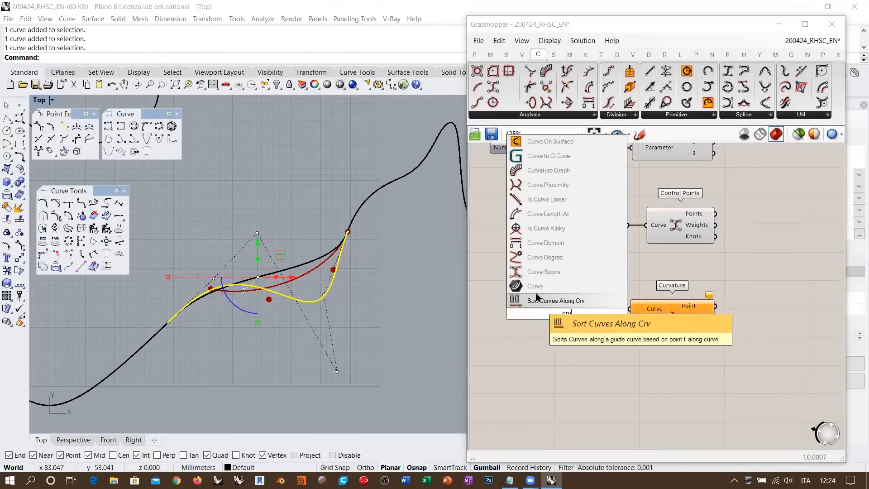
left_click(538, 287)
mouse_move(583, 313)
left_mouse_down()
mouse_move(630, 309)
mouse_move(587, 309)
left_mouse_up()
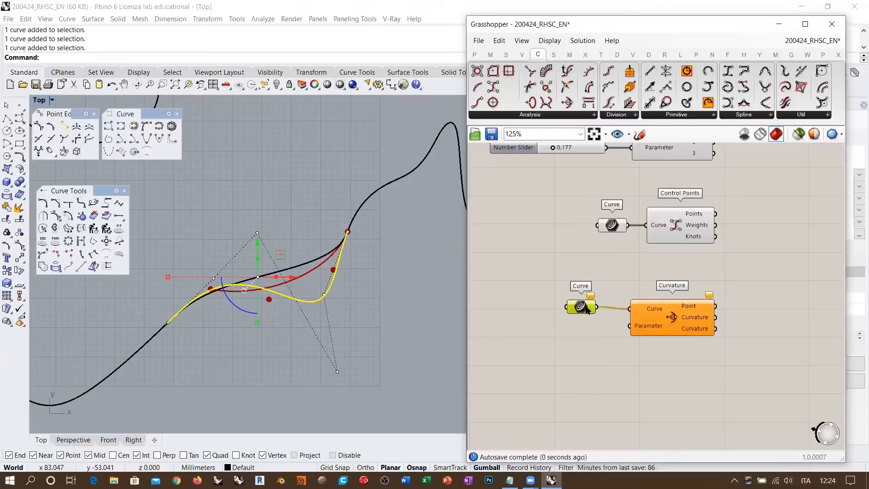
- Reference the selected blend curve in the Curve parameter and reparameterize the Curvature component's Curve input
right_click(587, 308)
left_click(609, 388)
key("Return")
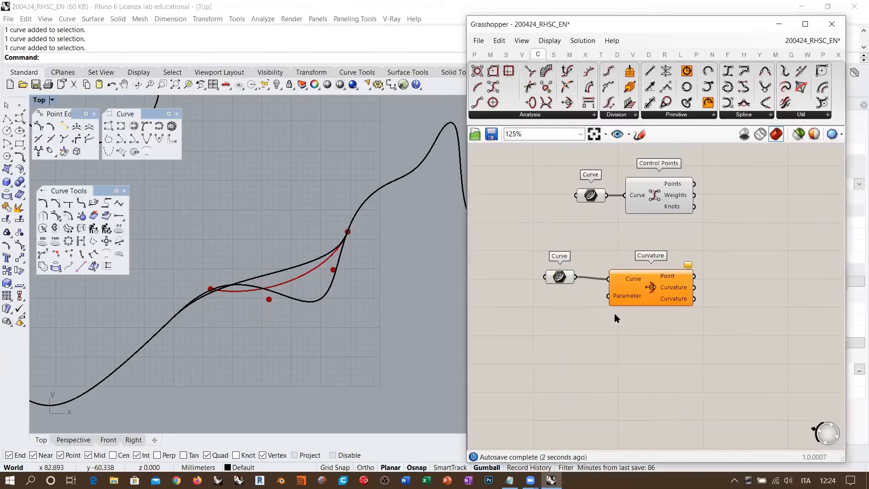
scroll(614, 313, "up", 1)
right_click(629, 262)
left_click(655, 374)
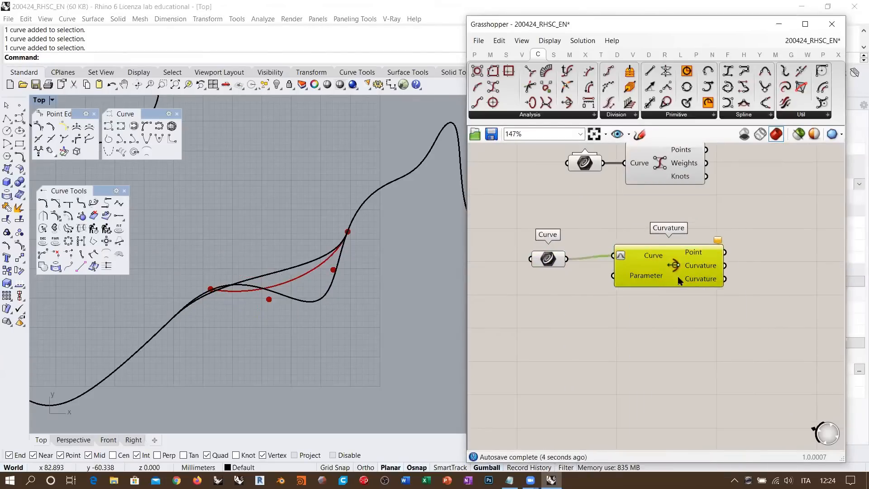
- Add a number slider with value 0.000 and connect it to the Curvature component's Parameter input
double_click(573, 325)
type("0.00")
key("Return")
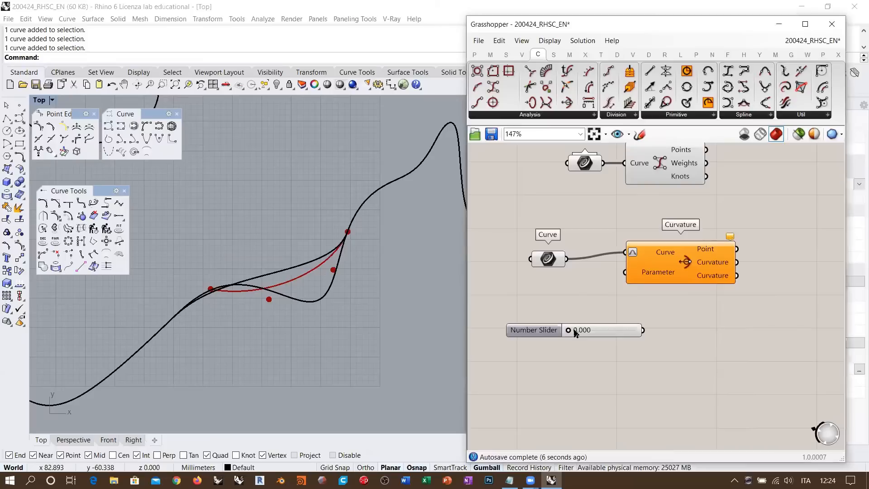
left_click_drag(625, 272, 575, 289)
left_click_drag(660, 252, 662, 261)
- Set the parameter slider to 0.234 to move the curvature circle along the blend curve
scroll(265, 281, "down", 8)
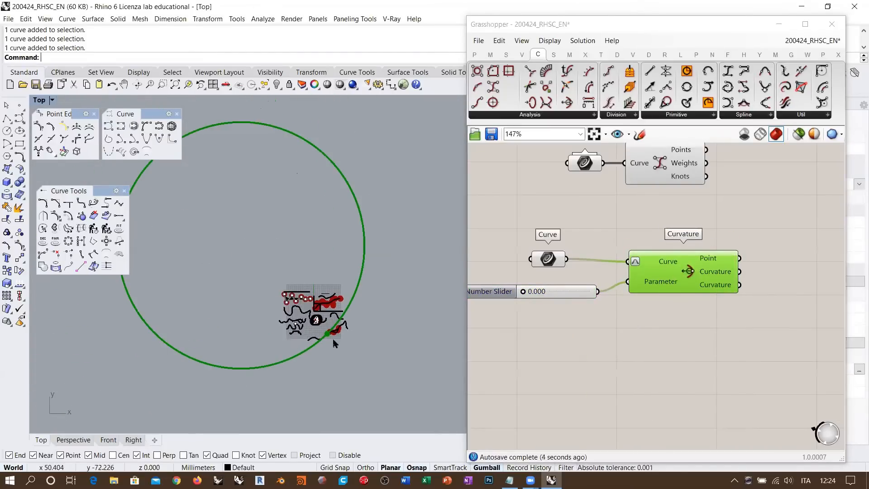
scroll(332, 339, "up", 4)
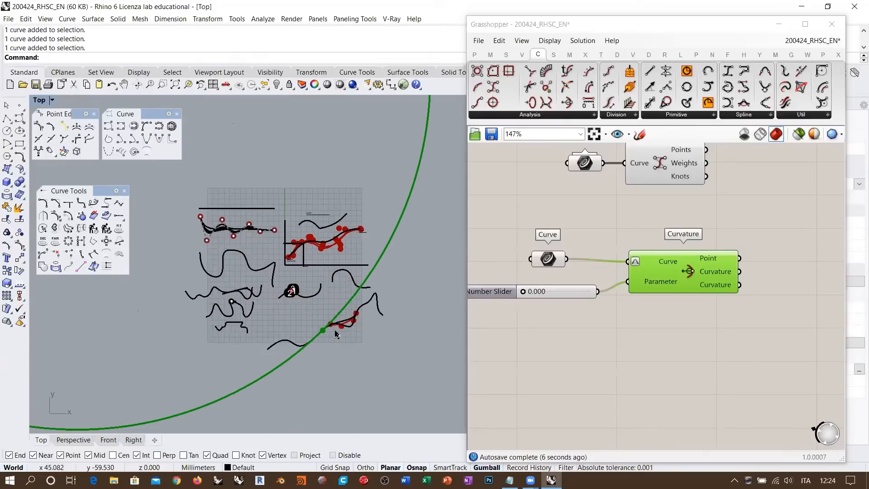
scroll(333, 340, "up", 6)
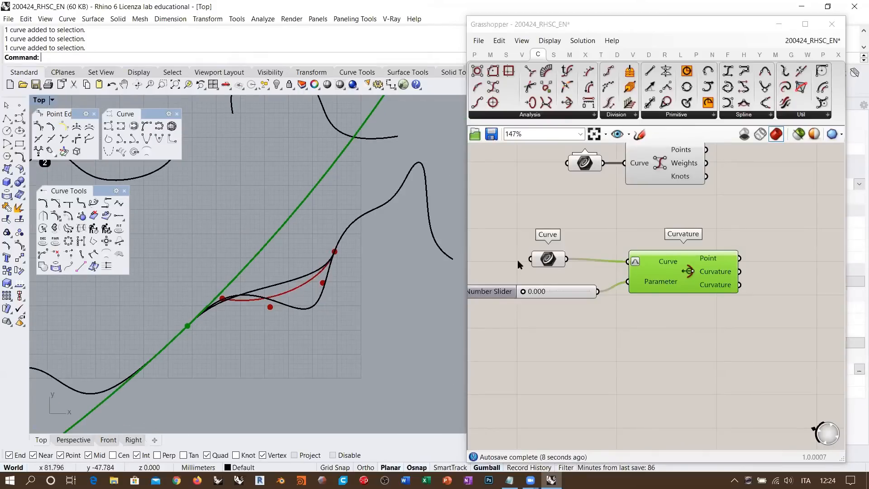
scroll(494, 317, "up", 3)
mouse_move(548, 268)
left_mouse_down()
mouse_move(559, 268)
mouse_move(551, 268)
left_mouse_up()
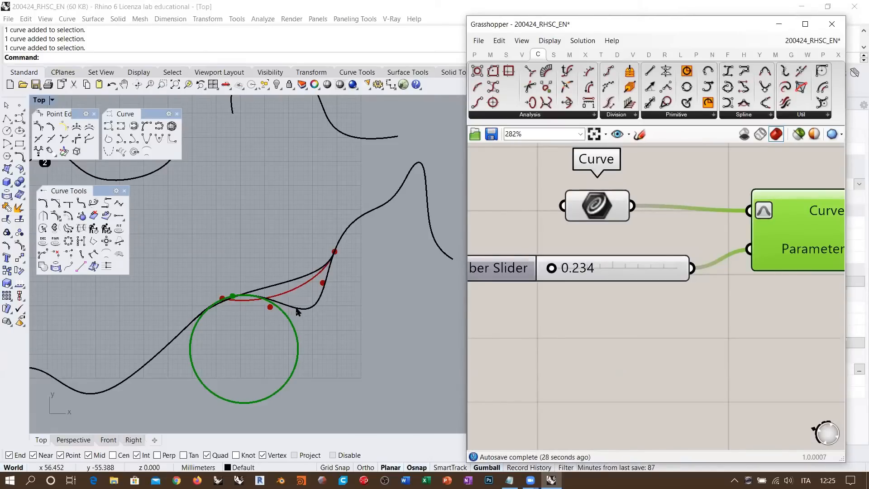
- Select the blend curve and examine its control polygon against the curvature circle
right_click_drag(278, 299, 229, 287)
left_click(229, 288)
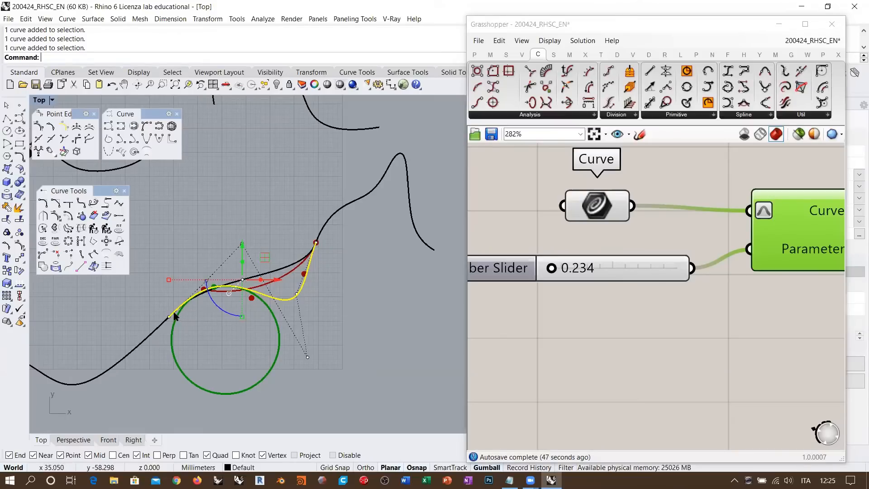
scroll(180, 312, "up", 4)
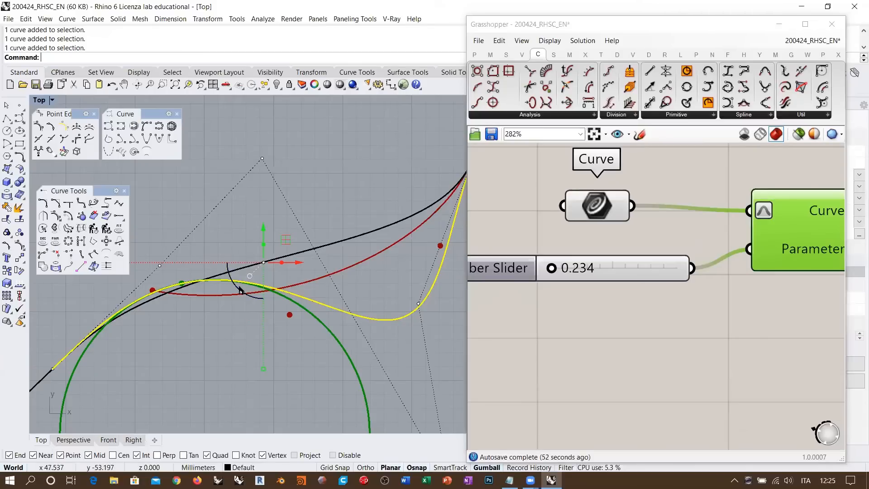
scroll(240, 289, "down", 3)
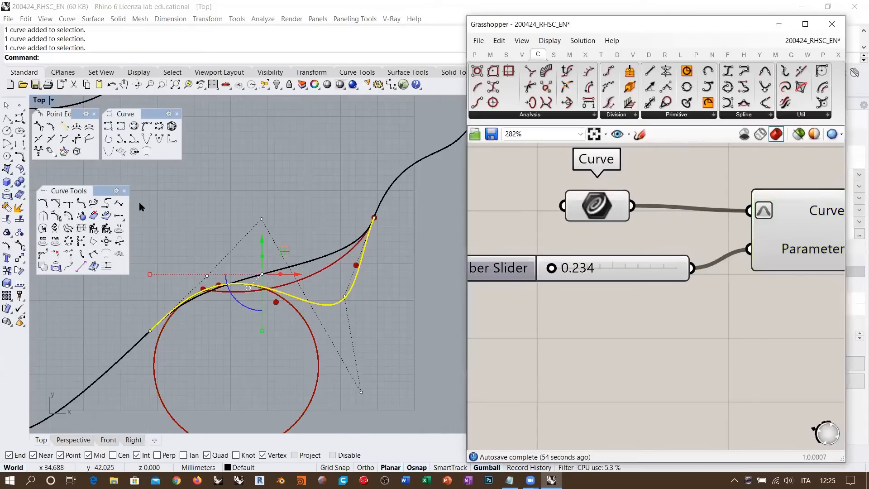
left_click(106, 203)
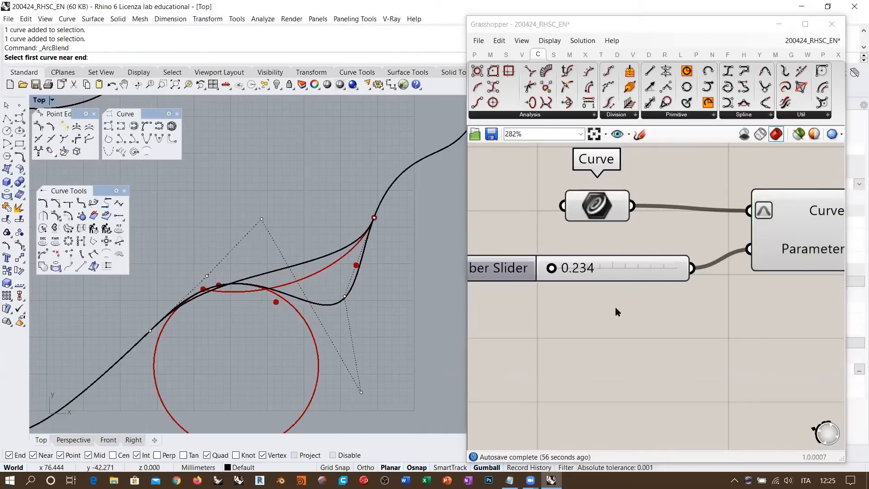
left_click(132, 350)
left_click(390, 186)
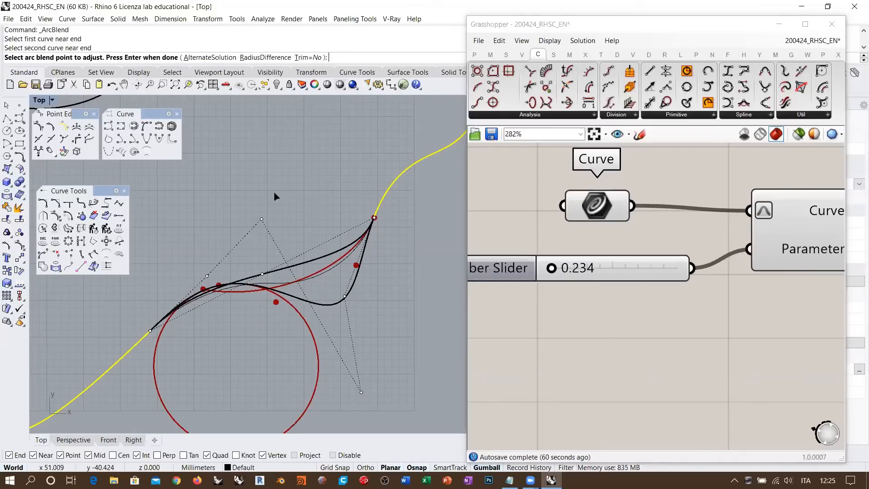
scroll(232, 303, "up", 4)
scroll(234, 280, "down", 6)
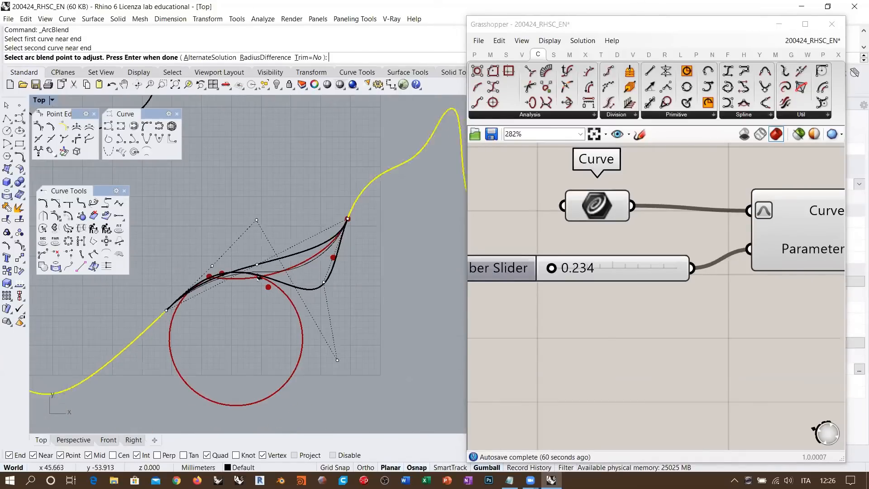
key("Escape")
- Turn off the Grasshopper geometry preview and hide the two curves bridging the wavy curves
right_click_drag(361, 291, 367, 282)
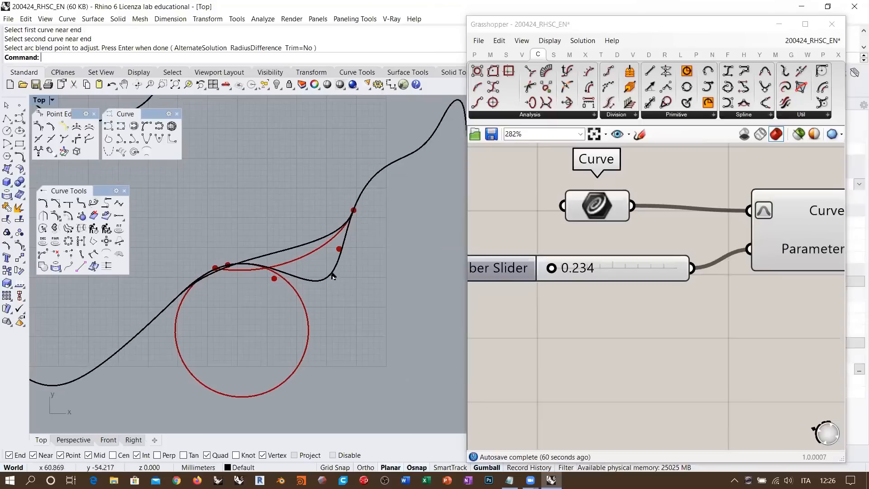
left_click(743, 134)
left_click_drag(251, 301, 235, 247)
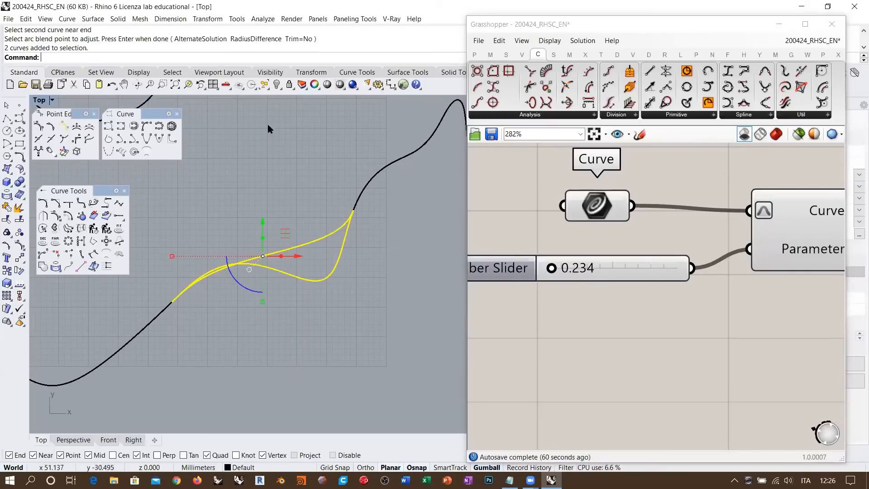
left_click(277, 85)
scroll(271, 234, "up", 2)
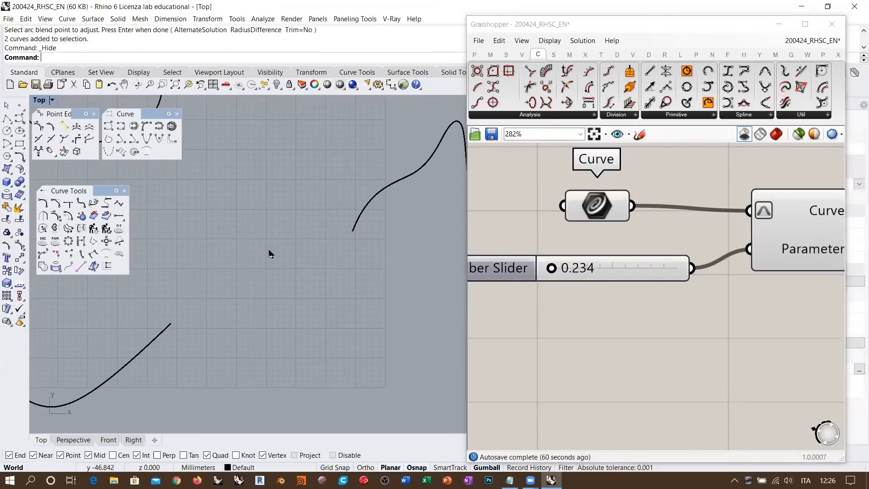
- Try an Arc Blend between the facing ends of the two wavy curves, varying the length ratio of its arcs
left_click(106, 204)
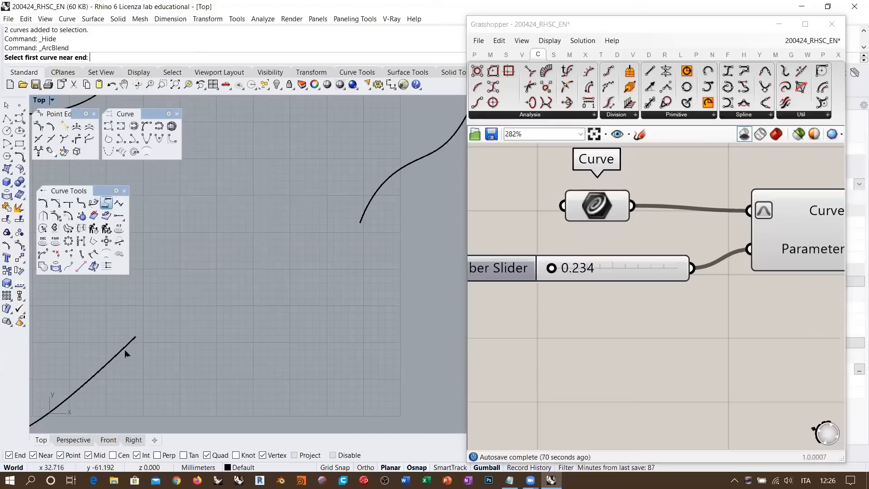
left_click(130, 341)
left_click(367, 205)
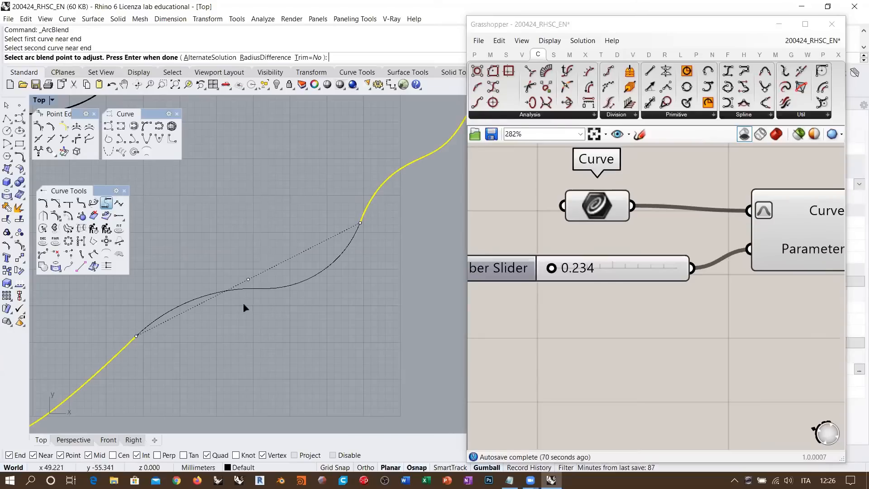
left_click(248, 282)
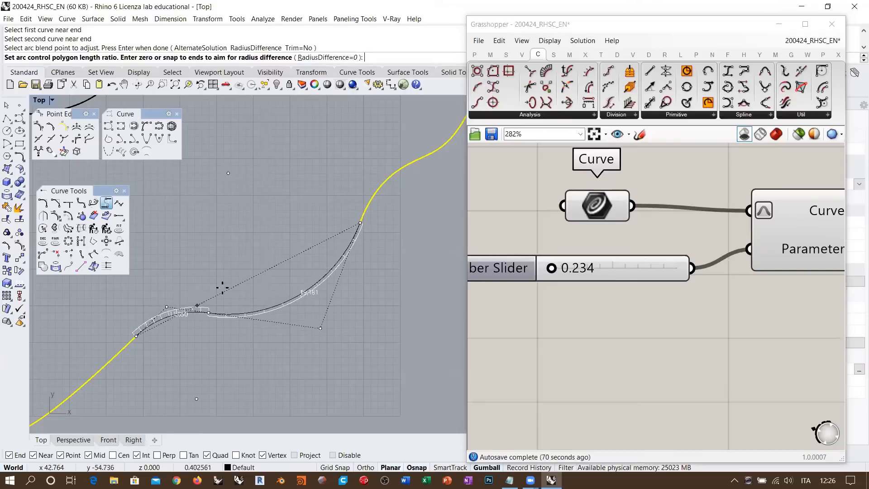
left_click(258, 265)
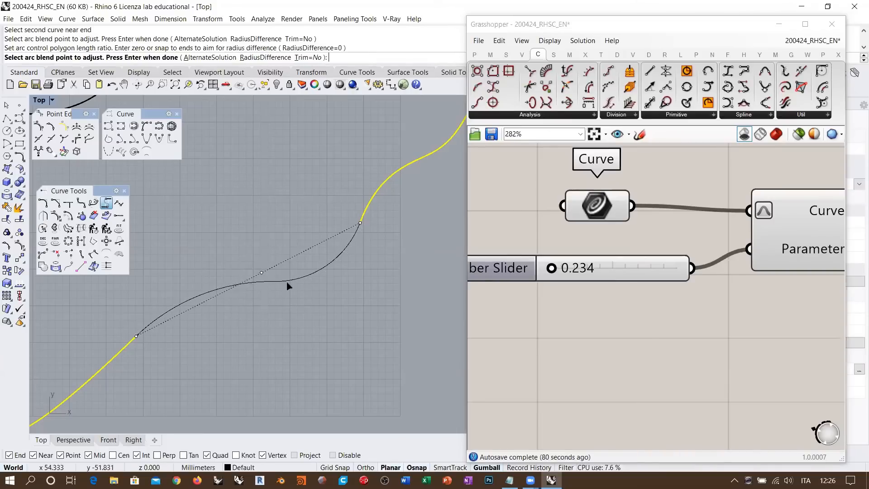
left_click(263, 274)
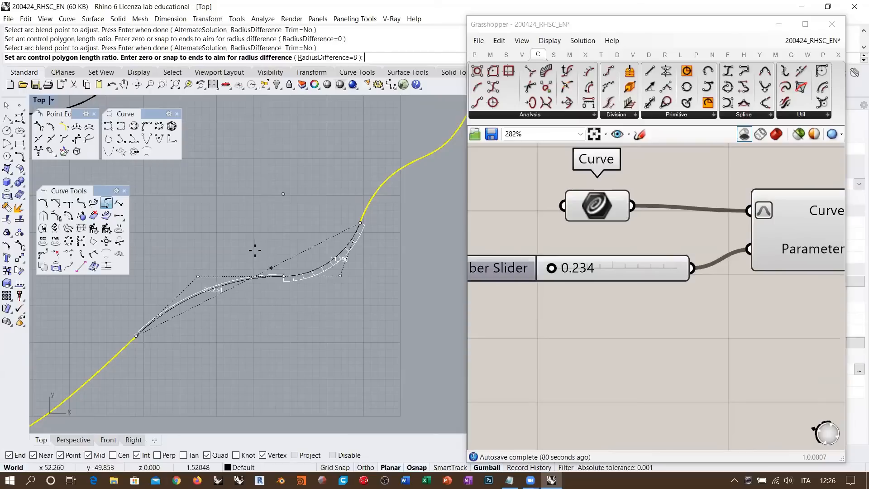
left_click(242, 261)
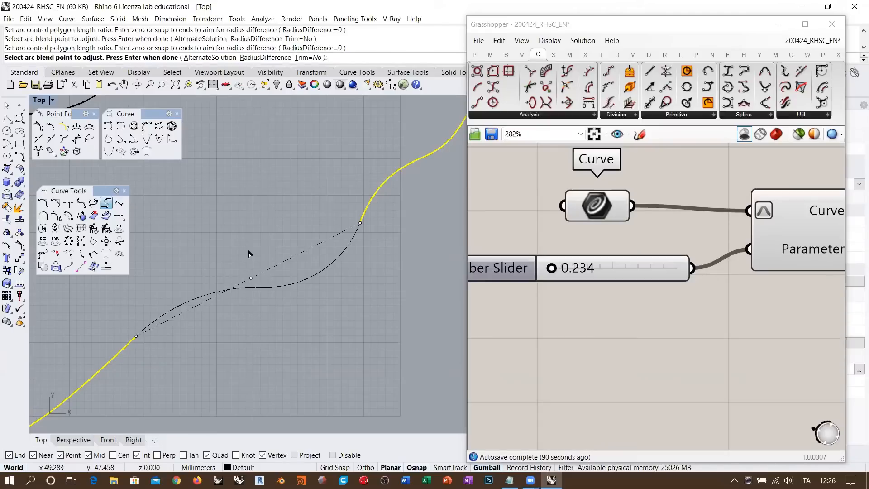
left_click(251, 277)
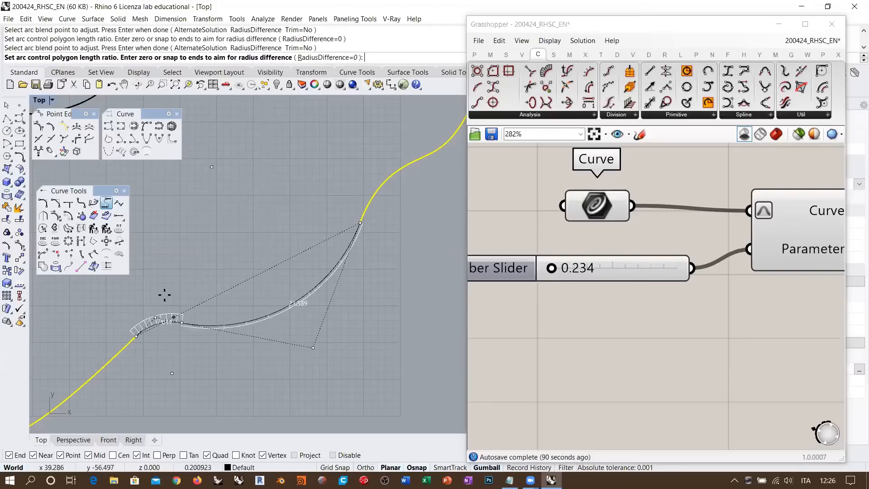
left_click(190, 284)
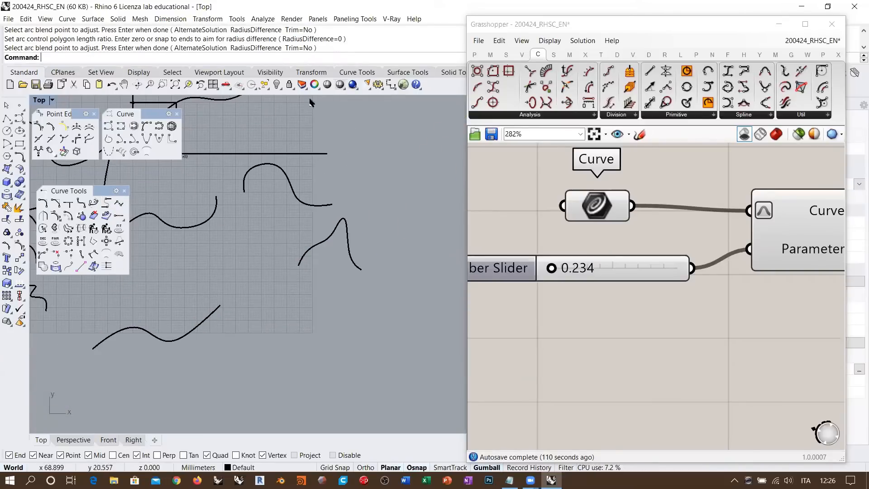
- Show the two hidden bridging curves again and examine the control polygon of the lower, more sharply bent one
right_click(277, 84)
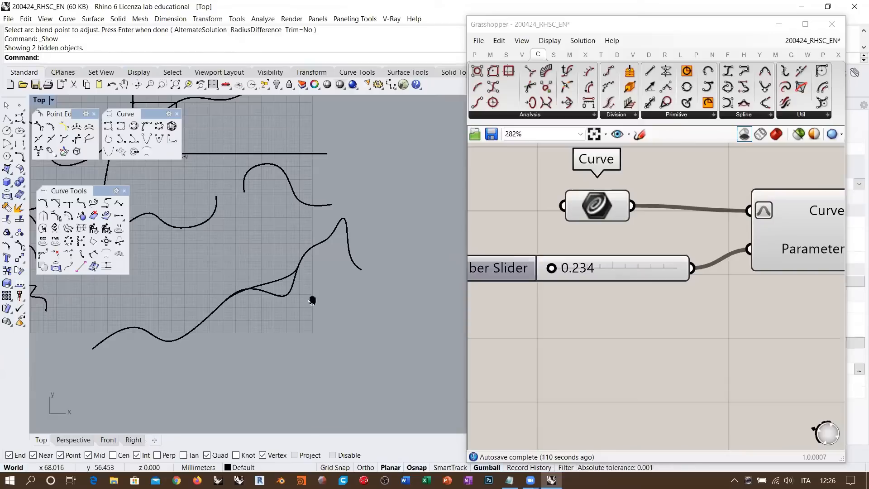
right_click_drag(312, 300, 310, 277)
left_click(287, 272)
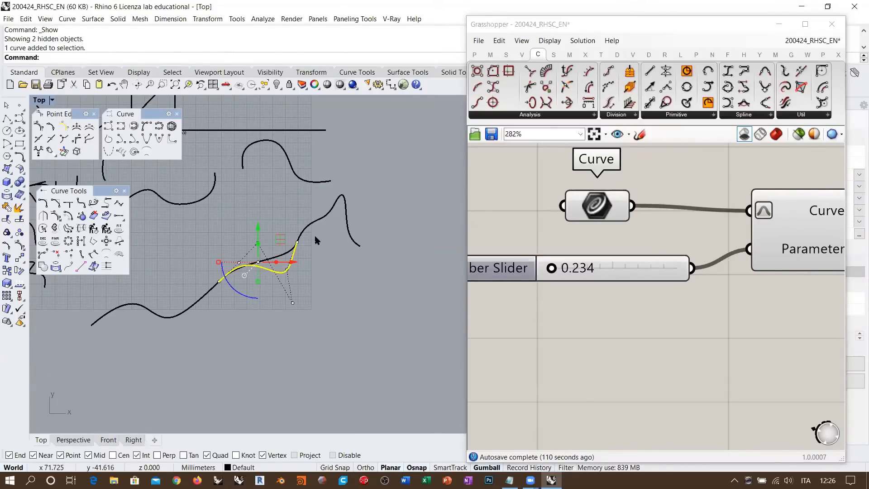
scroll(276, 257, "up", 5)
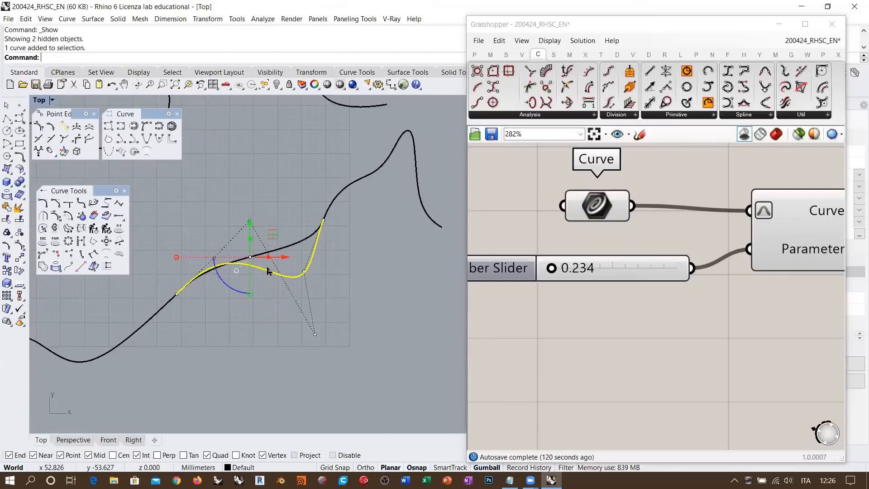
right_click_drag(268, 230, 277, 229)
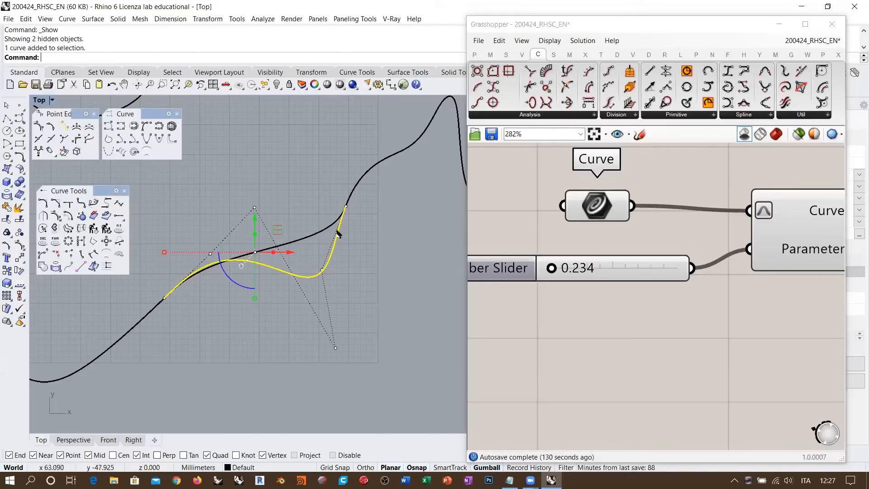
left_click(292, 312)
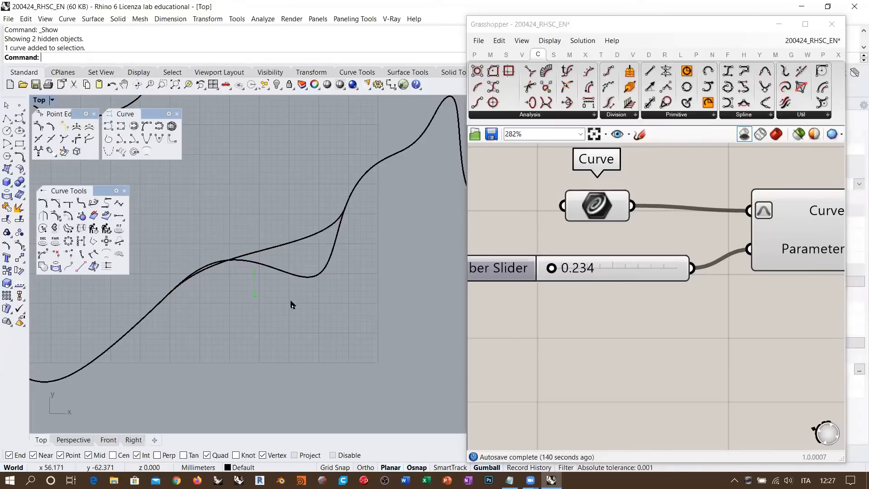
- Look through Grasshopper's curve utility components and Rhino's curve tools with the bridging curves in view
scroll(243, 233, "down", 4)
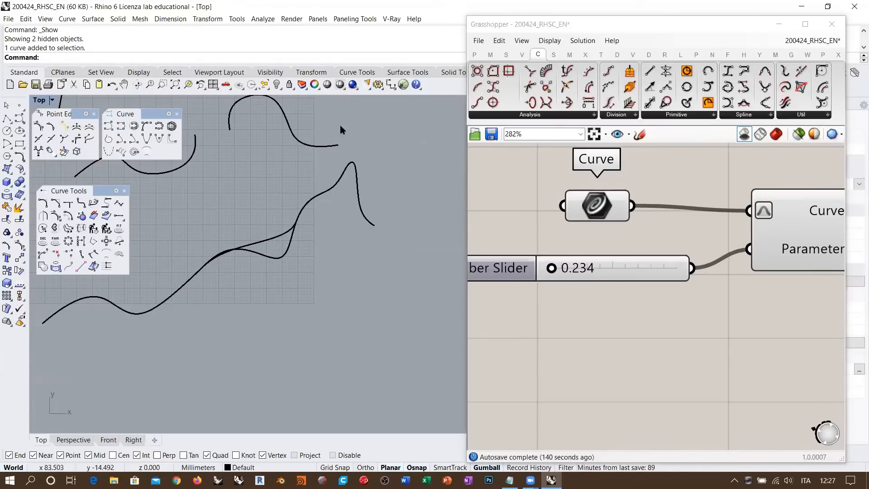
right_click_drag(275, 223, 299, 225)
scroll(299, 224, "up", 5)
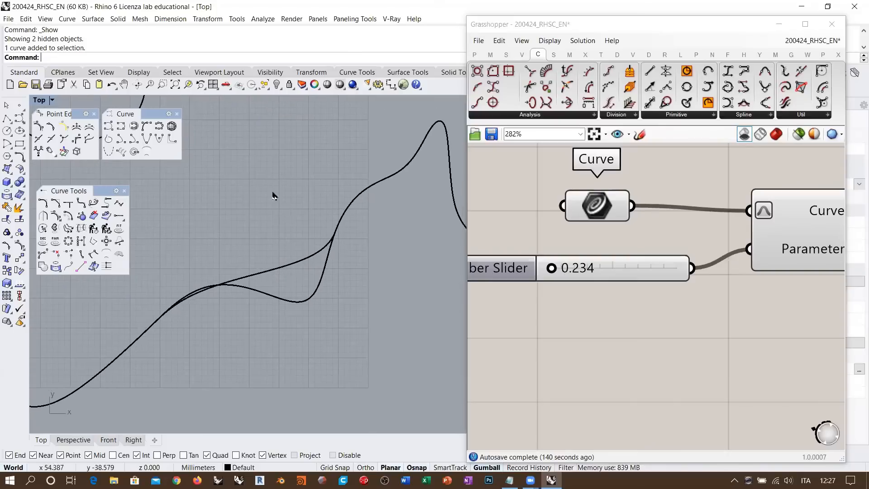
right_click_drag(328, 172, 327, 172)
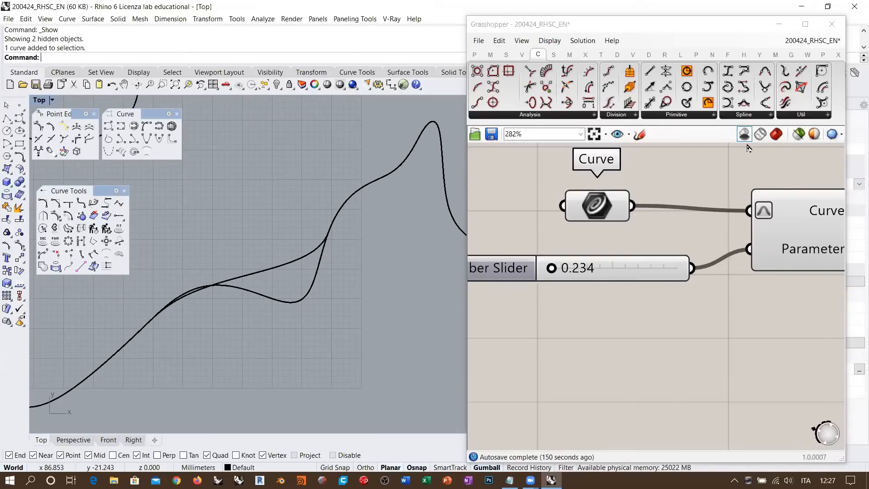
left_click(797, 116)
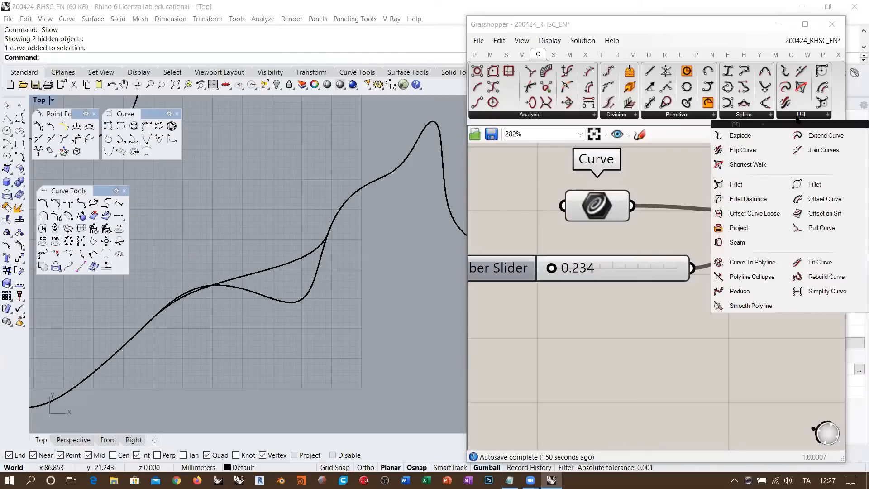
left_click(623, 326)
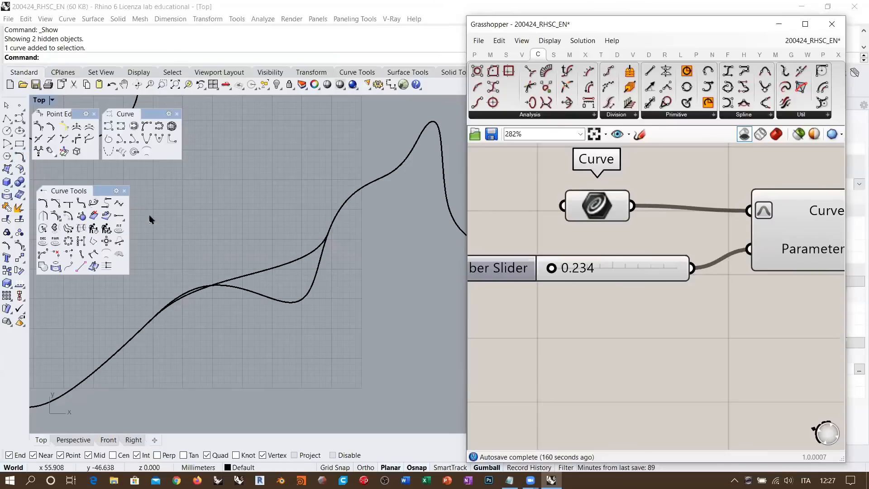
left_click(19, 159)
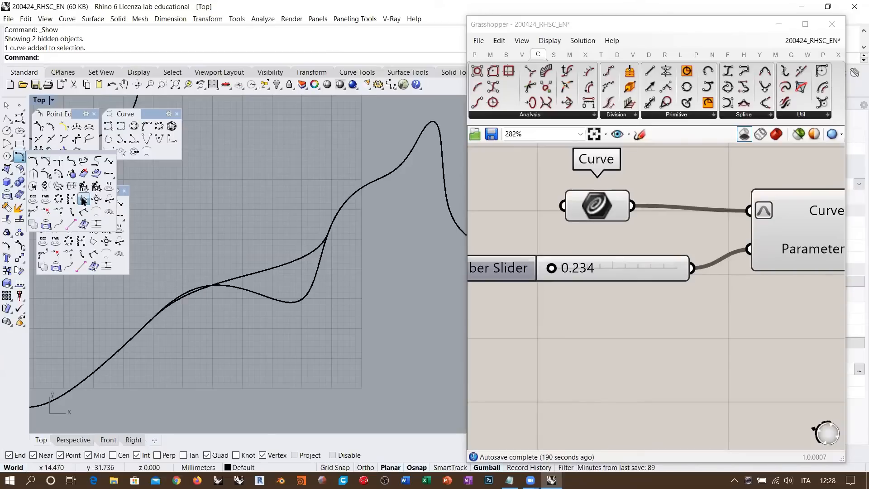
- Start converting the lower, more sharply bent bridging curve to arcs and set the conversion to keep the input curve
left_click(83, 200)
left_click(279, 299)
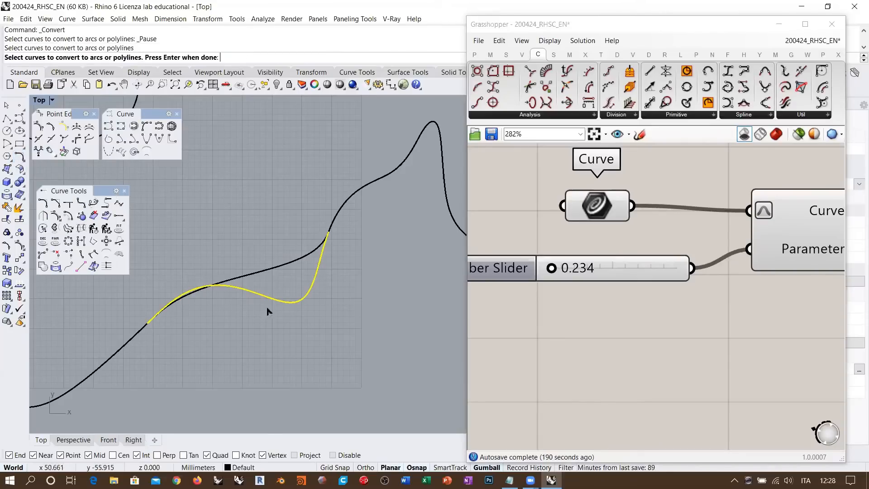
key("Return")
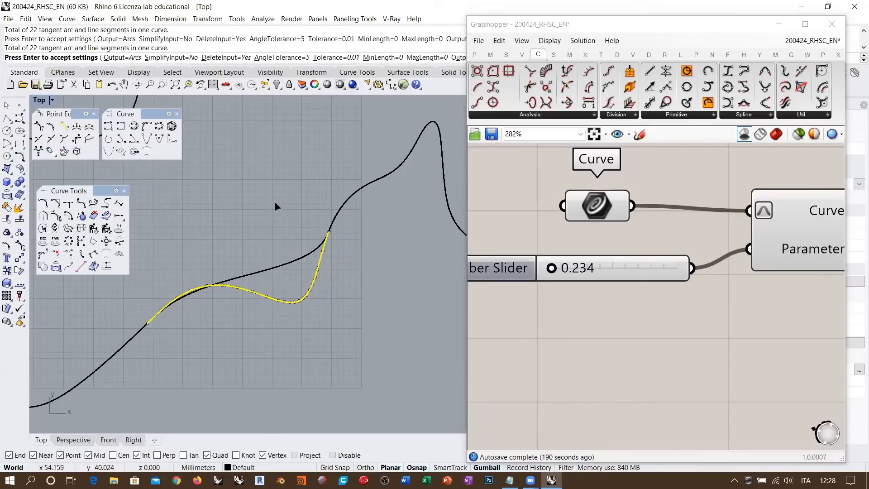
left_click_drag(463, 158, 588, 158)
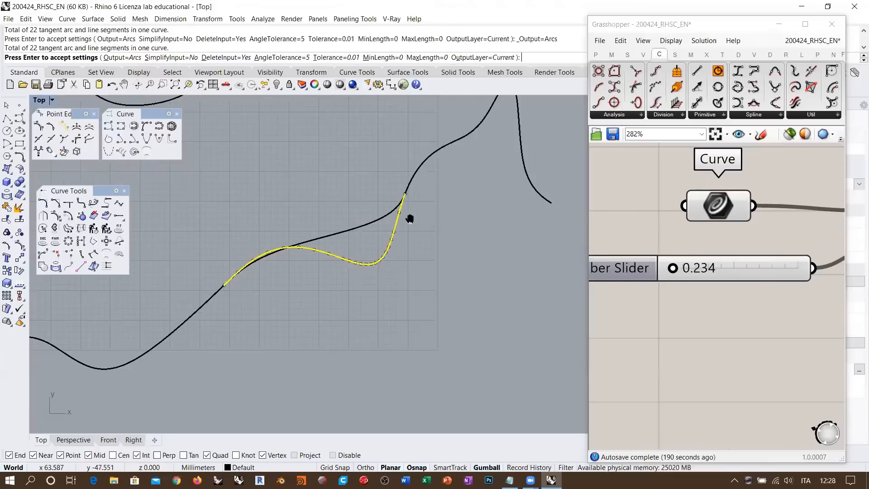
scroll(355, 237, "up", 4)
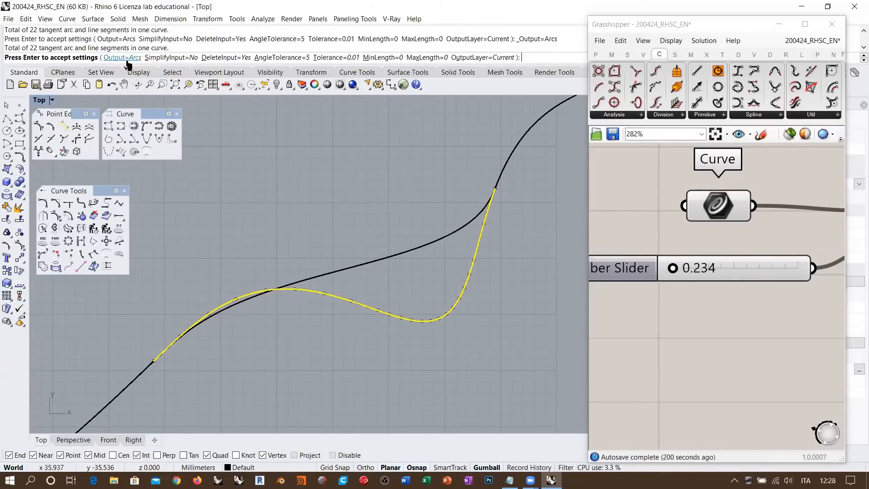
left_click(237, 58)
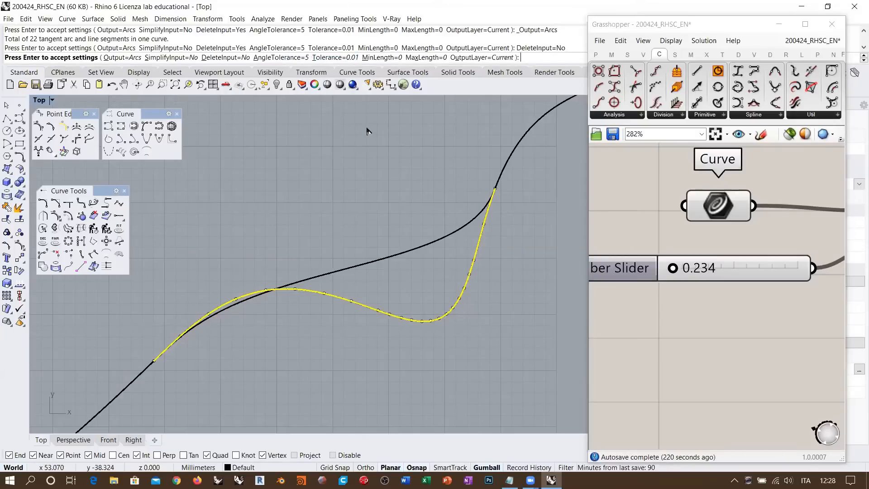
- Inspect the arc segments previewed along the curve and set the conversion's distance tolerance to 0.1
scroll(273, 277, "up", 5)
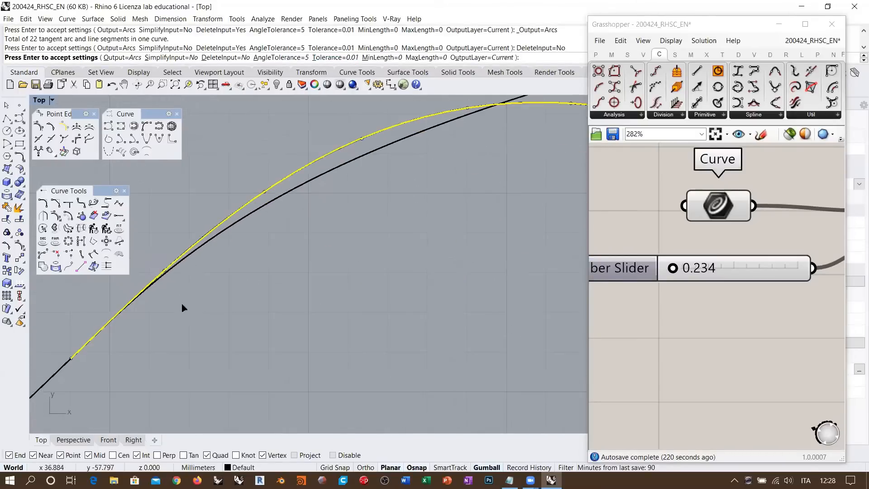
scroll(315, 251, "down", 6)
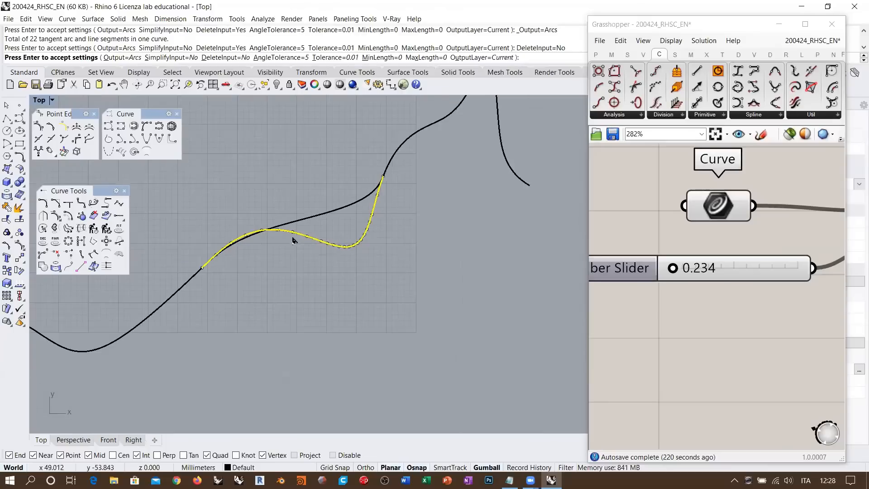
scroll(303, 249, "up", 2)
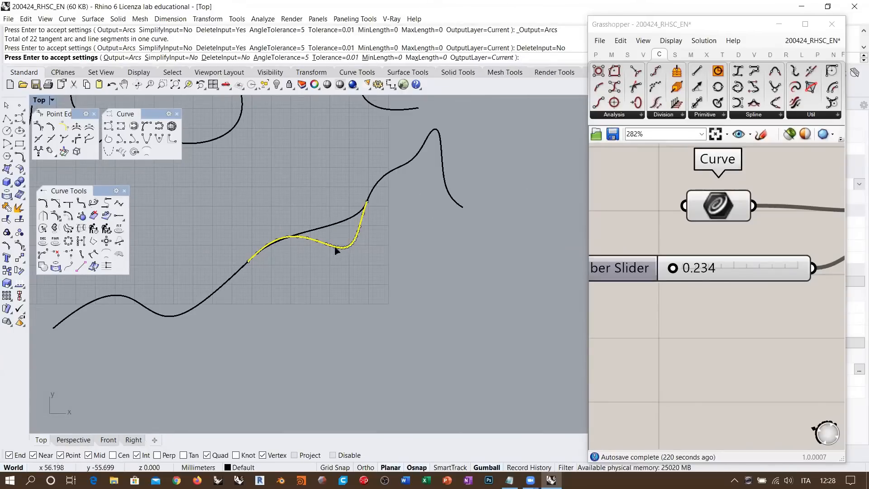
scroll(340, 250, "down", 2)
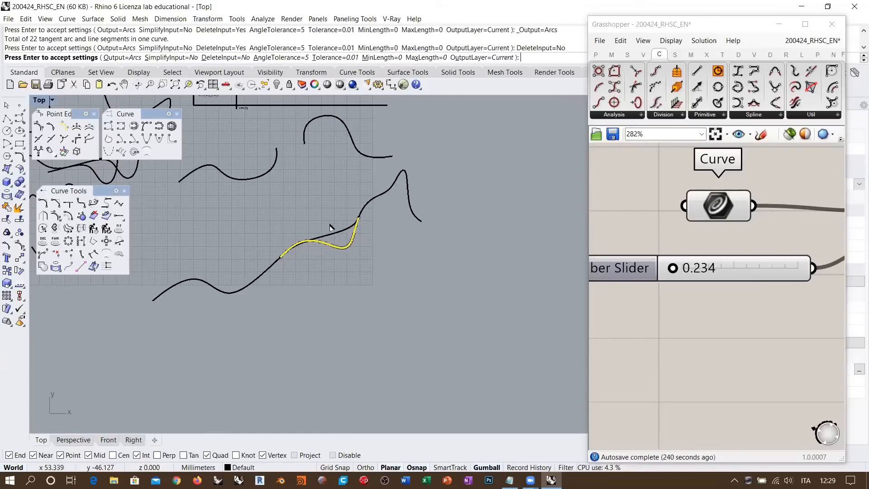
scroll(324, 231, "up", 3)
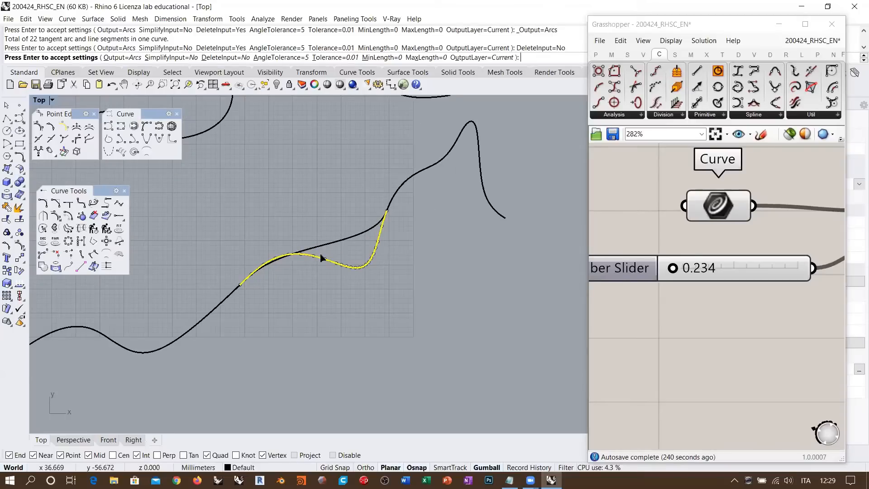
scroll(317, 212, "up", 3)
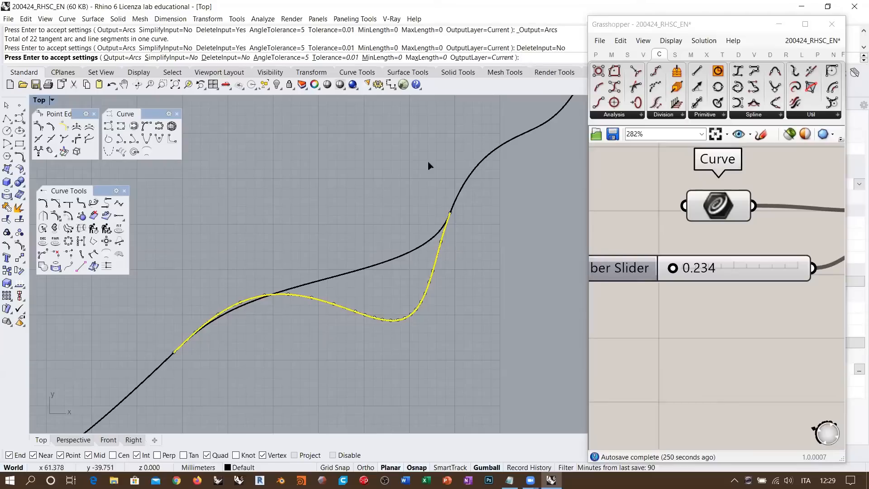
left_click(333, 57)
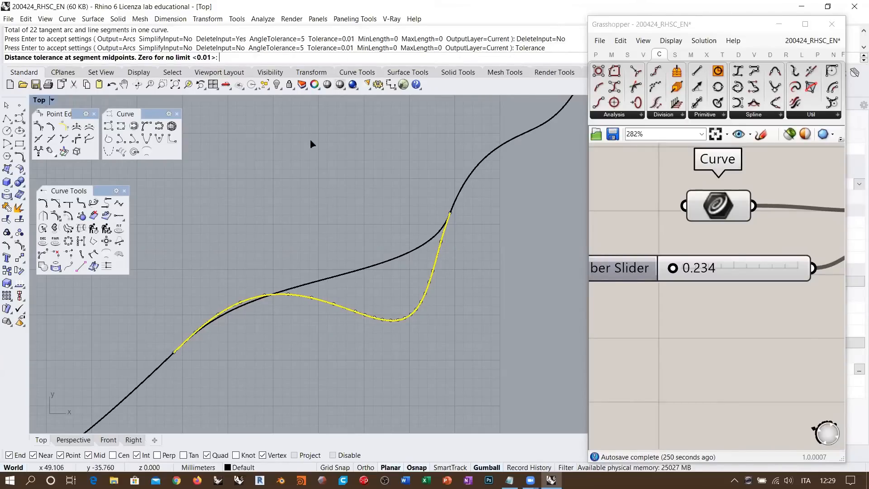
type("0.1")
key("Return")
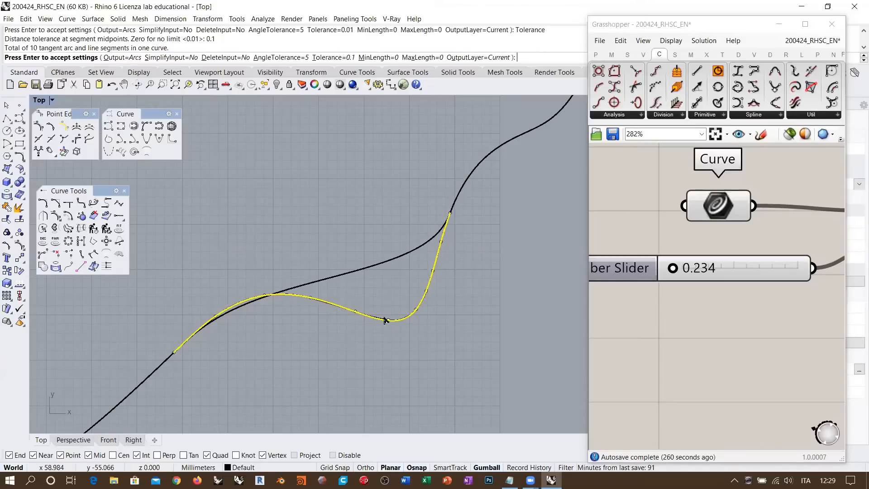
- Compare the arc preview with the original curve up close and try a distance tolerance of 1
scroll(394, 320, "up", 6)
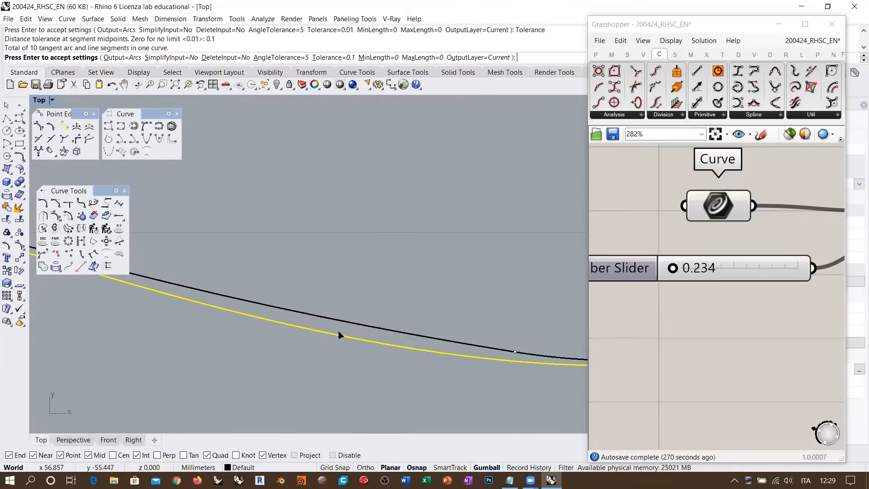
scroll(339, 335, "down", 3)
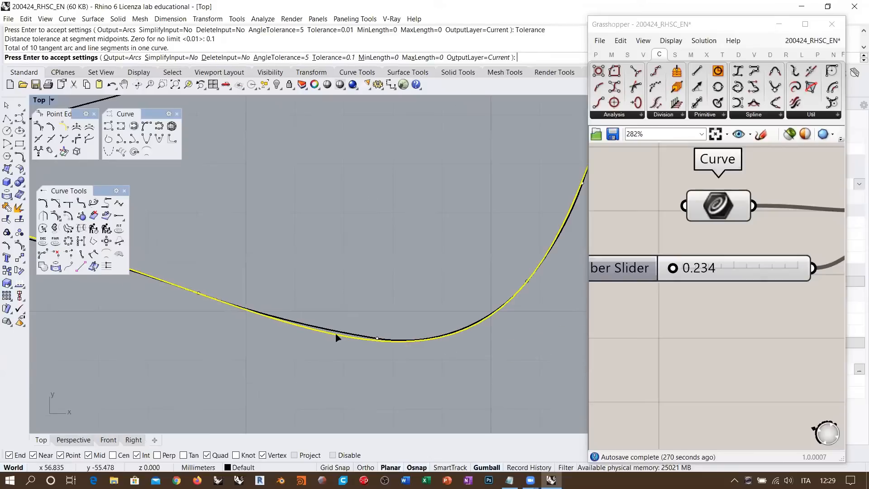
left_click(337, 58)
type("1")
key("Return")
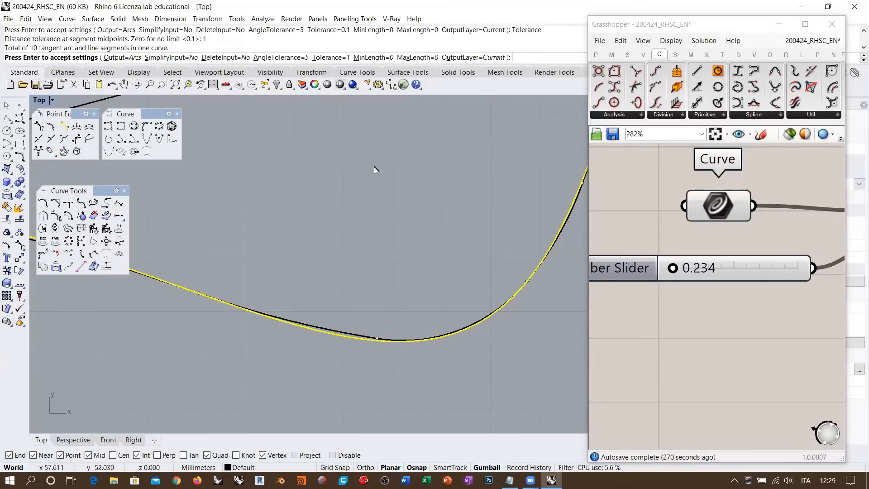
scroll(374, 272, "down", 3)
right_click_drag(356, 261, 387, 259)
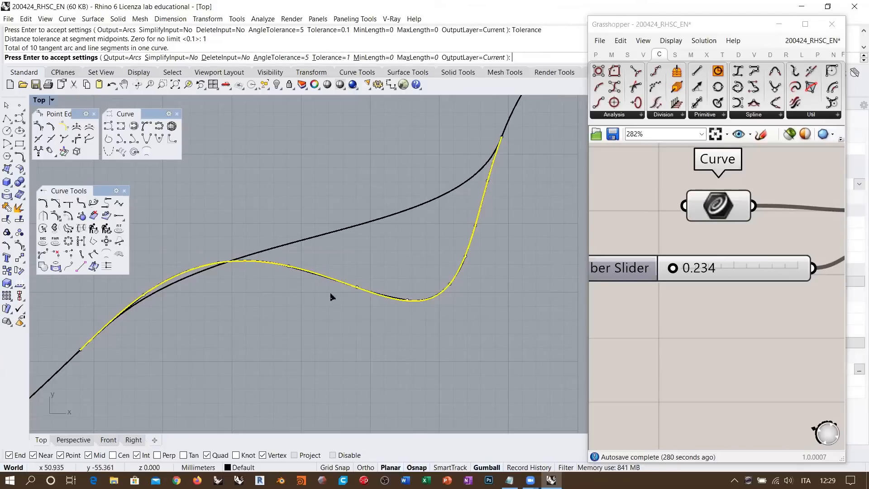
- Set the distance tolerance back to 0.1 and complete the conversion to arcs
left_click(329, 58)
type("0.")
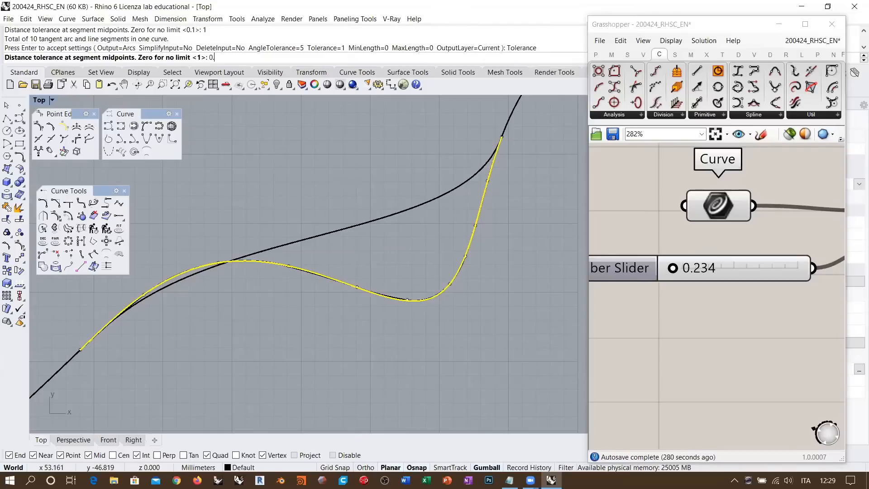
type("1")
key("Return")
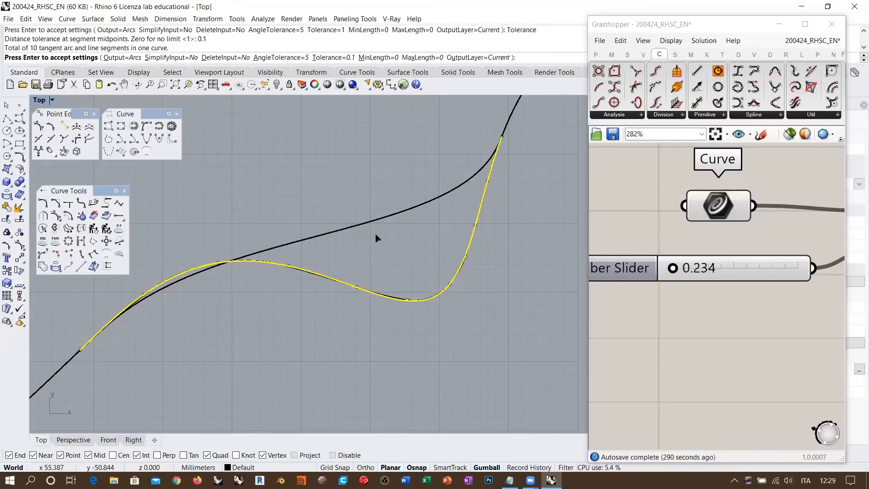
key("Return")
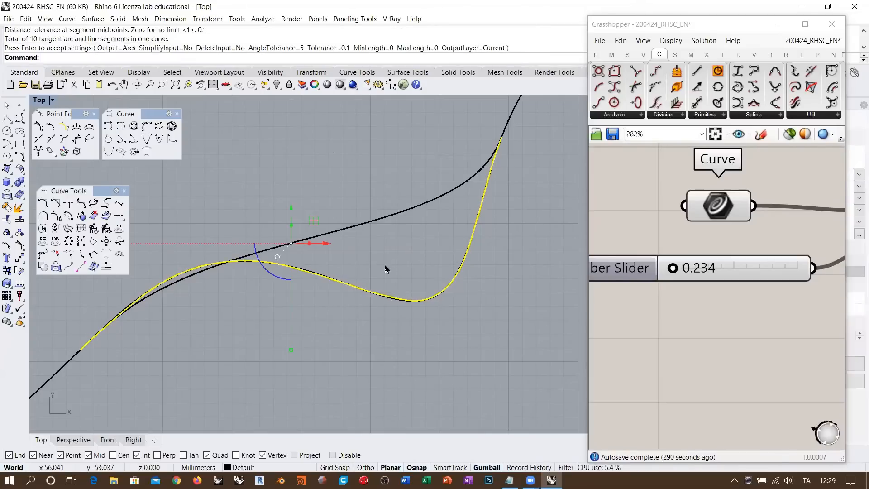
- Compare the overlapping original and converted curves, then move the arc-based copy straight down, clear of the bridging curves
scroll(396, 308, "up", 10)
left_click(389, 299)
left_click(391, 283)
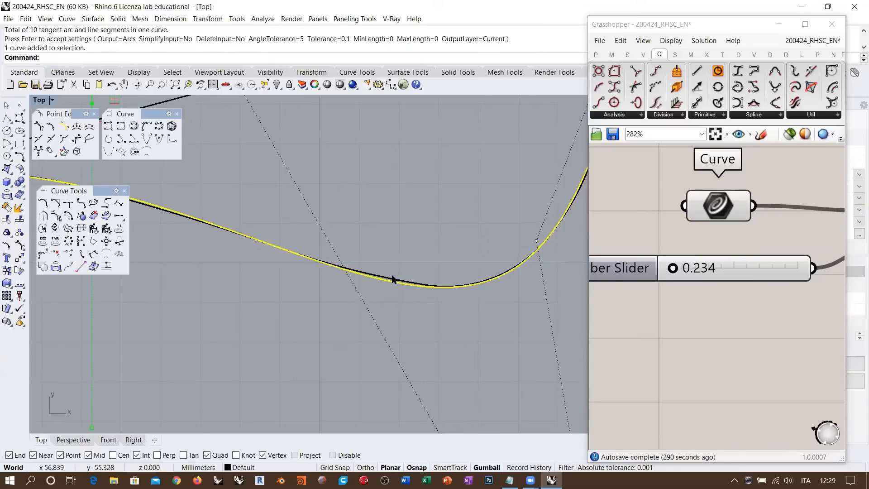
scroll(393, 279, "down", 5)
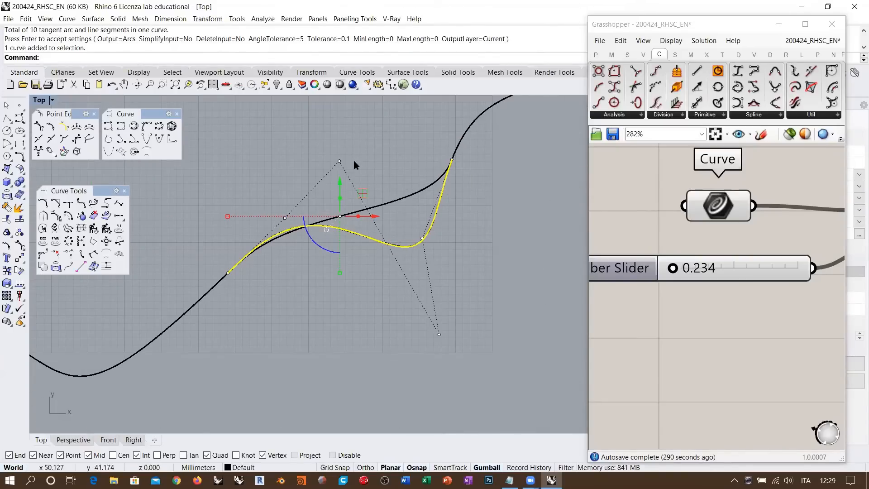
scroll(402, 251, "up", 5)
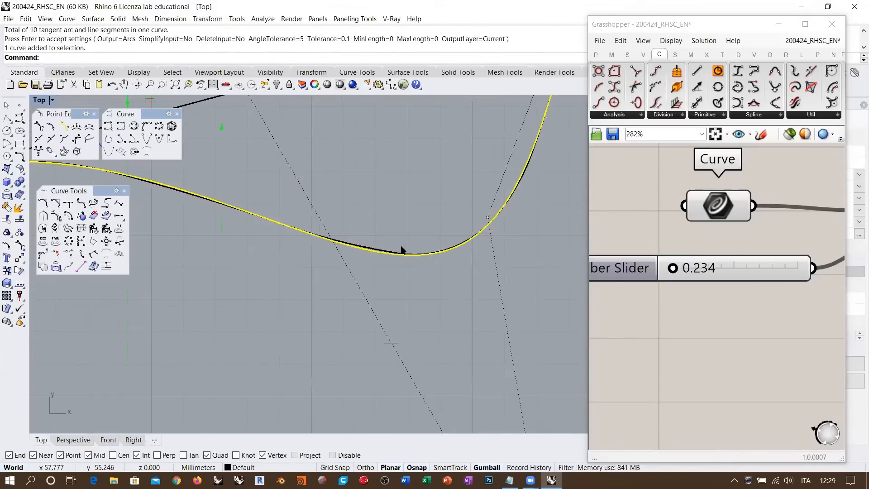
left_click(338, 247)
scroll(384, 244, "down", 5)
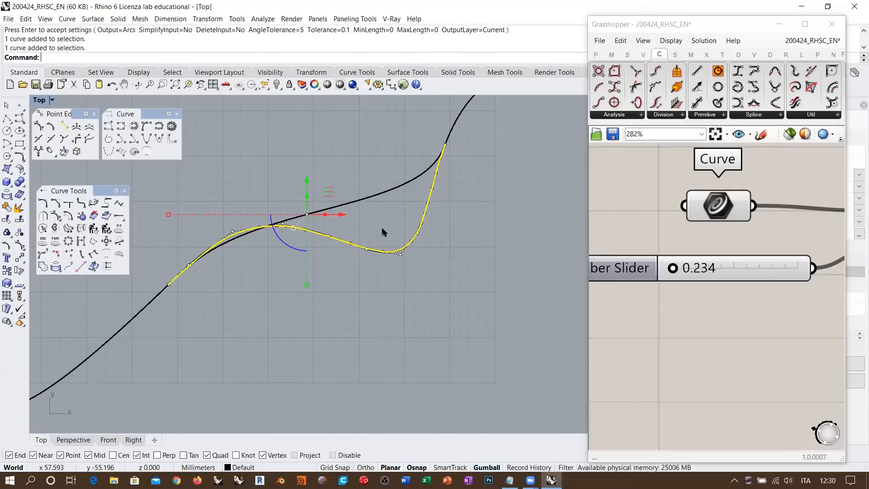
scroll(357, 213, "down", 5)
left_click_drag(323, 146, 342, 227)
scroll(327, 267, "up", 10)
scroll(391, 233, "down", 4)
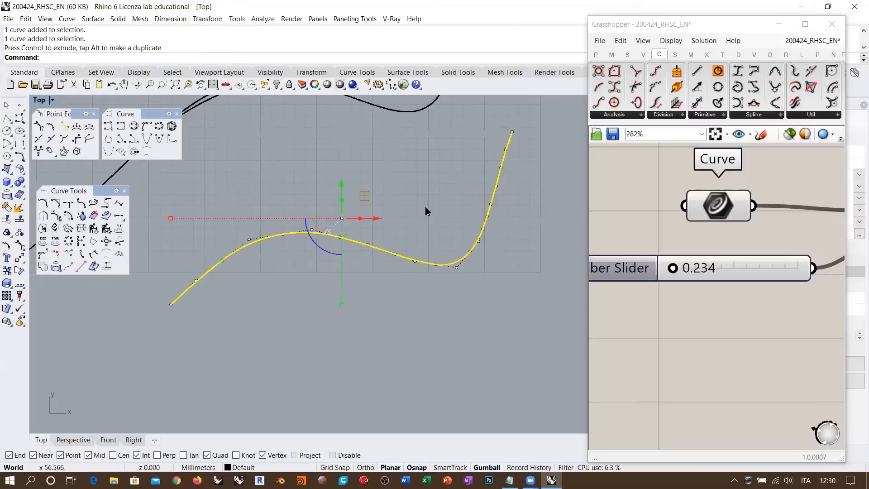
- Explode the moved arc-based curve and select several of its segments one by one to inspect them
left_click(19, 207)
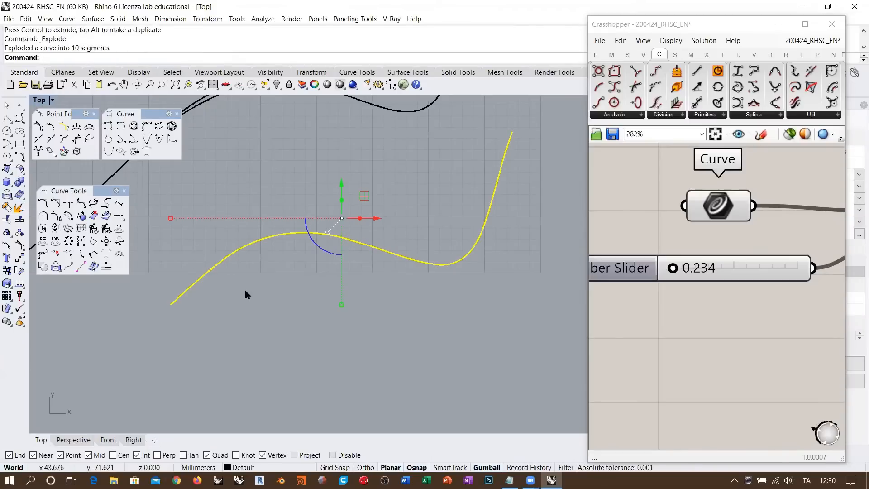
left_click(257, 281)
left_click(184, 292)
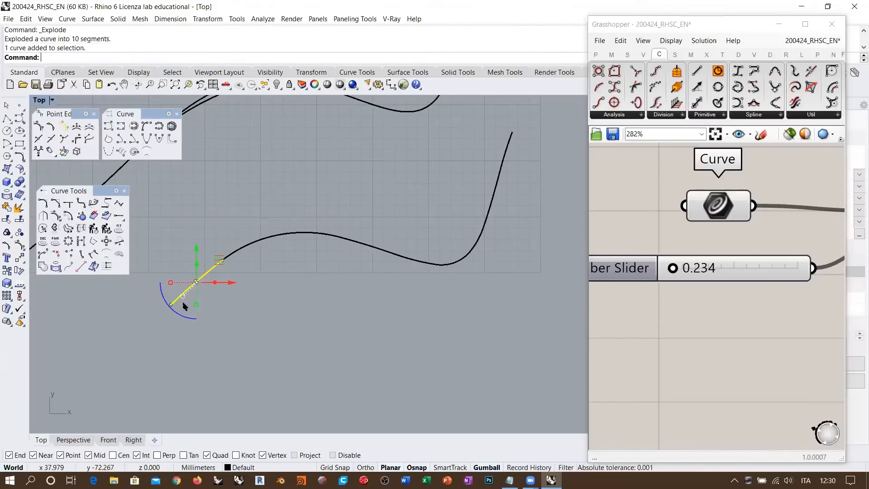
left_click(242, 250)
left_click(337, 237)
left_click(391, 253)
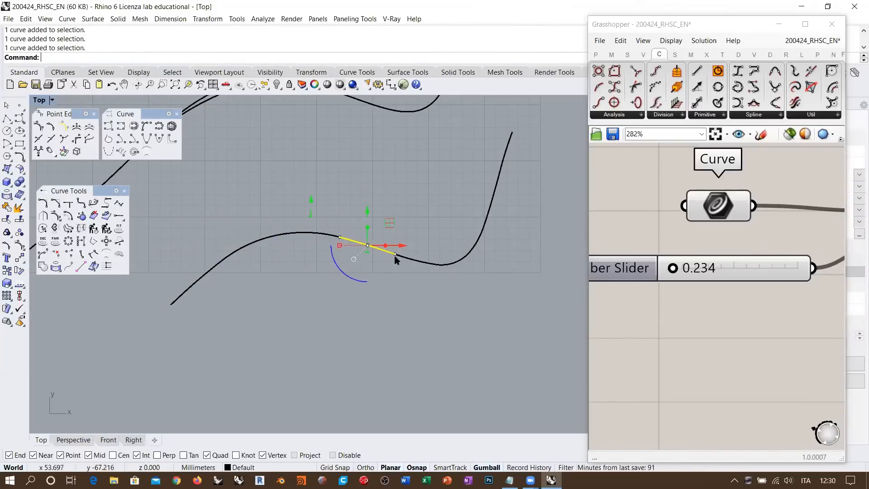
left_click(439, 264)
key("Escape")
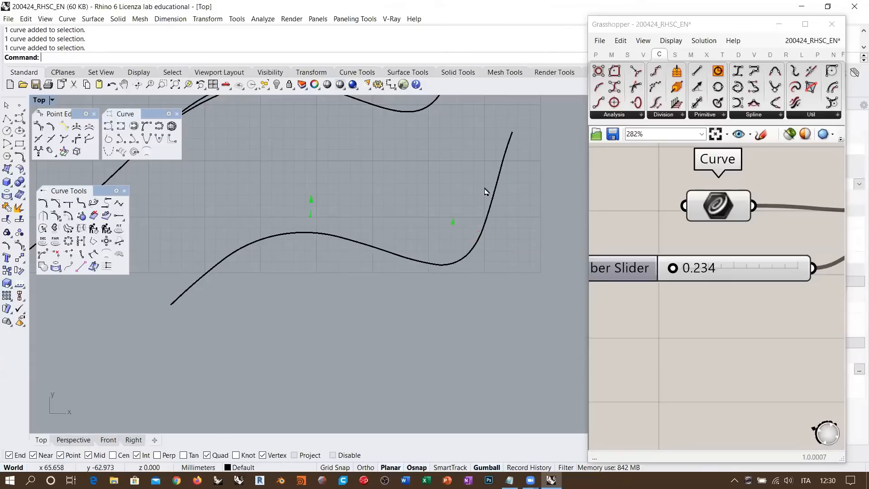
- Select all the exploded segments together and undo the explode
scroll(336, 241, "down", 3)
scroll(234, 302, "down", 2)
left_click_drag(233, 307, 422, 191)
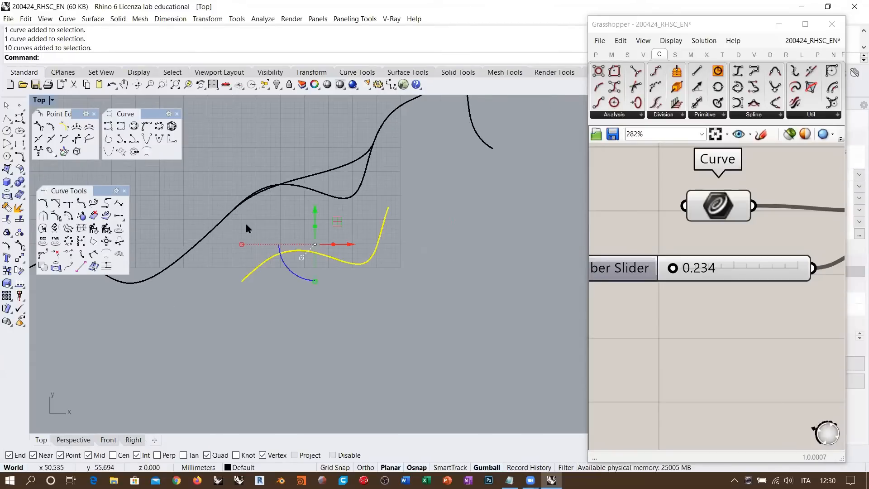
key("ctrl+z")
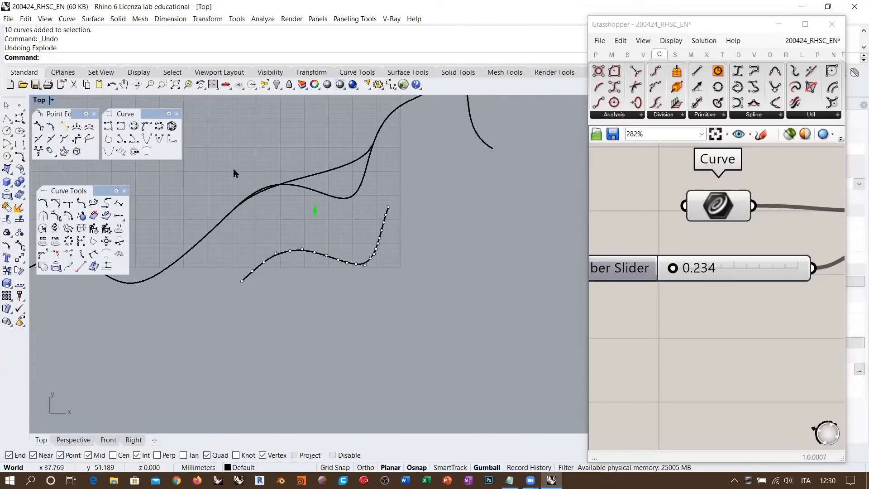
- Assign the arc-based curve to the Grasshopper Curve parameter that feeds the Curvature component
right_click_drag(311, 261, 288, 274)
left_click(278, 266)
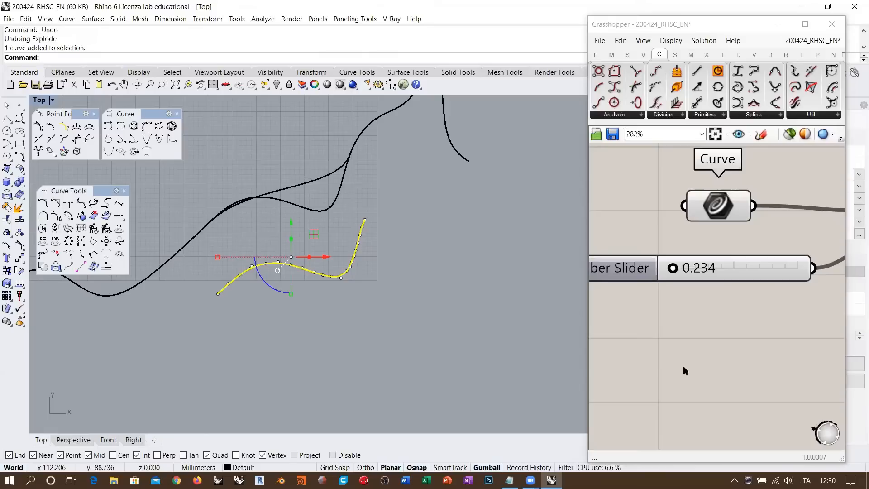
scroll(640, 280, "down", 2)
scroll(634, 294, "down", 2)
right_click(657, 228)
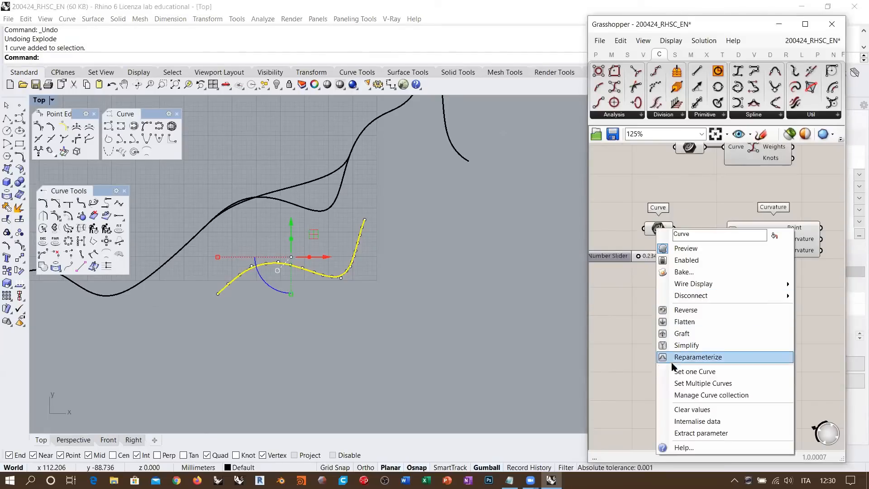
left_click(693, 373)
left_click(448, 347)
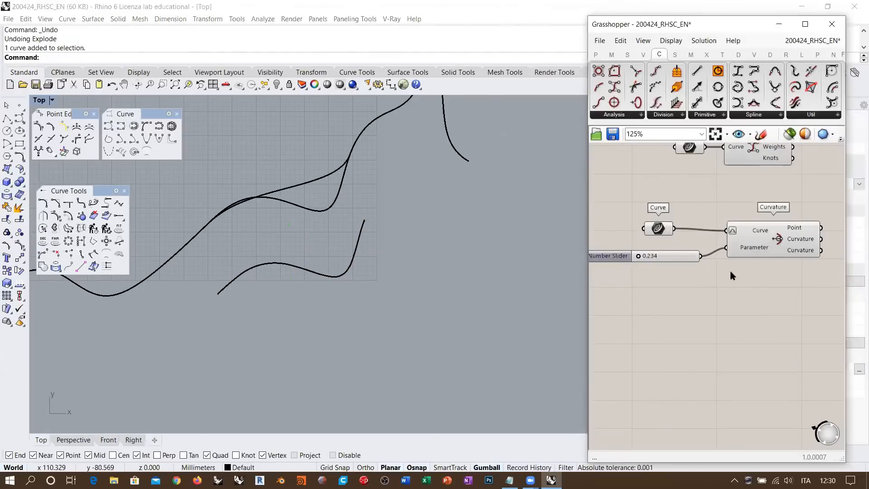
right_click_drag(775, 243, 734, 263)
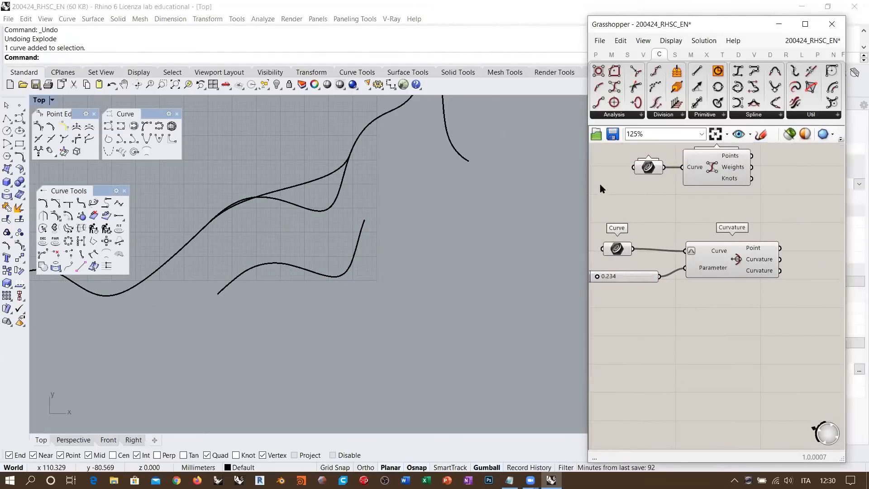
- Turn on the shaded Grasshopper preview and set the number slider feeding the Curvature component to 0.078
left_click_drag(586, 181, 431, 188)
left_click(776, 134)
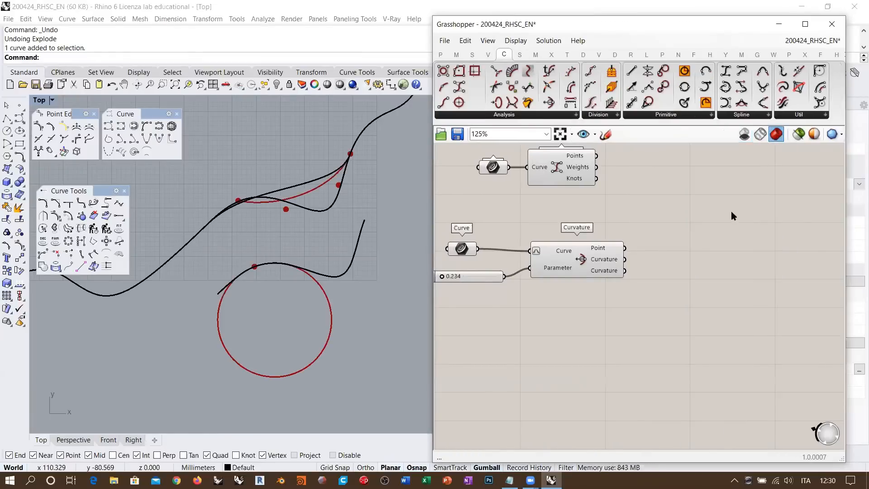
right_click_drag(288, 256, 285, 231)
scroll(379, 254, "up", 2)
right_click_drag(448, 283, 544, 268)
scroll(545, 268, "up", 5)
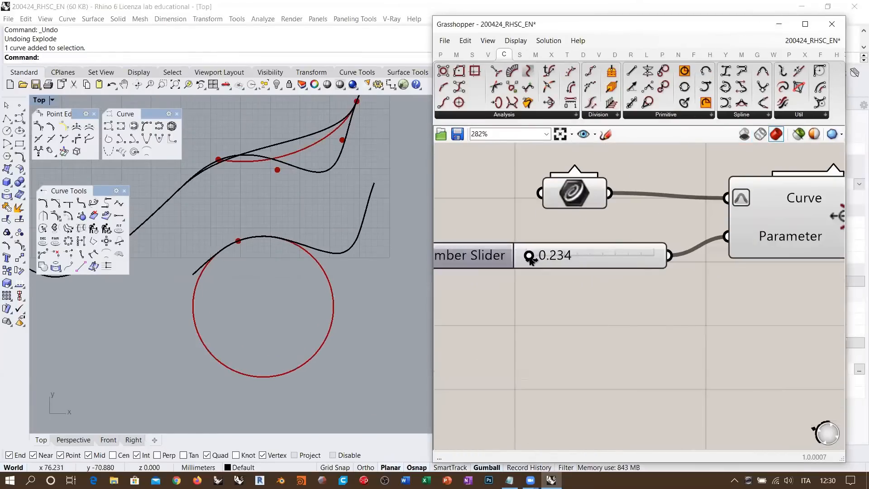
mouse_move(529, 257)
left_mouse_down()
mouse_move(538, 257)
mouse_move(529, 256)
left_mouse_up()
scroll(565, 283, "down", 4)
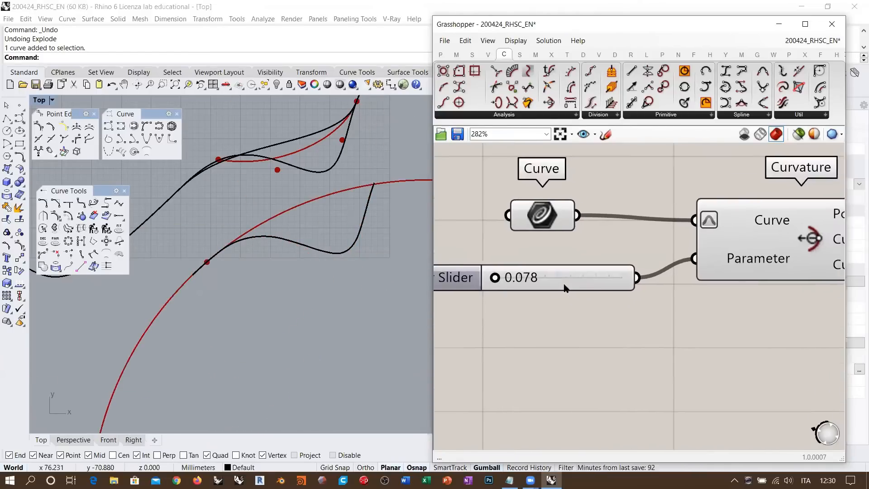
- Select the lowered arc-based curve to compare its segments with the bridging curves above, then clear the selection
right_click_drag(311, 271, 283, 281)
scroll(281, 248, "down", 4)
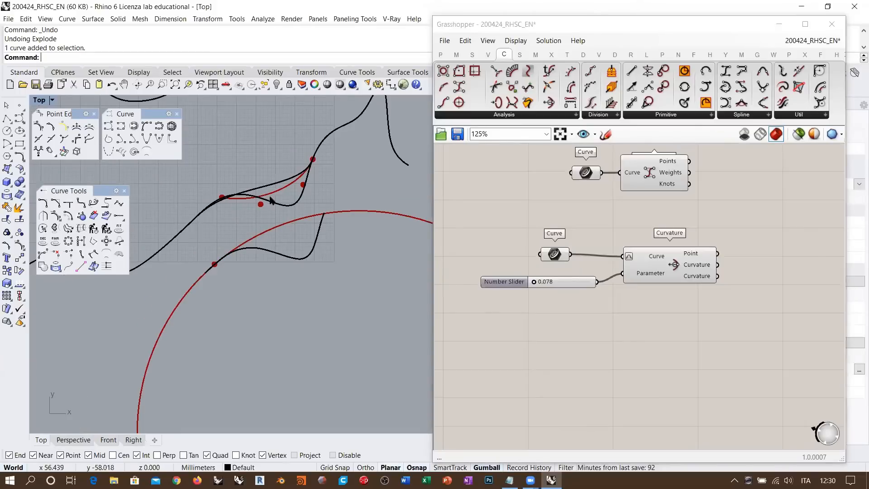
left_click(291, 207)
left_click(297, 258)
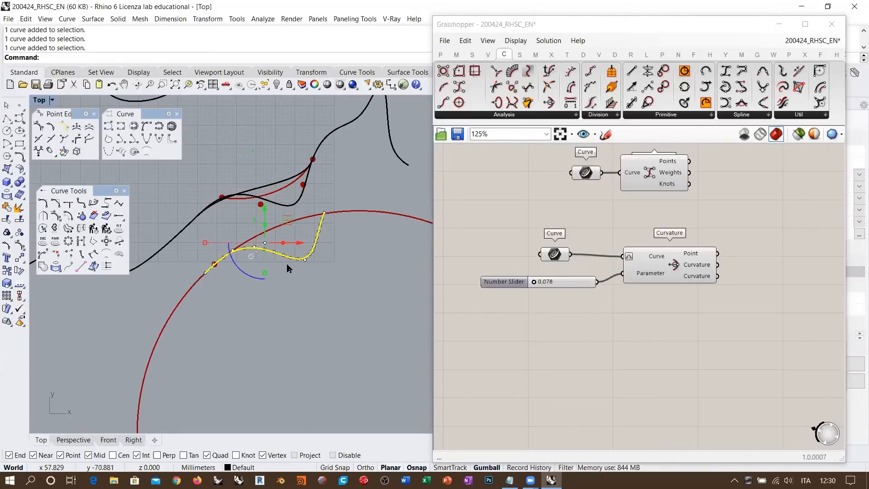
scroll(317, 267, "up", 3)
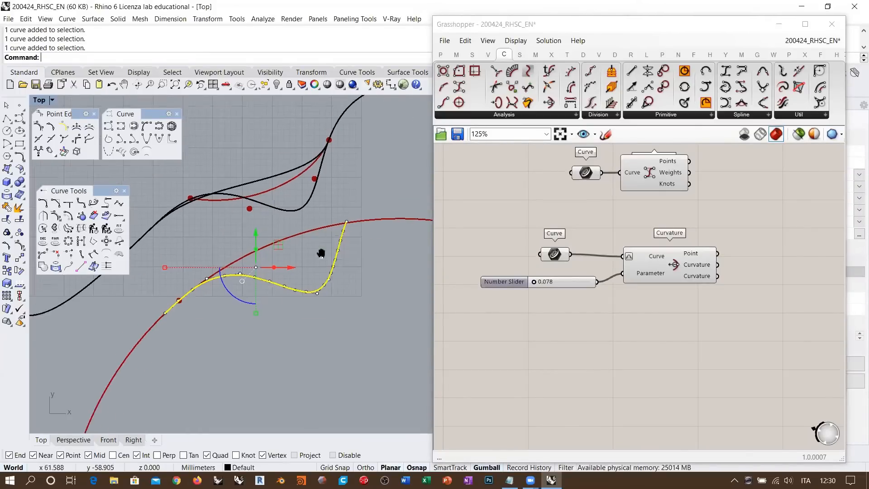
left_click(322, 281)
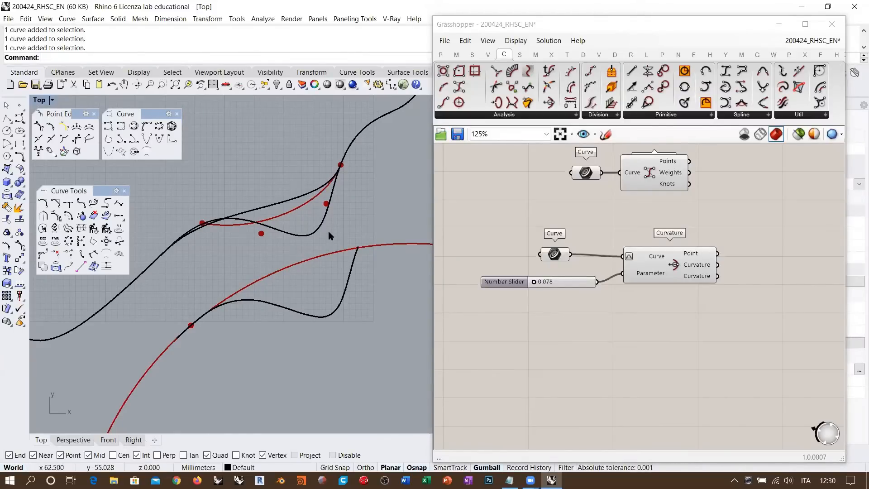
scroll(265, 210, "down", 10)
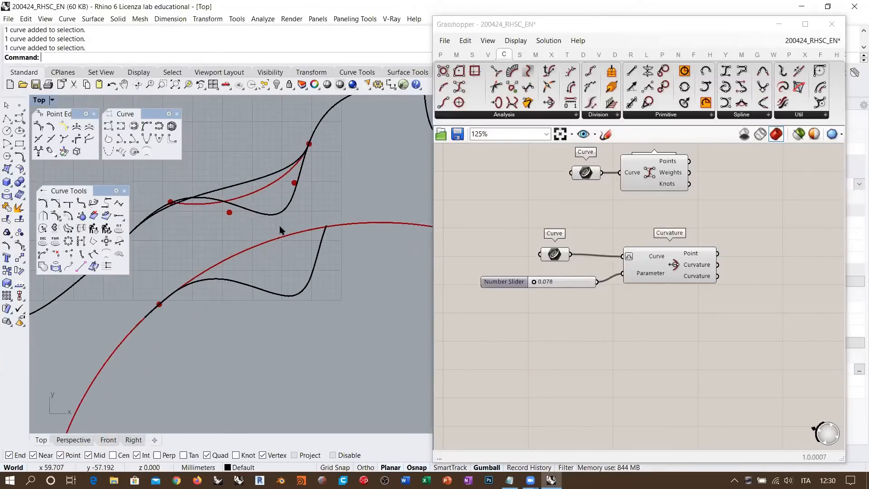
- Move the arc-based curve by its upper end point back onto the shared upper end point of the bridging curves
scroll(281, 220, "up", 4)
left_click(309, 284)
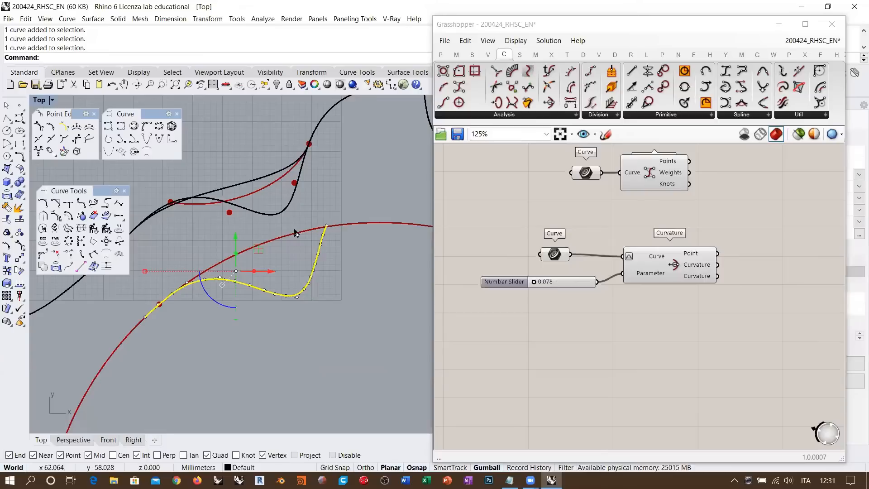
right_click_drag(294, 233, 300, 275)
left_click(20, 257)
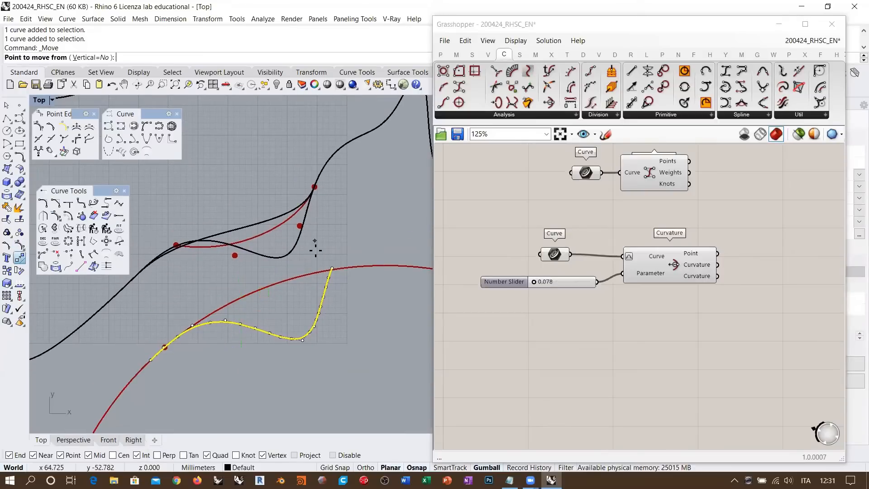
left_click(332, 269)
left_click(314, 187)
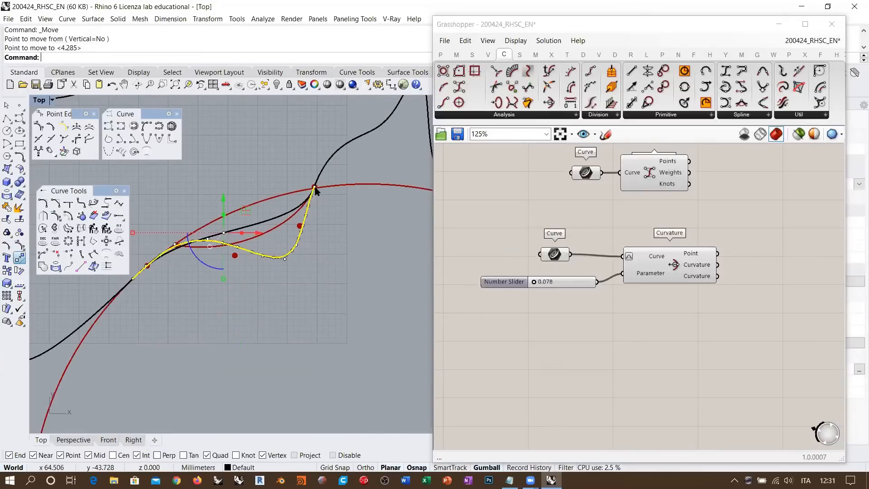
left_click(335, 238)
- Examine how the overlapping original and arc-based curves fit together with the neighbouring curves and the curvature circle
scroll(292, 257, "up", 10)
scroll(311, 260, "down", 8)
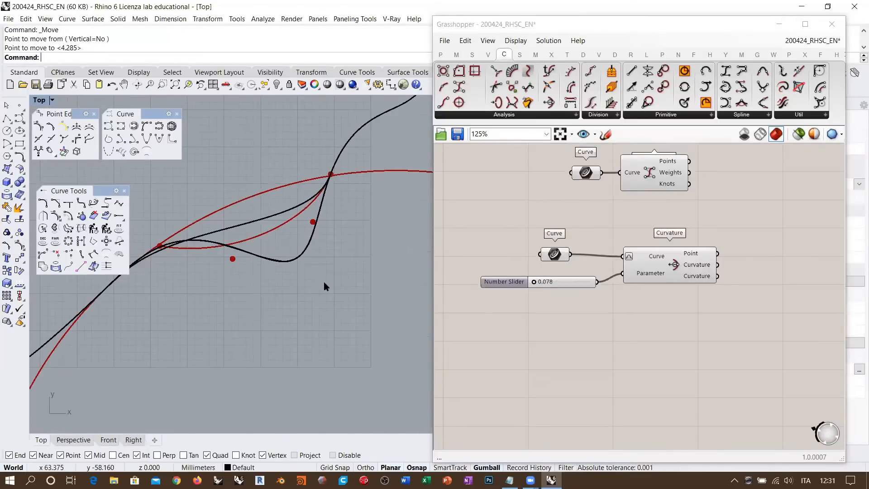
left_click_drag(324, 286, 290, 253)
scroll(290, 260, "up", 5)
scroll(290, 266, "down", 4)
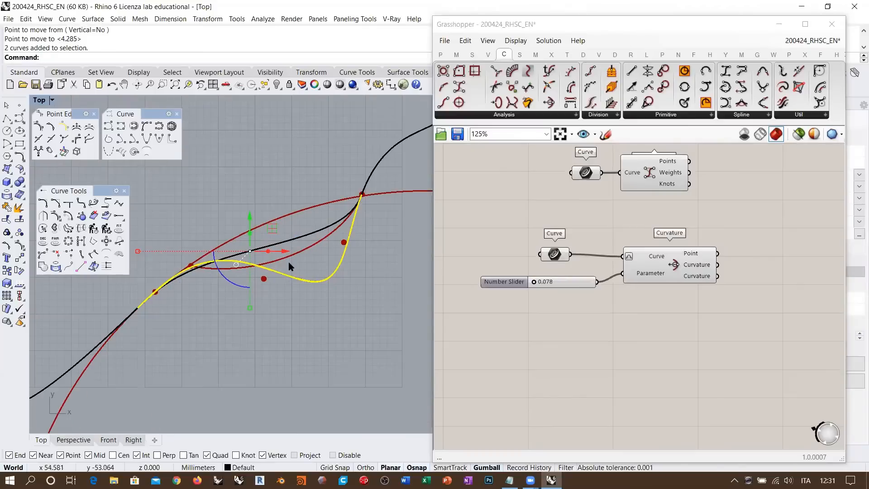
left_click(319, 318)
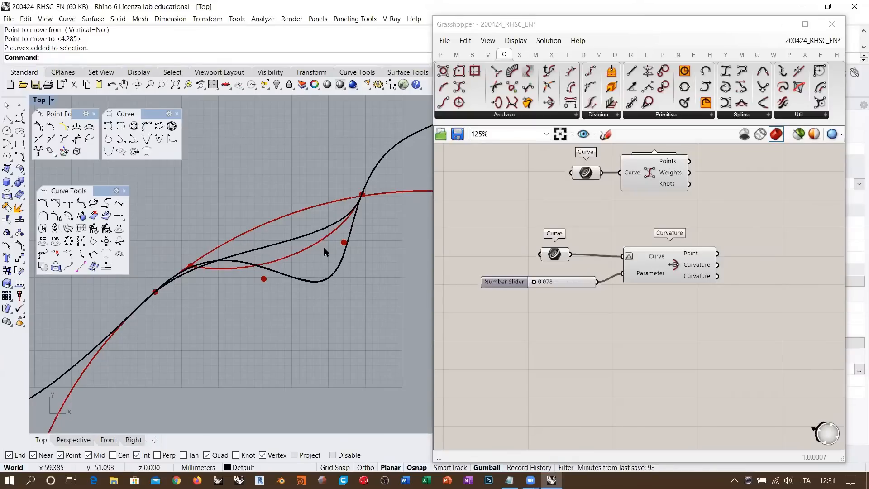
scroll(324, 247, "up", 3)
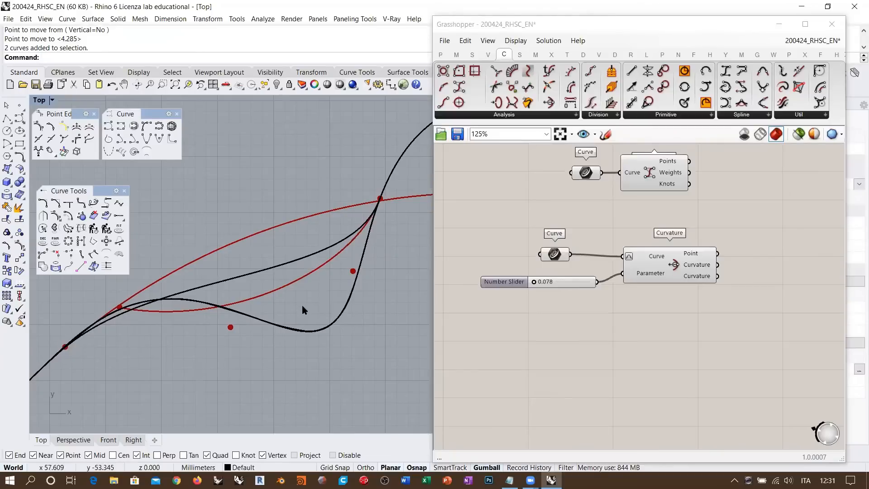
right_click_drag(305, 302, 303, 281)
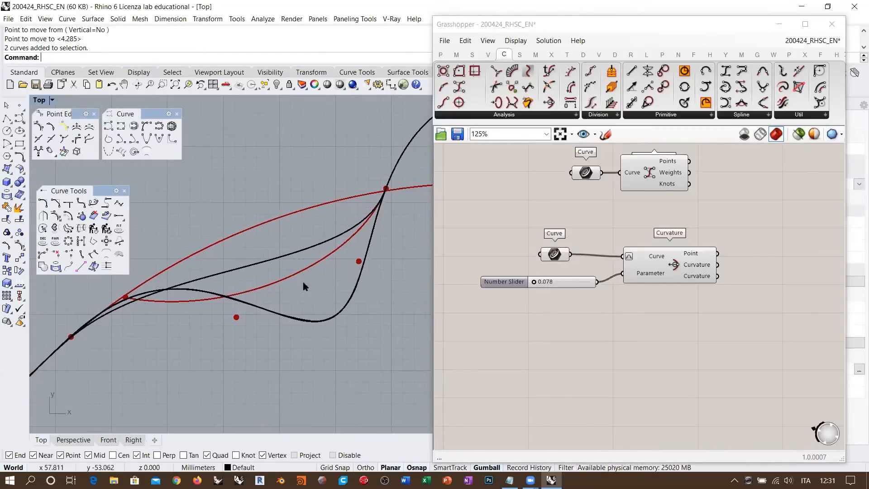
scroll(303, 282, "down", 5)
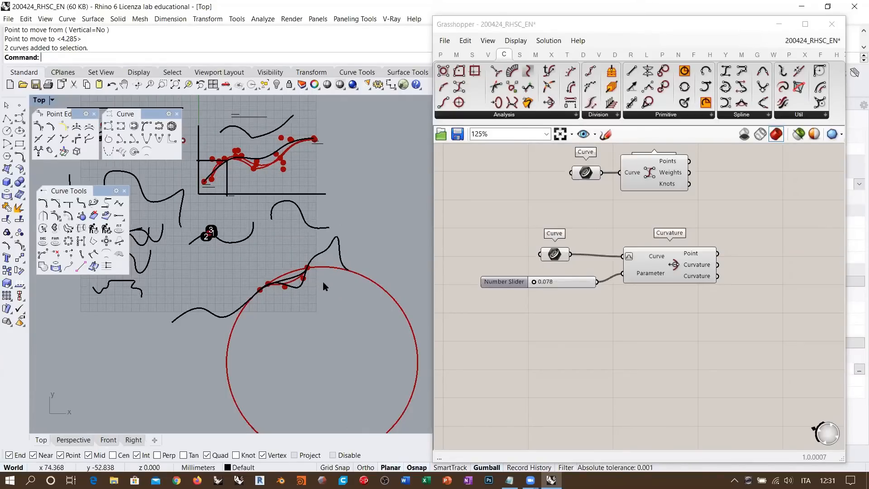
scroll(323, 284, "down", 3)
scroll(299, 221, "up", 3)
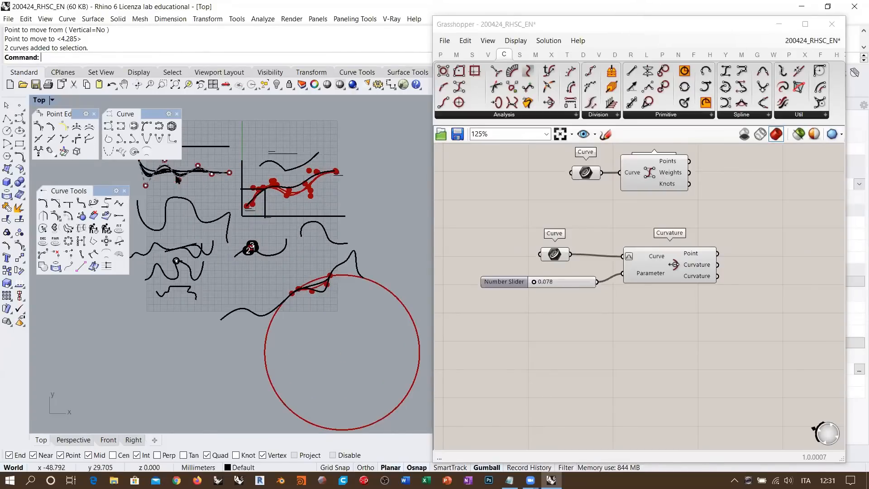
- Shift the floating Curve Tools toolbar slightly and line up the Curve parameter and number slider with the Curvature component's inputs
left_click_drag(102, 192, 98, 170)
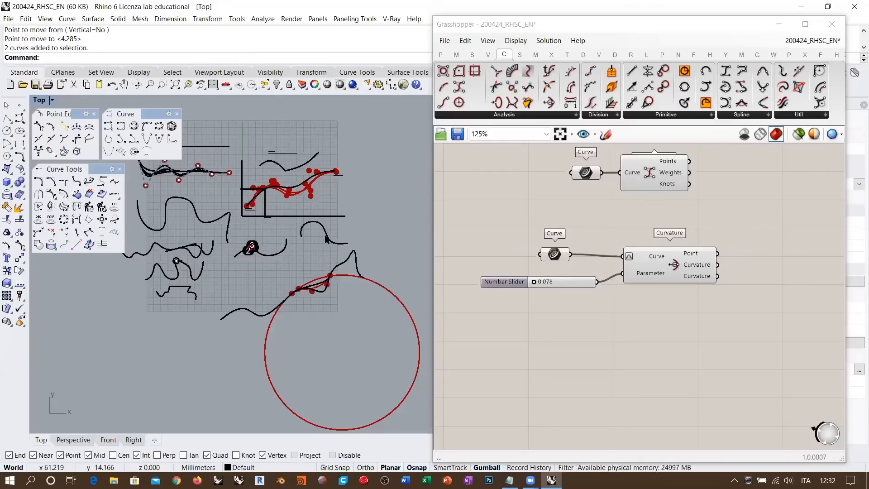
mouse_move(574, 281)
left_mouse_down()
mouse_move(588, 254)
mouse_move(585, 271)
left_mouse_up()
left_click(530, 223)
left_click(593, 305)
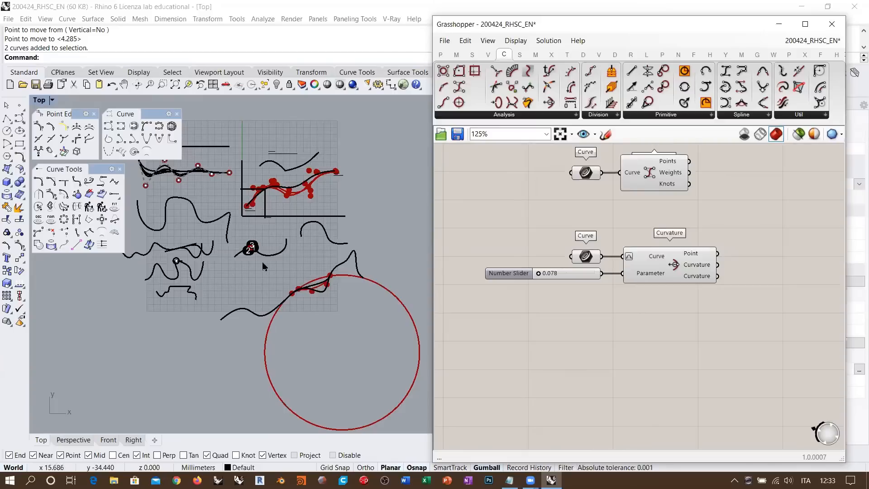
- Turn off the Grasshopper geometry preview and minimize the Grasshopper window
left_click(743, 133)
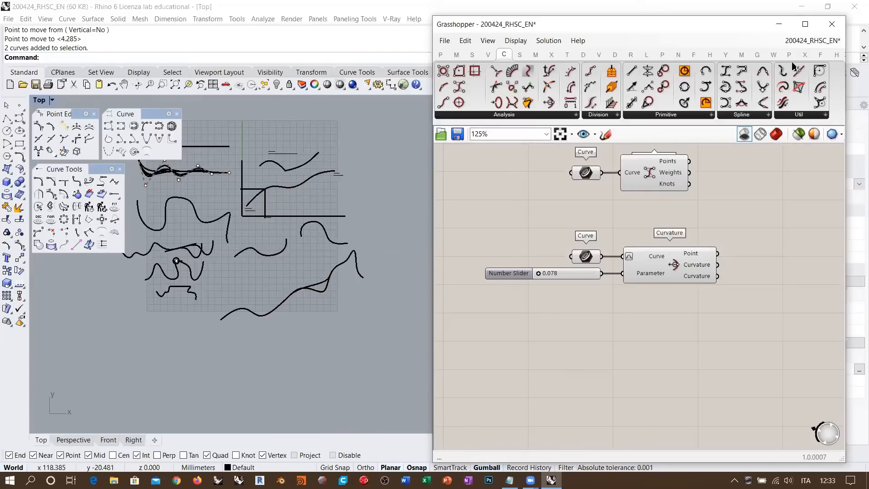
left_click(779, 27)
- Select the three bridging curves and move them straight down, away from the two curves they connected
scroll(256, 289, "up", 8)
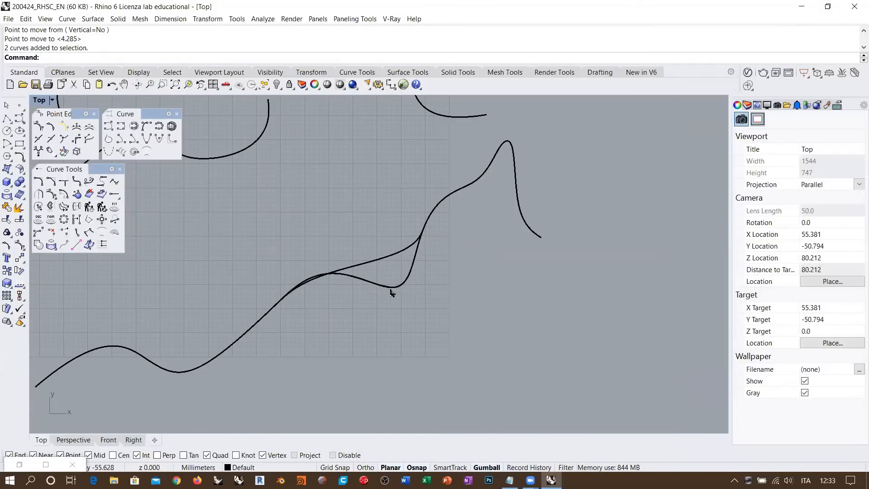
left_click_drag(374, 314, 322, 245)
scroll(322, 244, "down", 2)
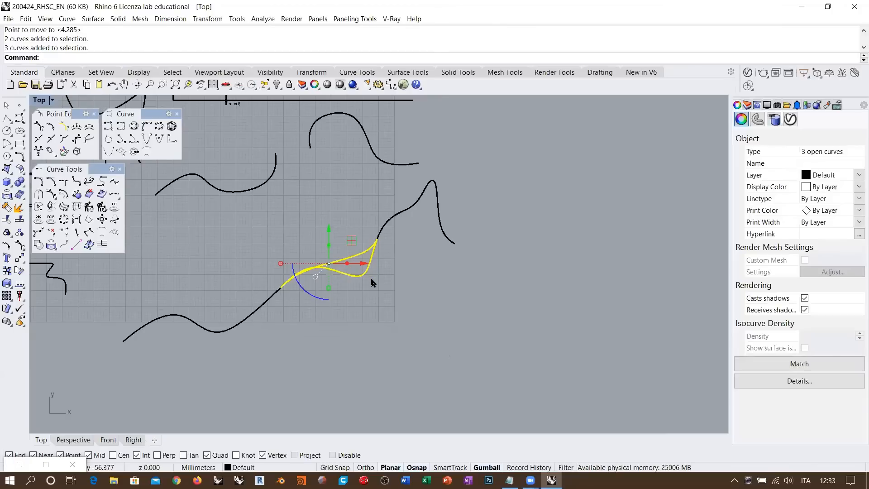
left_click_drag(350, 248, 362, 324)
- Pick one of the two overlapping lower bridging curves and move it further down, separate from the others
left_click(362, 324)
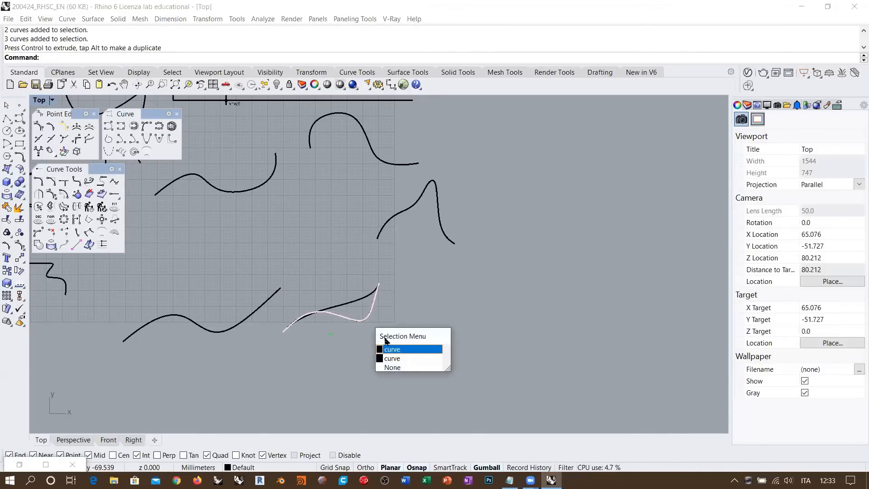
left_click(388, 352)
left_click_drag(332, 294, 331, 318)
left_click(441, 328)
- Start an adjustable curve blend between the facing ends of the two separated curves
right_click_drag(328, 252, 326, 279)
scroll(325, 279, "up", 4)
scroll(348, 408, "up", 2)
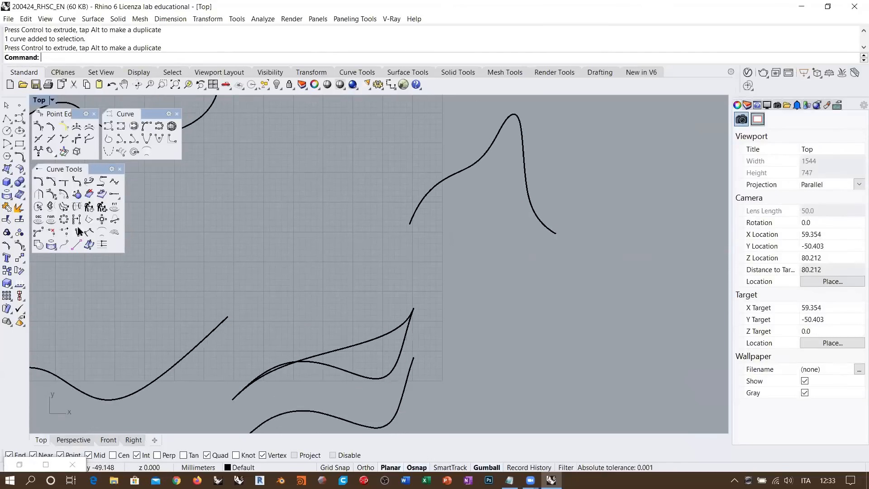
left_click(89, 181)
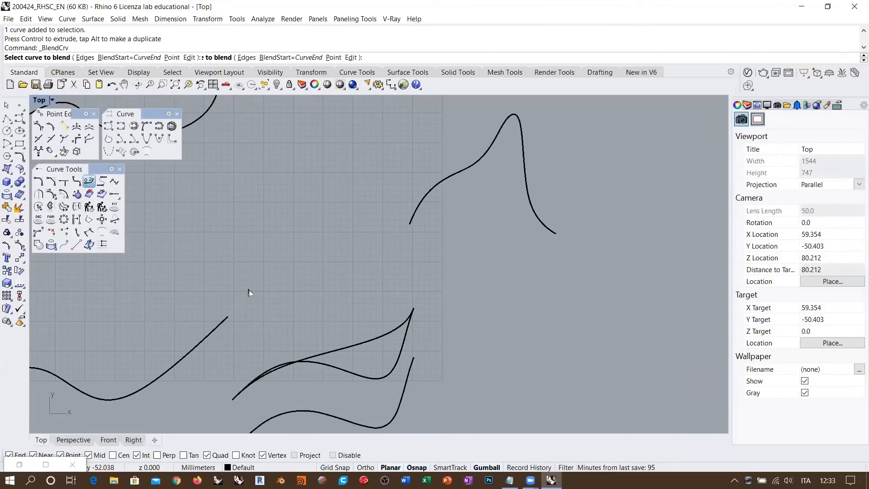
left_click(225, 319)
left_click(410, 222)
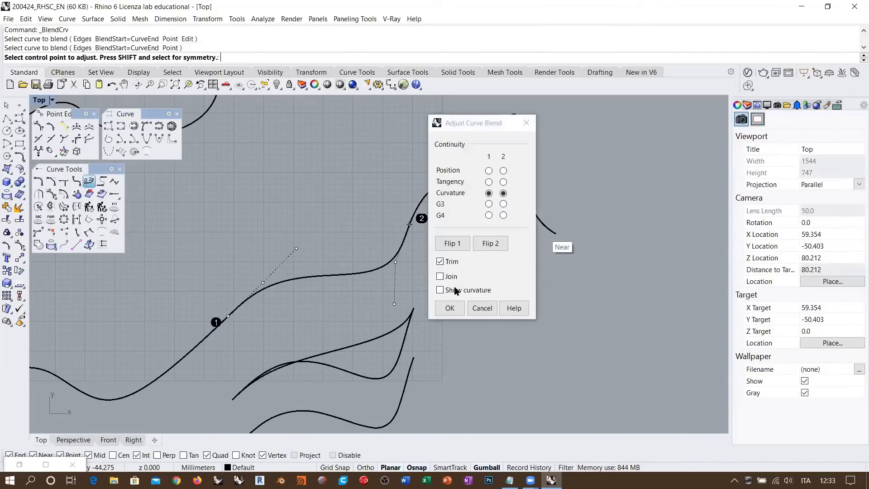
- Show the curvature graph for the blend and move both dialogs clear of the curves
left_click(440, 290)
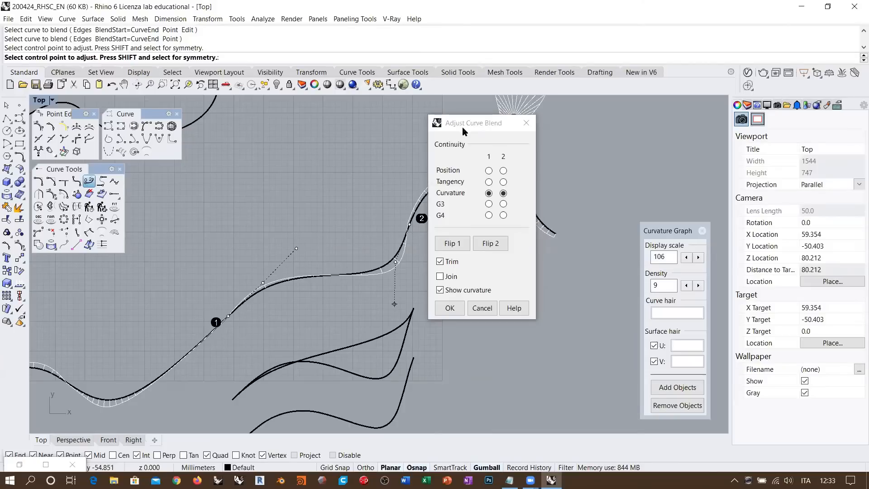
left_click_drag(462, 131, 532, 212)
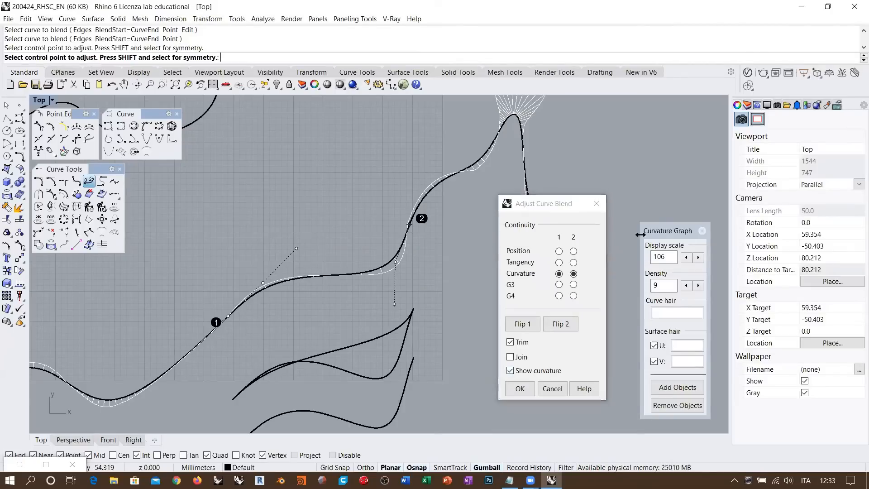
left_click_drag(660, 231, 647, 150)
right_click_drag(482, 188, 466, 187)
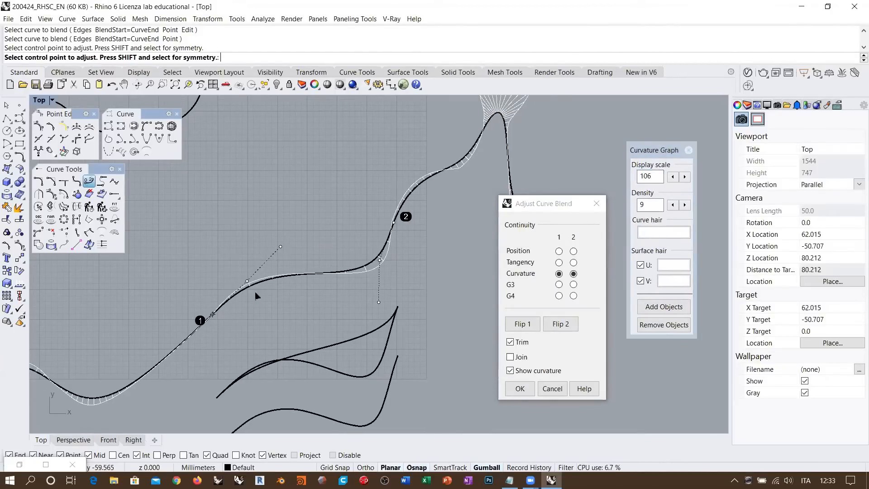
- Raise the curvature graph's display scale to 111
left_click(685, 178)
left_click(684, 178)
left_click(685, 178)
left_click(684, 178)
left_click(685, 177)
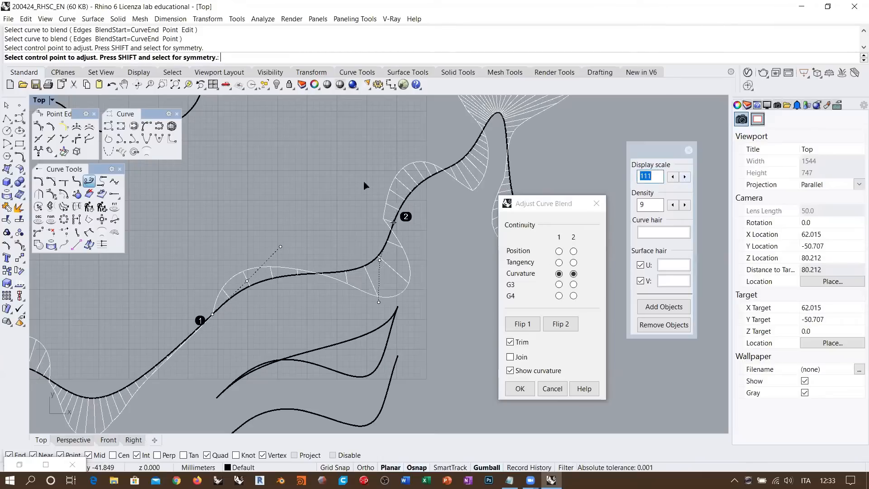
- Examine the curvature graph along both source curves and across the blend's two junctions
right_click_drag(244, 311, 250, 282)
scroll(401, 178, "up", 2)
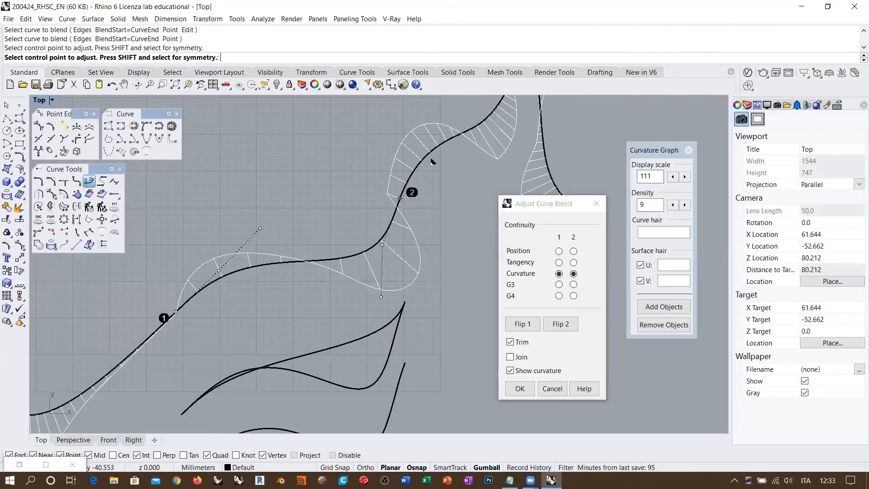
scroll(409, 201, "down", 2)
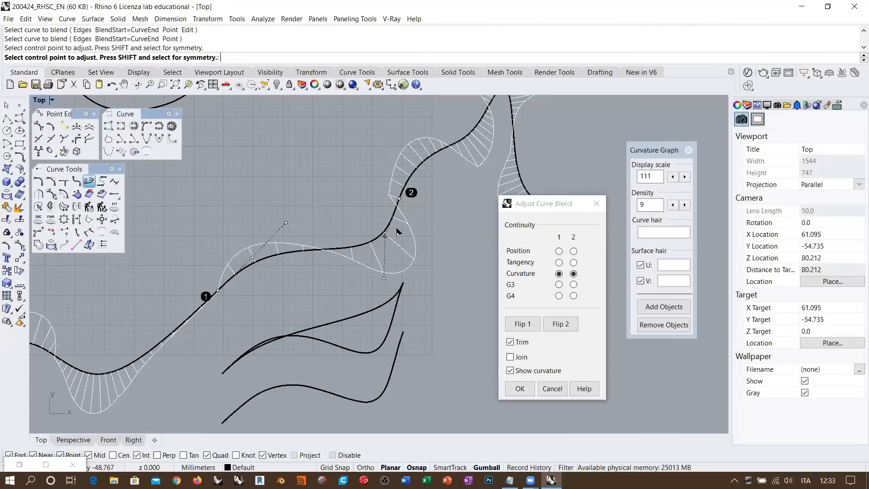
right_click_drag(316, 252, 458, 220)
scroll(459, 220, "down", 4)
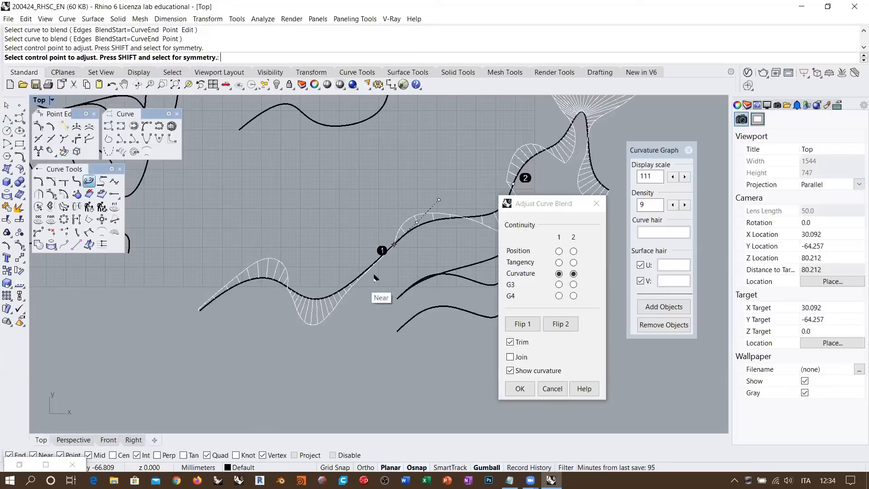
scroll(362, 285, "up", 4)
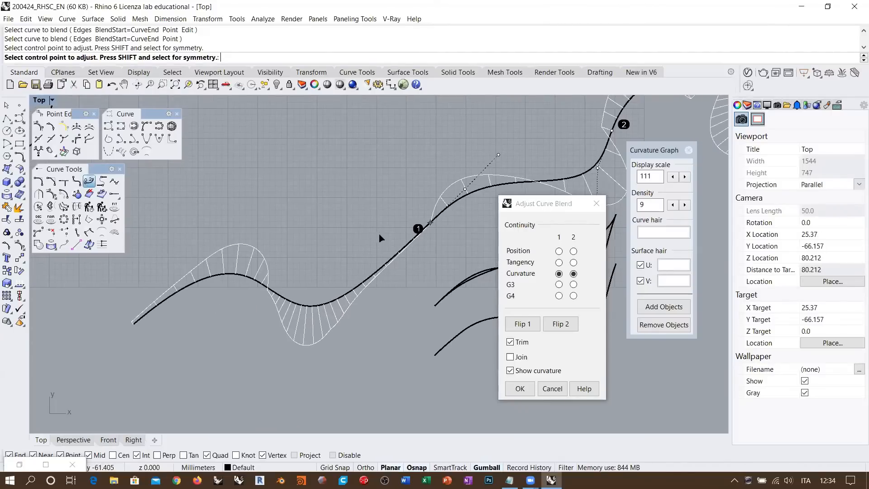
- Examine the curvature graph at the sharp bend of the second source curve and compare it with the rest of the blended chain
left_click_drag(652, 150, 659, 161)
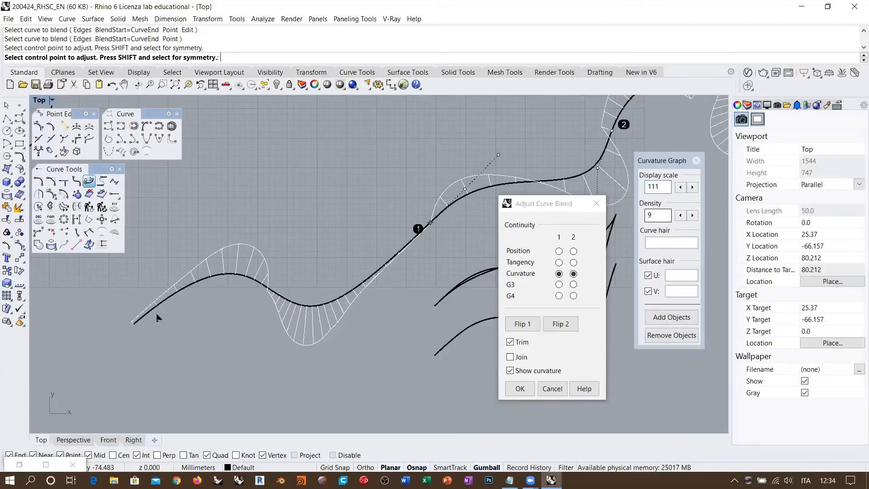
scroll(156, 317, "up", 4)
right_click_drag(446, 272, 253, 306)
scroll(204, 326, "down", 8)
right_click_drag(416, 213, 196, 374)
right_click_drag(250, 333, 235, 366)
scroll(303, 330, "down", 4)
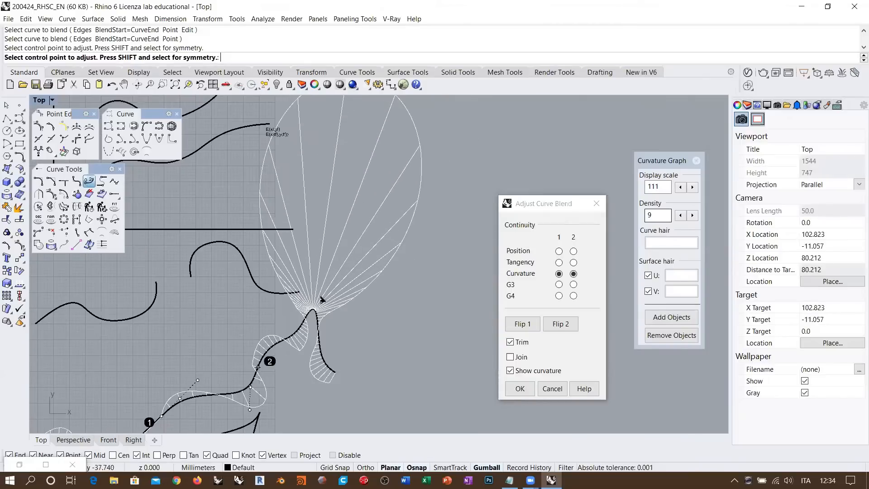
scroll(320, 307, "down", 4)
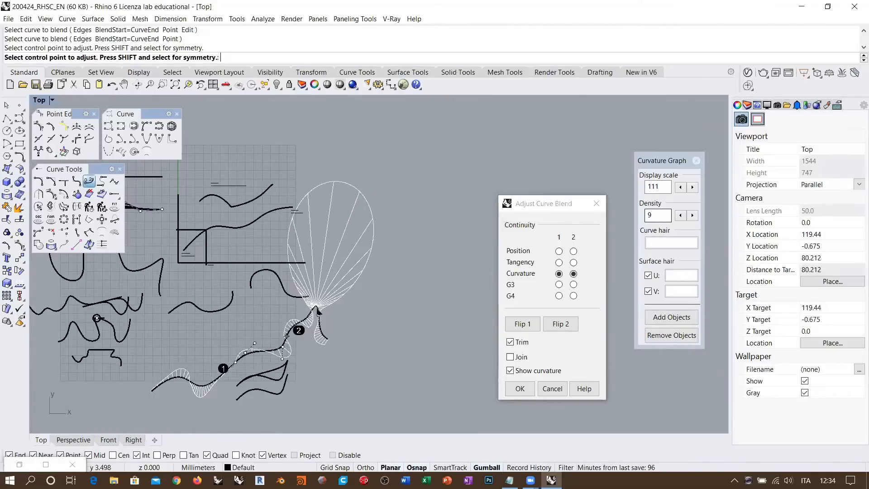
scroll(312, 328, "up", 3)
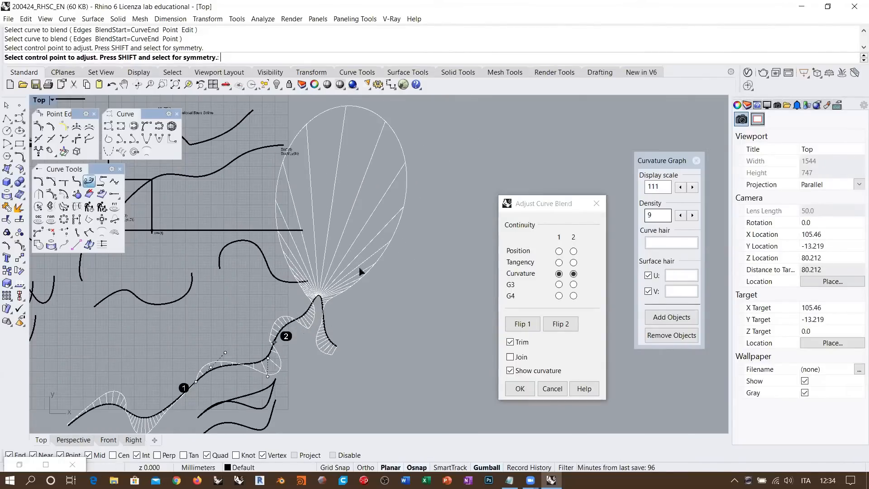
right_click_drag(205, 380, 285, 280)
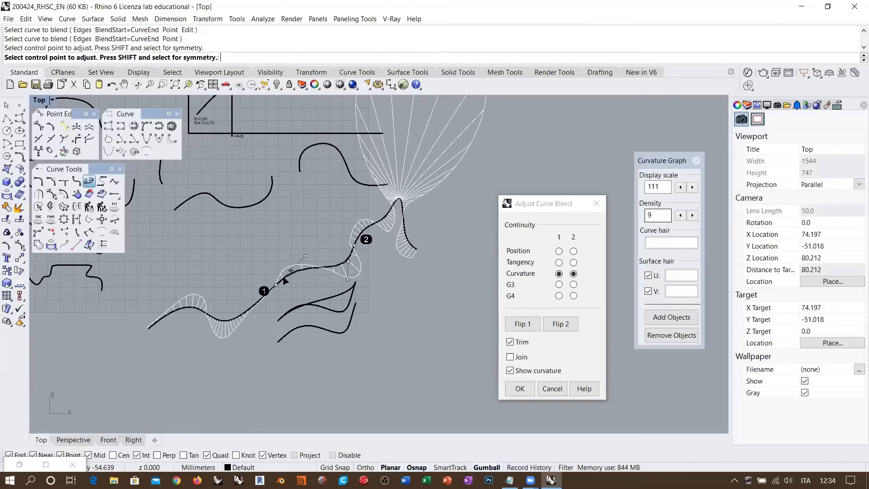
scroll(284, 280, "up", 5)
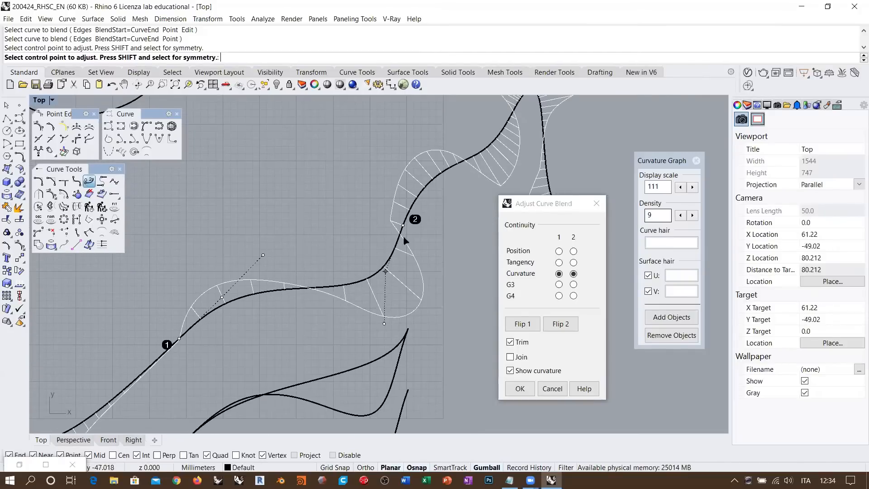
- Move both dialogs clear of the blend and set its continuity to Position at ends 1 and 2
left_click_drag(546, 206, 568, 214)
left_click_drag(652, 161, 669, 117)
left_click(577, 212)
left_click_drag(579, 213, 601, 186)
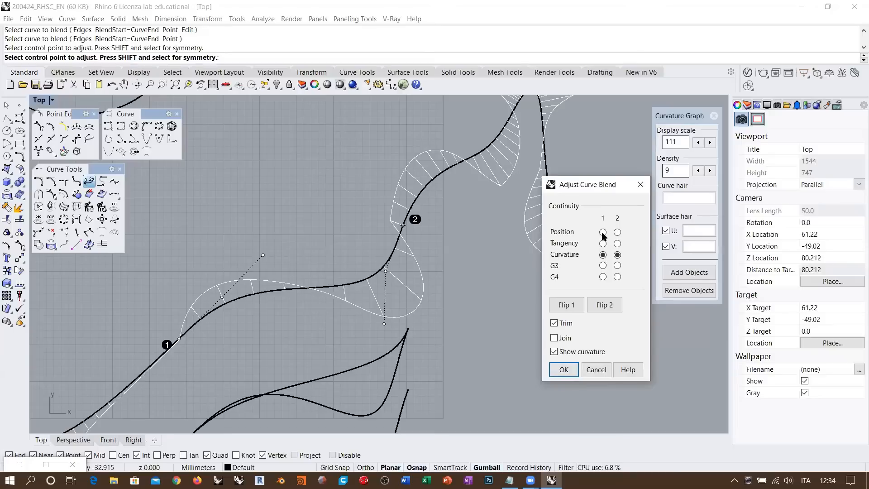
left_click(602, 232)
left_click(618, 232)
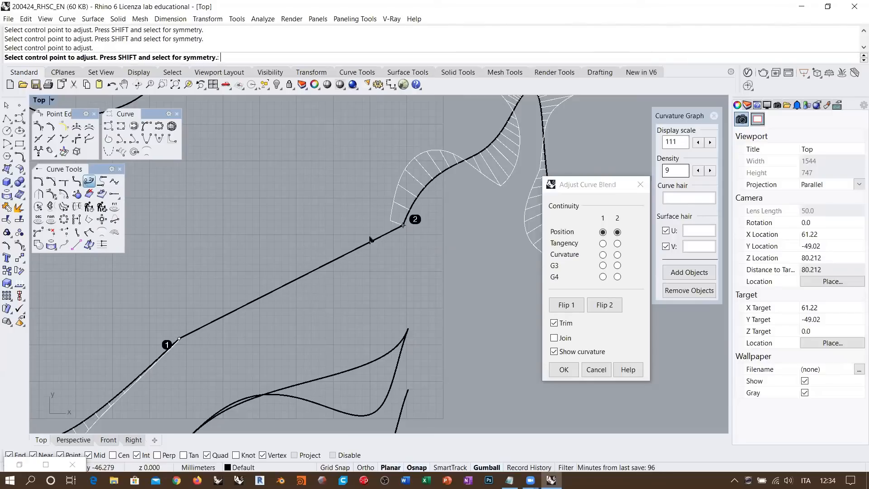
- Inspect the first source curve's curvature graph up close at its inflection point and along the outline over the lower bend
right_click_drag(152, 363, 376, 209)
scroll(356, 227, "up", 4)
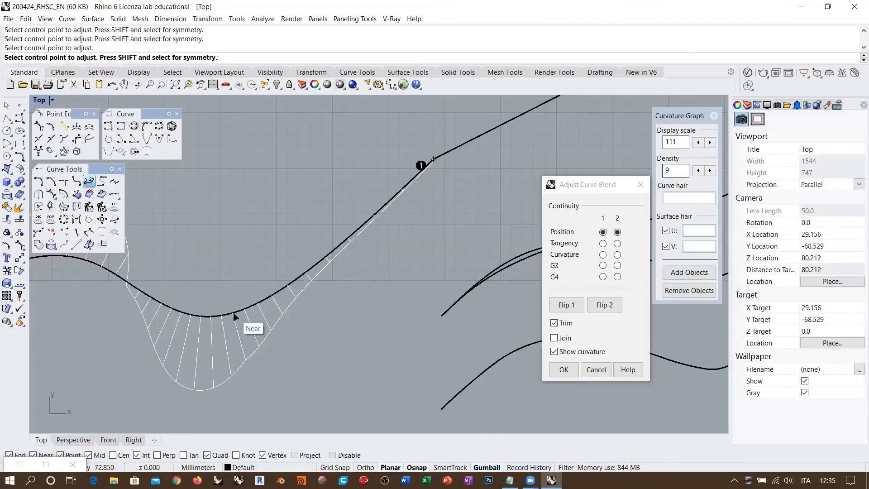
right_click_drag(190, 298, 293, 294)
scroll(293, 294, "down", 4)
right_click_drag(249, 277, 285, 277)
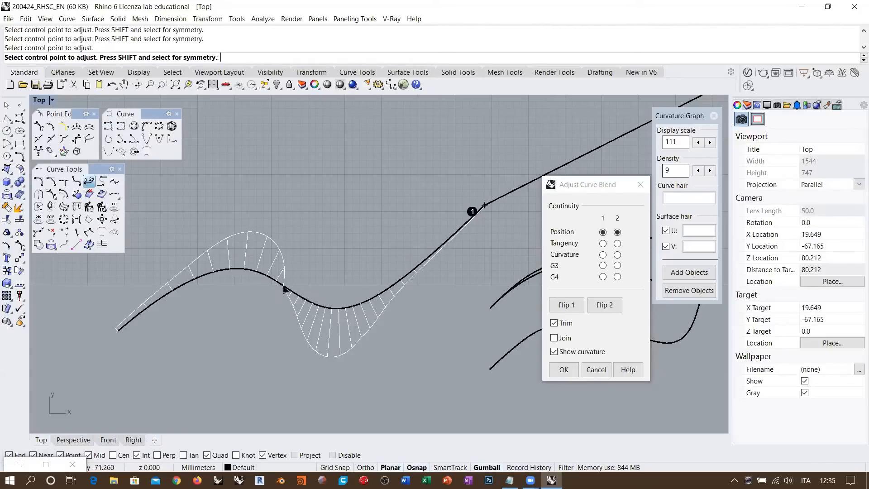
scroll(289, 285, "up", 5)
scroll(300, 289, "up", 2)
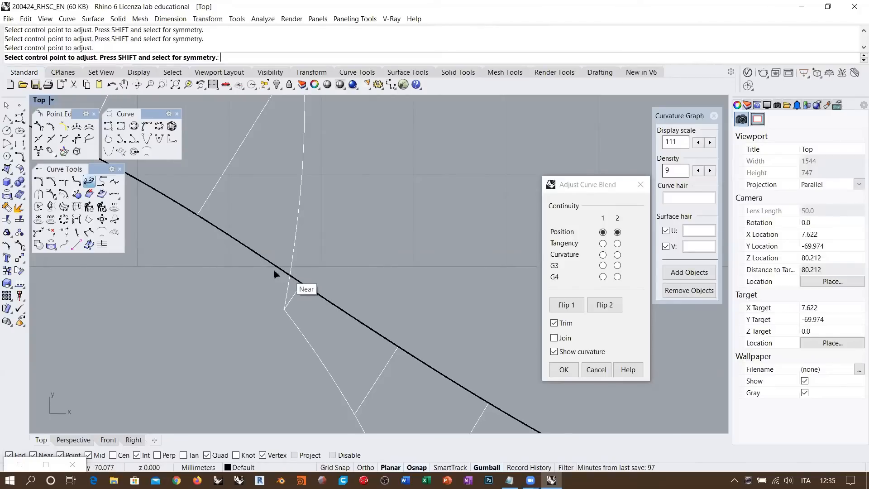
scroll(288, 277, "down", 5)
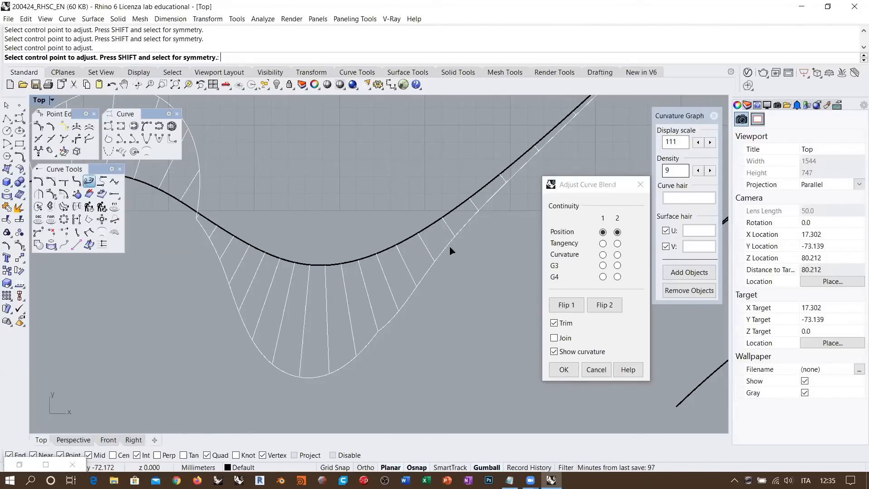
scroll(368, 287, "up", 5)
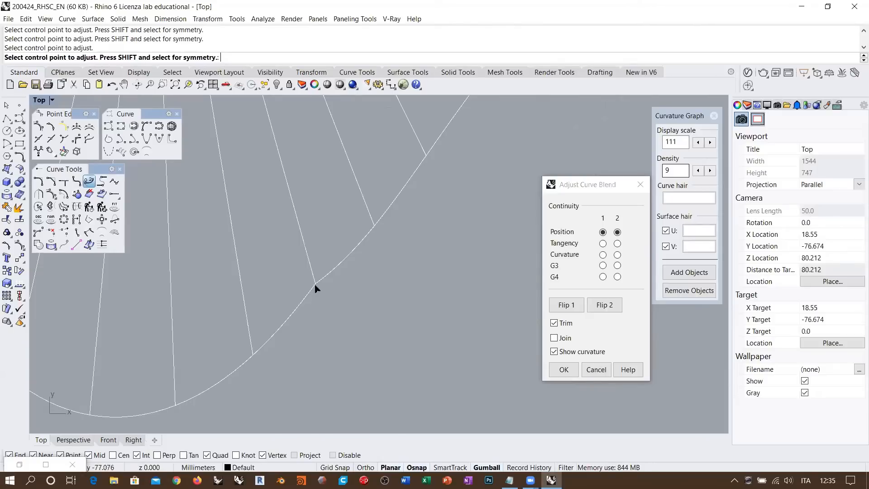
- Examine the curvature graph of the wavy curve leading into blend end 1, especially around its inflection
scroll(336, 309, "down", 11)
scroll(264, 244, "up", 9)
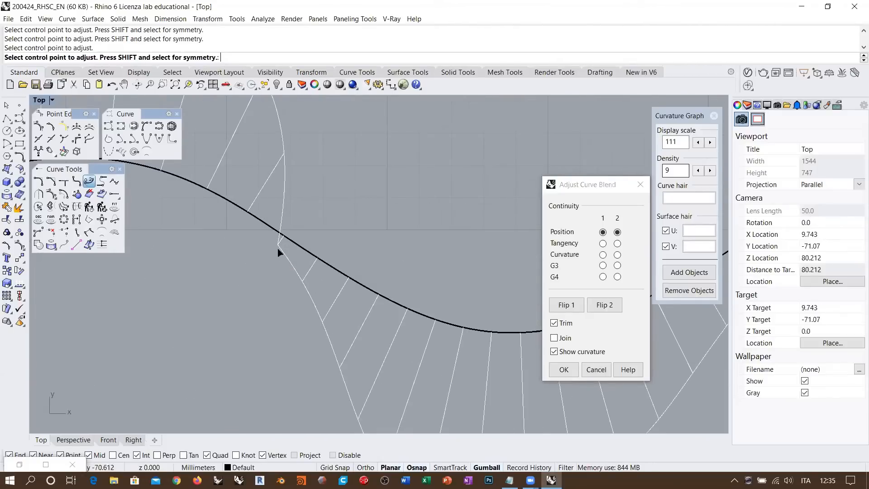
scroll(279, 252, "down", 6)
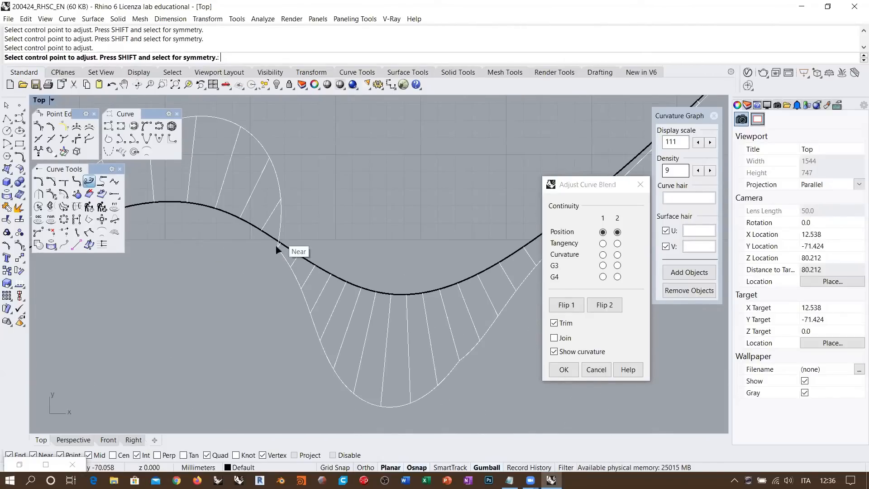
scroll(297, 263, "down", 5)
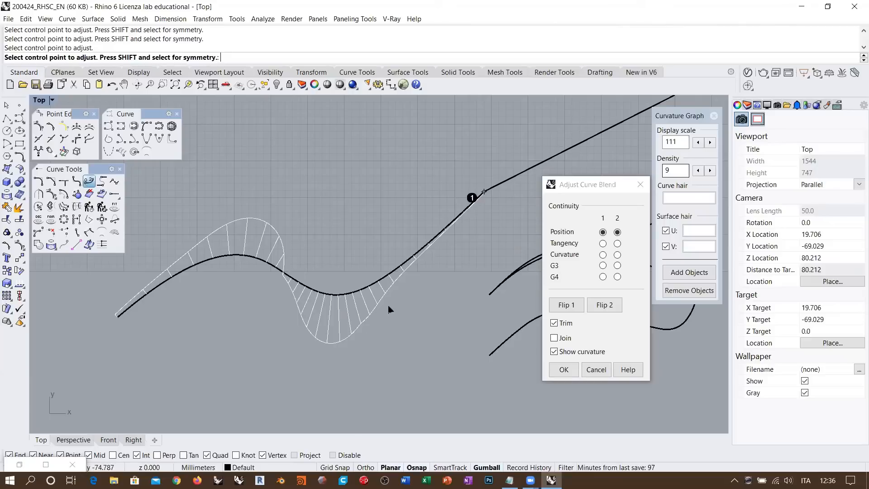
scroll(277, 279, "up", 5)
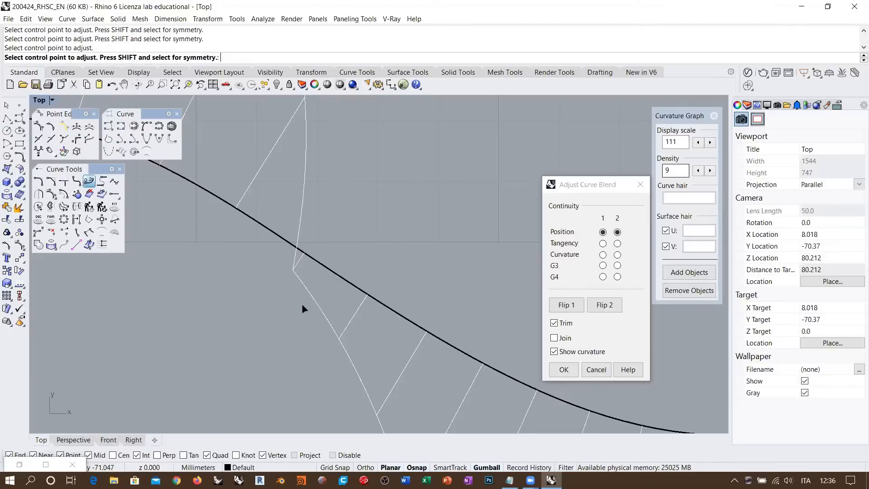
- Set the curve blend's continuity at end 1 to Tangency, keeping Position at end 2
scroll(232, 246, "down", 5)
scroll(397, 213, "up", 3)
right_click_drag(397, 213, 202, 349)
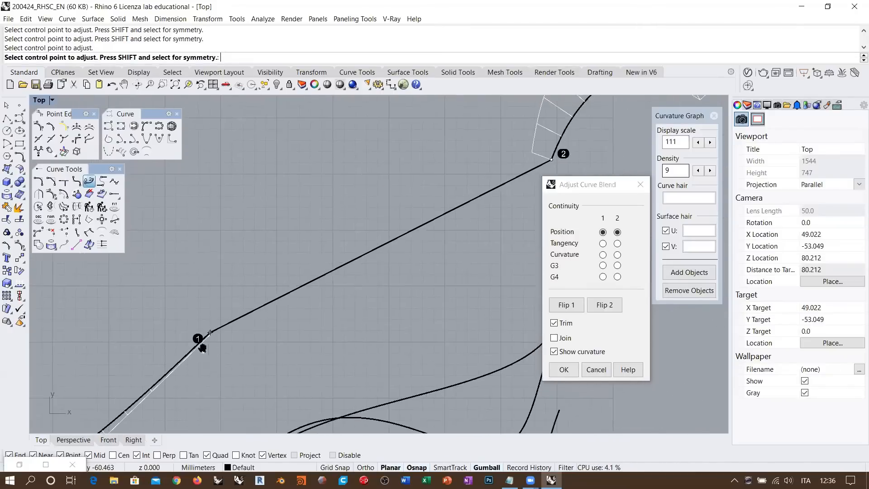
scroll(202, 348, "down", 2)
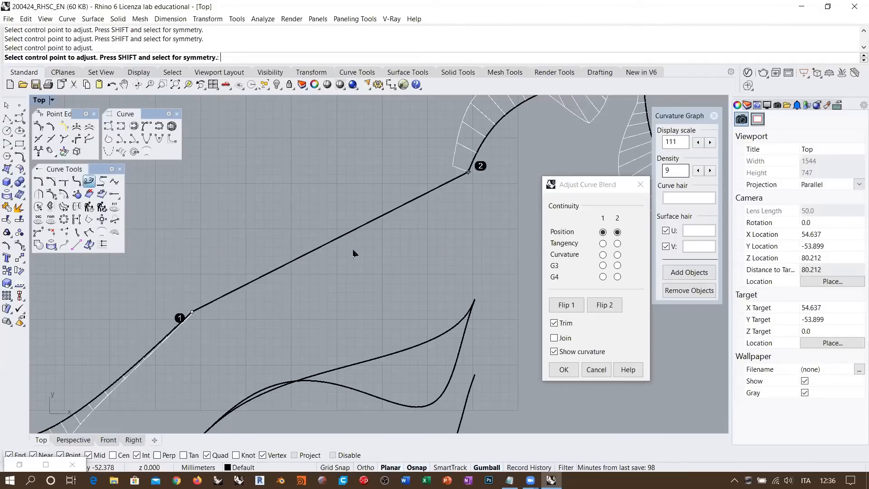
left_click(603, 244)
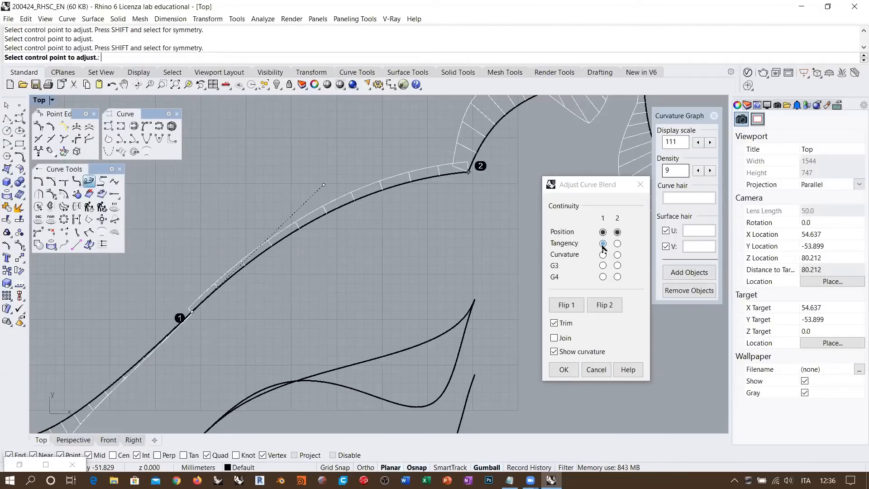
- Examine the curvature graph at end 1, comparing the hairs of the tangent blend and the adjoining curve
scroll(290, 247, "up", 4)
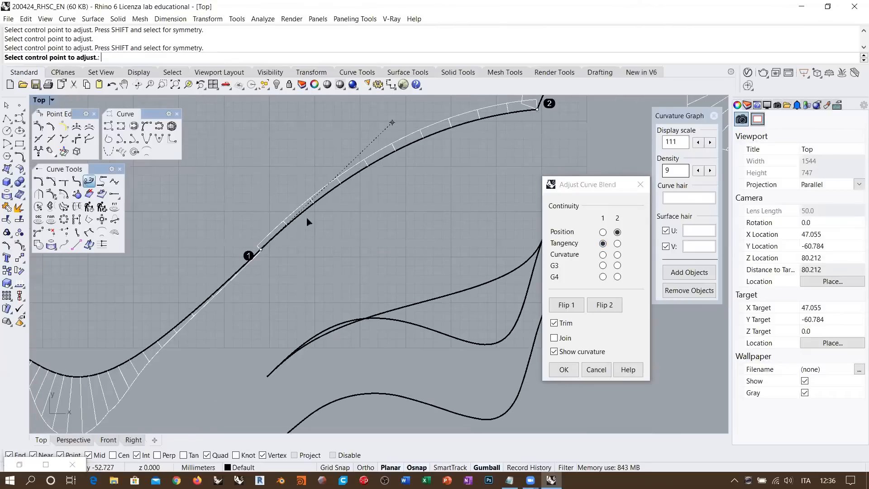
scroll(276, 265, "up", 2)
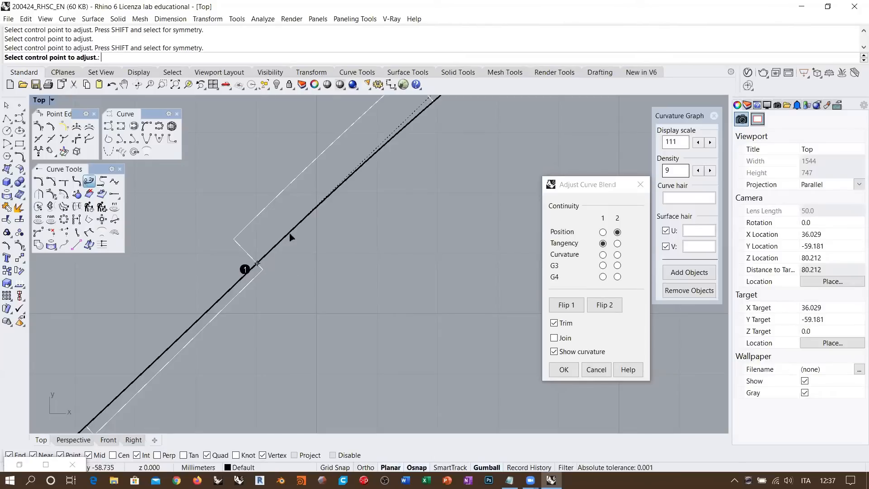
scroll(272, 308, "down", 10)
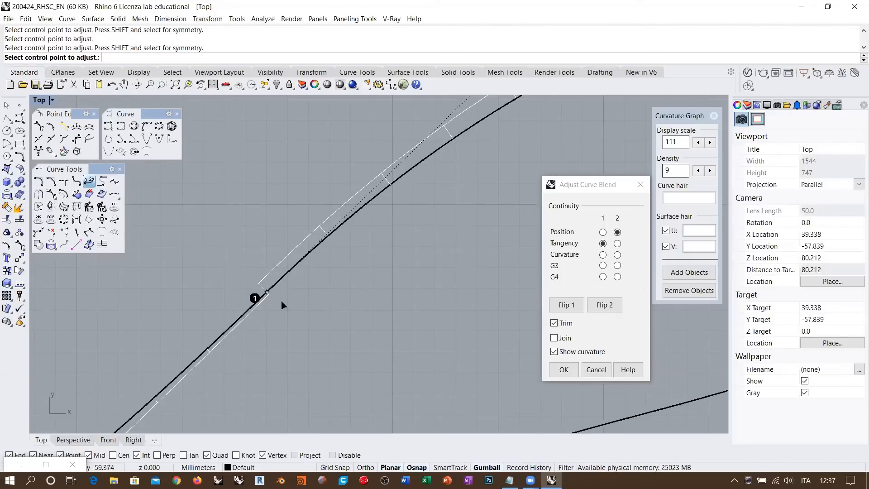
scroll(292, 312, "down", 5)
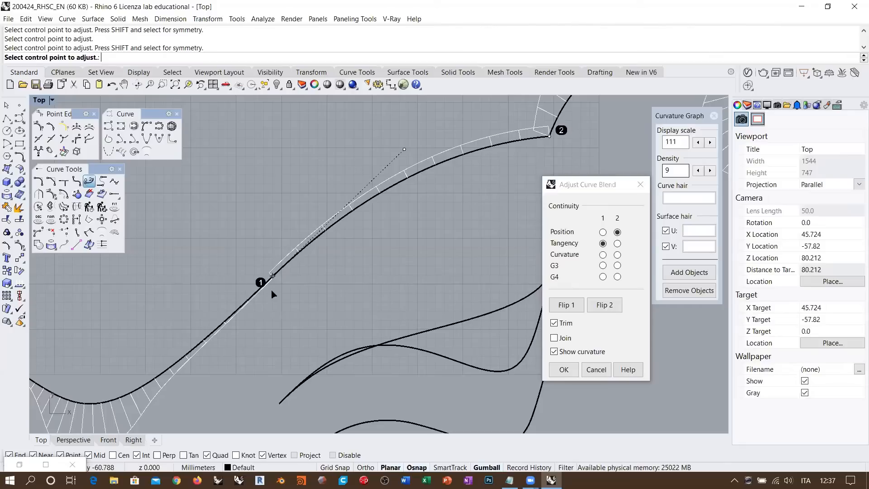
scroll(271, 294, "up", 5)
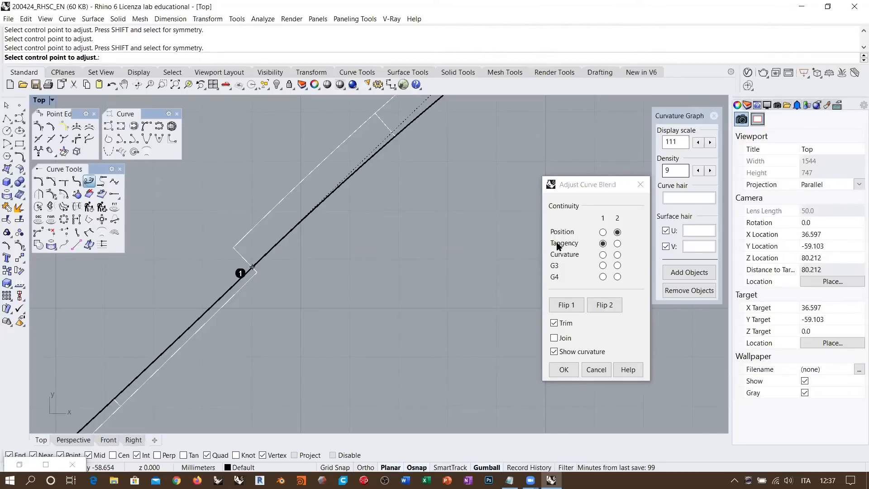
right_click_drag(279, 264, 327, 262)
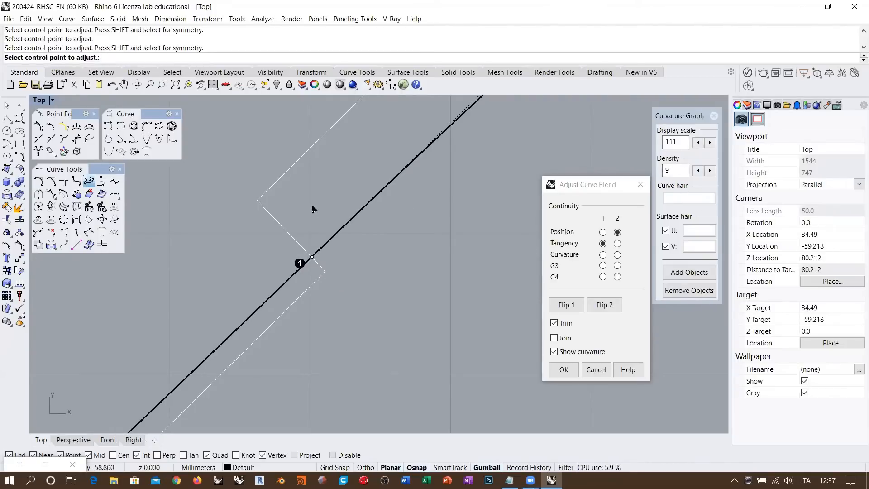
scroll(312, 208, "down", 5)
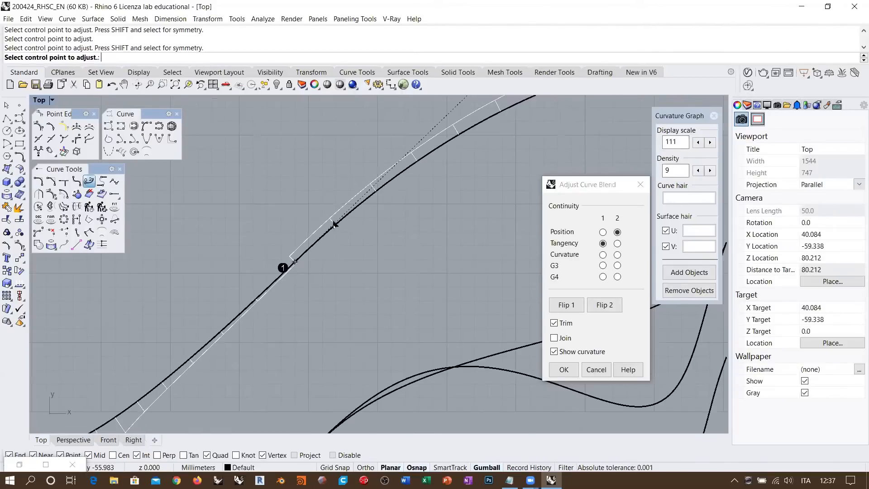
scroll(294, 261, "up", 5)
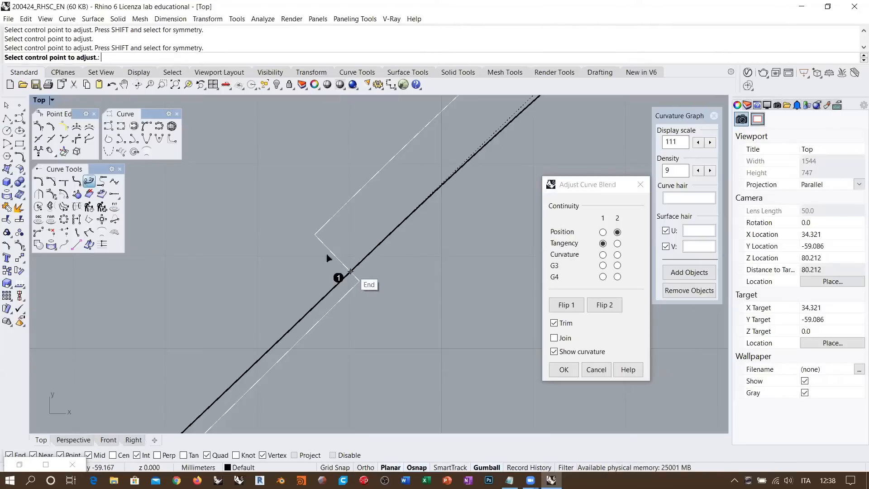
scroll(195, 302, "down", 8)
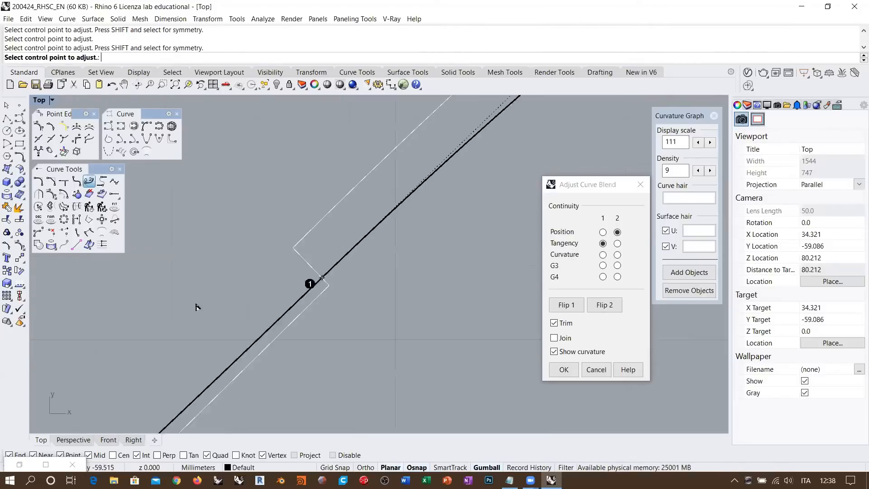
- Examine the curvature graph at end 2, where the blend meets the upper curve with Position continuity
right_click_drag(437, 241, 221, 296)
scroll(222, 297, "down", 17)
right_click_drag(416, 196, 364, 252)
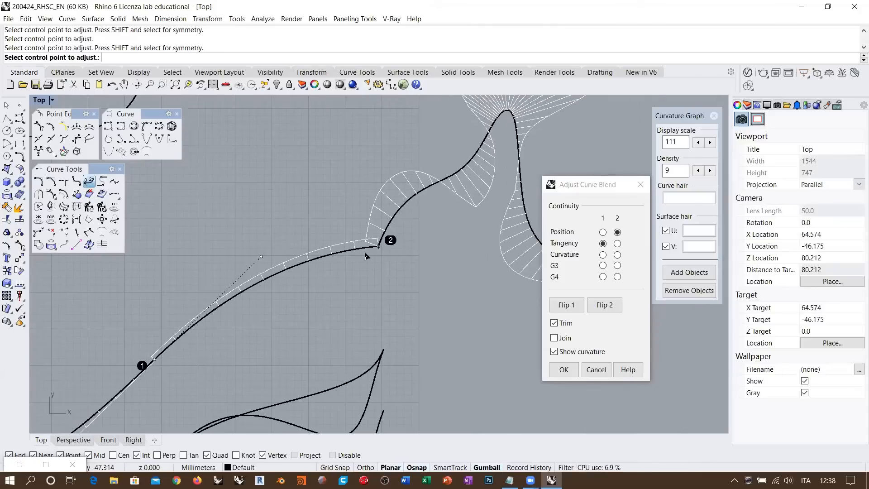
scroll(363, 253, "up", 17)
right_click_drag(419, 218, 383, 263)
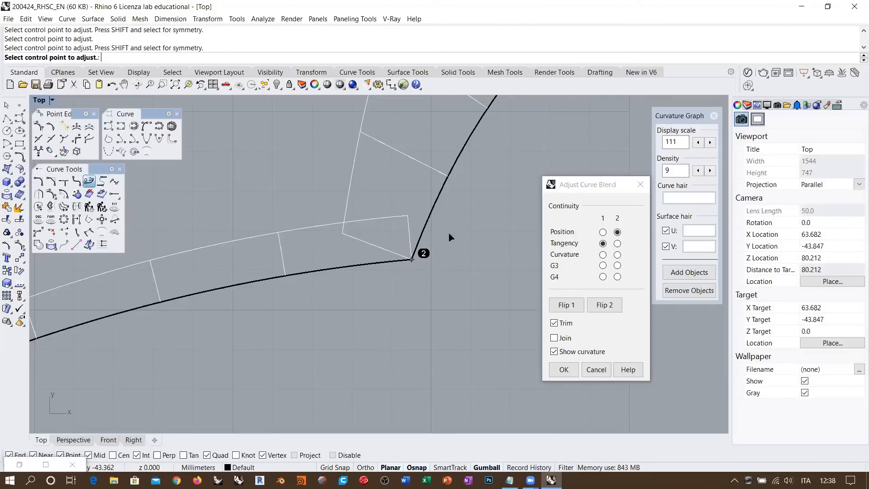
scroll(450, 228, "down", 3)
scroll(452, 225, "down", 4)
right_click_drag(452, 267, 410, 220)
scroll(389, 224, "up", 2)
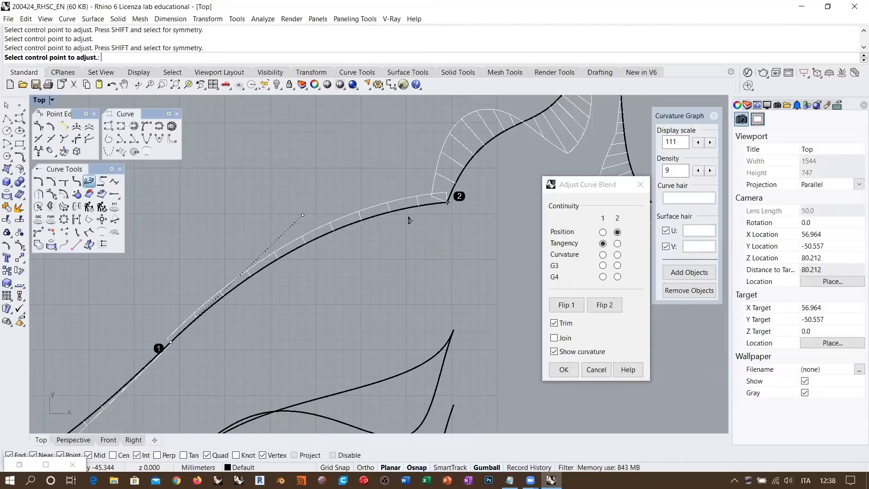
- Raise the blend's continuity at end 2 through Tangency to Curvature, and set end 1 to Curvature as well
right_click_drag(379, 220, 404, 214)
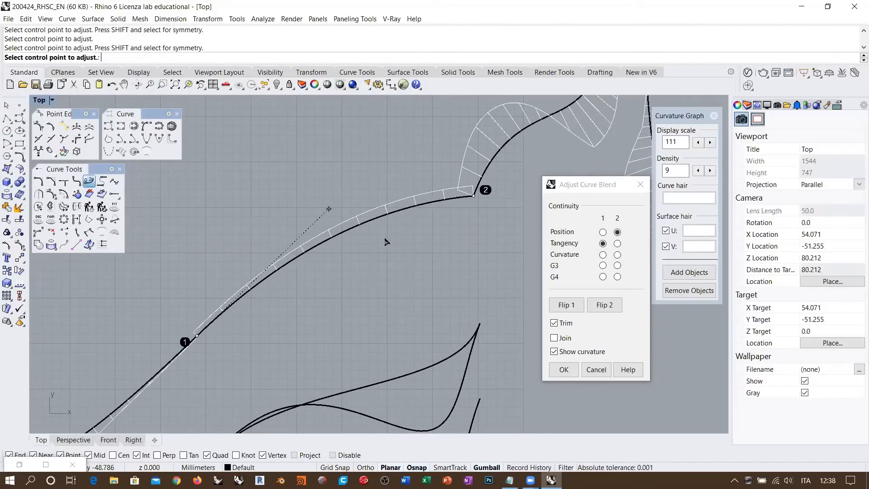
left_click(617, 243)
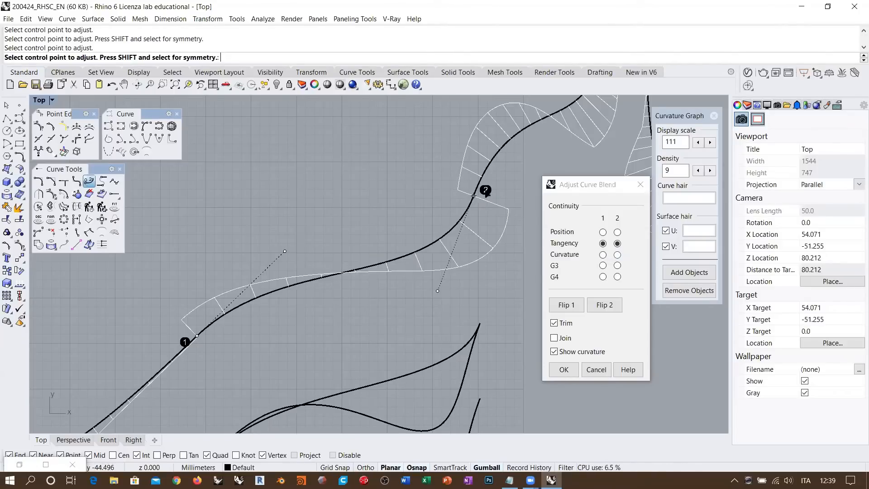
left_click(617, 255)
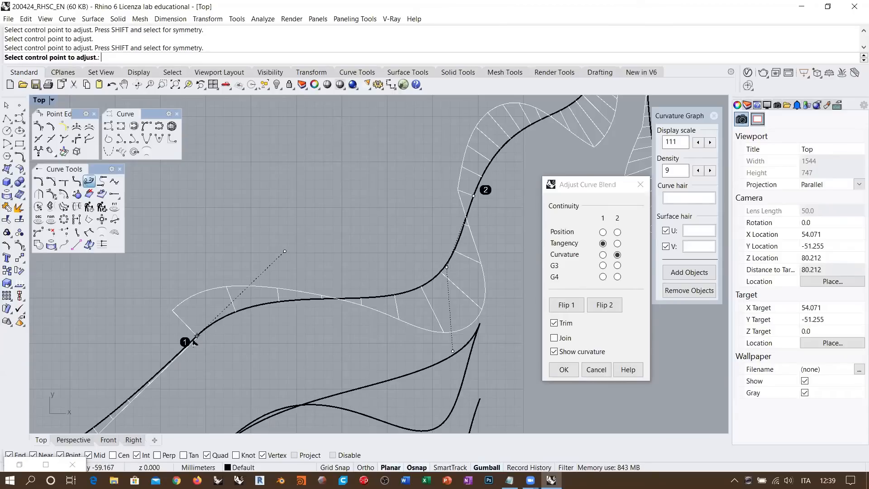
left_click(603, 255)
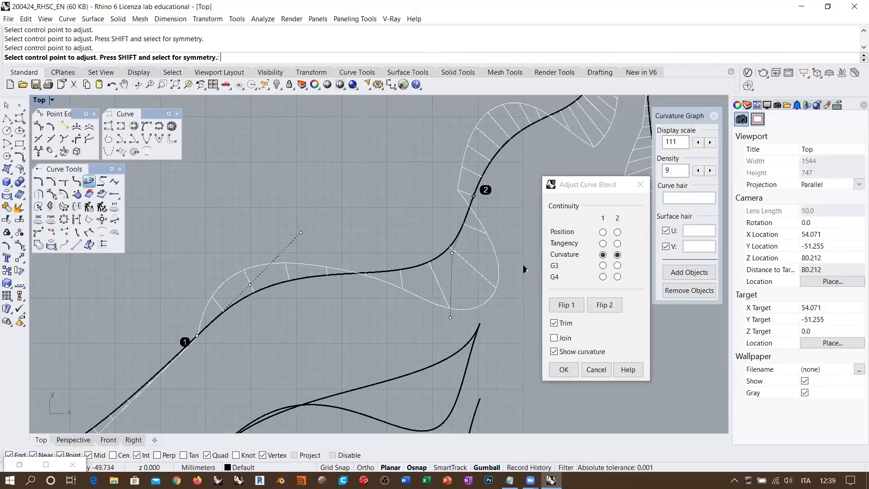
- Inspect the curvature graph at end 2 of the blend and set that end's continuity to G3
right_click_drag(493, 206, 454, 204)
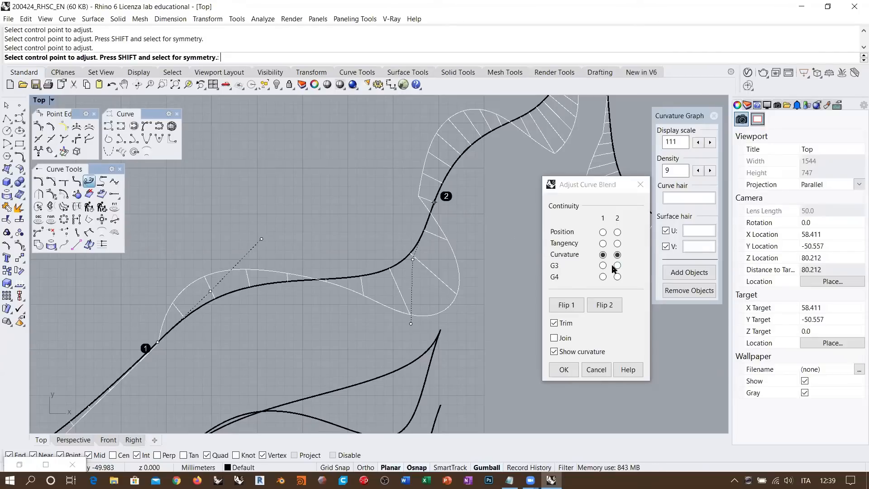
scroll(443, 205, "up", 6)
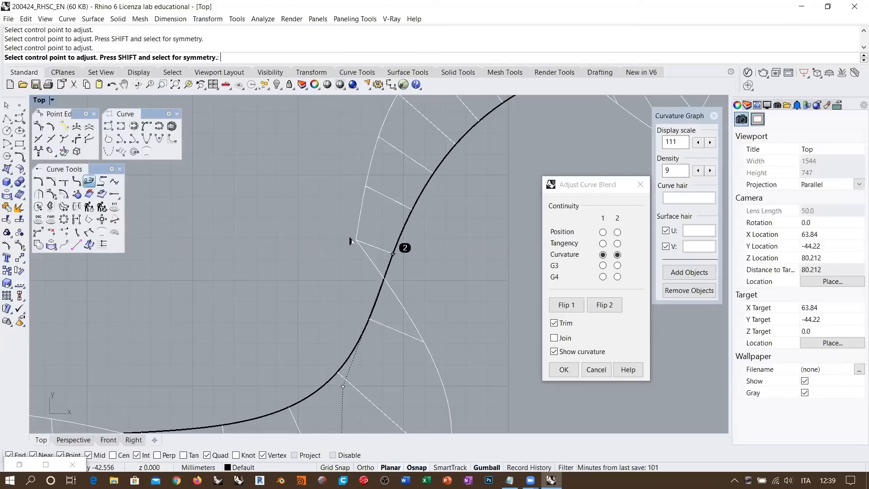
right_click_drag(355, 246, 346, 267)
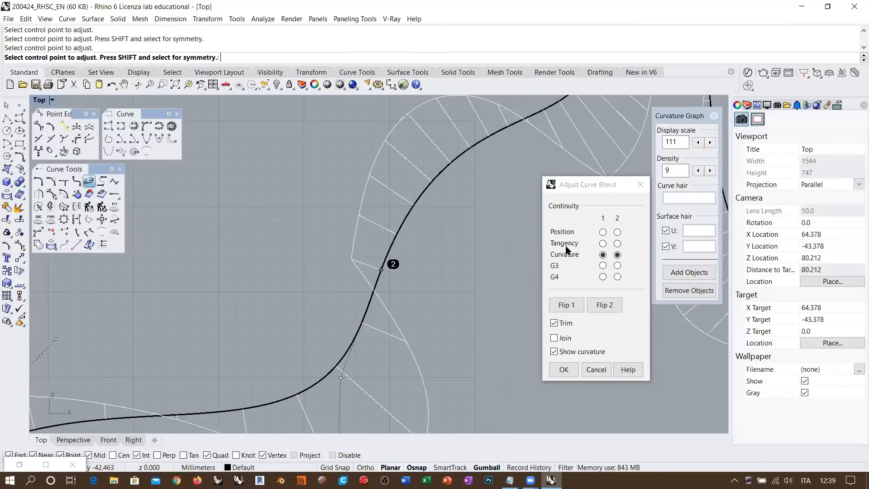
left_click(617, 266)
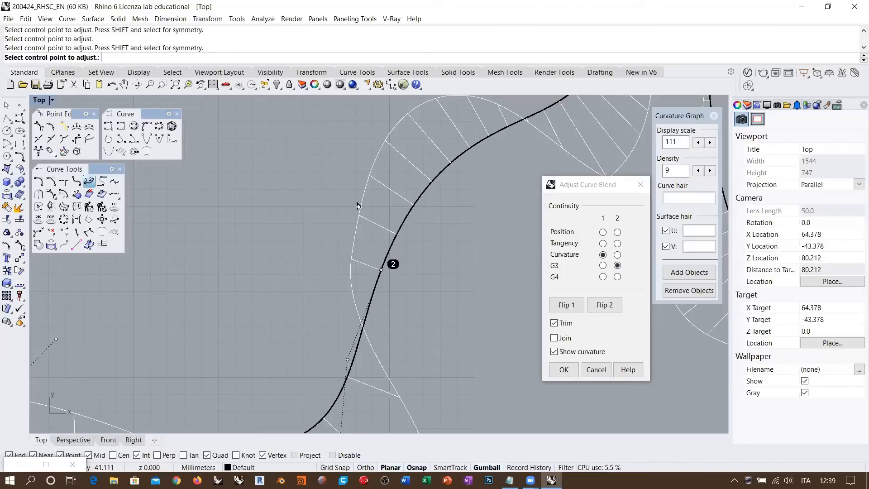
- Switch end 2 to Curvature and back to G3, comparing the blend's control points and curvature graph
scroll(383, 191, "down", 3)
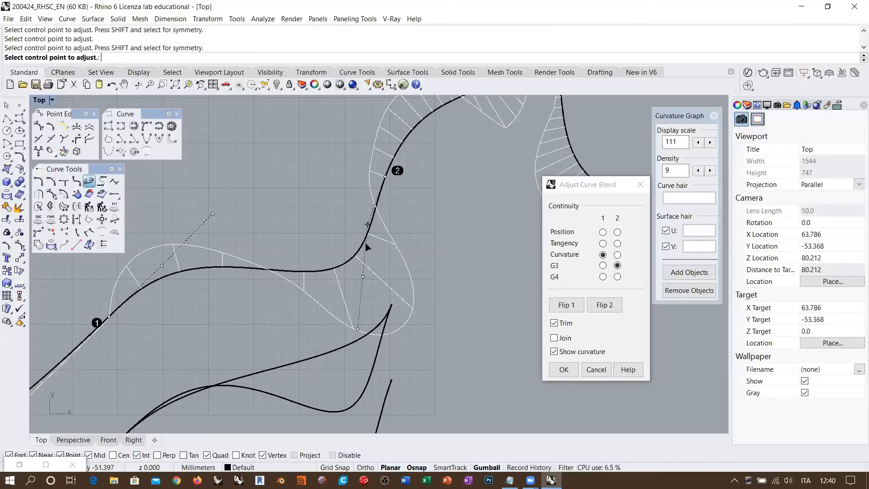
left_click(618, 255)
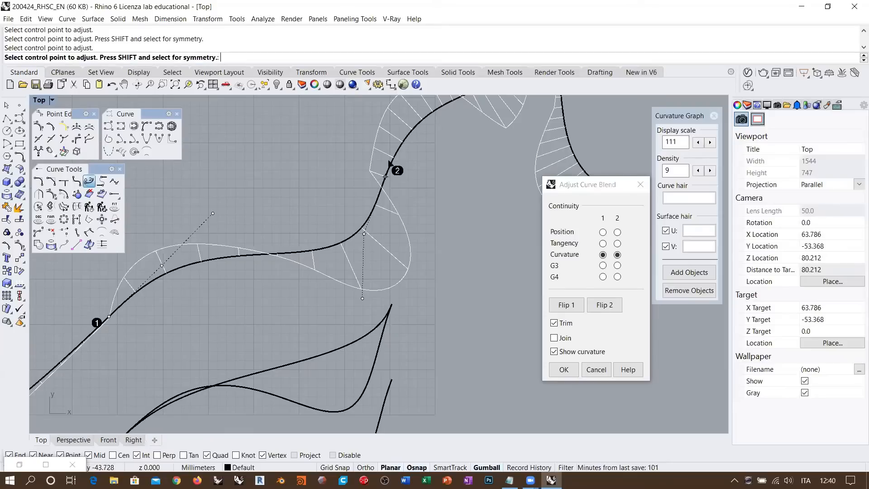
right_click_drag(416, 126, 399, 157)
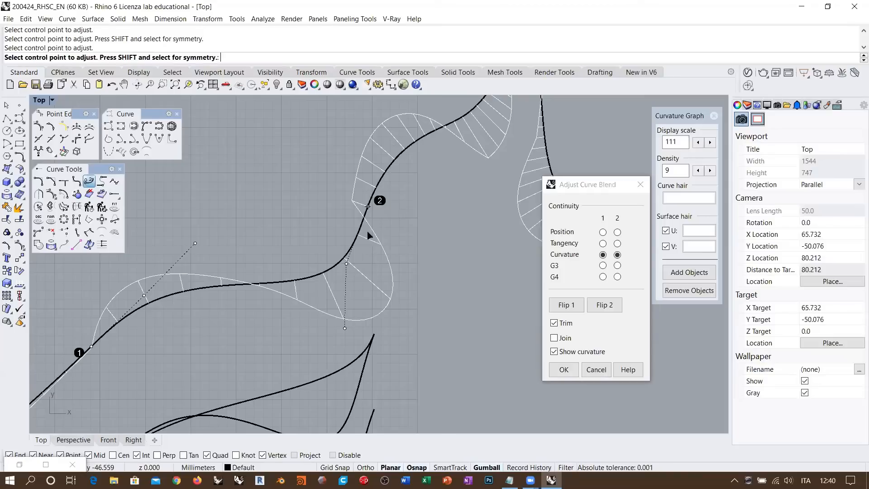
left_click(618, 266)
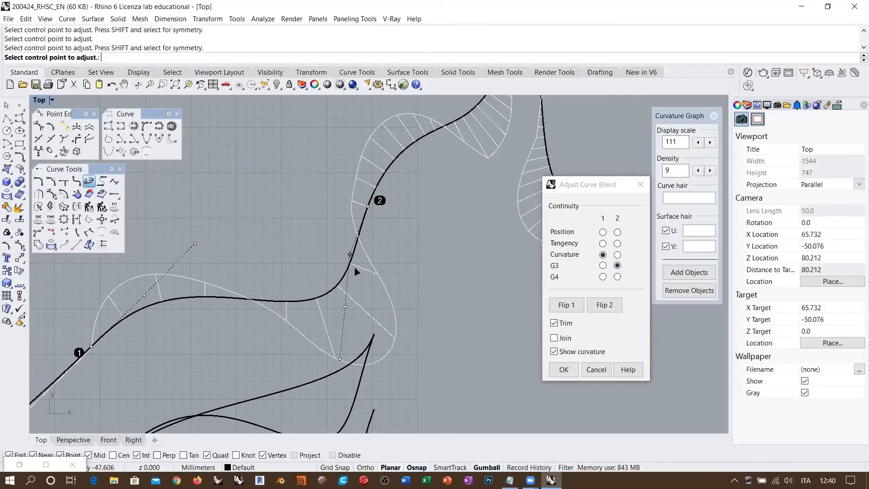
right_click_drag(343, 358, 356, 305)
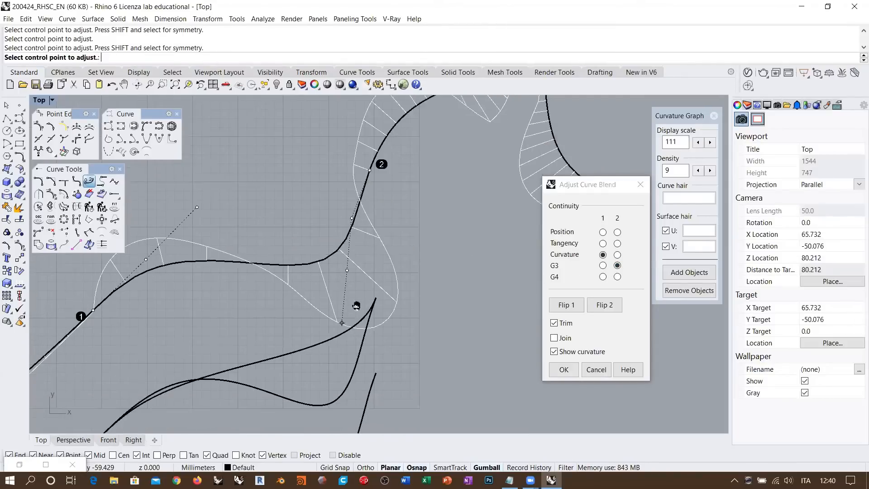
scroll(353, 301, "up", 6)
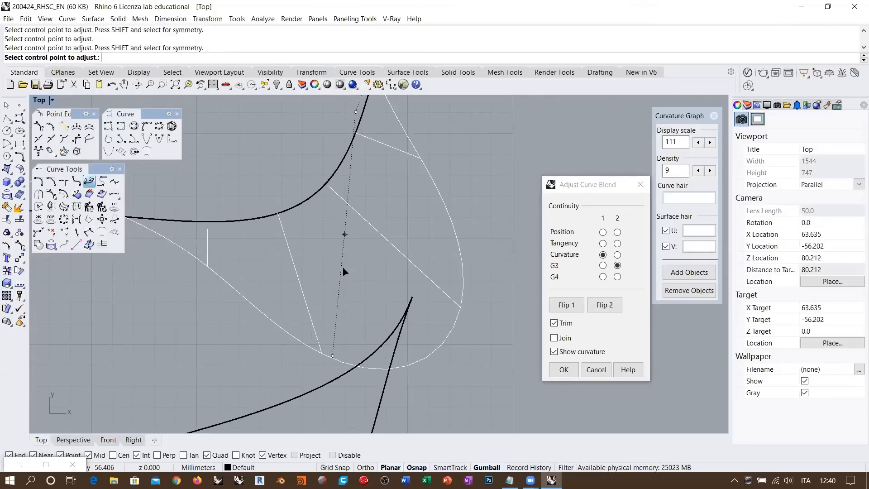
scroll(344, 271, "down", 6)
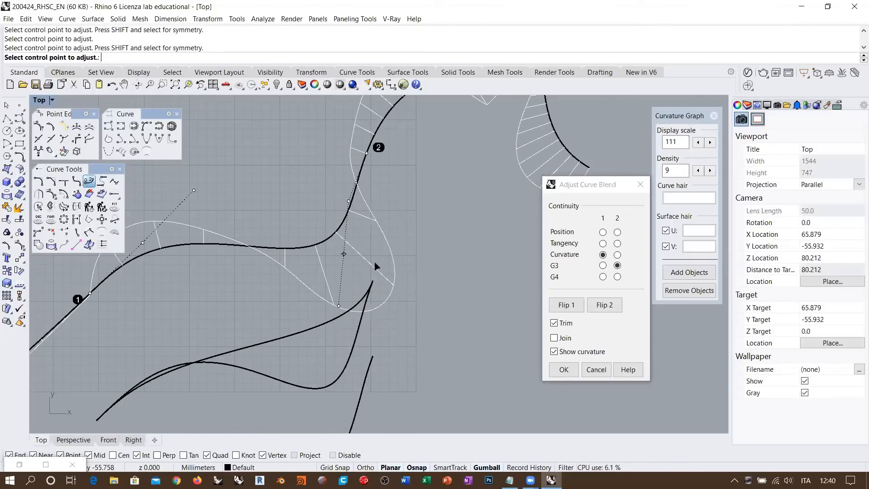
scroll(366, 246, "down", 3)
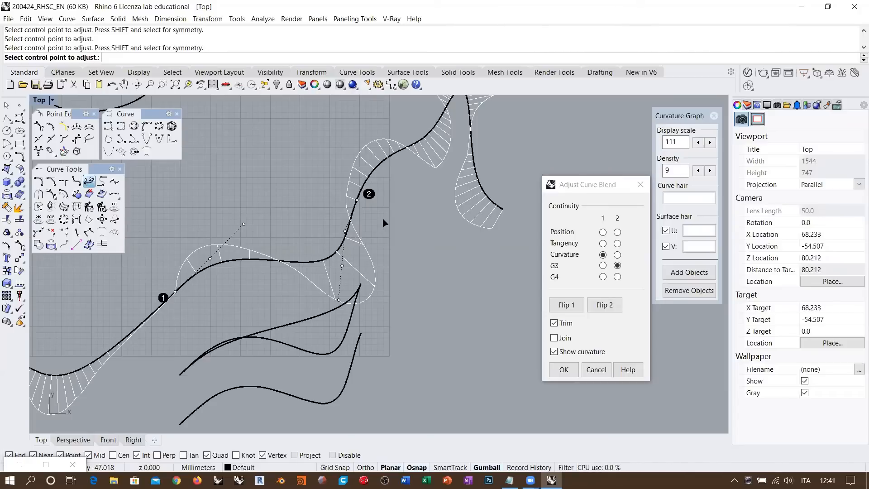
- Set end 1 of the blend to G3, and raise both ends to G4 continuity
scroll(340, 238, "up", 4)
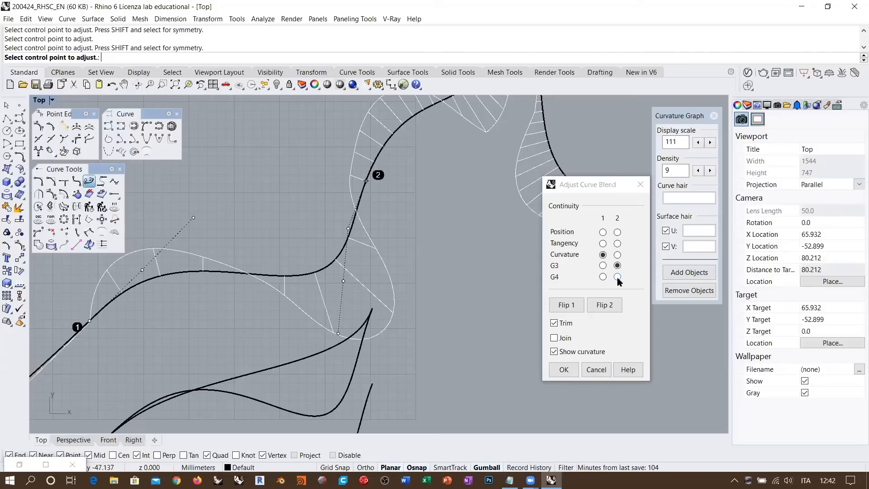
right_click_drag(404, 204, 437, 226)
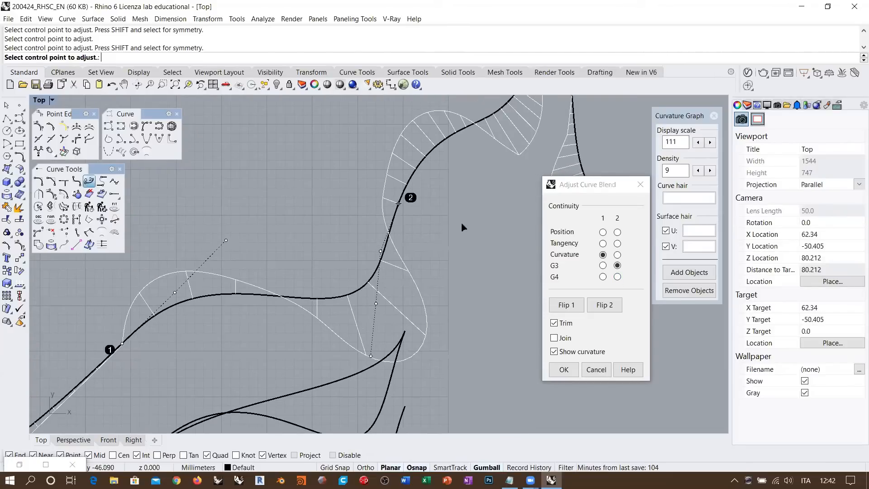
left_click(602, 265)
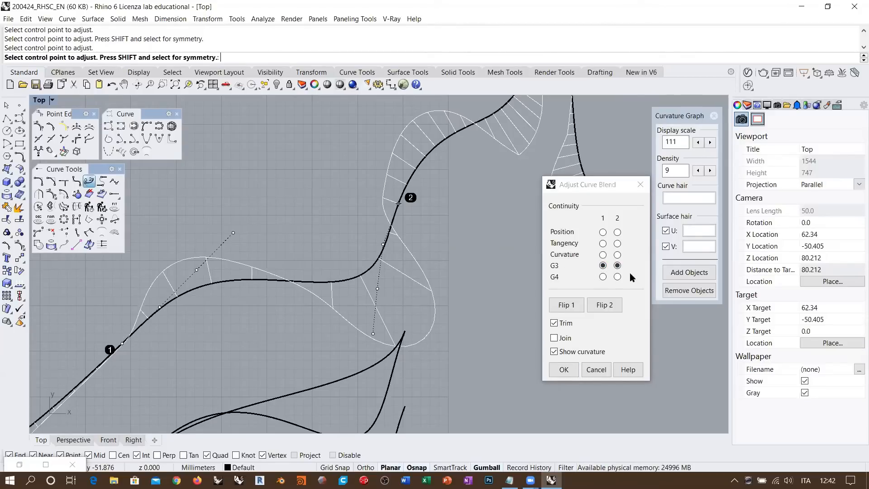
right_click_drag(409, 254, 409, 237)
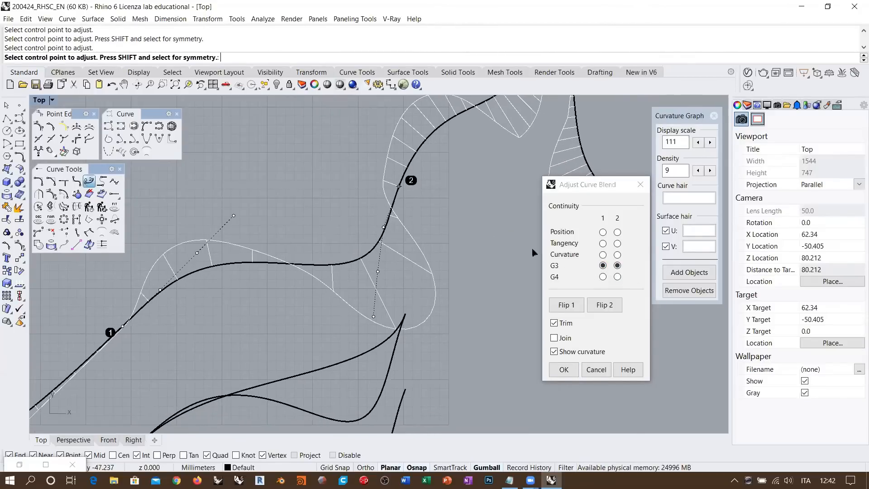
left_click(616, 276)
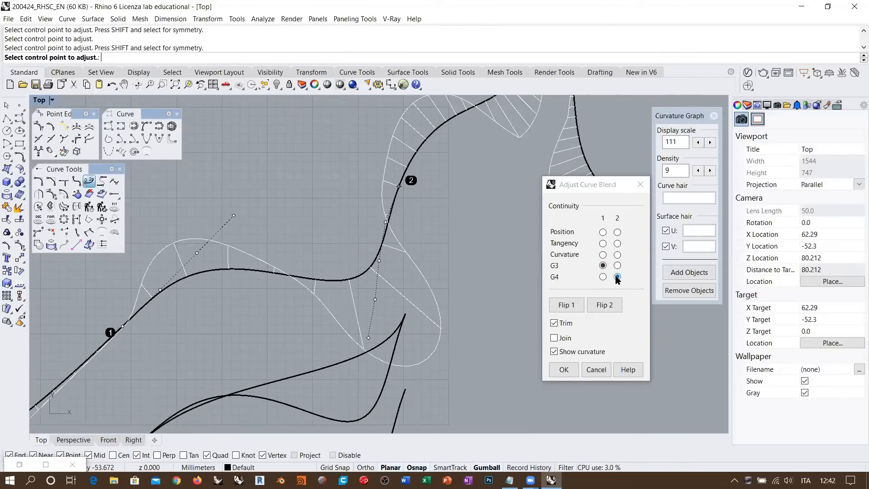
left_click(602, 277)
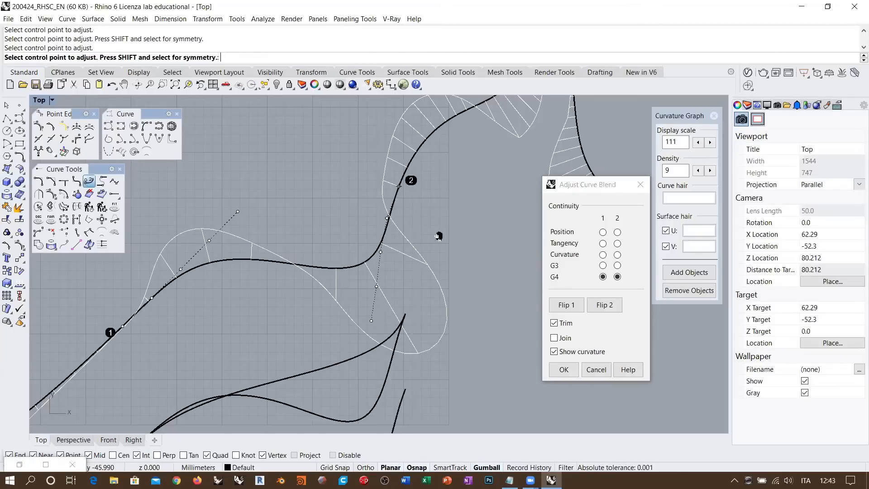
- Disable object snaps and reshape the blend by moving its control point nearest to end 2
right_click_drag(436, 213, 435, 219)
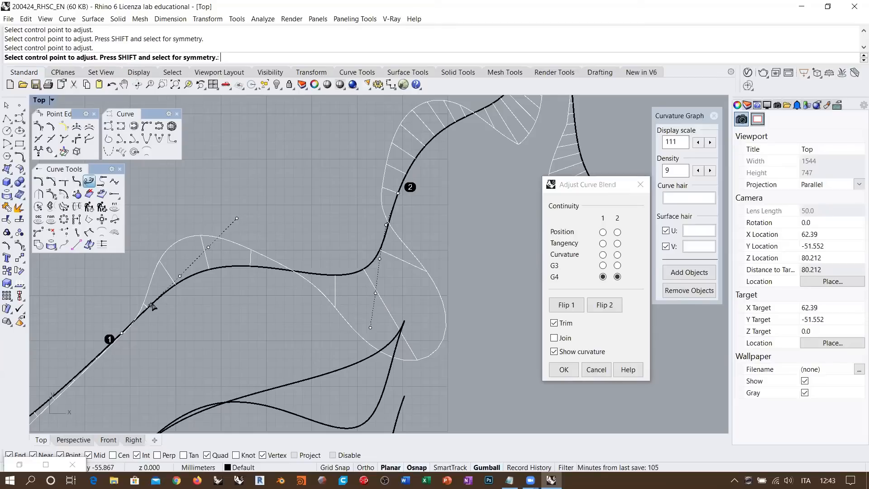
left_click(333, 455)
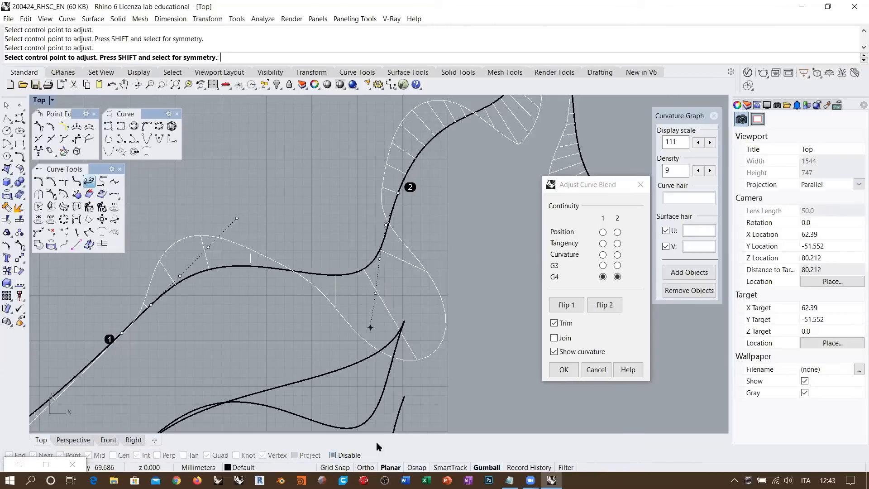
right_click_drag(387, 225, 345, 218)
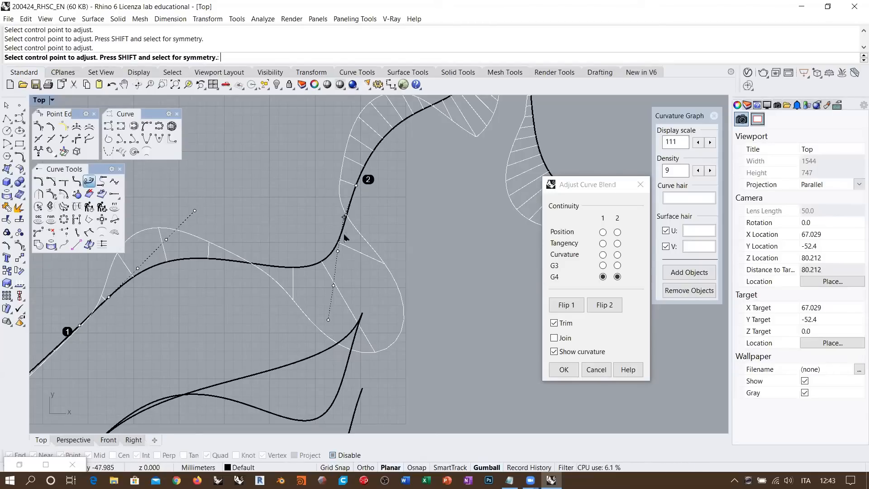
left_click(345, 217)
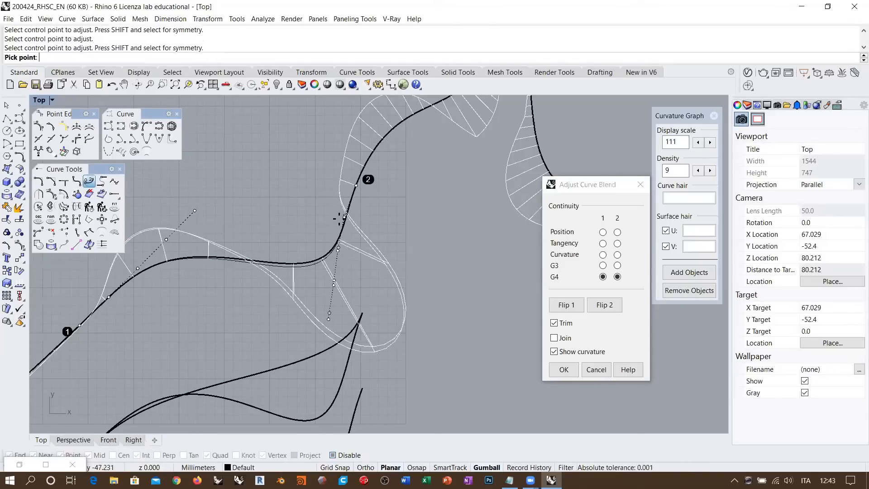
left_click(312, 247)
- Accept the adjusted G4 blend between the two curves
scroll(346, 179, "down", 5)
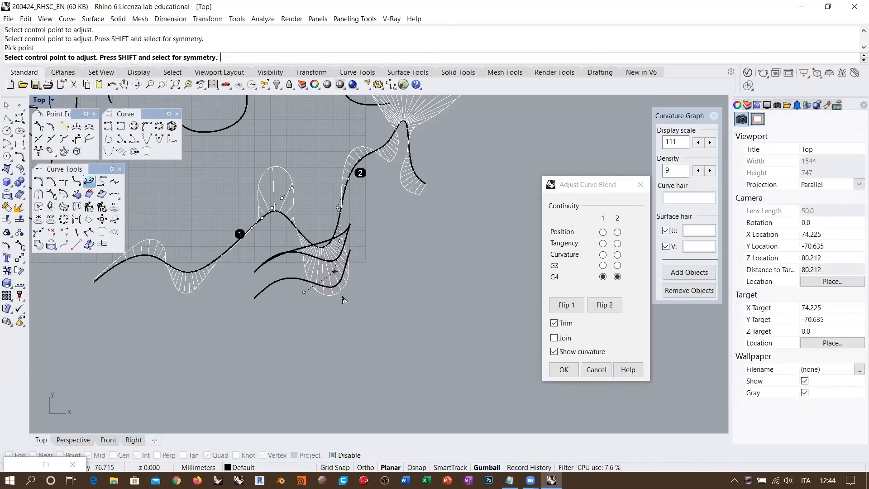
scroll(330, 284, "up", 3)
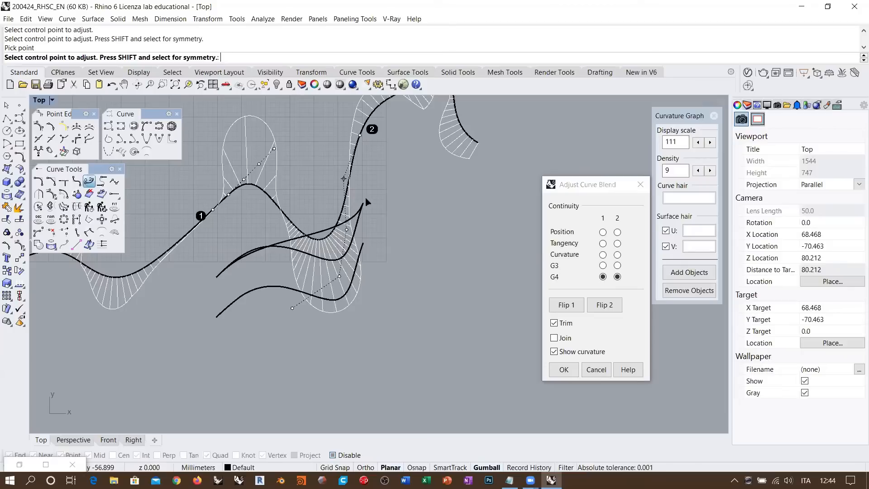
right_click_drag(395, 180, 409, 260)
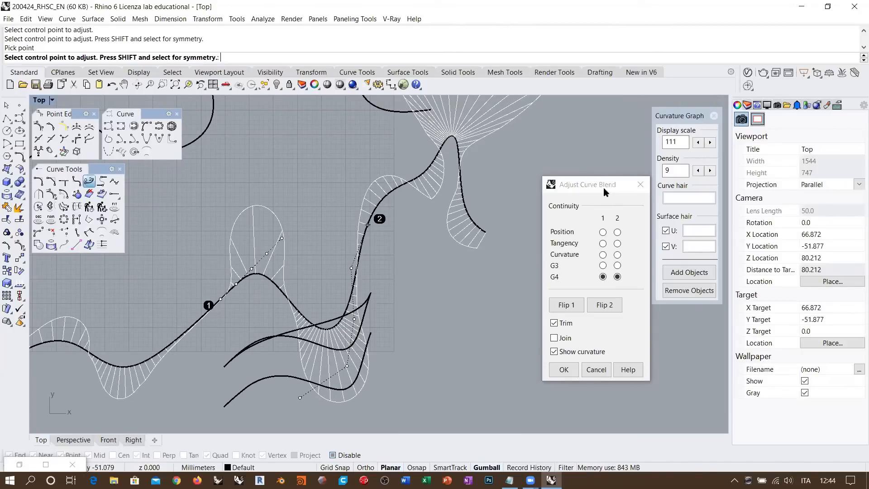
left_click(570, 374)
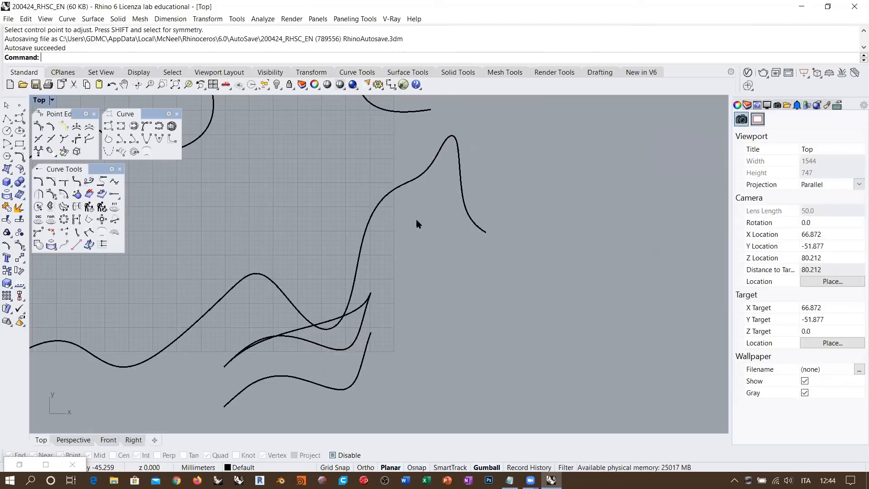
- Draw a degree-3 control-point curve with ten points, forming a gentle rising wave in the space above the blended curve
right_click_drag(421, 218, 452, 295)
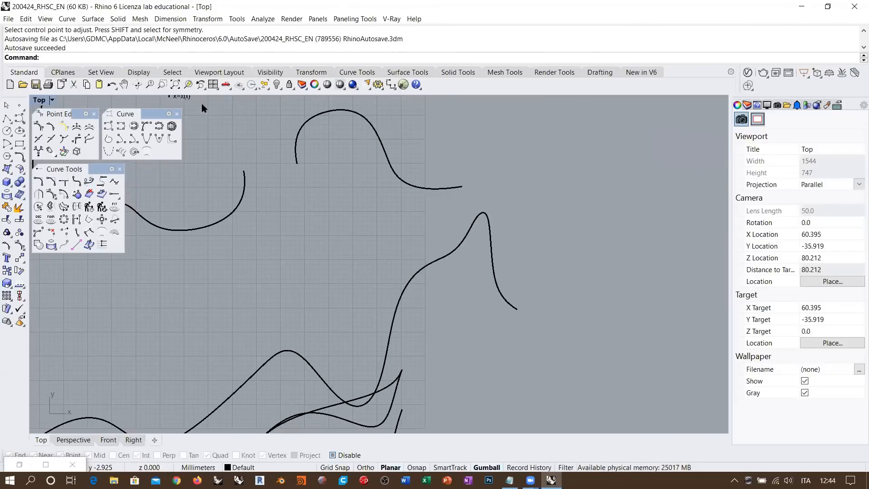
left_click(108, 126)
scroll(254, 276, "up", 4)
left_click(120, 313)
left_click(200, 296)
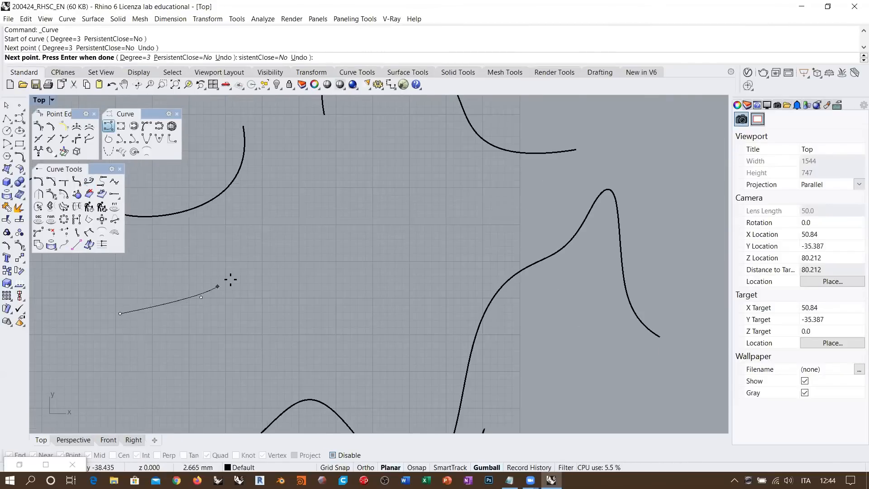
left_click(254, 255)
left_click(309, 195)
left_click(363, 162)
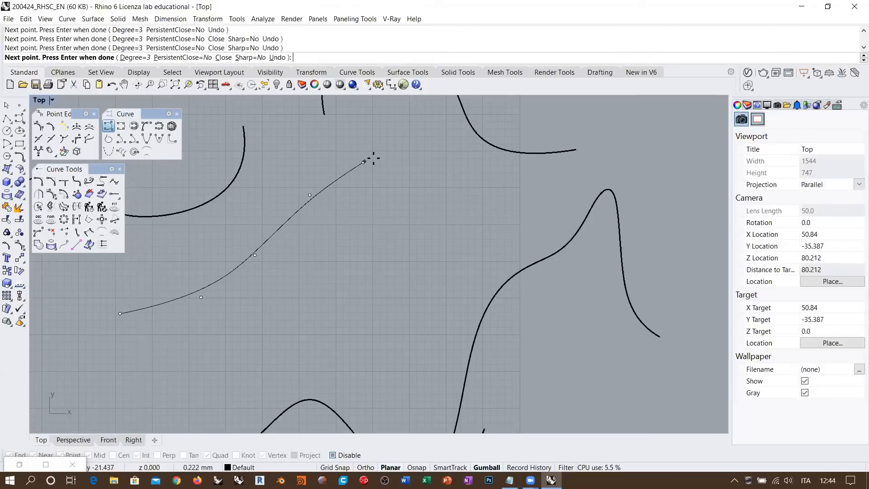
left_click(422, 150)
left_click(485, 163)
left_click(548, 174)
left_click(600, 163)
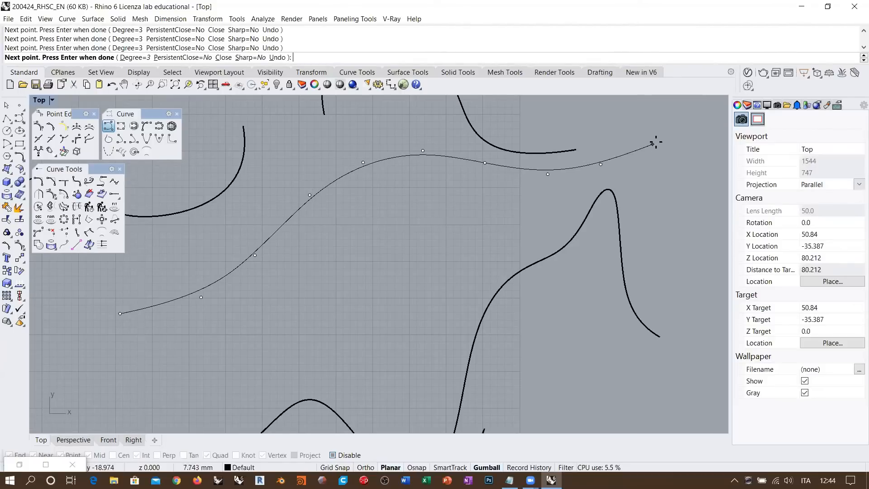
left_click(655, 141)
key("Return")
- Draw a second degree-3 control-point curve starting just below the first and rising into a tall, narrow hump midway
key("Return")
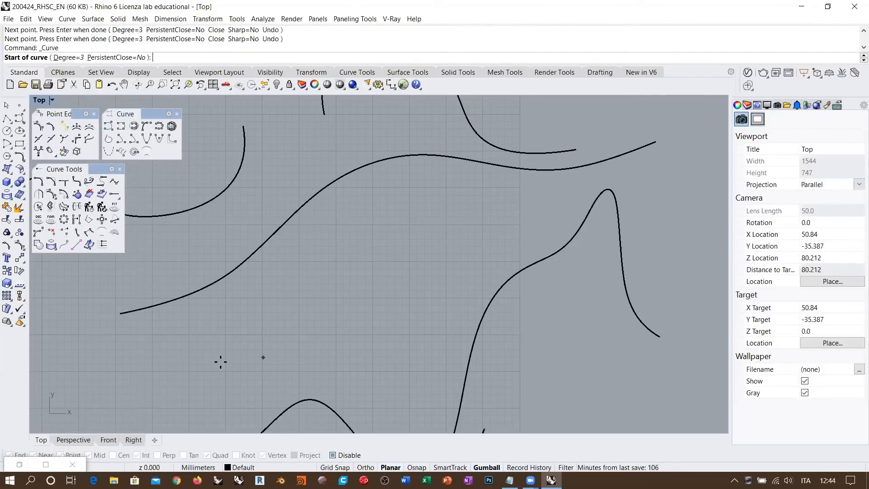
left_click(120, 343)
left_click(202, 327)
scroll(241, 328, "down", 6)
left_click(272, 300)
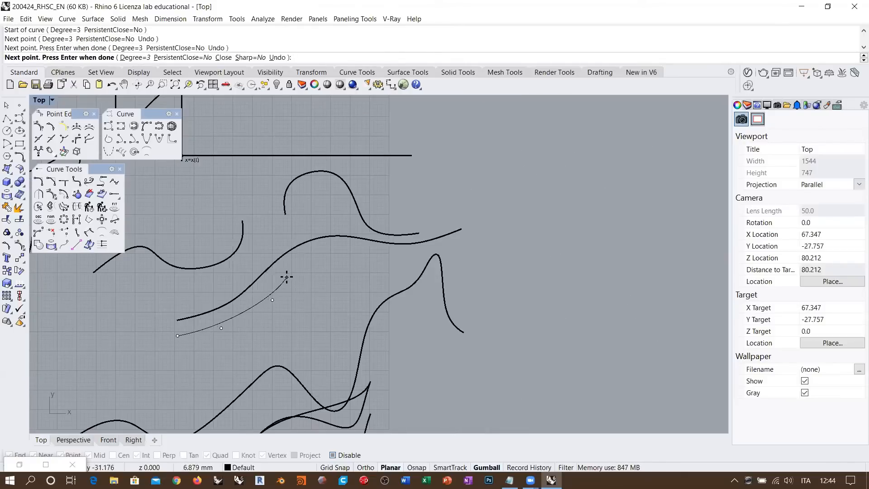
left_click(286, 276)
left_click(283, 239)
left_click(270, 206)
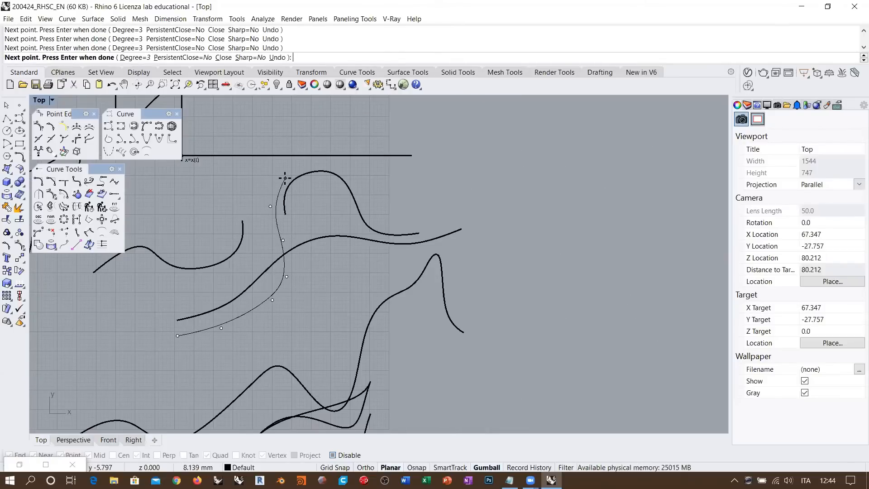
left_click(285, 178)
left_click(306, 184)
left_click(311, 206)
left_click(318, 247)
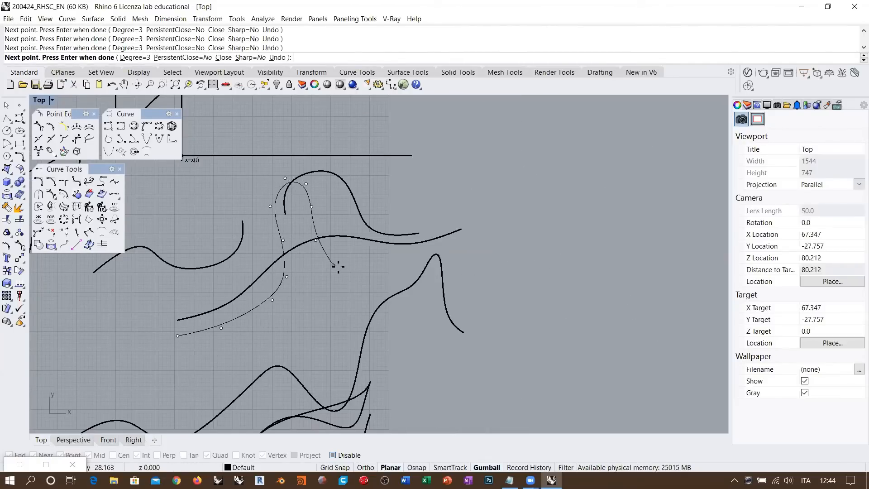
left_click(360, 270)
left_click(406, 254)
left_click(464, 237)
right_click(329, 252)
- Select the two new curves and move them together to the empty area outside the grid
left_click_drag(319, 268, 272, 254)
scroll(272, 254, "down", 4)
left_click_drag(325, 234, 530, 223)
left_click(553, 305)
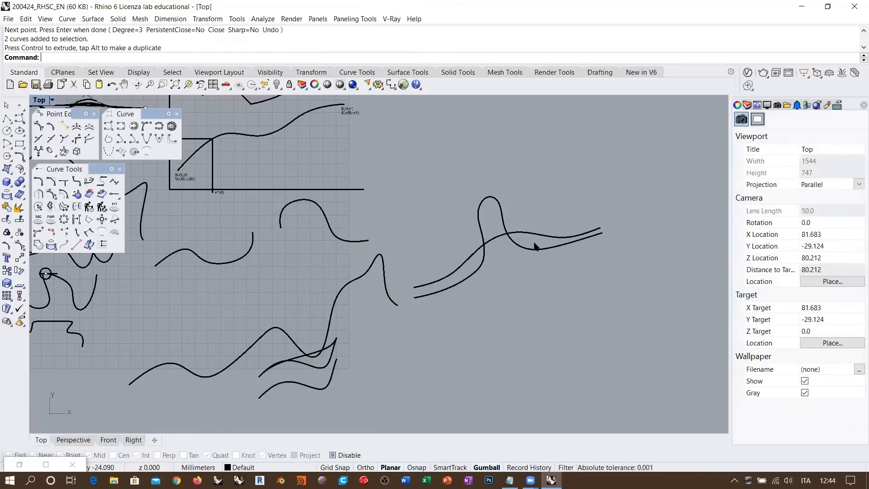
- Separate the two curves by moving the gentle wave diagonally below the humped curve
scroll(525, 246, "up", 4)
right_click_drag(516, 246, 444, 214)
left_click_drag(434, 193, 563, 310)
scroll(398, 245, "down", 4)
left_click(441, 263)
right_click_drag(546, 326, 494, 340)
left_click_drag(495, 341, 339, 210)
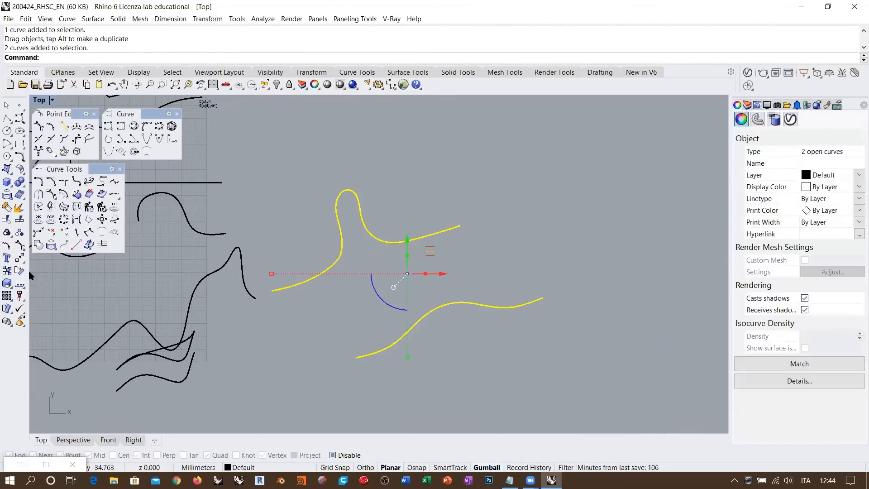
left_click(18, 284)
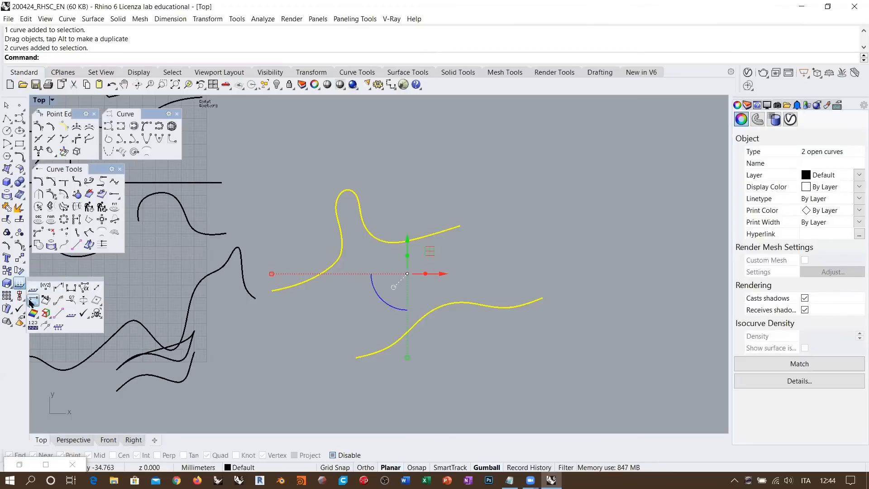
right_click(34, 302)
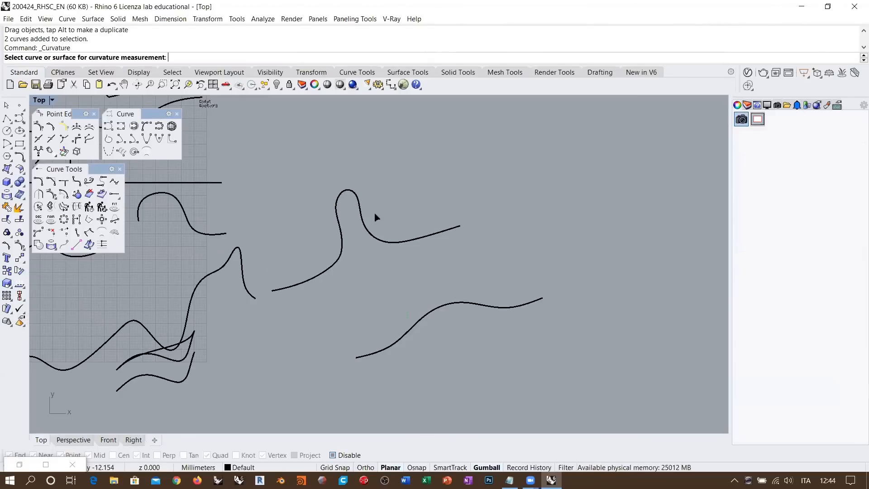
key("Escape")
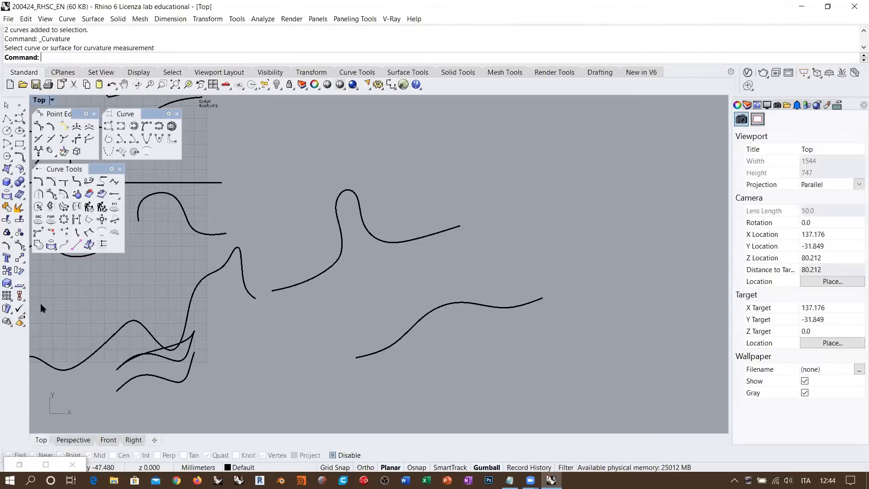
- Display the curvature graph on both the humped curve and the gentle wave, and clear the selection
left_click_drag(499, 354, 337, 217)
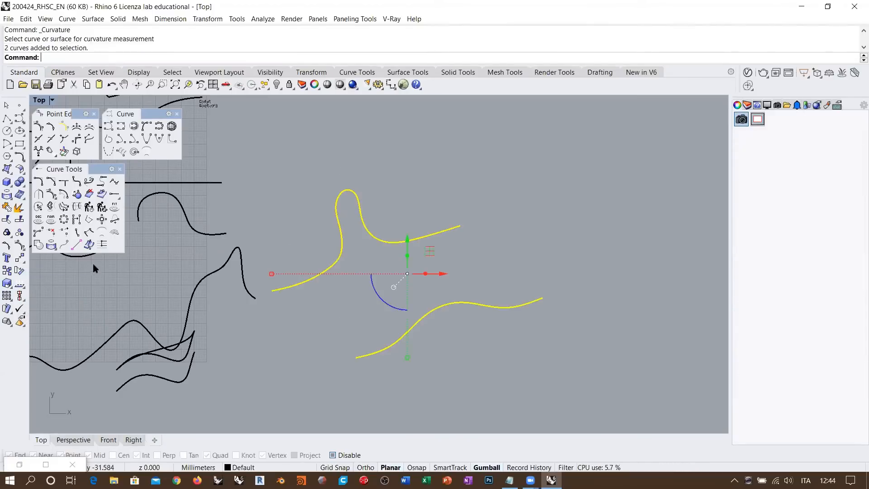
left_click(20, 285)
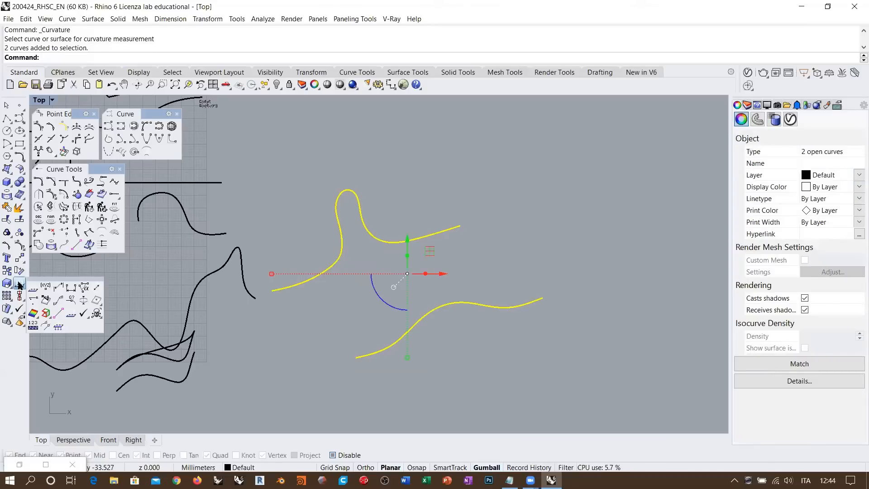
left_click(58, 301)
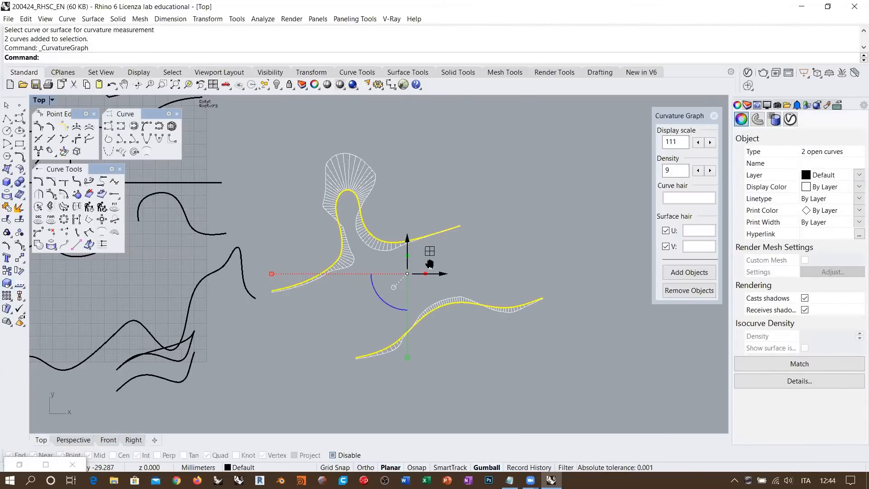
scroll(419, 247, "up", 2)
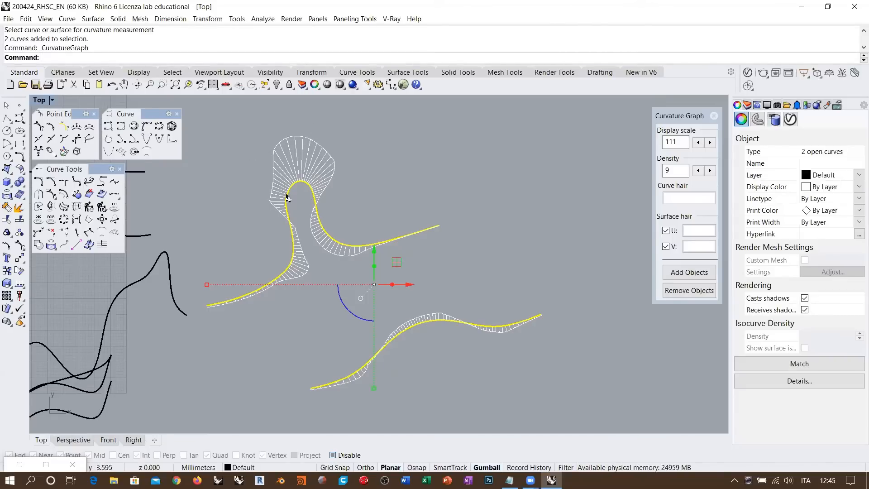
left_click(368, 194)
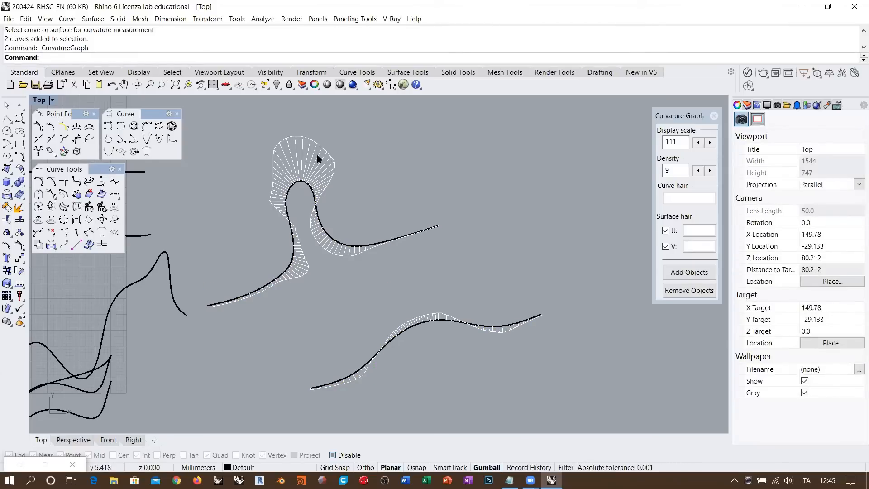
- Select the humped curve and pull a control point at the hump's crest upward to sharpen the peak
left_click(288, 193)
left_click(294, 178)
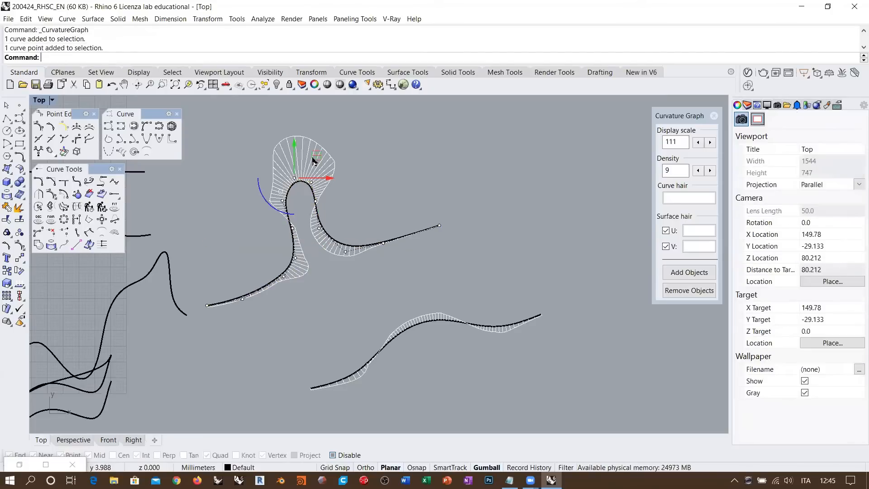
left_click_drag(316, 156, 307, 130)
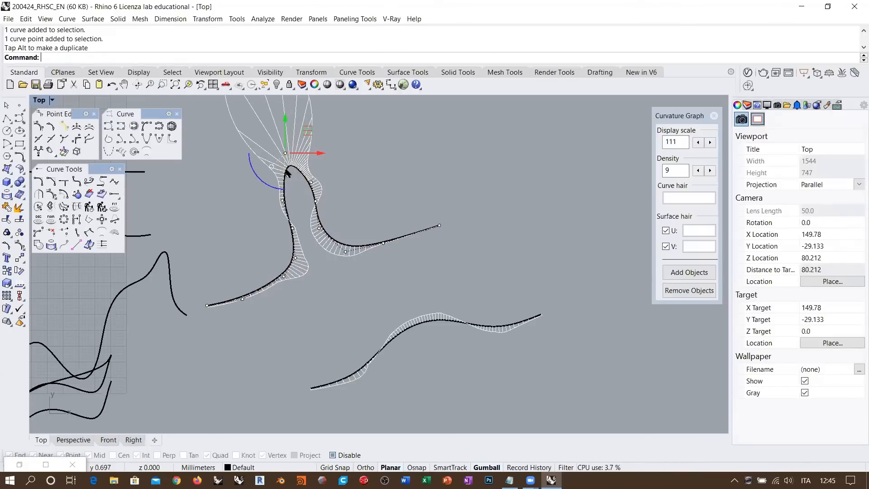
right_click_drag(290, 170, 309, 237)
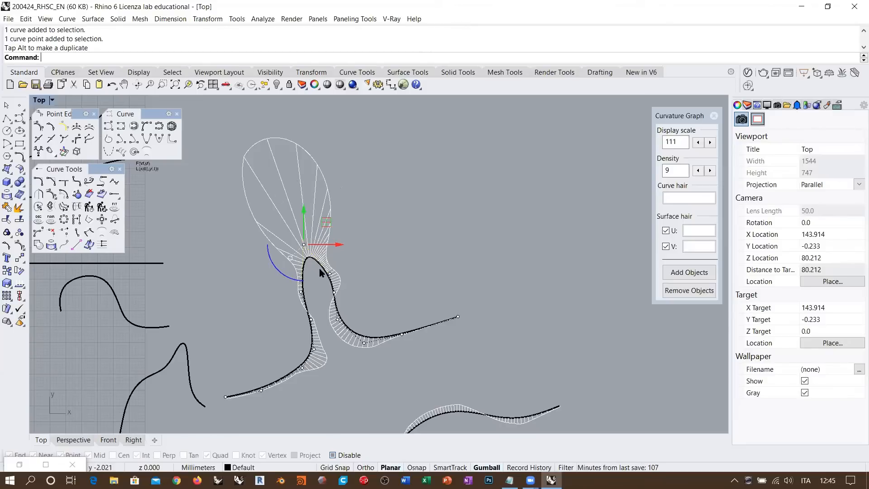
- Reshape the humped curve by moving control points at its crest to round and widen the peak
right_click_drag(319, 268, 305, 203)
scroll(305, 203, "up", 2)
left_click(320, 205)
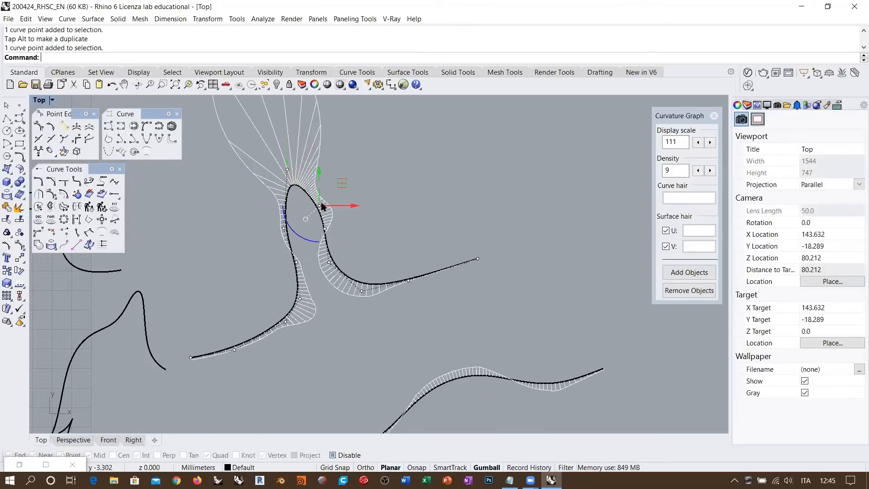
left_click_drag(322, 206, 291, 171)
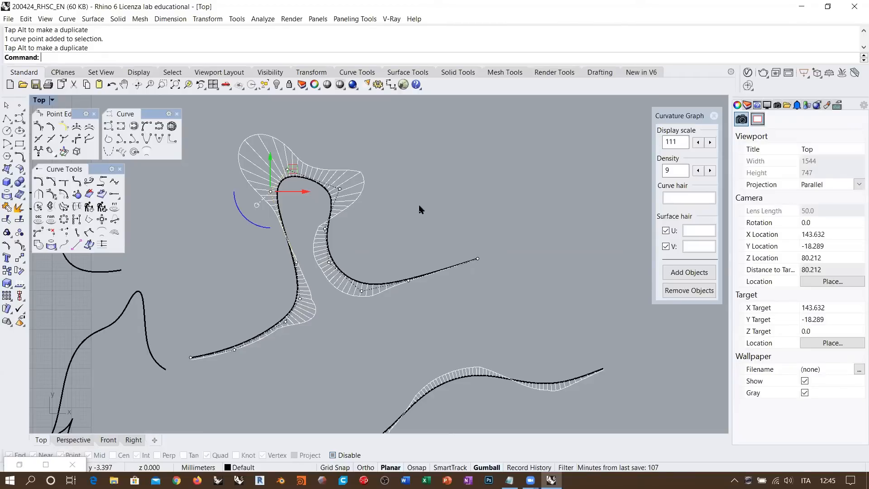
- Reposition the Curvature Graph dialog closer to the curves and lower the display scale to 99
left_click_drag(679, 116, 523, 129)
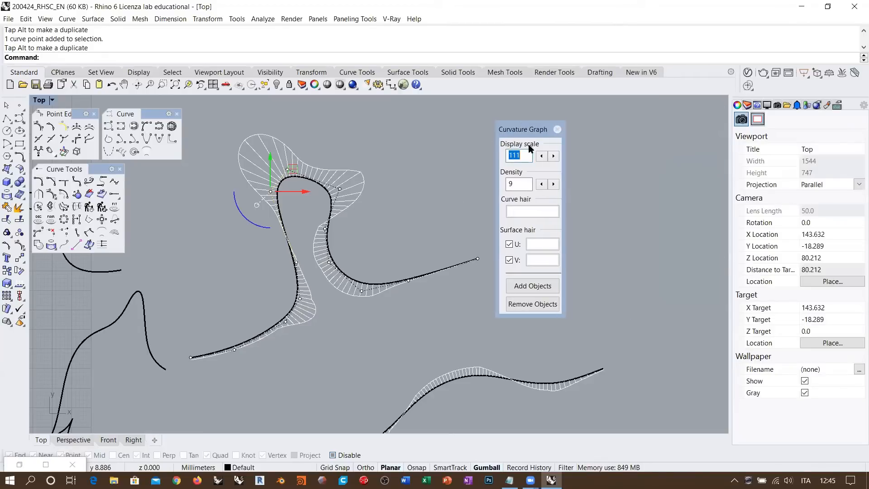
left_click(541, 157)
left_click(541, 157)
left_click(541, 157)
left_click(541, 156)
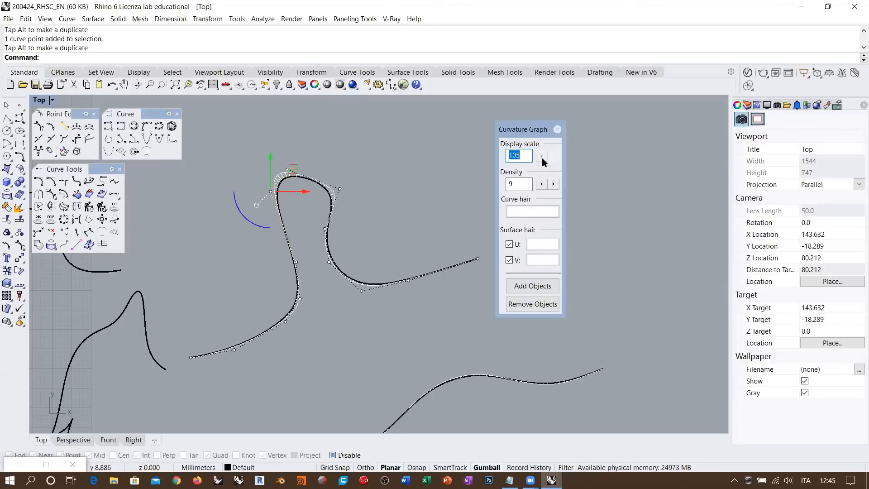
left_click(542, 156)
left_click(542, 156)
left_click(541, 157)
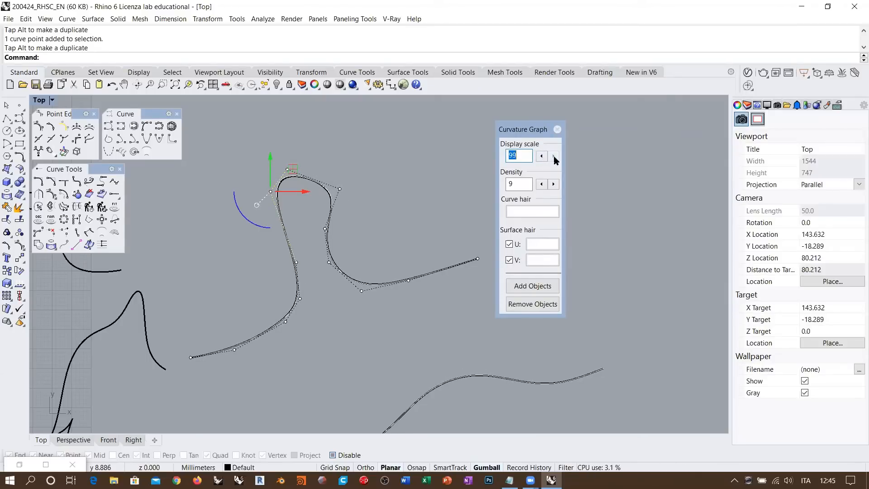
- Raise the curvature graph's display scale to 112
left_click(553, 156)
left_click(553, 156)
left_click(553, 157)
left_click(553, 156)
left_click(554, 157)
left_click(554, 157)
left_click(554, 157)
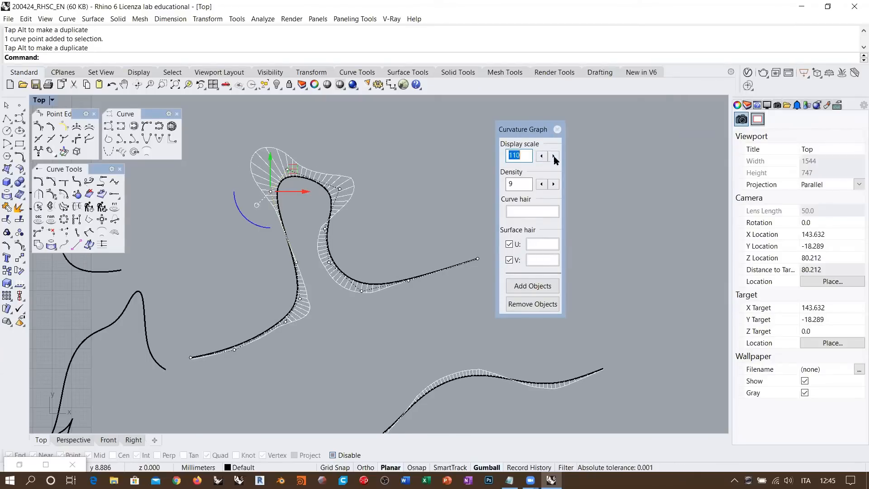
left_click(554, 157)
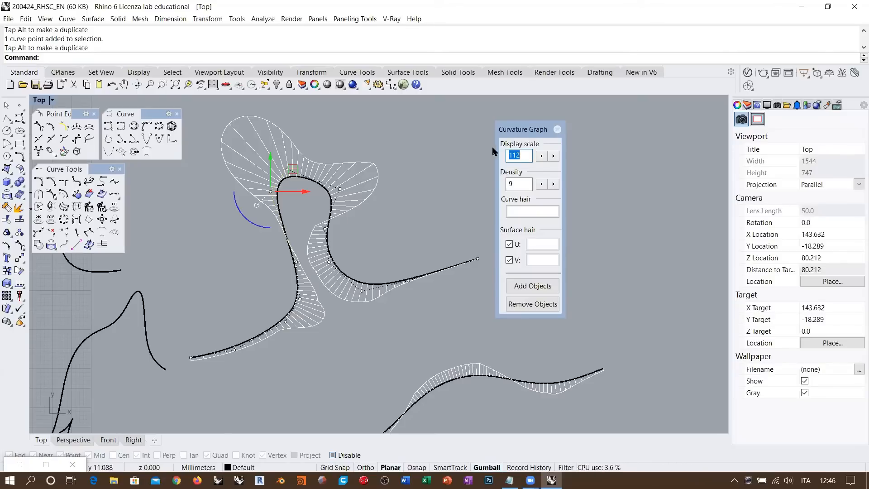
- Lower the curvature graph's display scale to 105 to compare hair lengths, and return it to 112
left_click(541, 156)
left_click(541, 155)
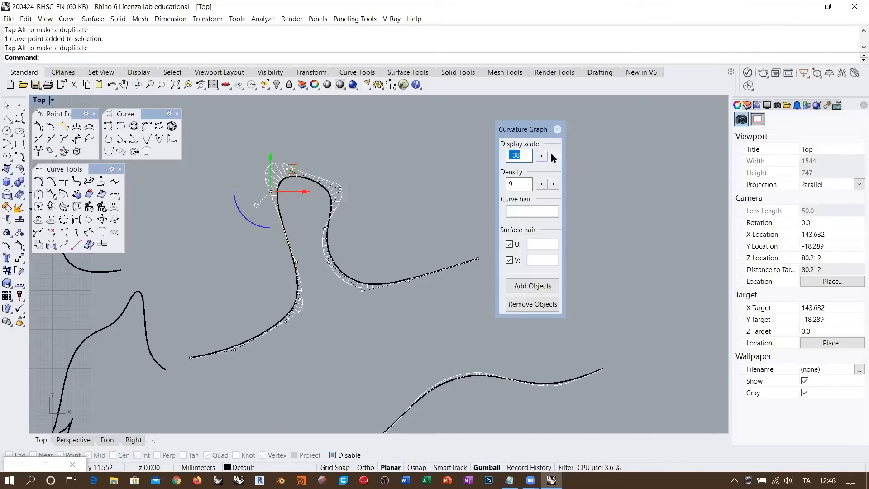
left_click(543, 157)
left_click(543, 157)
left_click(555, 157)
left_click(555, 156)
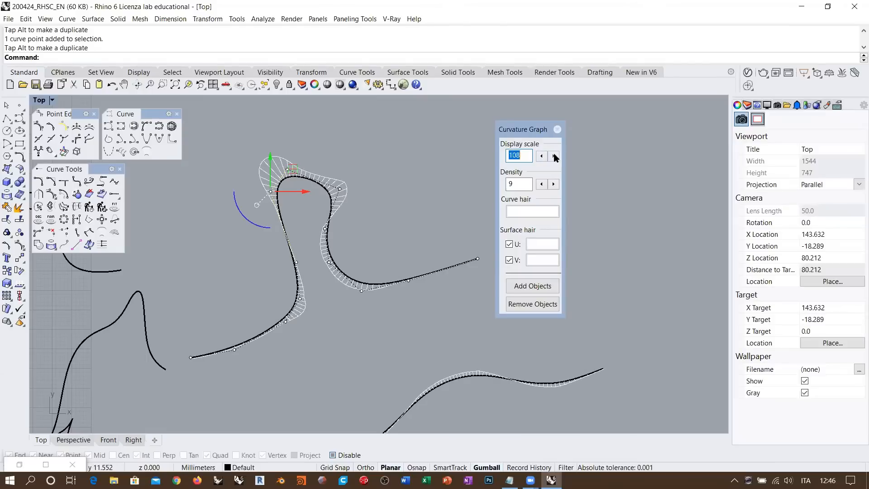
left_click(555, 157)
left_click(541, 155)
left_click(541, 156)
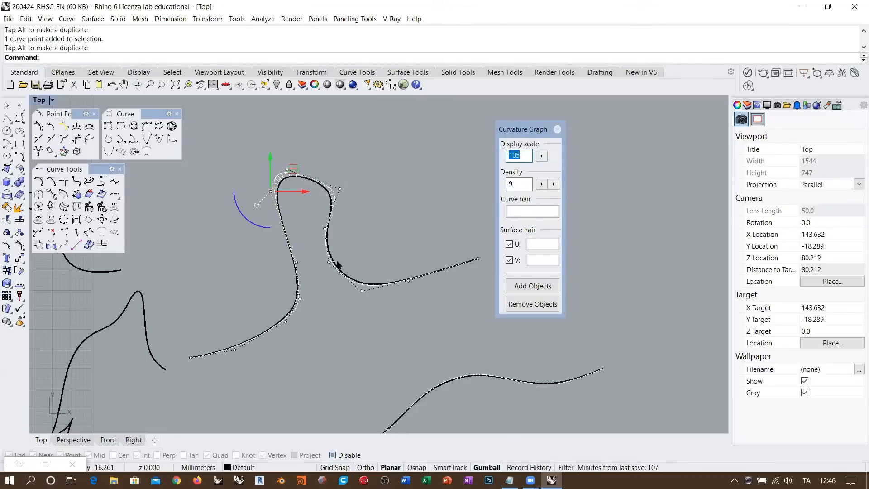
left_click(552, 156)
left_click(552, 156)
left_click(553, 156)
left_click(553, 156)
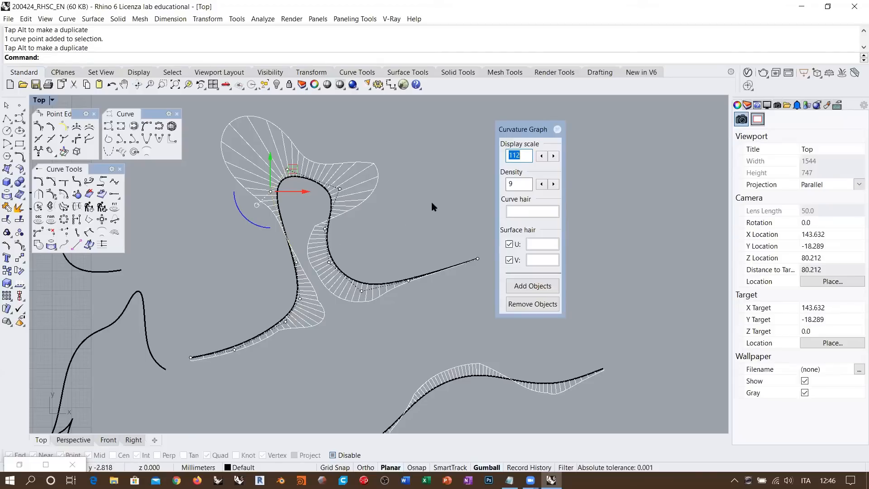
- Increase the curvature graph's hair density to 12
left_click(553, 184)
left_click(553, 184)
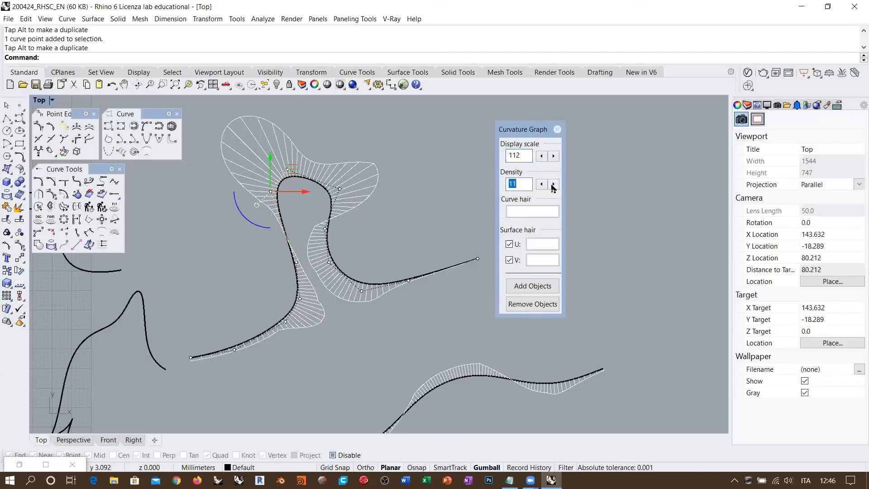
left_click(552, 184)
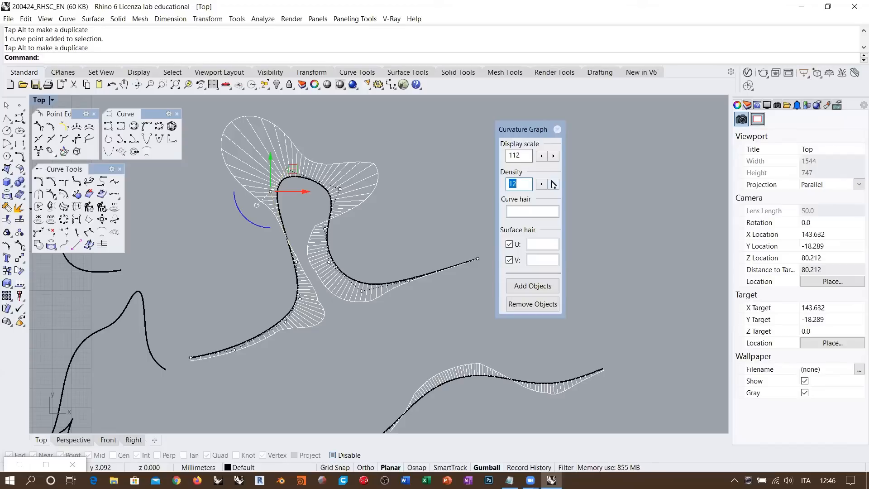
- Move the Curvature Graph dialog away from the curves, try a display scale of 113, and return it to 112
scroll(425, 219, "down", 8)
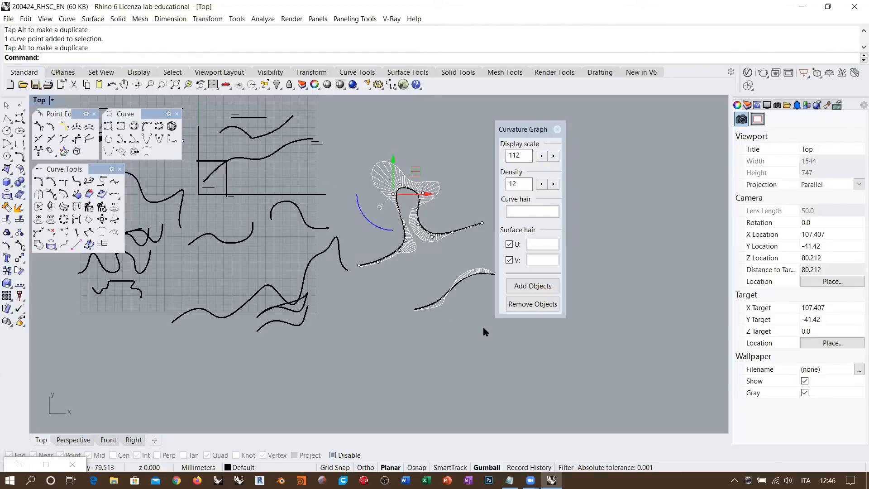
right_click_drag(345, 232, 368, 235)
scroll(291, 208, "up", 8)
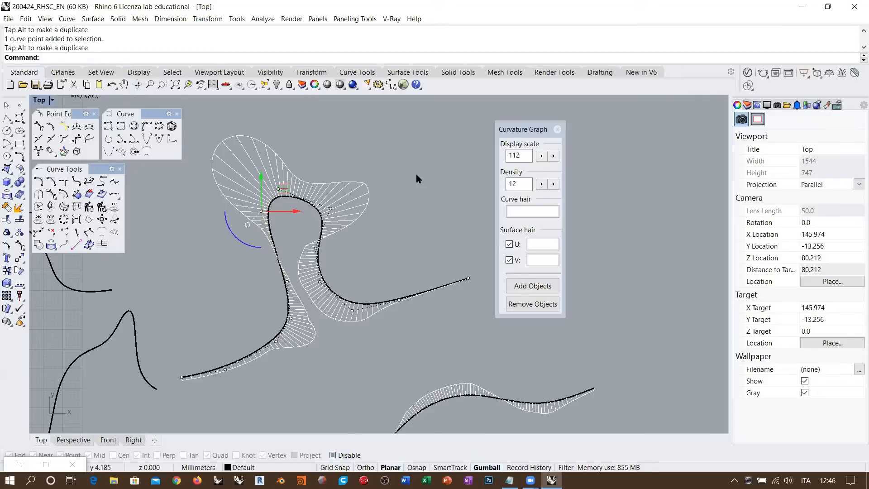
left_click_drag(519, 131, 620, 127)
left_click(659, 158)
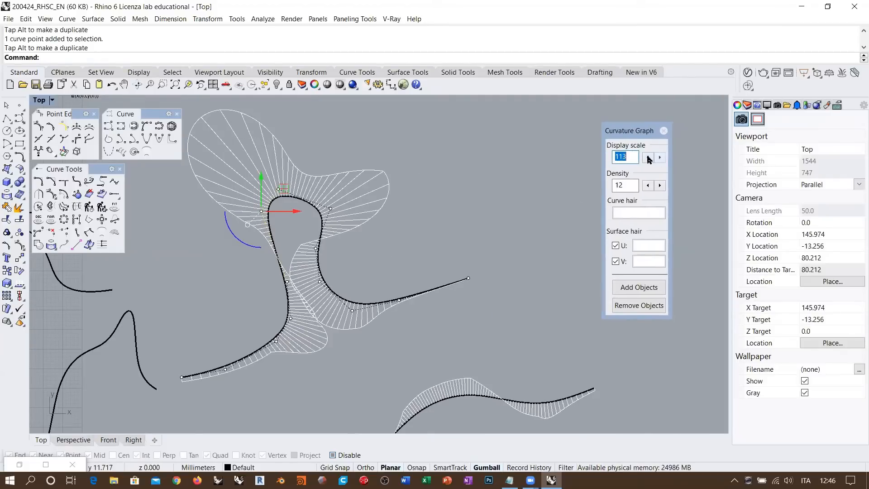
left_click(647, 158)
left_click(646, 158)
left_click(647, 157)
left_click(659, 157)
left_click(659, 157)
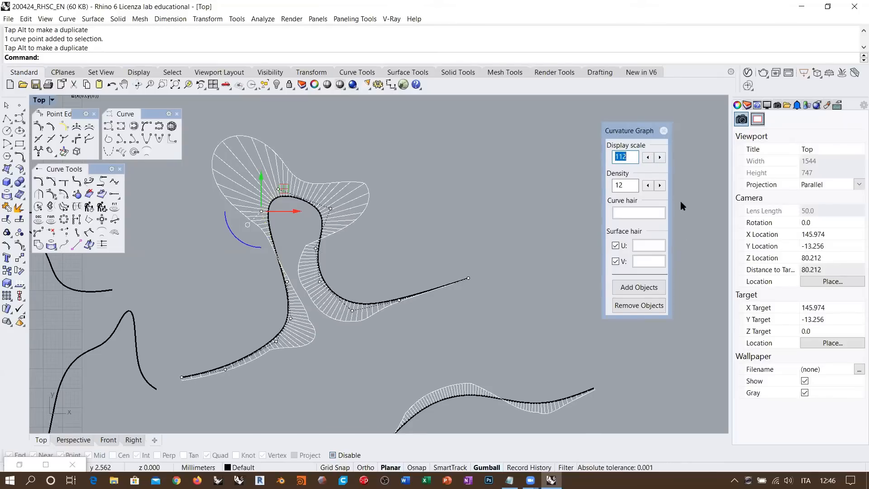
- Close the curvature graph and delete both the humped curve and the gentle wave outside the grid
left_click(663, 130)
scroll(429, 200, "down", 5)
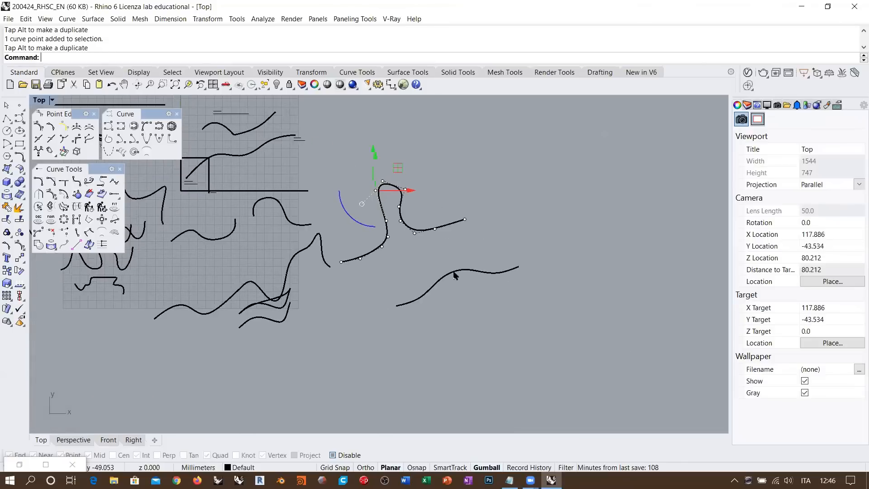
left_click_drag(453, 270, 409, 245)
key("Escape")
key("Escape")
left_click_drag(477, 285, 384, 204)
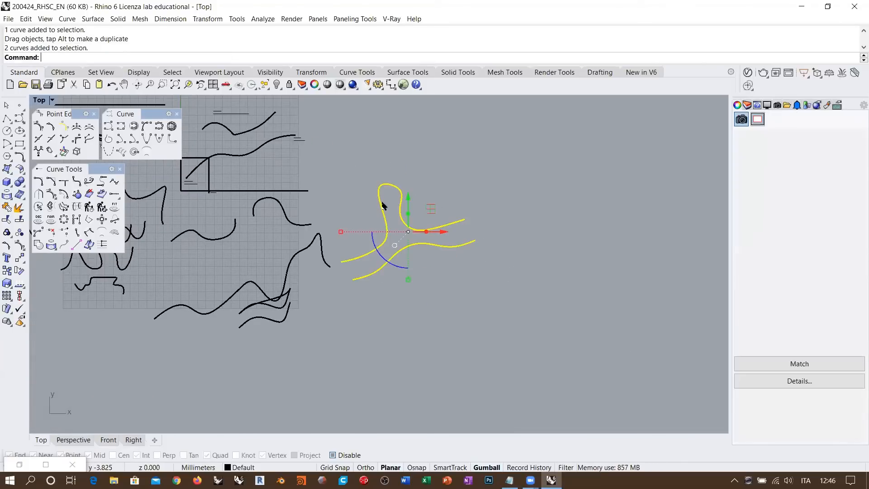
key("Delete")
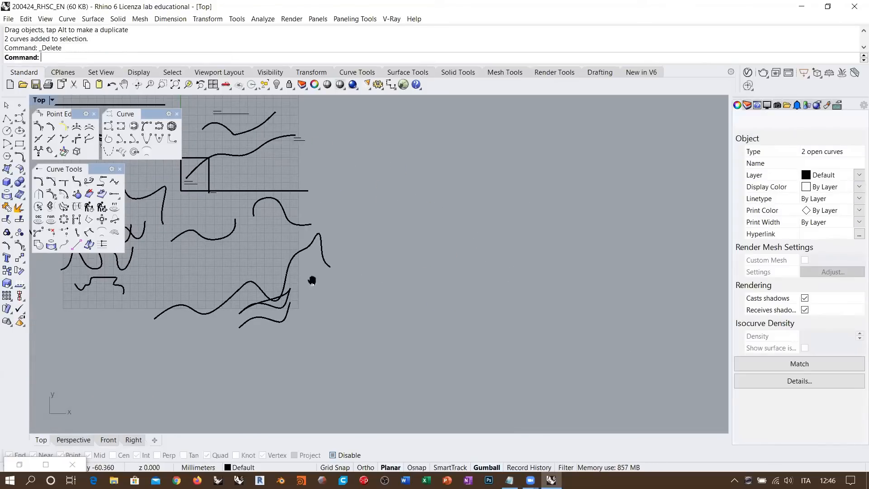
- Move the two overlapping curves above the long blended curve and shift the short wave below it slightly up and sideways
scroll(368, 258, "up", 5)
left_click(374, 272)
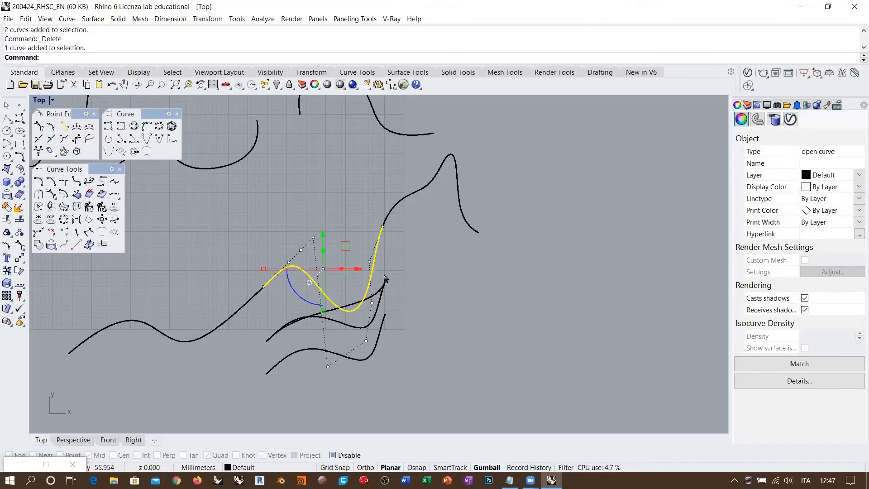
left_click(357, 197)
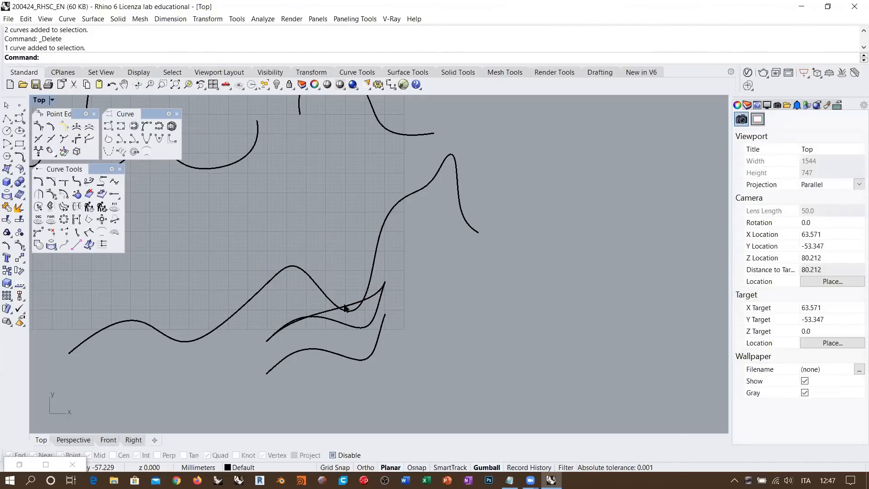
right_click_drag(344, 308, 373, 296)
left_click_drag(327, 317, 294, 293)
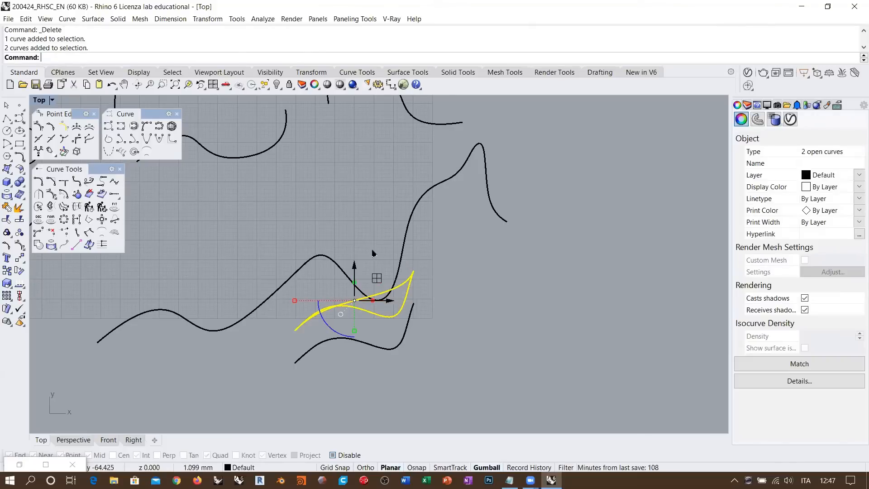
left_click_drag(380, 286, 368, 199)
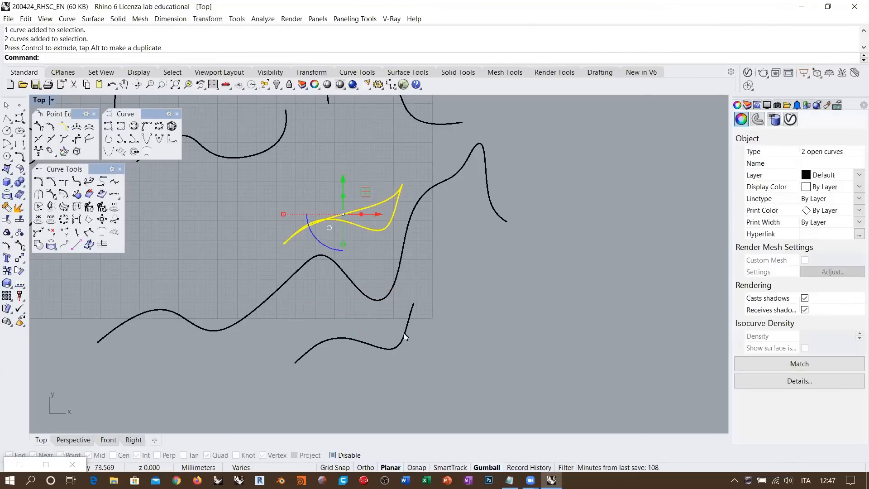
left_click_drag(404, 334, 418, 317)
- Look over the whole set of example curves in the Top view
scroll(425, 258, "down", 4)
right_click_drag(431, 254, 426, 288)
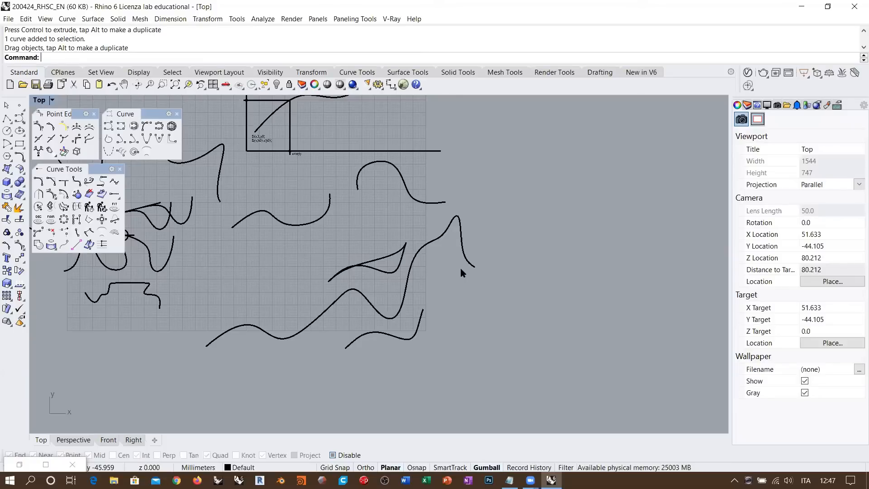
right_click_drag(461, 268, 405, 324)
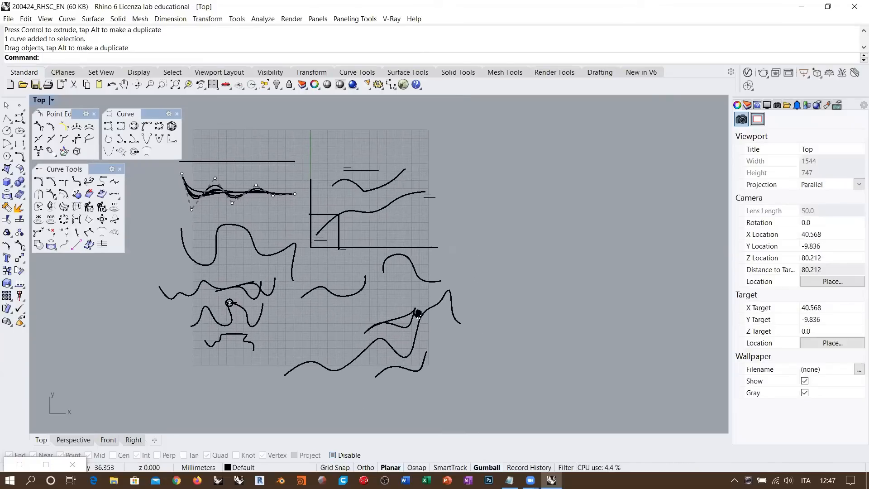
scroll(316, 234, "up", 2)
right_click_drag(362, 245, 304, 221)
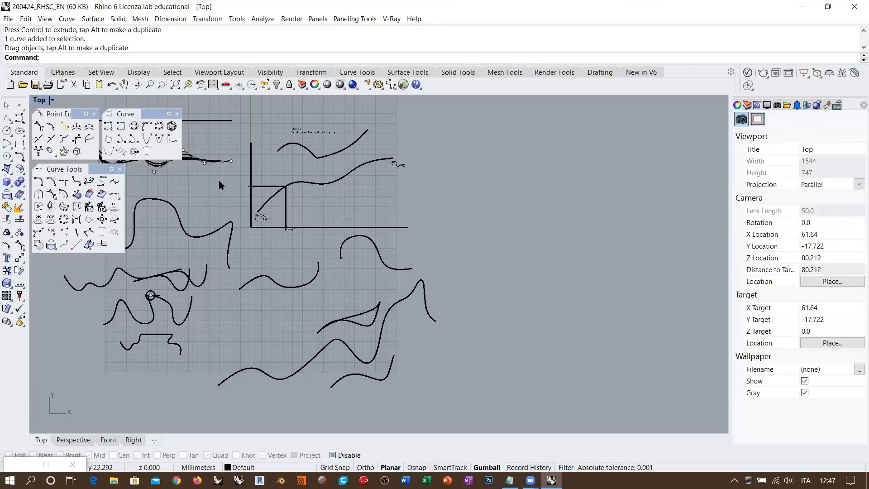
scroll(441, 189, "down", 5)
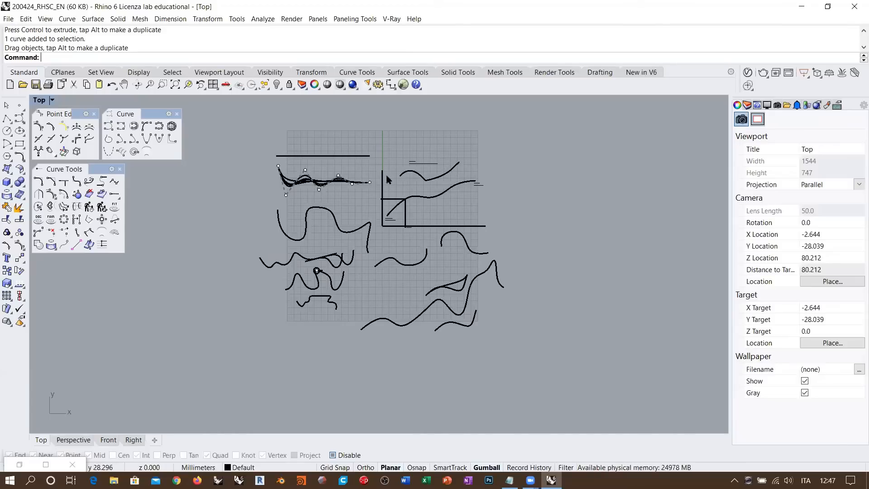
right_click_drag(387, 178, 346, 199)
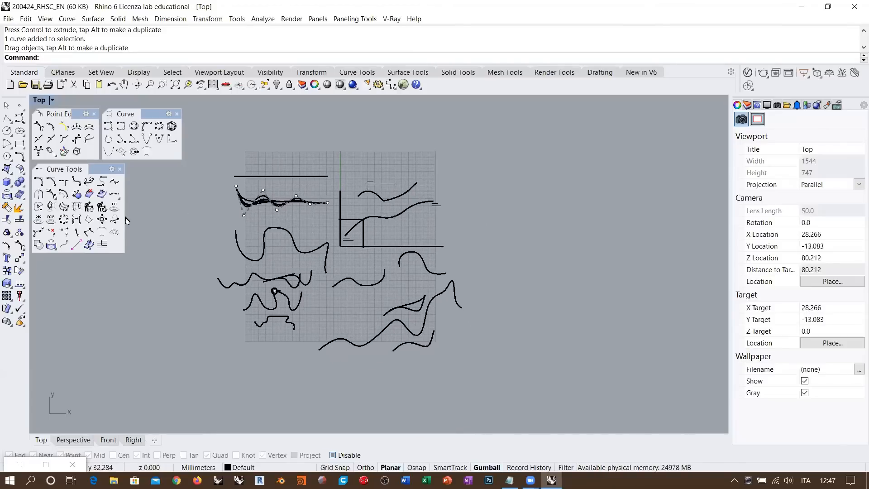
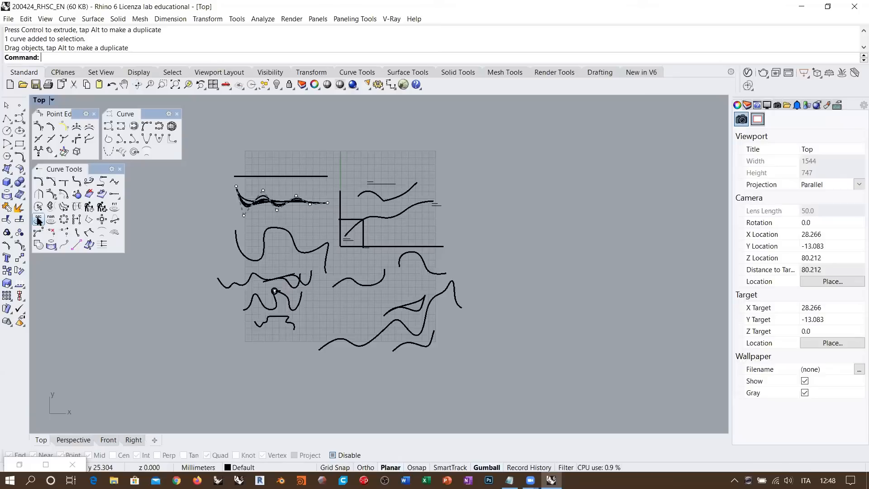
- Draw a wavy degree 2 control-point curve with nine points above the NURBS text, extending past the grid's edge
scroll(299, 191, "up", 8)
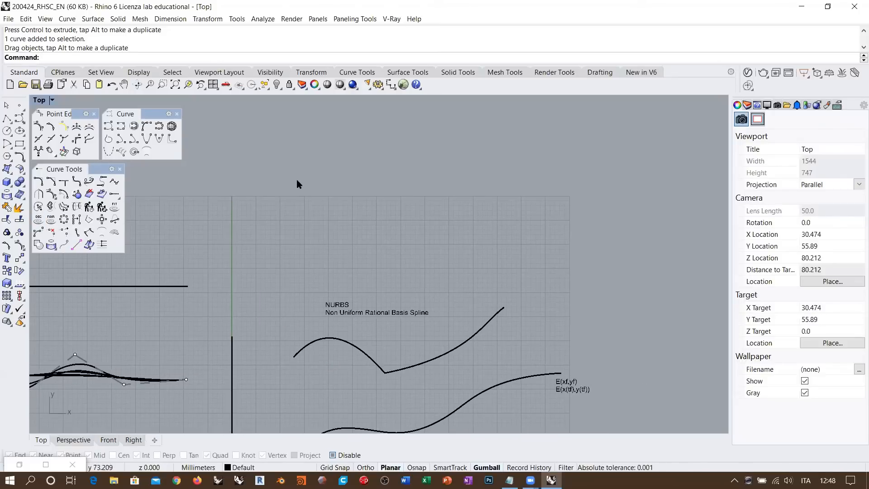
left_click(107, 127)
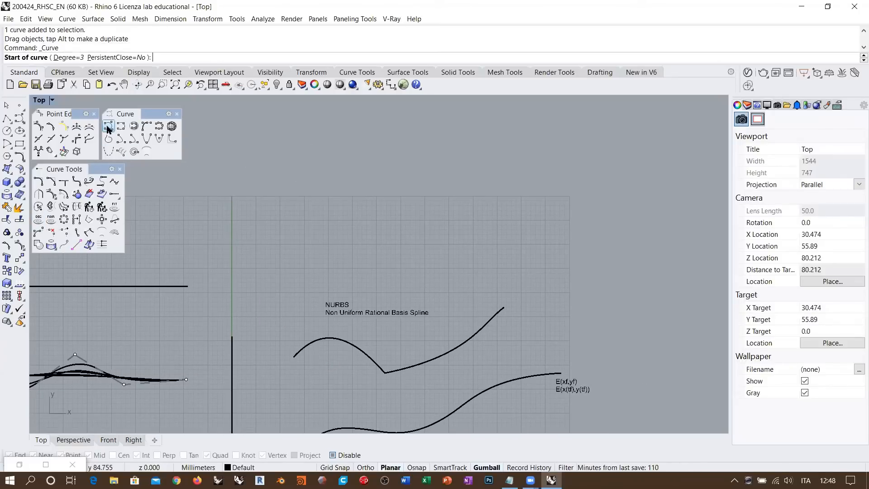
left_click(67, 58)
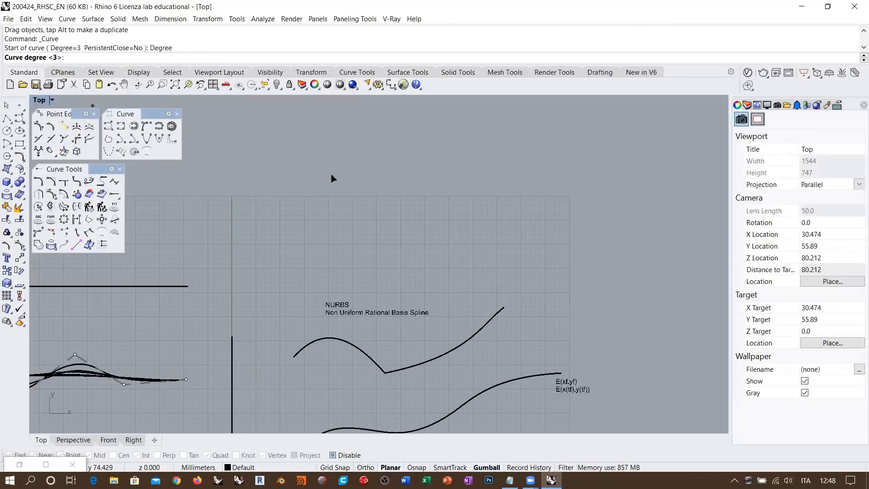
type("2")
key("Return")
left_click(263, 198)
left_click(330, 260)
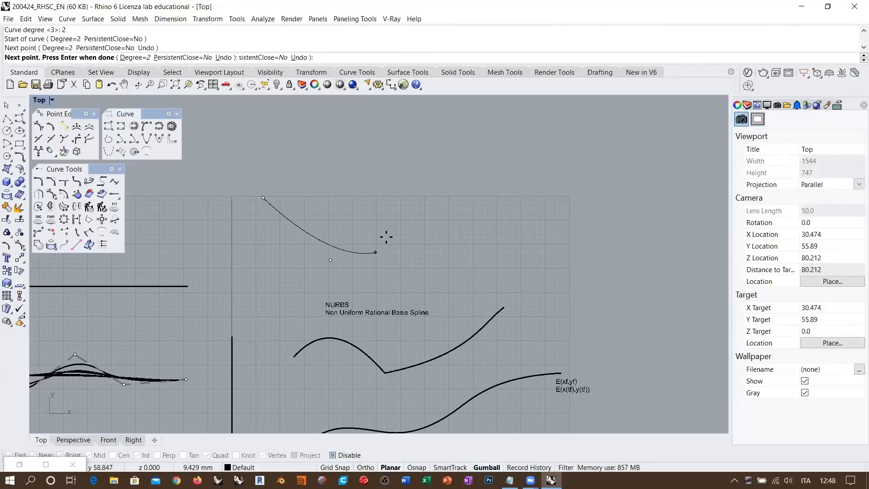
left_click(388, 234)
left_click(410, 142)
left_click(450, 165)
left_click(489, 225)
left_click(566, 215)
left_click(624, 236)
left_click(648, 299)
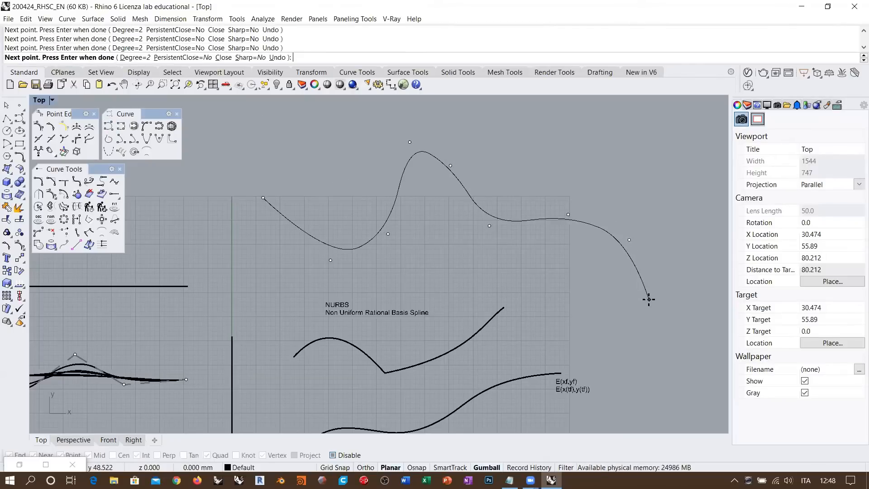
right_click(649, 299)
- Change the degree of the new wavy curve to 3 with Deformable set to No
right_click_drag(540, 269, 500, 287)
right_click_drag(470, 255, 405, 291)
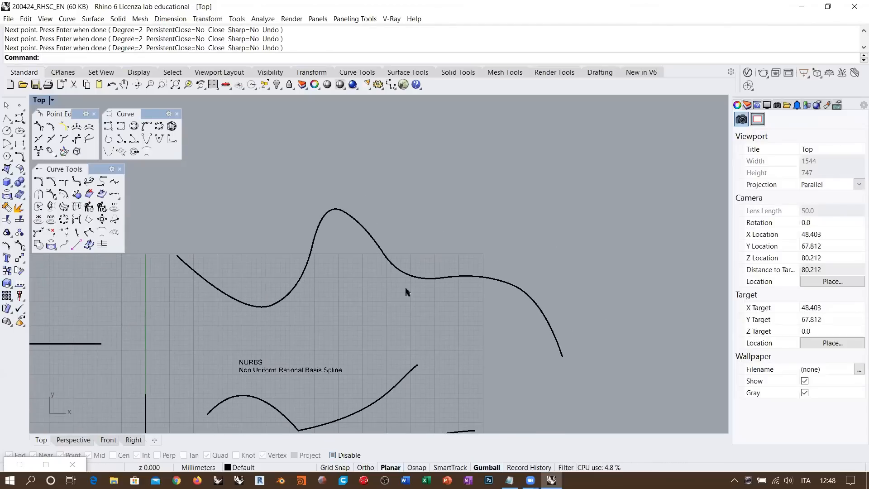
left_click(394, 255)
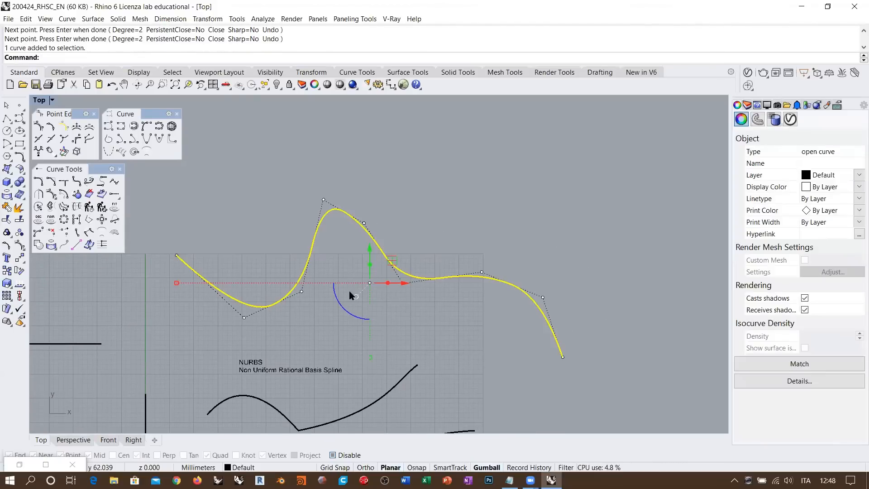
left_click(39, 219)
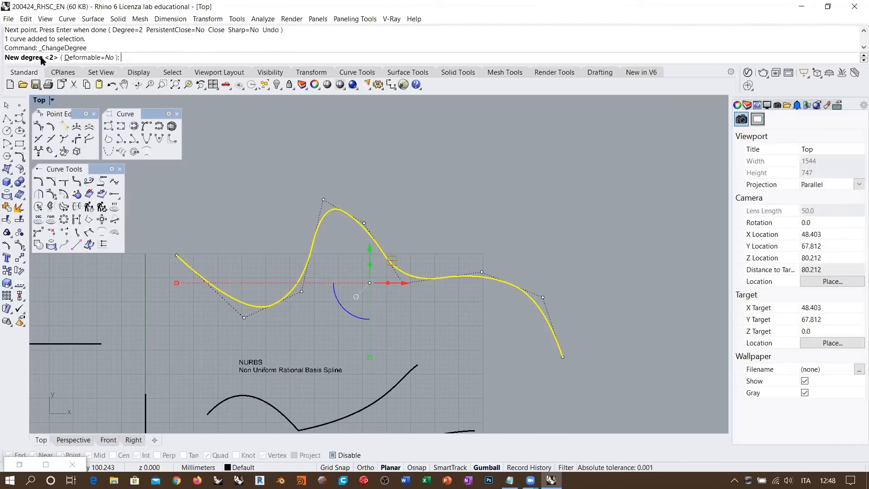
type("3")
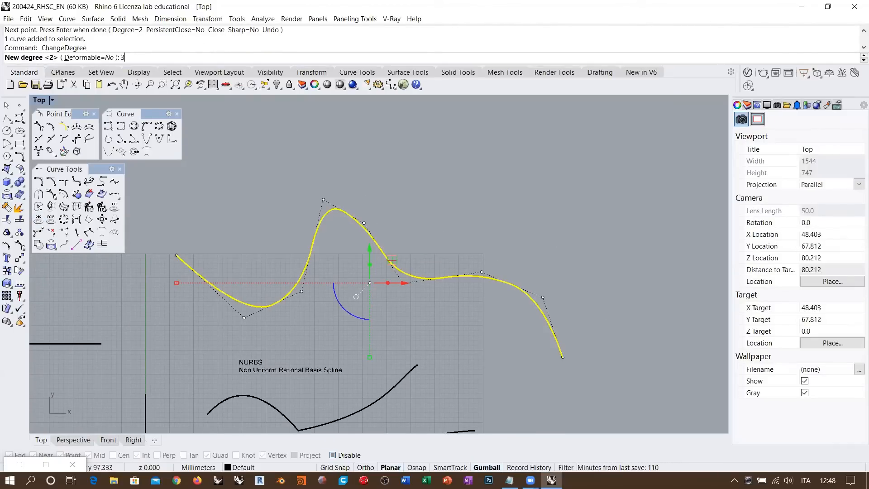
key("Return")
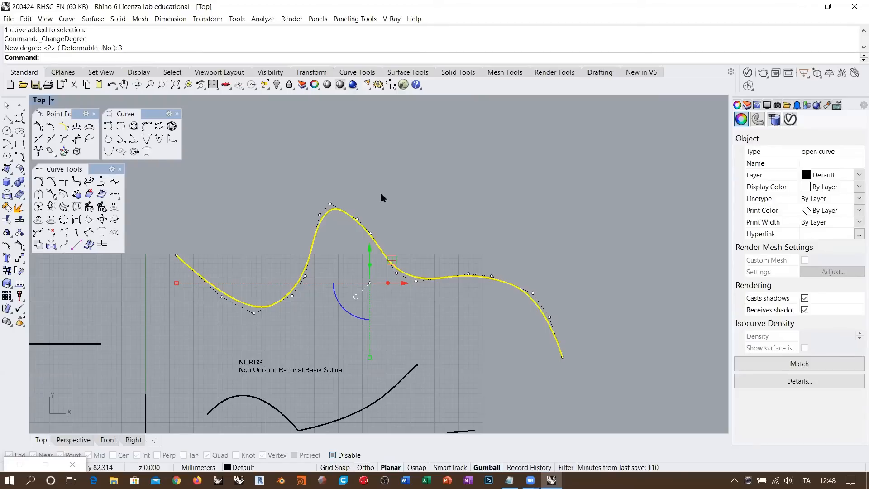
- Undo and redo the degree change repeatedly to compare the degree 2 and degree 3 control polygons
key("ctrl+z")
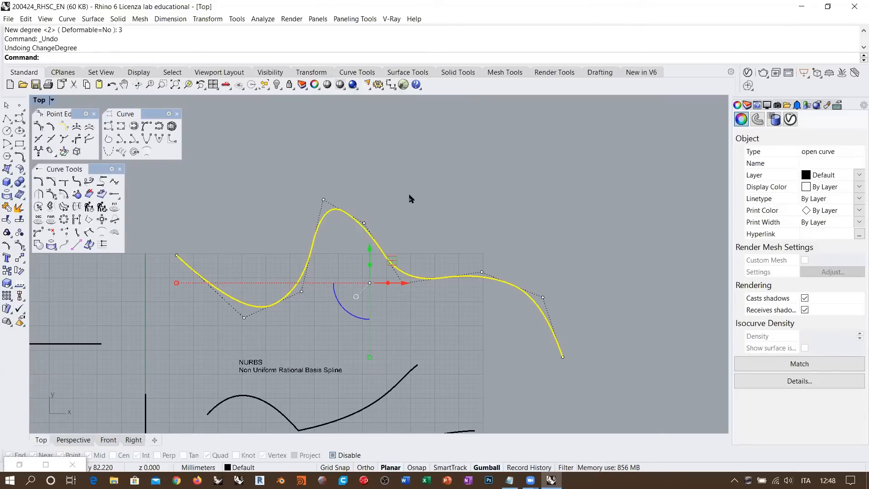
key("ctrl+y")
key("ctrl+z")
key("ctrl+y")
key("ctrl+z")
key("ctrl+y")
key("ctrl+z")
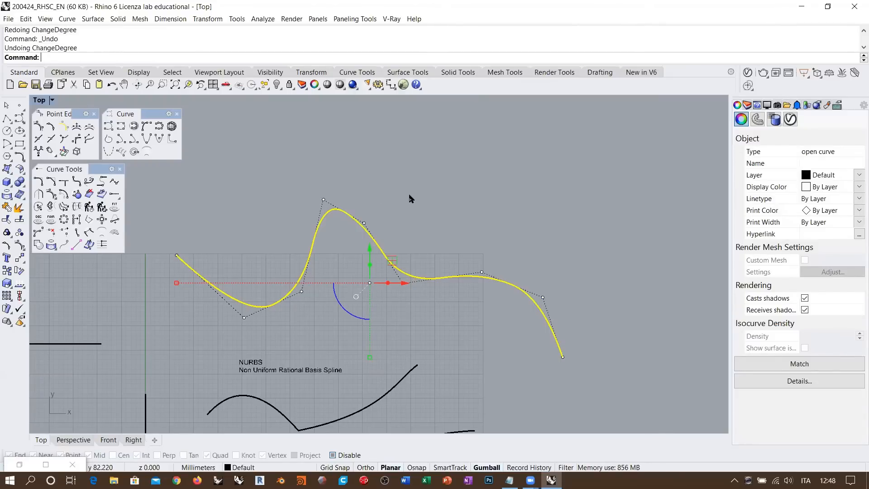
key("ctrl+y")
key("ctrl+z")
key("ctrl+y")
key("ctrl+z")
key("ctrl+y")
key("ctrl+z")
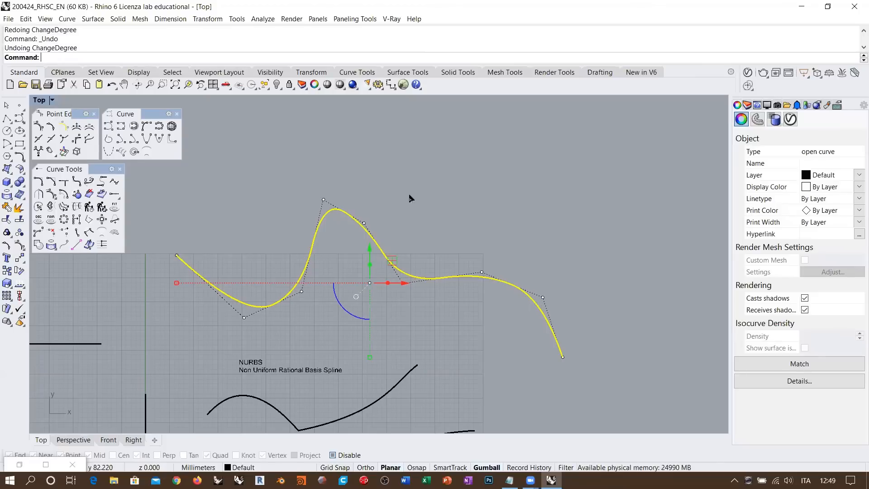
key("ctrl+y")
key("ctrl+z")
key("ctrl+y")
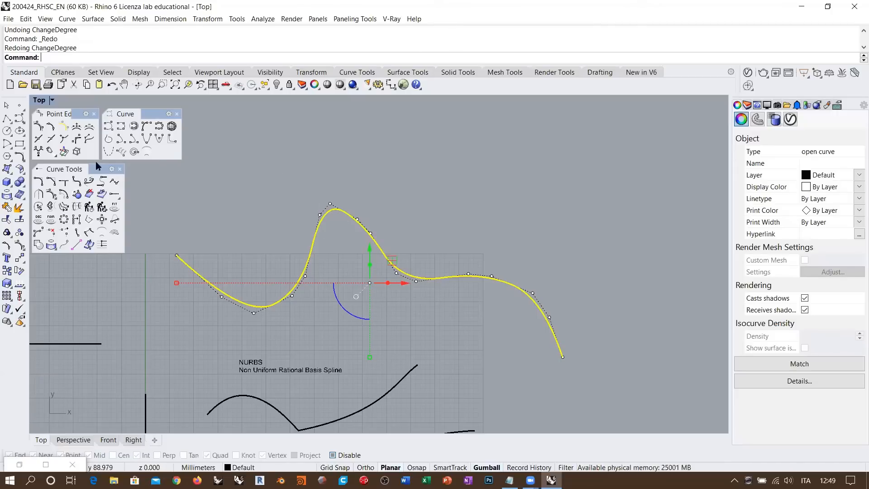
- Keep the curve at degree 3, try pulling the control point just past its peak down and inward, and undo the move
left_click(39, 221)
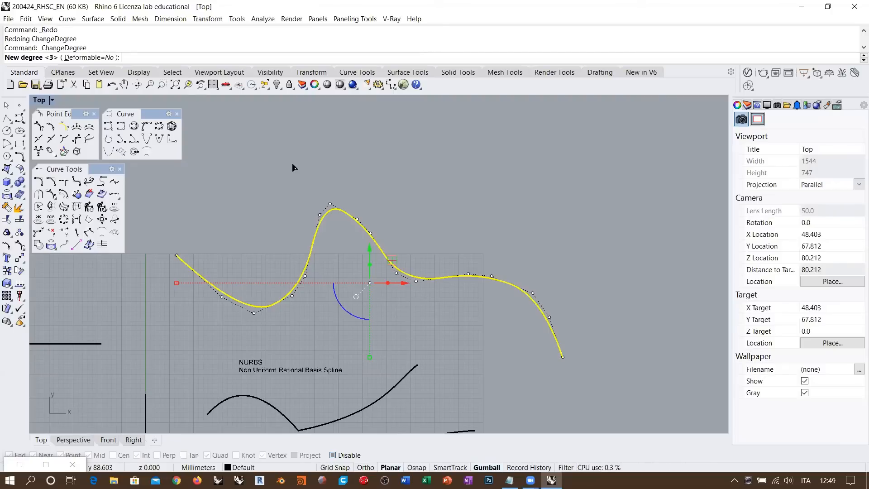
key("Return")
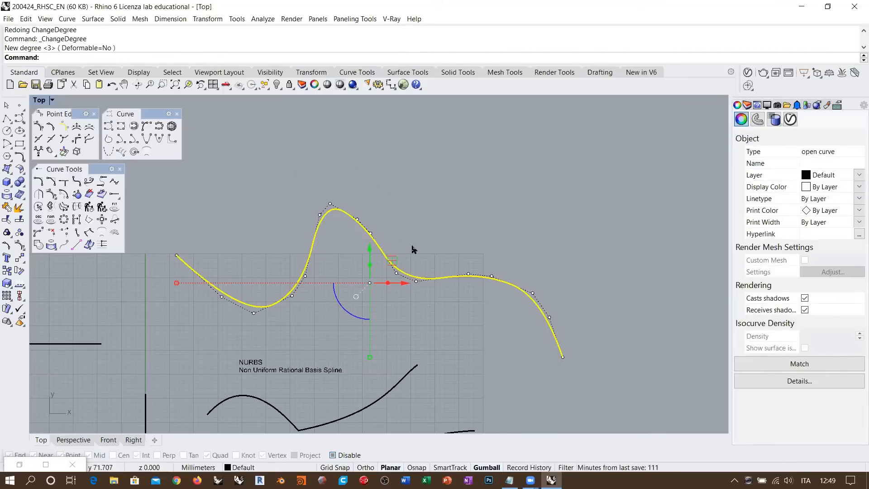
scroll(370, 233, "up", 5)
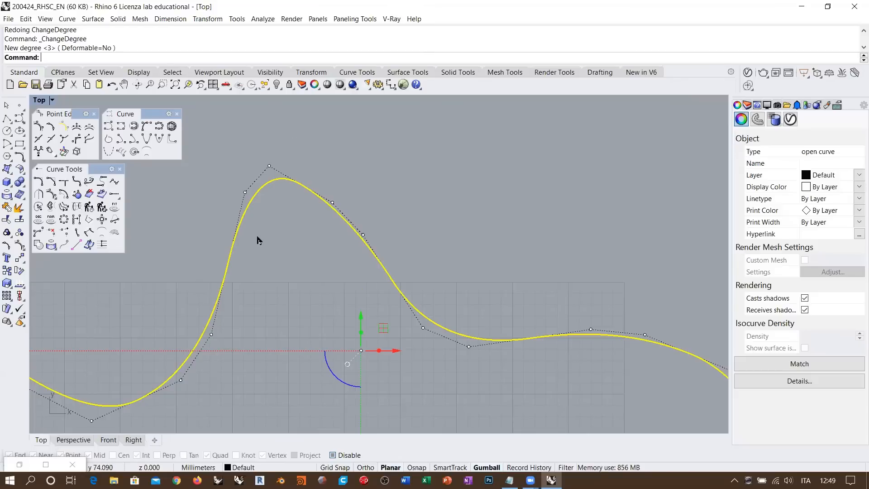
left_click(332, 203)
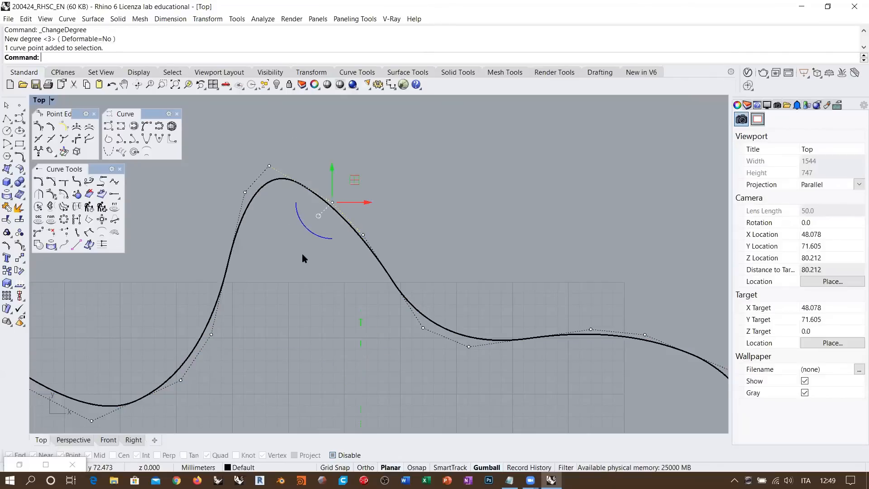
left_click_drag(354, 180, 322, 234)
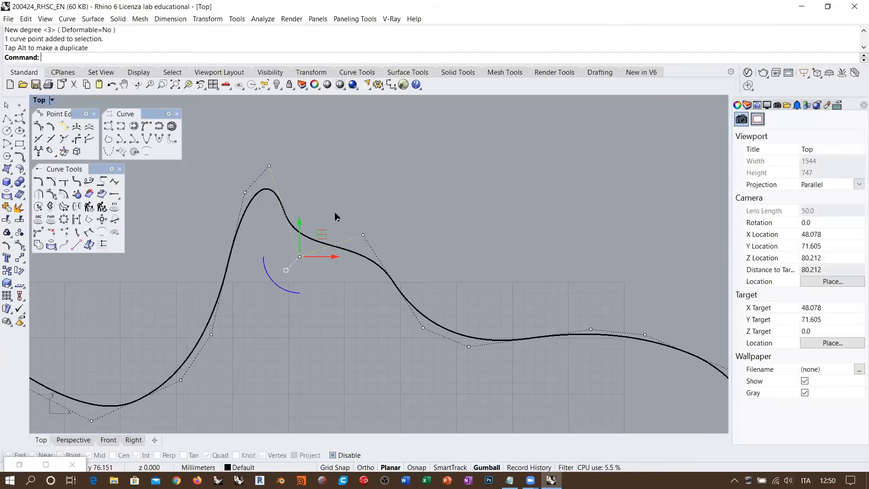
key("ctrl+z")
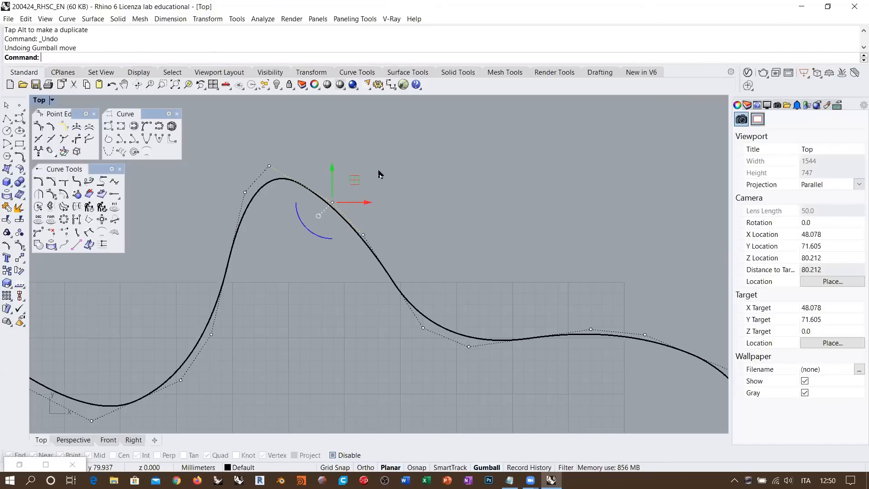
scroll(379, 173, "down", 5)
left_click(444, 190)
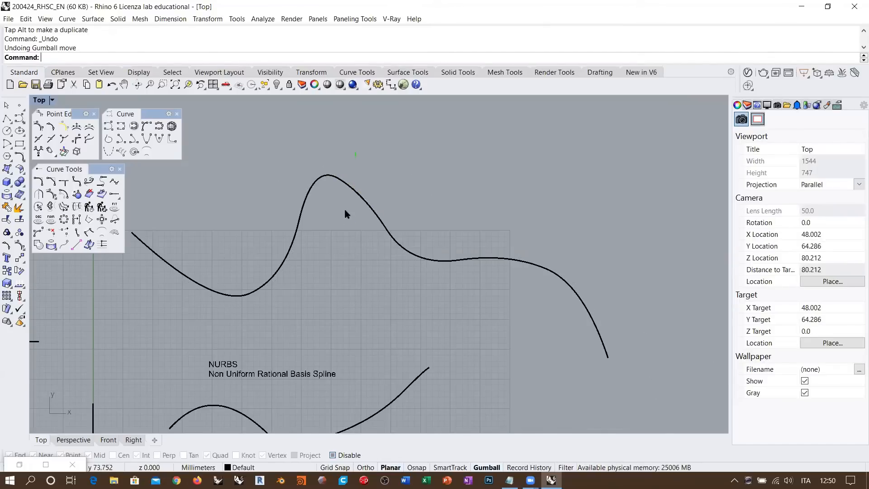
- Raise the degree of the wavy curve to 5 with Deformable set to No
right_click_drag(345, 201, 366, 209)
left_click(372, 195)
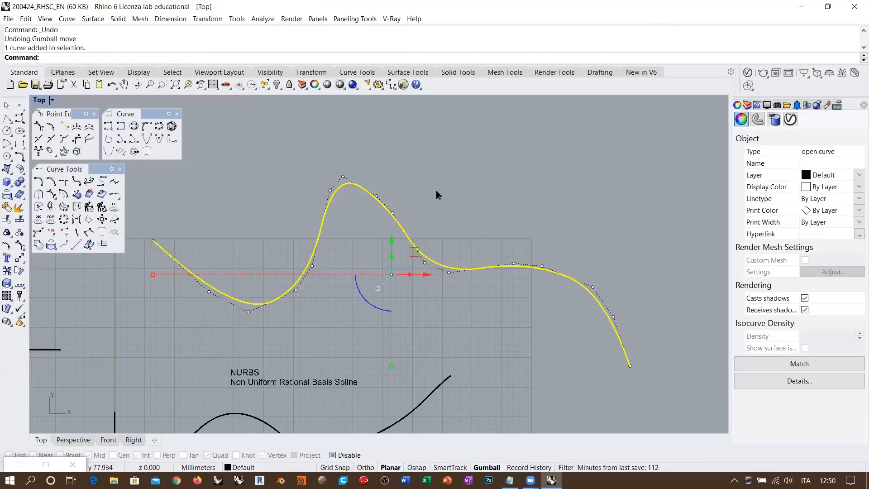
left_click(38, 219)
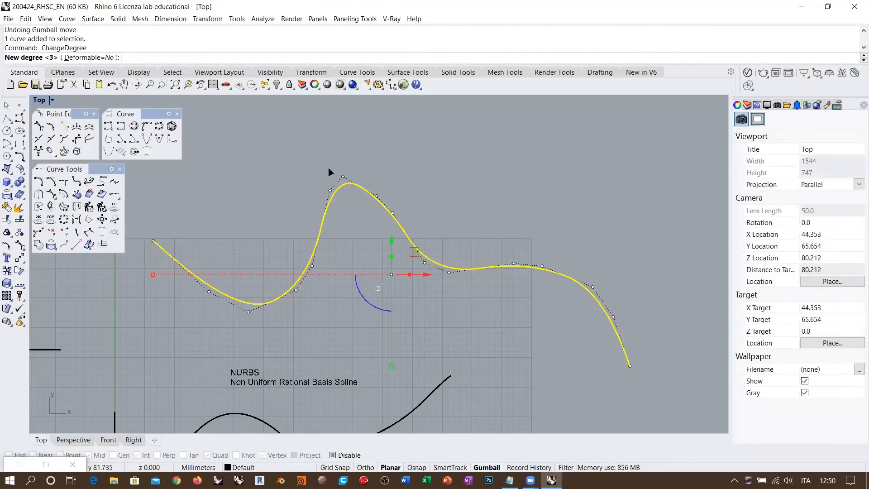
type("5")
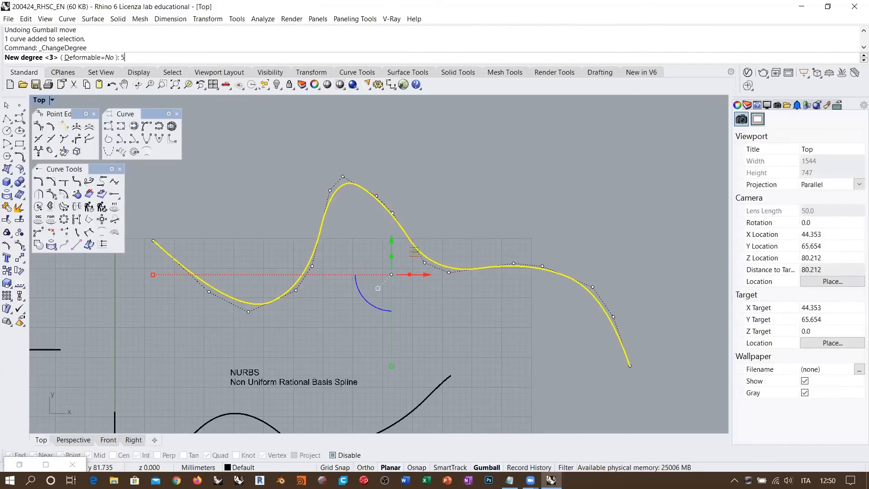
key("Return")
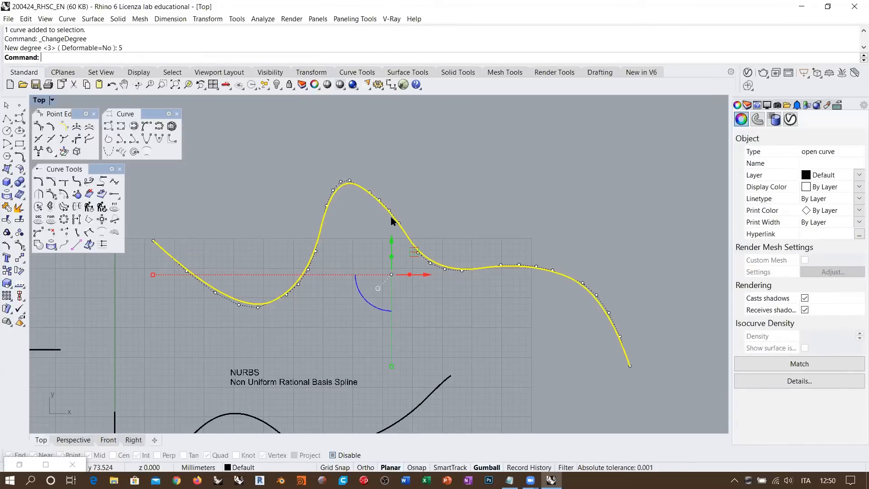
- Try pulling one control point just past the peak of the degree 5 curve inward, and undo the move
left_click(370, 193)
left_click_drag(391, 169, 373, 193)
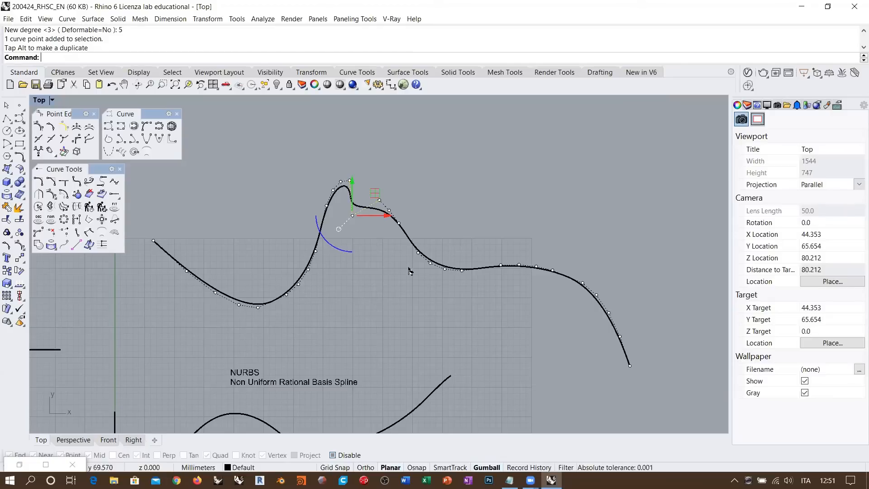
right_click_drag(457, 213, 366, 232)
key("Escape")
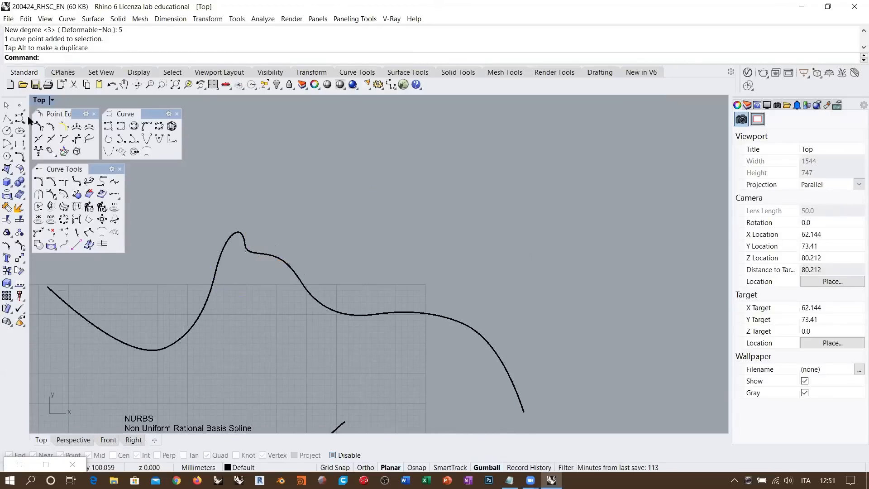
key("ctrl+z")
key("Escape")
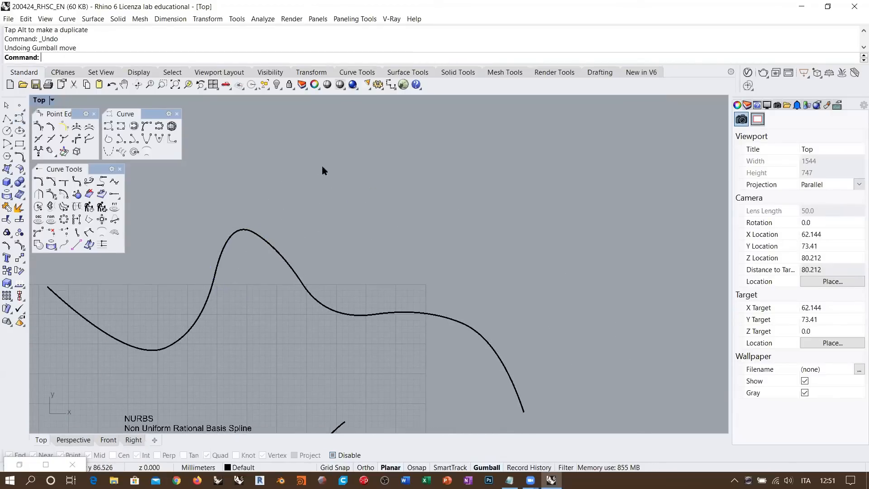
- Draw a shallow symmetric degree 2 arch with three control points above the wavy curve
left_click(18, 119)
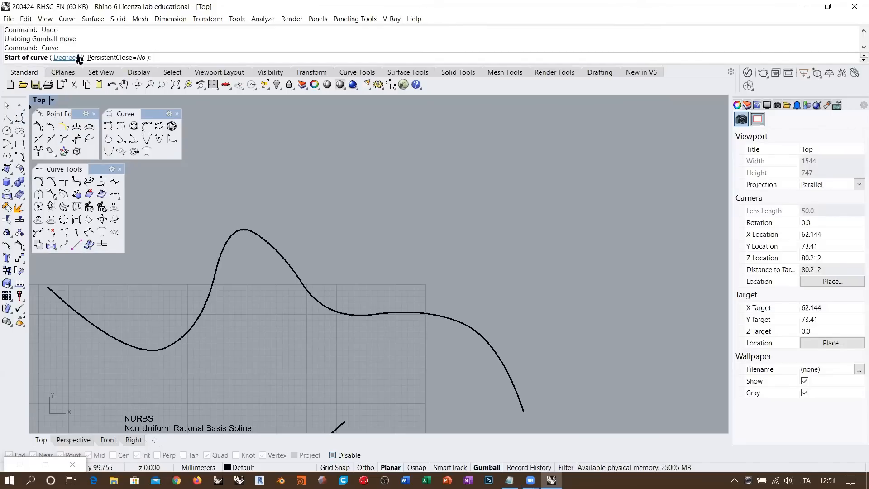
left_click(304, 183)
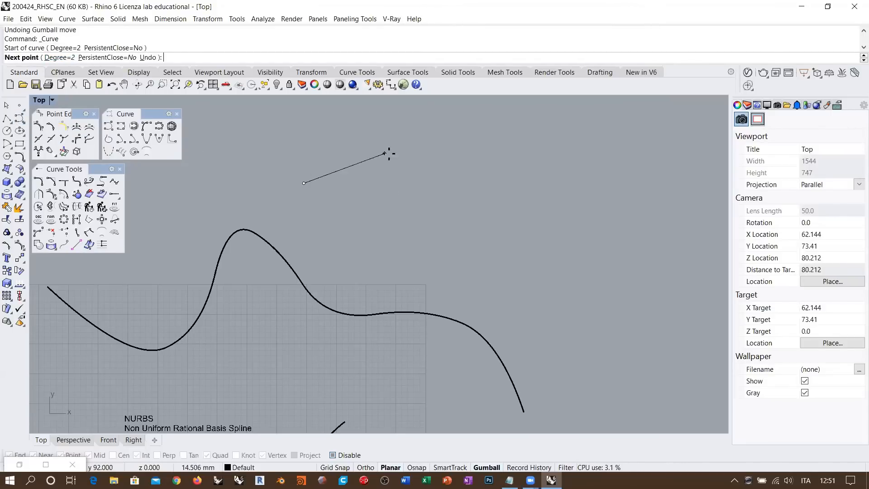
left_click(408, 143)
left_click(514, 183)
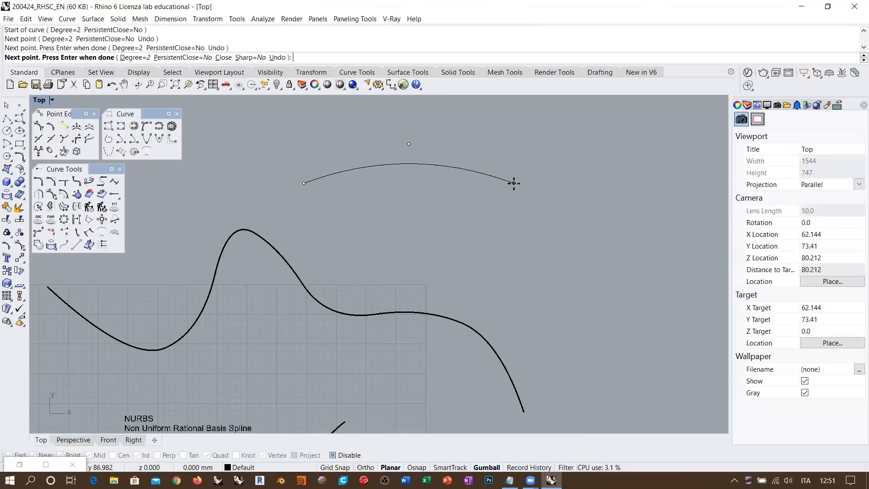
right_click(513, 183)
- Duplicate the shallow arch straight down, placing the copy between the original and the wavy curve
left_click(417, 164)
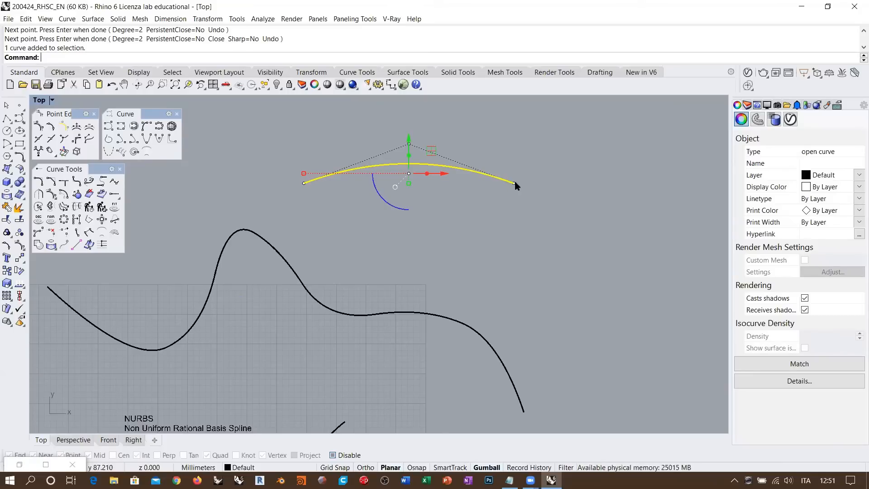
left_click(488, 206)
left_click(420, 170)
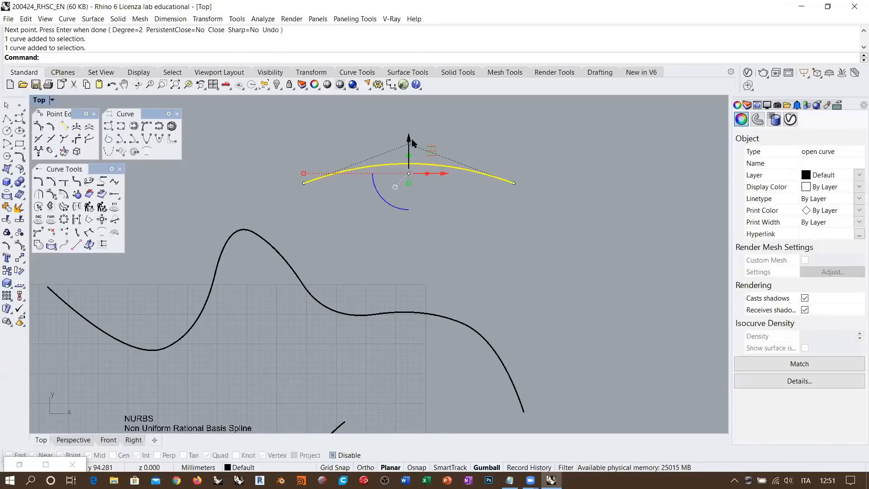
left_click_drag(411, 142, 408, 190)
key("alt")
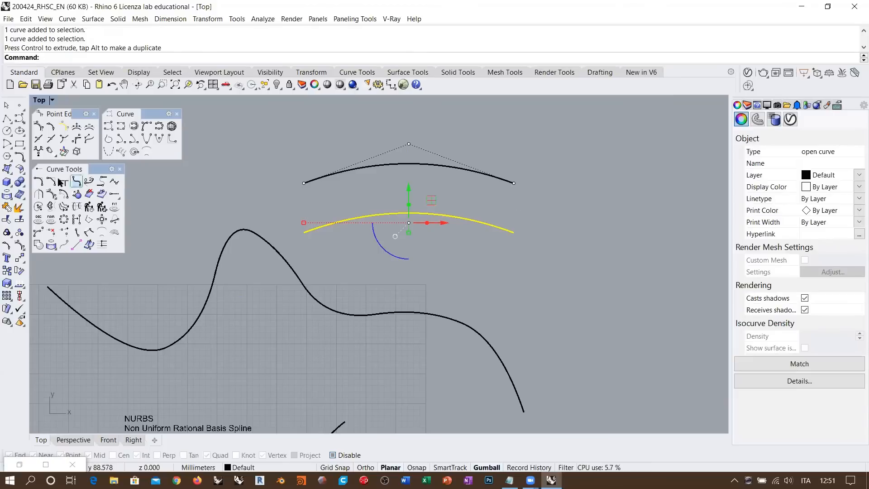
- Raise the degree of the duplicated shallow arch to 3 with Deformable set to No
left_click(39, 219)
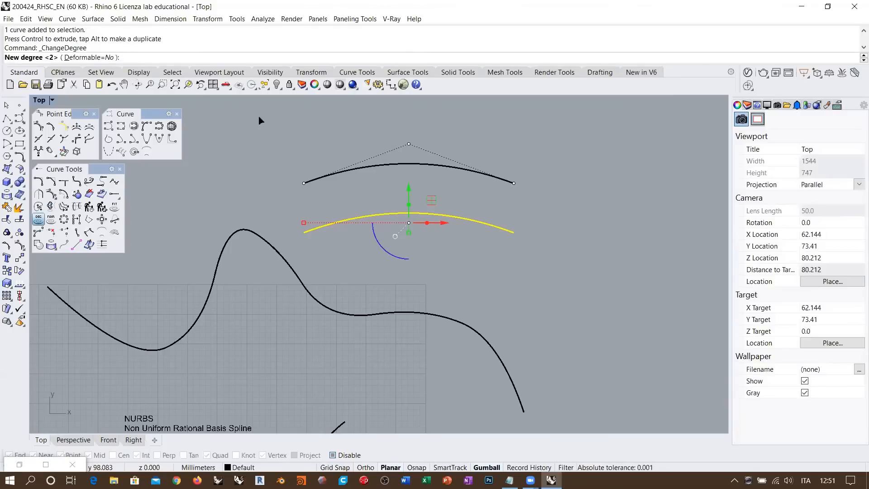
type("3")
key("Return")
- Move the degree 3 arch up closer to the original arch and duplicate it straight down
left_click(341, 239)
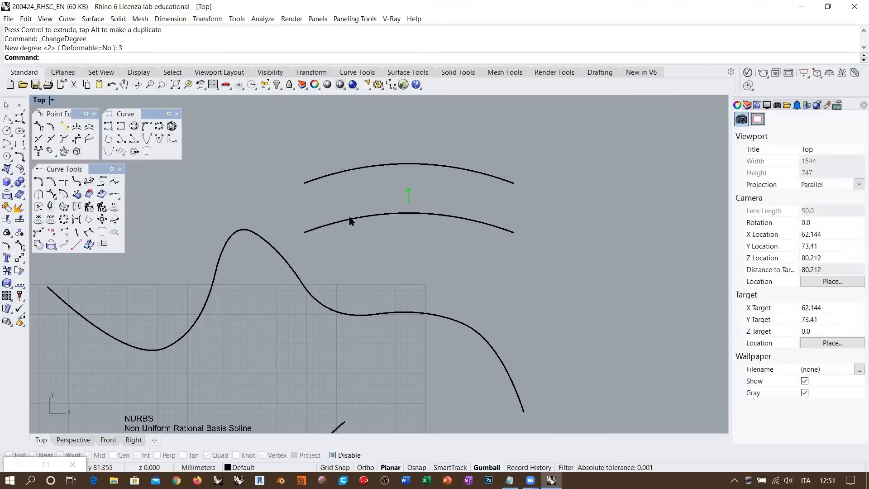
left_click(356, 221)
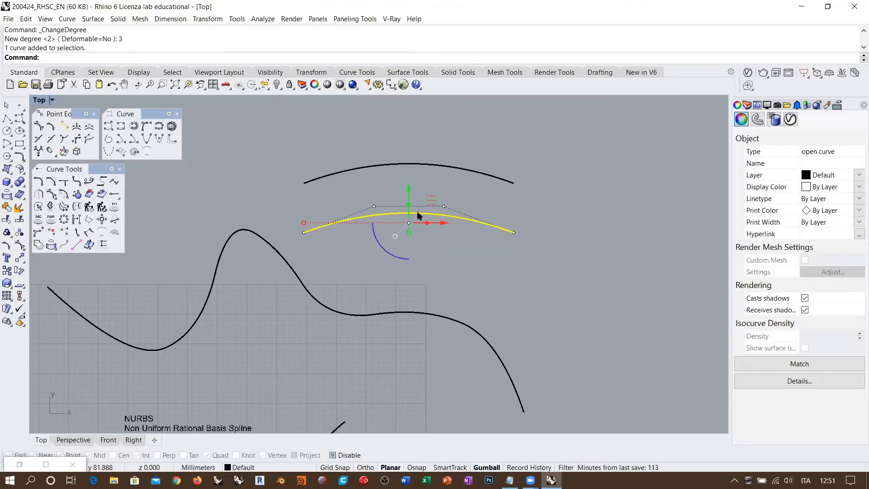
mouse_move(409, 189)
left_mouse_down()
mouse_move(413, 174)
mouse_move(414, 195)
mouse_move(410, 175)
mouse_move(409, 189)
left_mouse_up()
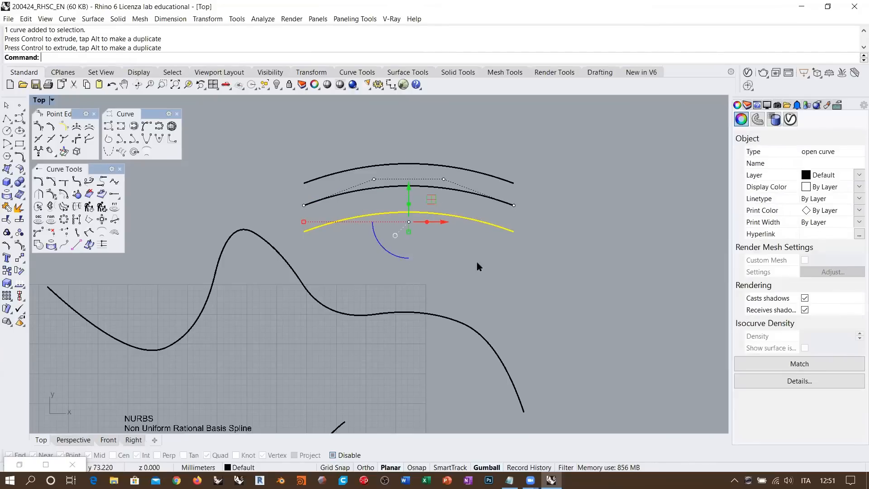
- Raise the lowest arch's degree to 5 and shift it up slightly to even the spacing of the three arches
left_click(38, 219)
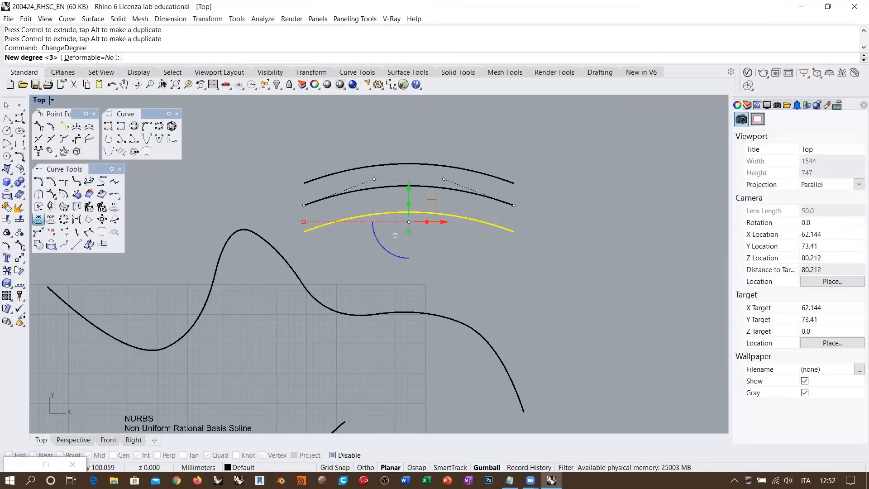
type("5")
key("Return")
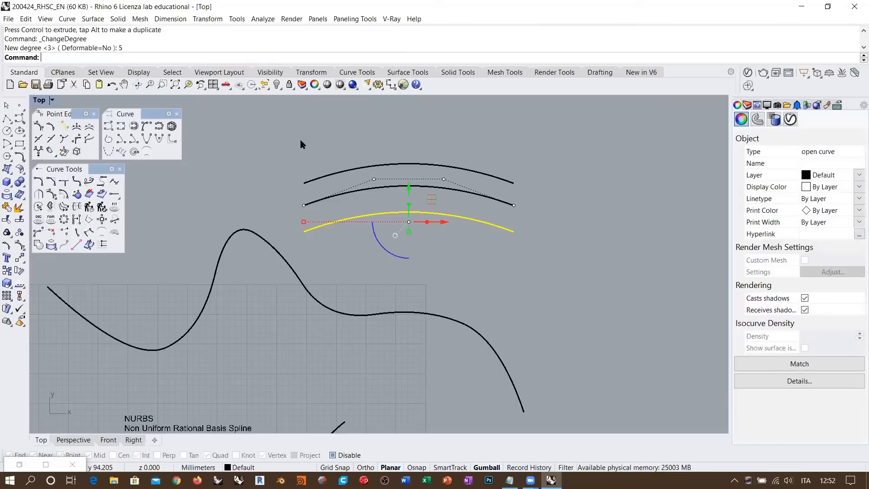
left_click(327, 223)
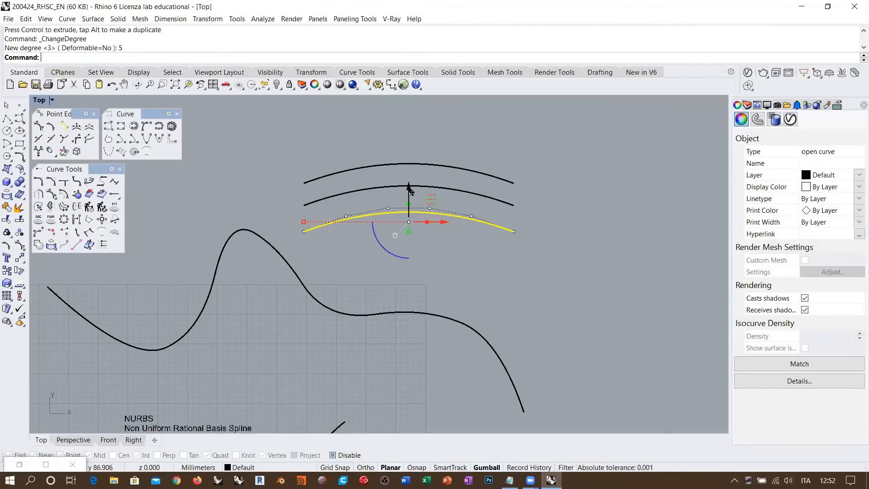
left_click_drag(408, 190, 409, 186)
left_click(498, 253)
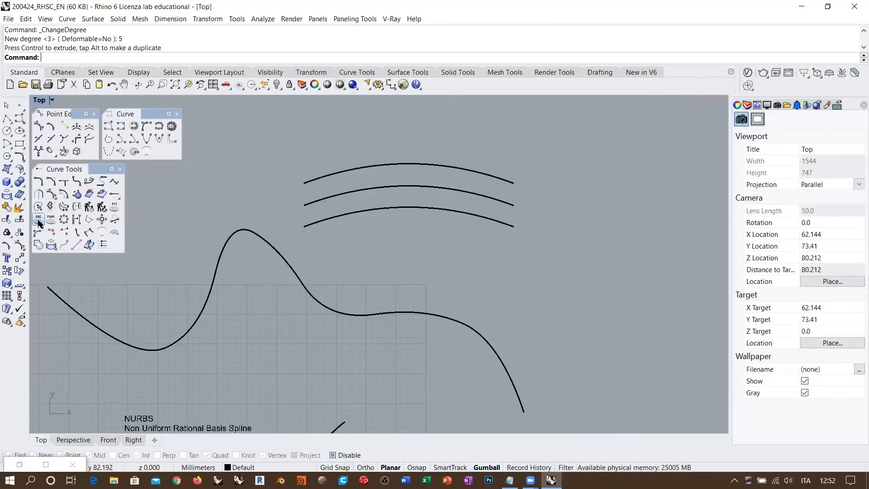
- Examine the control points of the lowest arch, the wavy curve and the overlapping curves of different degree beside the axes
left_click(352, 220)
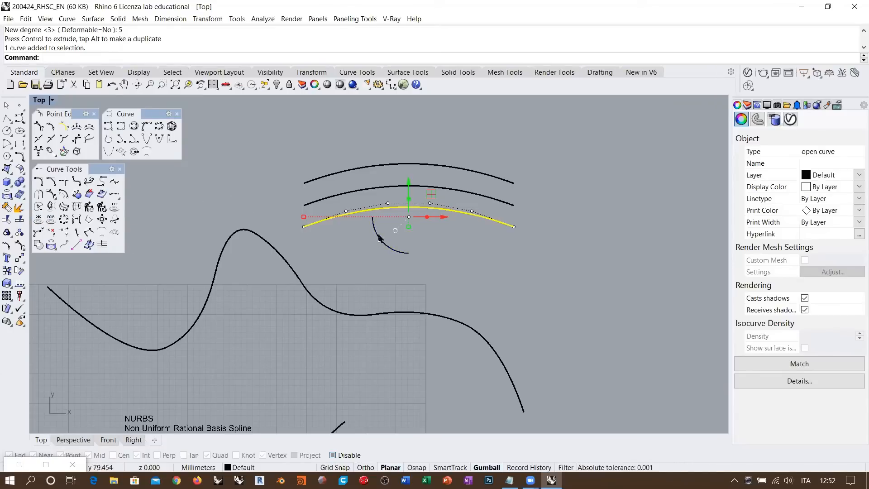
left_click(451, 247)
right_click_drag(288, 258, 360, 238)
left_click(349, 233)
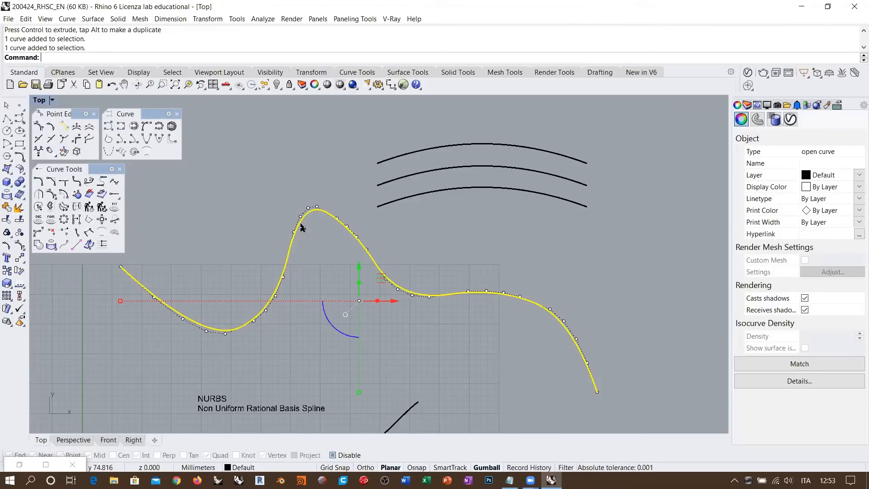
scroll(351, 308, "down", 6)
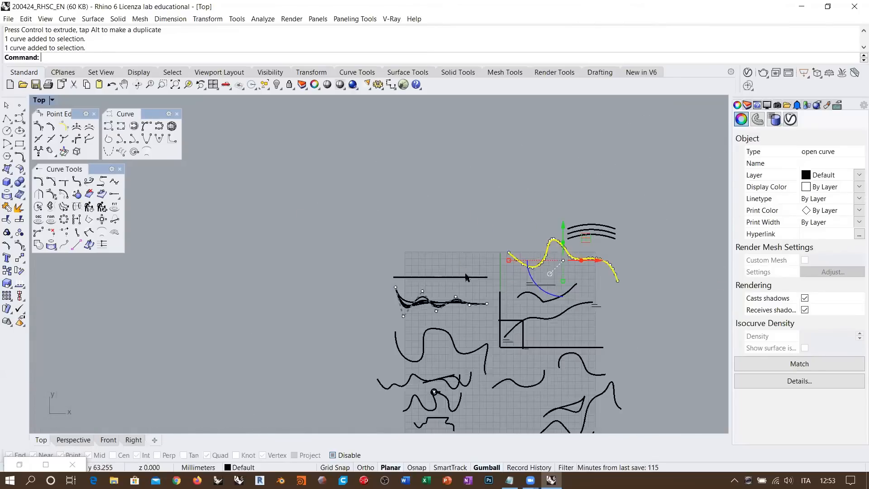
scroll(413, 219, "up", 10)
left_click(306, 202)
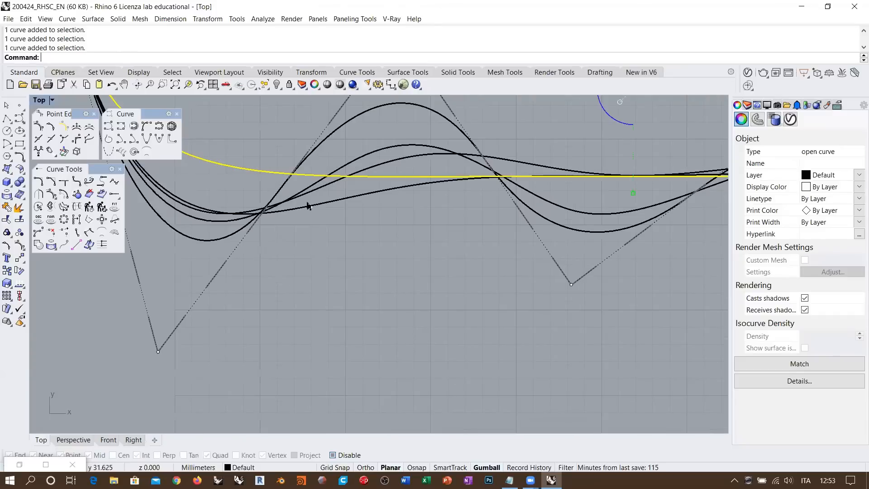
scroll(292, 223, "down", 8)
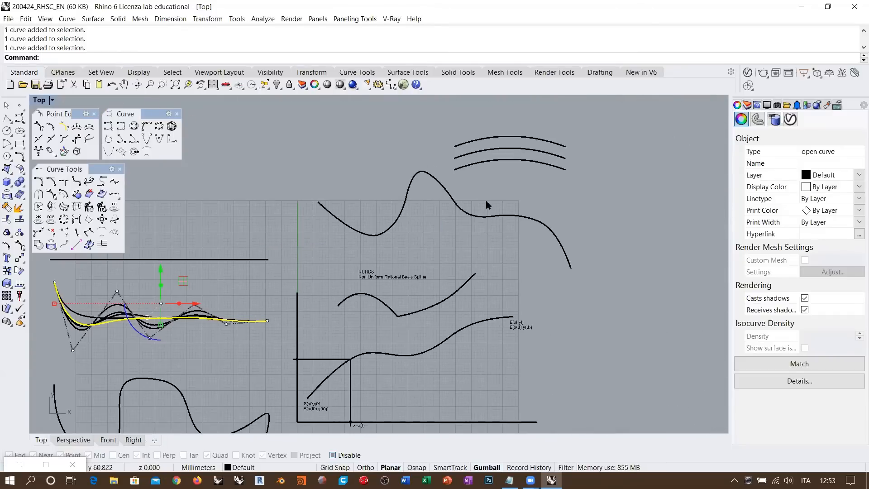
scroll(418, 248, "up", 4)
left_click(331, 282)
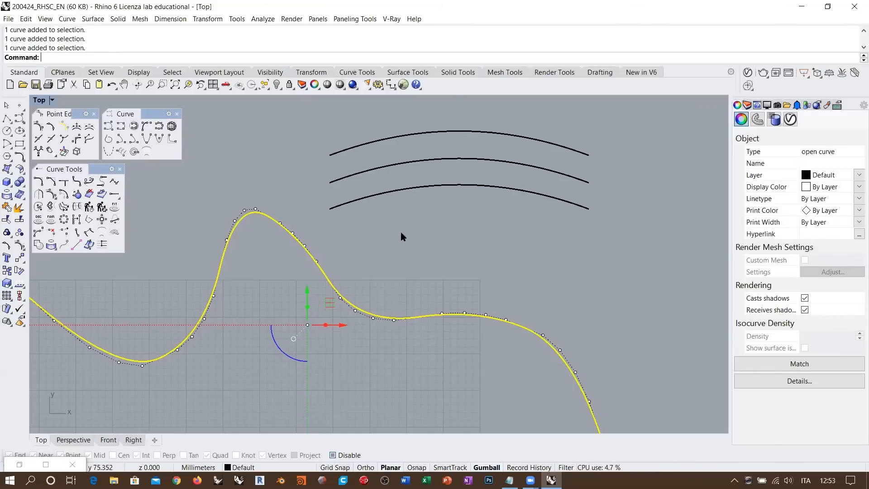
scroll(400, 232, "down", 3)
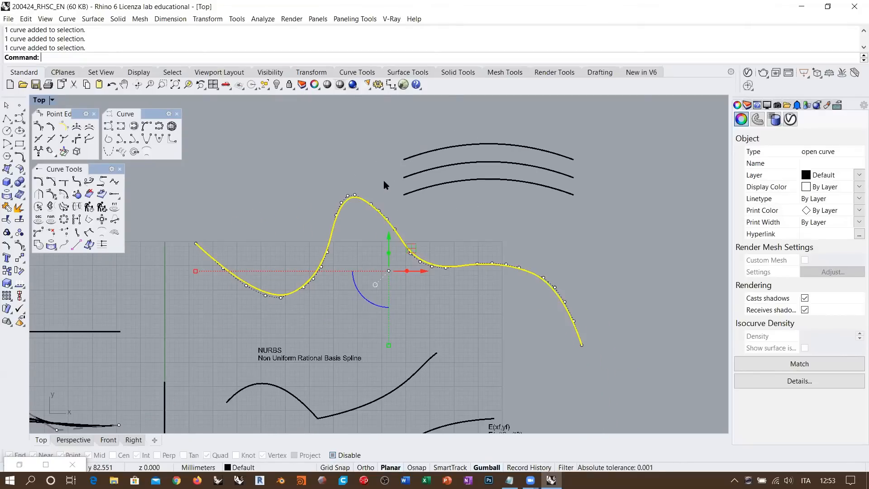
left_click(378, 211)
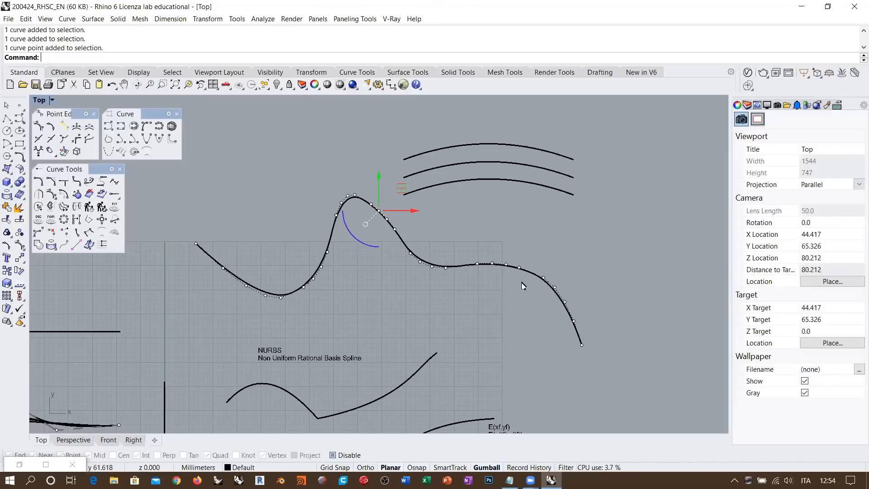
left_click(284, 175)
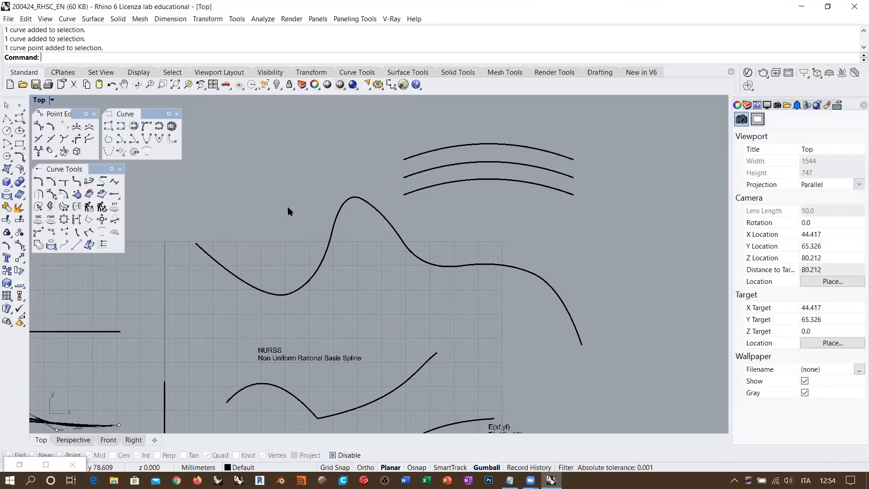
- Lower the degree of the wavy curve to 3 with Deformable set to No
left_click(337, 218)
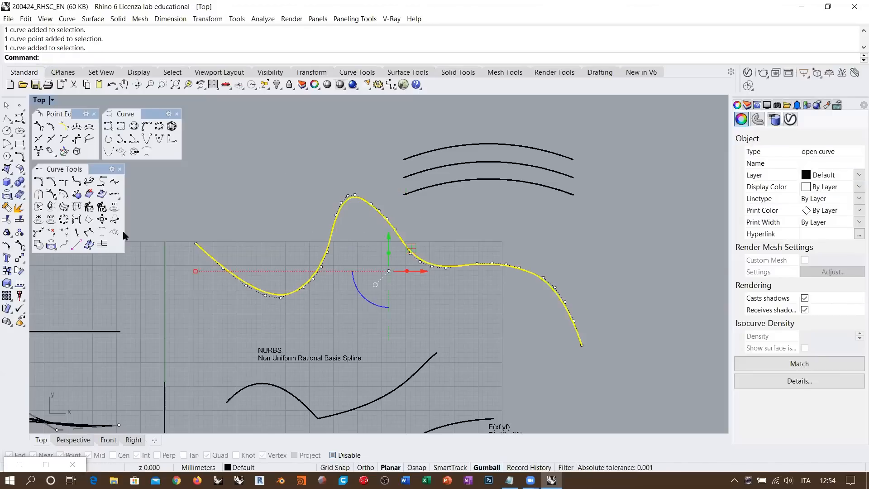
left_click(39, 220)
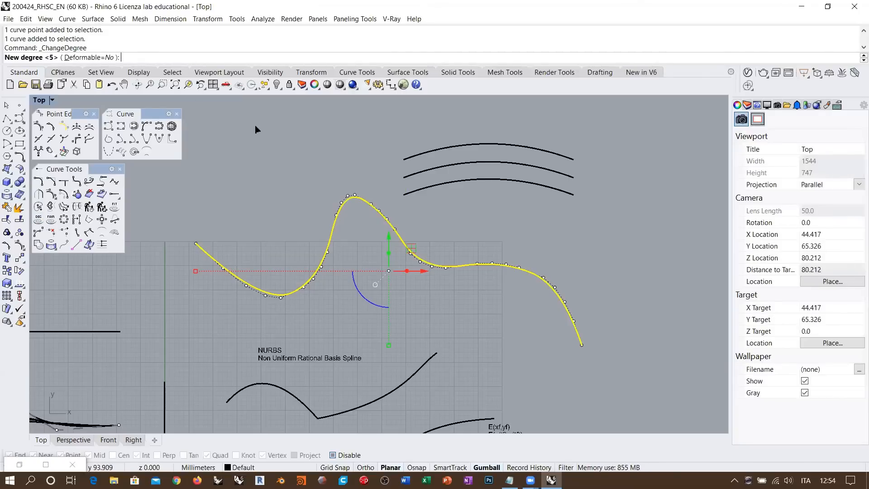
type("3")
key("Return")
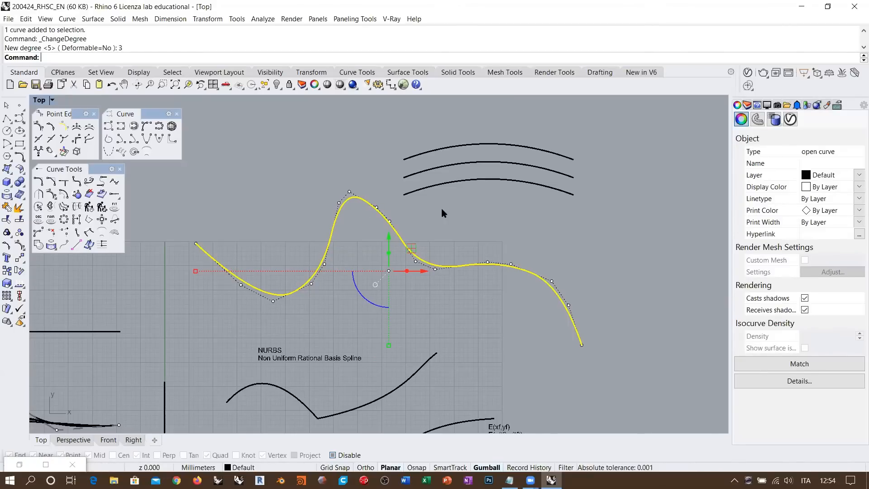
scroll(437, 225, "up", 2)
right_click_drag(436, 225, 456, 216)
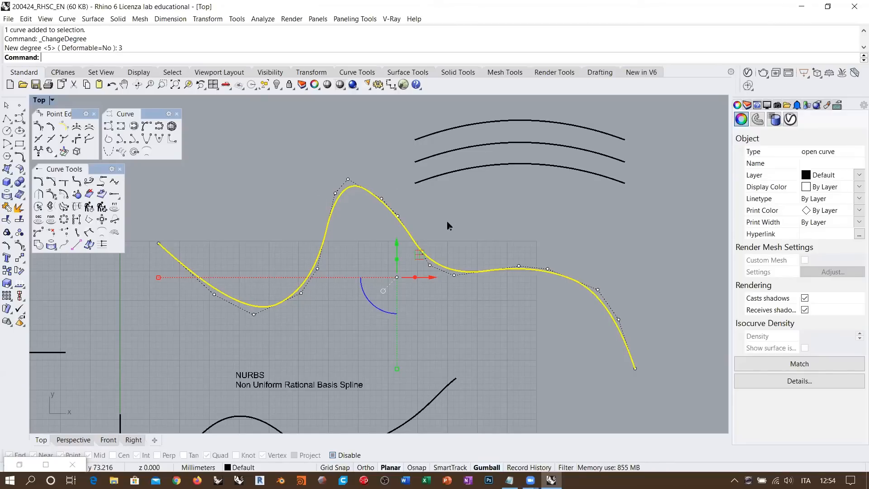
- Repeatedly undo and redo the degree change to compare the wavy curve's shape and control points at degrees 5 and 3
key("ctrl+z")
key("ctrl+y")
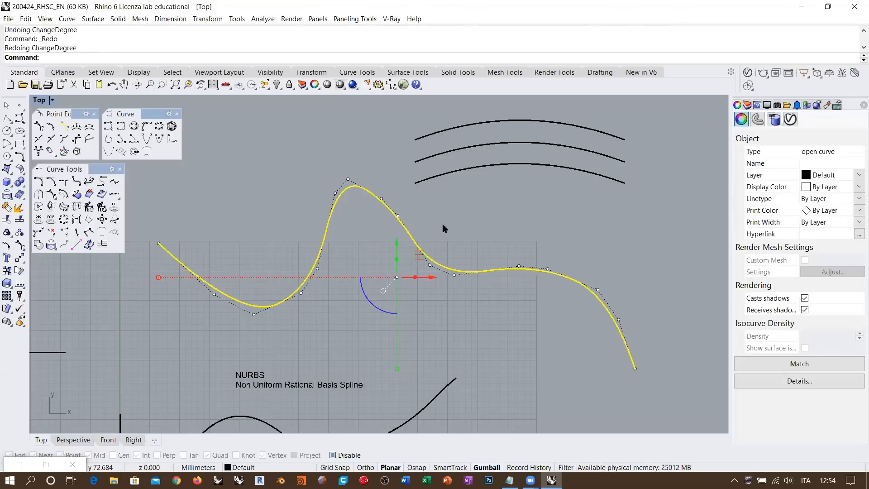
key("ctrl+z")
key("ctrl+y")
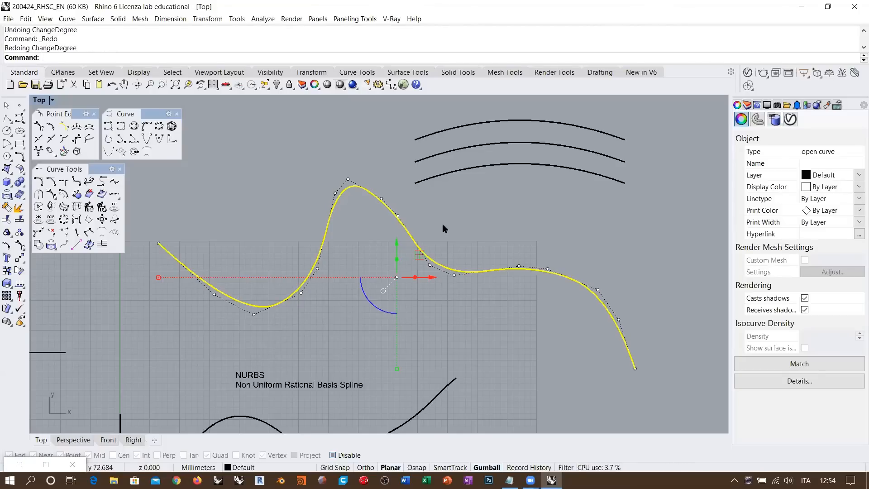
key("ctrl+z")
key("ctrl+y")
key("ctrl+z")
key("ctrl+y")
key("ctrl+z")
key("ctrl+y")
- Draw a degree 5 control-point curve with nine zigzagging points, starting below the arches and running past the wavy curve's end
right_click_drag(497, 224, 348, 248)
left_click(20, 118)
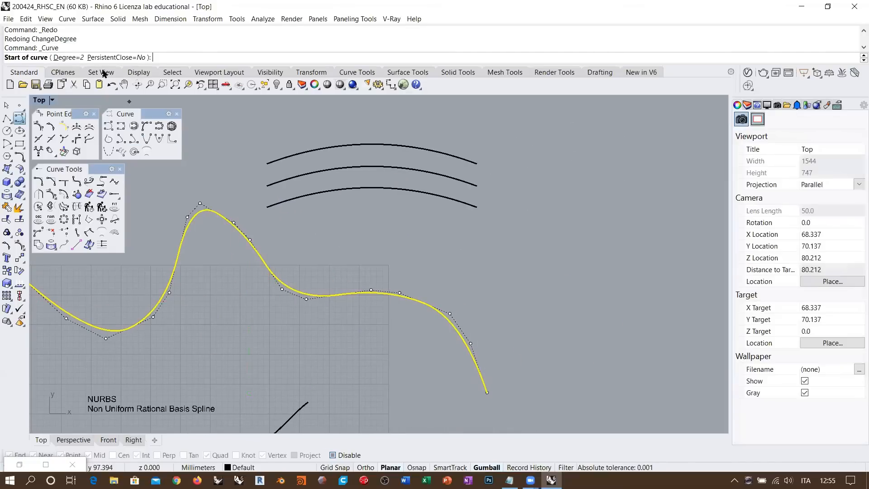
left_click(67, 57)
type("5")
key("Return")
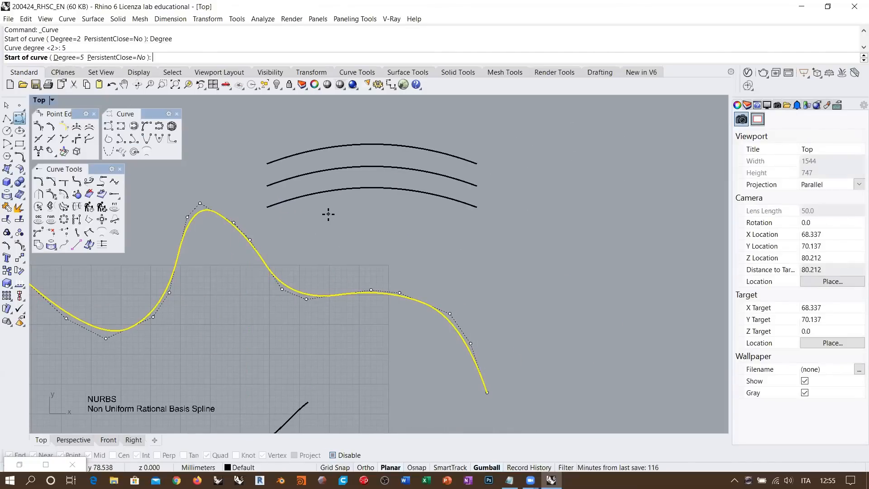
left_click(333, 225)
left_click(414, 273)
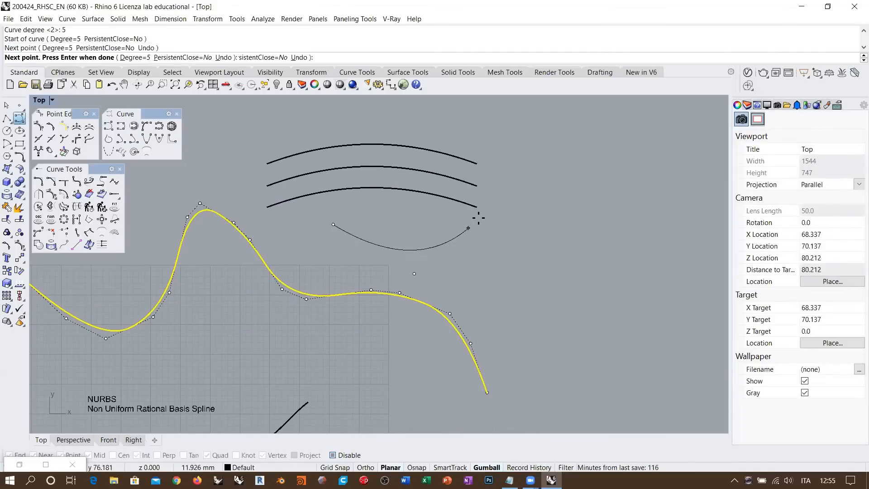
left_click(493, 204)
left_click(599, 181)
left_click(560, 296)
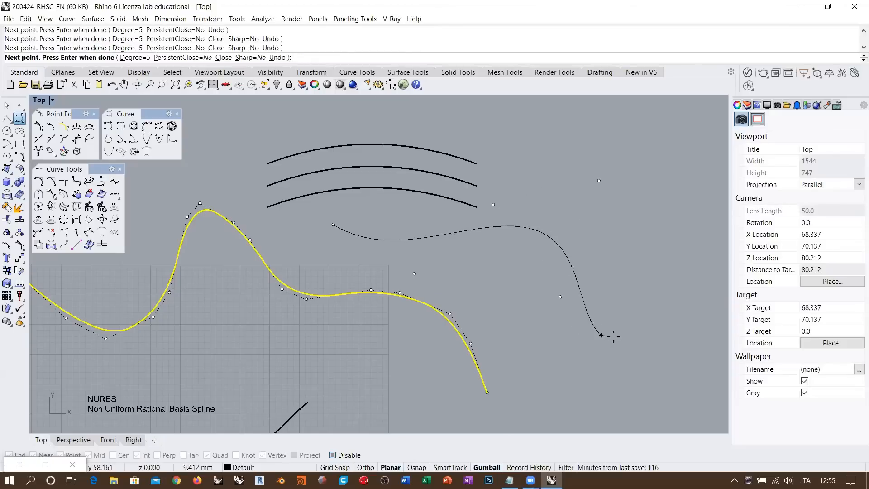
left_click(647, 335)
left_click(691, 228)
right_click_drag(654, 249, 526, 258)
scroll(530, 260, "down", 2)
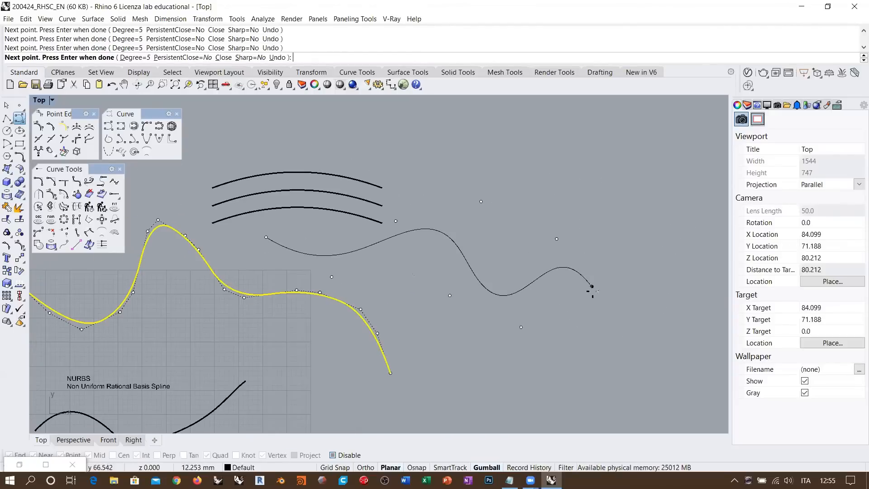
left_click(597, 312)
left_click(671, 291)
key("Return")
- Lower the degree of the new nine-point curve to 3 with Deformable set to No
left_click(514, 289)
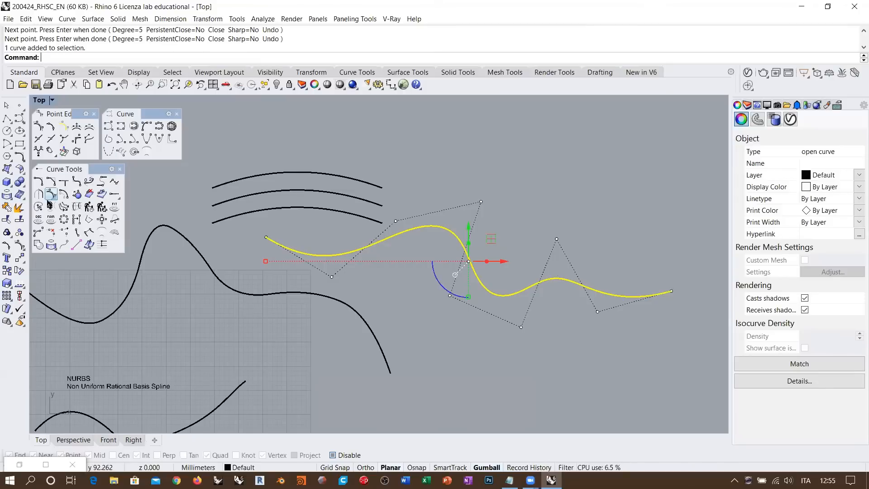
left_click(38, 220)
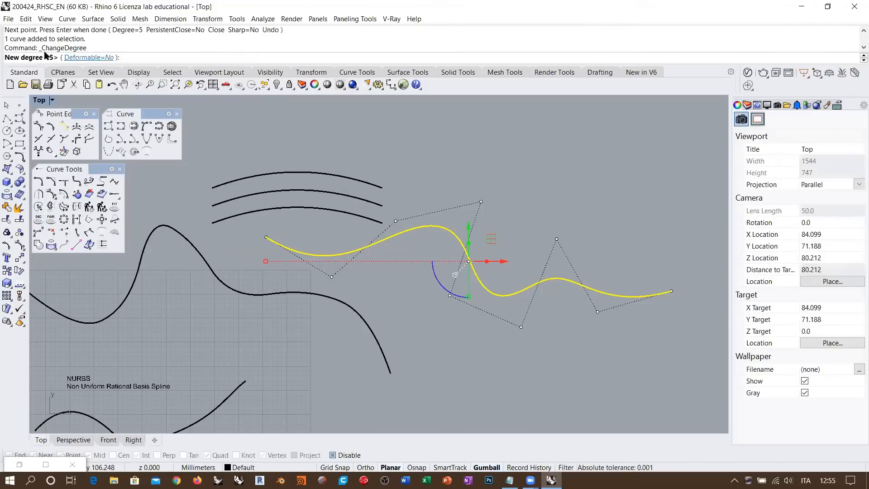
type("3")
key("Return")
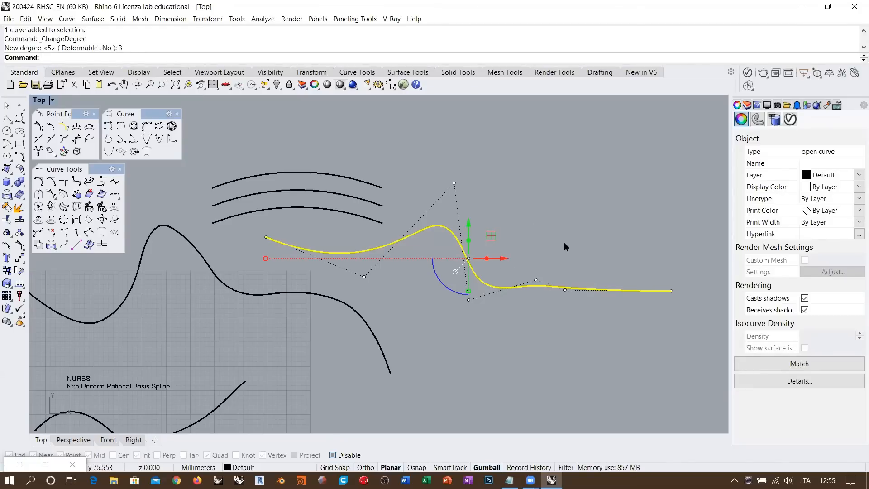
- Set the wavy curve above the NURBS text back to degree 5 with Deformable set to No
right_click_drag(297, 277, 434, 254)
left_click(416, 311)
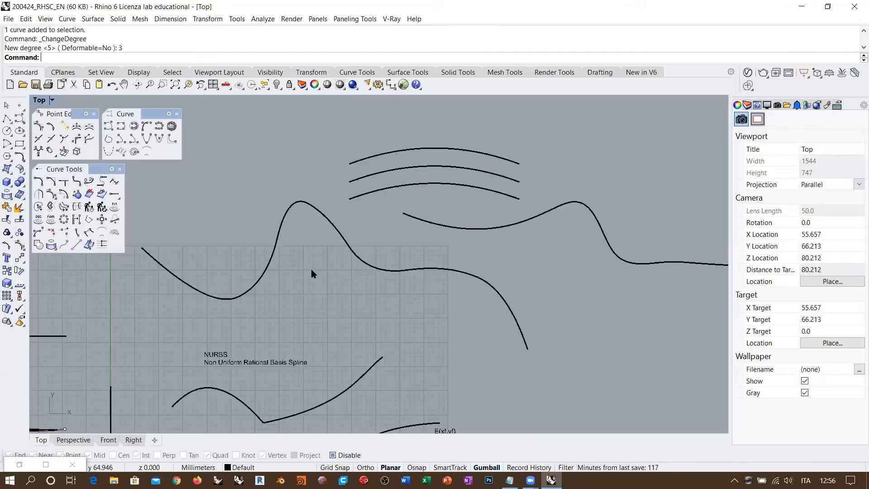
left_click(333, 228)
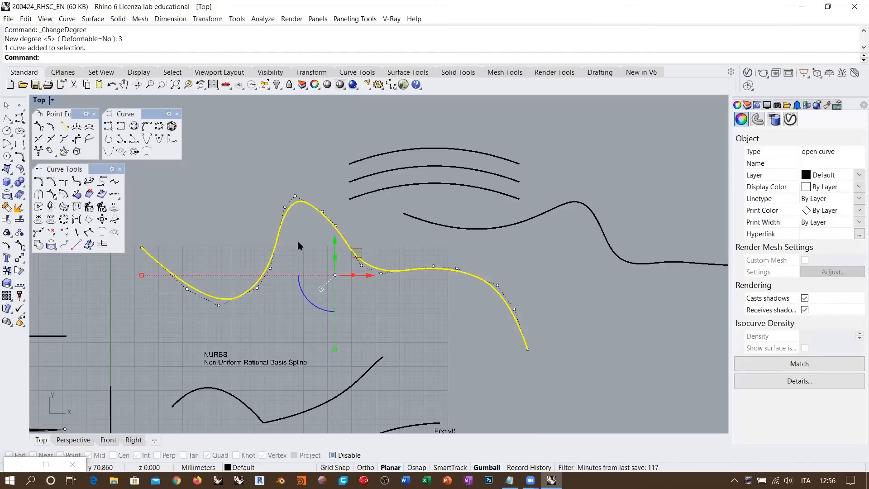
left_click(39, 207)
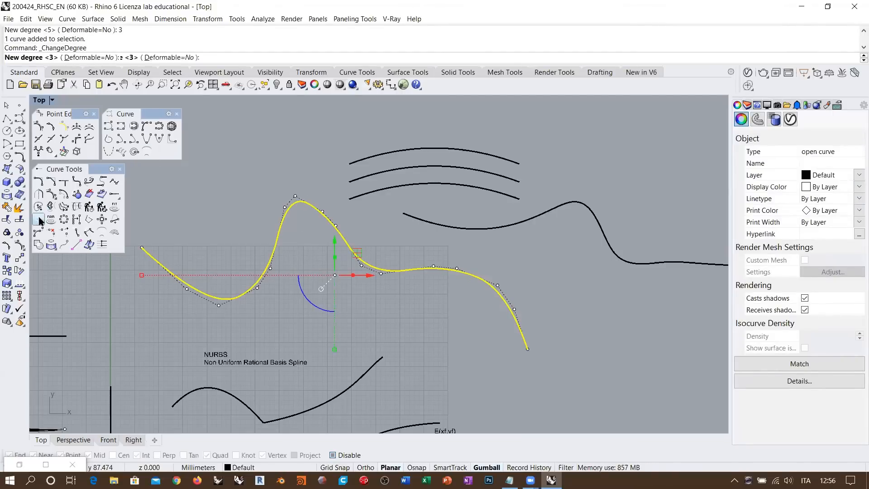
type("5")
key("Return")
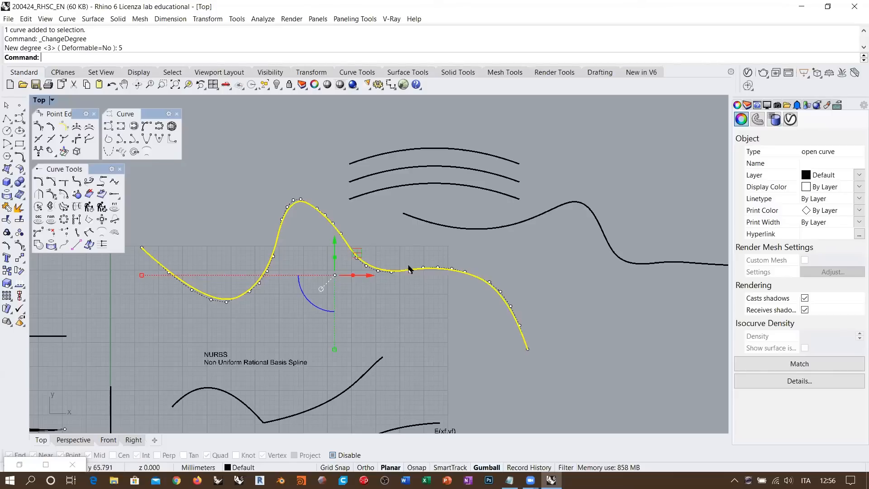
- Try moving one control point on the slope after the wavy curve's peak, and undo the move
left_click(326, 216)
left_click_drag(326, 216, 332, 213)
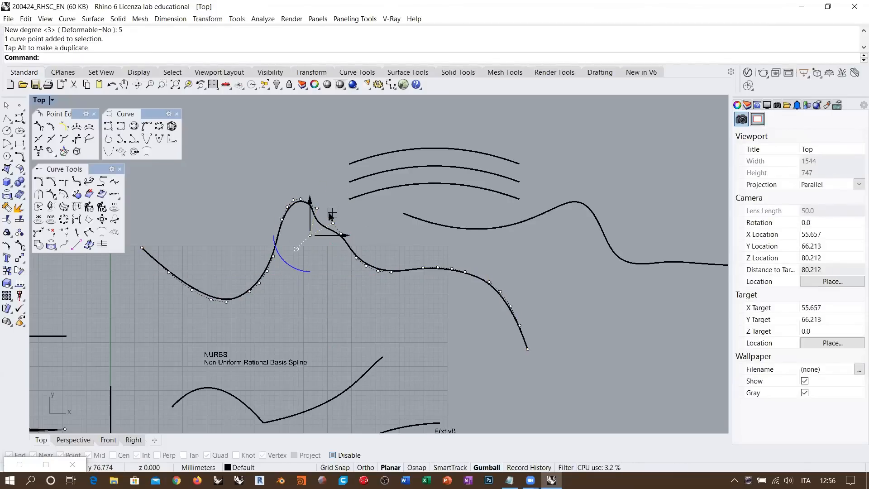
key("ctrl+z")
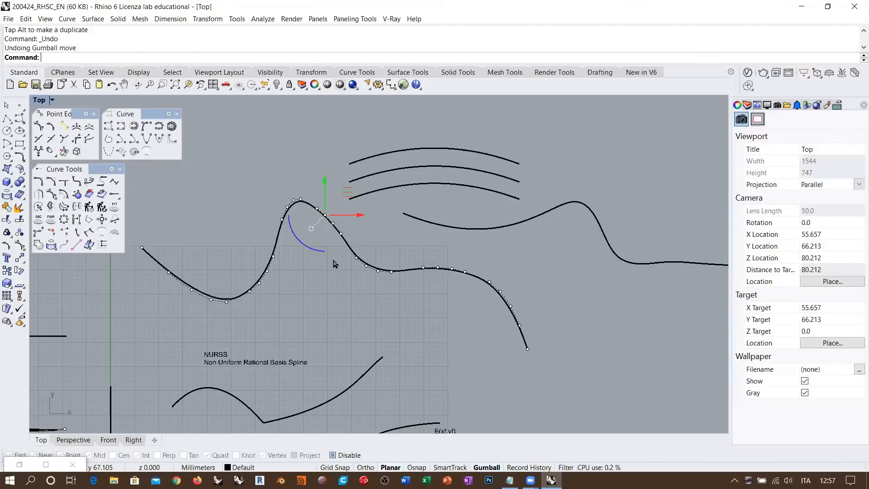
key("Escape")
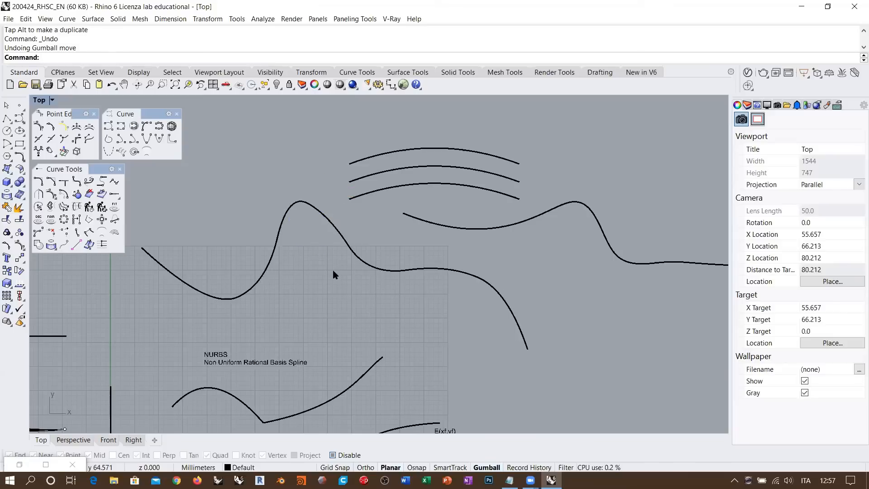
- Undo the last two degree changes, on the wavy curve and the nine-point curve
left_click(357, 255)
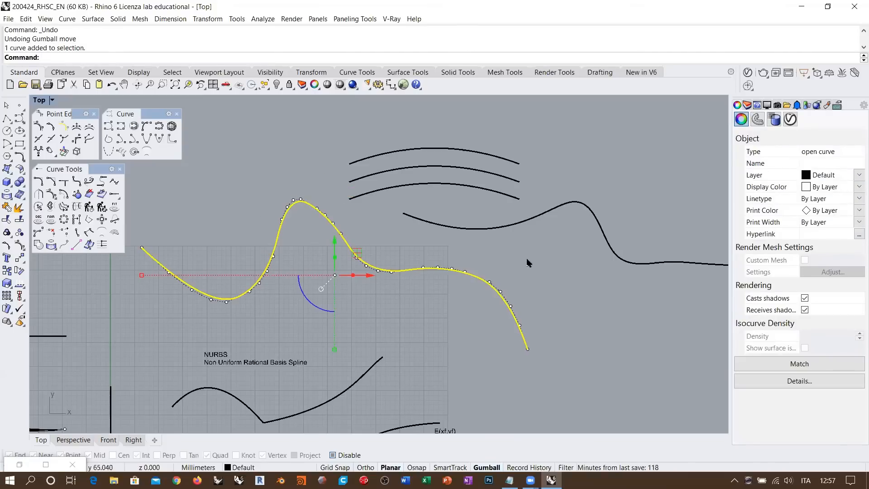
right_click_drag(527, 258, 355, 287)
key("ctrl+z")
key("ctrl+z")
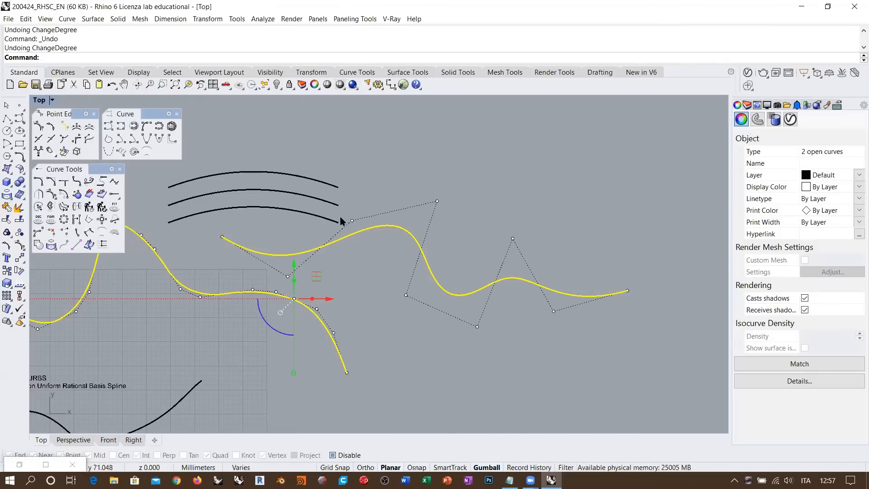
- Change the degree of the nine-point curve alone to 3 with Deformable set to No
left_click(367, 277)
left_click(345, 240)
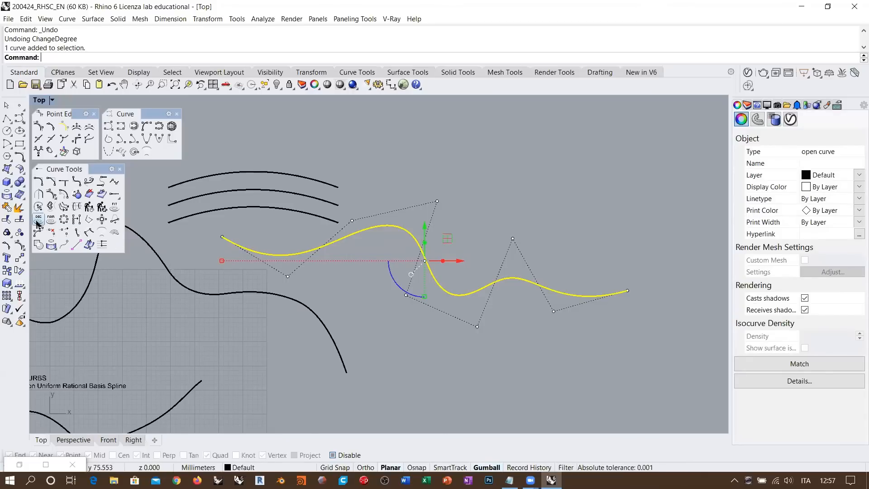
left_click(39, 220)
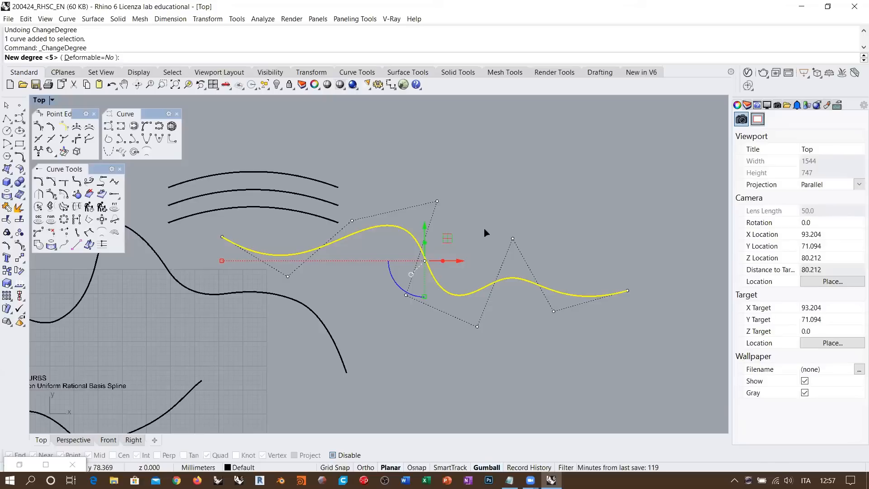
type("3")
key("Return")
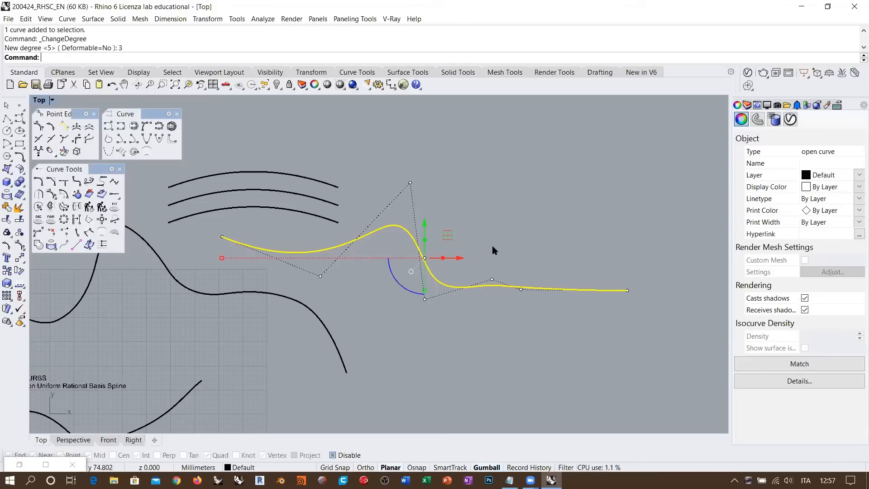
- Move the nine-point curve above the three arches, and place the wavy curve above it
scroll(492, 246, "down", 2)
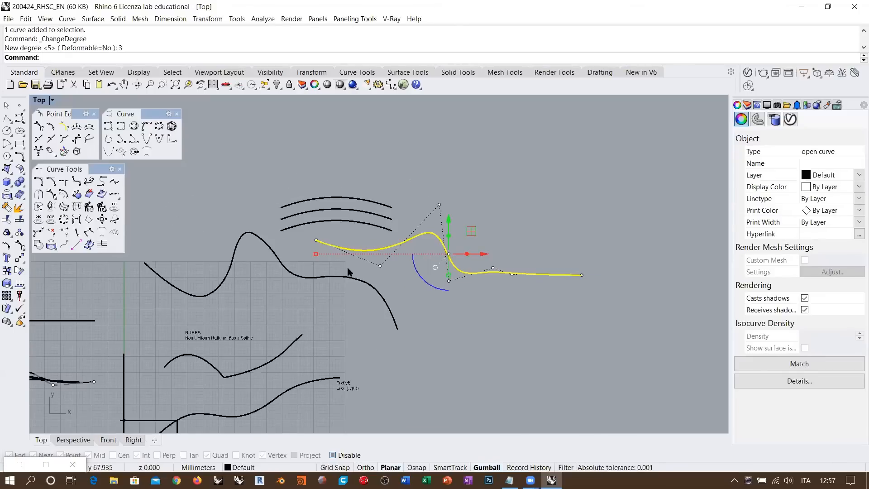
left_click_drag(472, 232, 324, 125)
right_click_drag(339, 221, 358, 298)
scroll(300, 312, "down", 6)
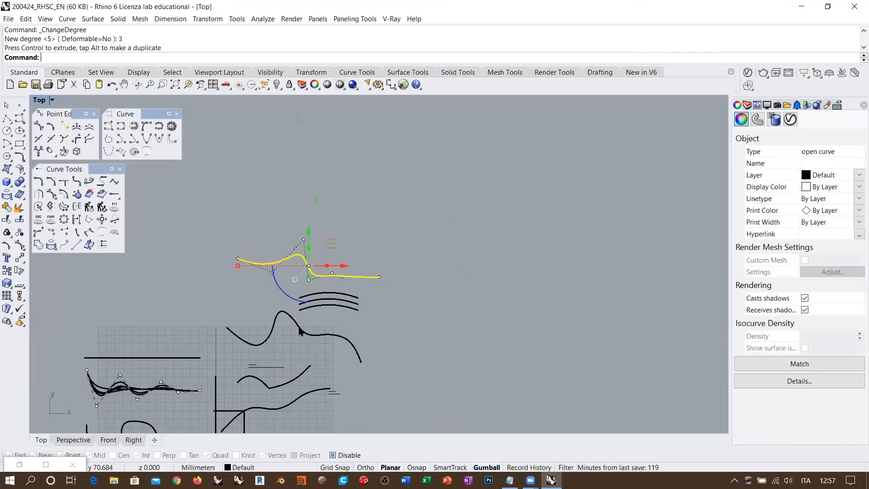
left_click_drag(298, 327, 313, 205)
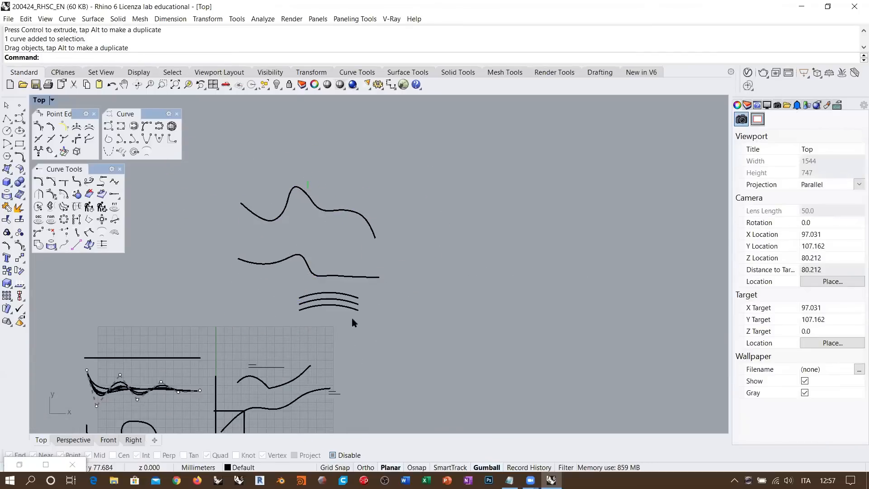
- Move the three arches beneath the start of the nine-point curve, and bring the wavy curve down closer above that curve
left_click_drag(351, 316, 314, 286)
scroll(329, 310, "up", 14)
left_click_drag(348, 255, 253, 234)
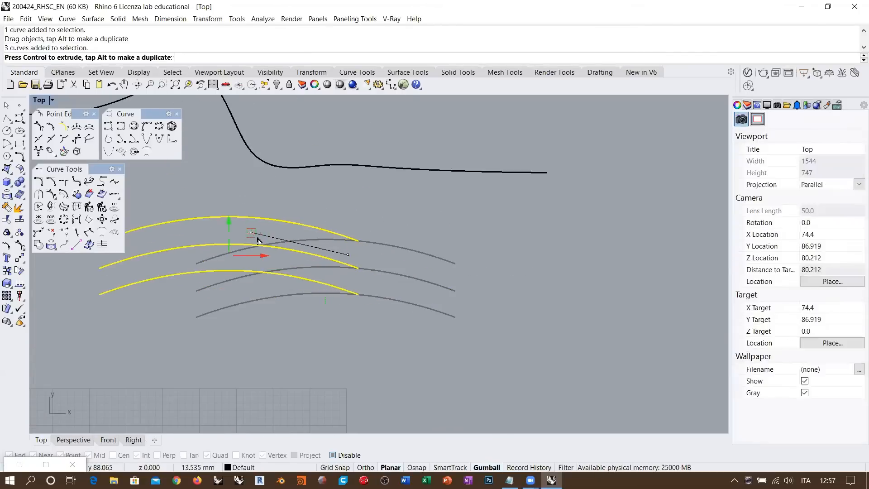
scroll(366, 285, "down", 8)
right_click_drag(344, 273, 352, 324)
left_click_drag(339, 303, 273, 285)
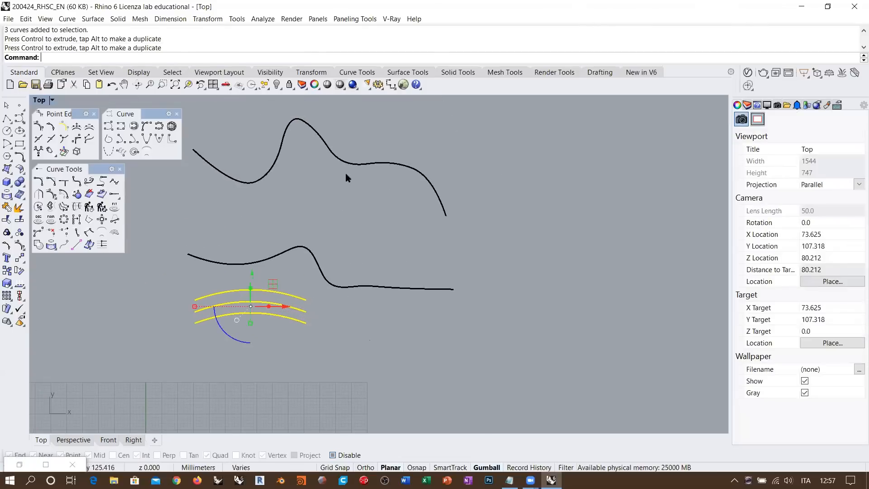
left_click_drag(345, 178, 345, 230)
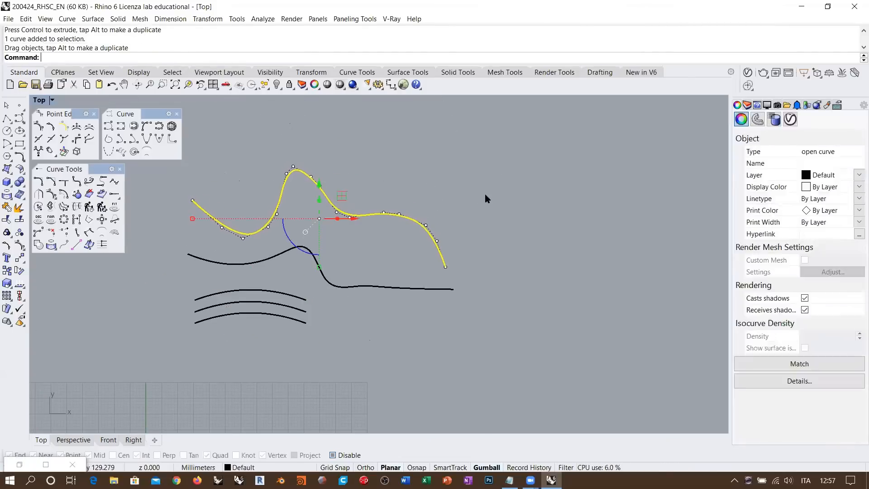
left_click(482, 199)
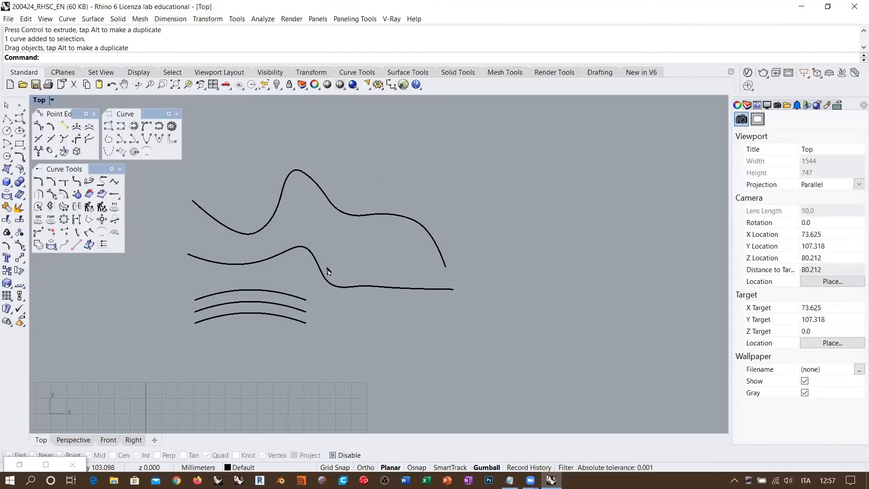
- Look over the whole set of drawn curves and the area around the NURBS text
scroll(340, 194, "down", 4)
scroll(338, 195, "down", 1)
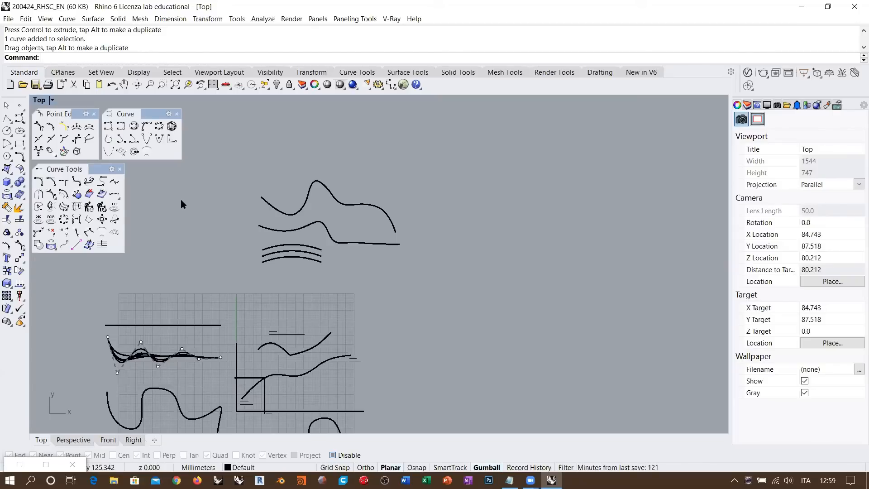
right_click_drag(234, 254, 297, 175)
scroll(295, 175, "down", 2)
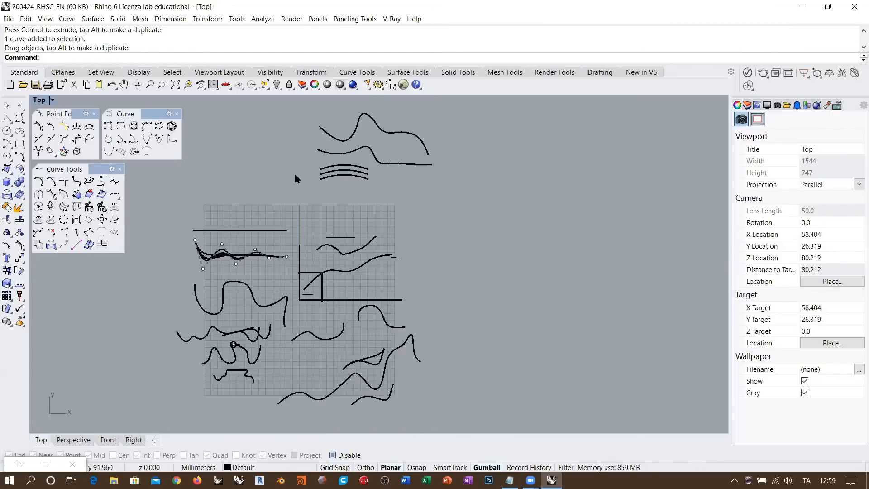
right_click_drag(353, 194, 332, 193)
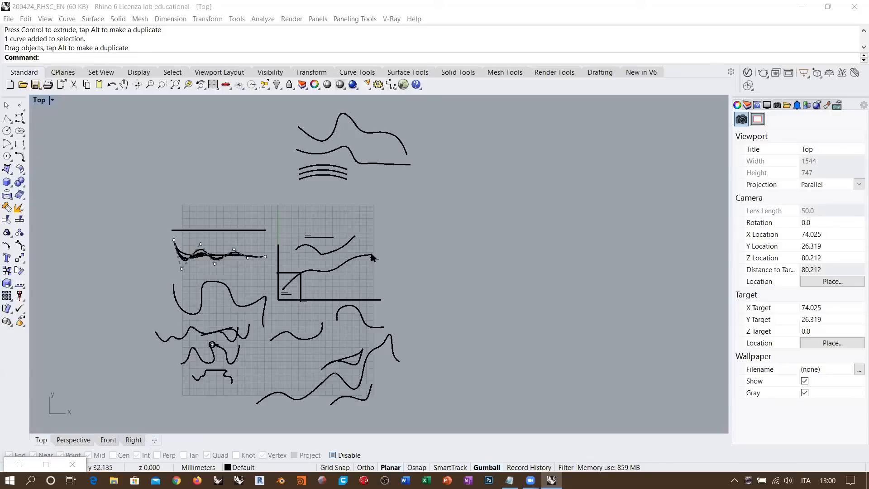
left_click(380, 237)
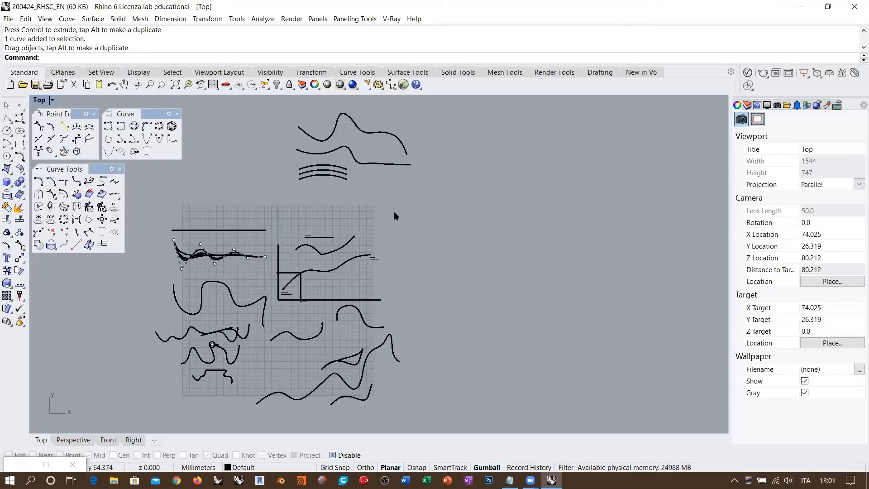
right_click_drag(334, 262, 320, 231)
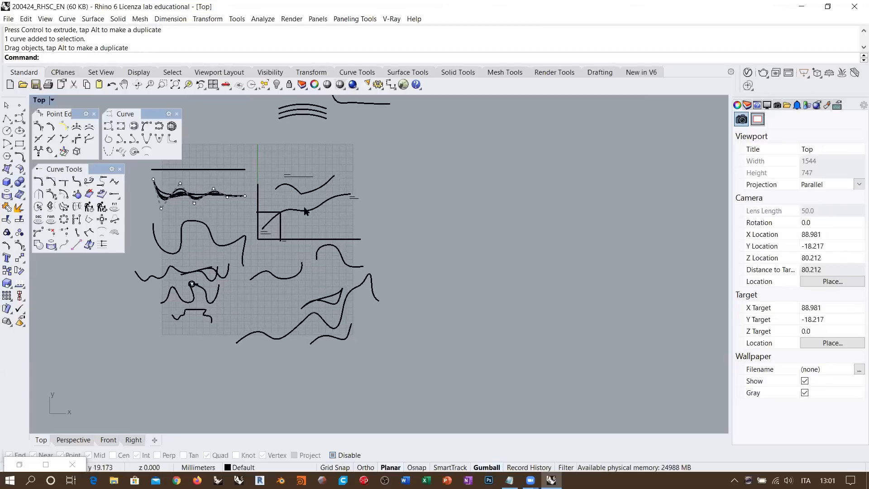
scroll(294, 187, "up", 5)
scroll(272, 175, "down", 2)
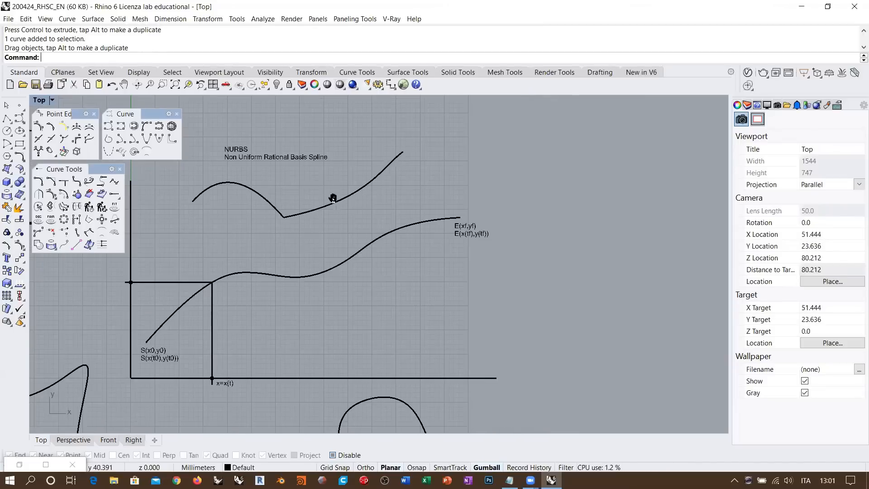
right_click_drag(331, 197, 319, 324)
left_click(108, 129)
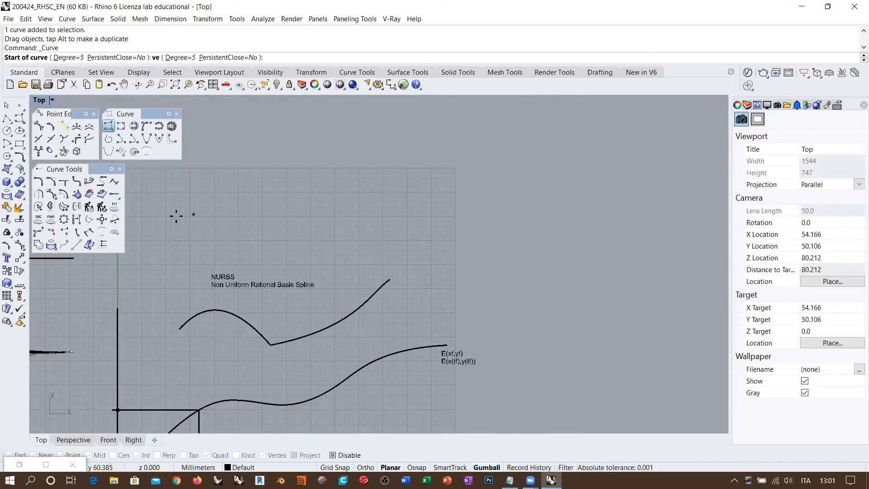
left_click(172, 216)
left_click(212, 160)
left_click(256, 204)
left_click(323, 150)
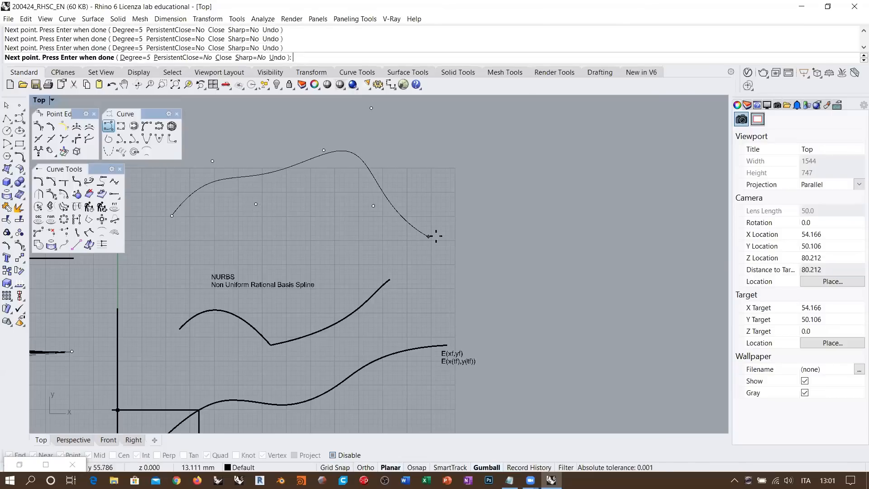
key("Escape")
- Draw a degree 3 control-point curve with eight points as a wave in the free area above the NURBS text
right_click(228, 170)
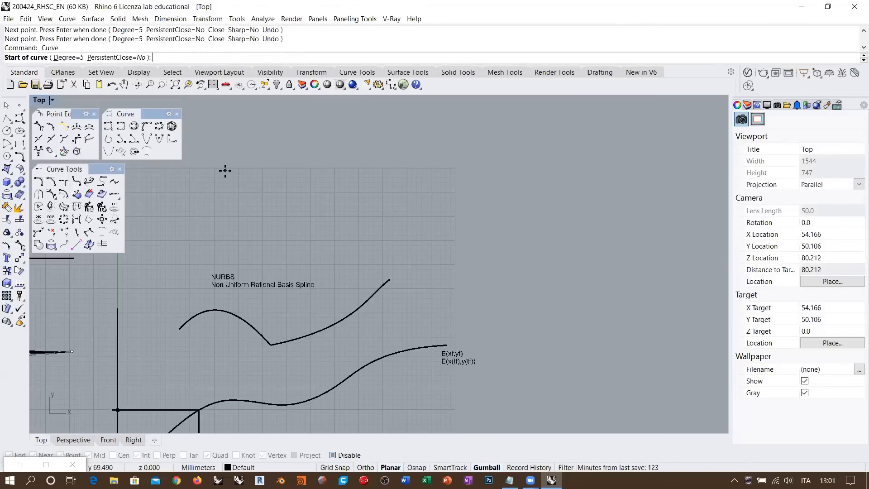
left_click(71, 58)
type("3")
key("Return")
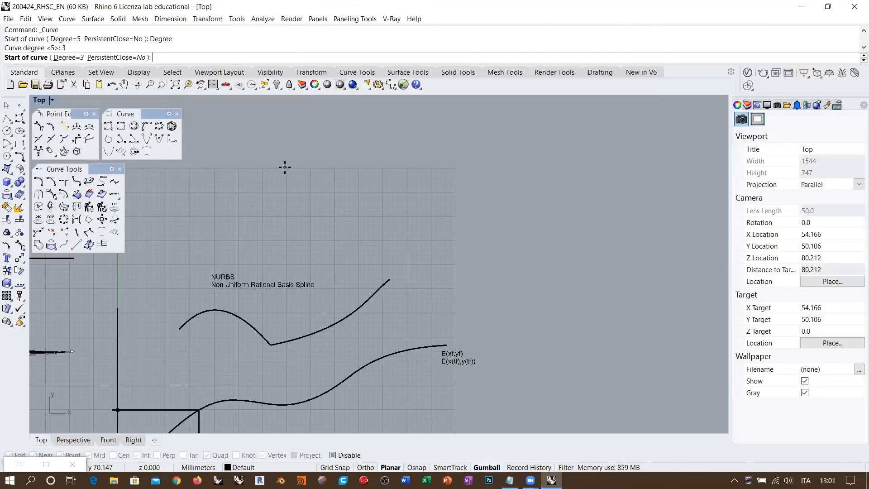
left_click(179, 195)
left_click(219, 236)
left_click(270, 221)
left_click(291, 170)
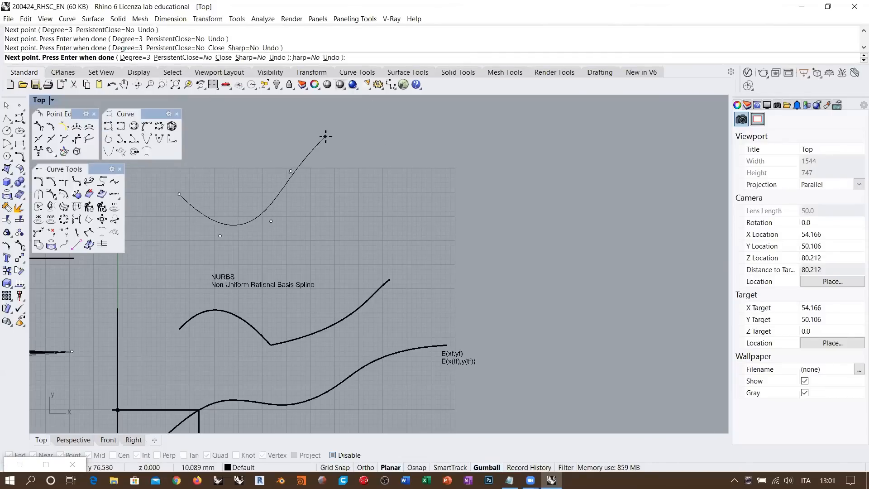
left_click(326, 137)
left_click(361, 193)
left_click(411, 223)
left_click(475, 131)
right_click(475, 132)
- Open the new wave curve's object description, examine its control point and knot entries, and close it
right_click_drag(405, 224, 354, 225)
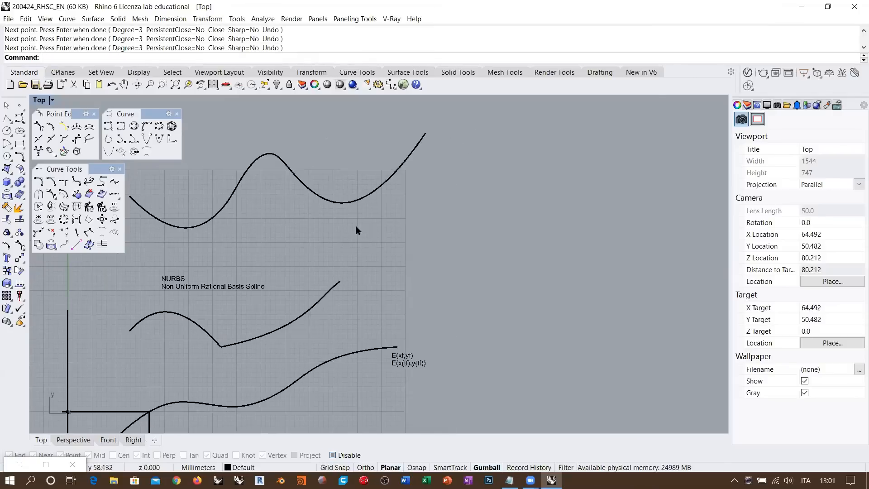
left_click(291, 172)
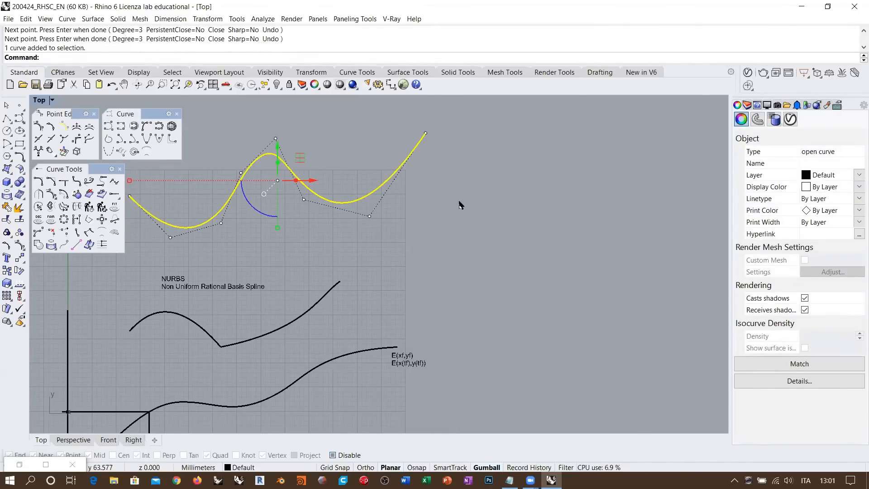
left_click(799, 380)
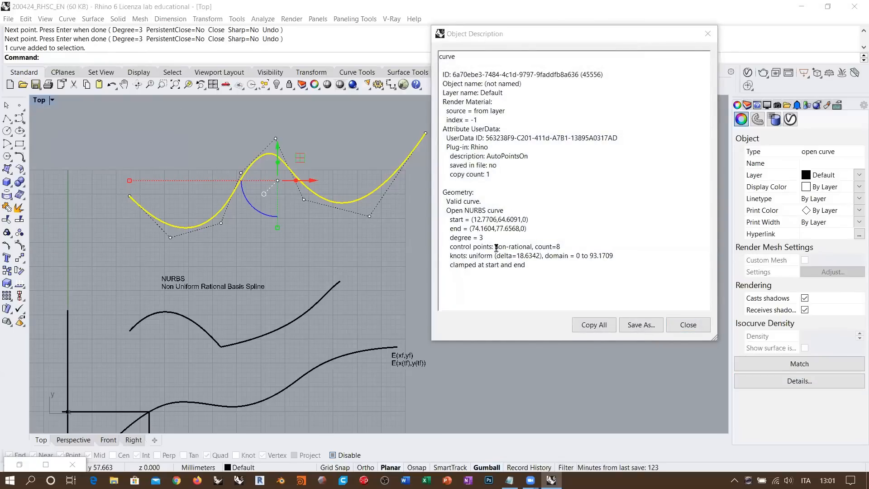
left_click_drag(531, 246, 497, 246)
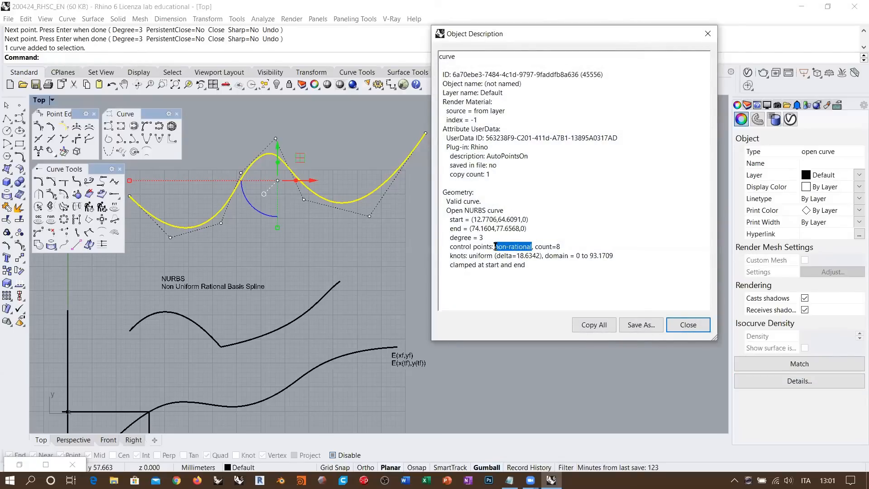
double_click(479, 255)
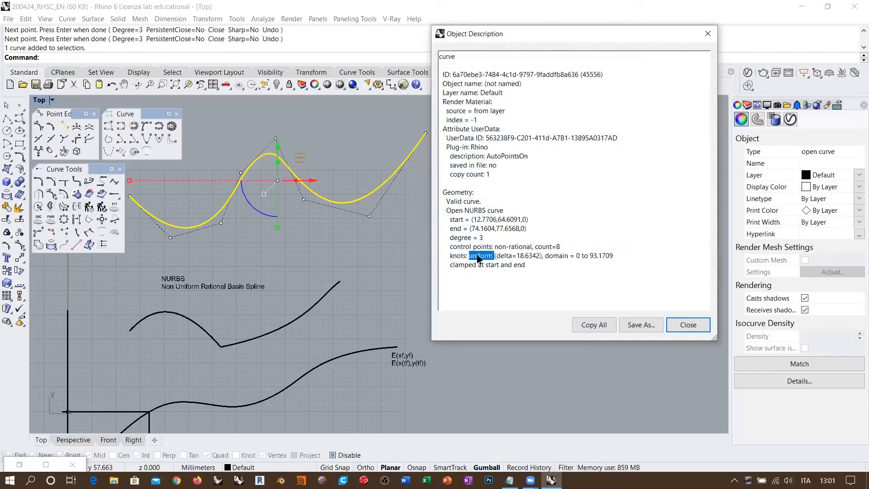
left_click_drag(476, 256, 449, 256)
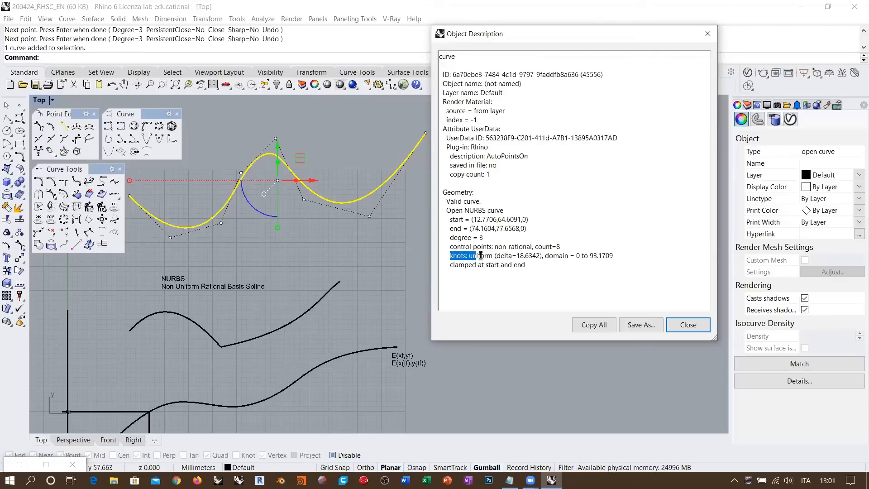
double_click(508, 247)
left_click(519, 247)
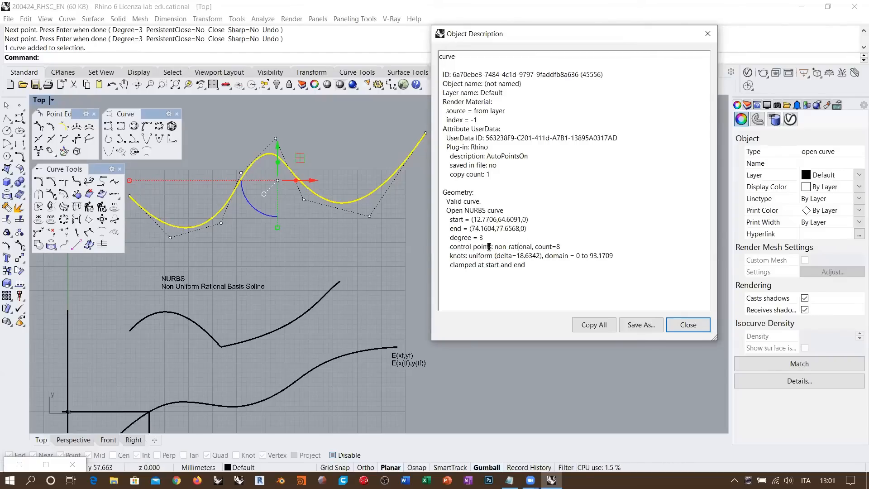
left_click_drag(495, 247, 532, 247)
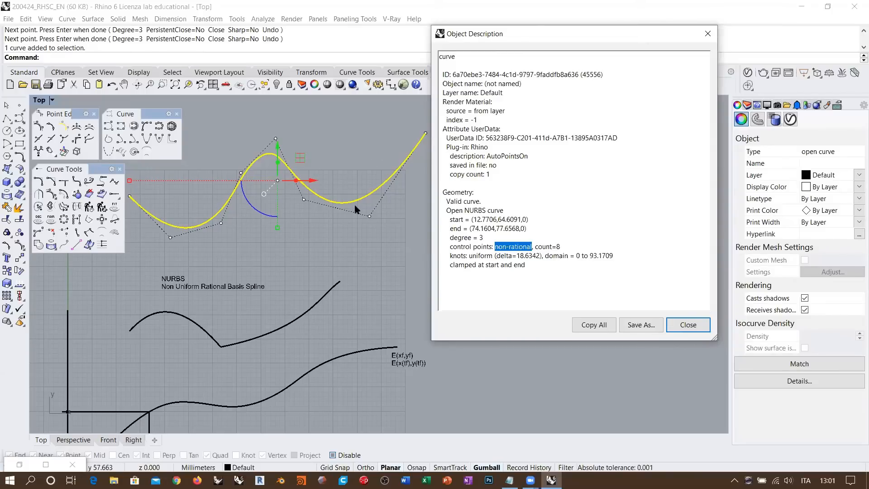
left_click(687, 324)
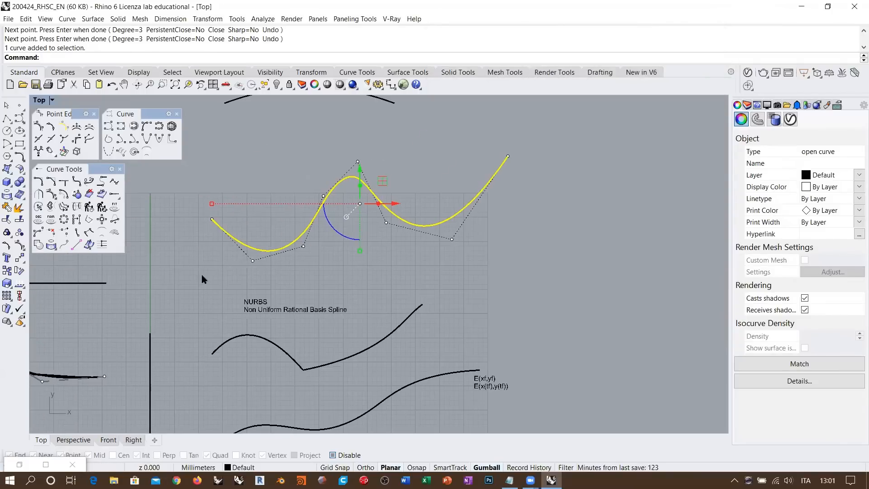
- Set the weight of all eight control points of the new wave curve to 2
left_click_drag(199, 276, 539, 137)
left_click(413, 222, "ctrl")
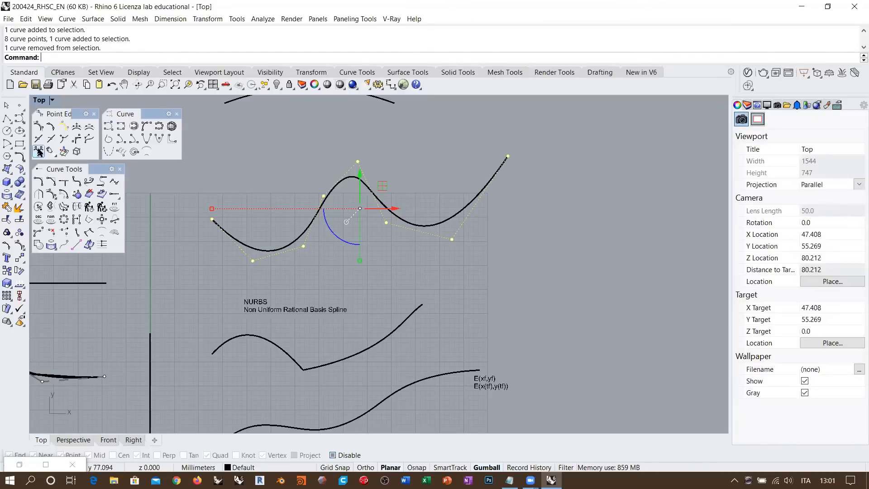
left_click(39, 152)
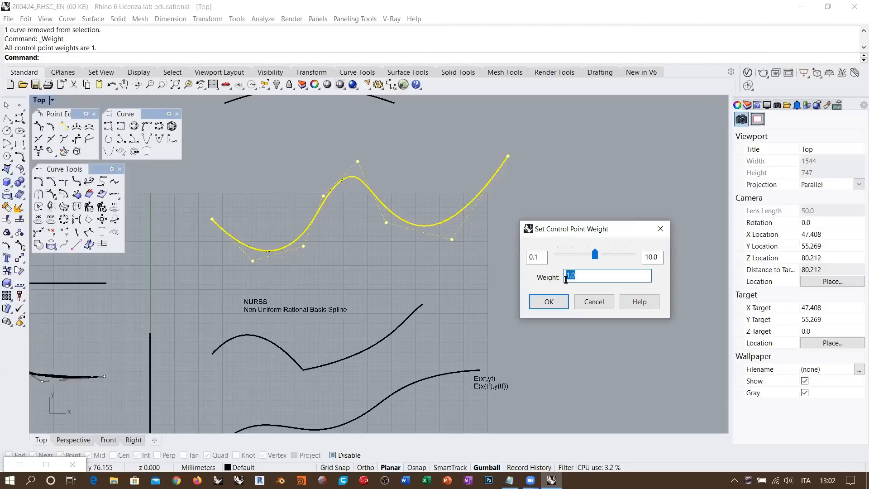
type("2")
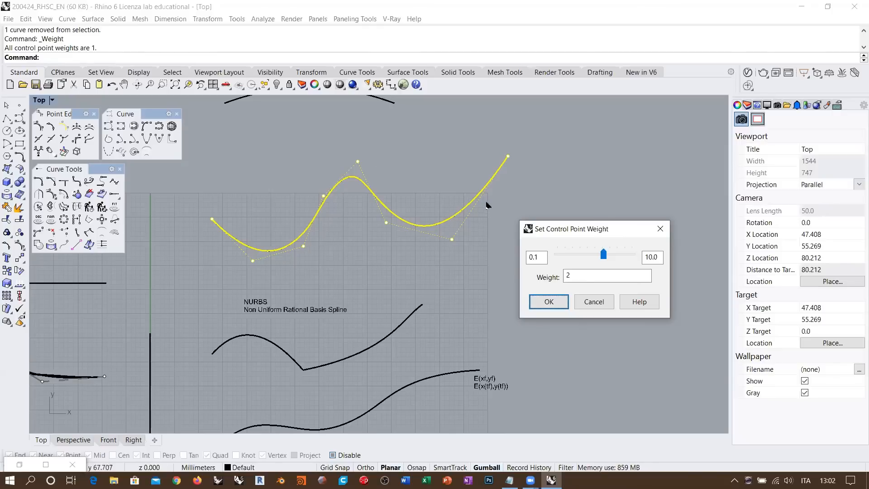
left_click(548, 302)
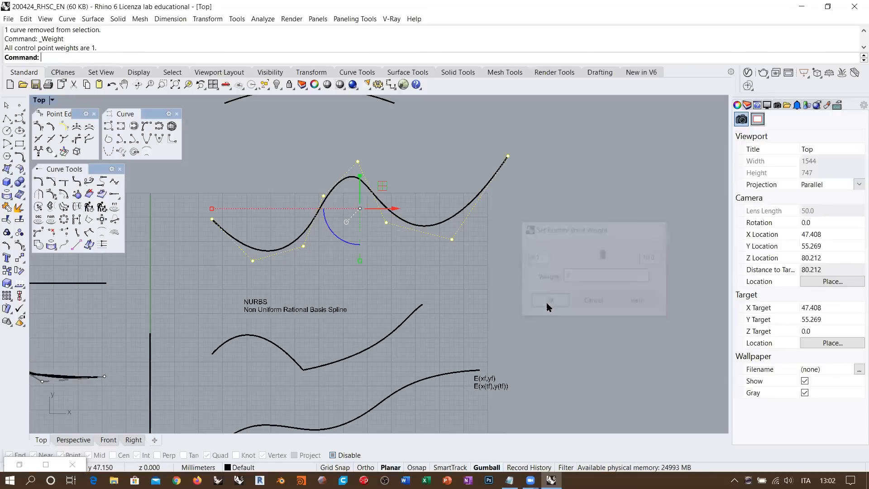
key("Escape")
- Open the wave curve's object description, check whether its control points are rational, and close it
left_click(452, 216)
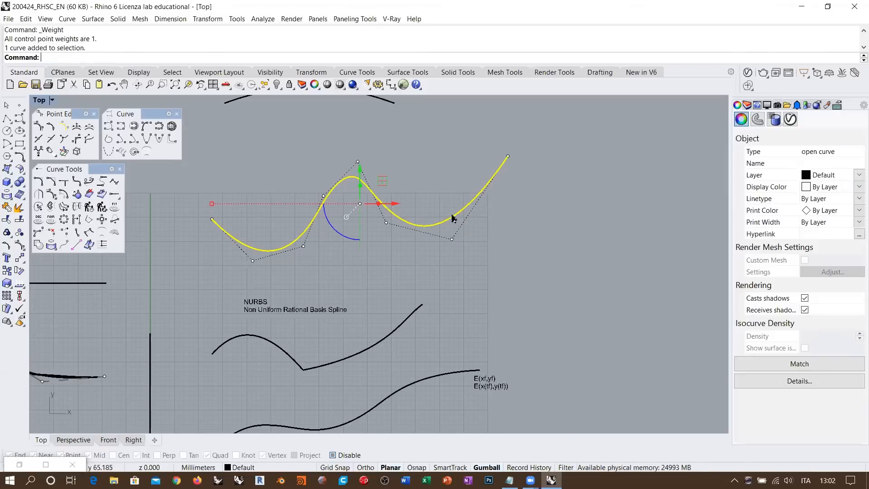
left_click(784, 381)
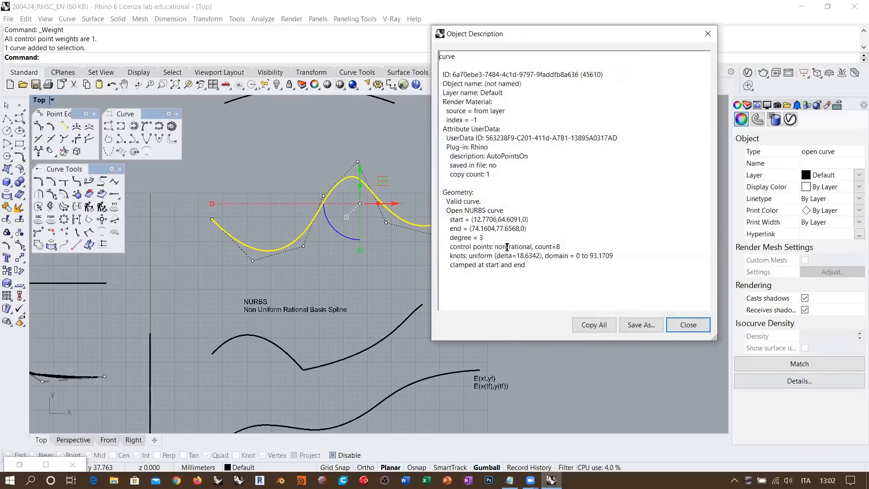
left_click_drag(497, 246, 531, 246)
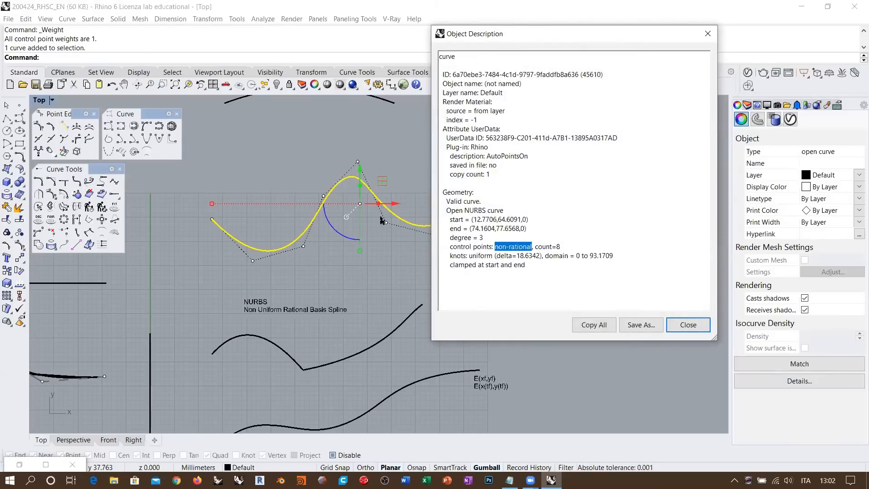
left_click(688, 325)
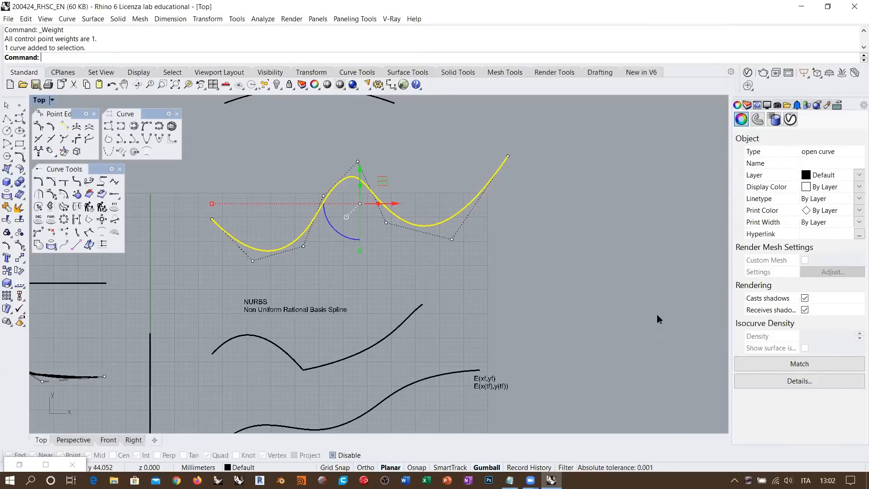
- Move the control point at the wave's crest slightly upward and set its weight to 10.0
left_click(452, 239)
left_click(386, 222)
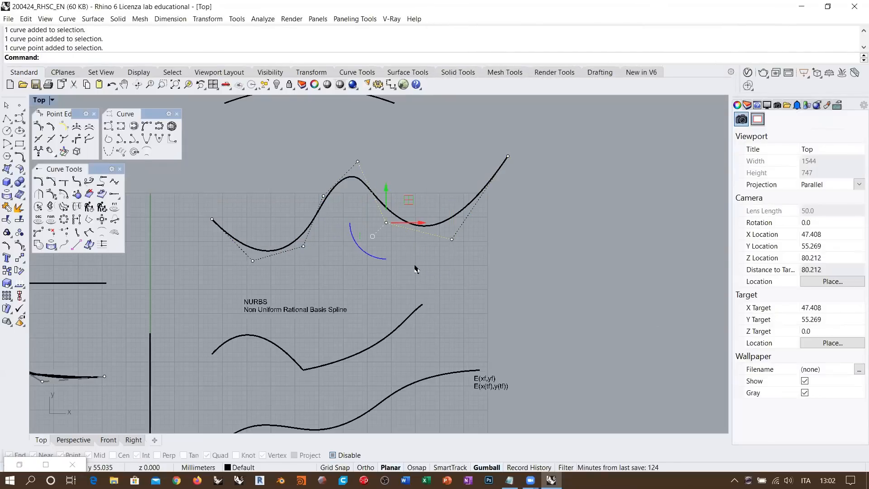
left_click_drag(356, 161, 348, 140)
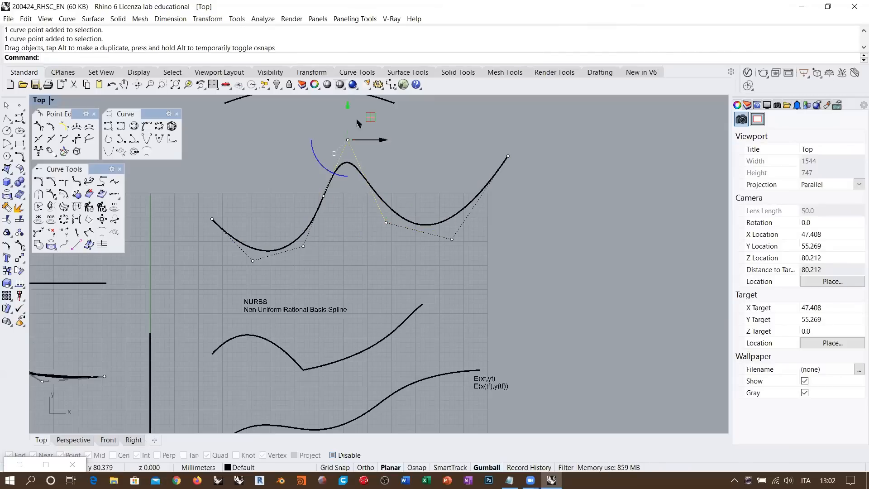
right_click(216, 173)
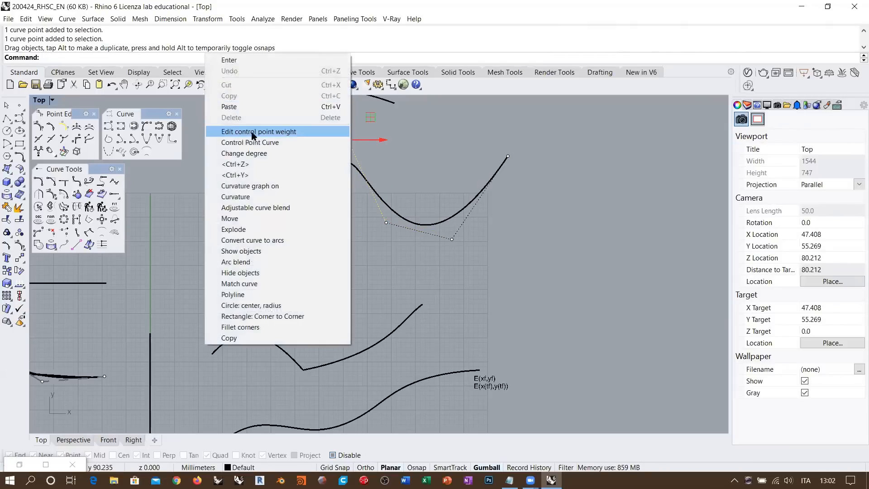
left_click(258, 132)
left_click_drag(594, 254, 632, 255)
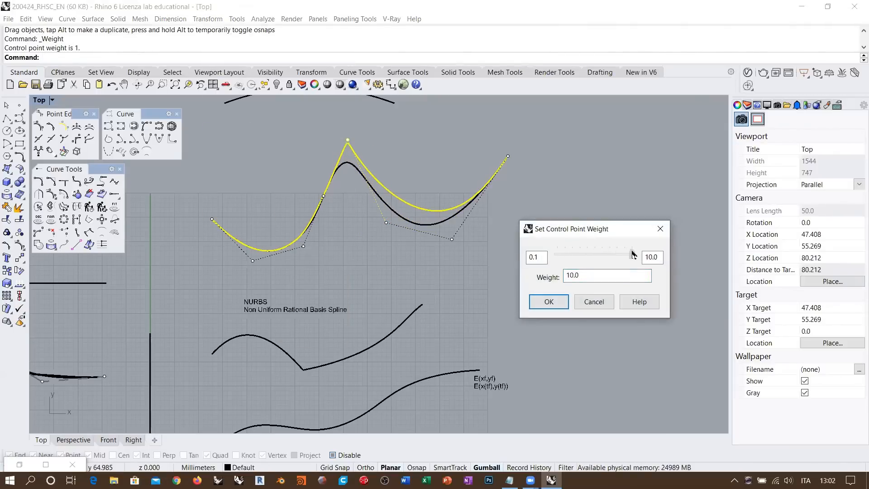
left_click(545, 302)
- Inspect the sharpened crest up close and check the control points entry in the curve's object description
scroll(357, 149, "up", 8)
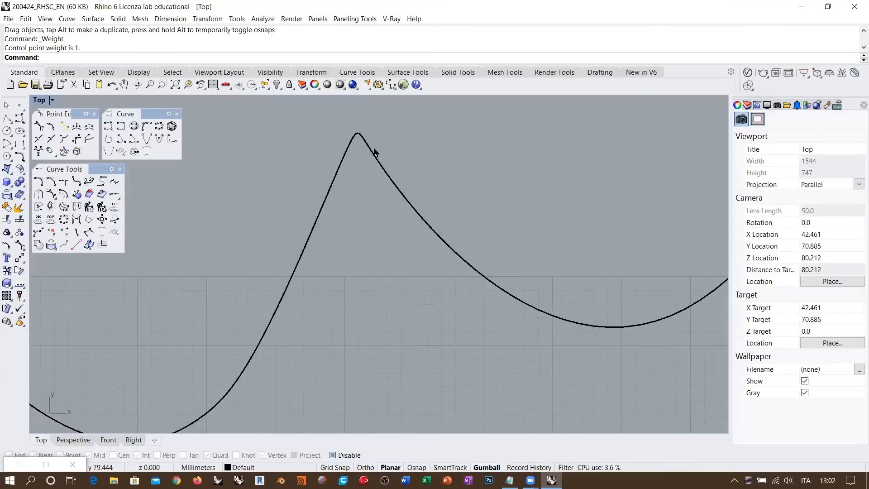
scroll(367, 151, "down", 6)
scroll(358, 142, "up", 2)
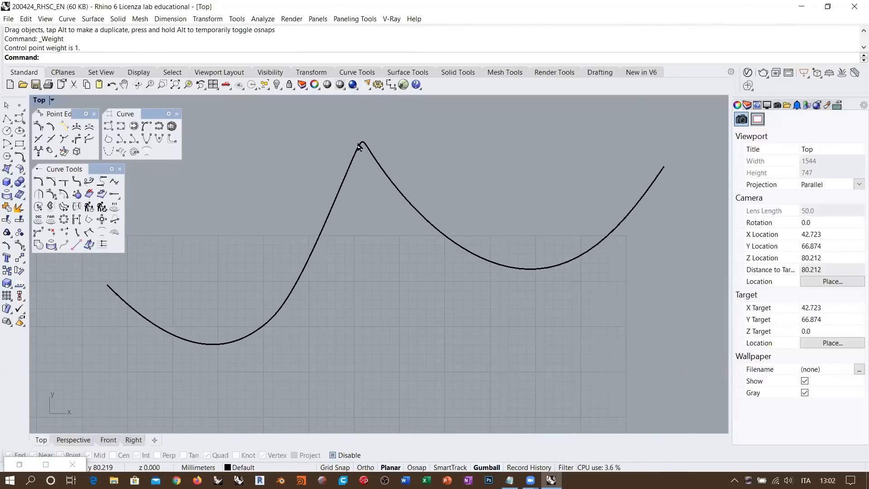
left_click_drag(409, 161, 361, 253)
left_click(791, 381)
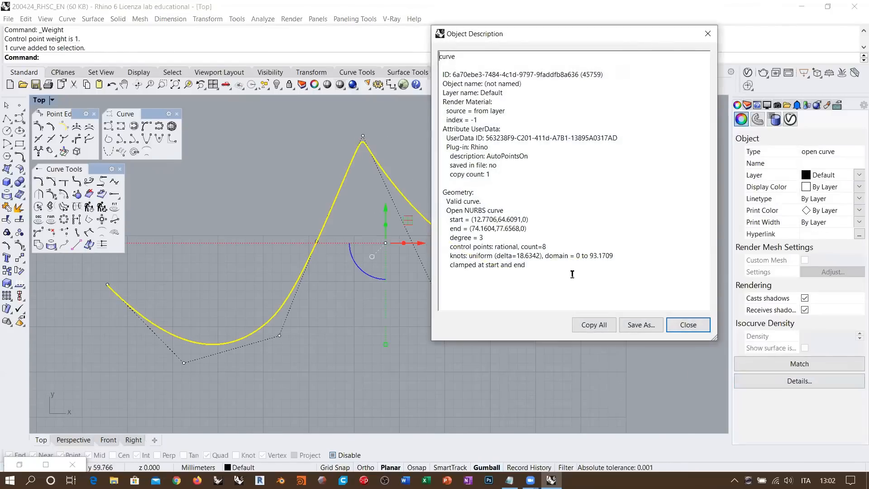
double_click(500, 246)
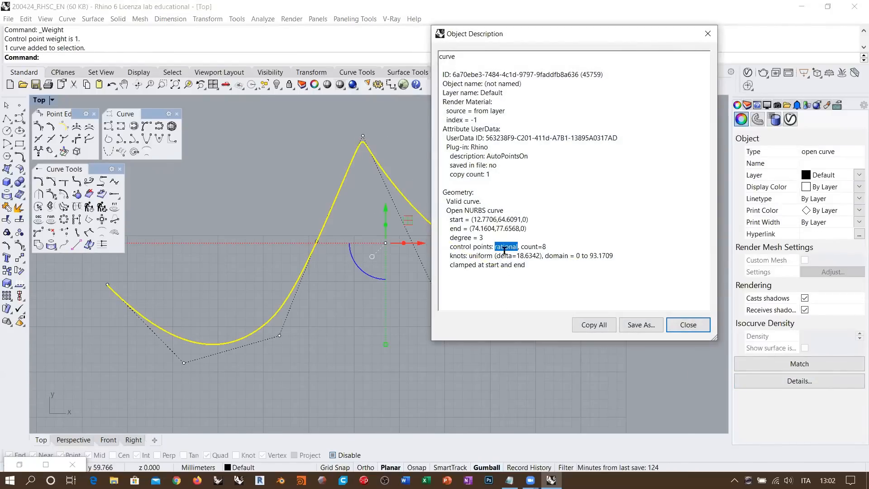
left_click(686, 325)
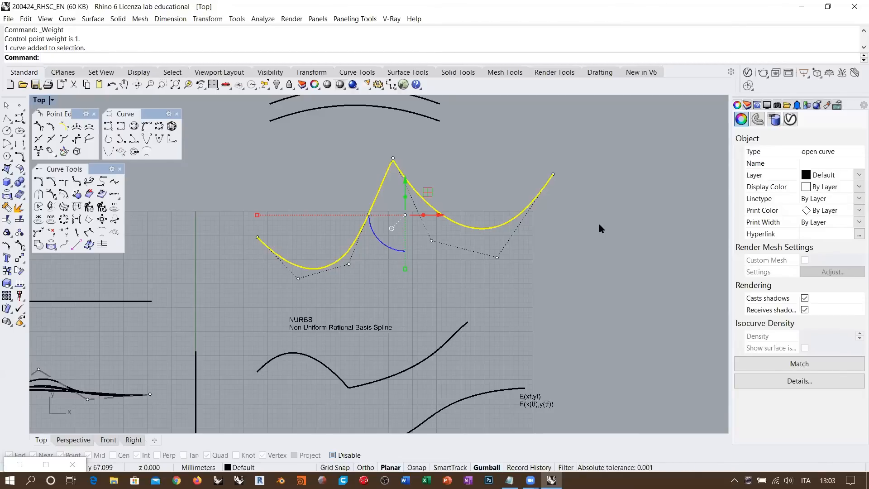
- Move the weighted crest control point down toward the curve's second trough
scroll(460, 218, "up", 3)
left_click(462, 205)
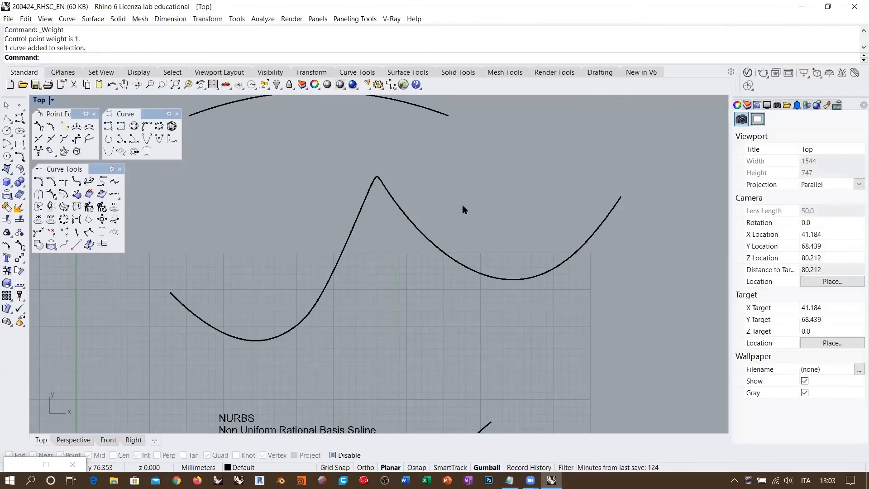
left_click(437, 246)
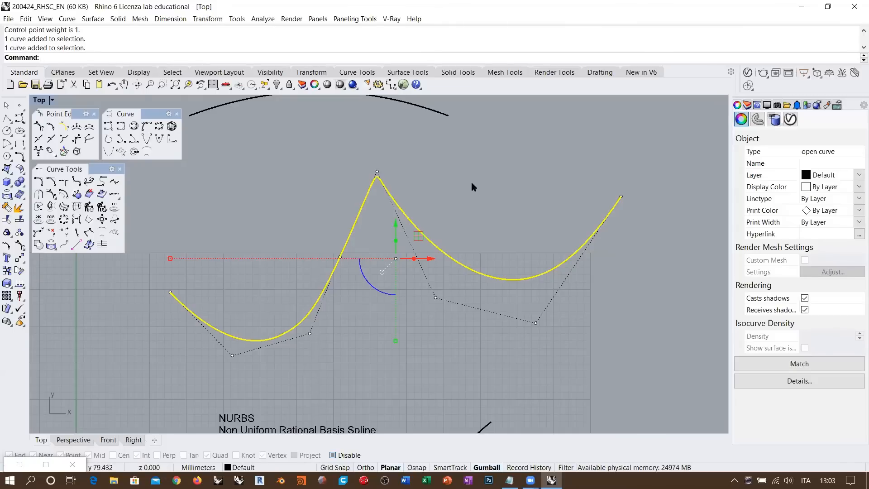
left_click_drag(349, 155, 418, 193)
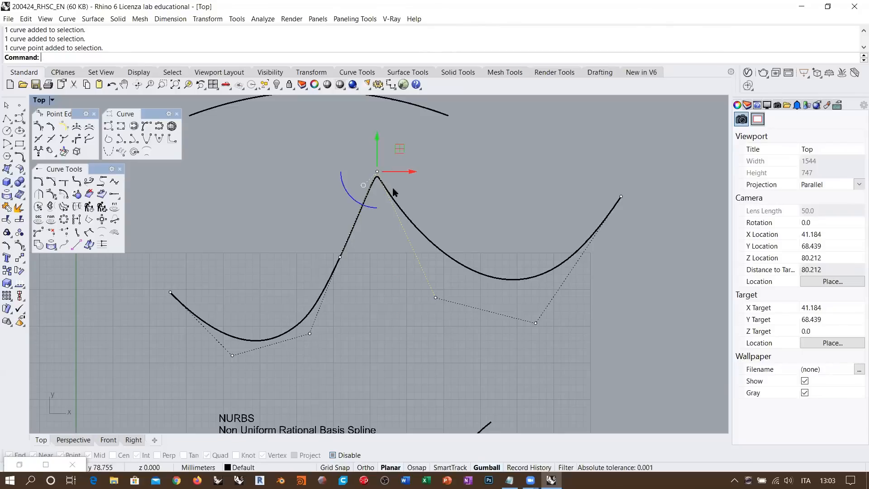
left_click_drag(399, 149, 498, 212)
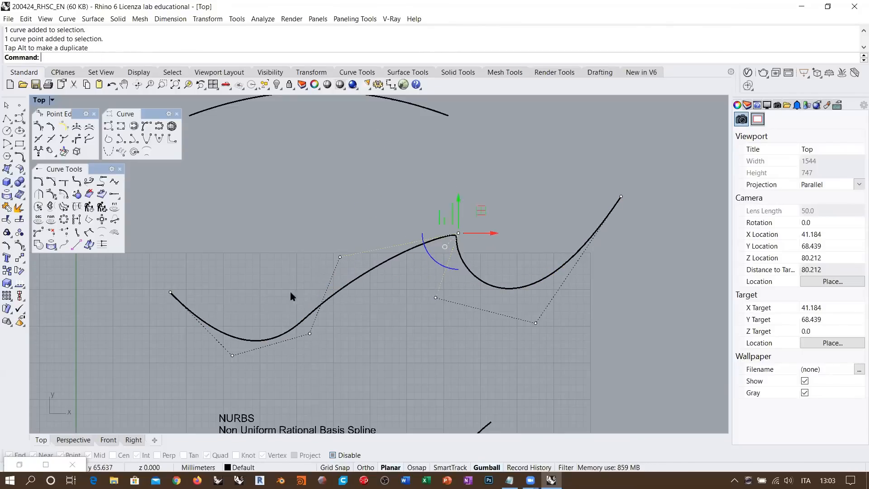
key("Escape")
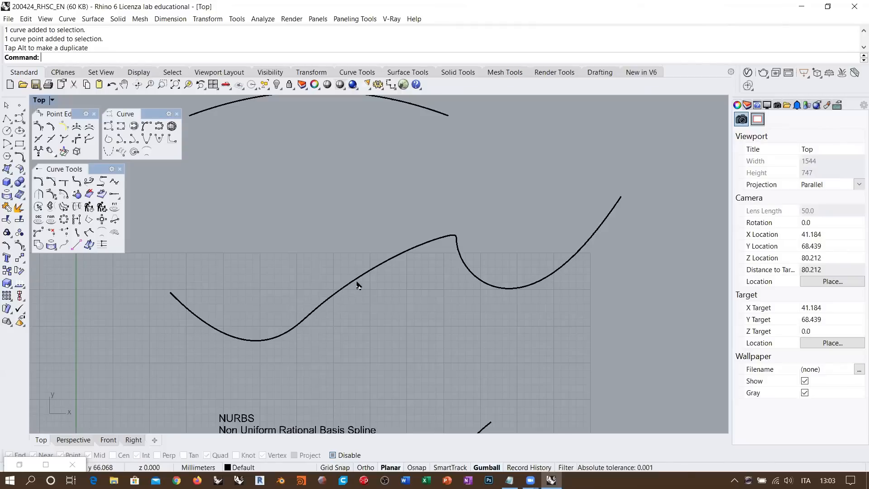
- Look at the reshaped curve's control polygon and at the NURBS text beneath it
left_click(341, 288)
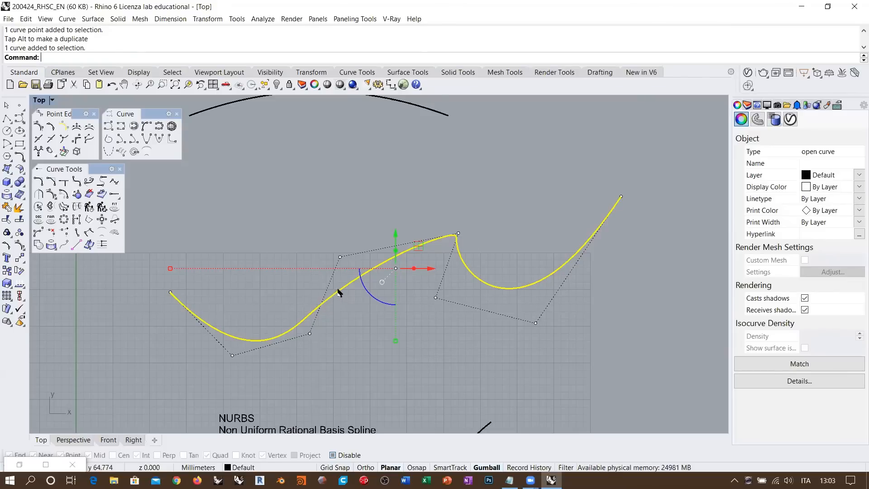
left_click(328, 212)
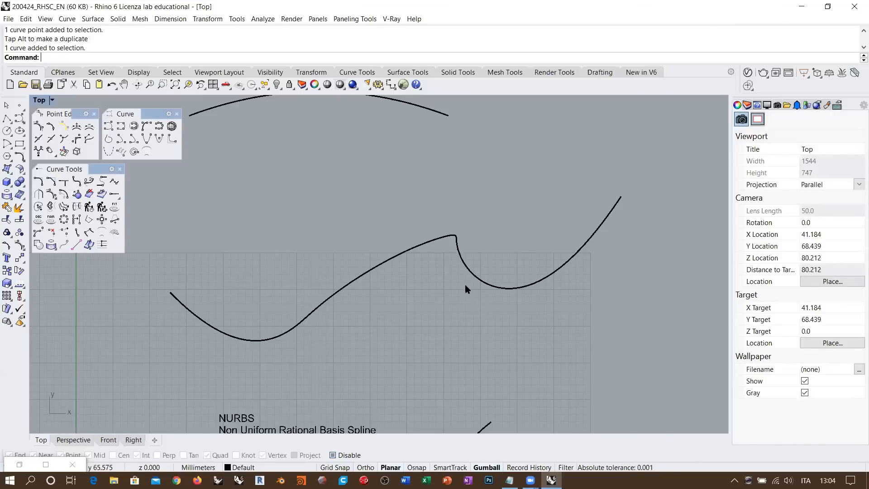
scroll(387, 224, "down", 2)
right_click_drag(428, 327, 428, 201)
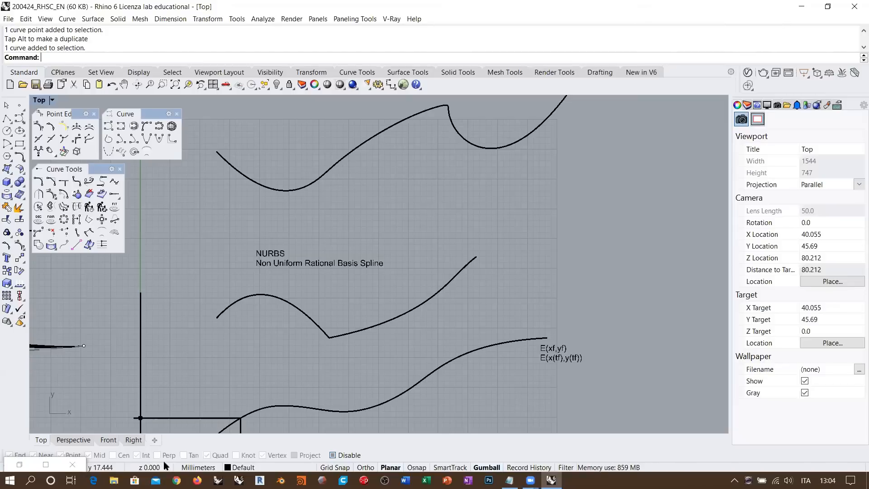
- Switch to Chrome, search for "nurbs equation wiki", and open the Wikipedia article on non-uniform rational B-splines in a maximized window
left_click(177, 479)
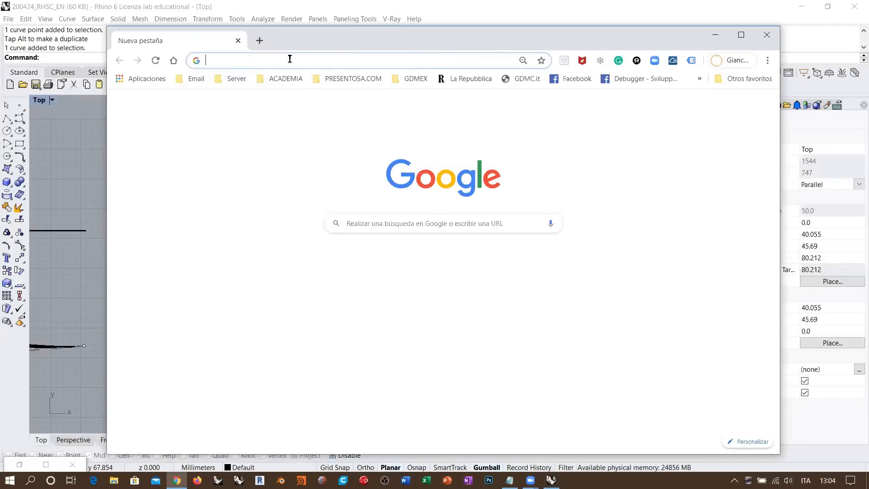
type("nurbs equa")
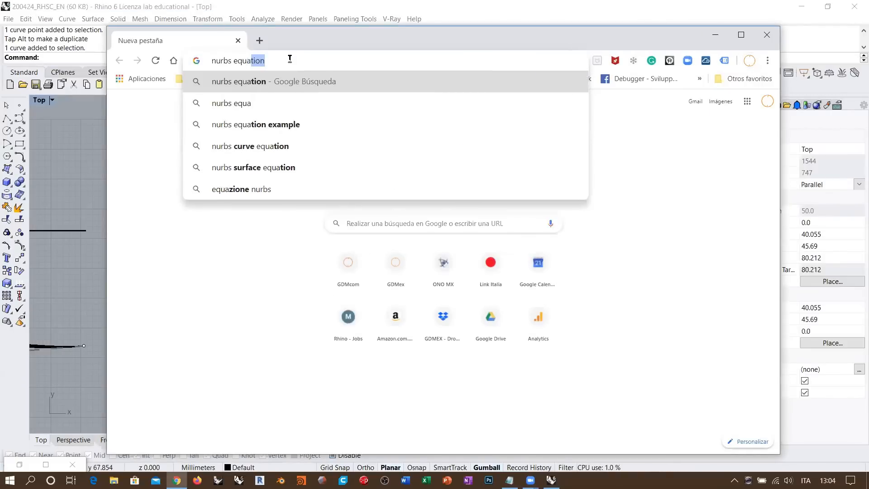
type("tion wiki")
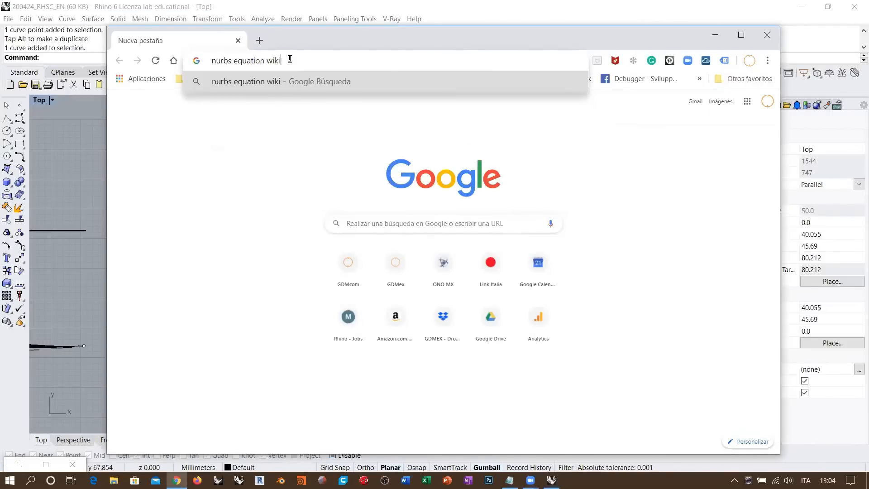
key("Return")
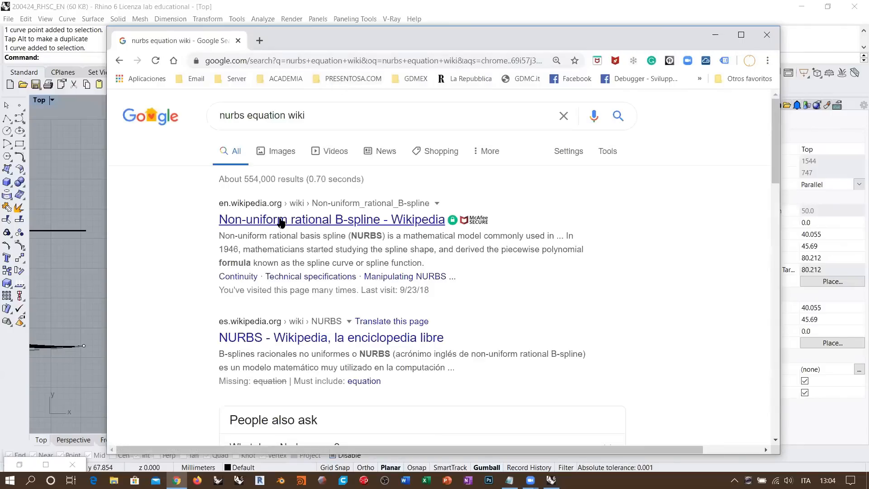
double_click(428, 34)
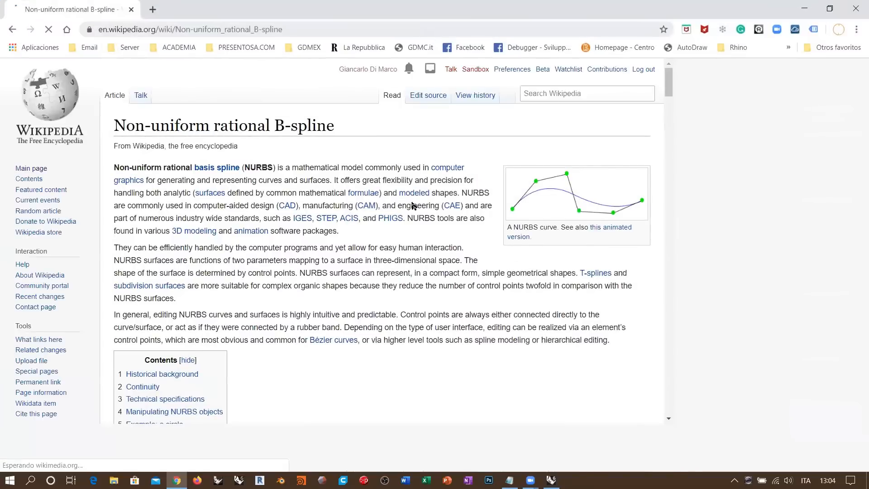
- Go through the article to the general form of a NURBS curve and examine its equation
scroll(434, 169, "down", 10)
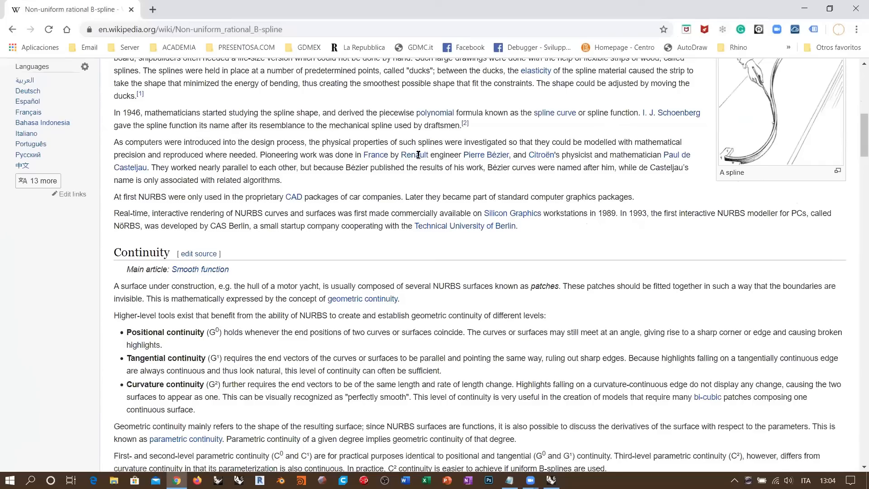
scroll(417, 152, "down", 15)
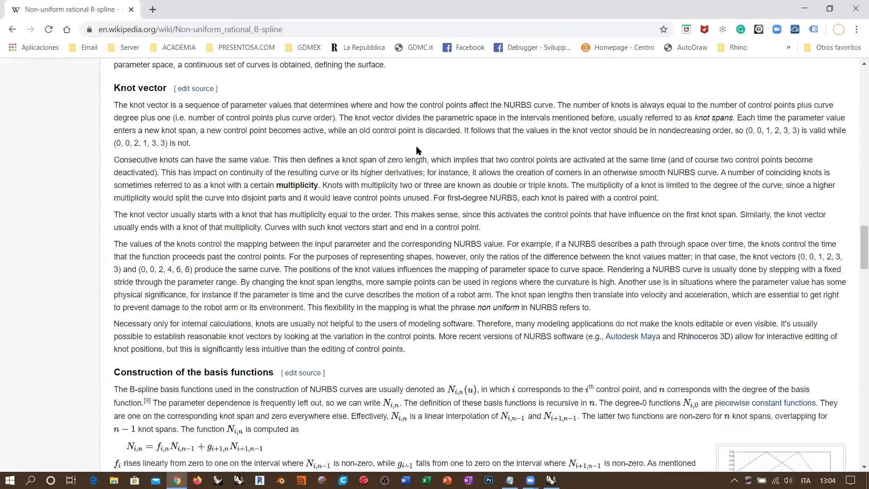
scroll(418, 145, "down", 15)
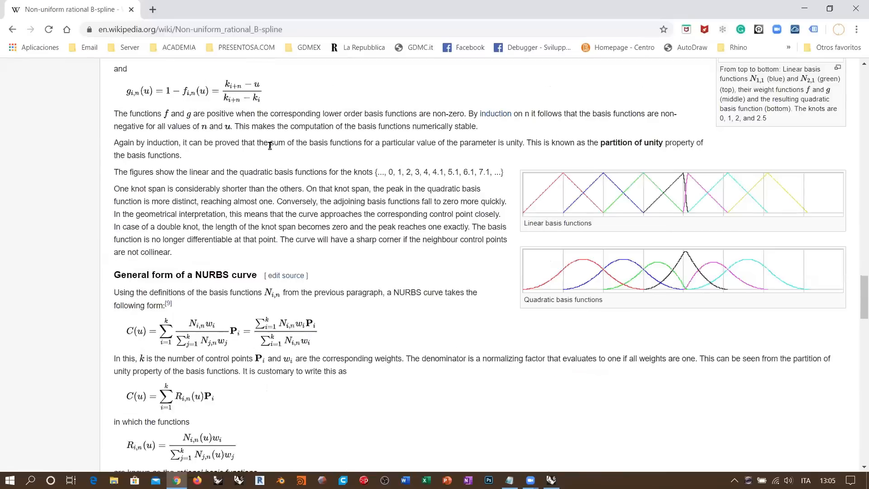
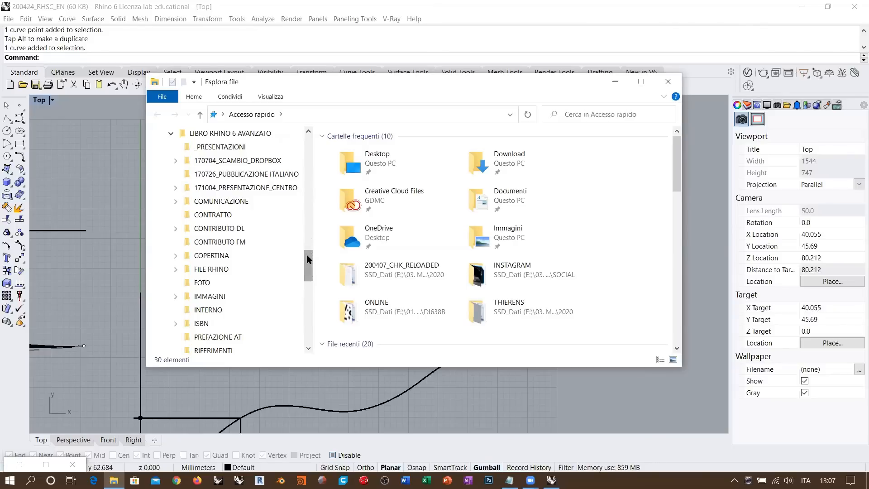
- Open the LIBRO RHINO 6 AVANZATO folder in a maximized File Explorer window and browse its files
mouse_move(307, 258)
left_mouse_down()
mouse_move(306, 268)
mouse_move(307, 255)
left_mouse_up()
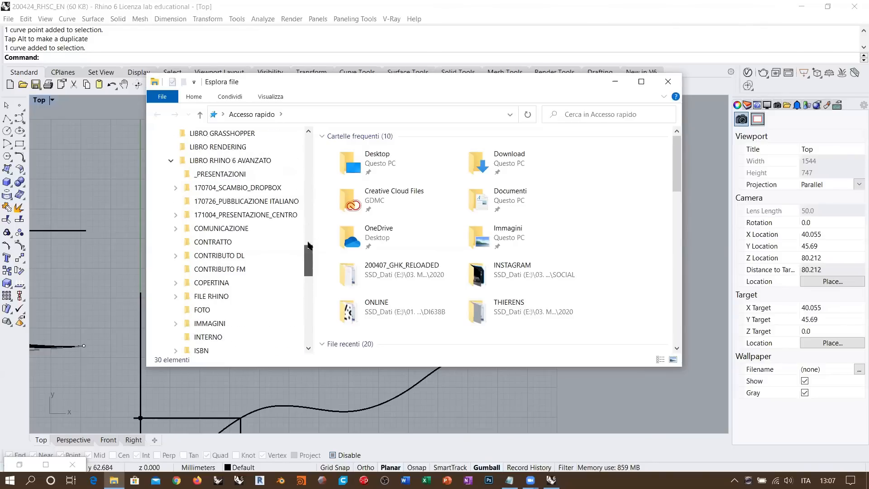
left_click(217, 160)
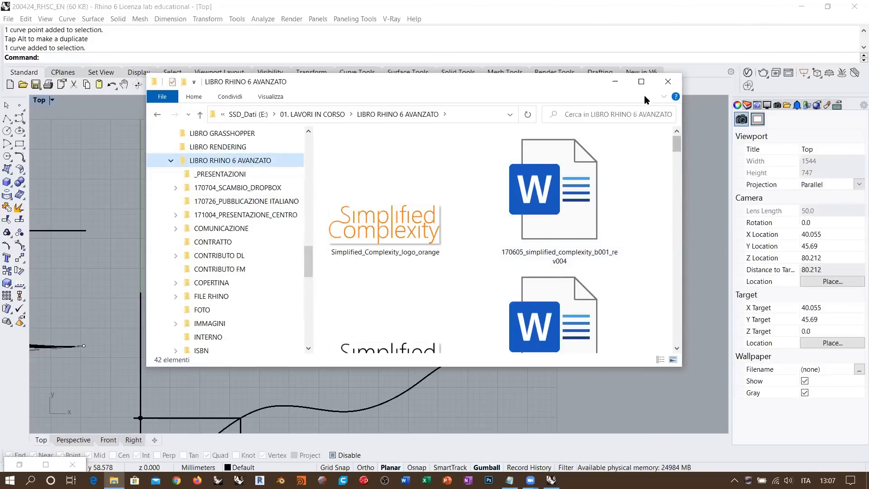
left_click(641, 82)
scroll(855, 138, "down", 3)
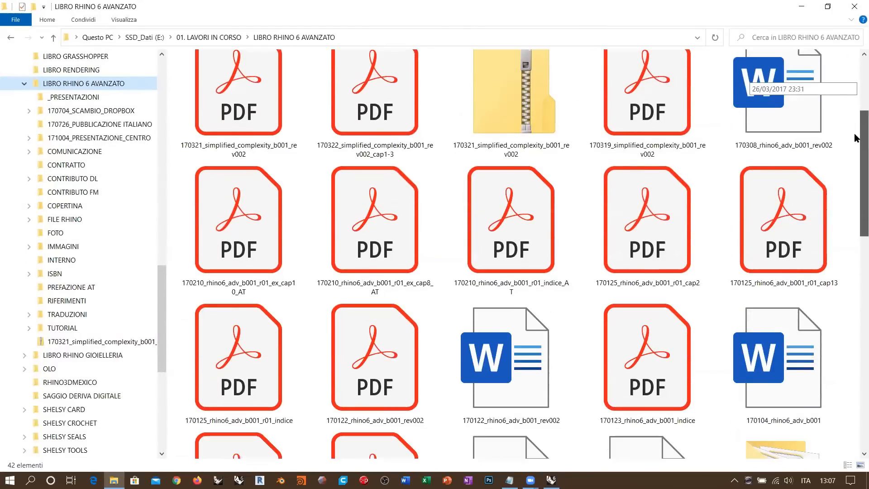
scroll(855, 138, "up", 1)
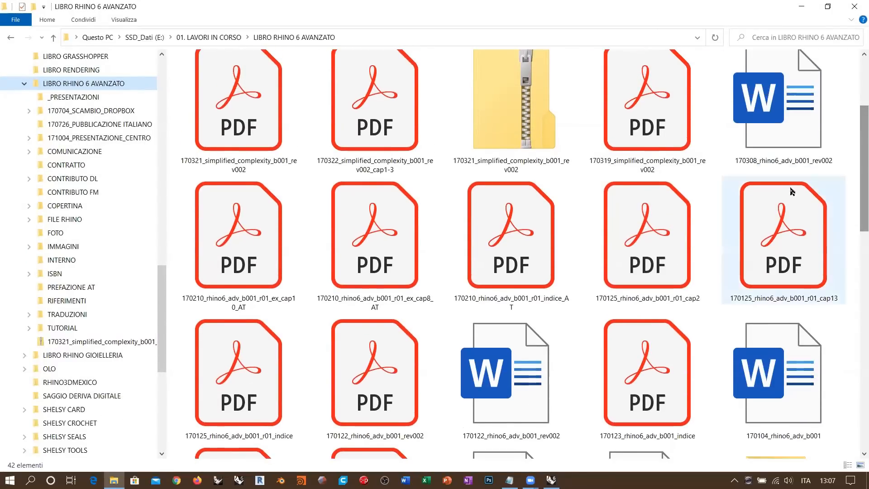
- Open the PDF 170210_rhino6_adv_b001_r01_ex_cap10_AT, skim its pages and close it
left_click(253, 243)
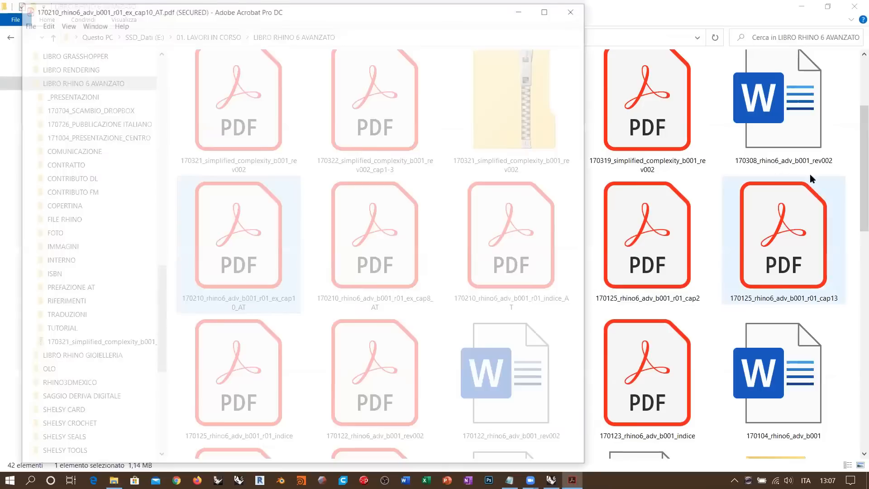
scroll(539, 155, "down", 15)
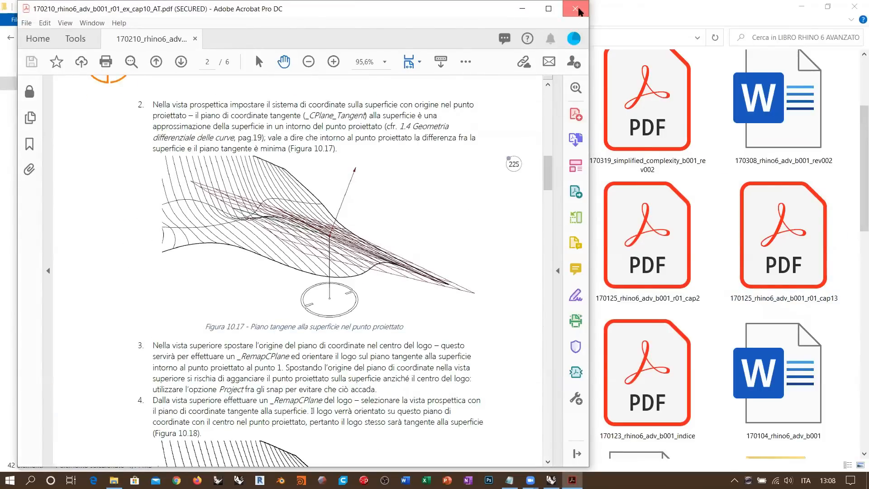
left_click(575, 8)
- Browse the rest of the folder and open its TRADUZIONI > INGLESE subfolder
left_click(578, 222)
scroll(577, 222, "down", 5)
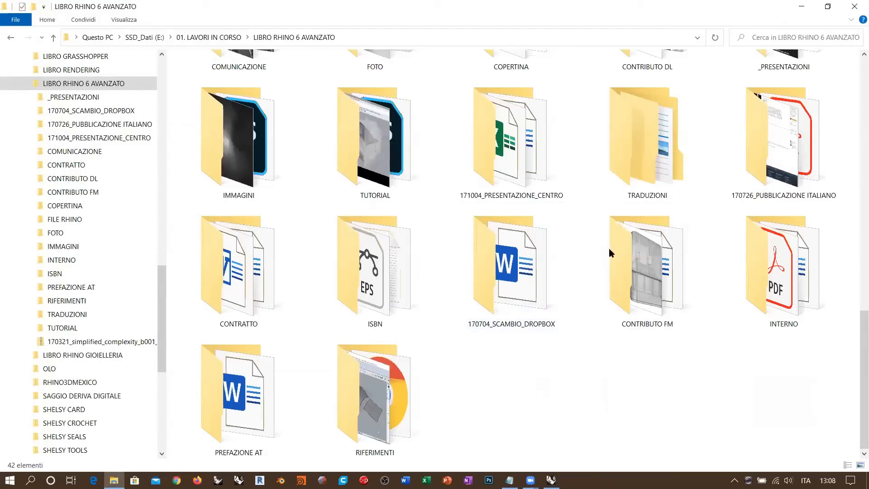
scroll(580, 365, "up", 8)
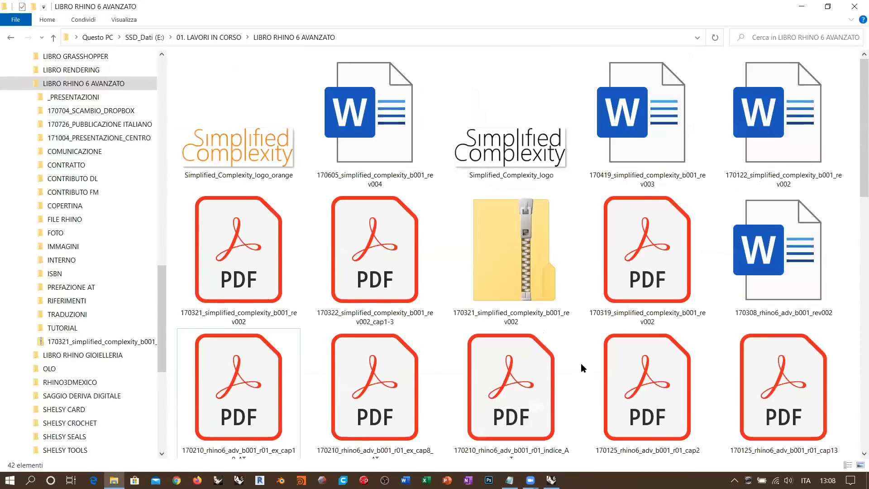
left_click(29, 314)
left_click(34, 327)
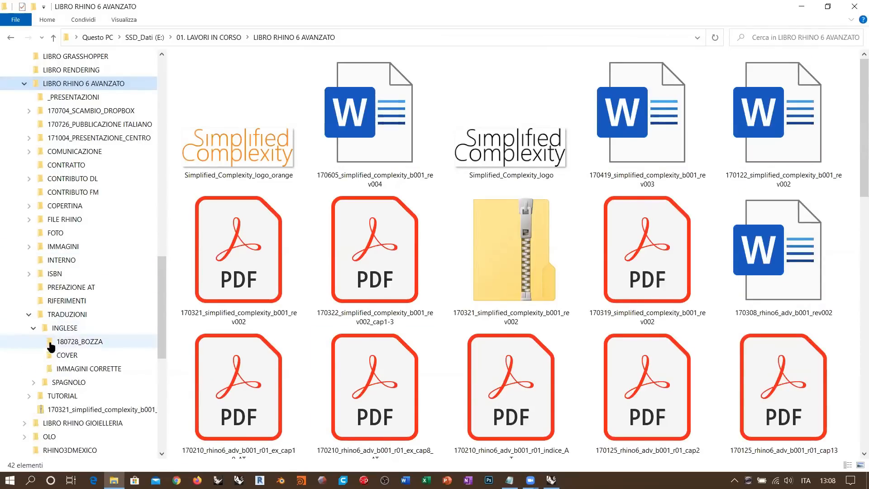
left_click(61, 329)
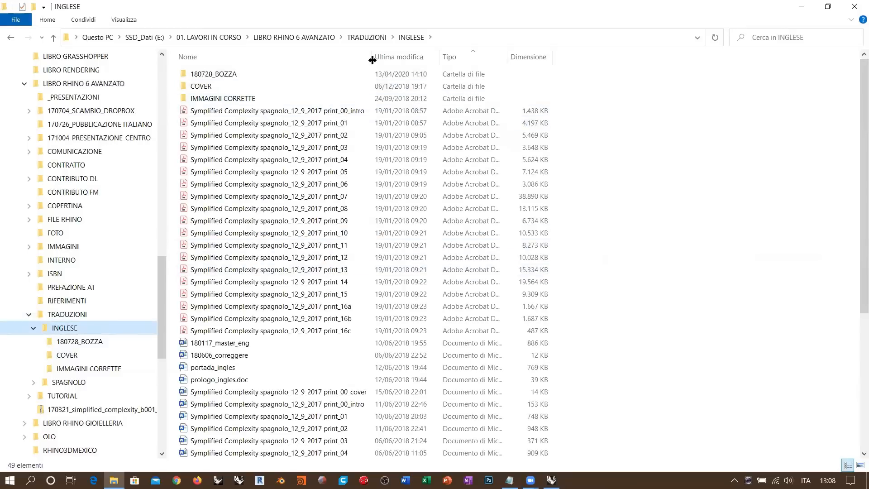
- Sort the files by last modification, enter 180728_BOZZA, and open the PDF "Symplified Complexity inglese 1 OTTOBRE 2018 ok GDM" maximized
left_click(400, 58)
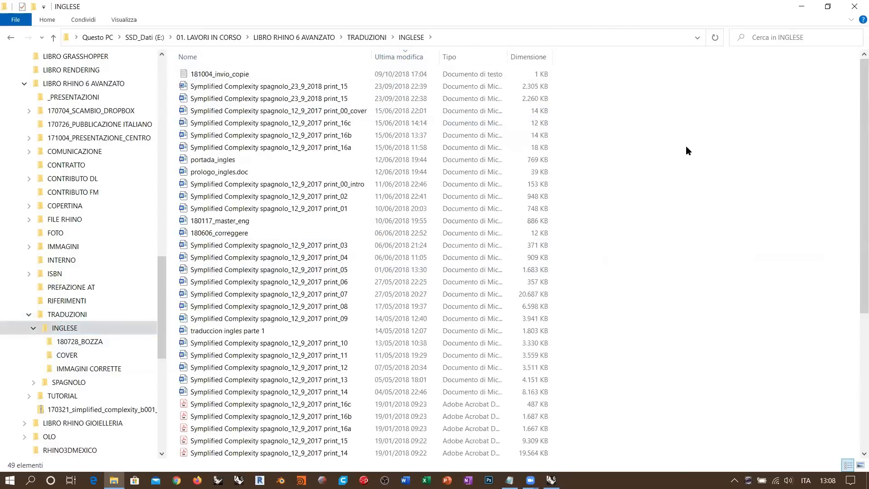
scroll(672, 235, "down", 6)
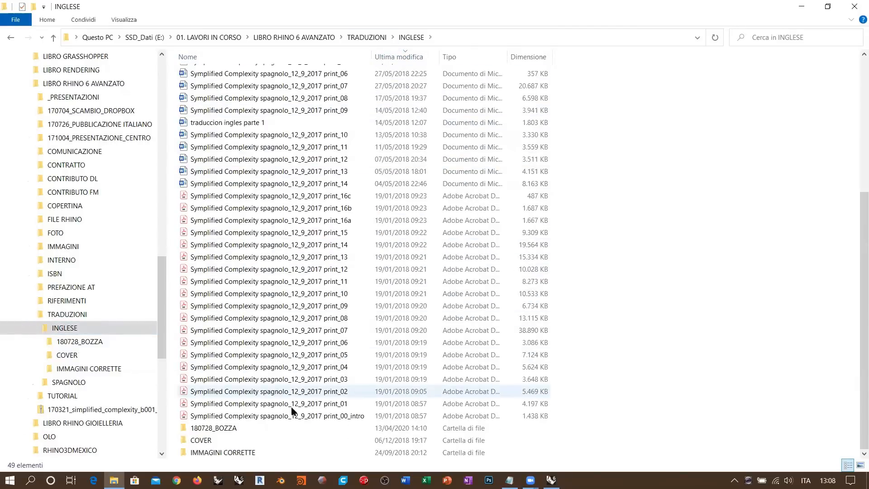
double_click(240, 429)
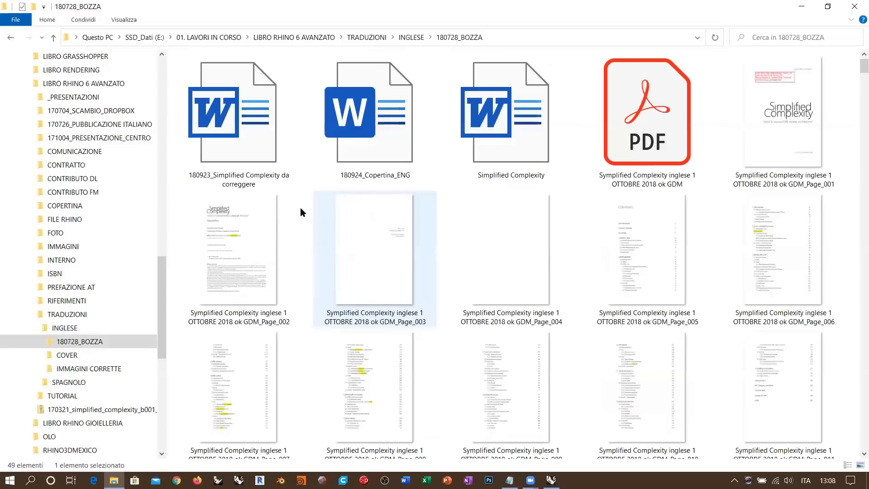
double_click(642, 125)
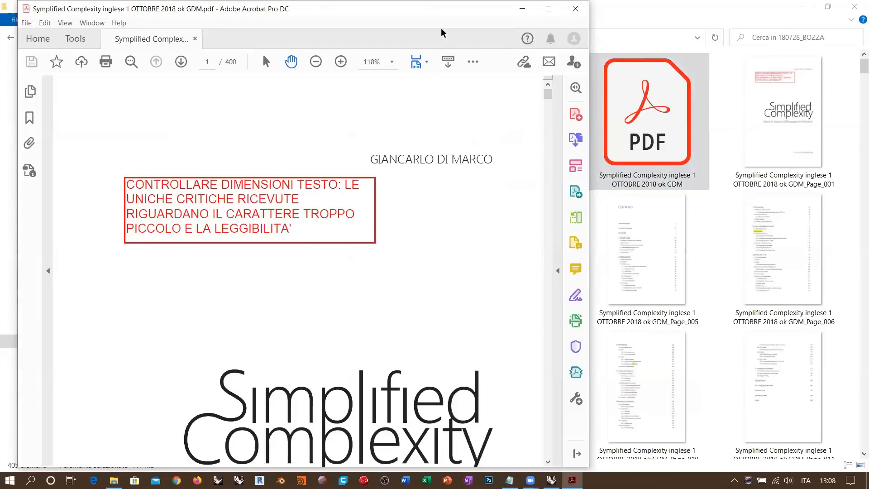
double_click(443, 11)
- Go to pages 28–29 of the book and look over the neighbourhood, tangent and osculating circle figures
scroll(776, 129, "down", 4)
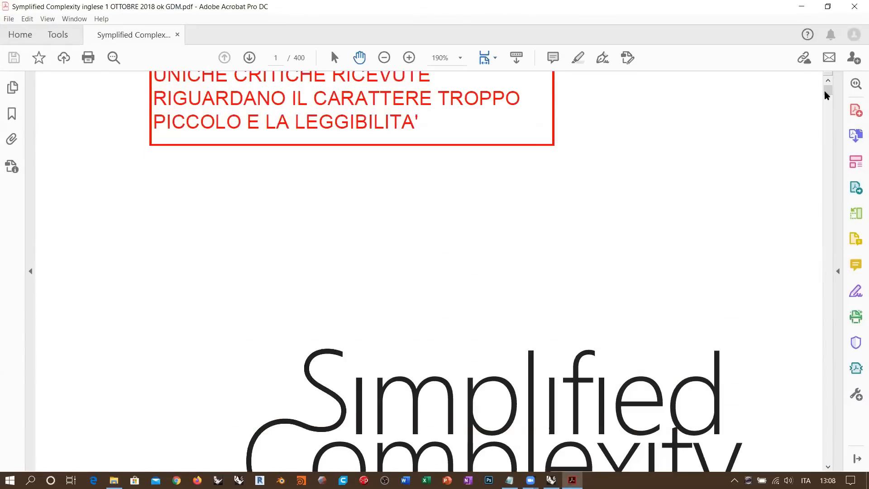
left_click_drag(827, 95, 828, 122)
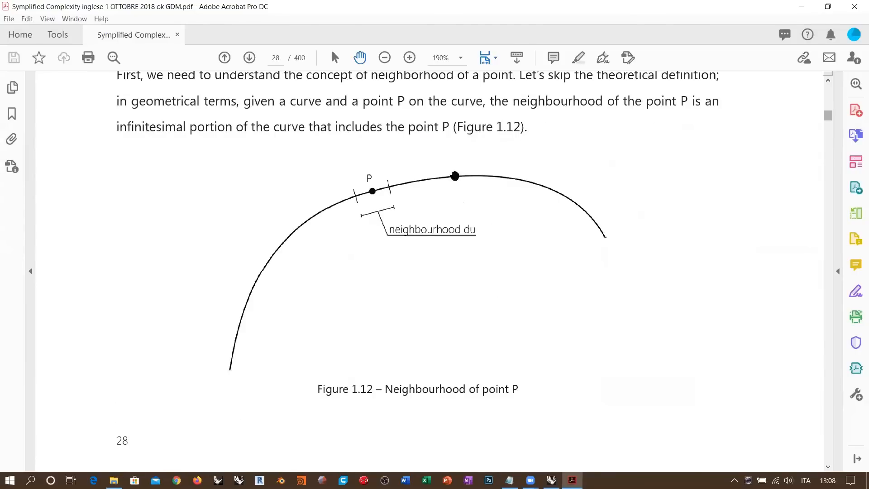
scroll(456, 176, "down", 5, "ctrl")
scroll(432, 186, "up", 1, "ctrl")
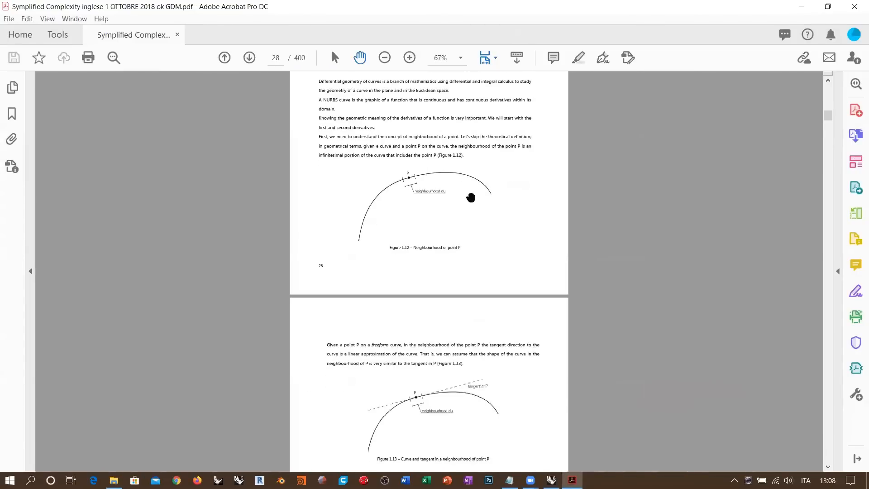
scroll(470, 198, "up", 12)
scroll(470, 199, "down", 11)
scroll(470, 198, "down", 15)
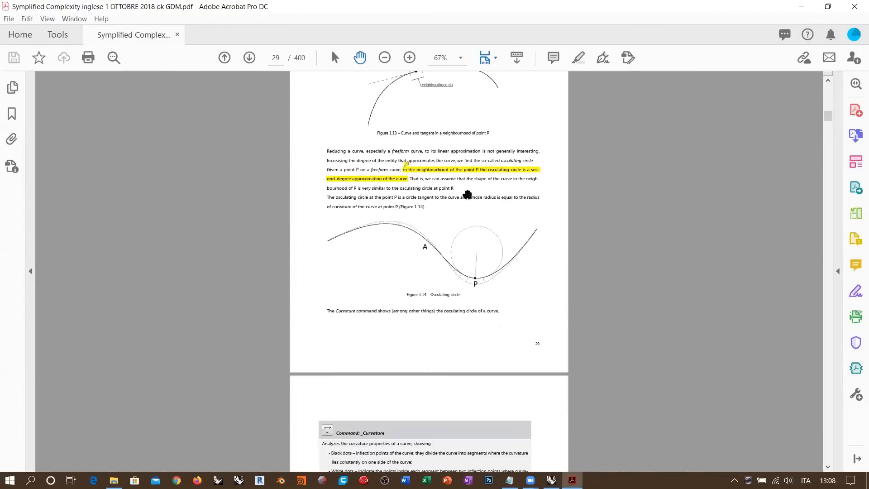
- Go to the NURBS geometry chapter and look through its NURBS curve equation and its degree and order section
left_click_drag(824, 120, 828, 122)
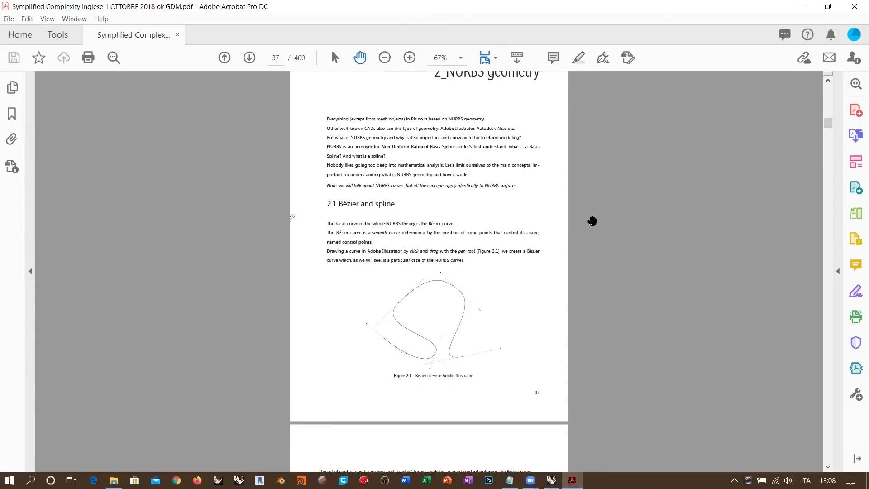
scroll(592, 221, "down", 20)
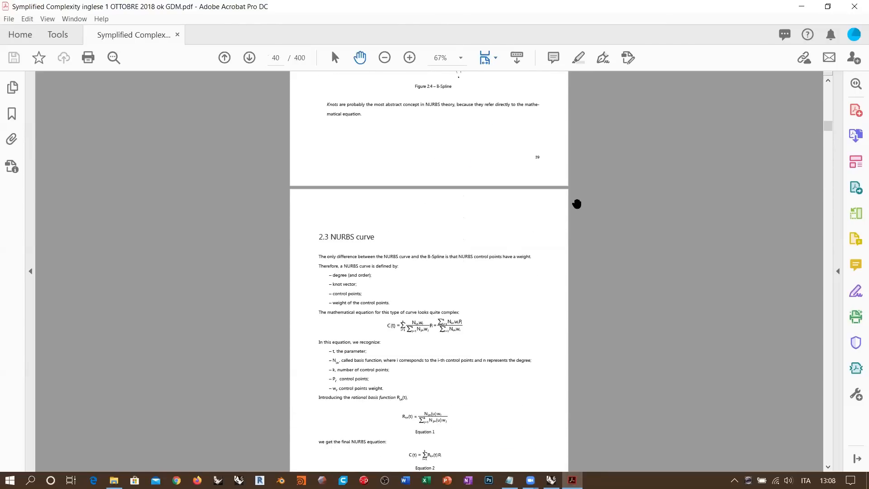
scroll(576, 204, "down", 5)
scroll(436, 214, "down", 20)
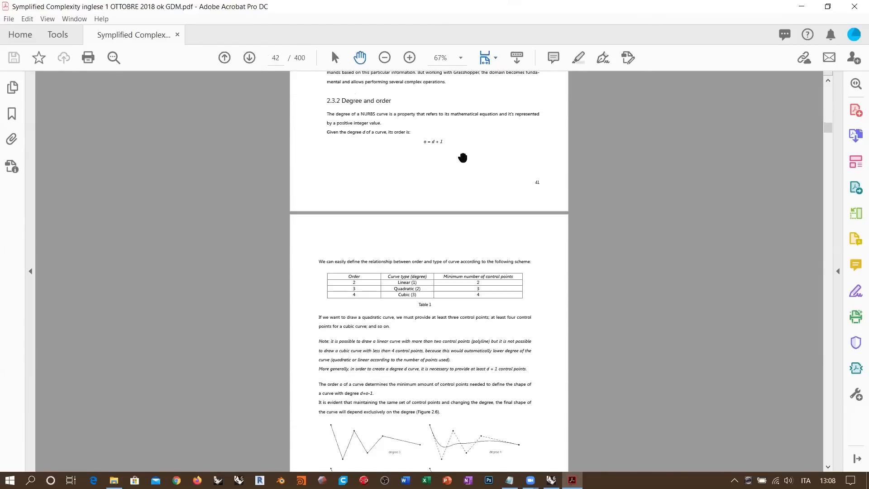
scroll(435, 122, "down", 15)
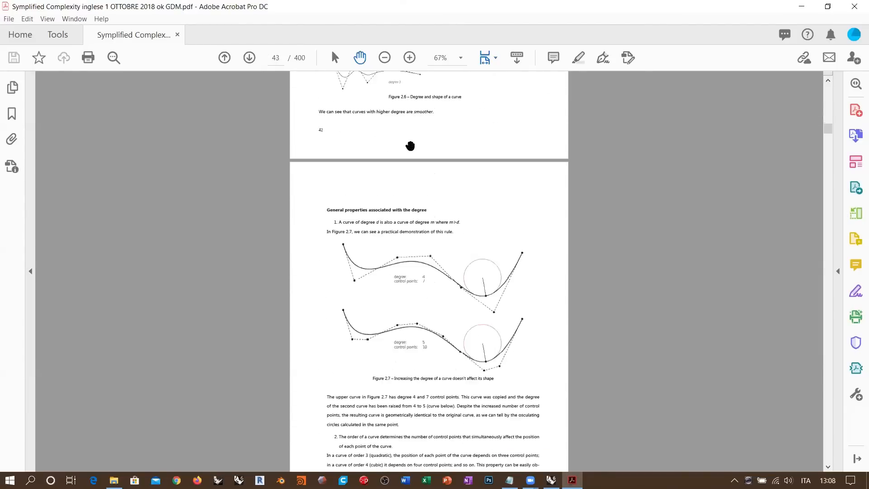
- Examine the knot vector formulas, Equations 3 and 4, on pages 44–45, and close the PDF and the folder window
scroll(409, 146, "down", 14)
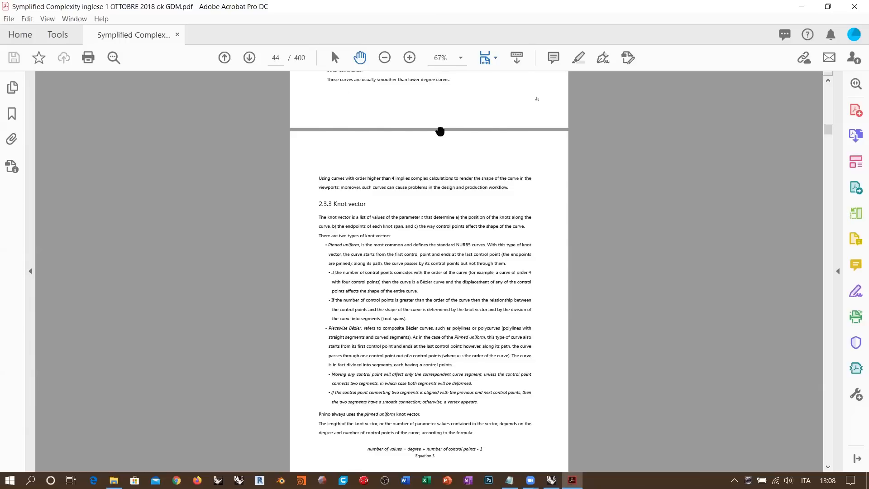
scroll(439, 131, "down", 14)
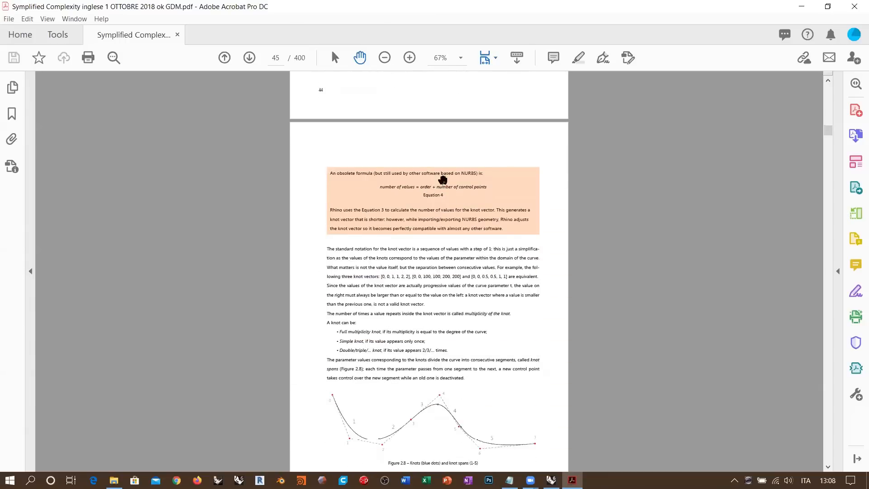
scroll(437, 194, "up", 3, "ctrl")
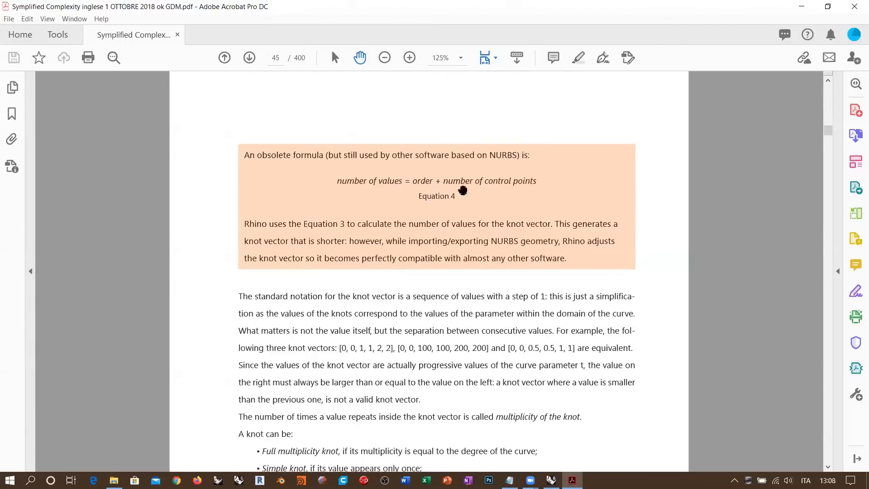
scroll(442, 200, "up", 13)
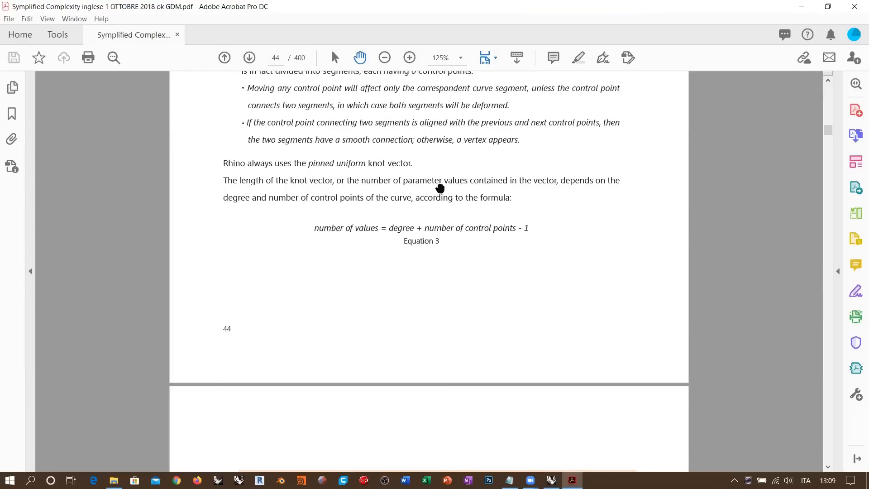
left_click(855, 7)
left_click(855, 6)
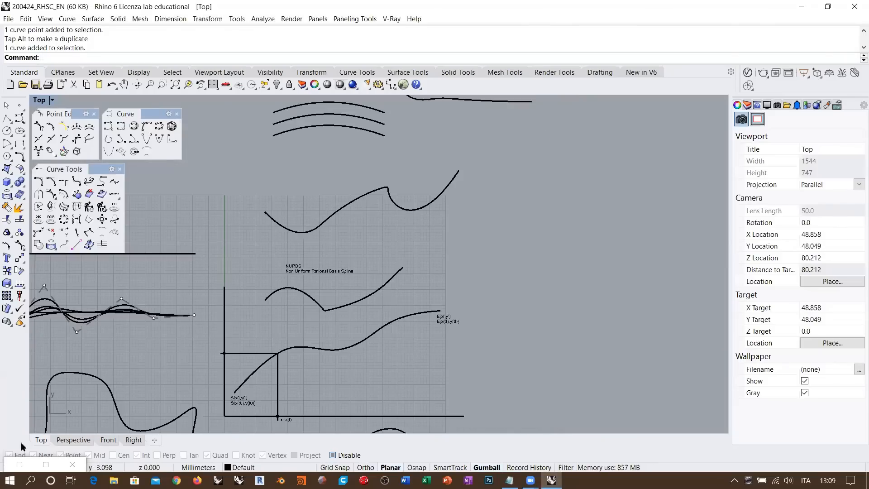
- Switch to Grasshopper and move the Curvature component with its curve and slider closer to the Control Points group
left_click(19, 464)
right_click_drag(614, 340, 609, 296)
scroll(639, 235, "down", 5)
left_click_drag(618, 298, 556, 265)
scroll(604, 277, "up", 4)
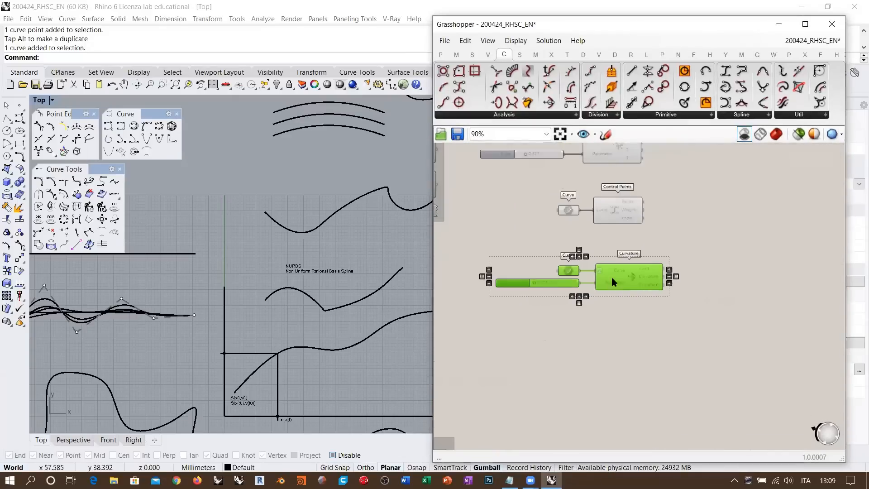
left_click_drag(612, 278, 601, 266)
right_click_drag(678, 223, 686, 263)
left_click(687, 263)
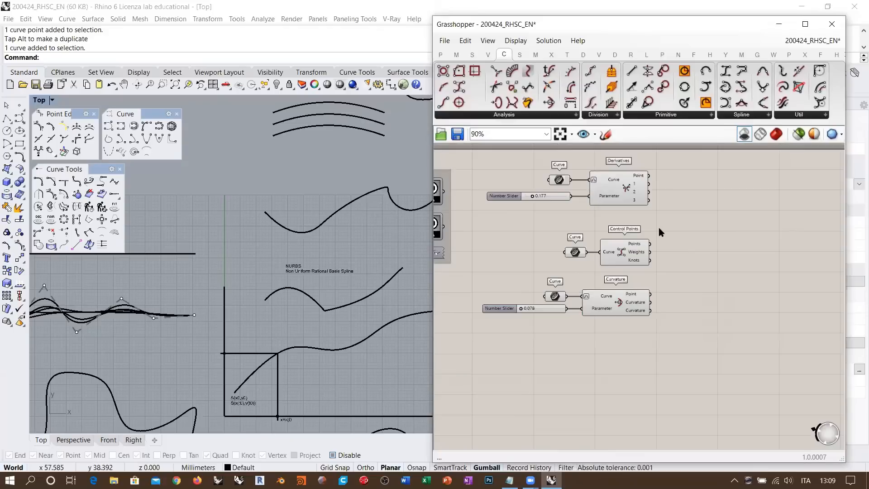
- Move the Control Points component and its Curve input slightly up, between the Derivatives and Curvature groups
left_click_drag(659, 228, 564, 252)
left_click_drag(619, 248, 618, 244)
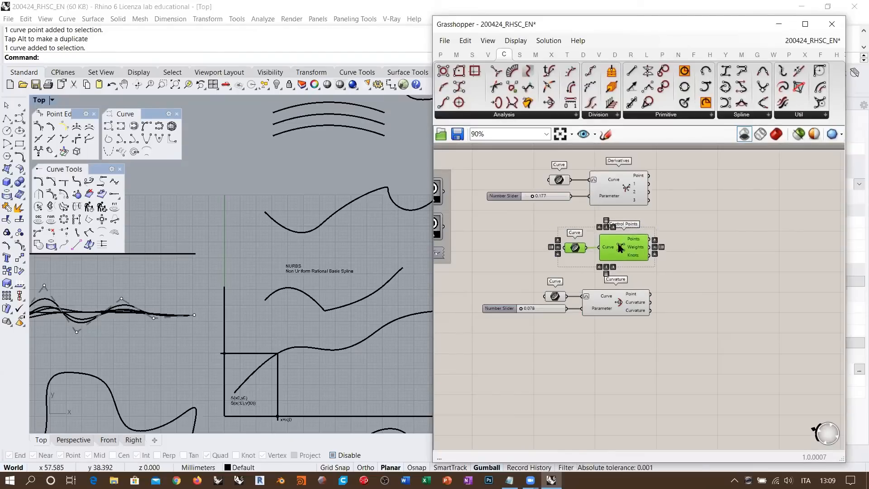
left_click(574, 247)
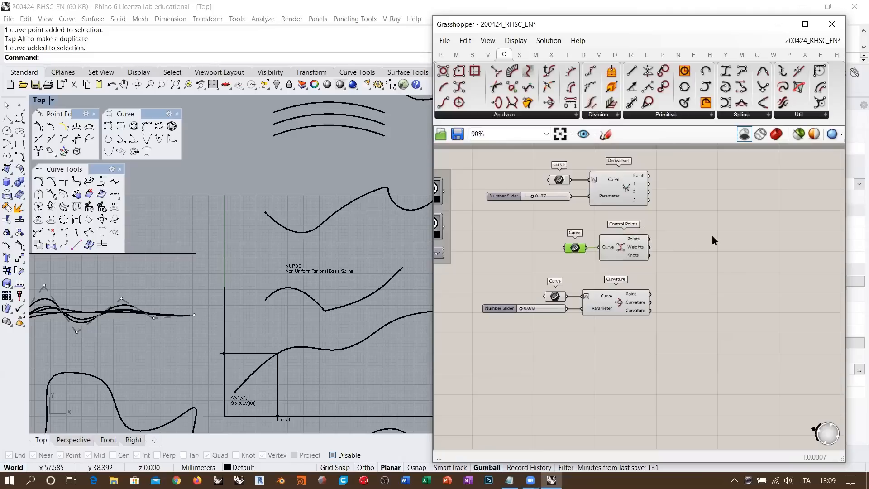
left_click_drag(712, 236, 623, 260)
- Turn on Grasshopper's shaded preview and view the previewed curves and points in Rhino's Top viewport
right_click_drag(669, 216, 603, 236)
scroll(603, 235, "down", 2)
left_click(480, 264)
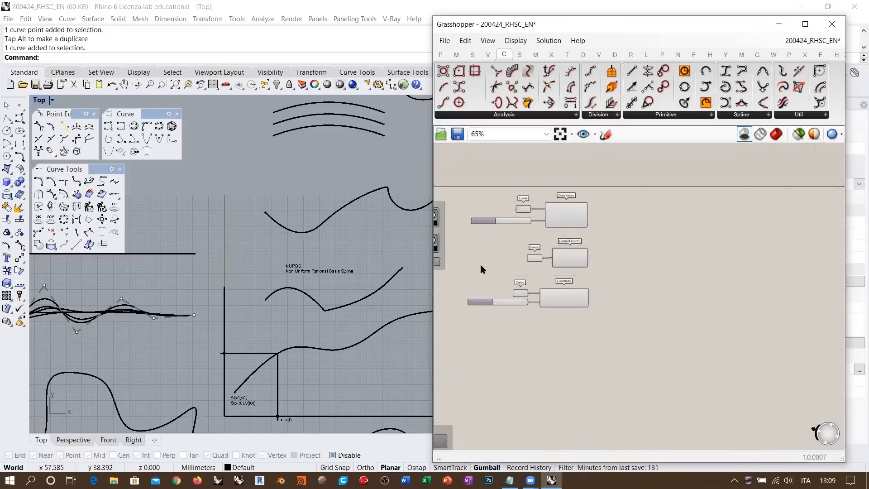
left_click(774, 137)
right_click_drag(296, 282, 240, 229)
scroll(245, 235, "down", 4)
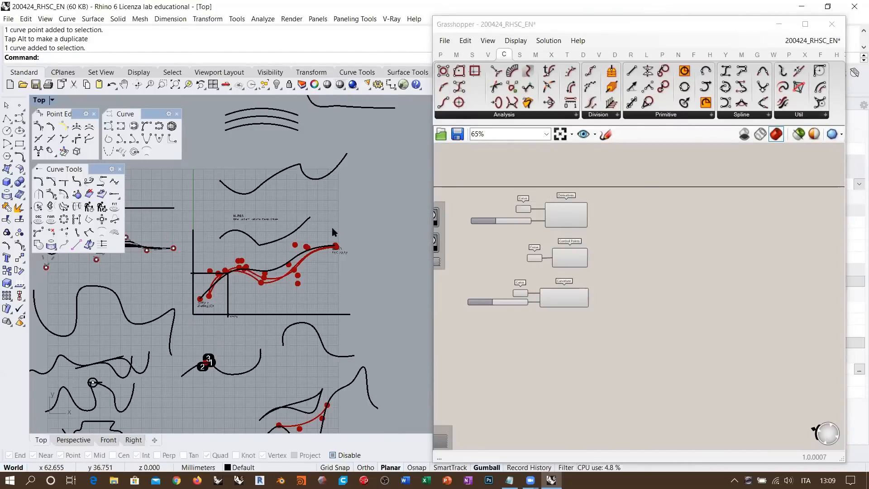
- Add a Point parameter in an empty area of the canvas beside the existing component groups
right_click_drag(602, 277, 550, 273)
scroll(598, 240, "up", 5)
double_click(599, 241)
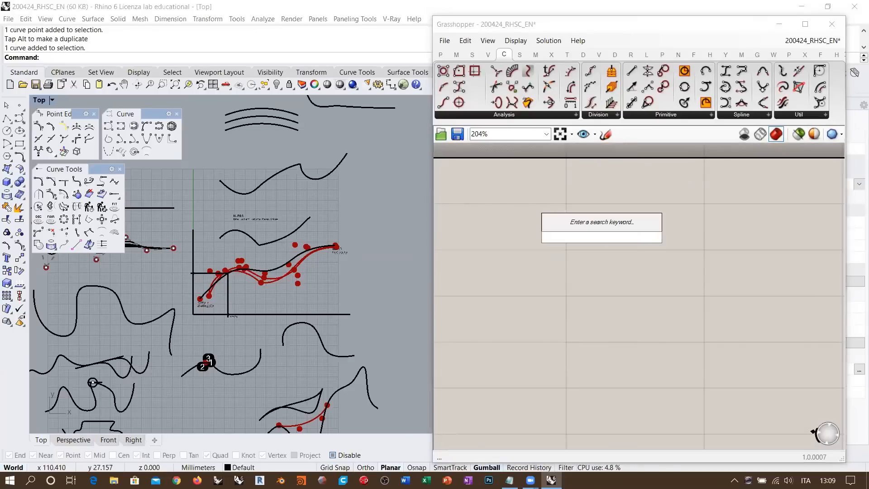
type("point")
key("Return")
left_click_drag(596, 237, 536, 227)
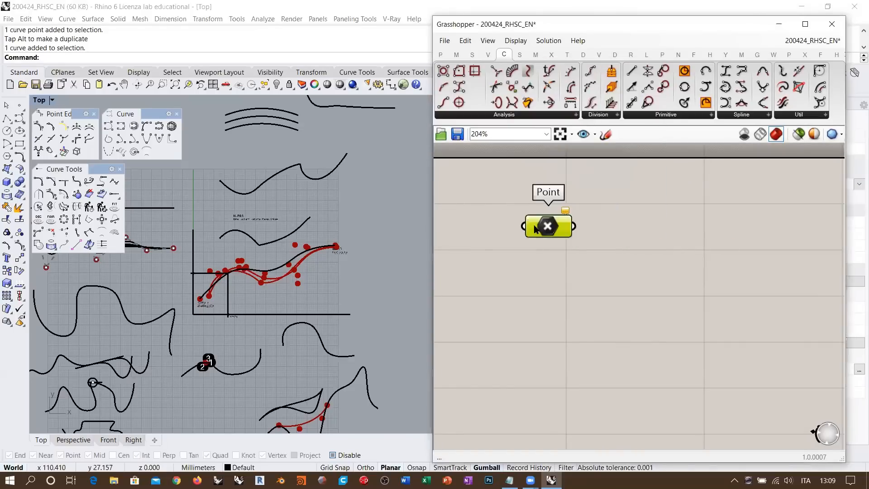
- Assign 12 coordinate-type points to the Point parameter, placed as a zigzag and S-shaped sequence in the empty area beside the existing curves
right_click(536, 226)
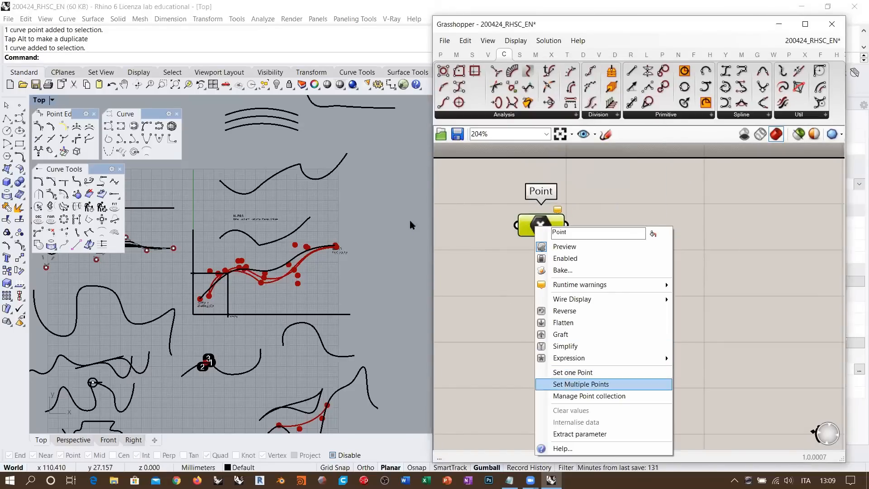
left_click(570, 384)
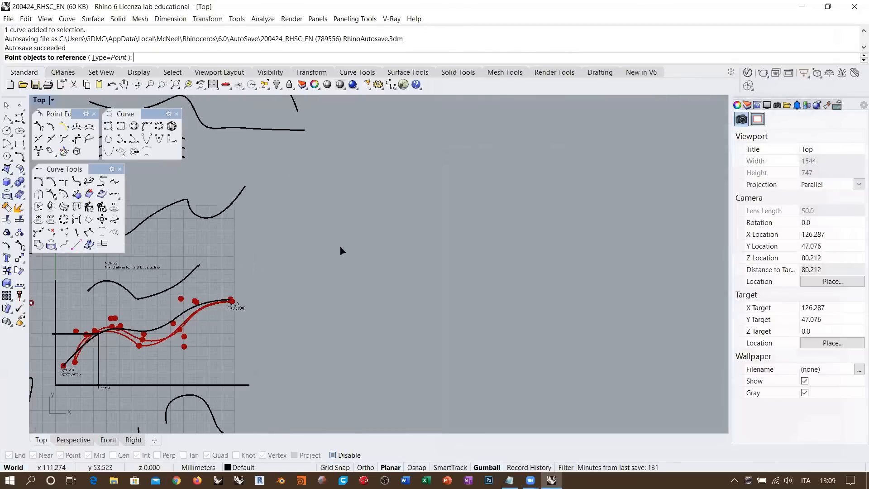
left_click(97, 58)
left_click(137, 58)
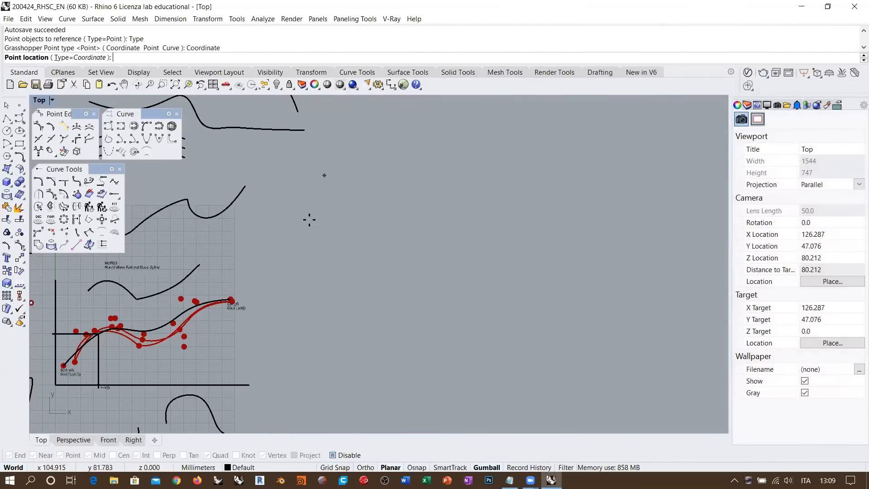
left_click(272, 231)
left_click(319, 190)
left_click(363, 230)
left_click(406, 190)
left_click(463, 160)
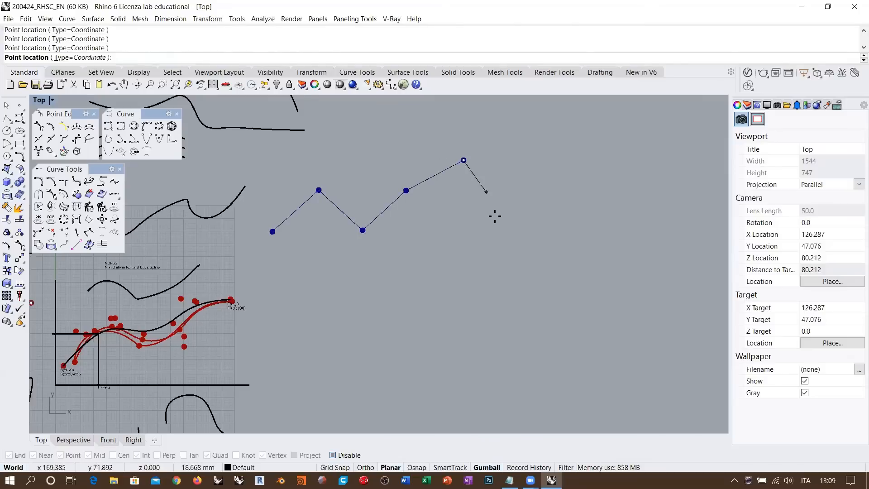
left_click(494, 217)
left_click(486, 270)
left_click(399, 299)
left_click(365, 330)
left_click(387, 376)
left_click(481, 386)
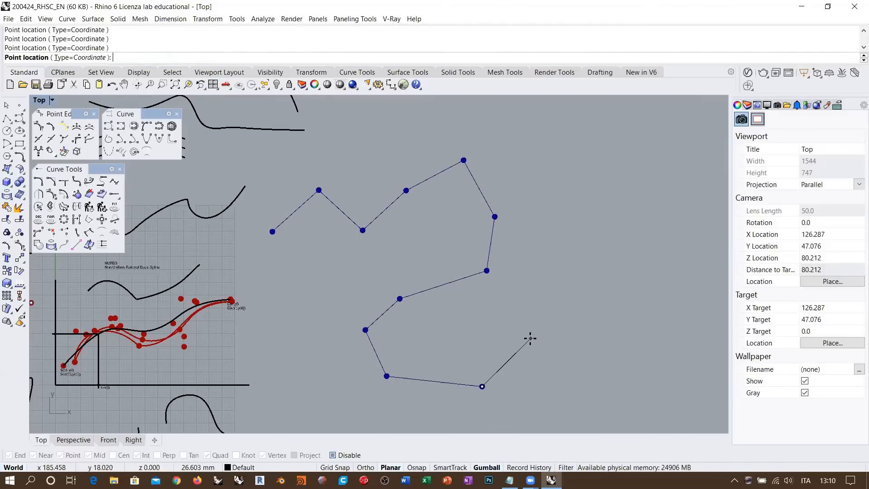
right_click(543, 329)
right_click_drag(399, 251, 256, 247)
scroll(259, 249, "down", 4)
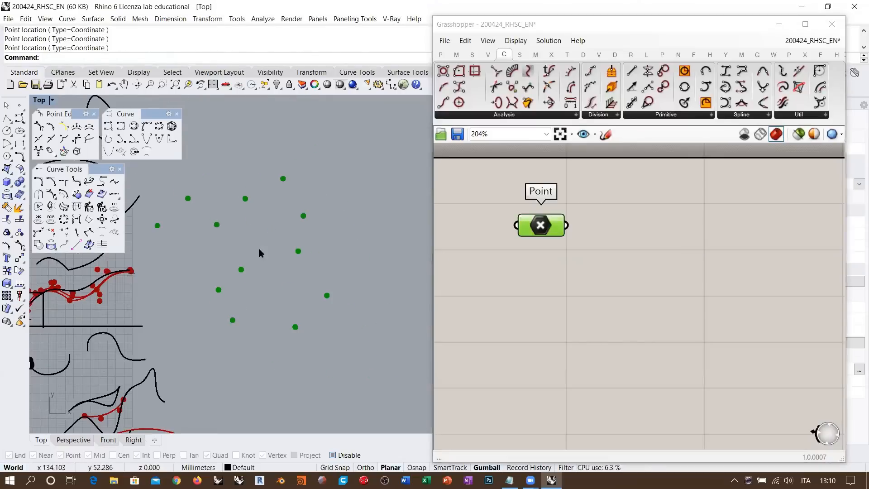
- Move the Point parameter slightly aside, add a List Length component below it and connect the points to its List input
left_click(552, 278)
left_click_drag(541, 225, 516, 215)
left_click(614, 298)
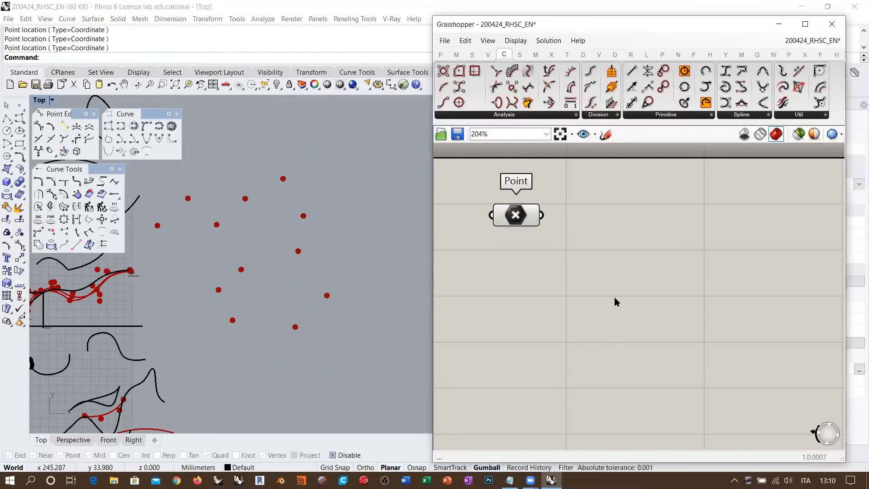
double_click(614, 298)
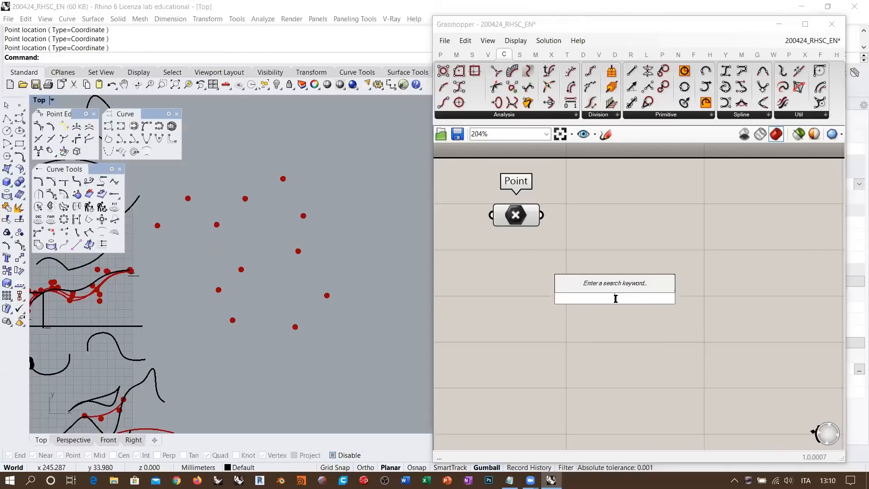
type("list le")
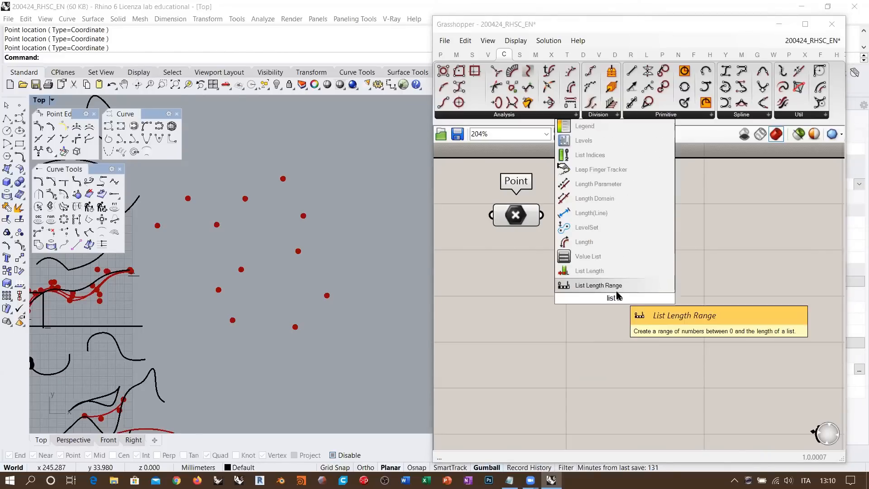
left_click(590, 271)
left_click_drag(566, 248, 565, 298)
mouse_move(591, 304)
left_mouse_down()
mouse_move(559, 315)
mouse_move(575, 309)
left_mouse_up()
- Add an empty panel beside List Length, connect it to the Length output and arrange both below the Point parameter
double_click(703, 344)
type("//")
key("Return")
left_click_drag(616, 309, 628, 344)
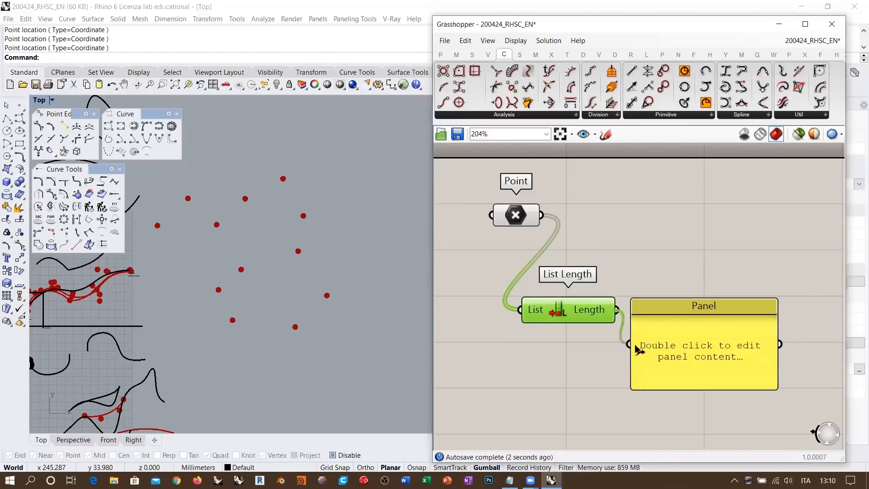
mouse_move(661, 312)
left_mouse_down()
mouse_move(660, 358)
mouse_move(662, 308)
left_mouse_up()
left_click_drag(576, 319, 548, 360)
left_click_drag(693, 320, 666, 350)
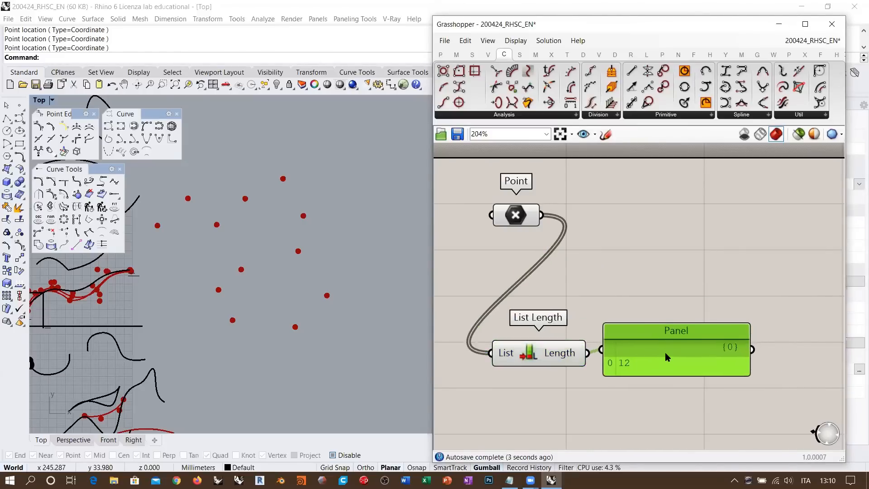
- Widen the Grasshopper window over the viewport and add a Nurbs Curve PWK component across from the Point parameter
left_click(618, 299)
scroll(560, 265, "down", 1)
scroll(560, 265, "down", 4)
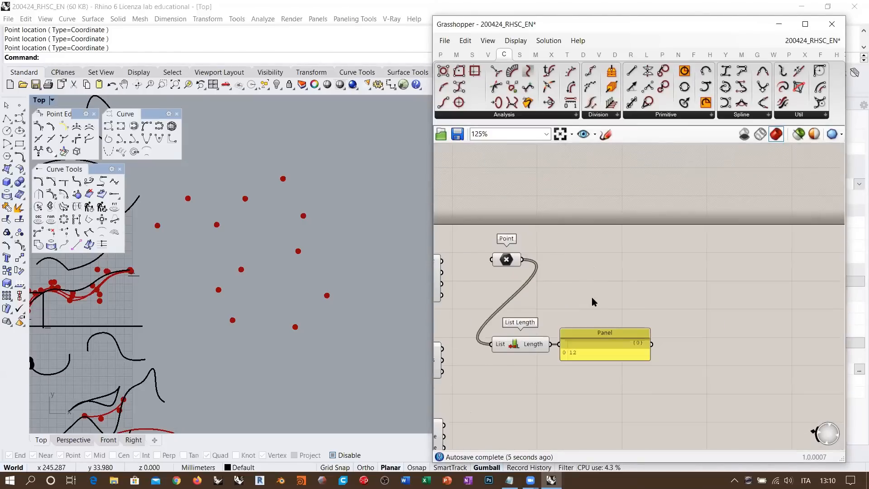
scroll(590, 297, "up", 3)
left_click_drag(431, 185, 351, 188)
right_click_drag(217, 249, 160, 246)
right_click_drag(597, 253, 559, 227)
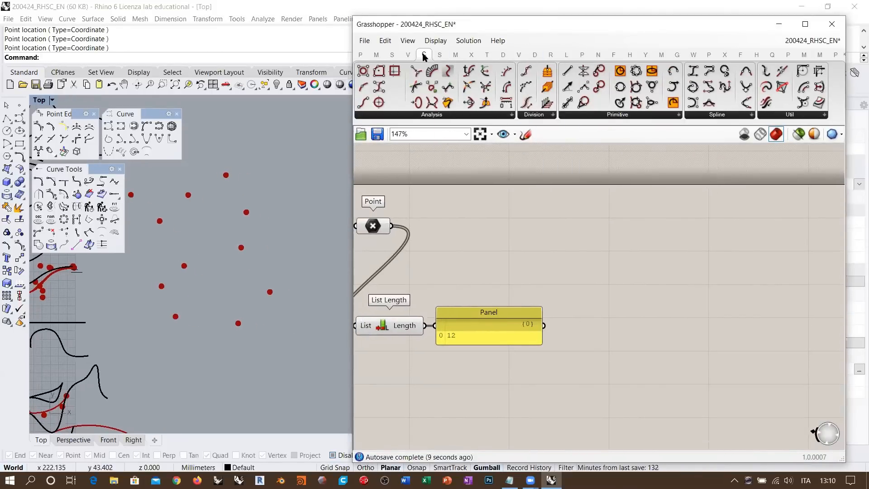
left_click(623, 115)
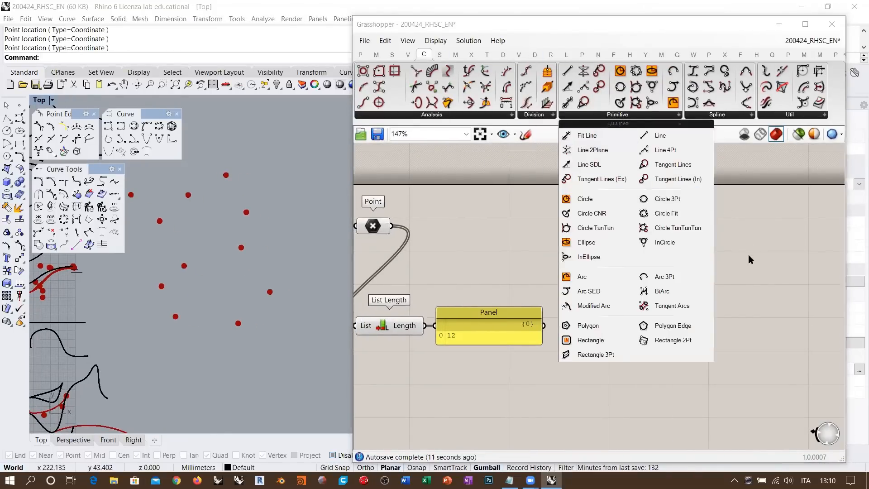
left_click(711, 114)
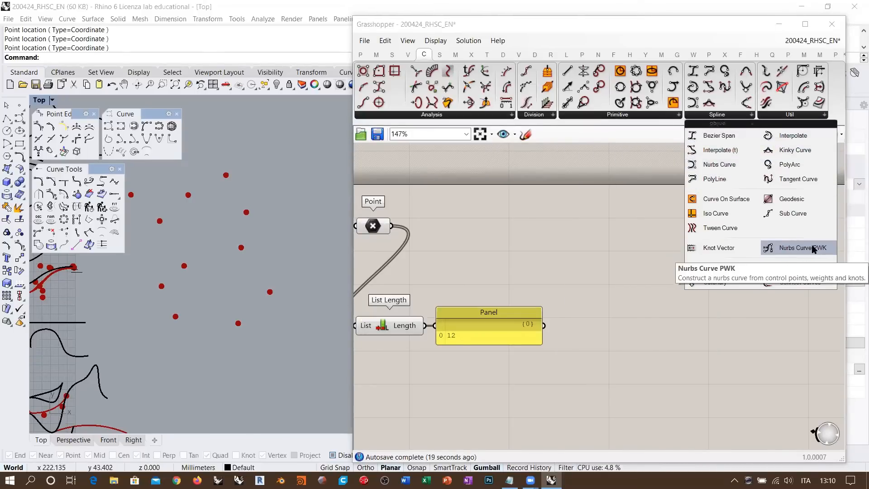
left_click_drag(805, 248, 606, 244)
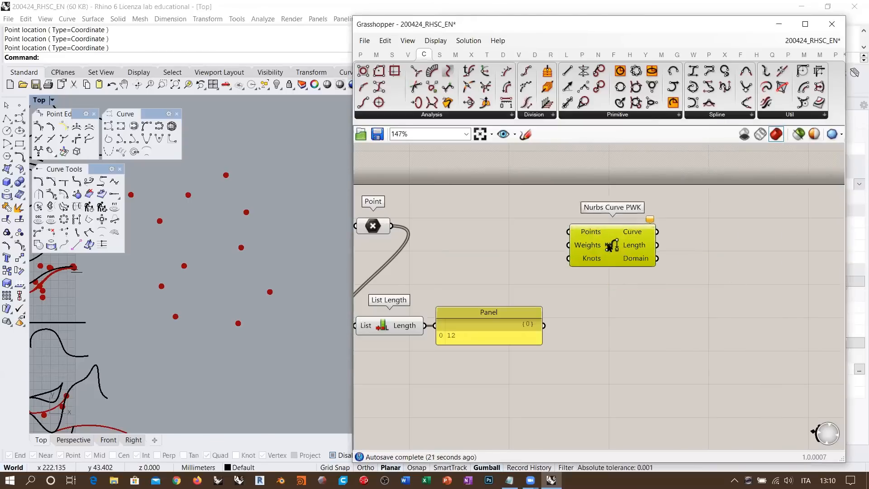
- Connect the Point parameter to the Points input of Nurbs Curve PWK and shift that component slightly farther away
right_click_drag(569, 257, 636, 243)
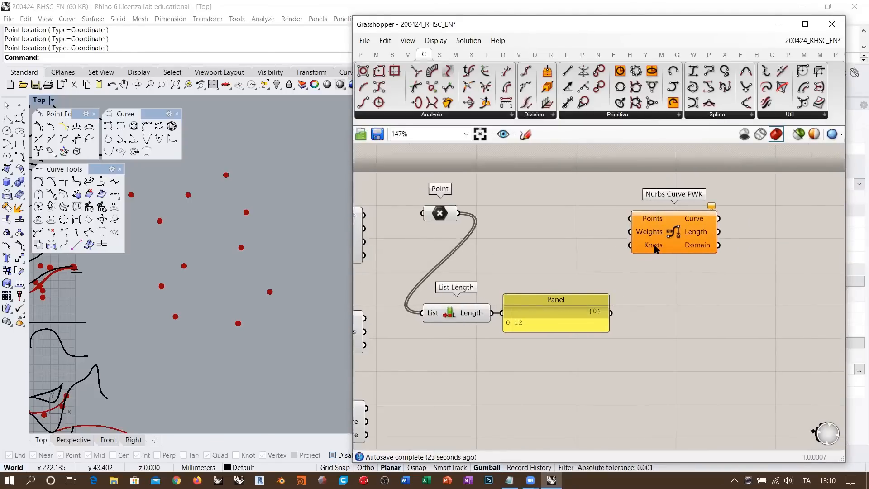
left_click(656, 232)
scroll(662, 231, "up", 2)
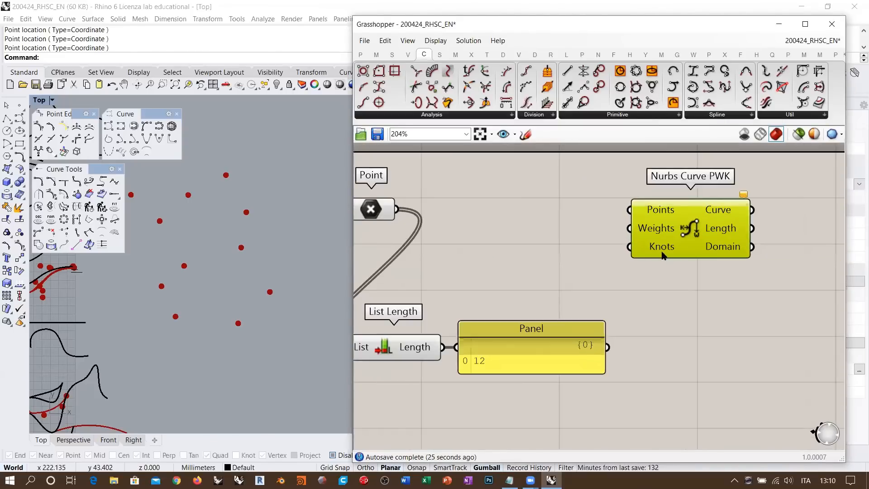
right_click_drag(669, 249, 716, 246)
left_click_drag(443, 206, 676, 206)
left_click_drag(731, 210, 759, 209)
- Move the List Length component and its panel up, closer to the Point parameter
left_click(661, 267)
right_click_drag(585, 252, 601, 217)
left_click_drag(578, 262, 460, 259)
left_click(510, 303)
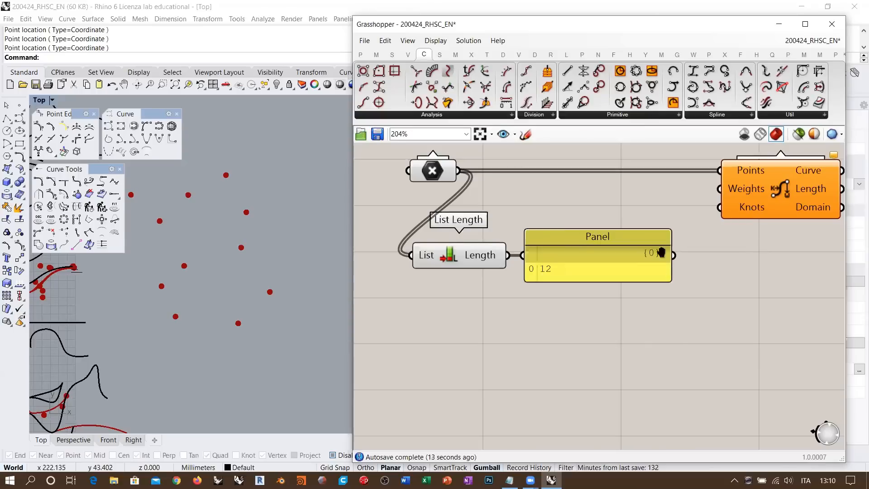
- Add a Gene Pool below the List Length panel and stretch it downward to show all its sliders
right_click_drag(580, 331, 549, 253)
double_click(549, 252)
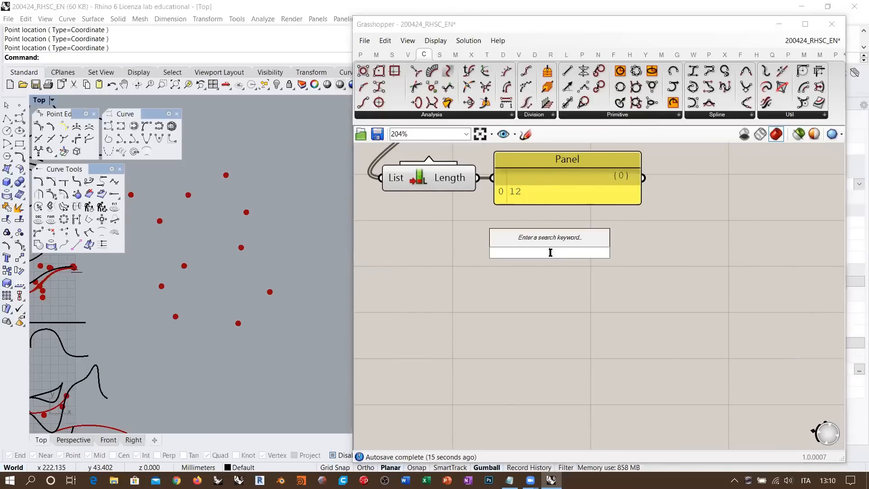
type("gen")
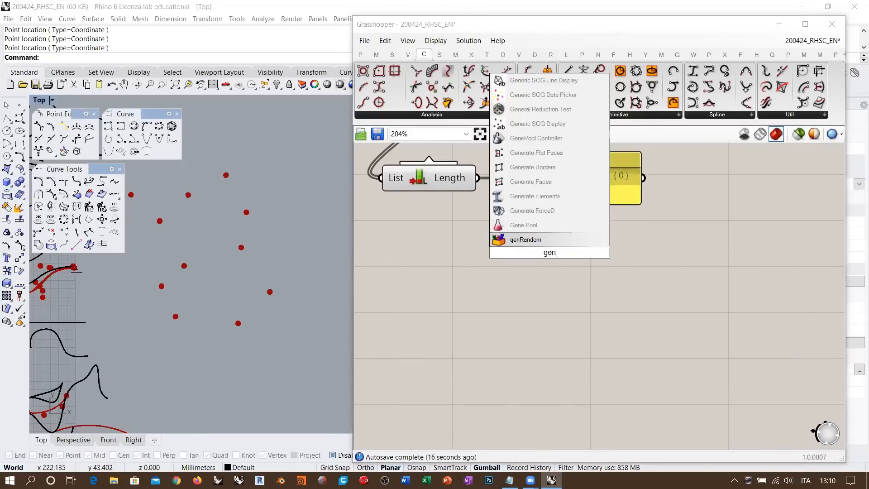
left_click(544, 225)
left_click_drag(517, 292, 514, 390)
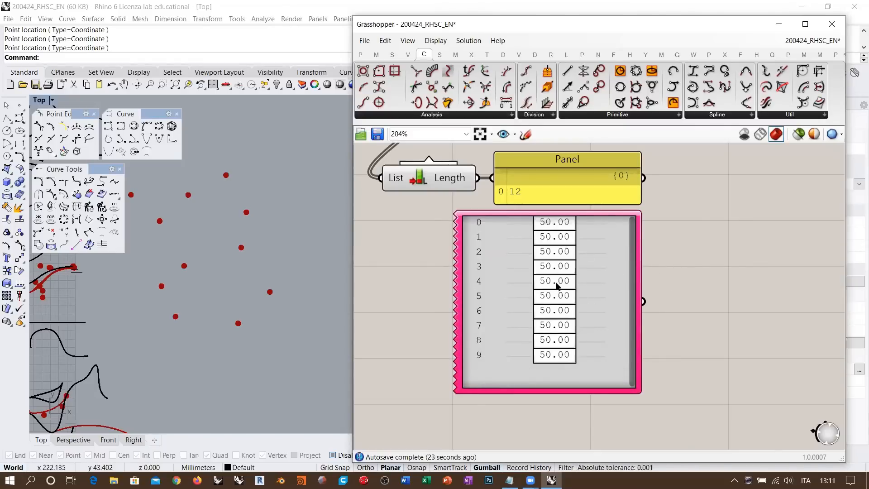
- Configure the Gene Pool with a gene count of 14, 0 decimals and a maximum of 9
double_click(517, 245)
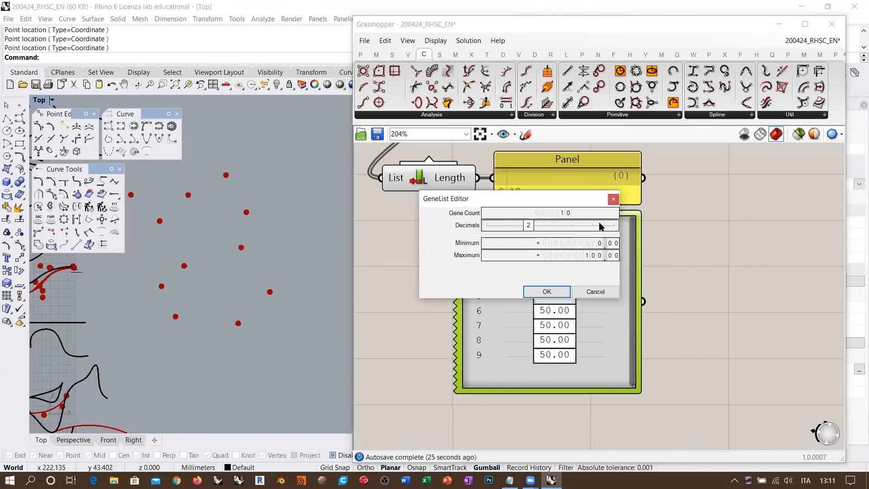
left_click_drag(551, 203, 378, 252)
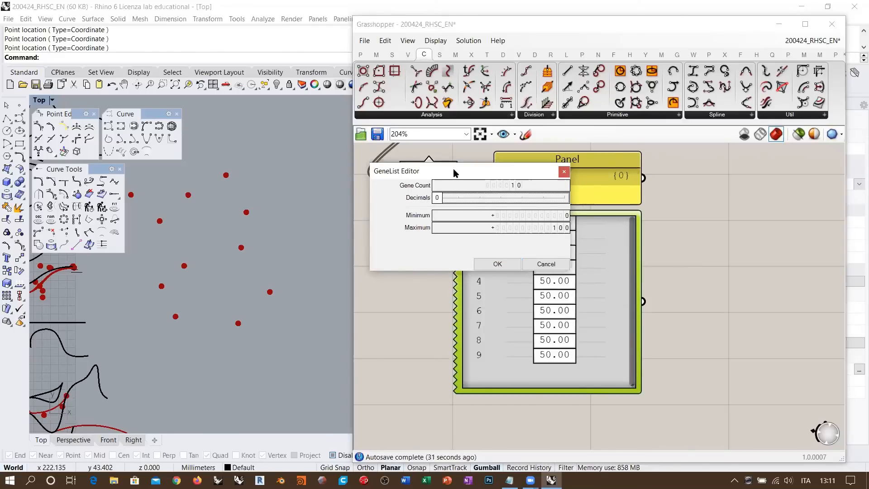
left_click_drag(450, 168, 263, 158)
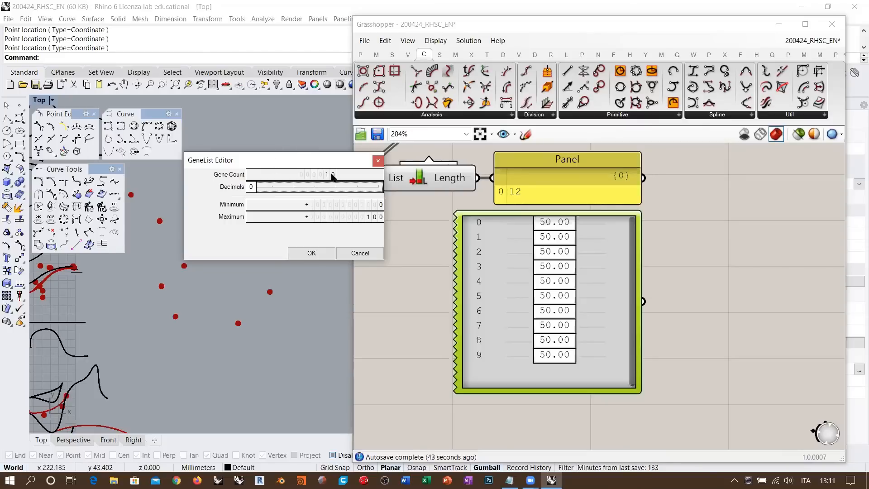
left_click_drag(331, 174, 327, 125)
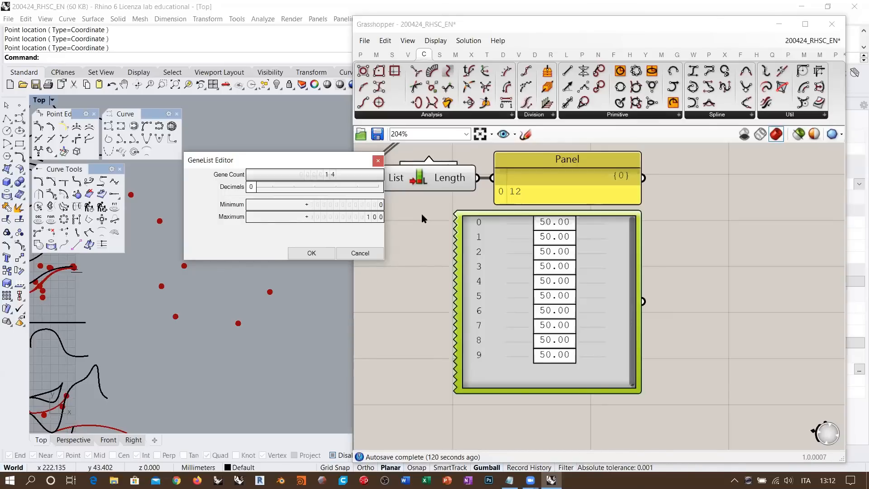
double_click(370, 219)
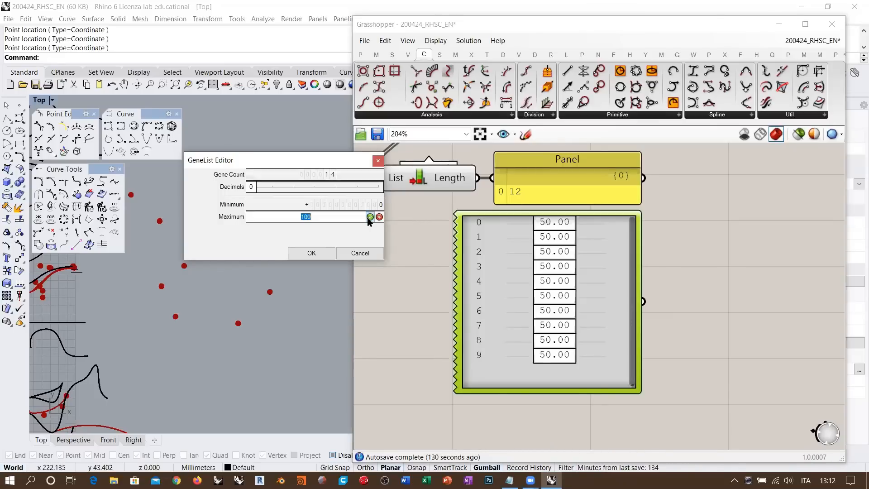
type("9")
left_click(370, 216)
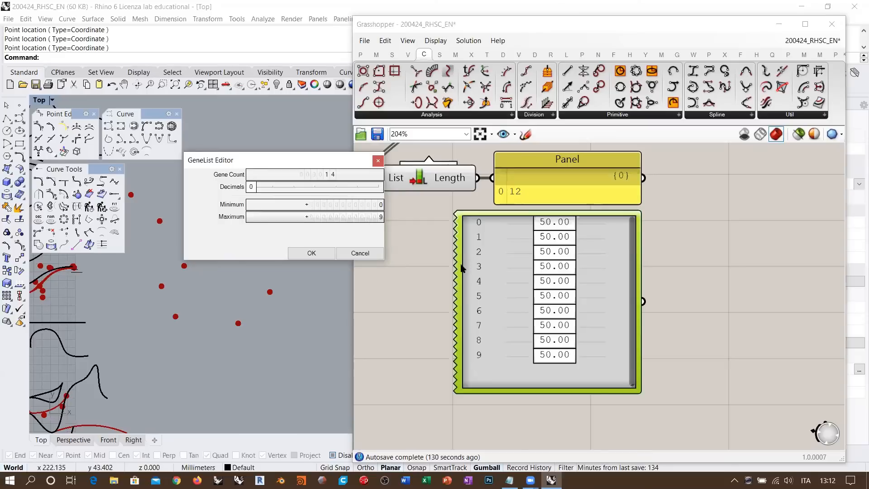
left_click(308, 253)
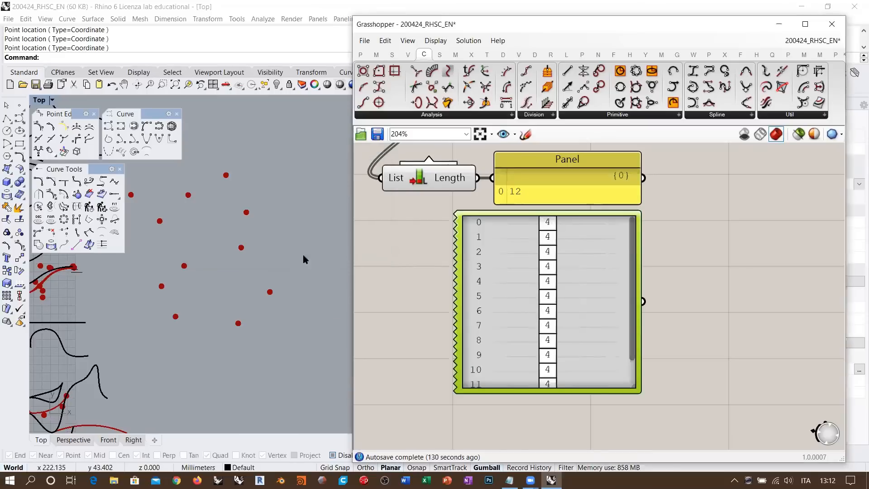
- Stretch the Gene Pool to show all 14 genes and connect its output to the Knots input of Nurbs Curve PWK
left_click_drag(556, 392, 556, 433)
scroll(517, 335, "down", 2)
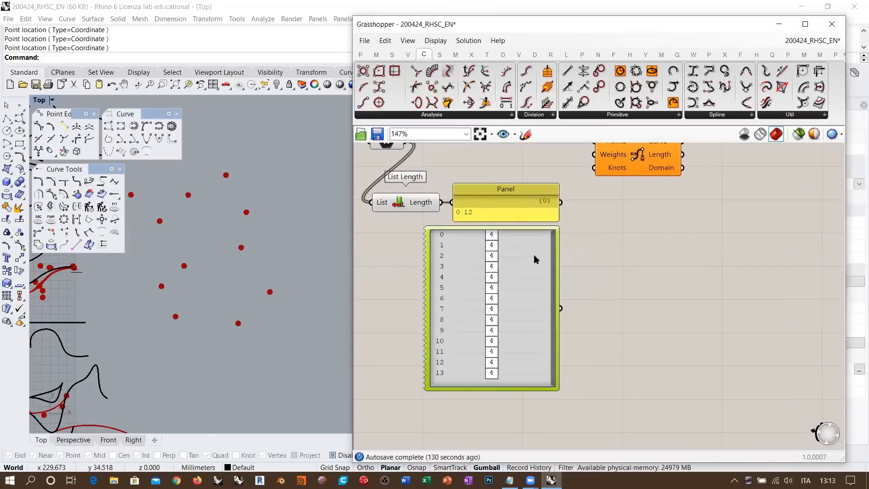
left_click(587, 246)
left_click_drag(560, 308, 594, 167)
right_click_drag(638, 238, 670, 254)
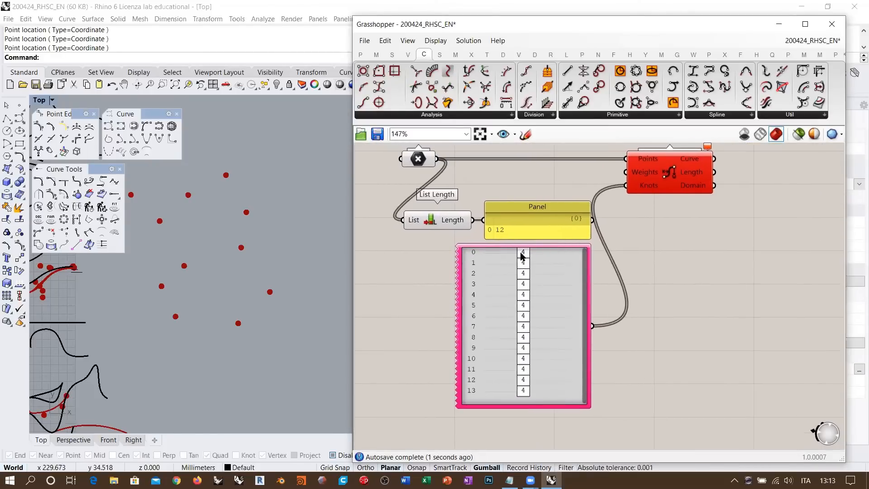
- Set the Gene Pool knots to 0, 0, 0, then 1 through 8 in order, and 9, 9, 9 for the last three
left_click_drag(522, 253, 480, 275)
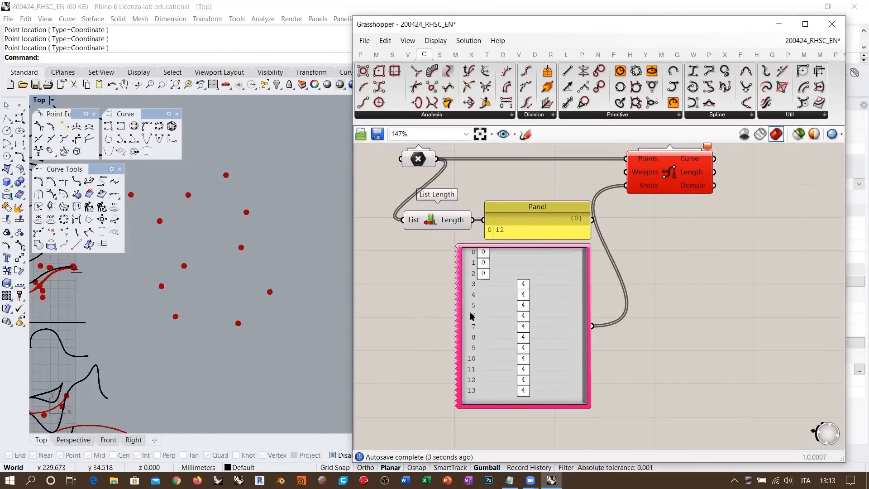
left_click_drag(522, 390, 598, 381)
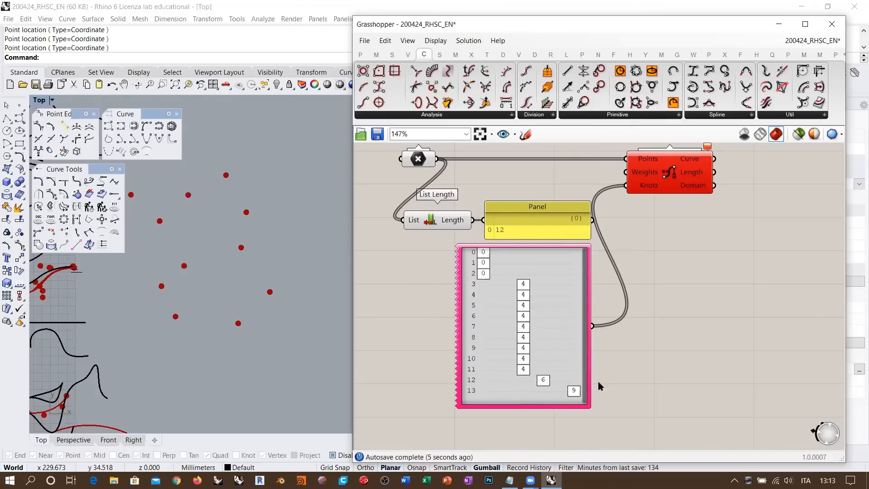
left_click_drag(523, 369, 573, 368)
left_click_drag(525, 288, 562, 361)
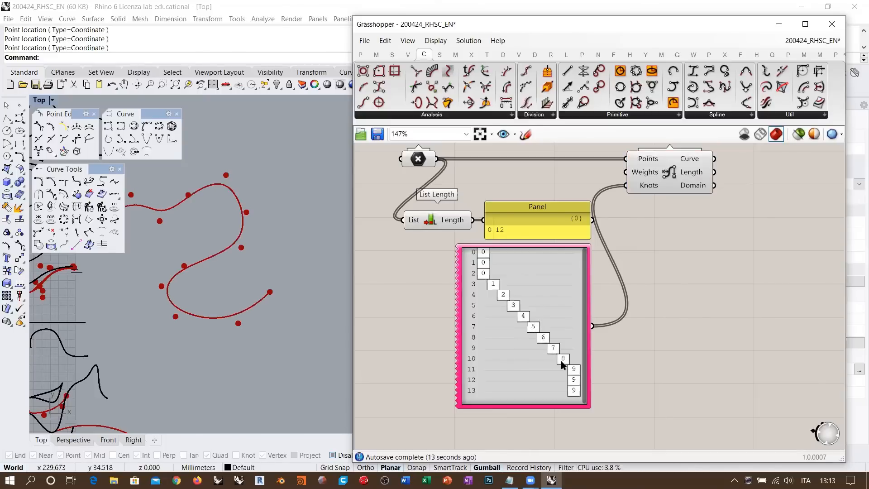
right_click_drag(247, 266, 286, 277)
scroll(269, 253, "up", 2)
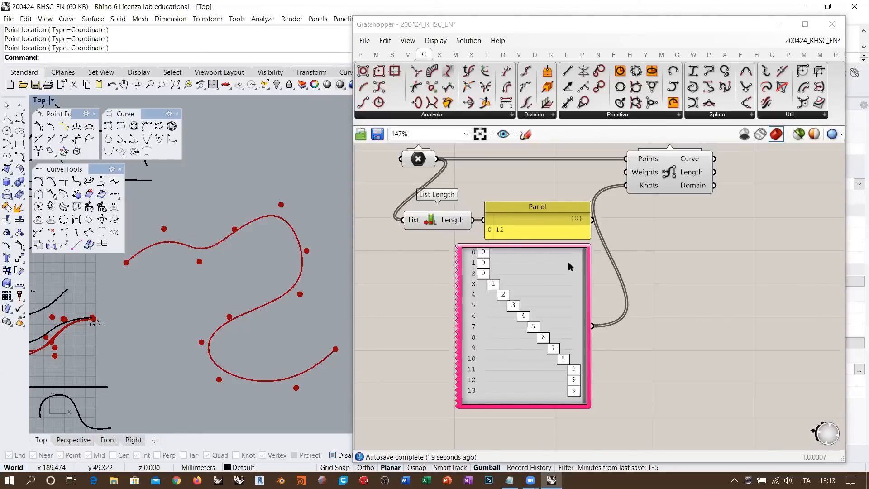
- Set the Gene Pool knot at index 4 to 3 and move Nurbs Curve PWK farther away from the Gene Pool
left_click(661, 317)
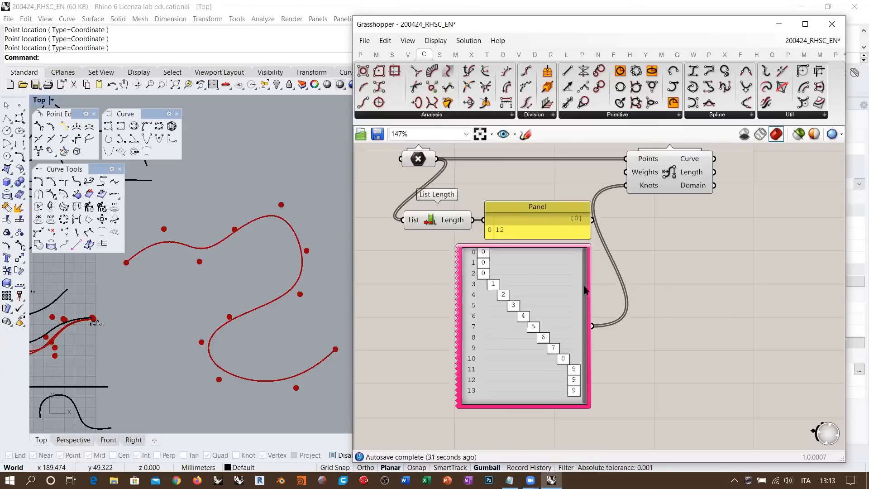
left_click_drag(504, 295, 513, 295)
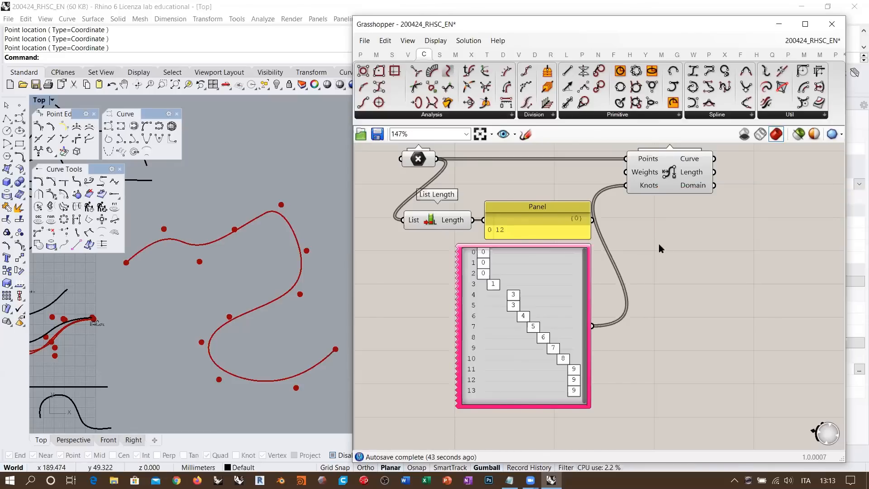
scroll(652, 265, "down", 2)
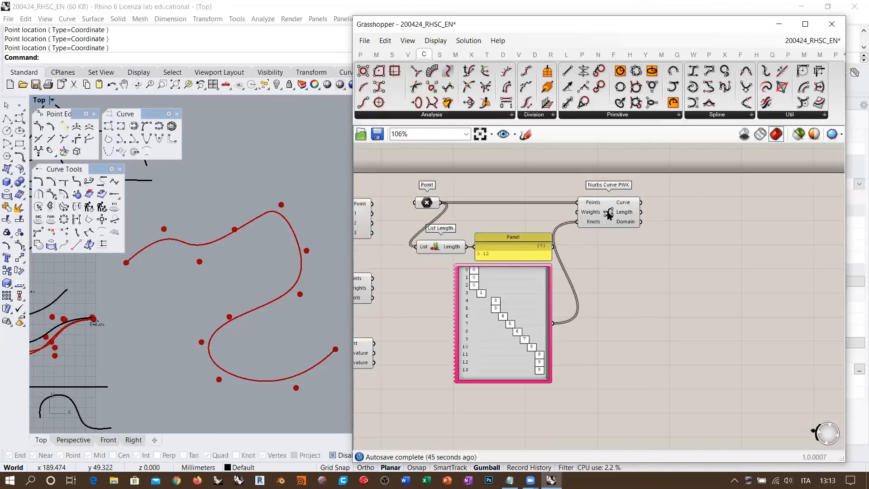
left_click_drag(609, 213, 743, 215)
left_click(599, 235)
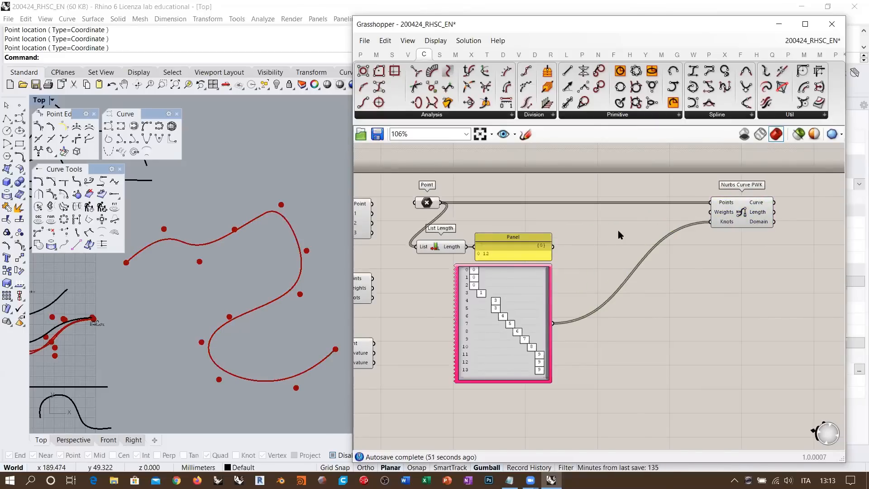
mouse_move(720, 211)
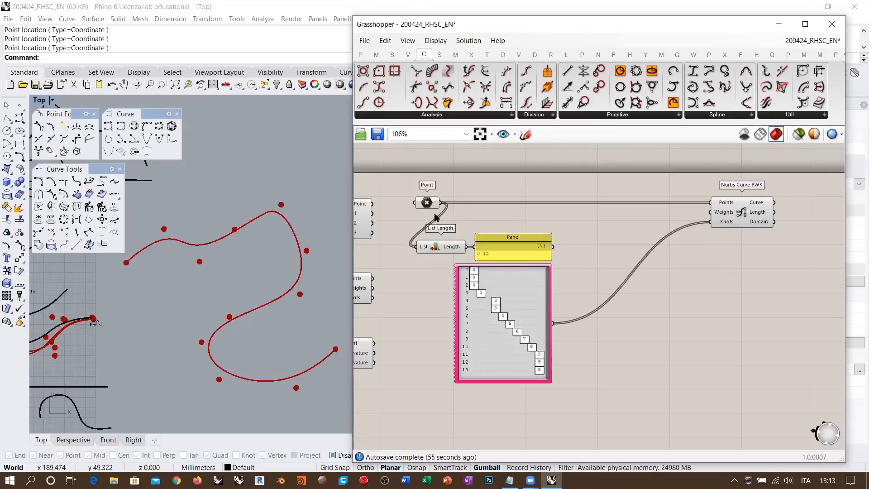
- Add two small panels containing 1 and 2, one above the other, between the List Length panel and Nurbs Curve PWK
right_click_drag(511, 252, 505, 272)
scroll(560, 256, "up", 3)
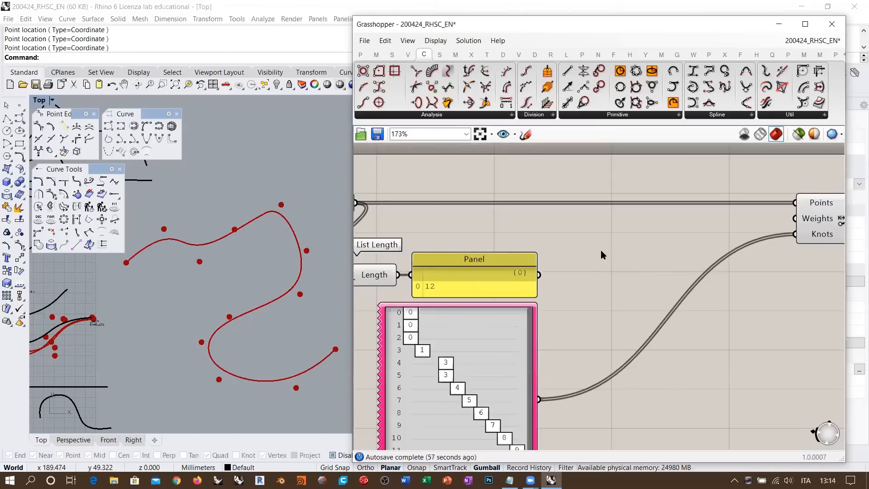
double_click(601, 254)
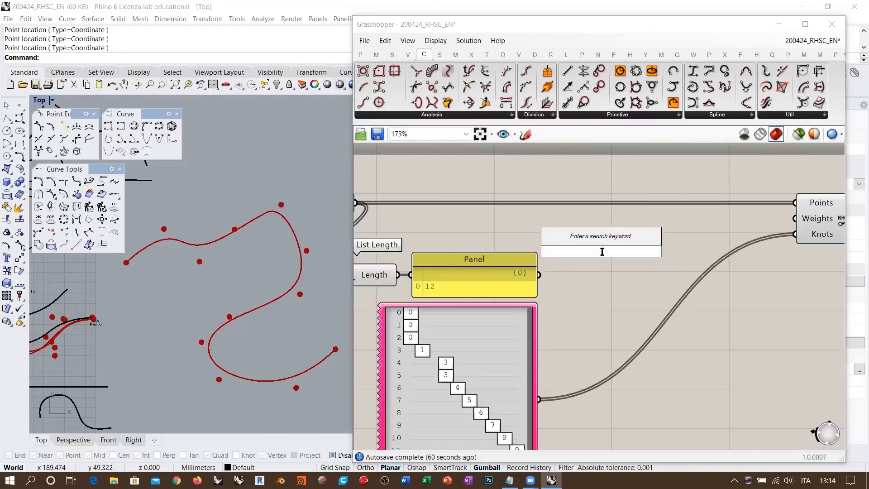
type("panel")
key("Return")
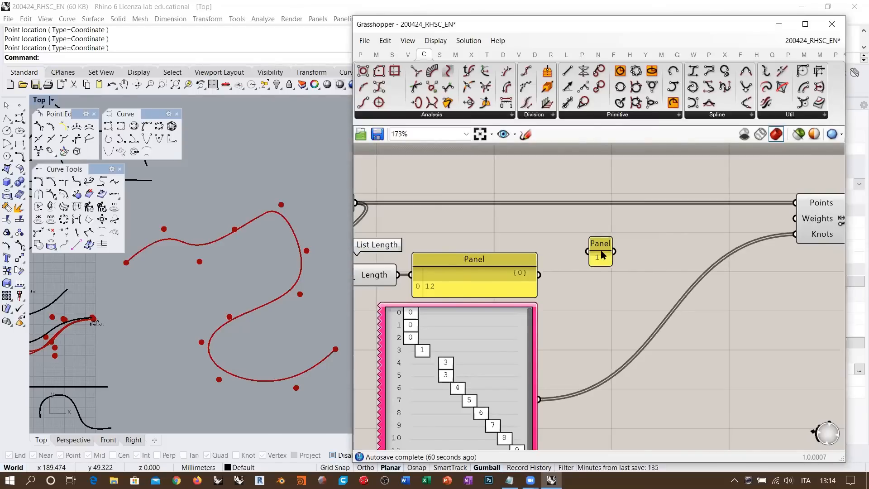
left_click_drag(599, 254, 590, 227)
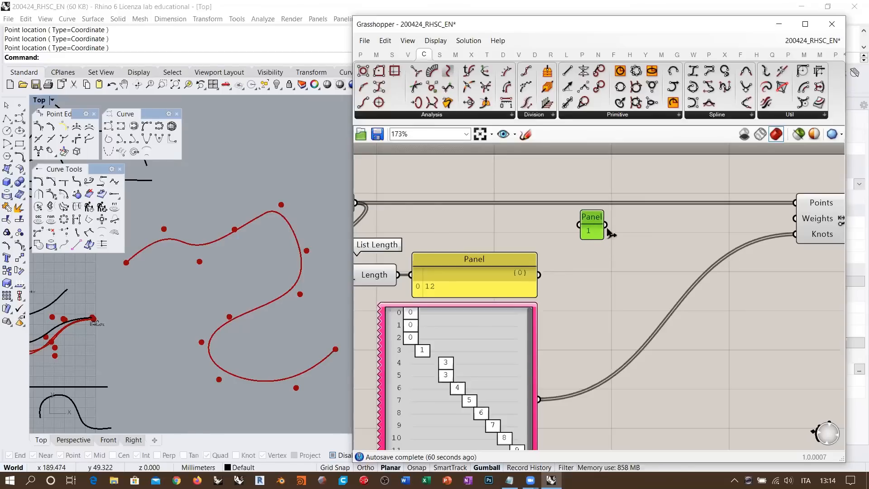
double_click(605, 277)
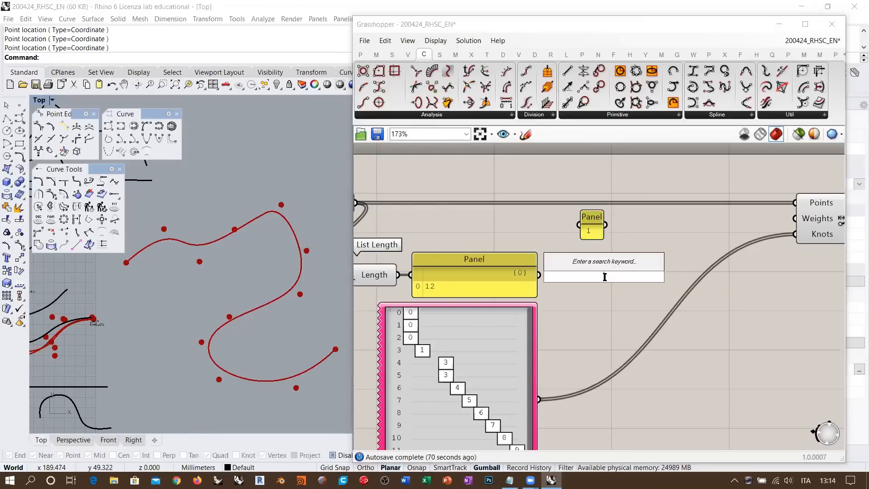
type("\"2")
key("Return")
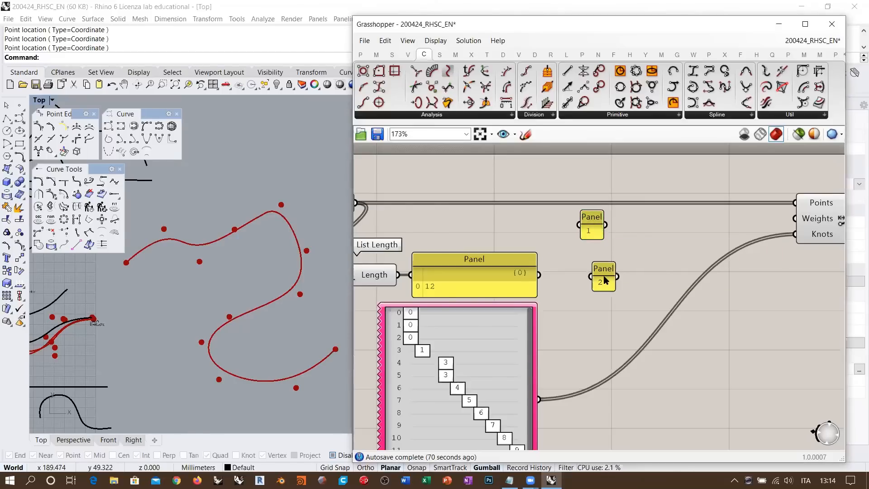
left_click(594, 264)
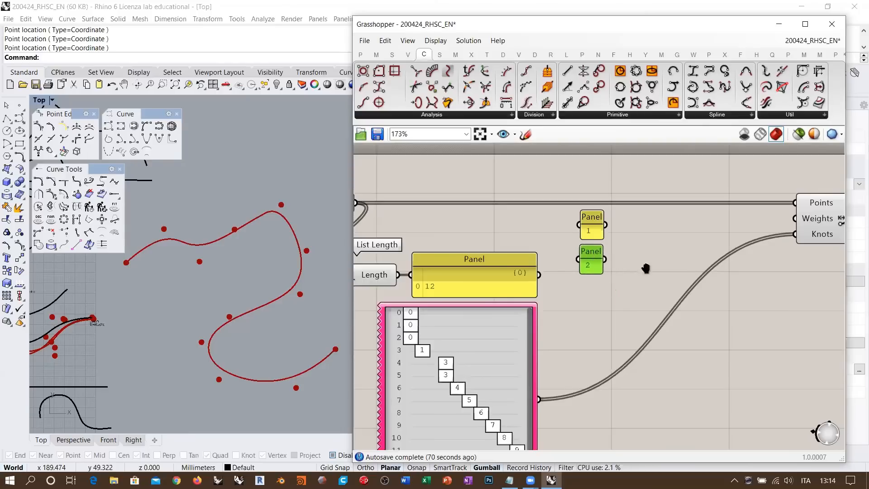
- Add a Repeat Data component beside the small panels and connect the panel containing 1 to its Data input
right_click_drag(652, 258, 597, 286)
double_click(601, 285)
type("repeat")
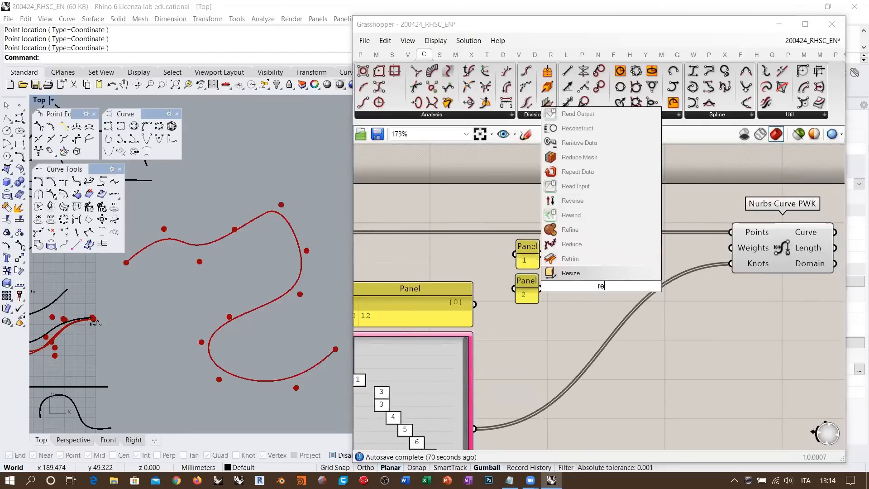
key("Return")
left_click_drag(543, 253, 563, 281)
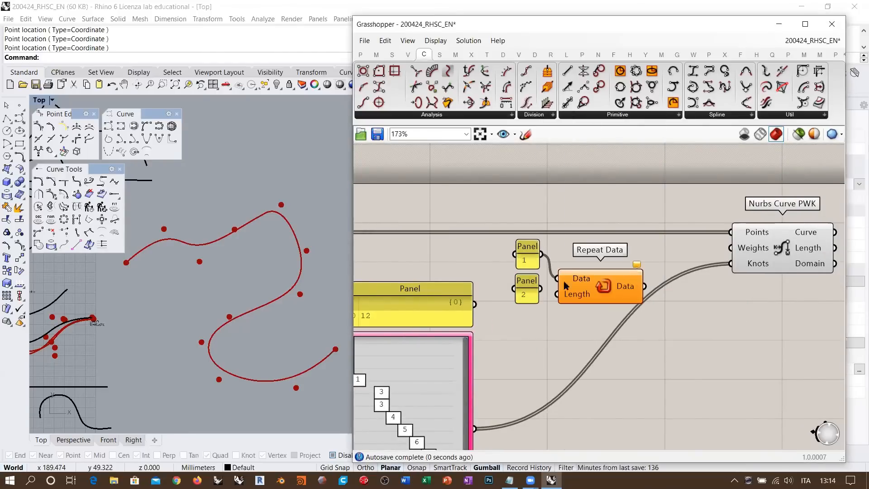
right_click_drag(564, 309, 635, 321)
left_click_drag(657, 285, 663, 260)
right_click_drag(650, 316, 705, 313)
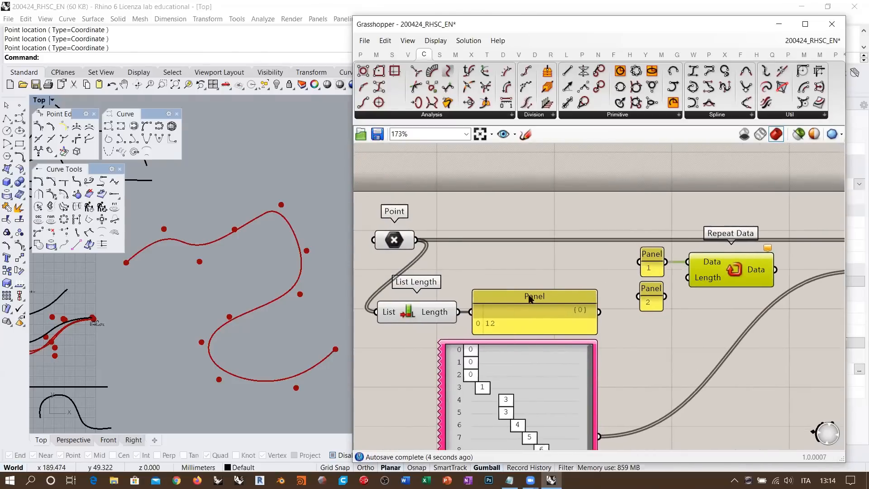
- Connect the List Length output to Repeat Data's Length input, align List Length with it, and give that input the expression x-1
left_click_drag(458, 312, 688, 278)
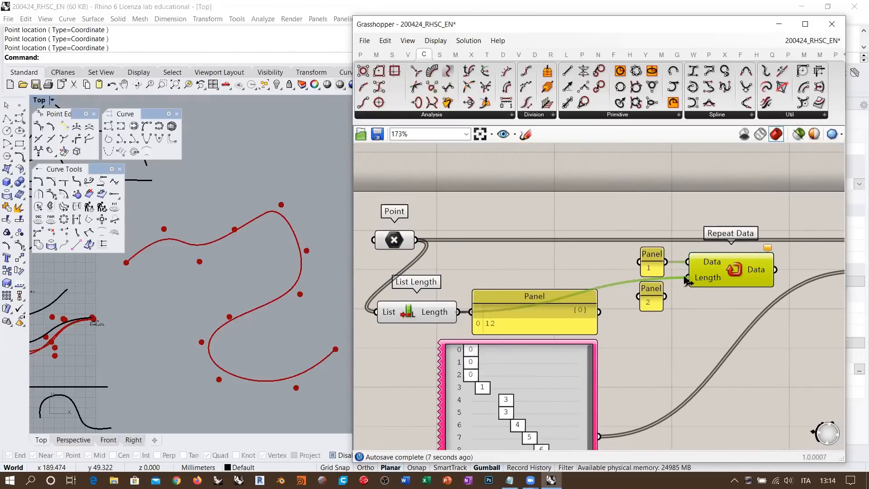
left_click_drag(433, 313, 485, 278)
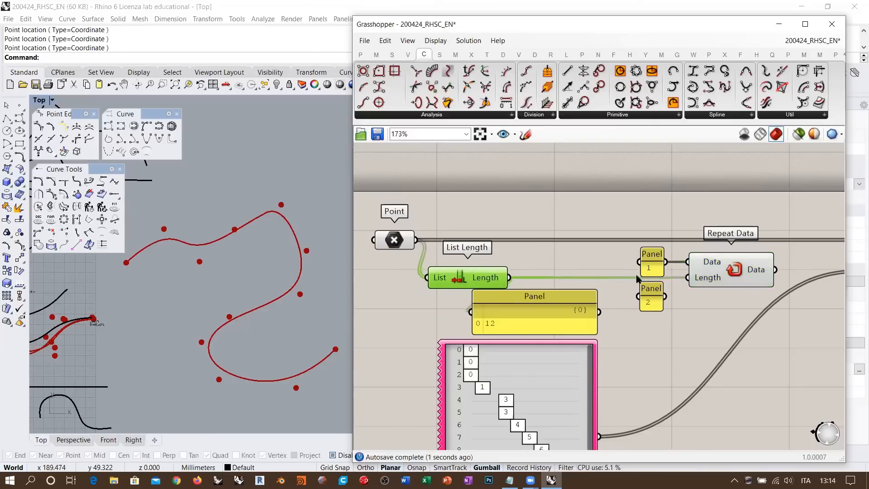
right_click(702, 277)
mouse_move(724, 374)
left_click(654, 388)
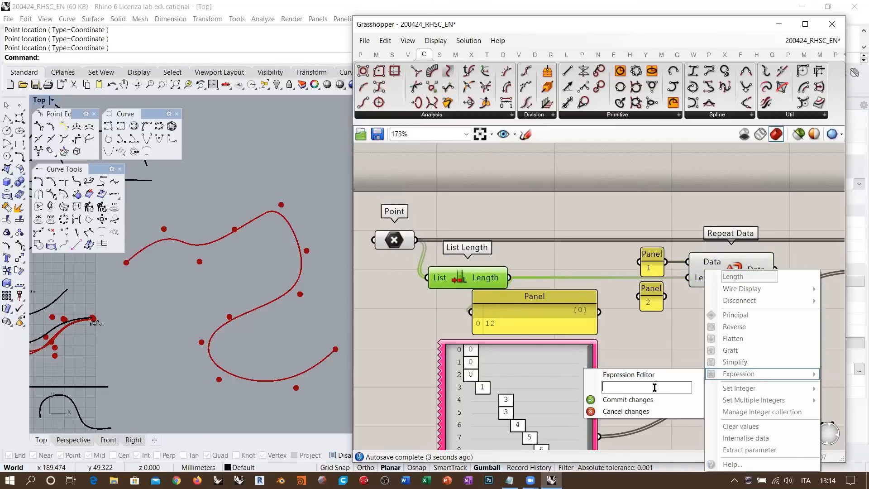
type("x-1")
key("Return")
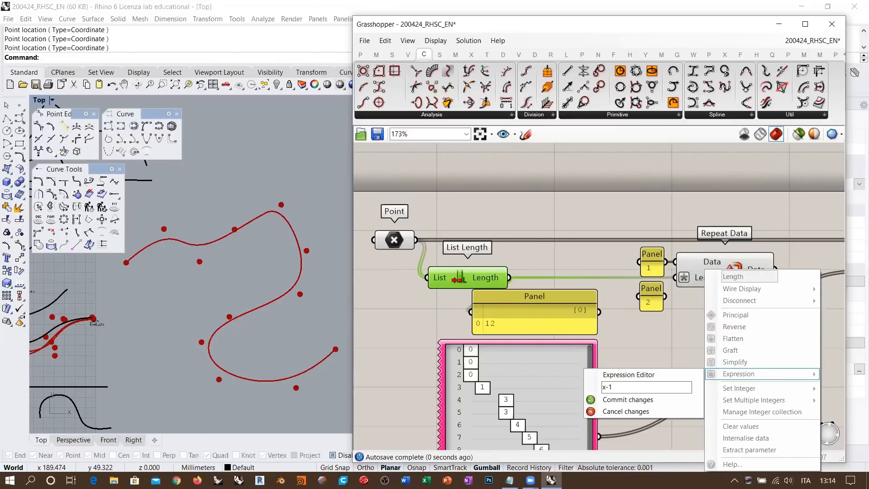
left_click(700, 293)
right_click_drag(704, 290, 672, 291)
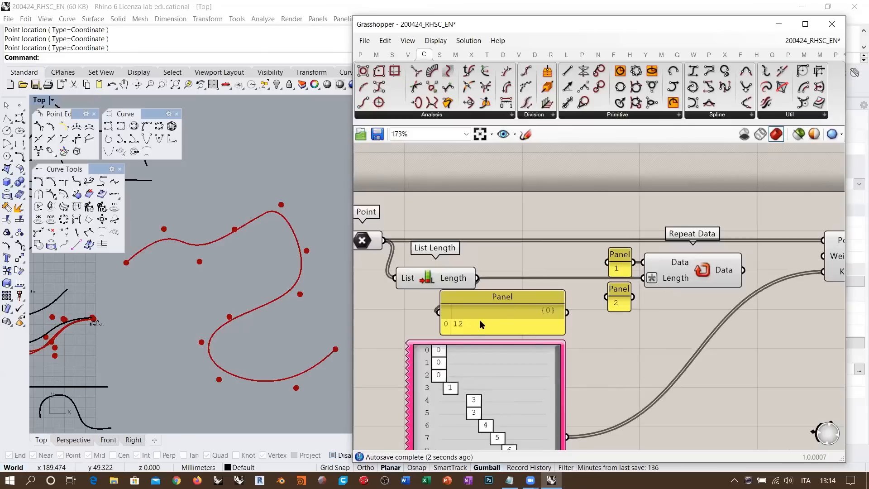
mouse_move(721, 270)
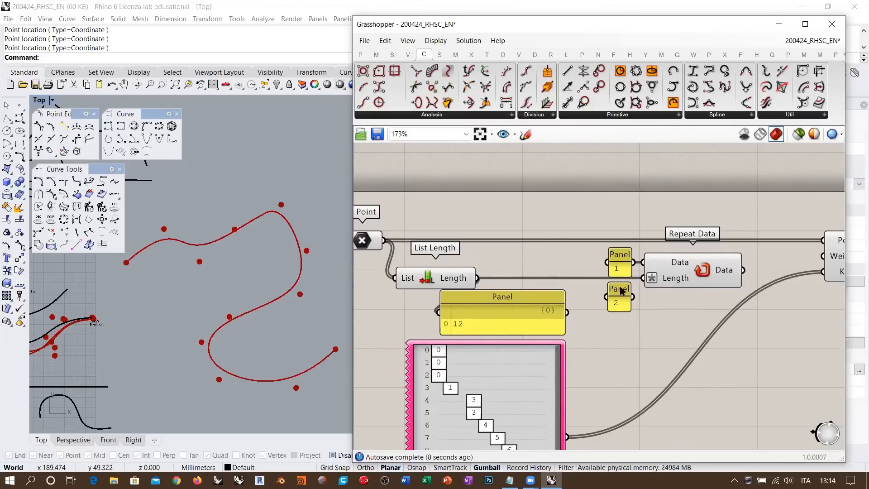
- Move Repeat Data and its panel 1 closer to List Length, and place panel 2 just below Repeat Data's output
left_click_drag(610, 293, 647, 305)
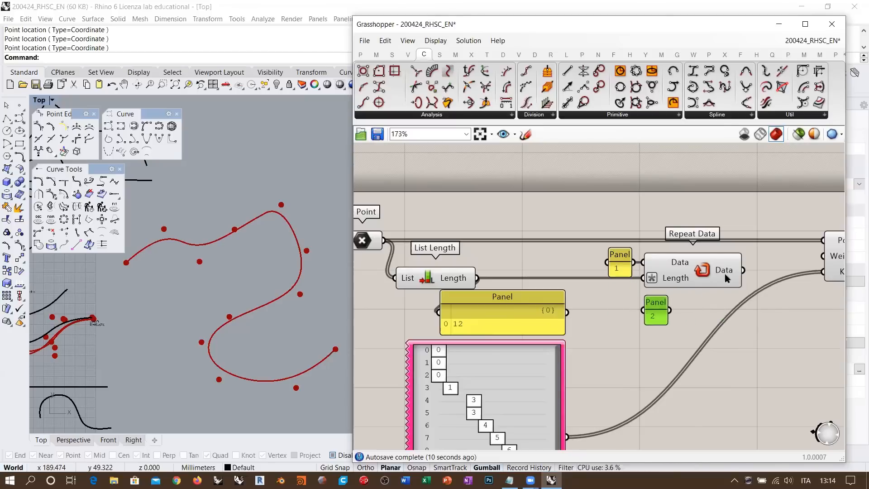
left_click_drag(762, 248, 480, 288)
left_click_drag(694, 268, 622, 266)
left_click(638, 316)
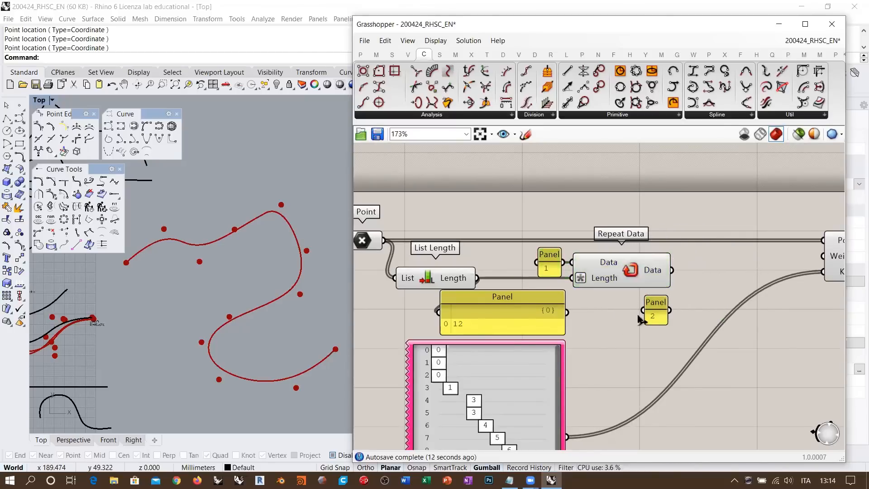
left_click_drag(658, 301, 659, 295)
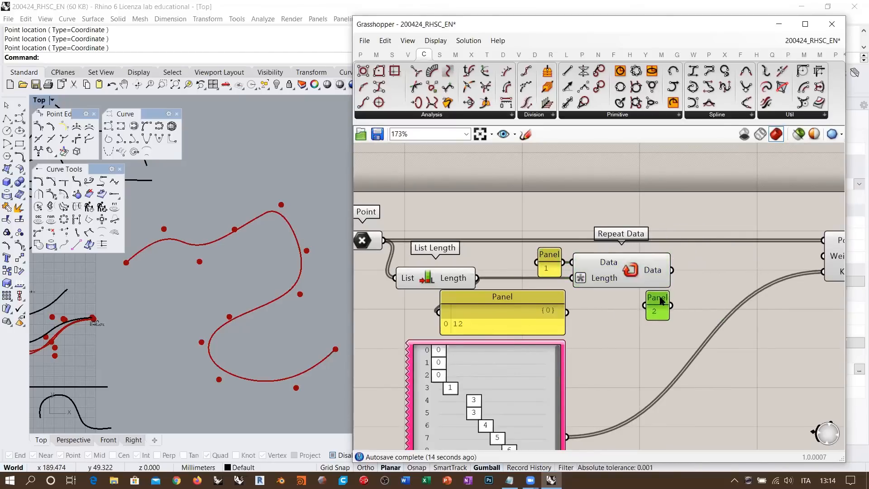
left_click(637, 323)
- Add a Jitter component and connect both the Repeat Data output and panel 2 to its List input
right_click_drag(637, 324, 486, 348)
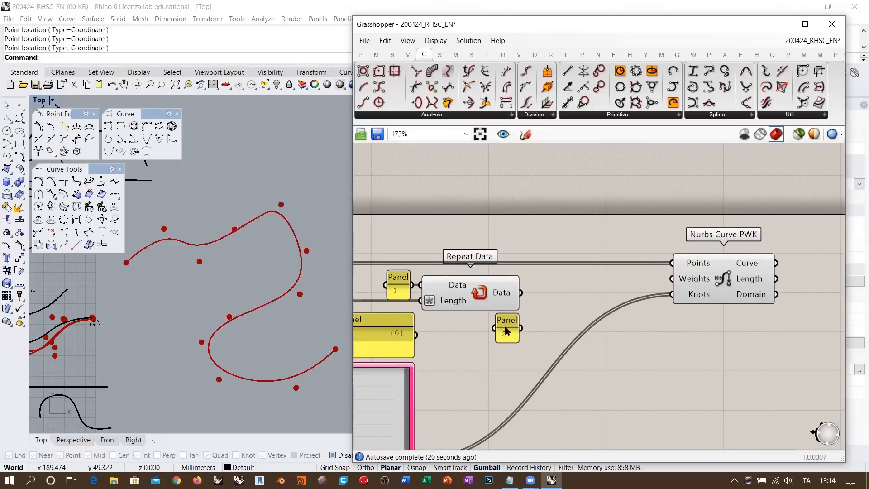
double_click(550, 305)
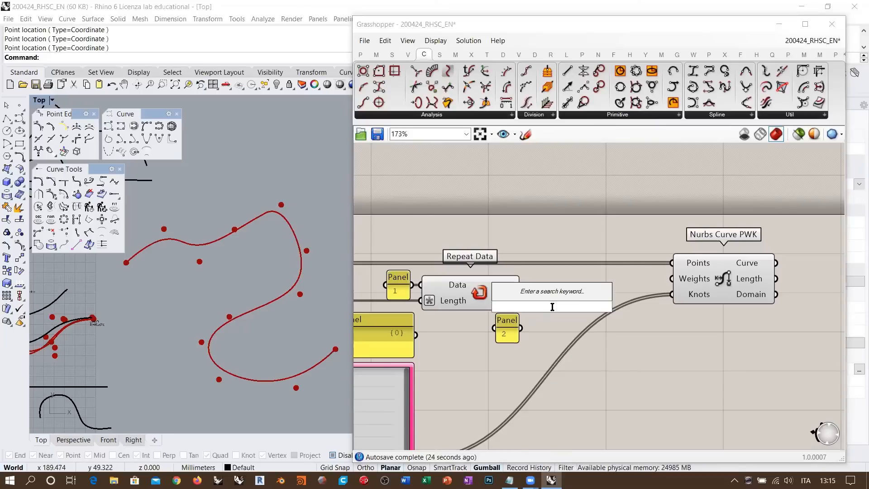
type("jitt")
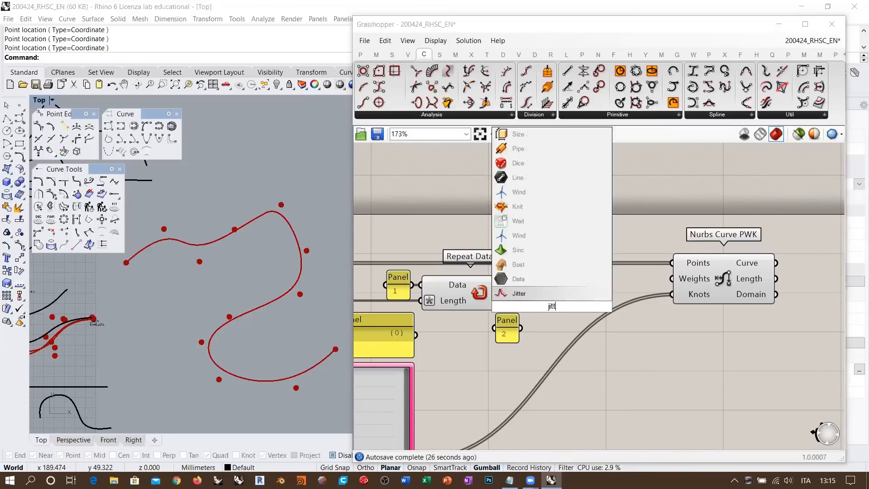
left_click(531, 300)
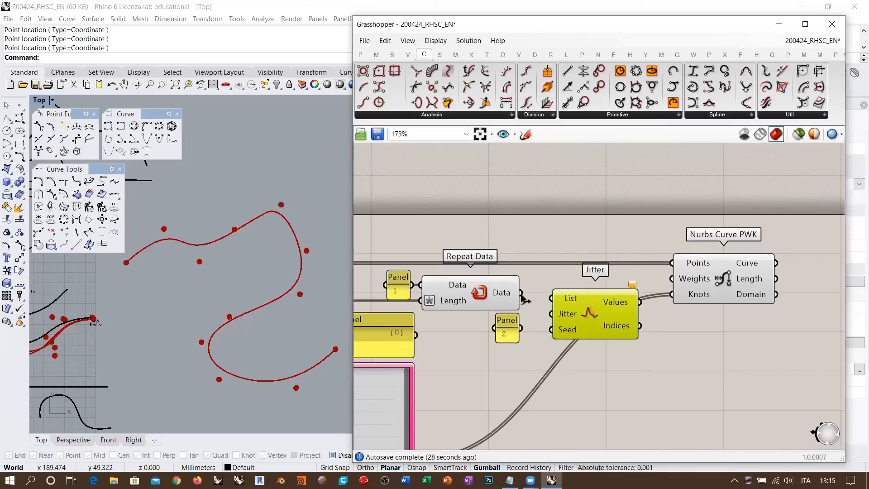
left_click_drag(521, 328, 561, 299, "shift")
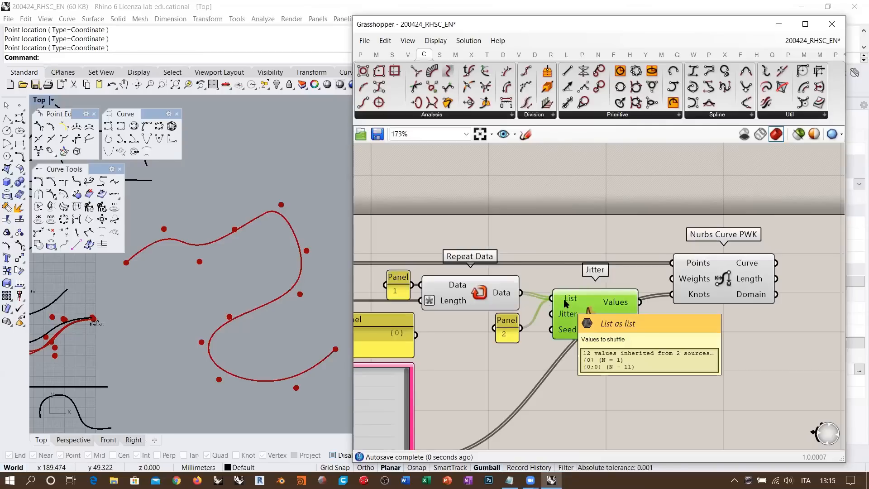
- Flatten Jitter's List input, line up Jitter and panel 2 with Repeat Data, and inspect the combined list
right_click(565, 301)
left_click(583, 348)
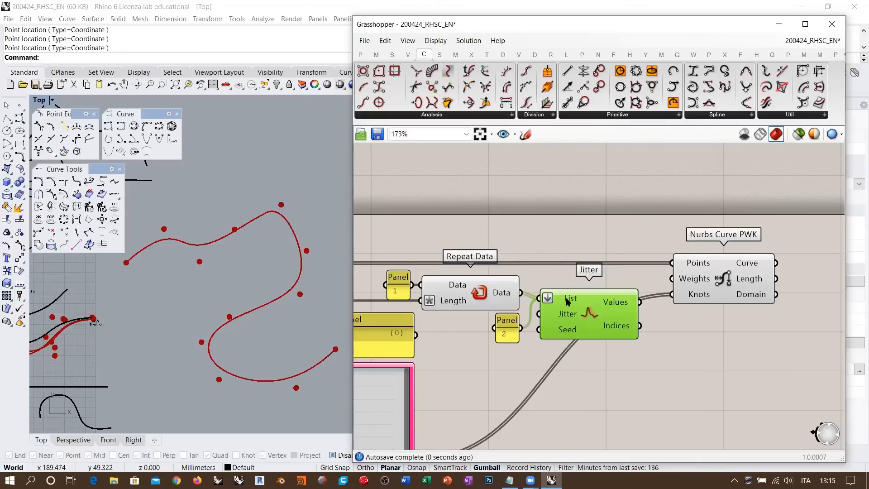
left_click_drag(566, 303, 565, 298)
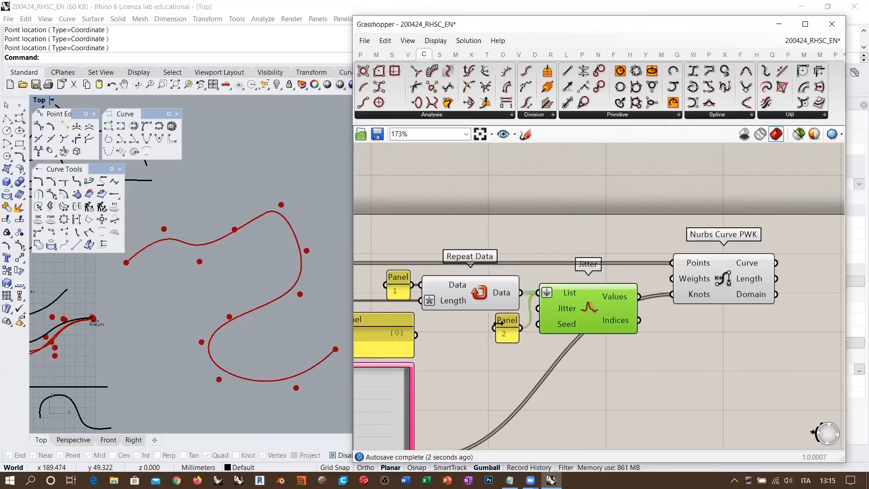
left_click_drag(507, 321, 507, 318)
left_click(541, 338)
mouse_move(558, 291)
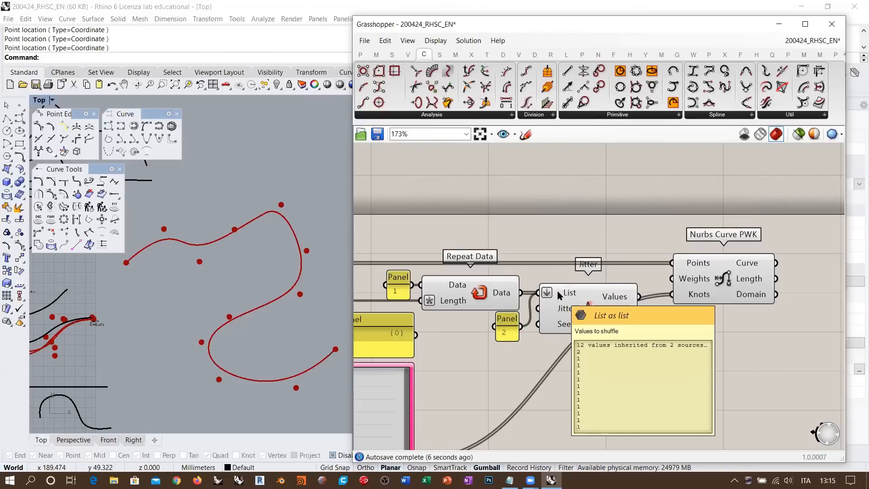
- Add a number slider of 100000 below Jitter and connect it to Jitter's Seed input
double_click(510, 372)
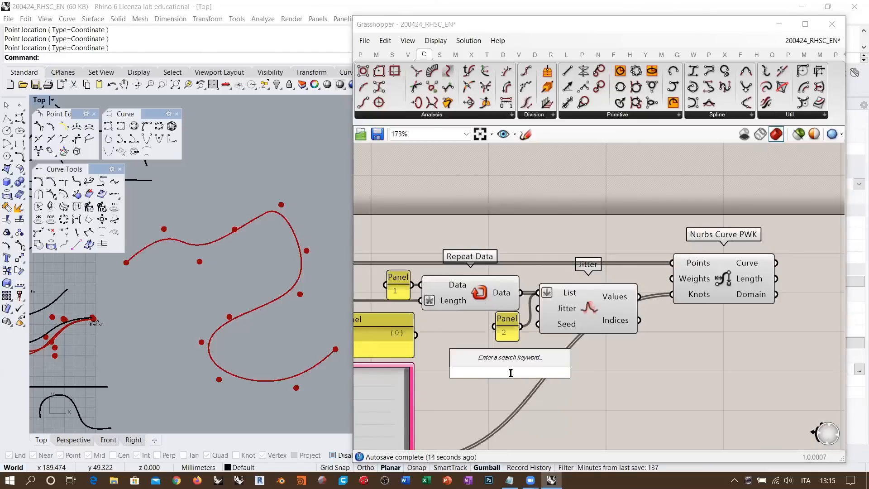
type("100000")
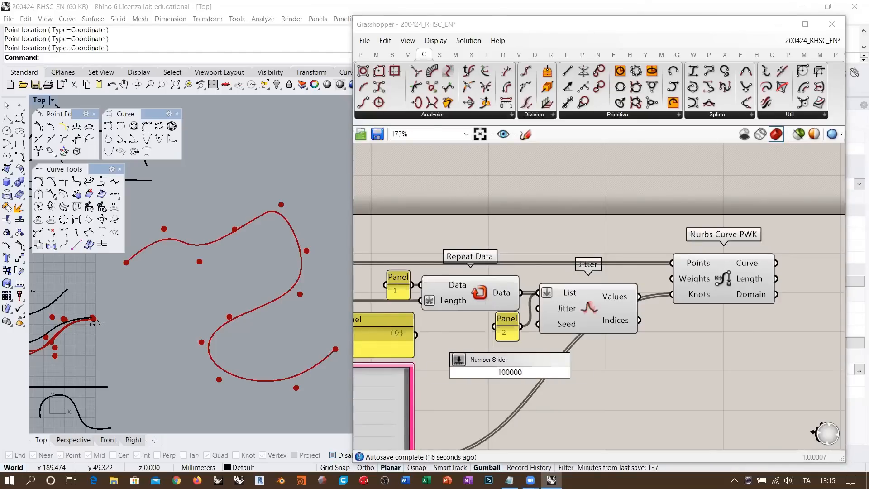
key("Return")
left_click_drag(591, 372, 537, 324)
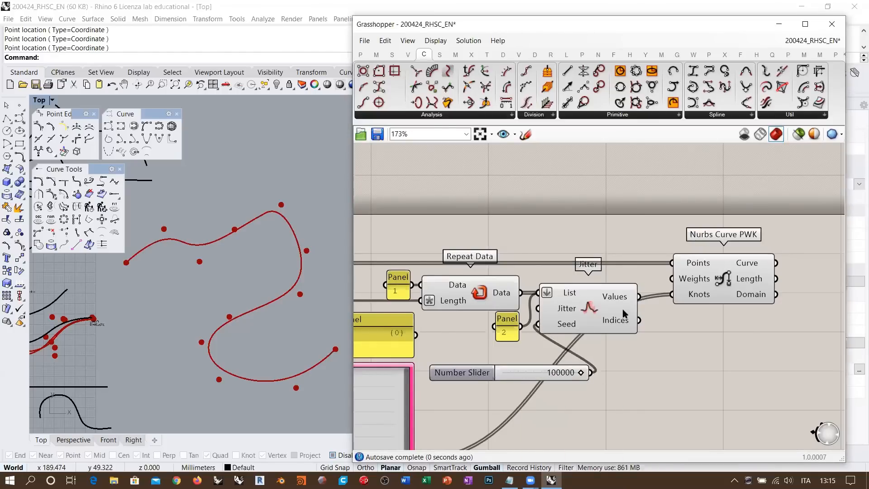
- Add a panel below Nurbs Curve PWK, connect Jitter's Values output to it, and enlarge it to fit the whole list
double_click(709, 371)
type("panel")
key("Return")
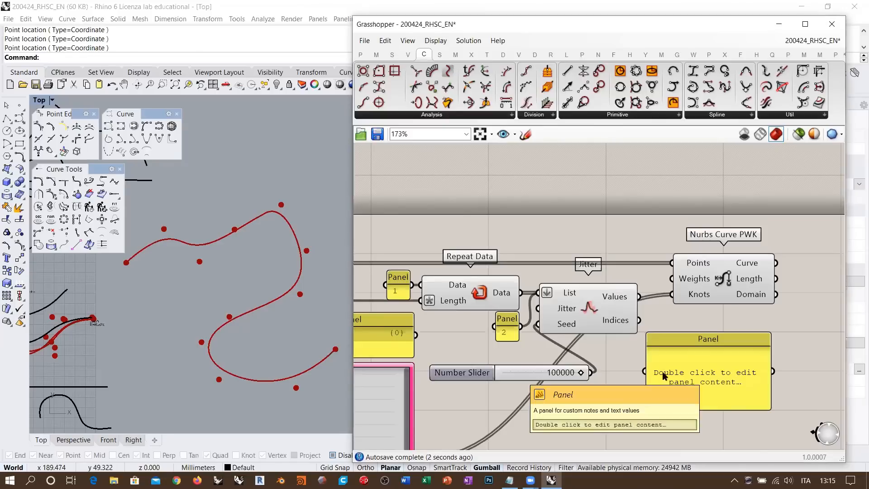
left_click_drag(638, 296, 645, 371)
right_click_drag(694, 399, 667, 265)
scroll(667, 266, "down", 2)
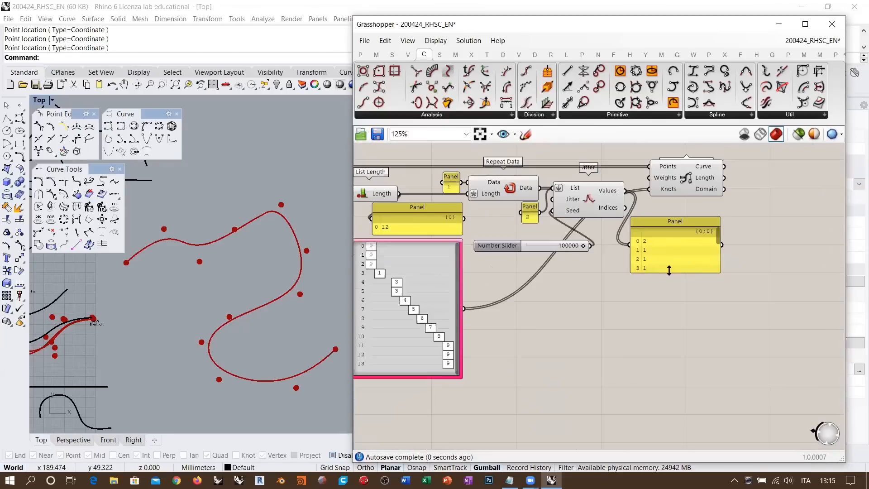
left_click_drag(668, 273, 668, 416)
- Connect Jitter's Values output to the Weights input of Nurbs Curve PWK and set the seed slider to 50400
left_click_drag(583, 248, 546, 243)
right_click_drag(624, 193, 620, 272)
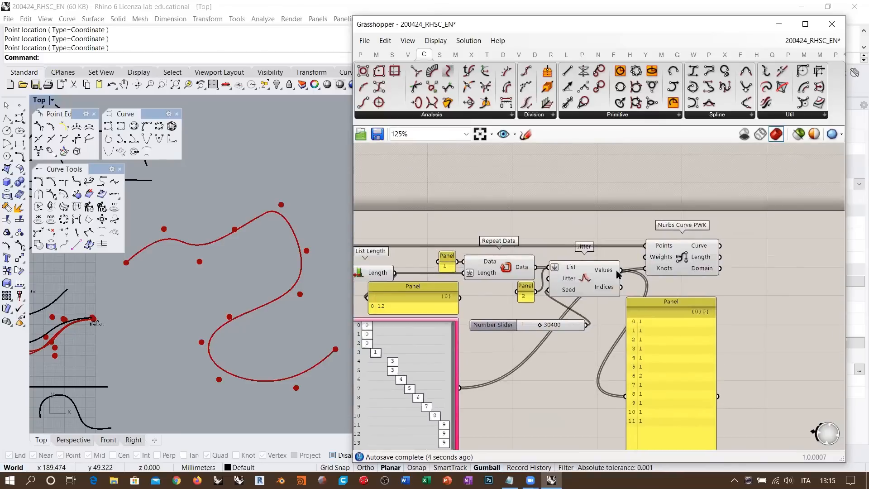
left_click_drag(620, 271, 645, 258)
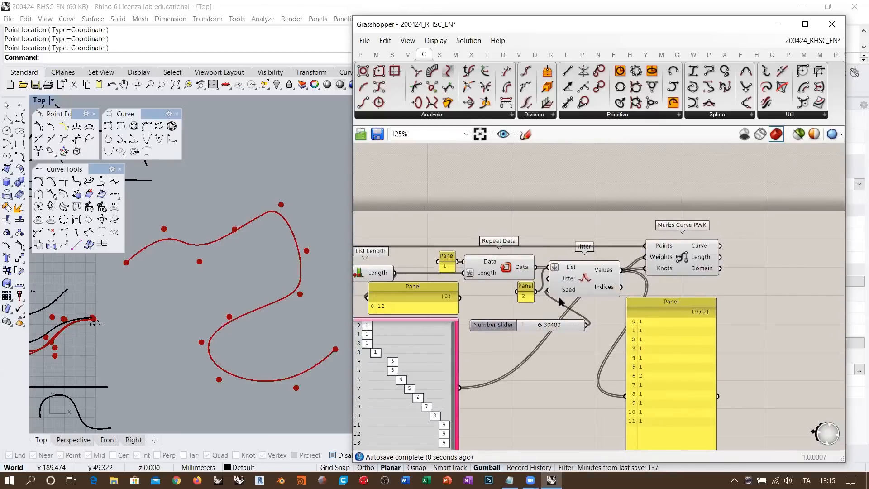
mouse_move(540, 325)
left_mouse_down()
mouse_move(581, 323)
mouse_move(545, 324)
mouse_move(552, 319)
left_mouse_up()
- Select the whole curve definition to highlight it and shorten the Jitter values panel to fit its list
right_click_drag(553, 392, 609, 345)
left_click(448, 351)
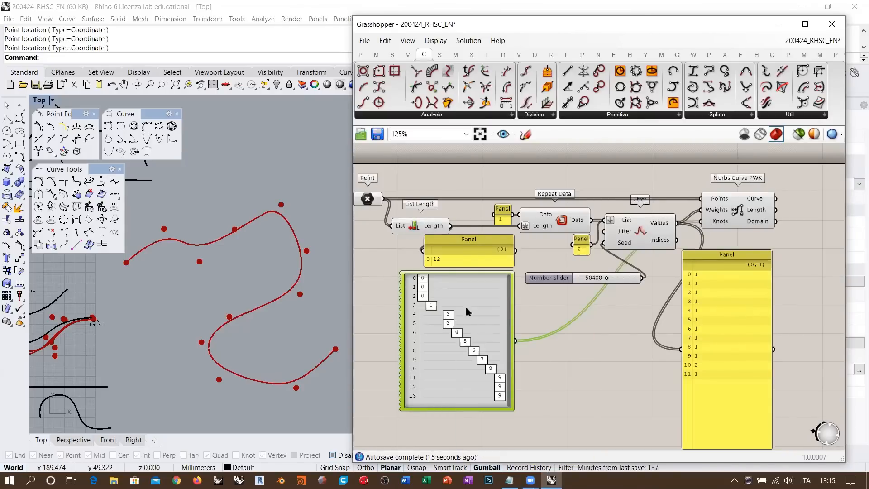
left_click(595, 297)
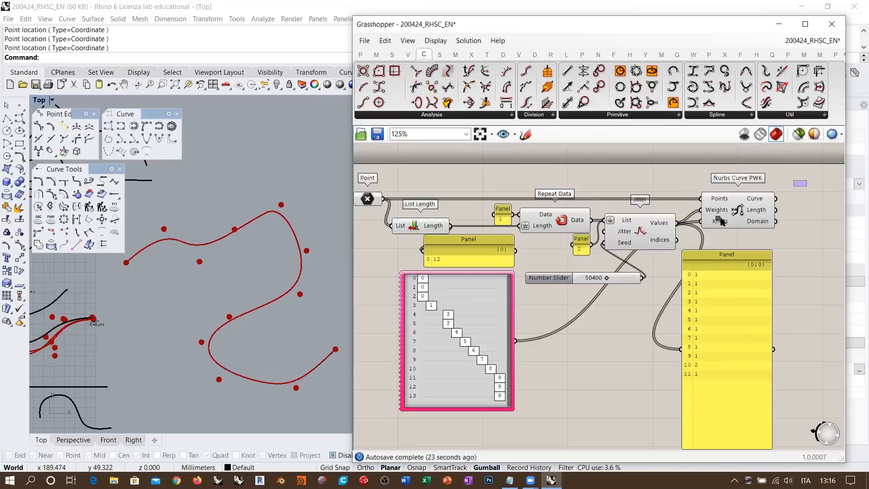
left_click_drag(806, 180, 378, 345)
scroll(628, 313, "down", 3)
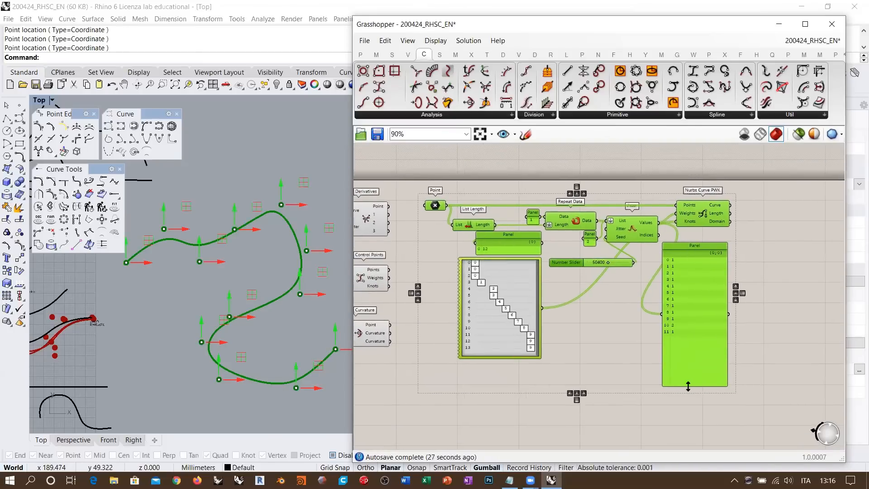
left_click_drag(687, 386, 686, 337)
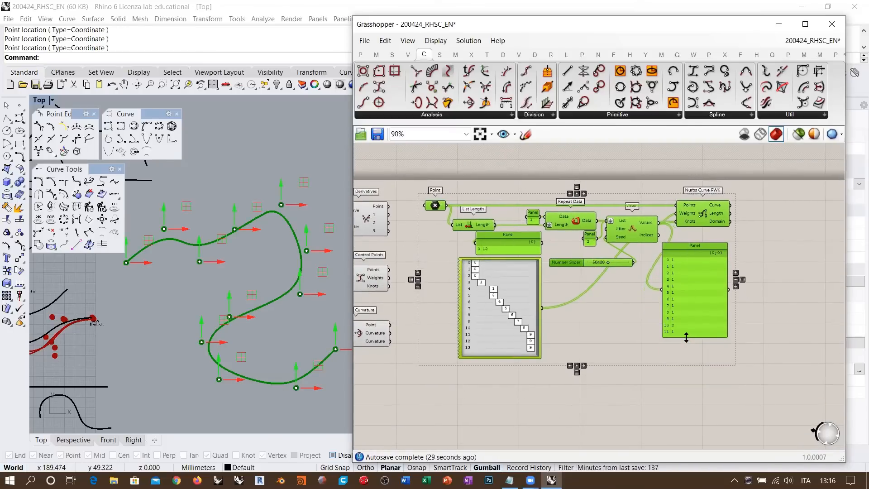
left_click(601, 318)
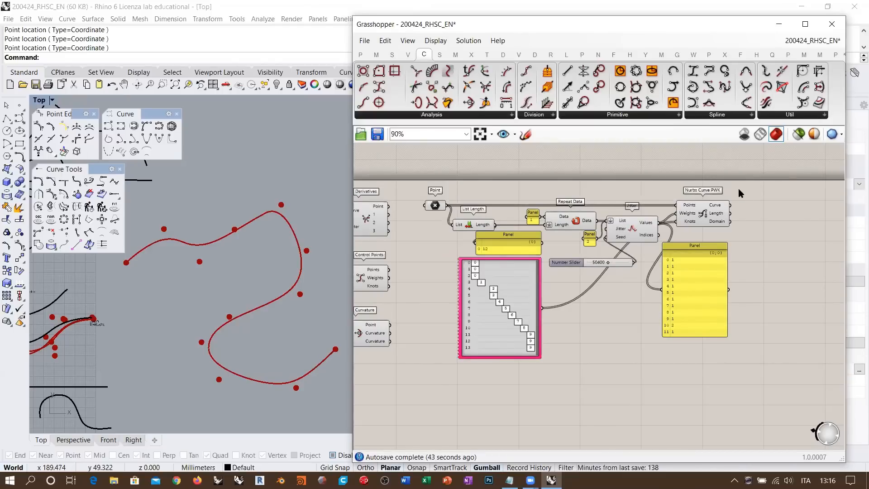
- Add a Nurbs Curve component from the Spline group on the empty canvas below the knot list
left_click(720, 115)
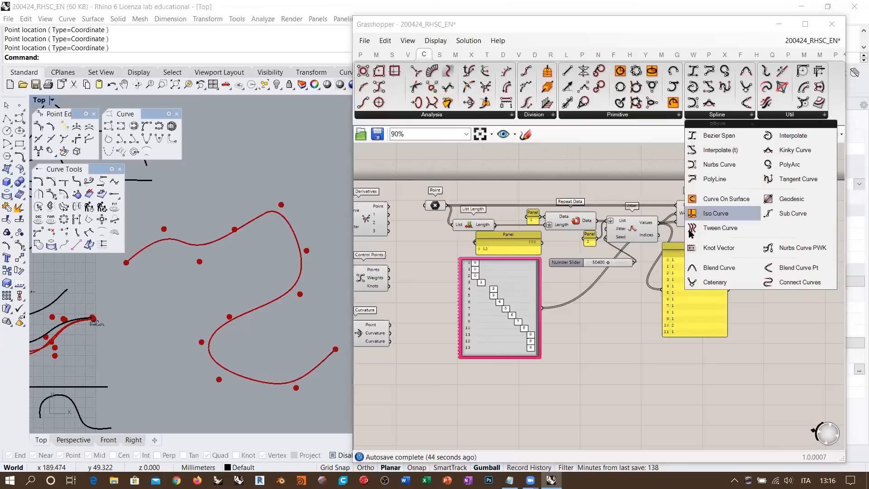
left_click(733, 165)
left_click(587, 411)
right_click_drag(599, 363, 654, 208)
scroll(646, 256, "up", 5)
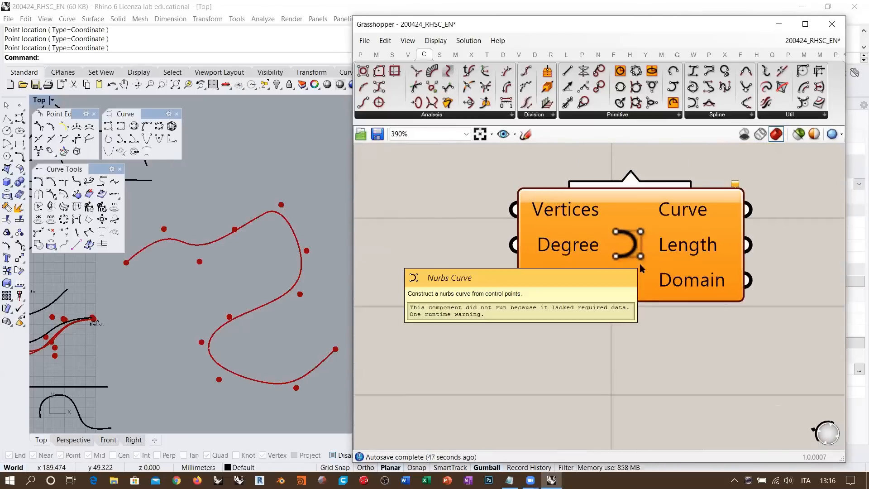
scroll(633, 267, "up", 2)
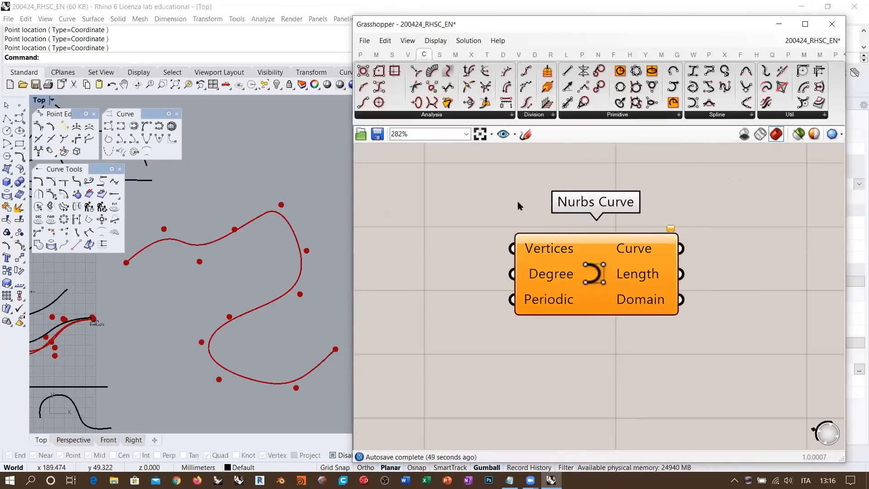
right_click_drag(562, 253, 624, 247)
scroll(583, 301, "down", 5)
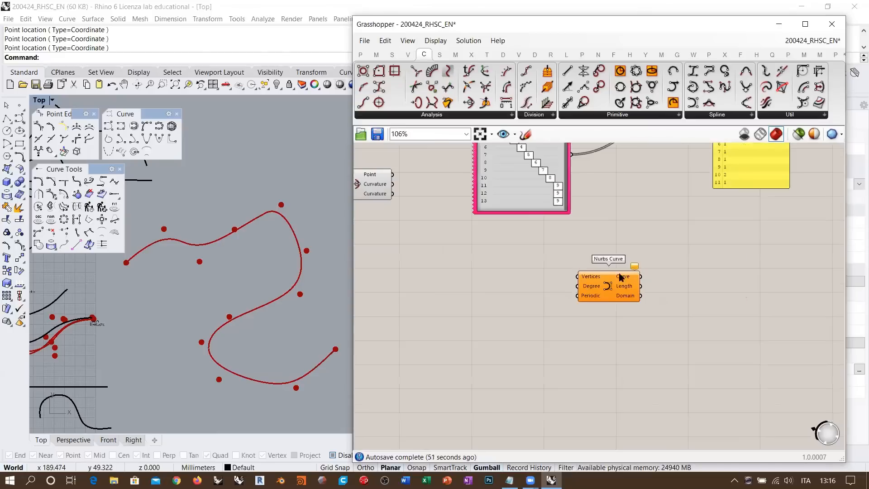
scroll(611, 289, "up", 4)
left_click_drag(606, 310, 600, 291)
left_click(617, 350)
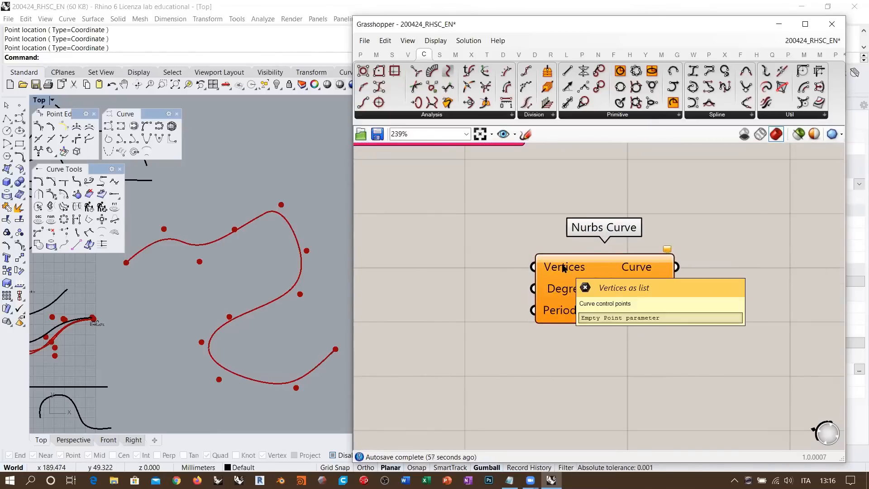
- Examine the Vertices and Degree inputs of Nurbs Curve and compare them with the inputs of Nurbs Curve PWK
mouse_move(569, 292)
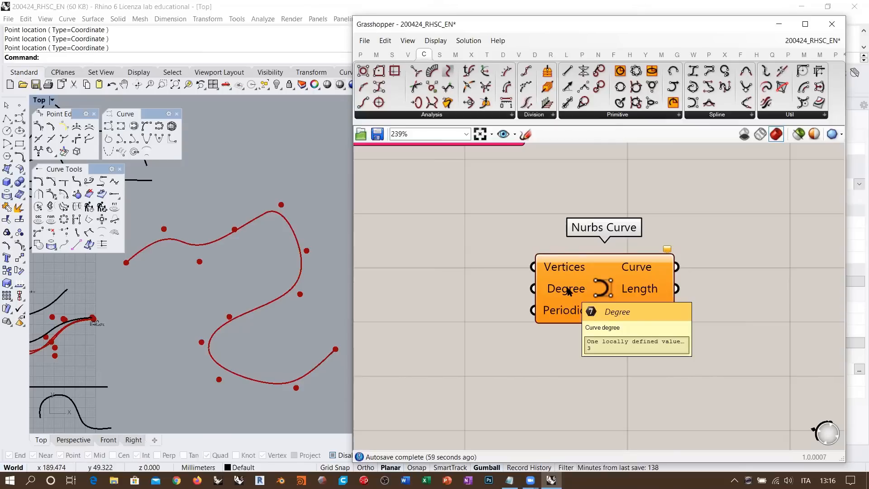
mouse_move(560, 271)
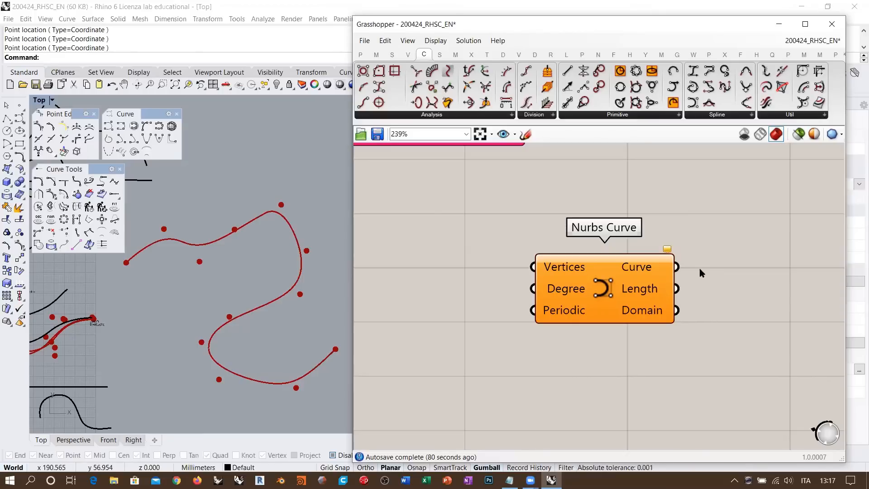
scroll(704, 268, "down", 5)
right_click_drag(665, 164, 522, 291)
scroll(616, 267, "up", 3)
scroll(617, 270, "up", 2)
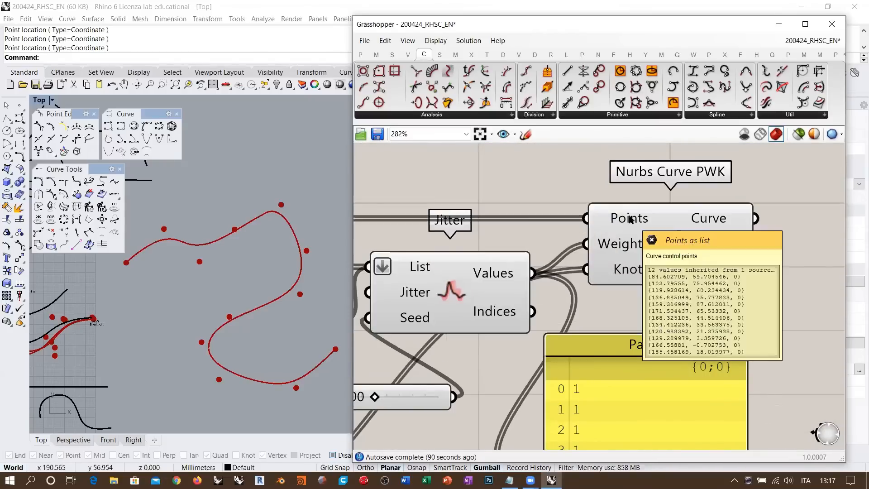
mouse_move(633, 271)
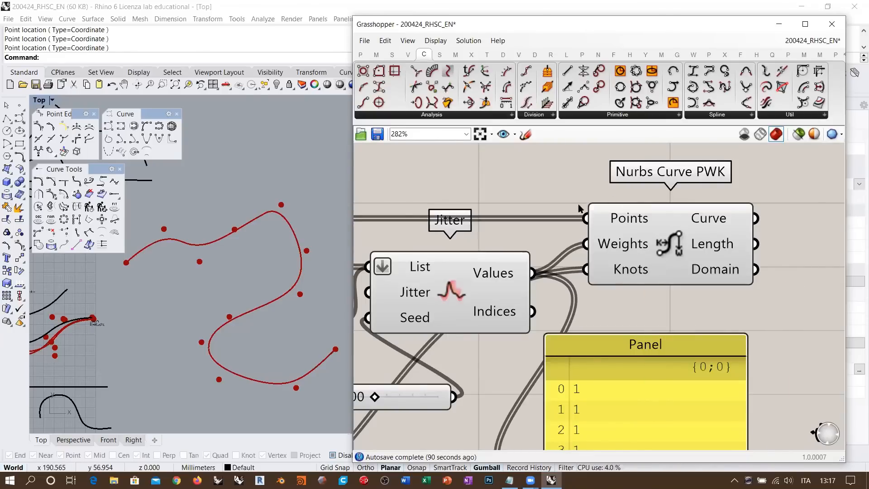
- Delete the unconnected Nurbs Curve component
scroll(750, 175, "down", 5)
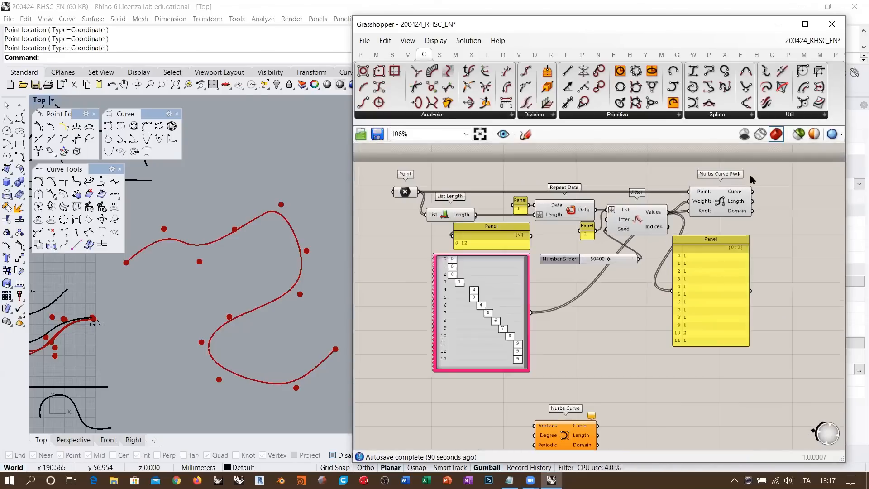
left_click_drag(547, 377, 561, 373)
key("Delete")
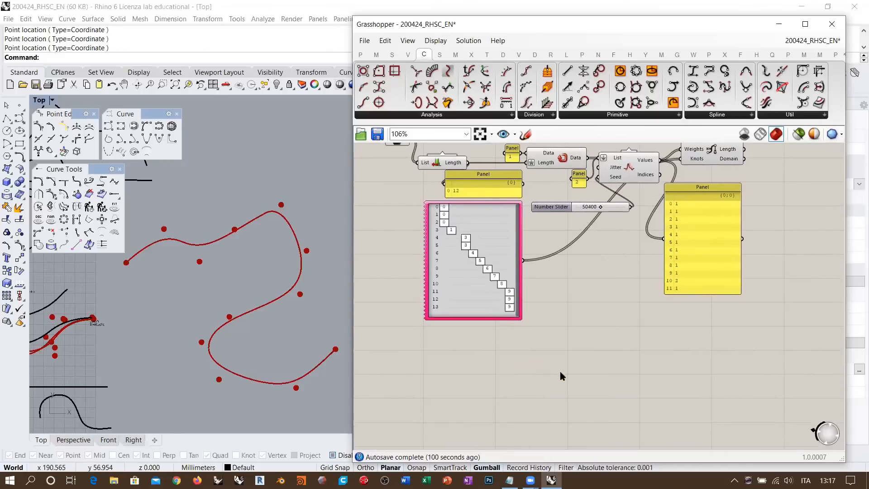
- Tighten the layout by moving Repeat Data with panel 2, List Length and the Point component closer to Jitter
right_click_drag(622, 297, 648, 363)
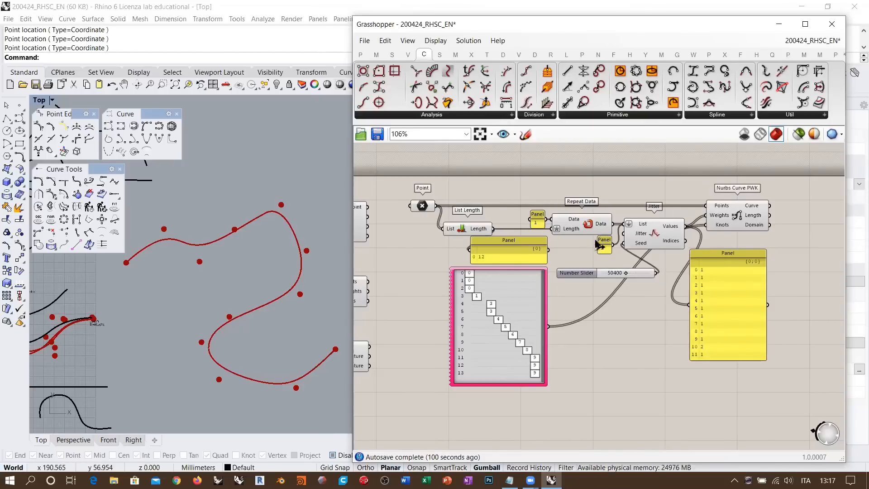
left_click_drag(608, 191, 587, 227)
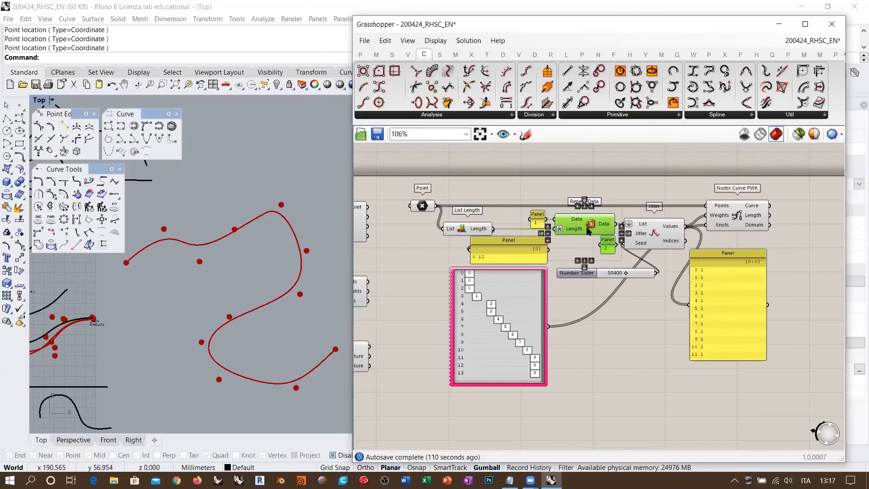
left_click_drag(545, 184, 516, 272)
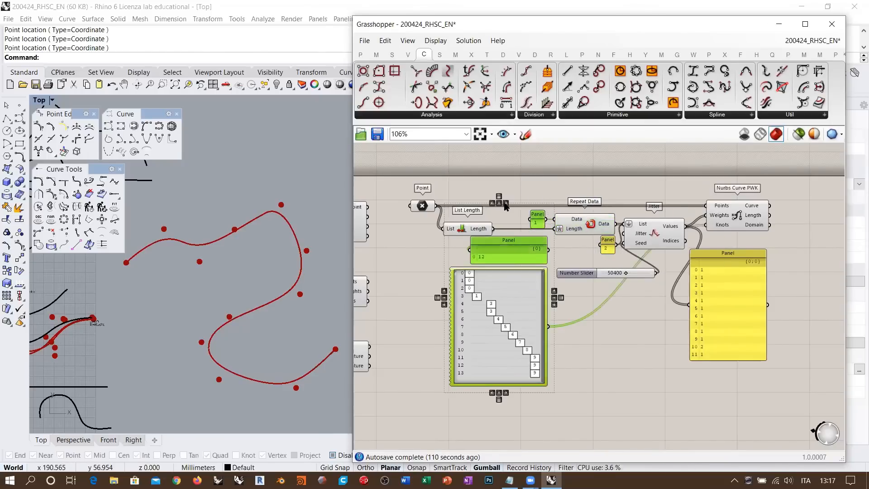
left_click(525, 178)
left_click_drag(469, 232, 502, 231)
left_click_drag(423, 207, 452, 207)
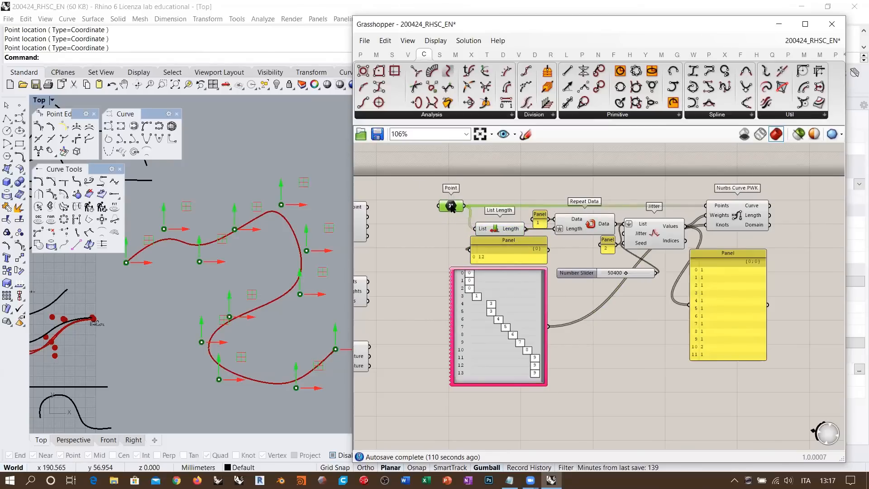
left_click_drag(451, 207, 450, 208)
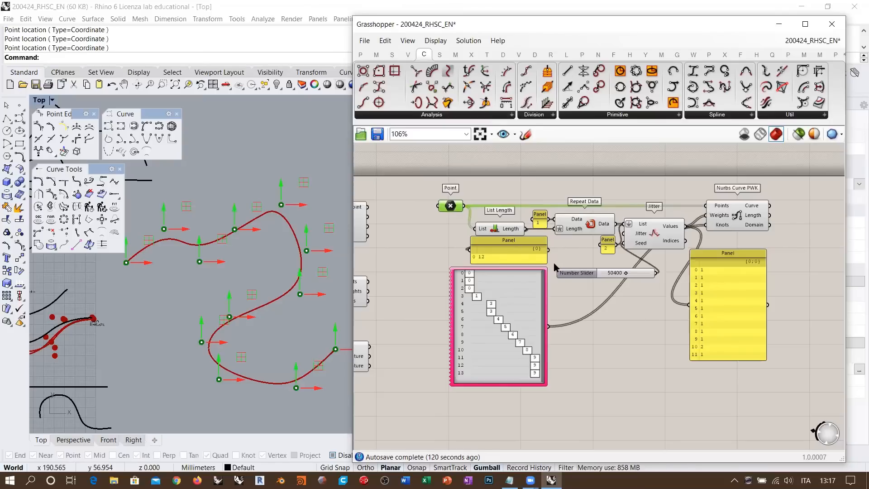
- Narrow the panel below List Length so that it fits beneath the component
left_click_drag(546, 258, 508, 252)
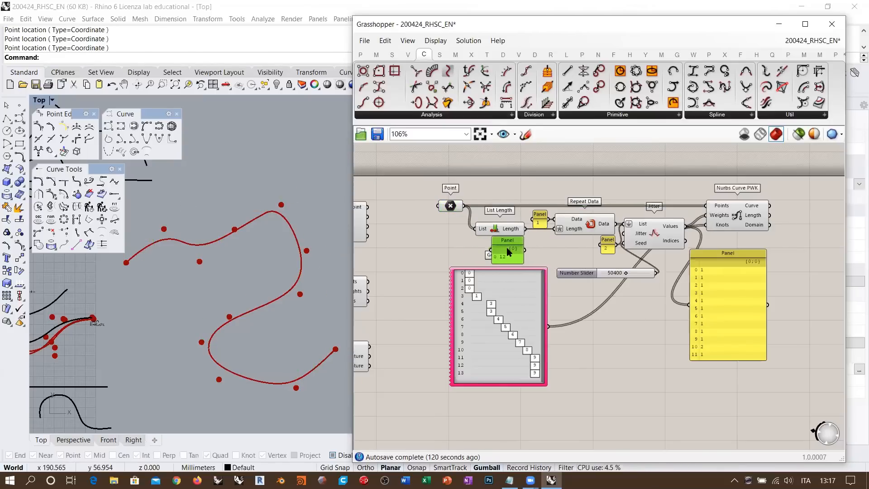
left_click(542, 243)
scroll(510, 244, "up", 5)
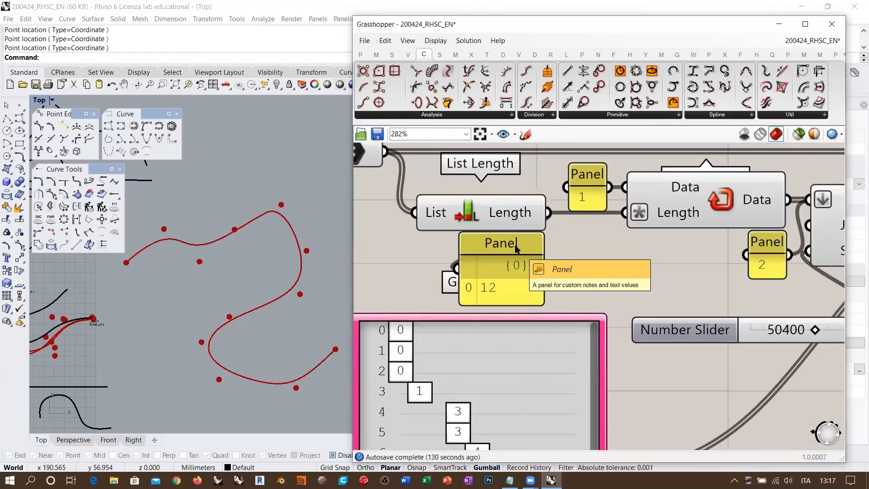
scroll(516, 231, "down", 5)
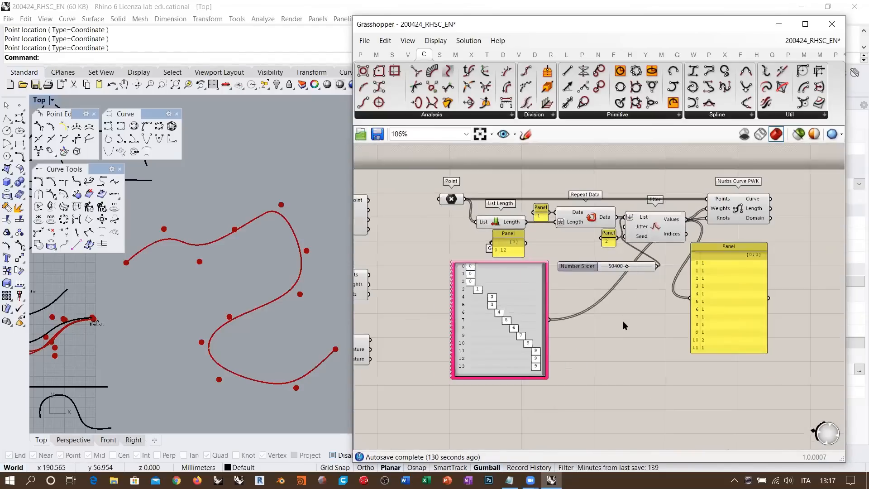
right_click_drag(611, 324, 580, 310)
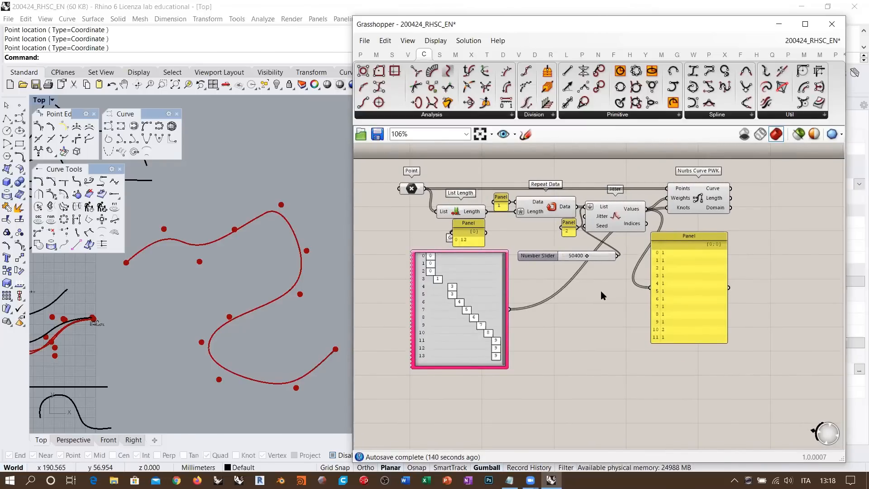
right_click_drag(572, 328, 620, 334)
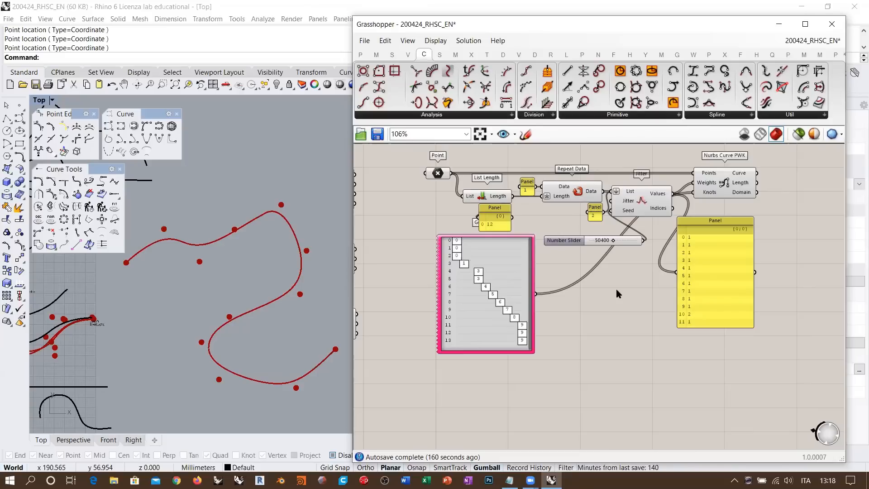
- Sketch a long freehand coil spring on an empty canvas area, with double-headed arrows along its axis at both ends
right_click_drag(617, 293, 532, 134)
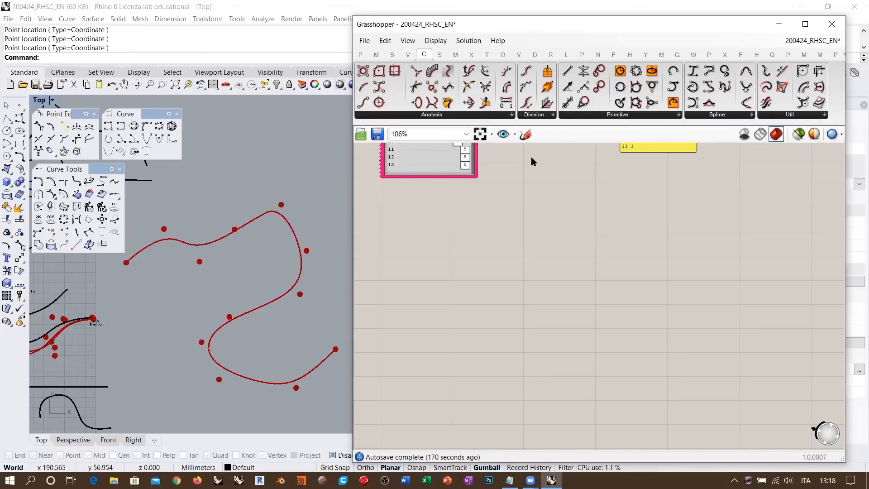
left_click(525, 134)
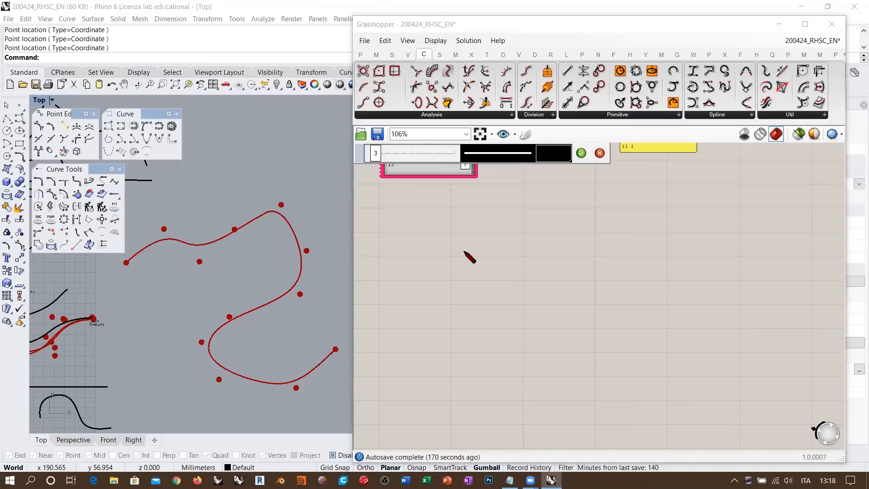
mouse_move(445, 238)
left_mouse_down()
mouse_move(479, 252)
mouse_move(489, 278)
mouse_move(607, 252)
mouse_move(646, 271)
mouse_move(653, 308)
mouse_move(718, 280)
mouse_move(734, 296)
left_mouse_up()
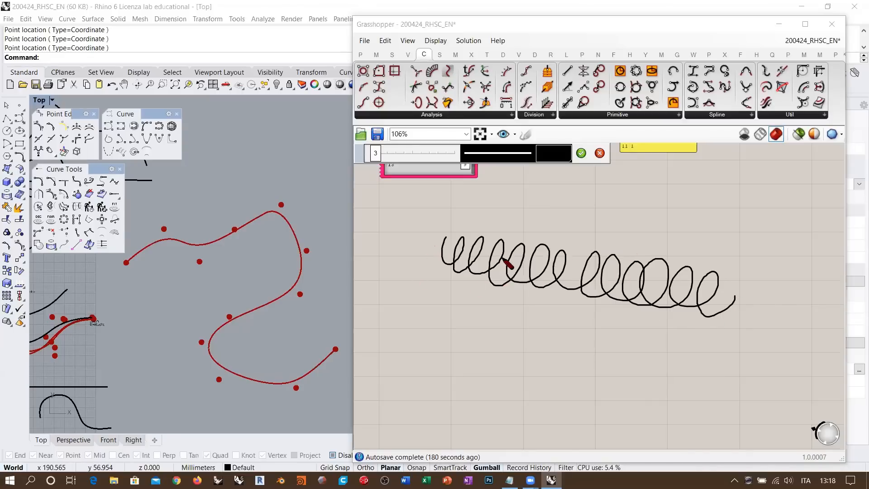
mouse_move(421, 243)
left_mouse_down()
mouse_move(481, 256)
mouse_move(436, 241)
left_mouse_up()
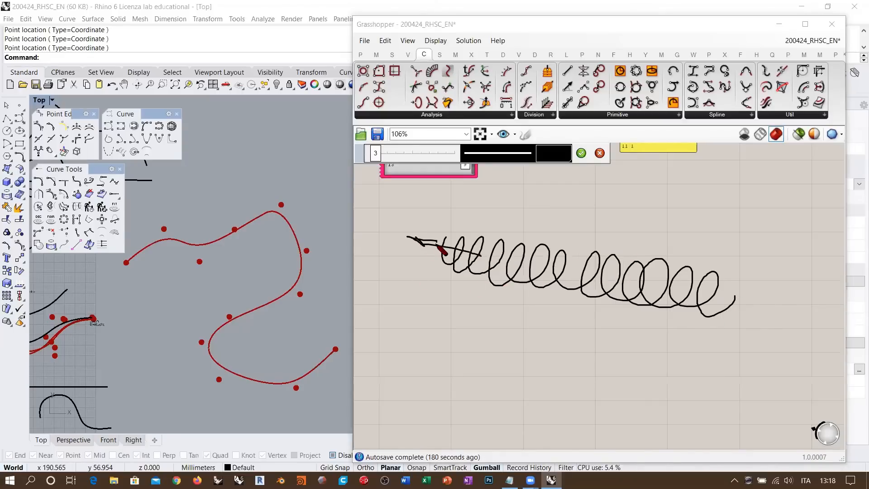
left_click_drag(475, 261, 472, 256)
mouse_move(693, 293)
left_mouse_down()
mouse_move(764, 310)
mouse_move(704, 298)
mouse_move(753, 304)
left_mouse_up()
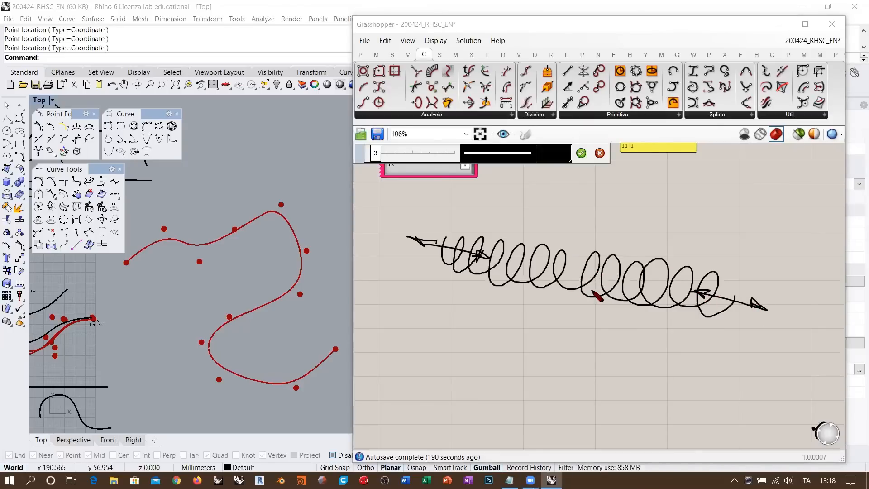
- Sketch a bent coil spring with a dashed centreline below the first, and draw a straight axis through the first spring
mouse_move(439, 308)
left_mouse_down()
mouse_move(500, 302)
mouse_move(643, 344)
mouse_move(686, 399)
mouse_move(675, 427)
left_mouse_up()
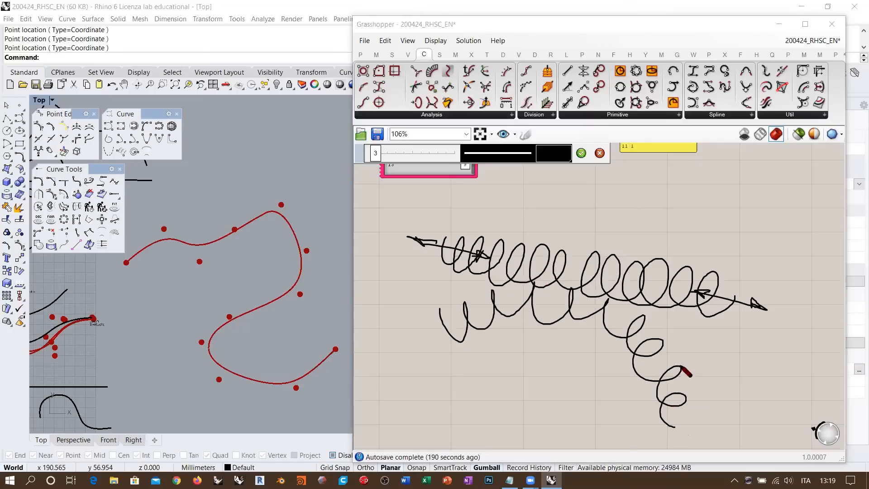
mouse_move(417, 342)
left_mouse_down()
mouse_move(528, 308)
mouse_move(596, 313)
mouse_move(650, 352)
mouse_move(680, 429)
left_mouse_up()
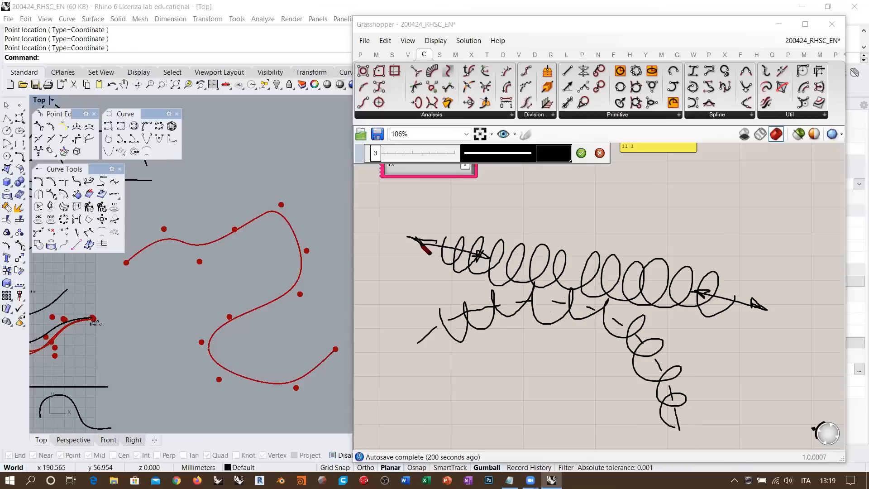
left_click_drag(421, 244, 751, 312)
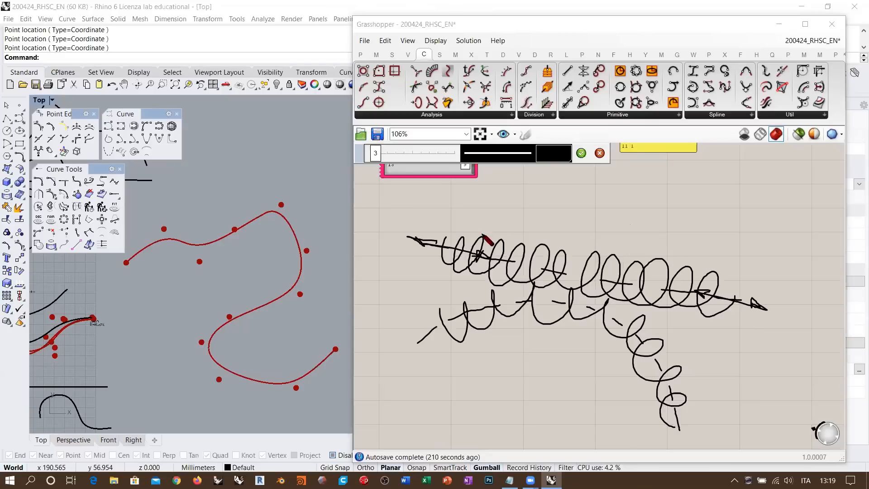
mouse_move(382, 234)
left_mouse_down()
mouse_move(794, 320)
mouse_move(409, 242)
left_mouse_up()
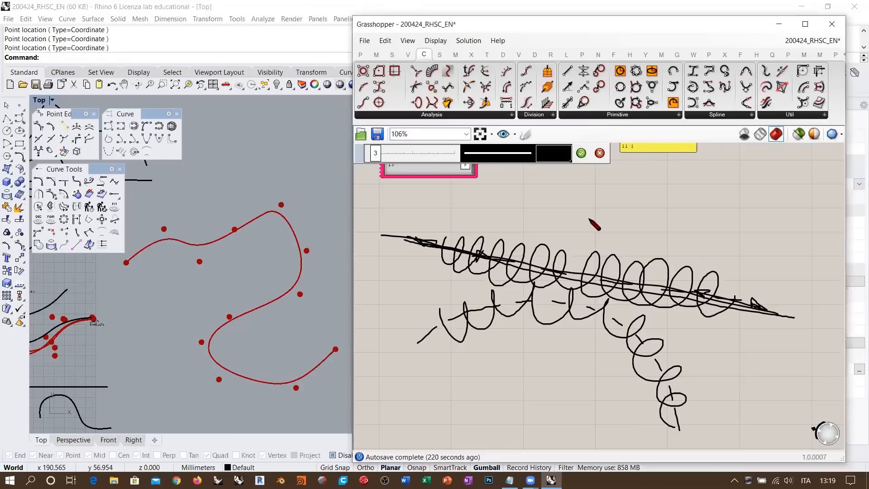
- Sketch a short straight line above the coil springs and retrace it several times
left_click_drag(590, 218, 642, 214)
left_click_drag(588, 217, 663, 217)
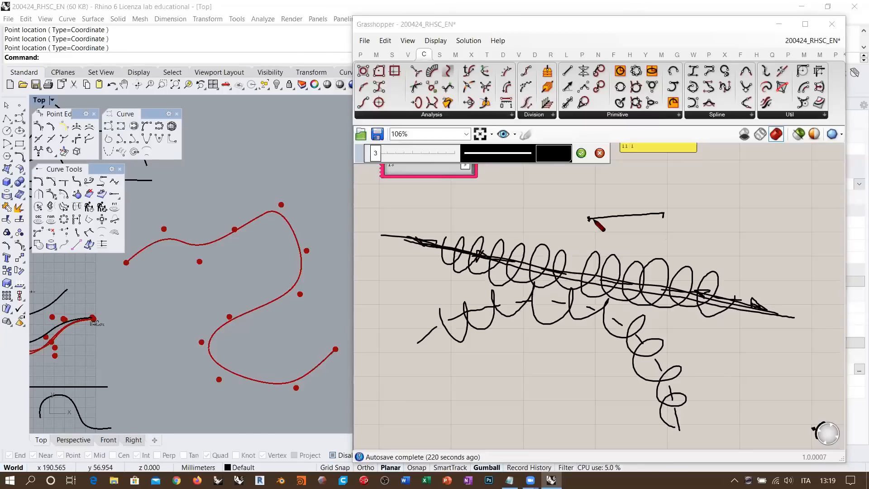
left_click_drag(589, 220, 663, 214)
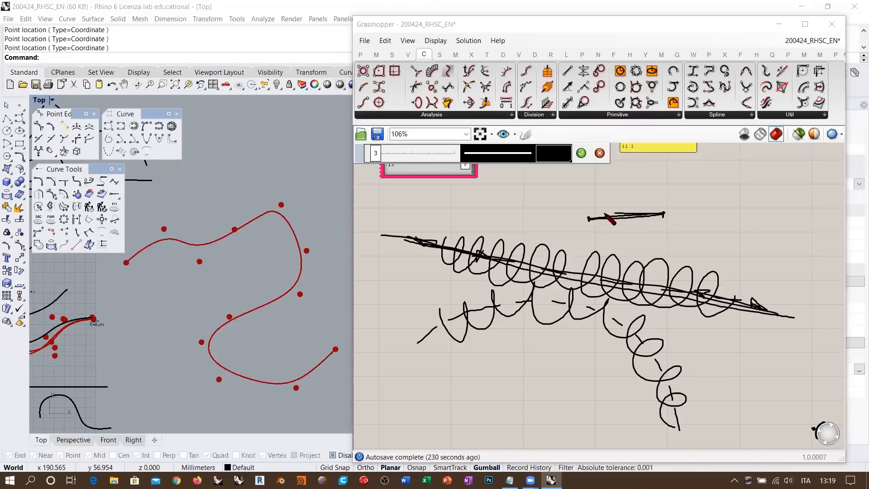
left_click_drag(591, 215, 664, 214)
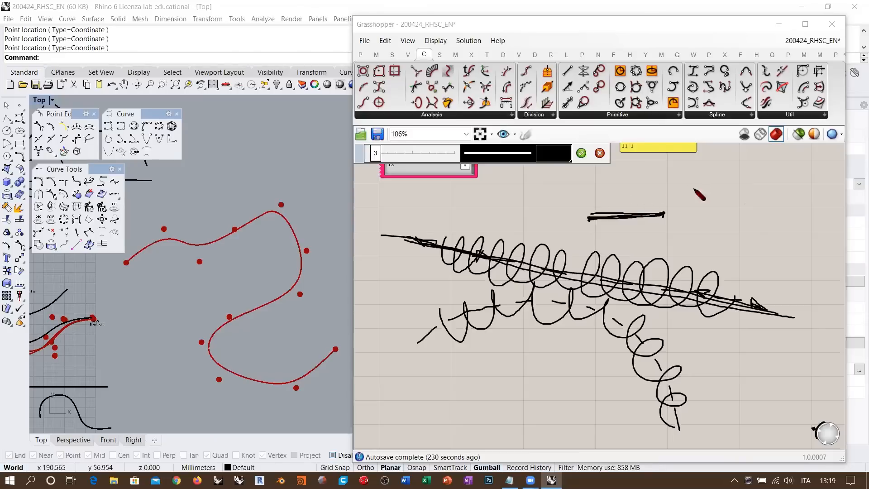
- Sketch a freehand wavy curve beside the short line, retrace it with straighter strokes, and discard the whole sketch
mouse_move(644, 184)
left_mouse_down()
mouse_move(668, 179)
mouse_move(714, 234)
mouse_move(795, 245)
mouse_move(803, 276)
left_mouse_up()
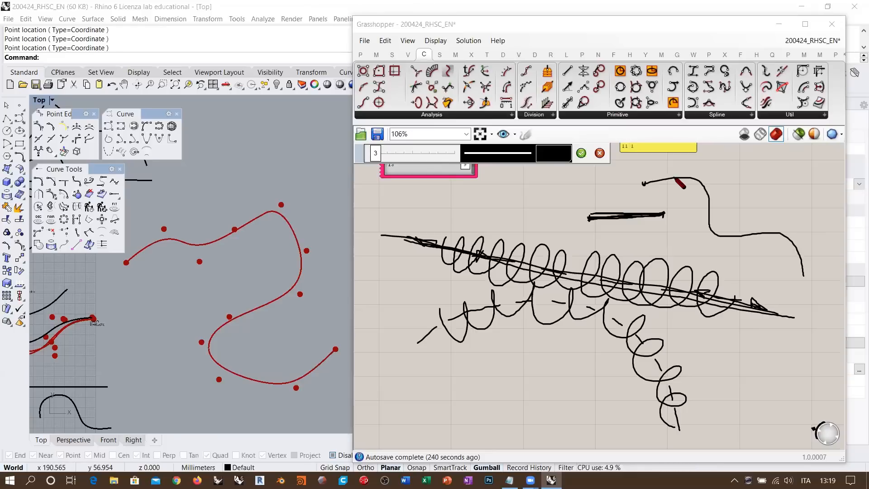
mouse_move(642, 185)
left_mouse_down()
mouse_move(709, 189)
mouse_move(714, 226)
mouse_move(771, 235)
mouse_move(790, 244)
mouse_move(804, 274)
left_mouse_up()
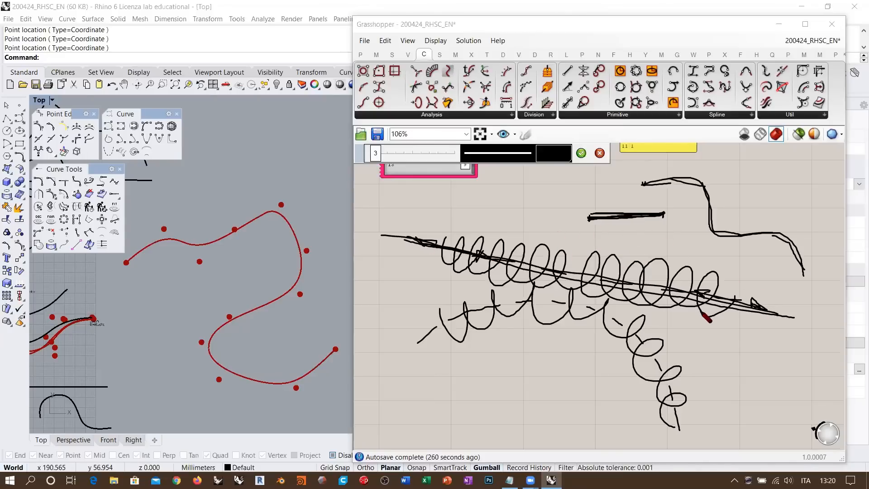
left_click(599, 154)
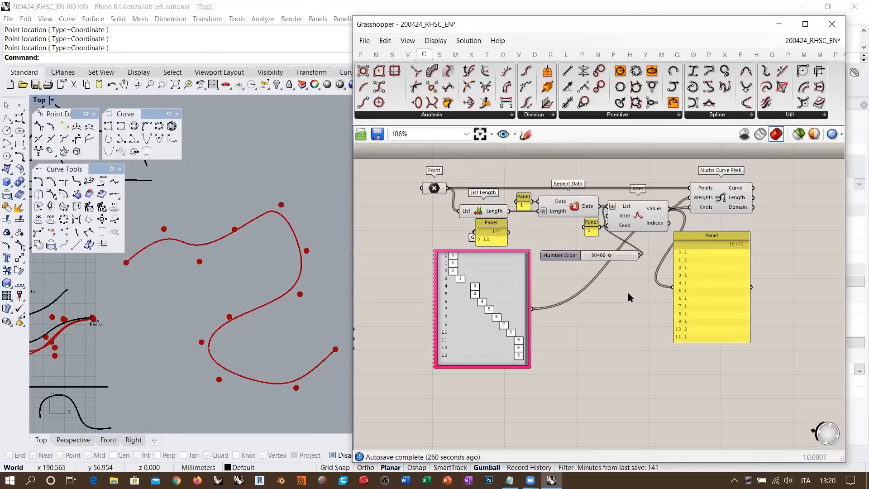
- Select all components of the NURBS curve definition on the canvas
scroll(628, 292, "up", 2)
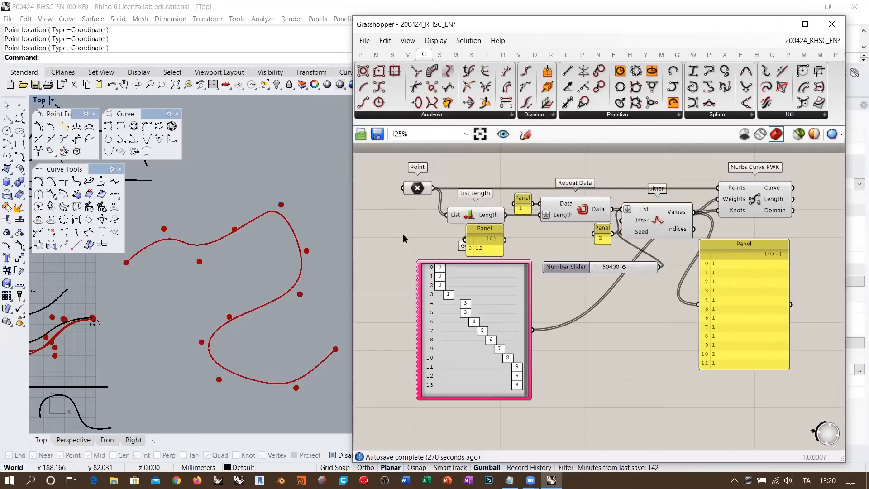
key("ctrl+a")
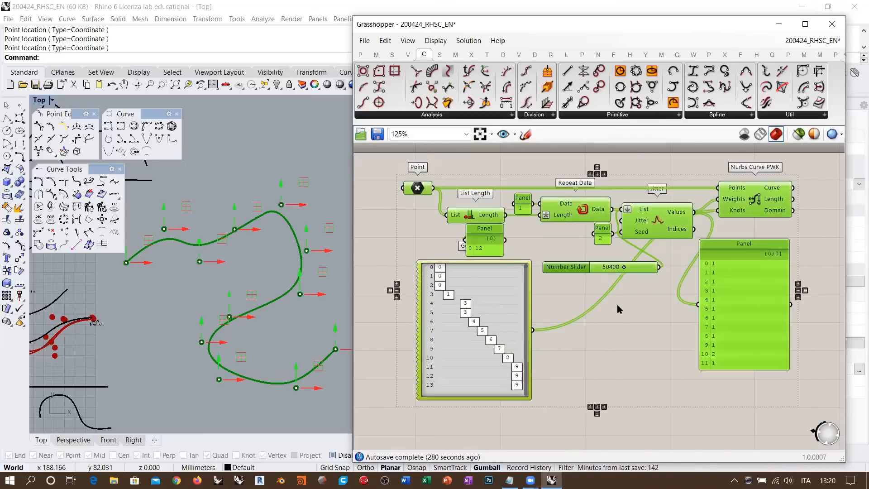